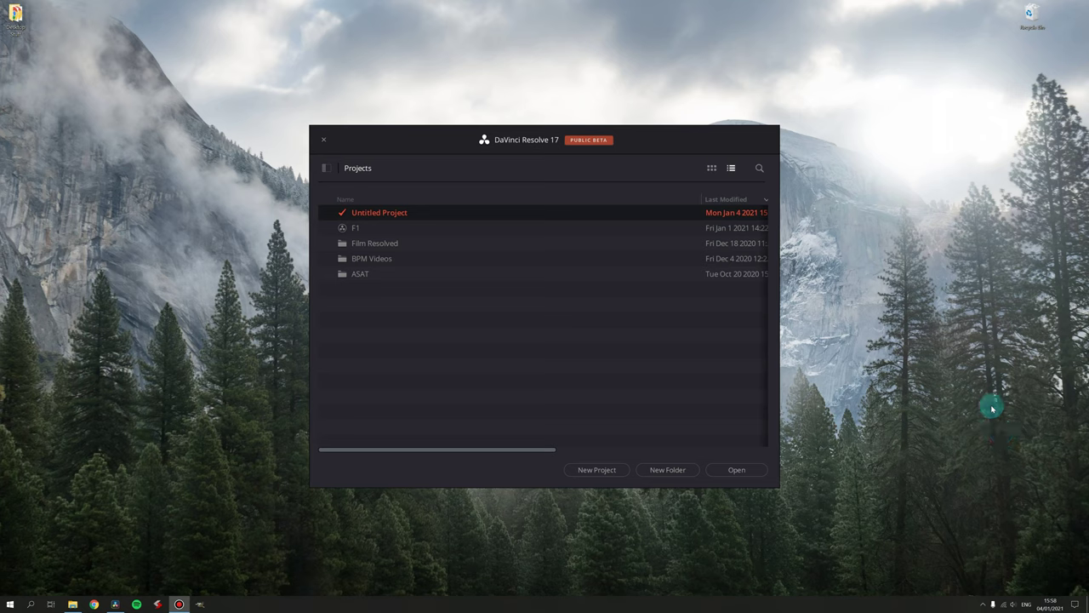
Step: Glance at the project databases list, then open the Film Resolved project folder
left_click(331, 169)
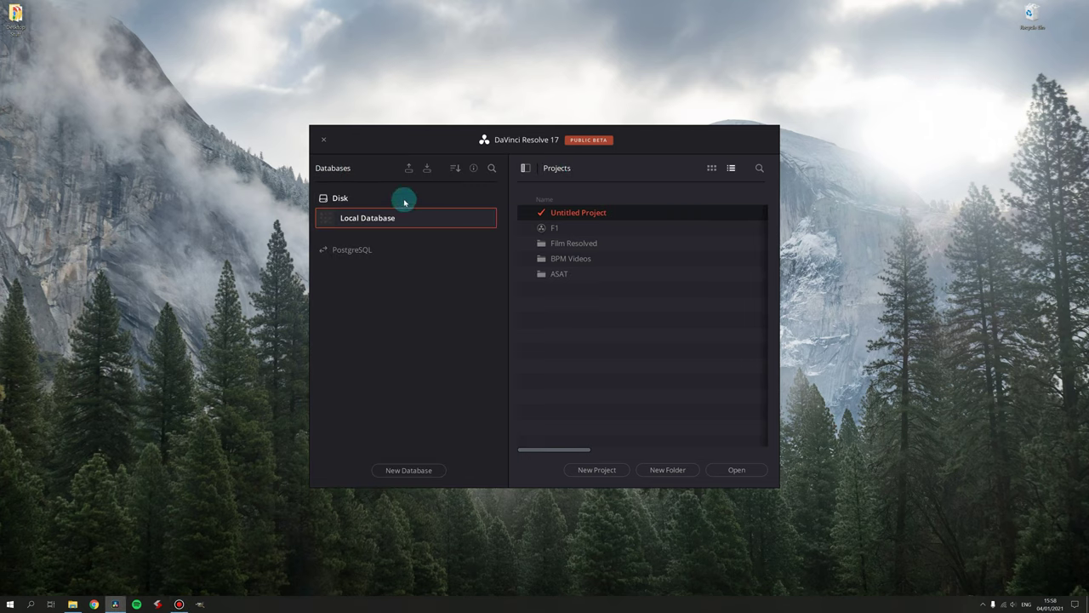
left_click(516, 168)
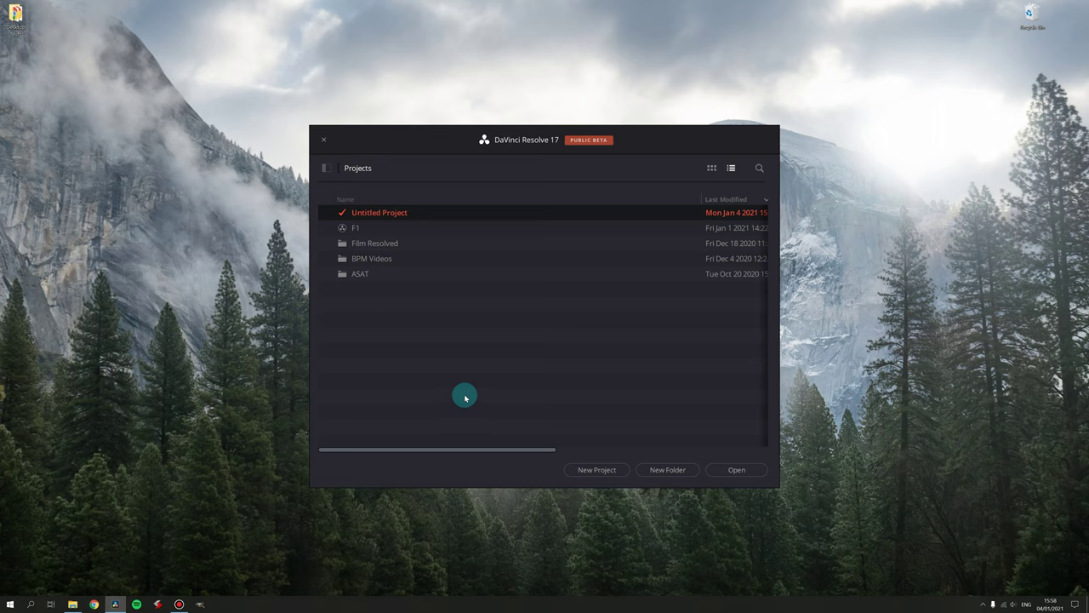
double_click(388, 247)
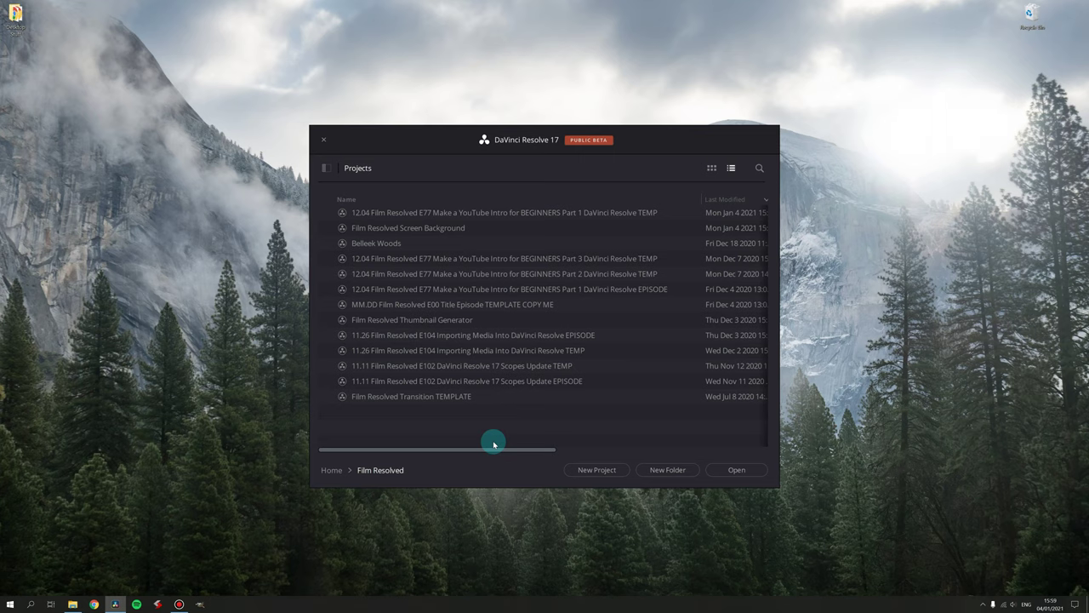
Step: Start a new project and cancel it, then select the Part 1 TEMP intro project
left_click(594, 475)
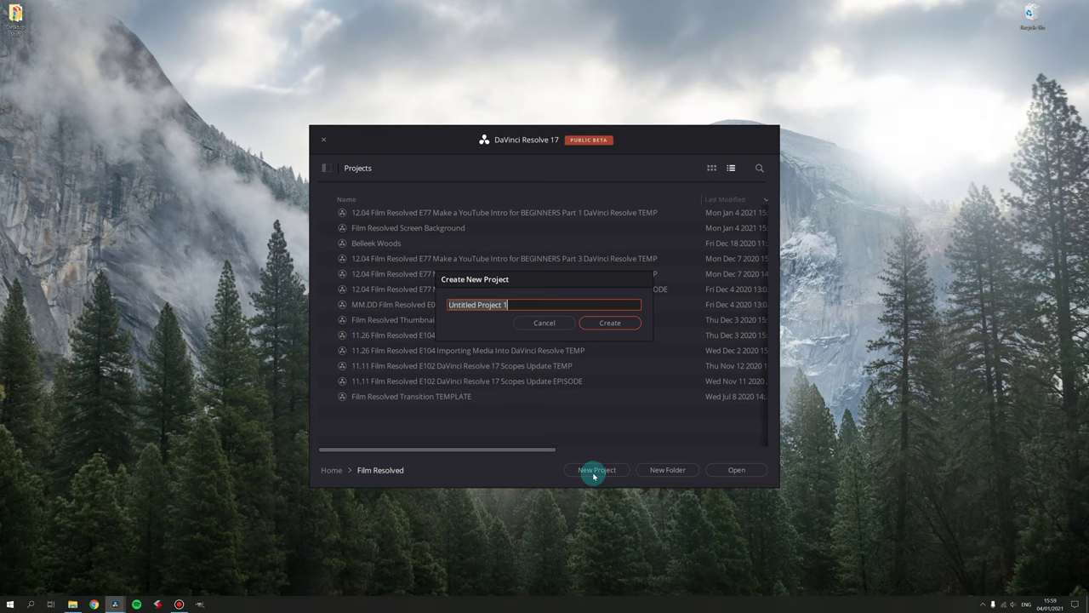
left_click(542, 322)
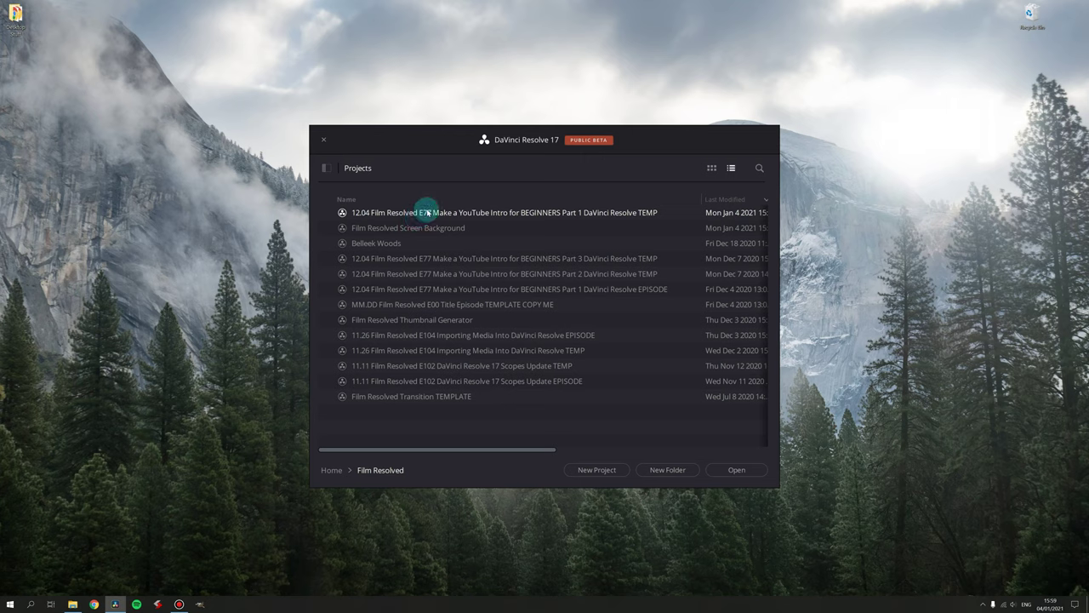
left_click(425, 212)
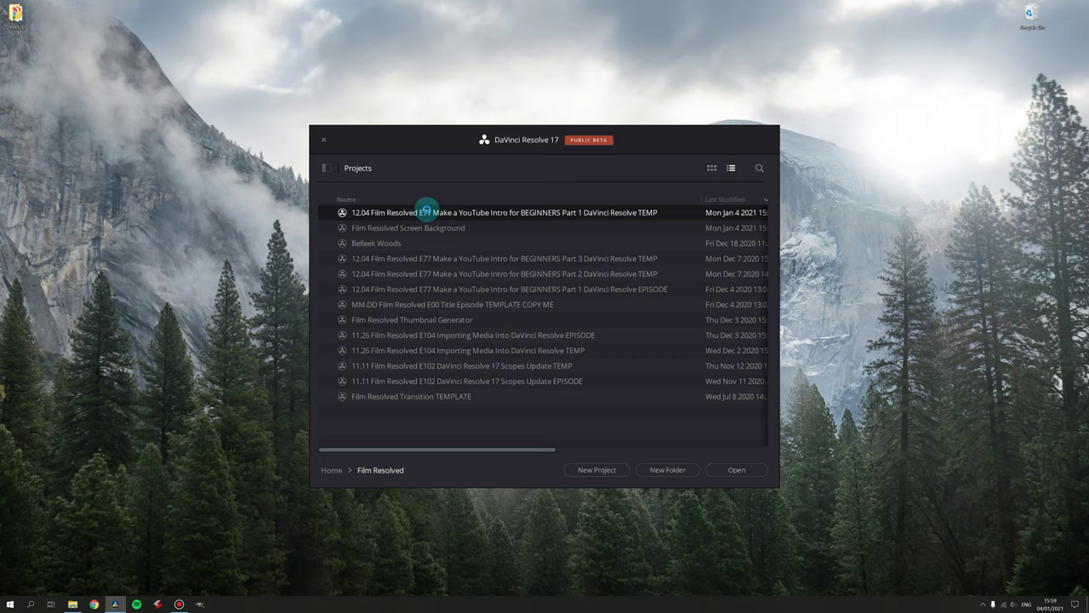
Step: Open the 12.04 YouTube Intro Part 1 TEMP project and bring up its Project Settings
double_click(425, 212)
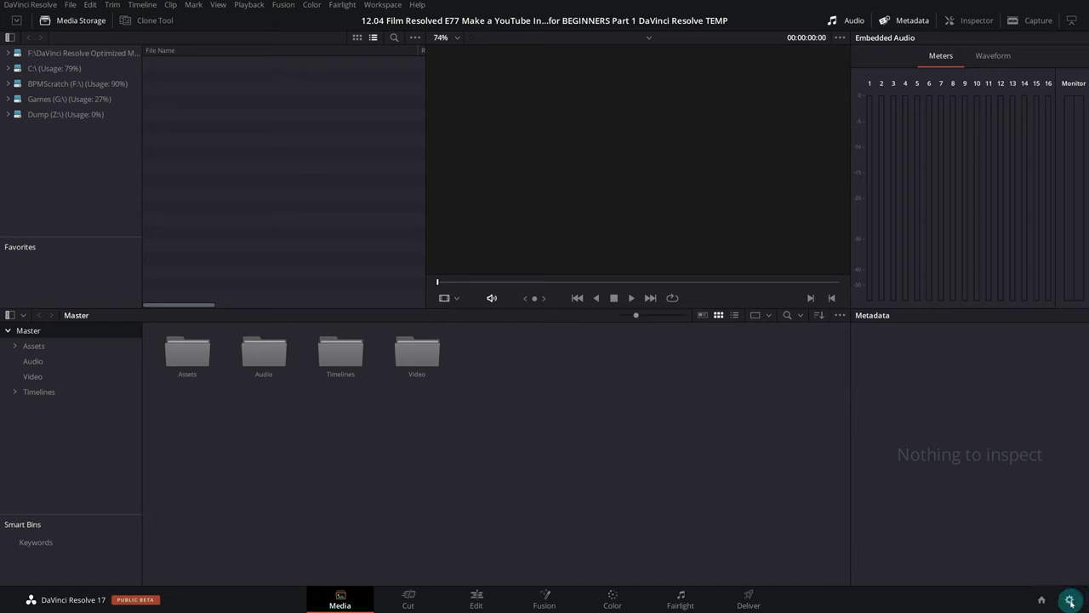
left_click(1069, 601)
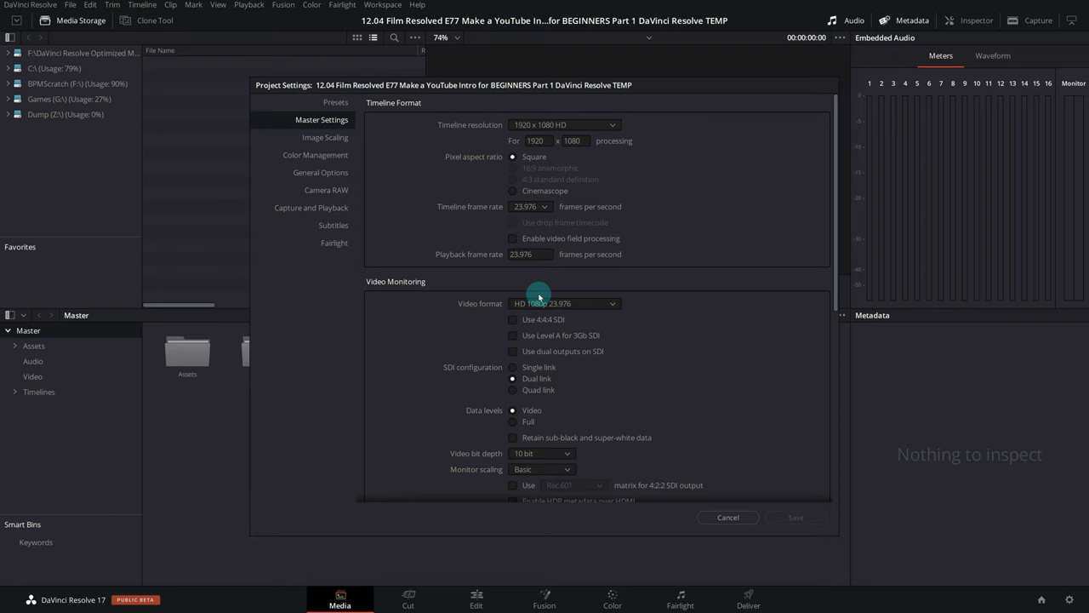
Step: Check the timeline resolution options and keep it at 1920 x 1080 HD
left_click(549, 126)
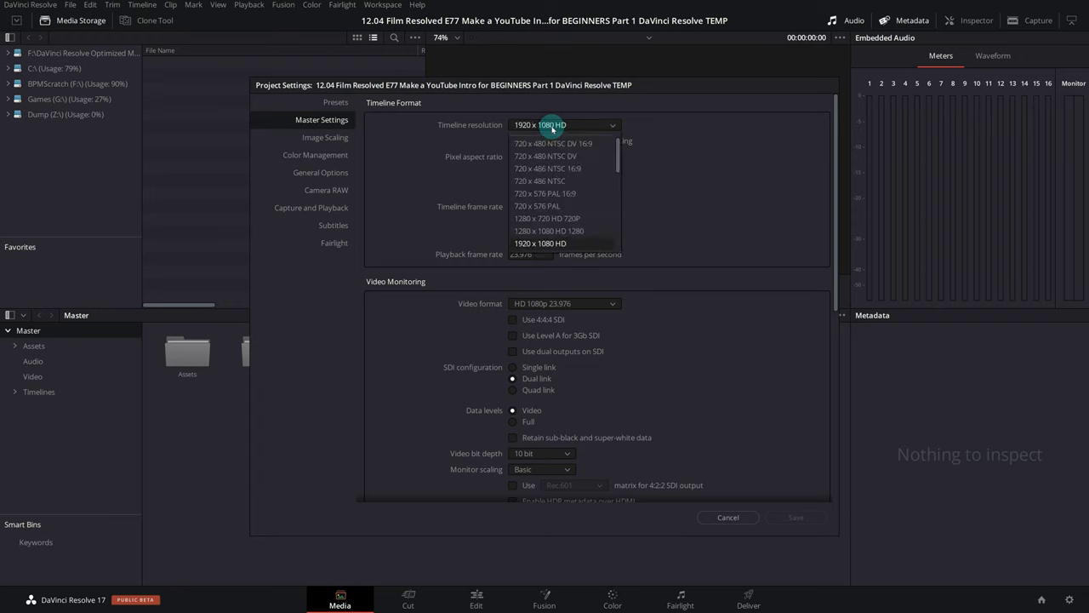
left_click(552, 127)
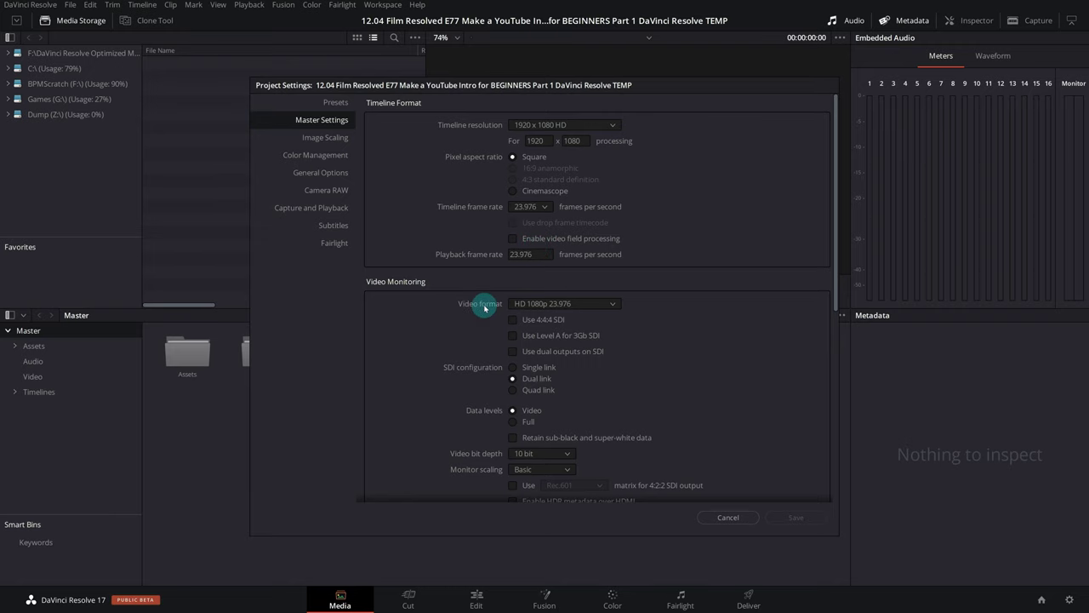
Step: Set optimized media resolution to Choose automatically and both optimized media and render cache formats to DNxHR HQX
scroll(424, 370, "down", 3)
scroll(425, 369, "down", 1)
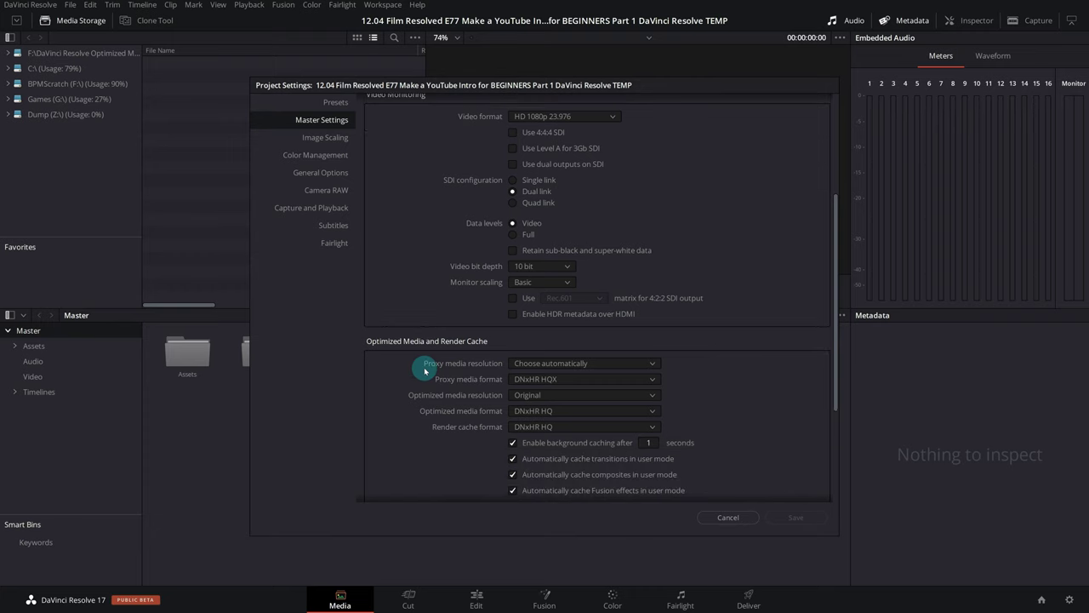
scroll(425, 369, "down", 2)
scroll(424, 370, "down", 2)
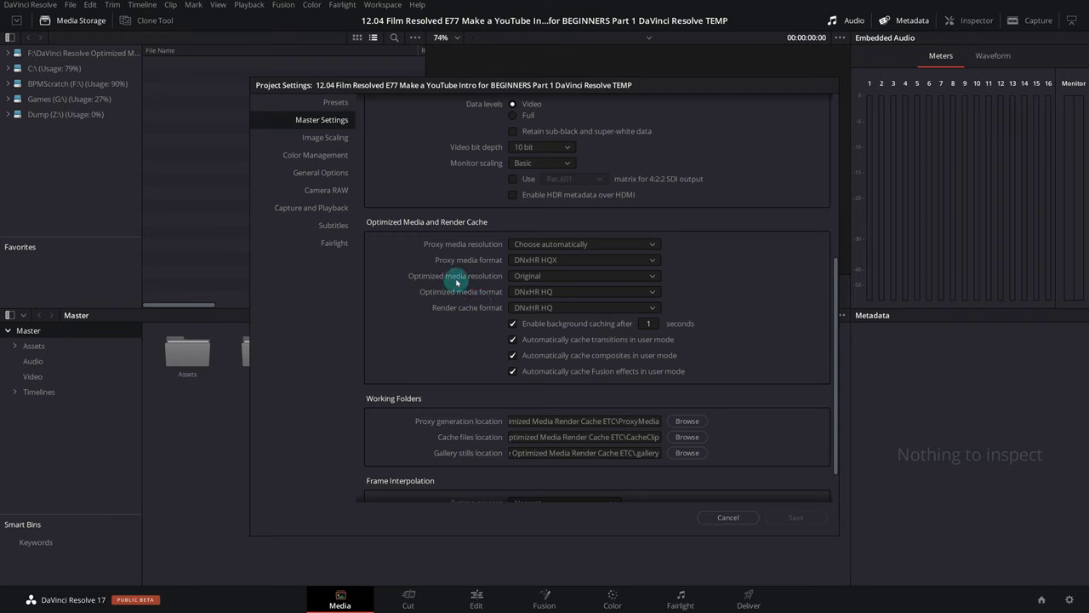
left_click(532, 277)
left_click(544, 358)
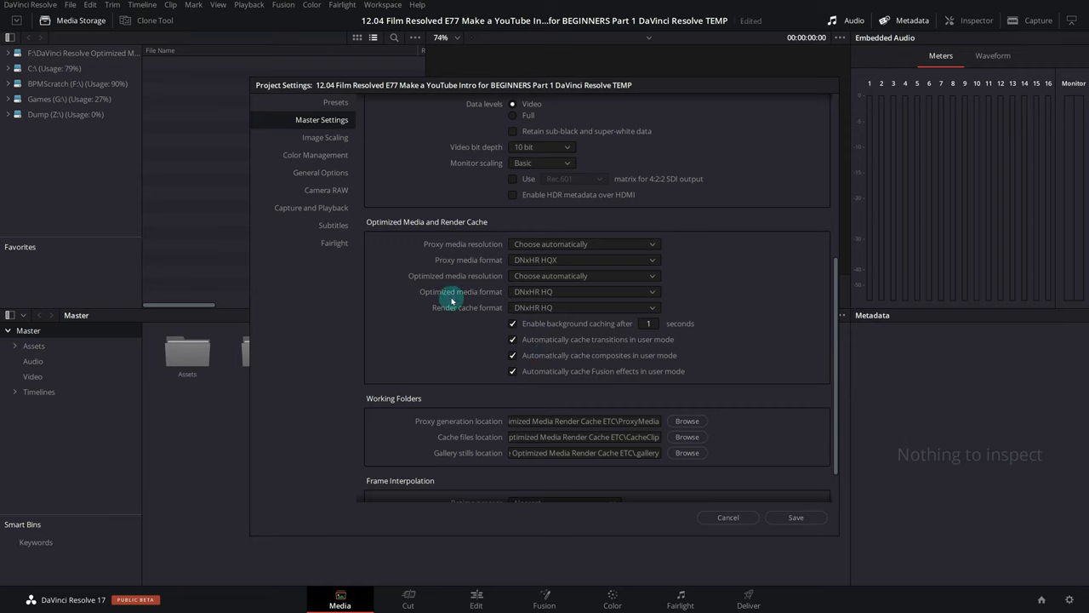
left_click(527, 293)
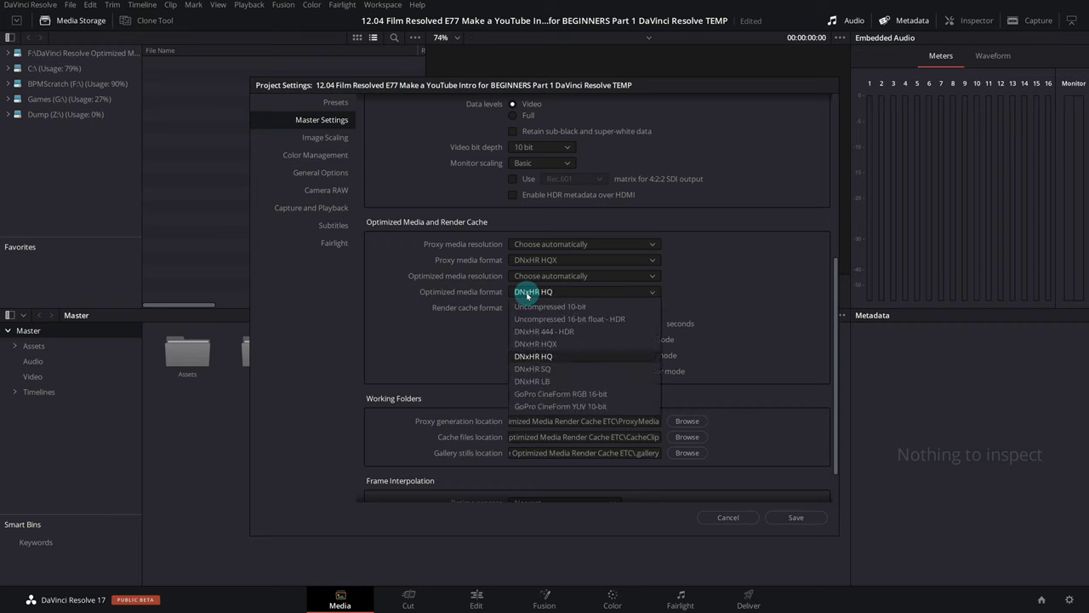
left_click(535, 345)
left_click(554, 306)
left_click(555, 360)
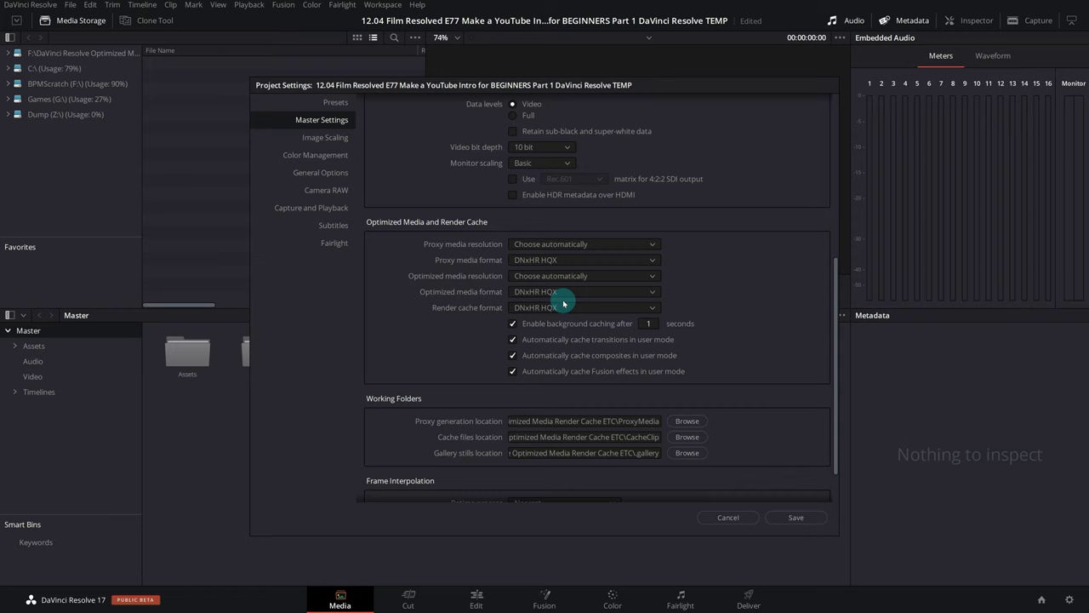
Step: Review the optimized media codec, set the background caching delay back to 1 second, and save
left_click(566, 291)
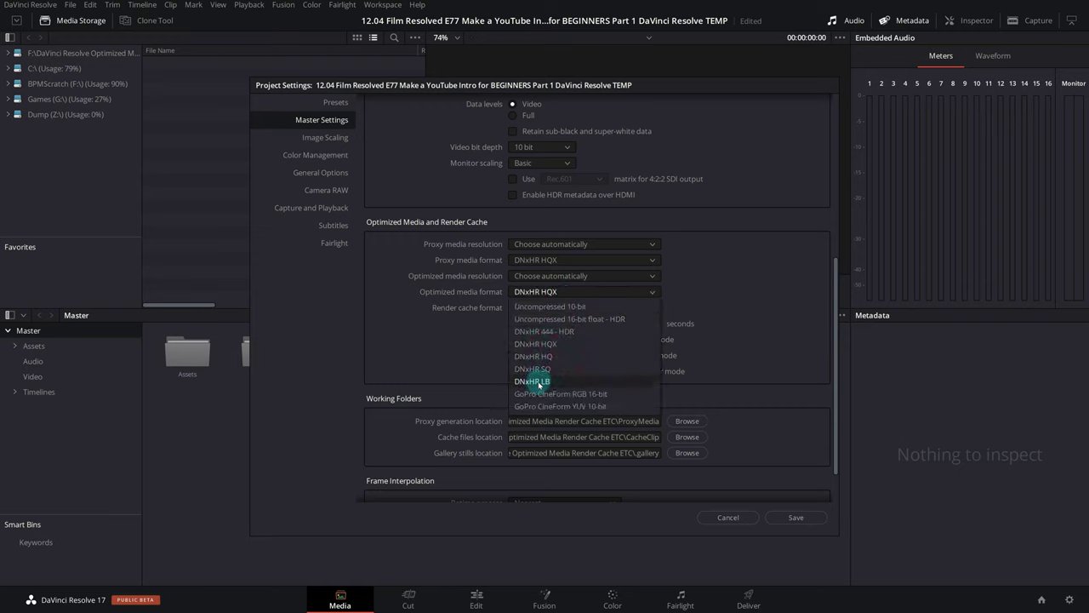
left_click(460, 369)
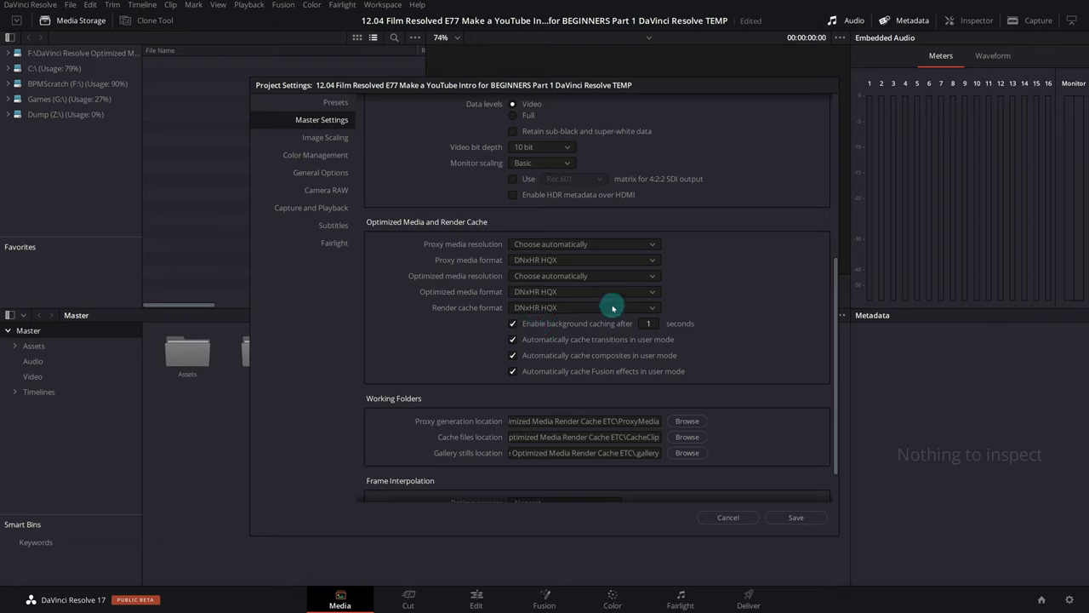
left_click(650, 322)
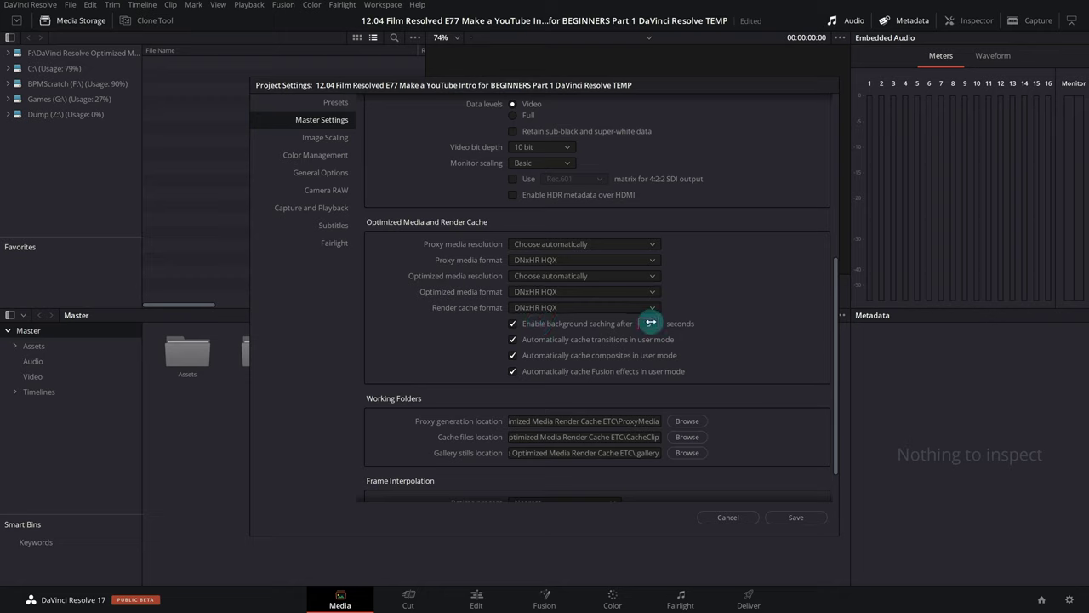
type("5")
left_click_drag(647, 324, 631, 328)
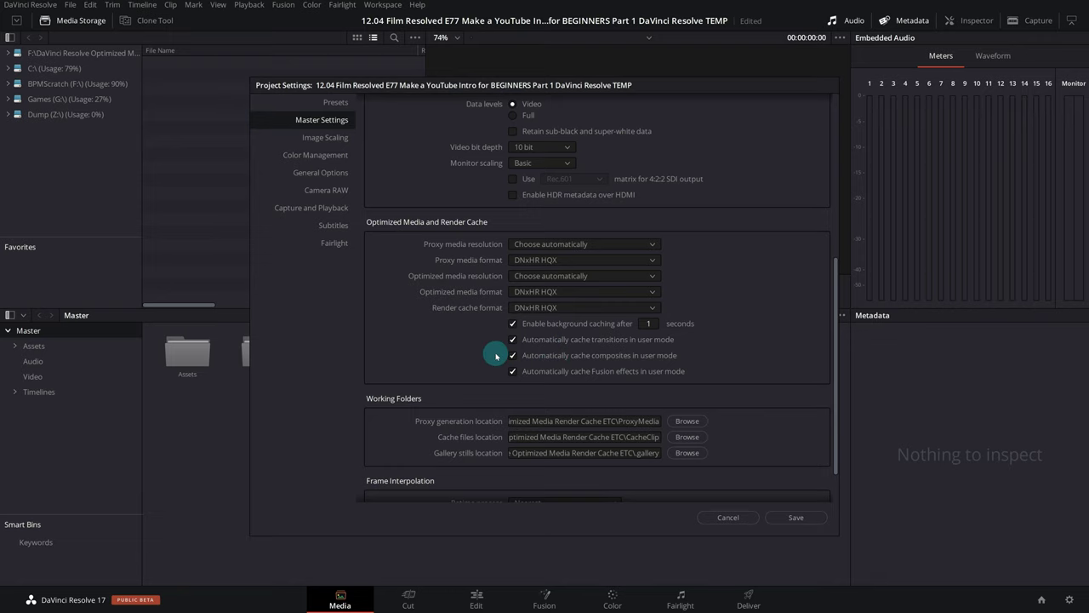
left_click(792, 518)
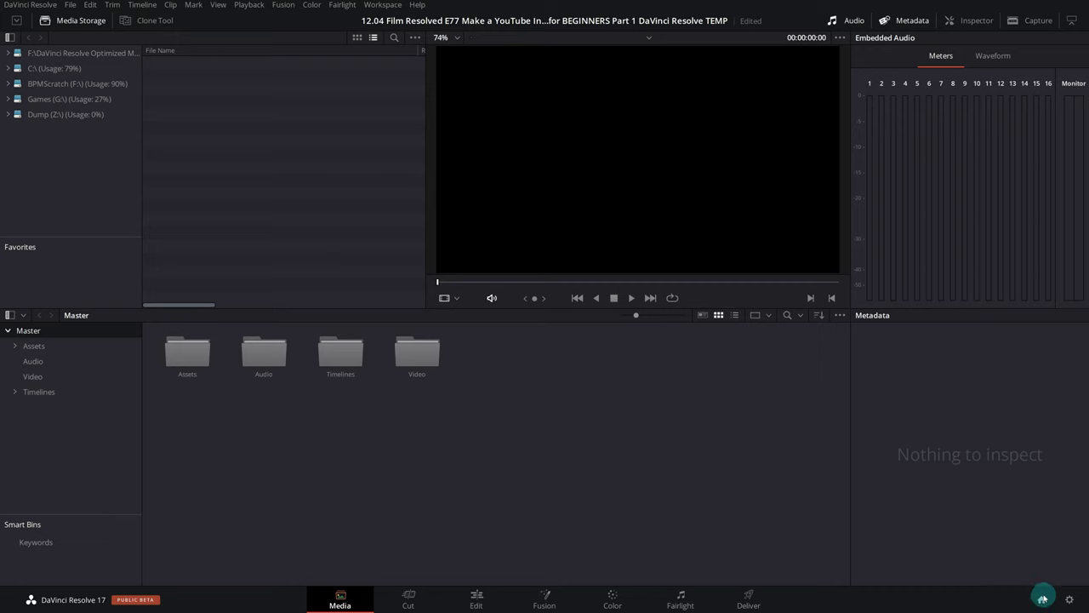
Step: Open the Project Manager and close it to return to the Media page
left_click(1041, 602)
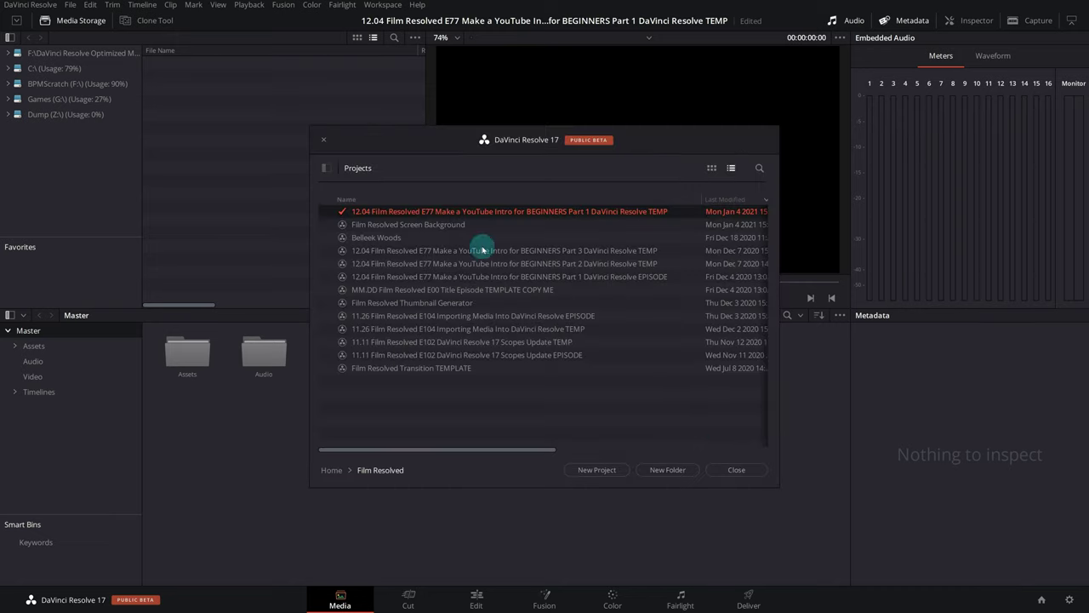
left_click(745, 475)
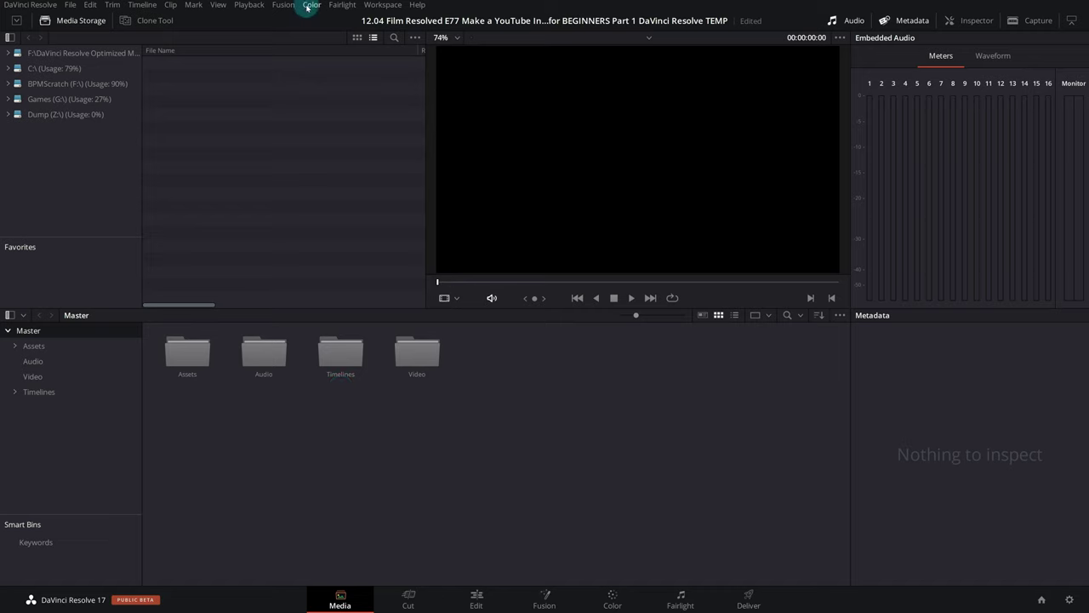
left_click(385, 5)
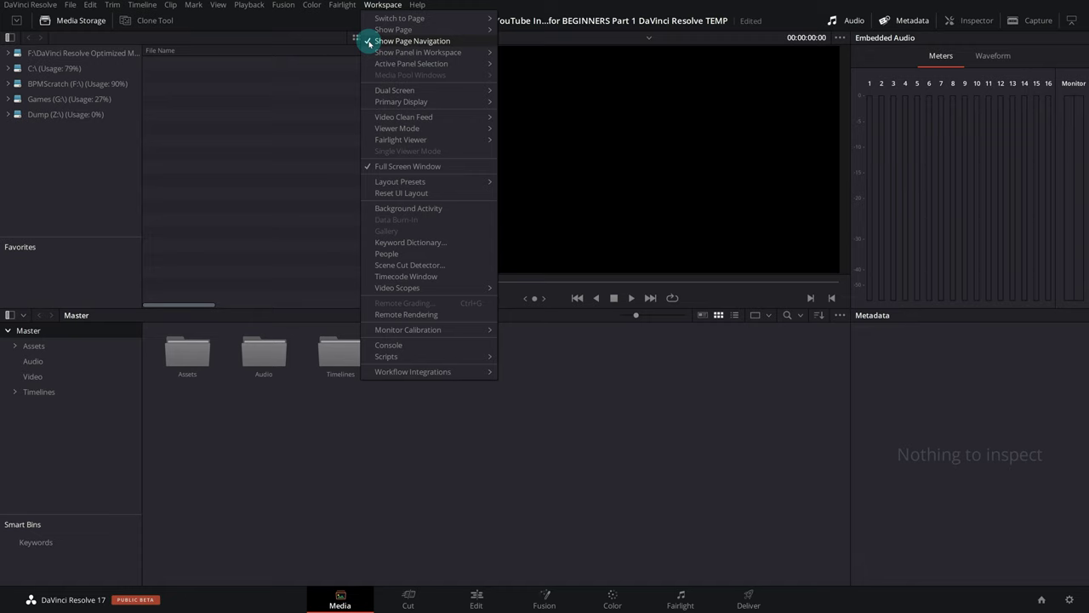
left_click(490, 566)
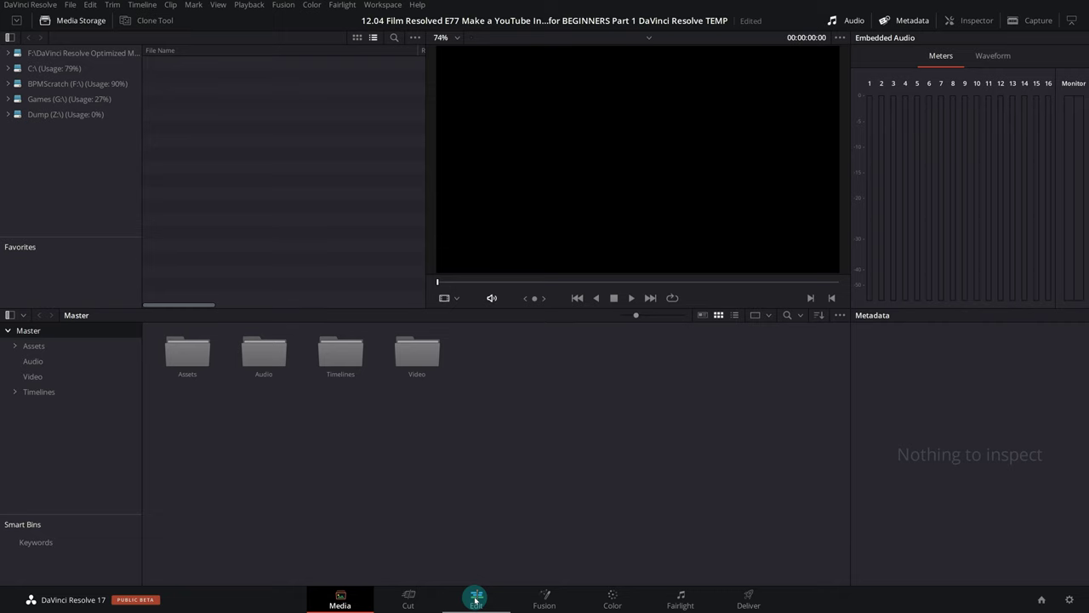
left_click(476, 599)
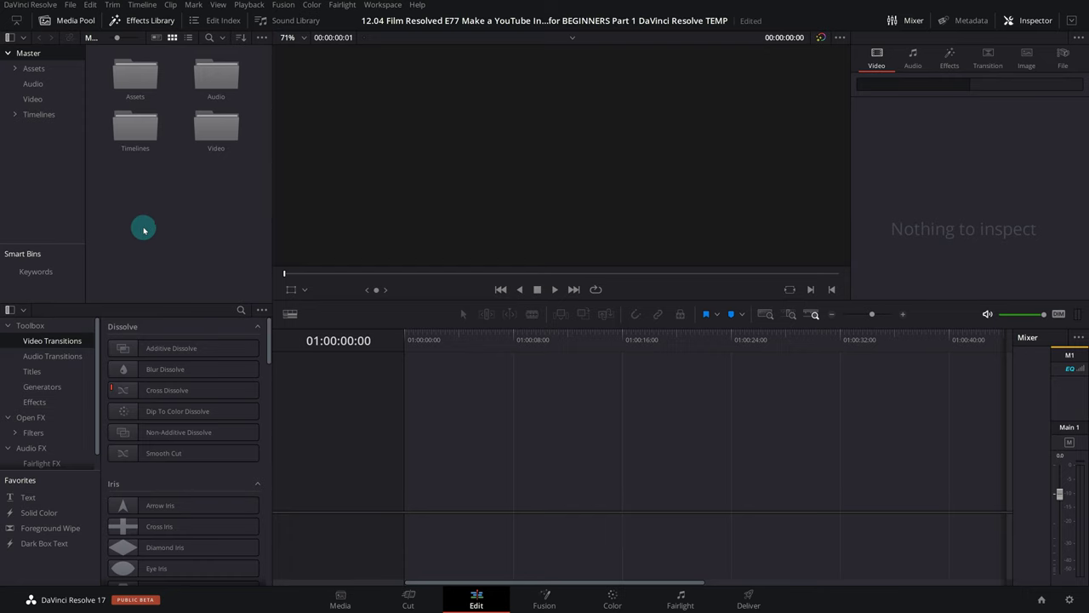
Step: Open the media pool context menu and dismiss it without adding anything
right_click(160, 204)
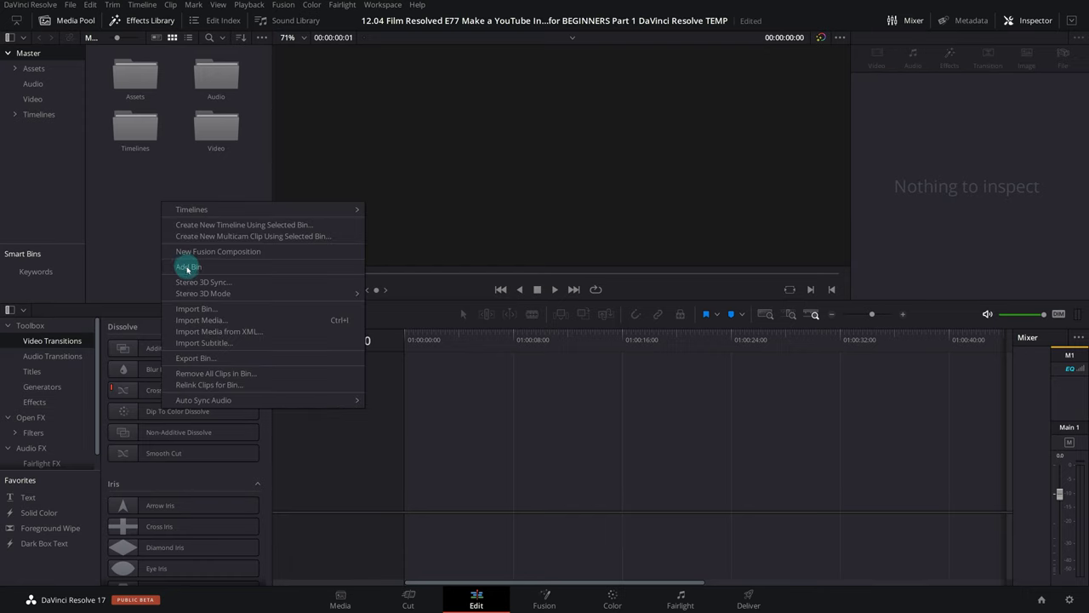
left_click(141, 247)
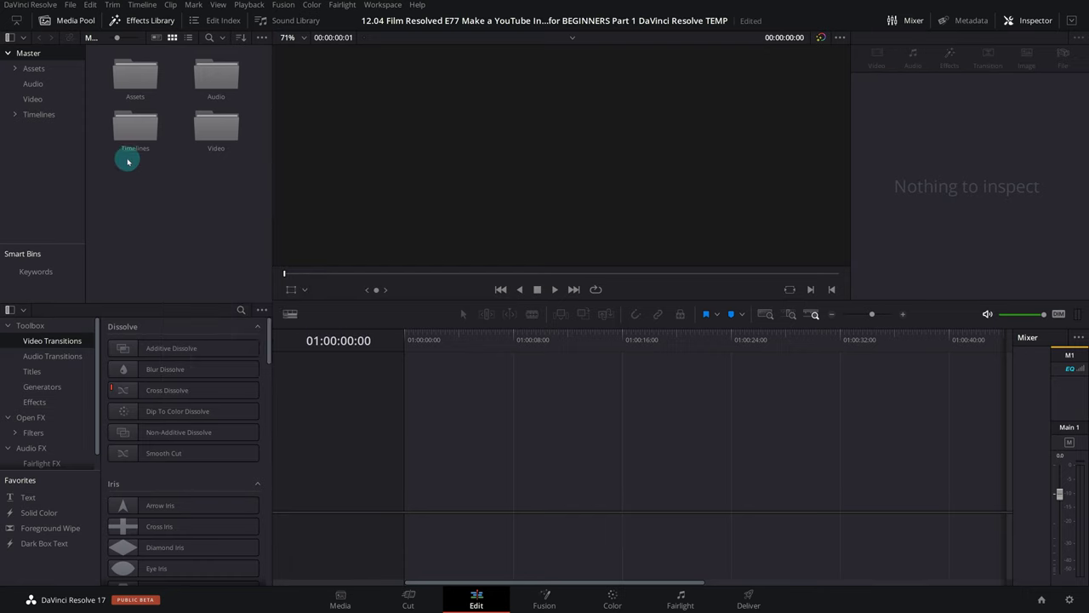
Step: Open the Timelines bin and look through its context menu and the File menu without choosing anything
double_click(134, 130)
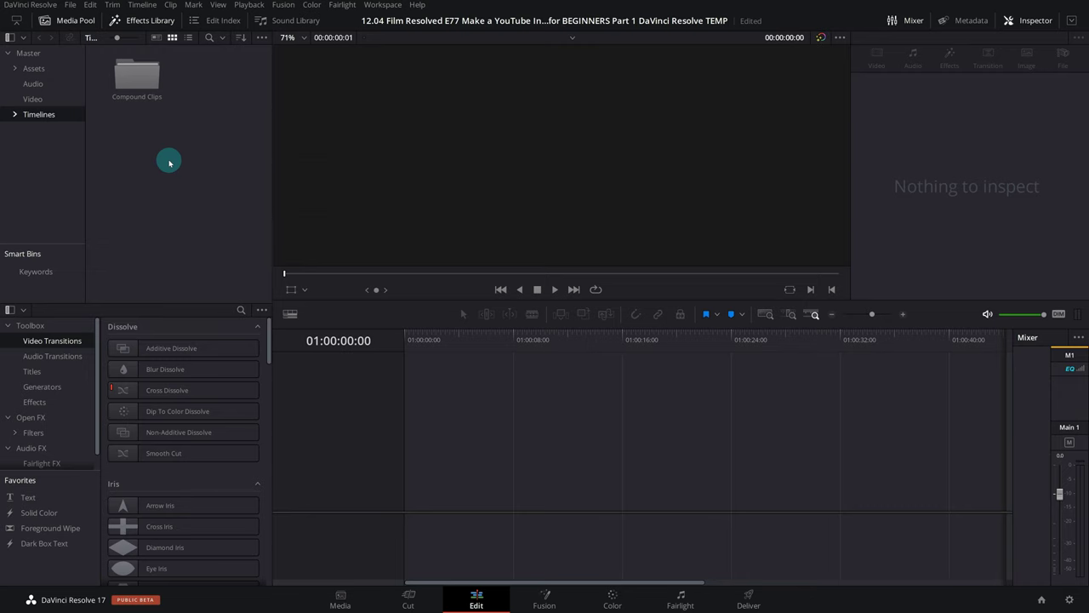
right_click(170, 163)
mouse_move(201, 169)
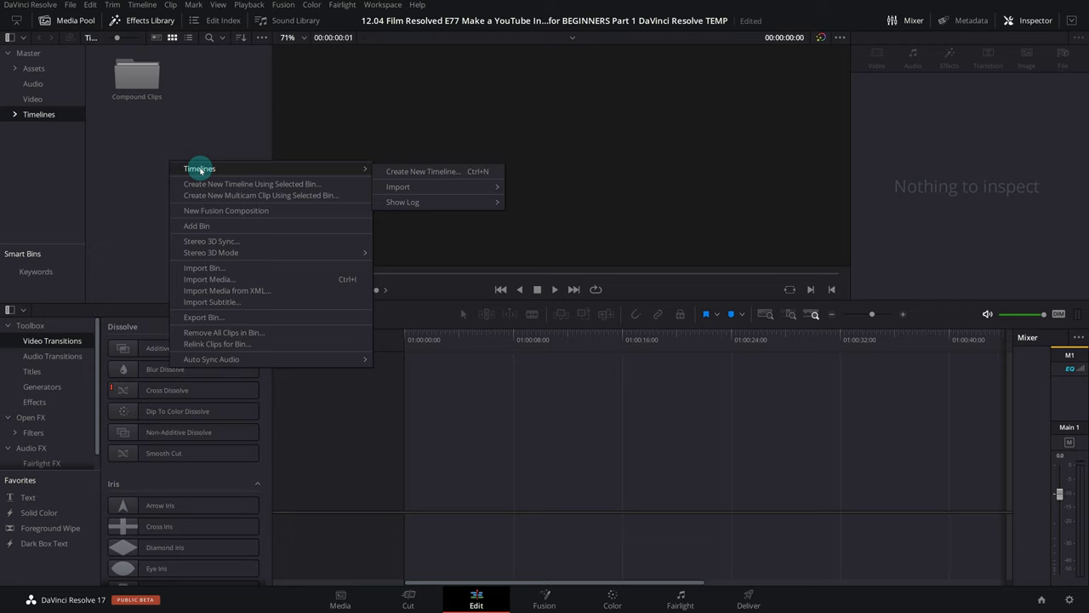
left_click(176, 150)
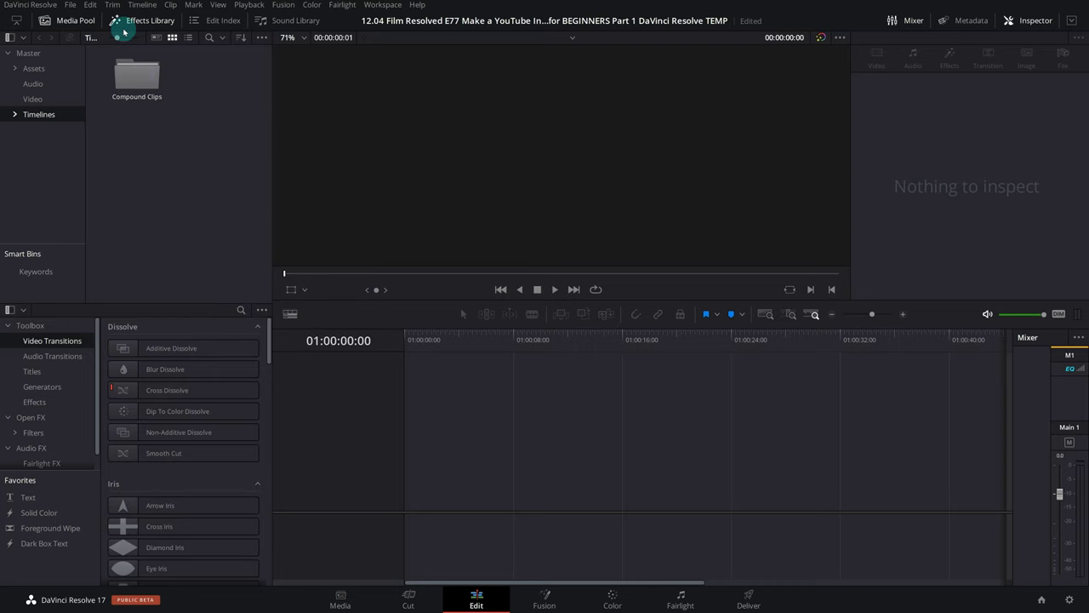
left_click(71, 8)
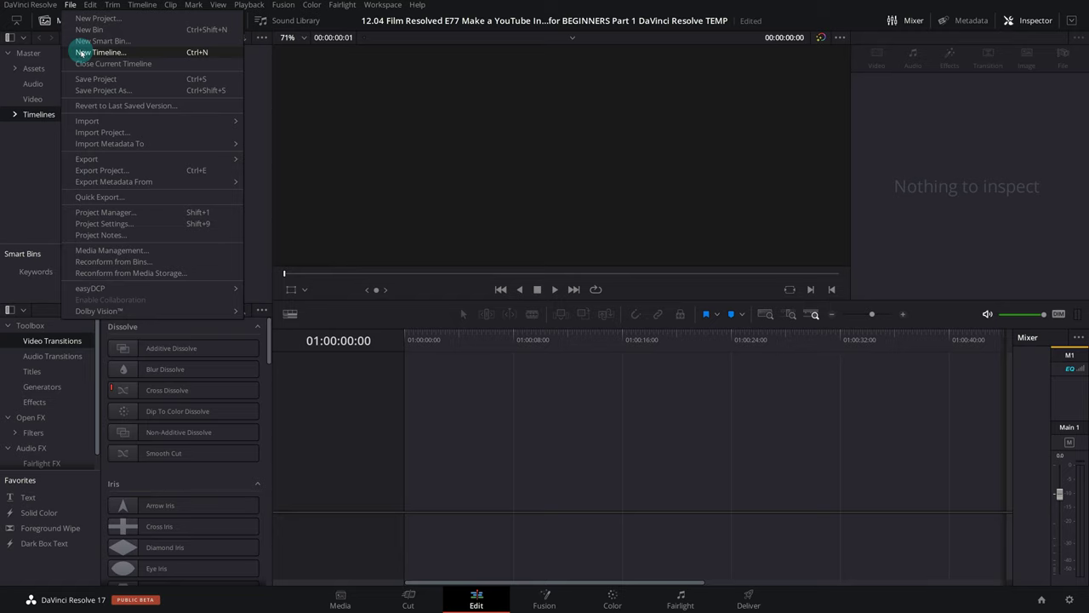
left_click(34, 175)
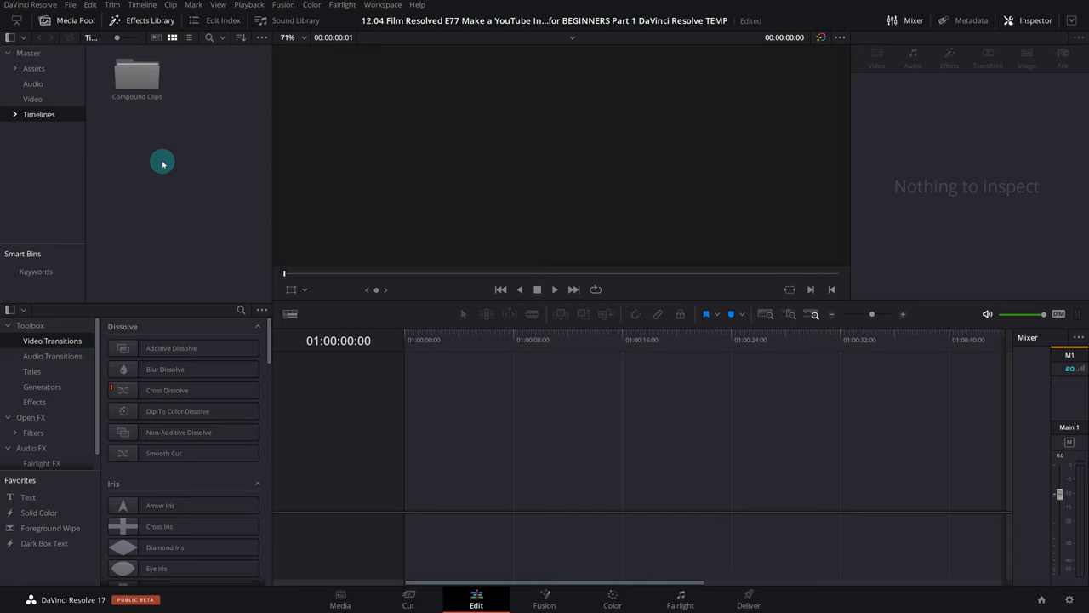
Step: Create a new timeline named 'YT Intro Animation' using project settings at 23.976 fps
key("ctrl+n")
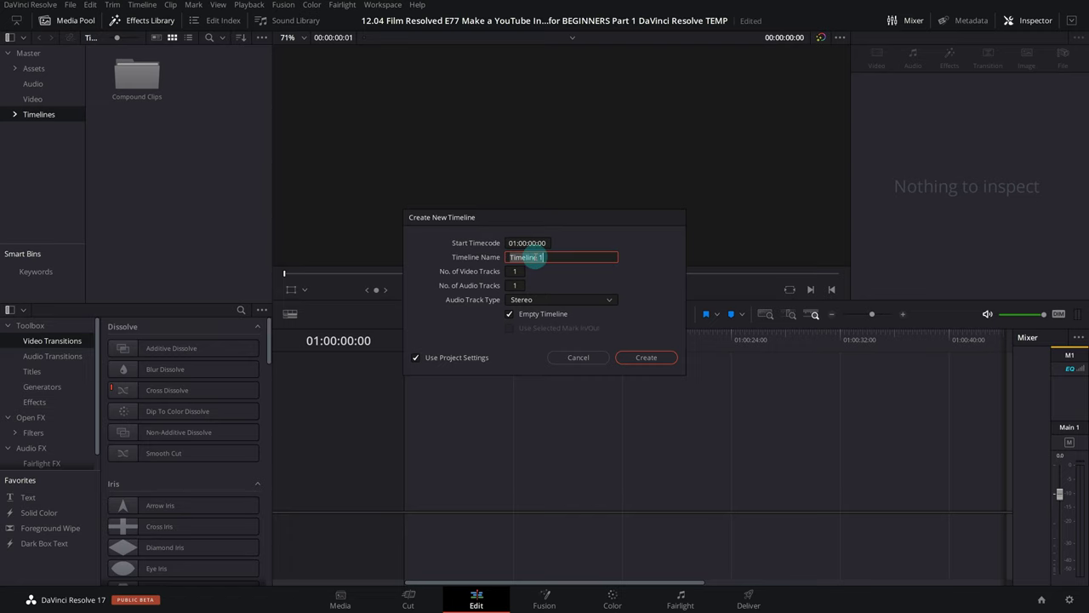
type("YT")
type(" Intro Animation")
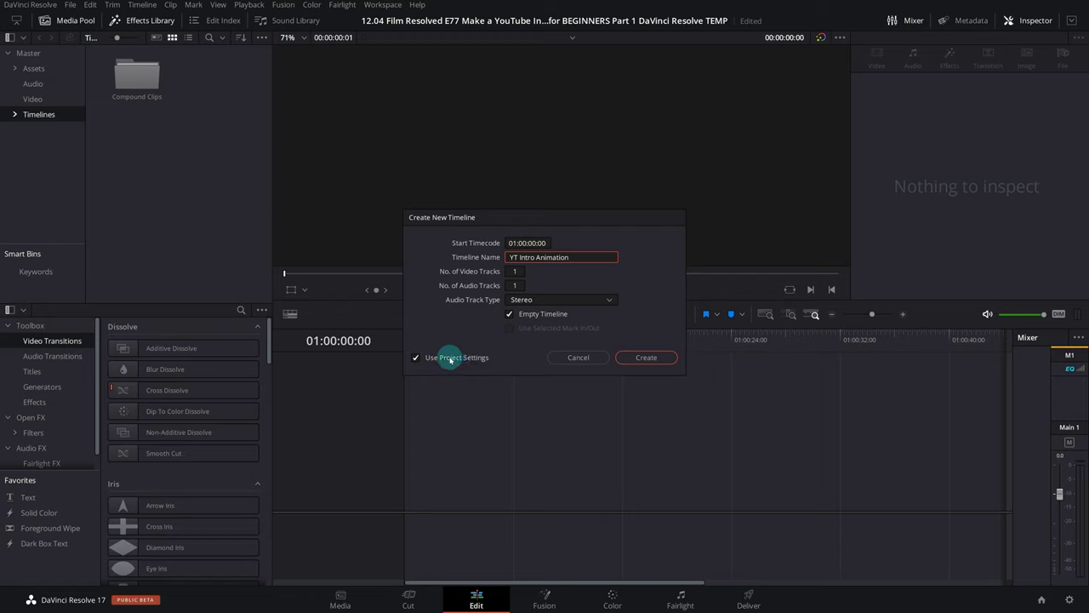
left_click(415, 358)
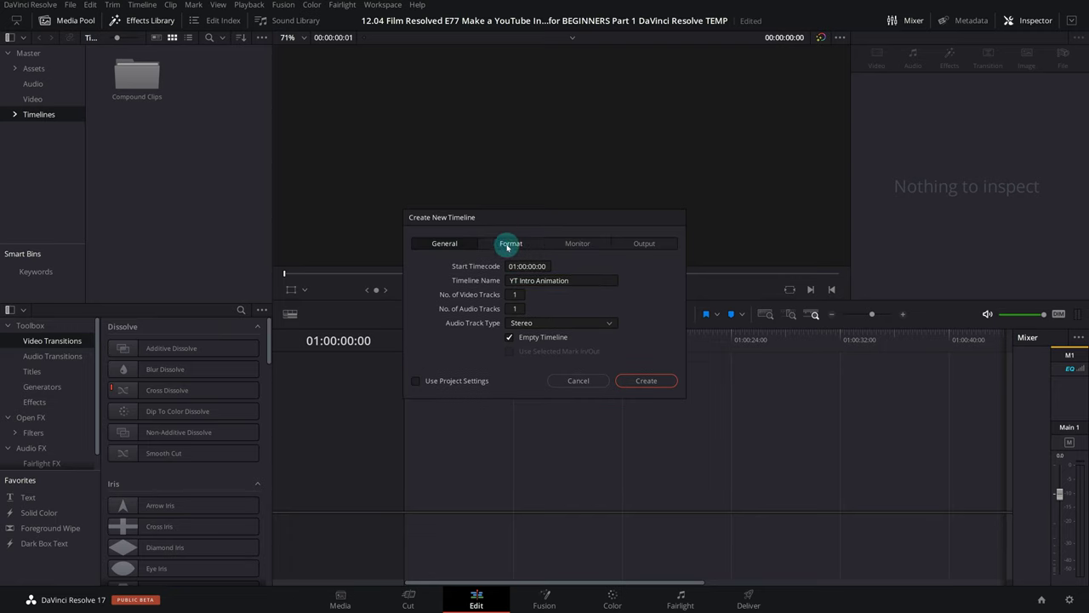
left_click(508, 245)
left_click(522, 342)
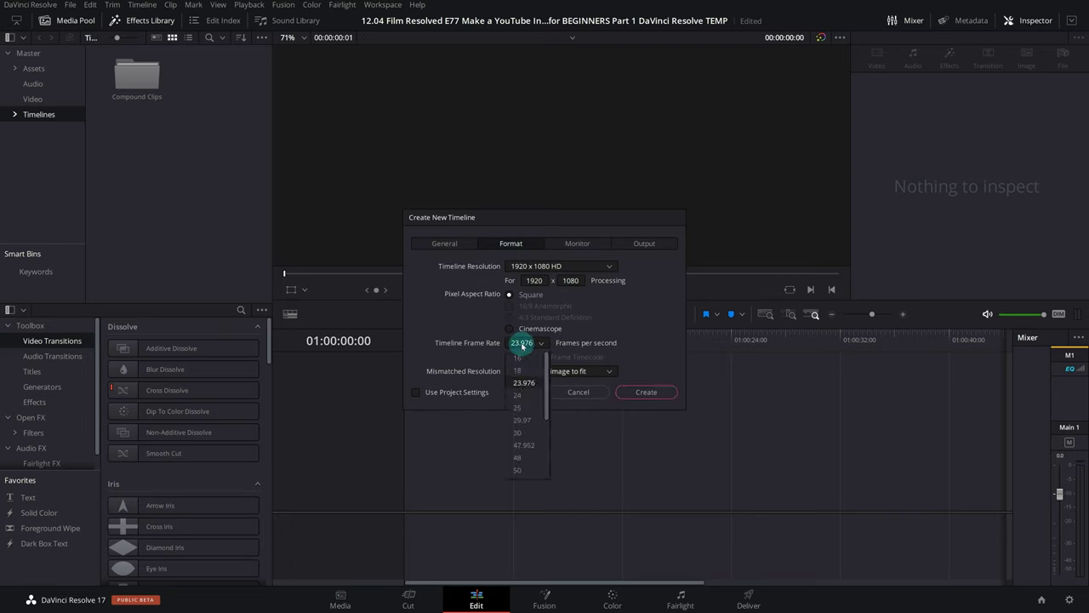
left_click(521, 344)
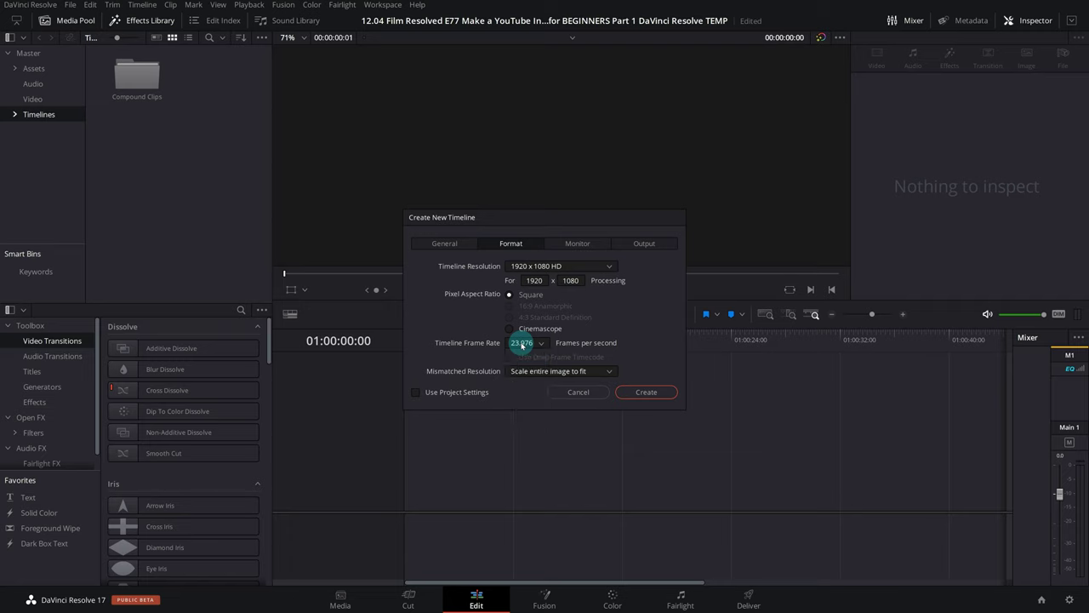
left_click(417, 392)
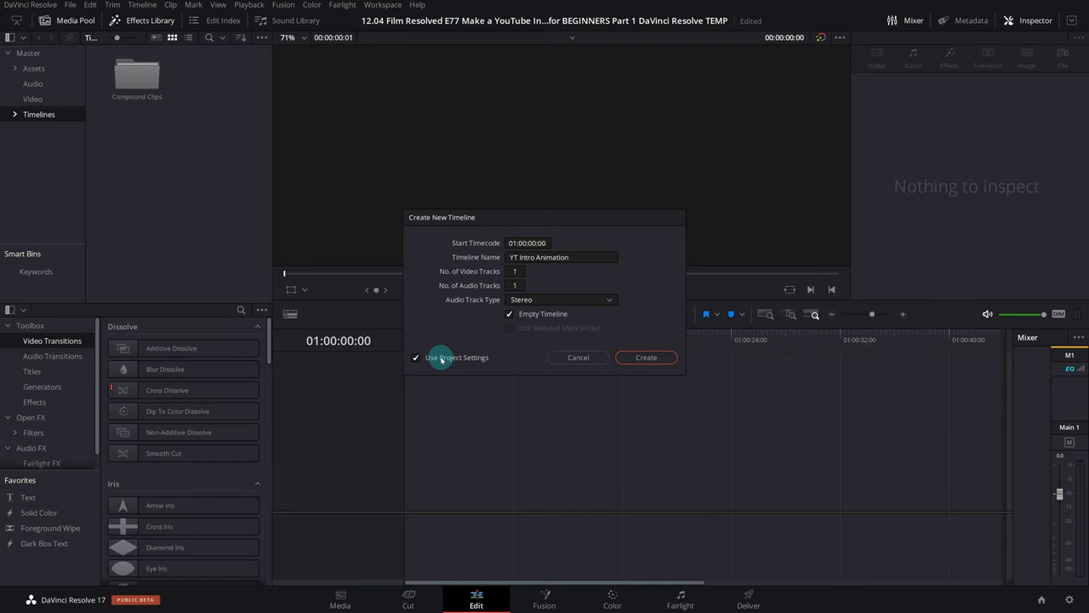
left_click(633, 358)
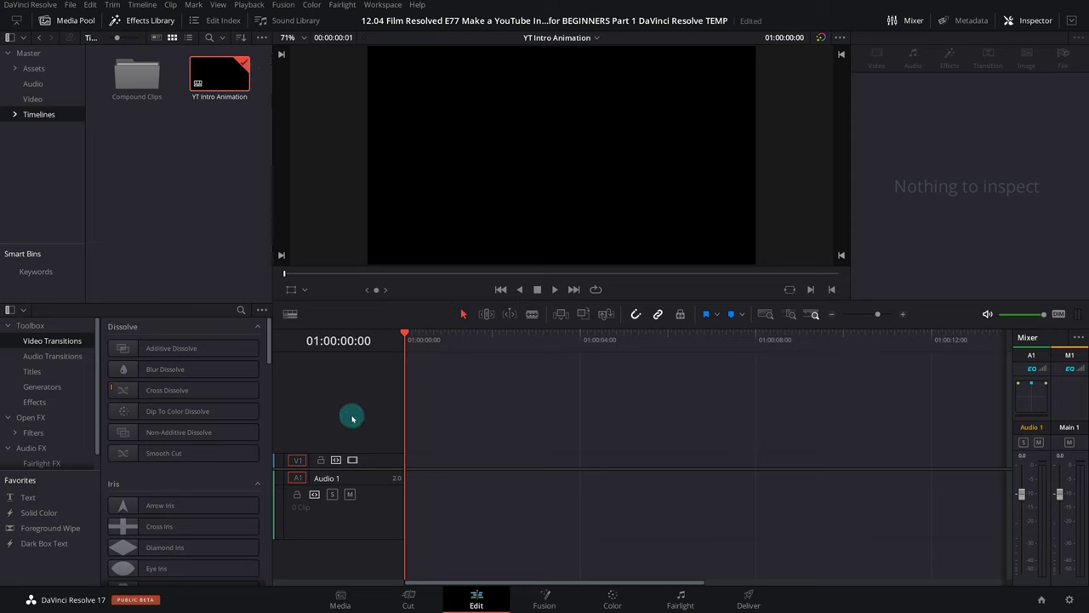
Step: Raise the V1/A1 track divider in two drags so the audio track area is taller
left_click_drag(378, 468, 378, 437)
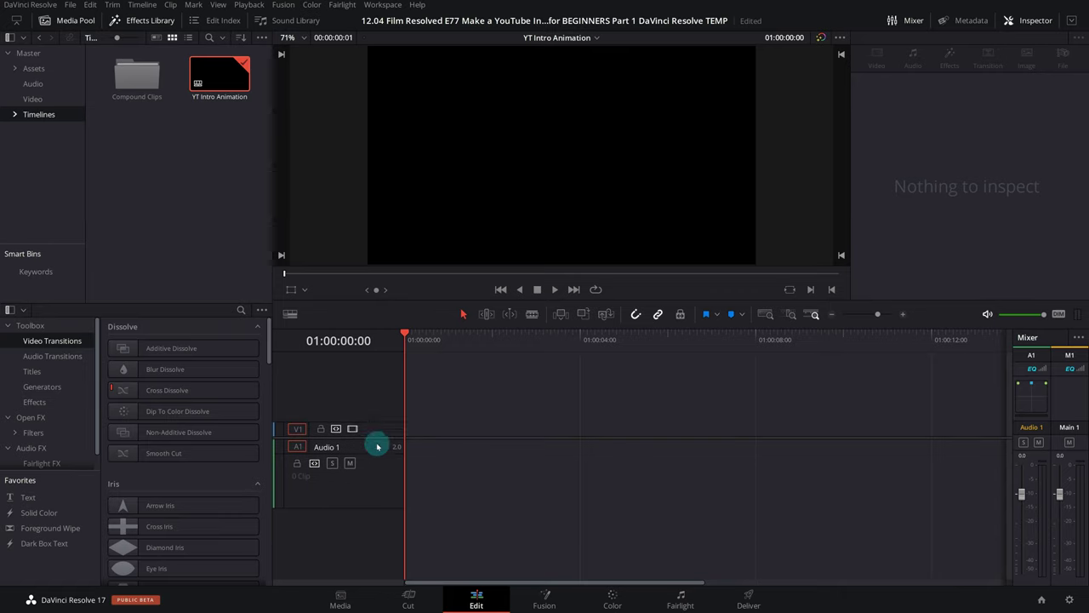
left_click_drag(372, 437, 371, 423)
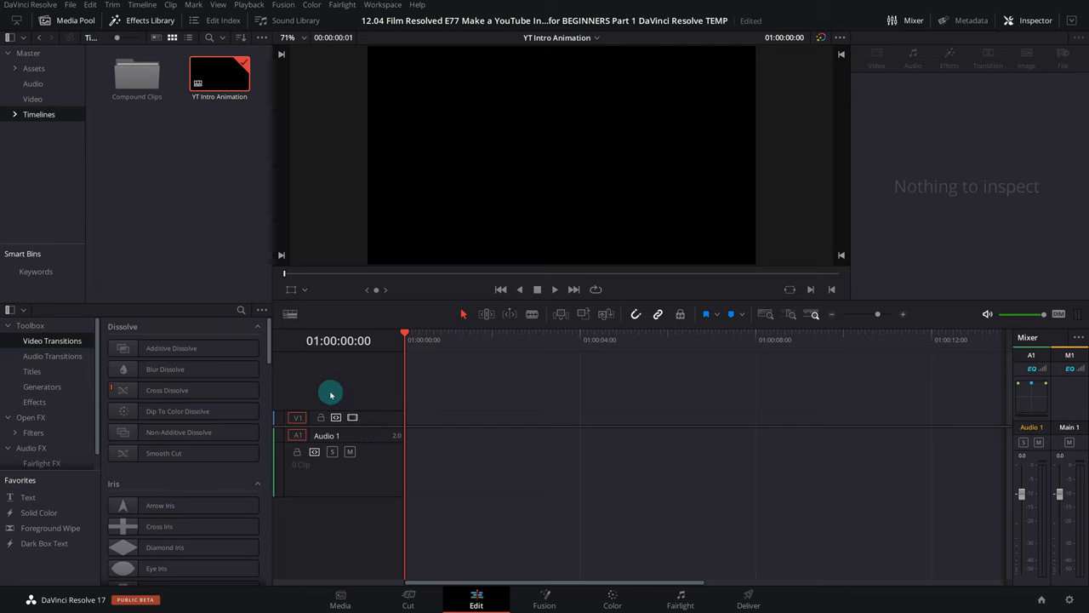
Step: Open and dismiss the track header context menu twice without adding anything
right_click(341, 395)
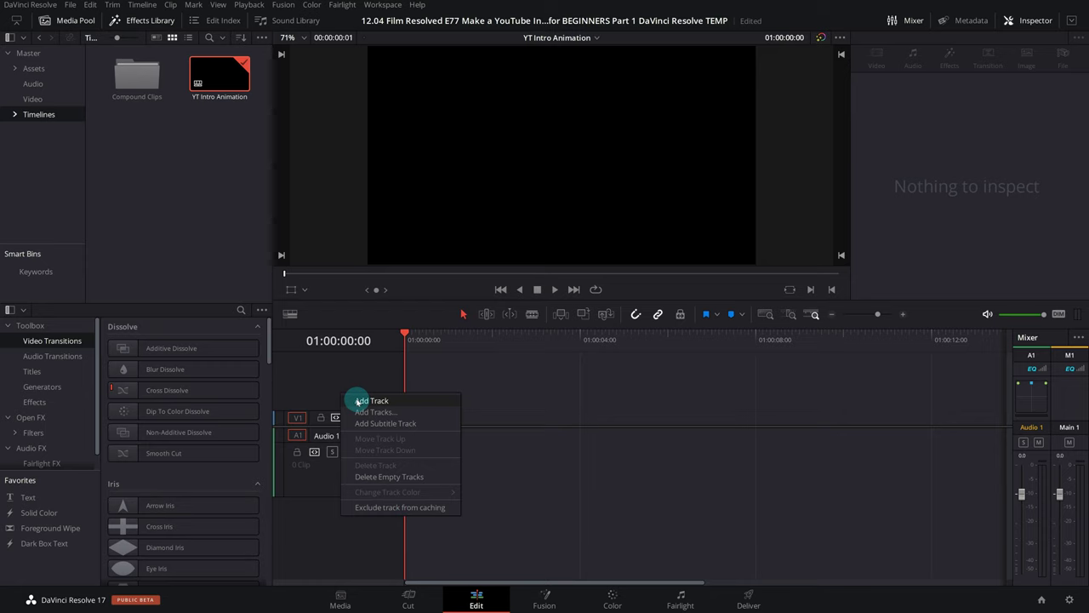
left_click(331, 390)
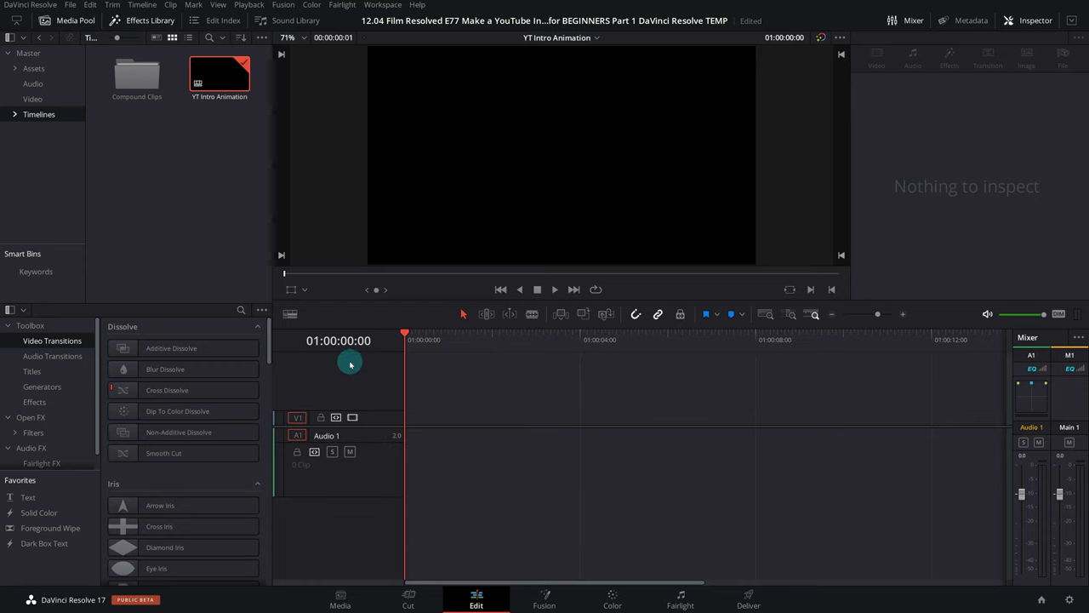
right_click(344, 527)
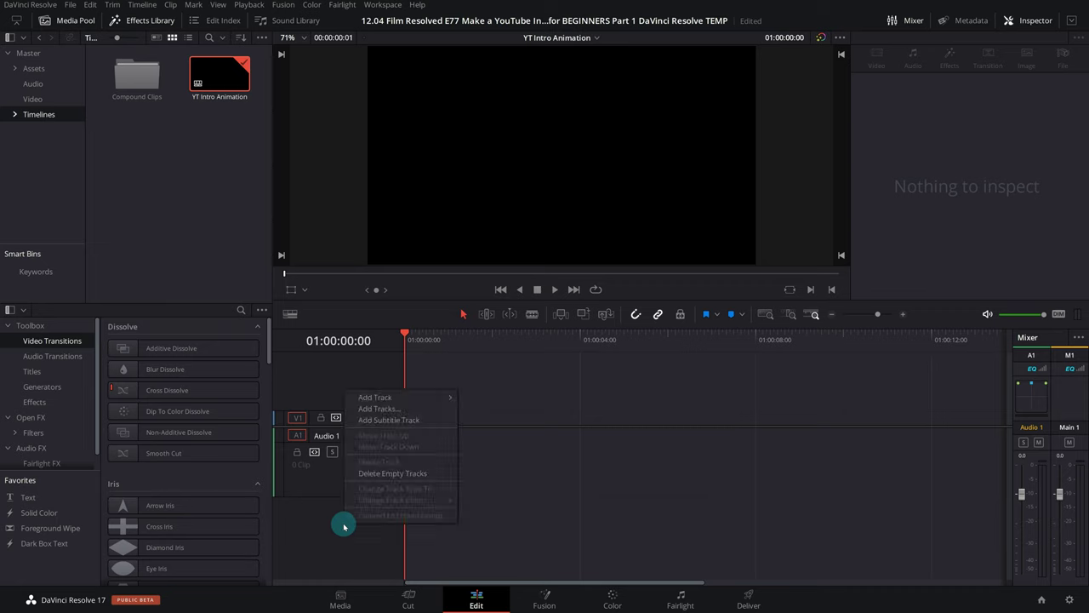
mouse_move(366, 396)
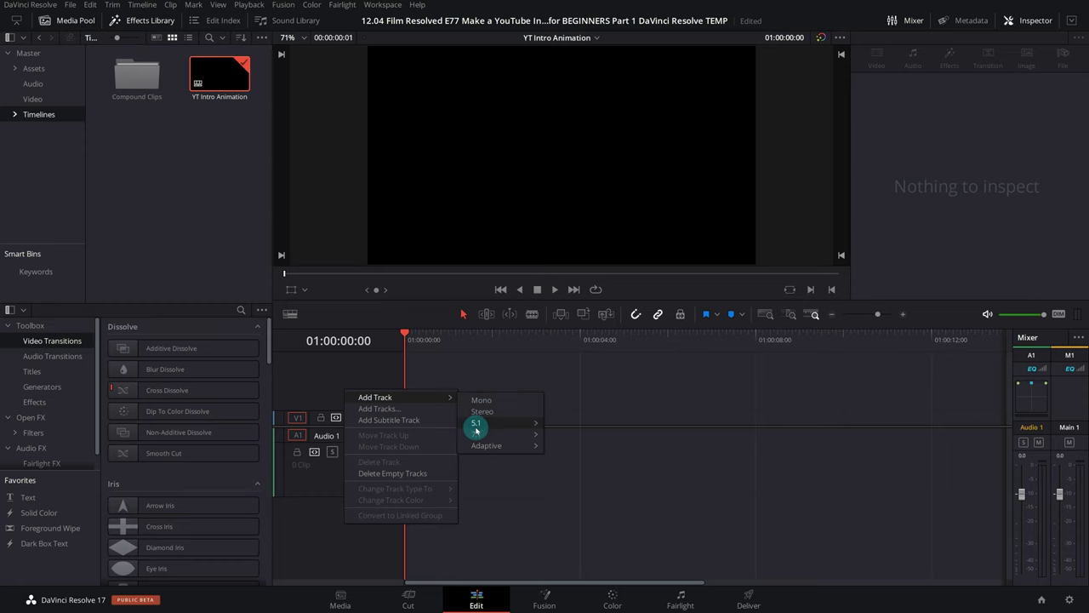
left_click(319, 387)
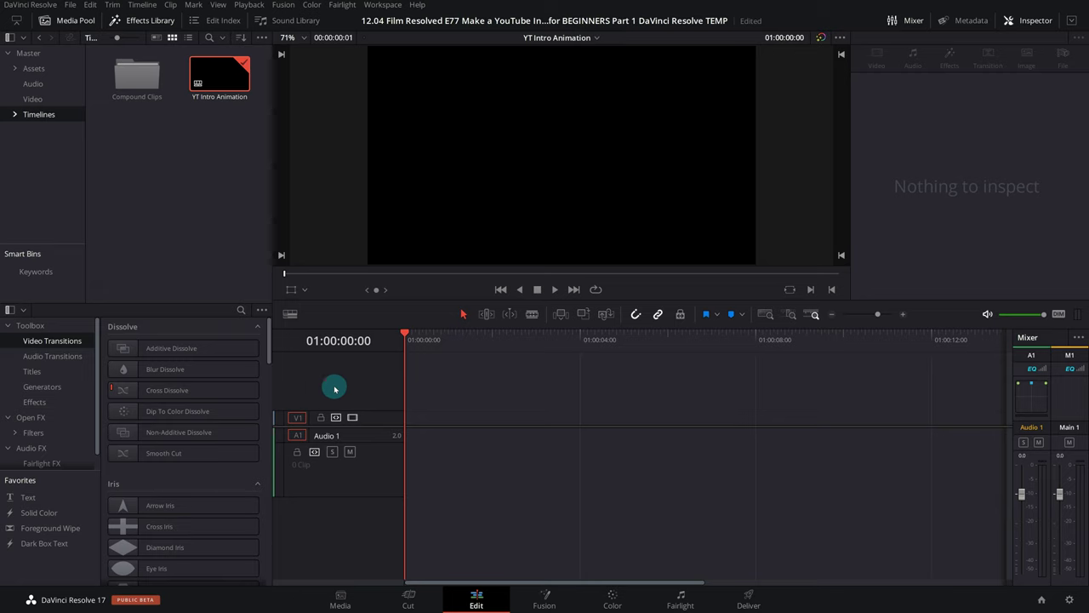
Step: Add one video track above Video 1 and one stereo audio track with Add Tracks
right_click(336, 386)
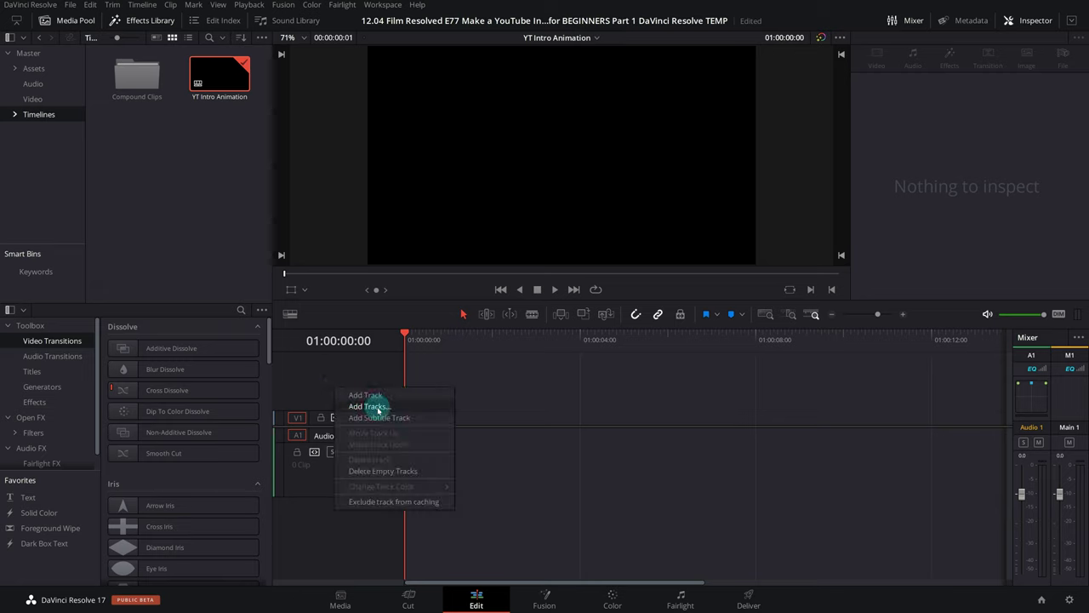
left_click(378, 408)
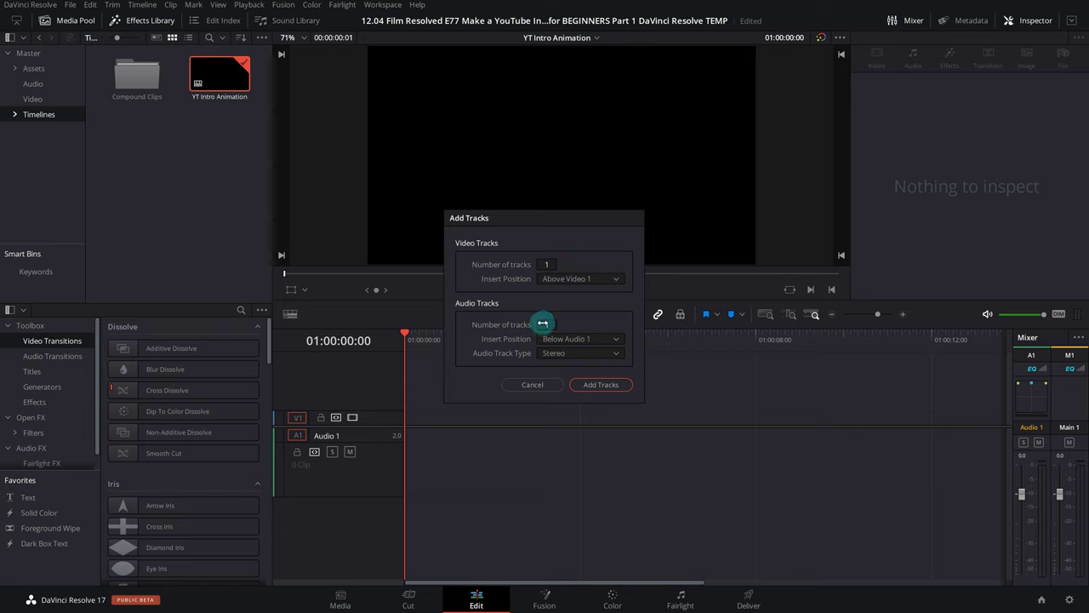
left_click(568, 279)
left_click(524, 303)
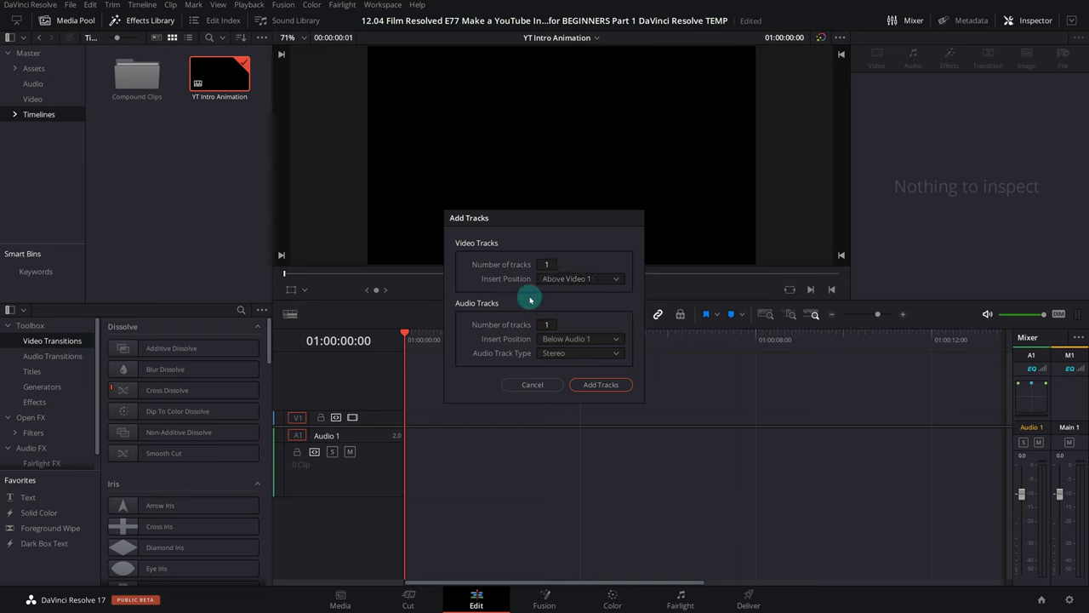
left_click(603, 385)
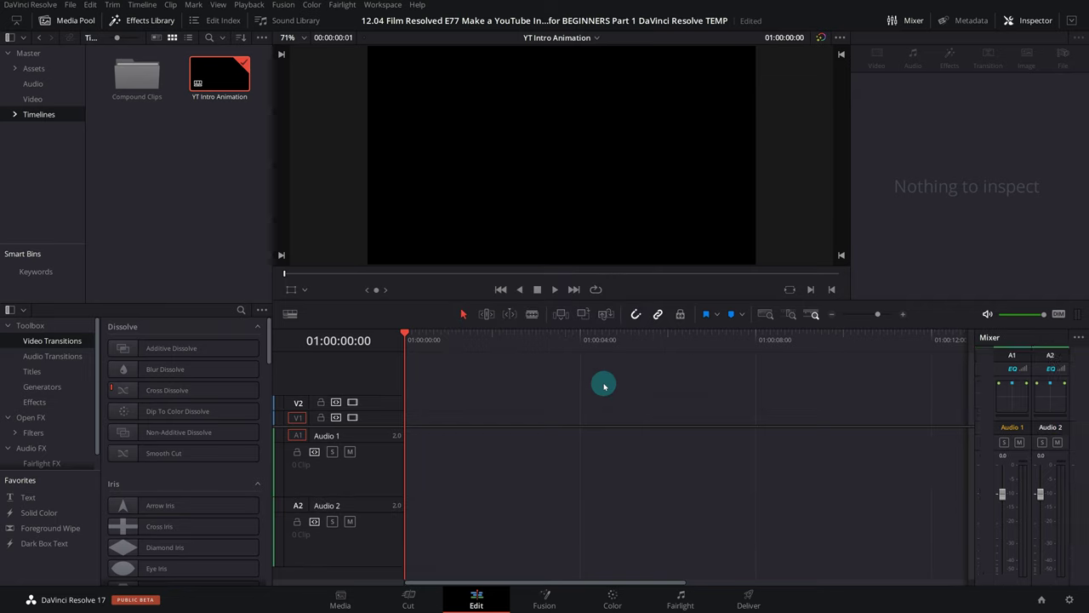
Step: Nudge the video/audio divider upward and colour the V1 track green
left_click_drag(365, 416, 362, 402)
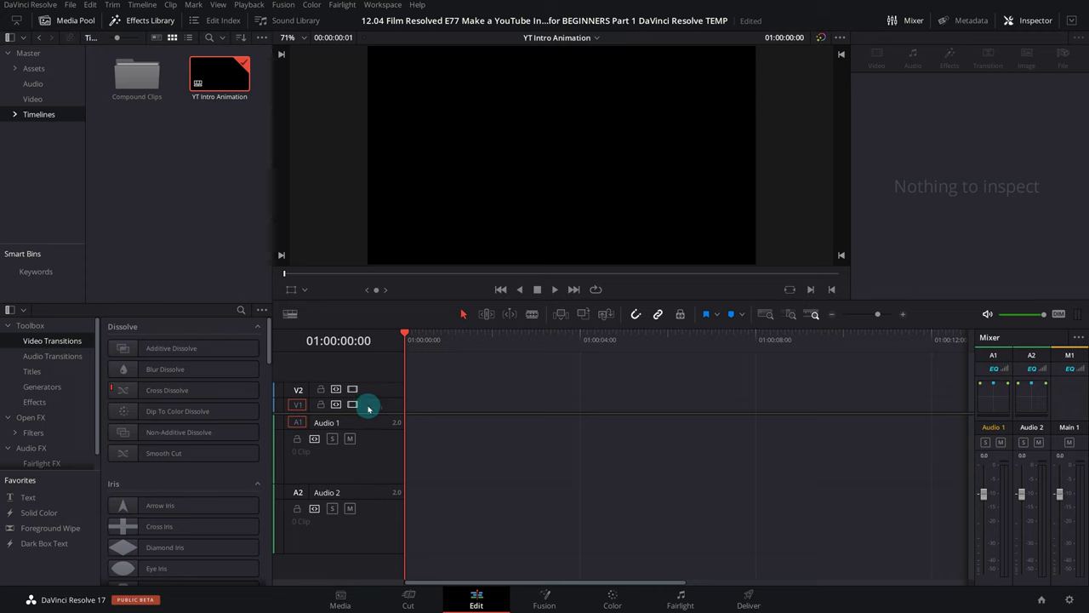
right_click(373, 408)
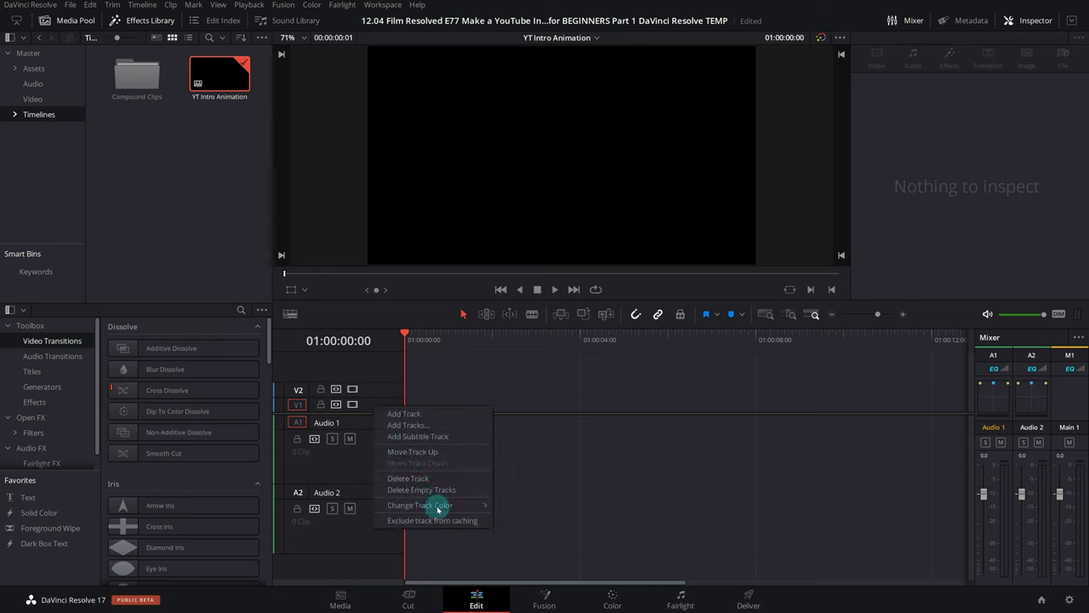
mouse_move(438, 509)
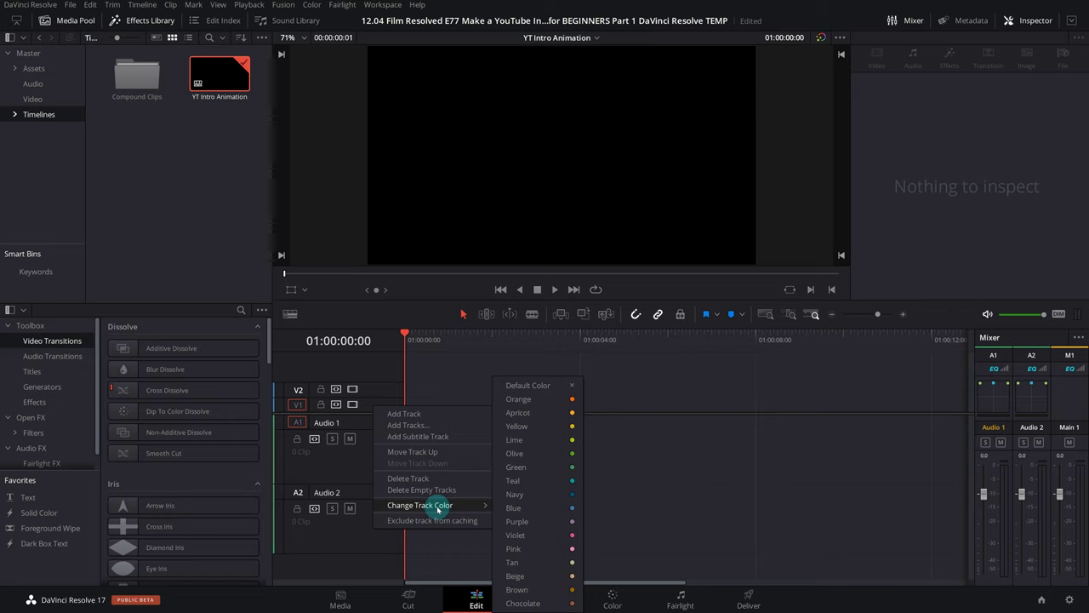
left_click(526, 467)
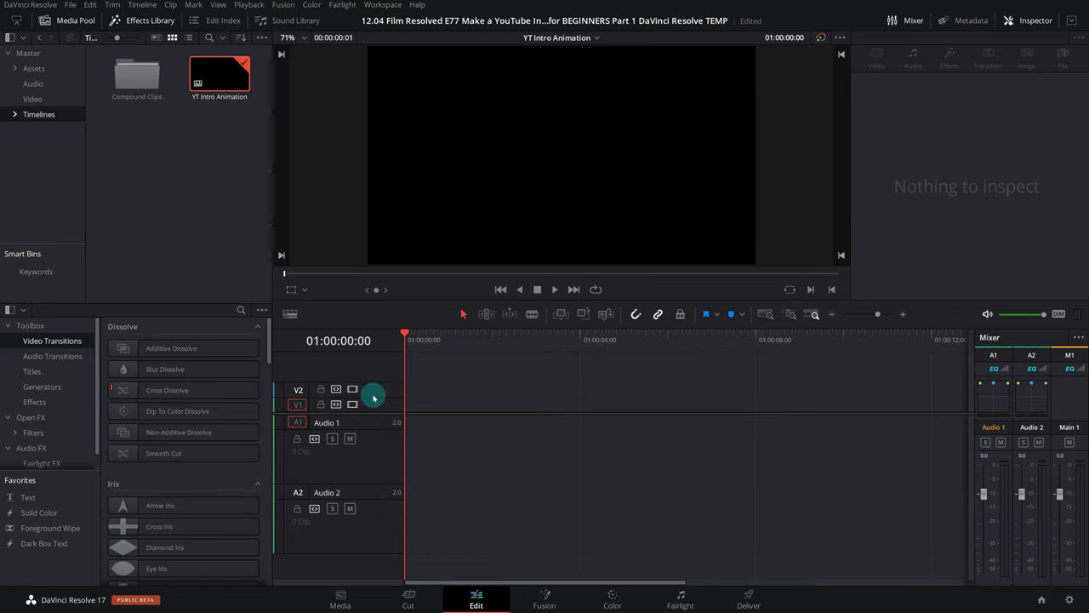
Step: Colour the Audio 2 track blue
right_click(369, 494)
mouse_move(432, 471)
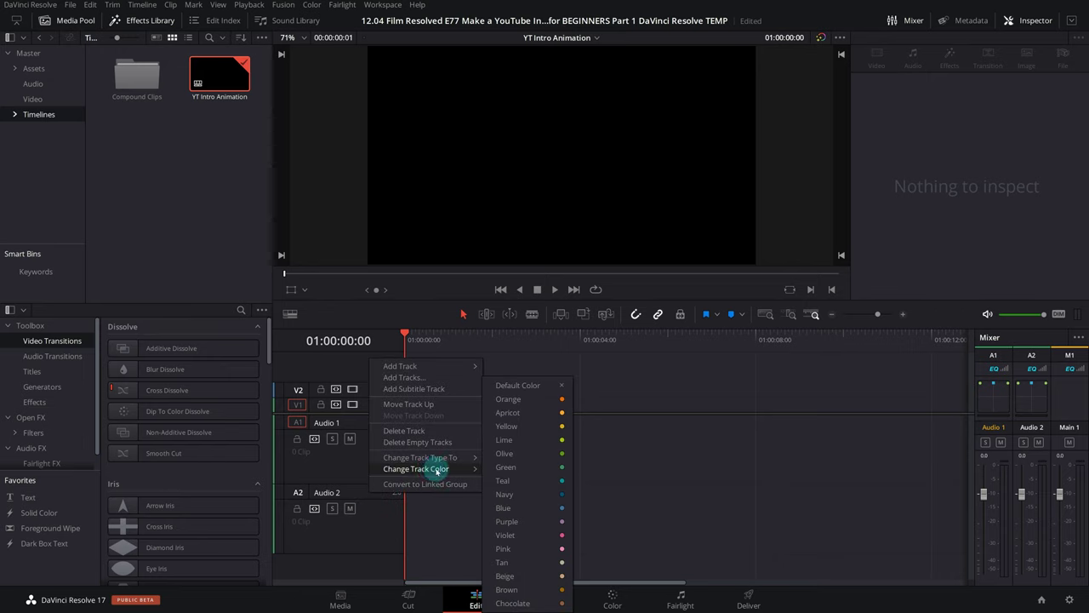
left_click(510, 508)
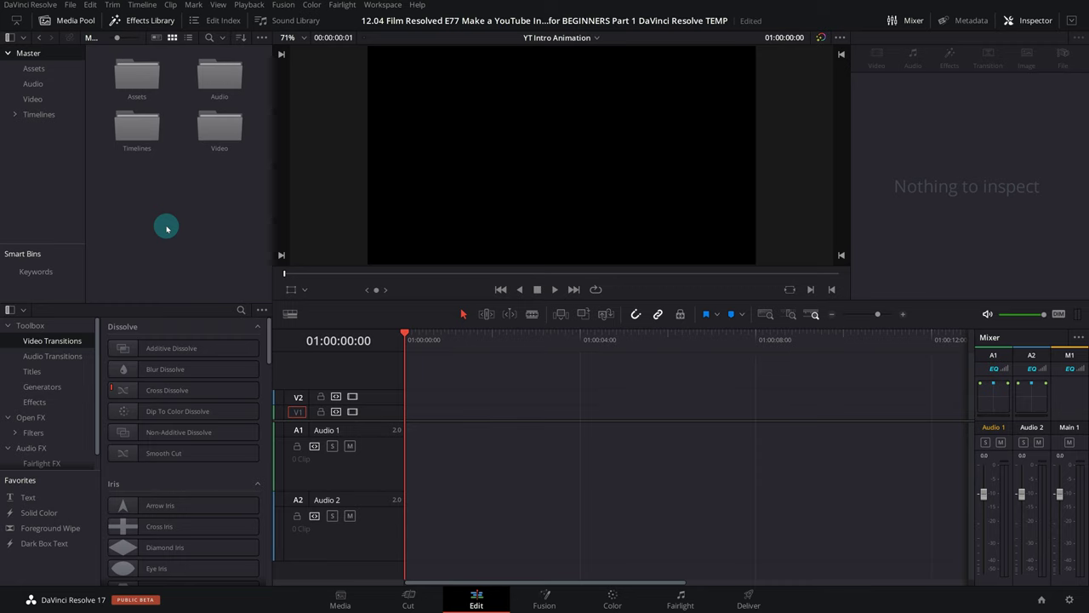
Step: Browse the Video and Audio bins, select the song clip, and end in the empty Assets bin
left_click(40, 100)
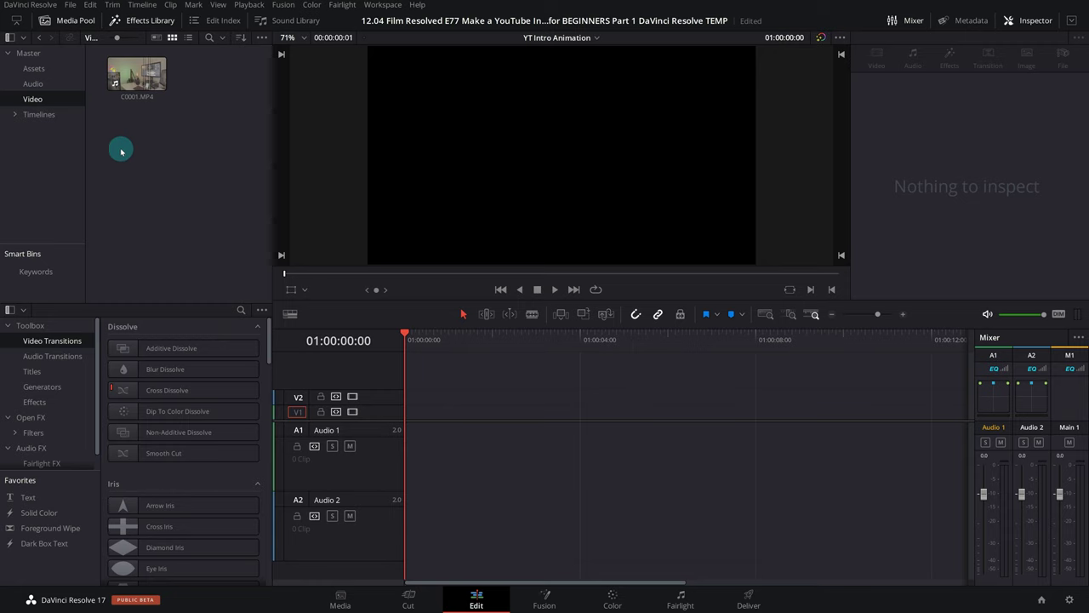
left_click(32, 85)
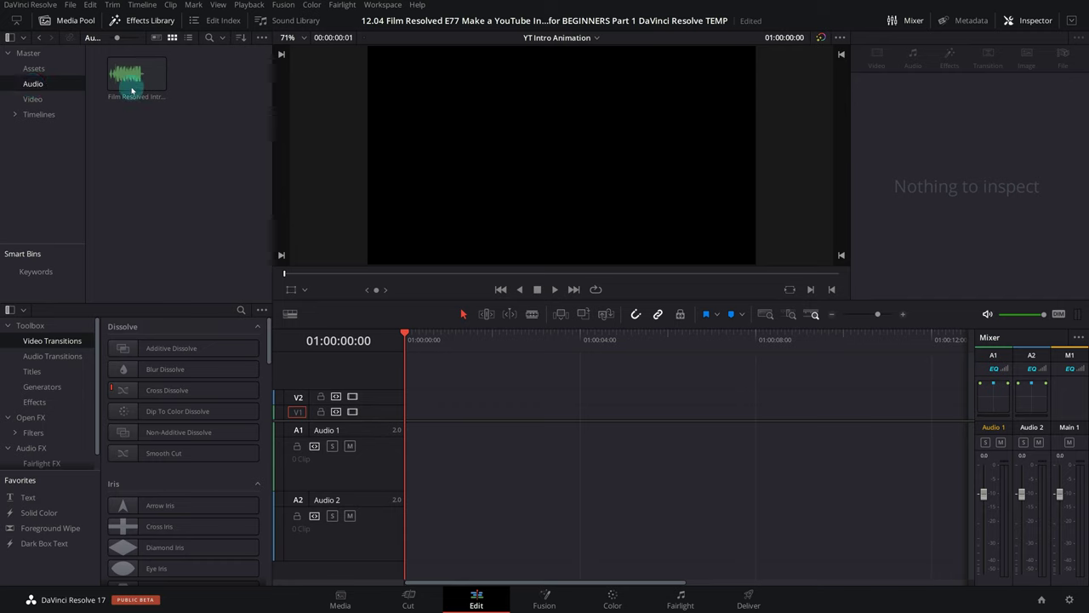
left_click(127, 84)
left_click(36, 74)
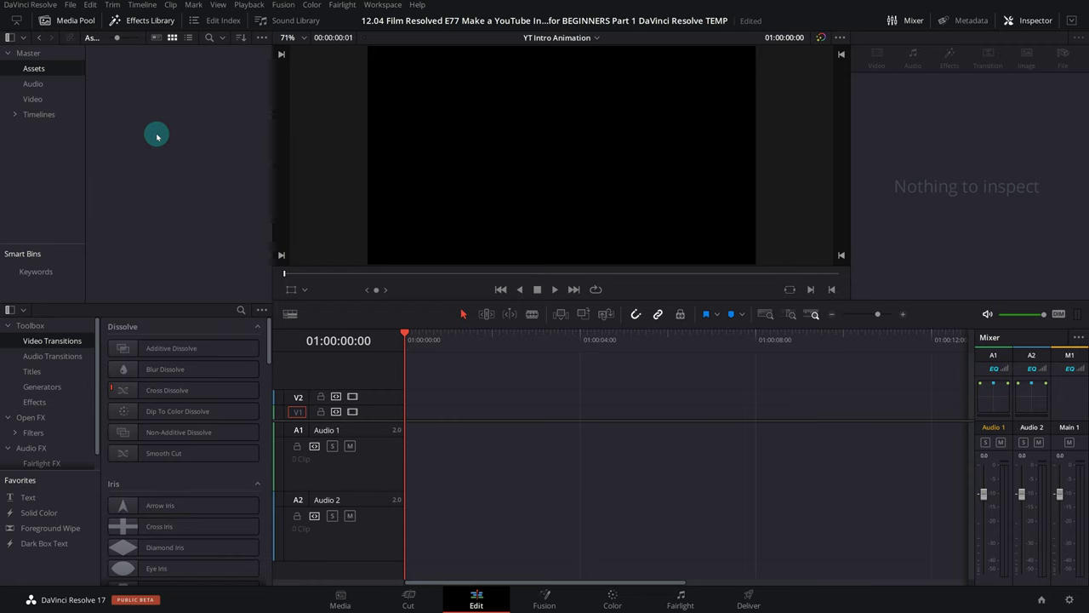
Step: Import the logo.png image into the Assets bin
right_click(157, 136)
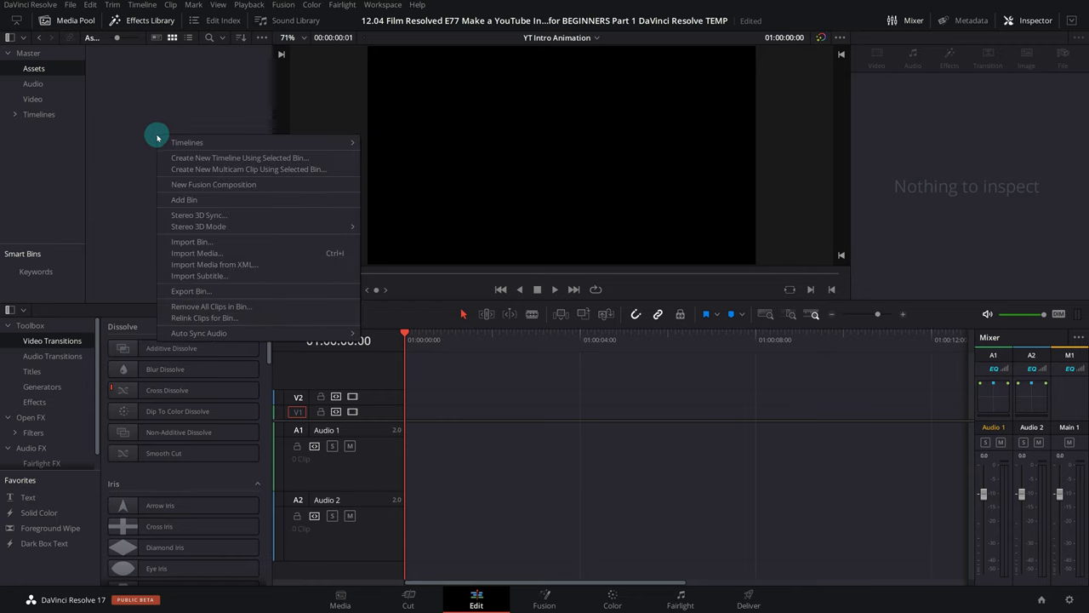
left_click(195, 254)
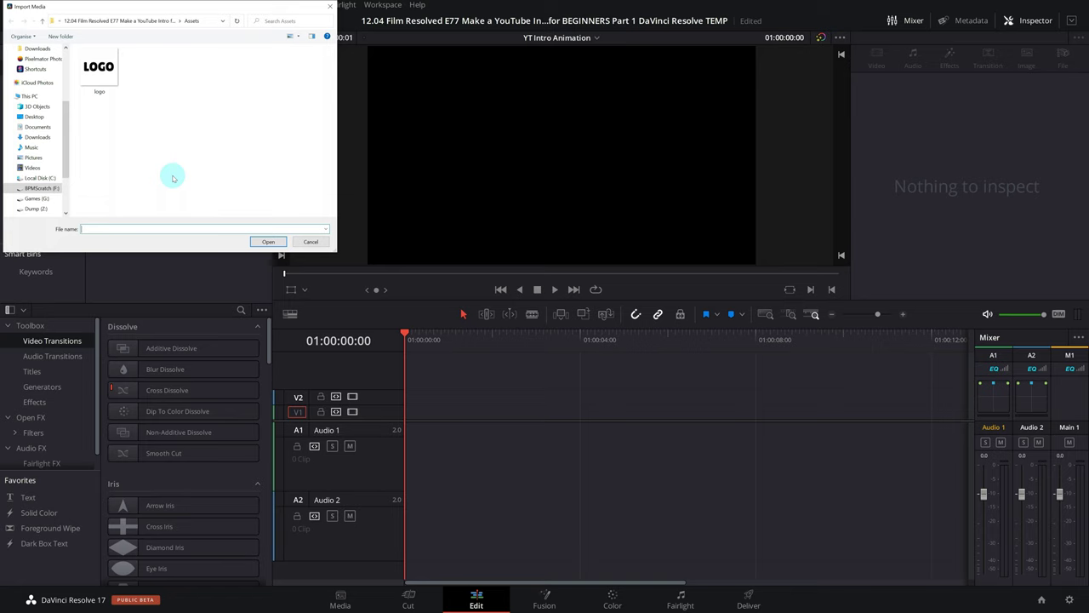
left_click(97, 71)
left_click(279, 244)
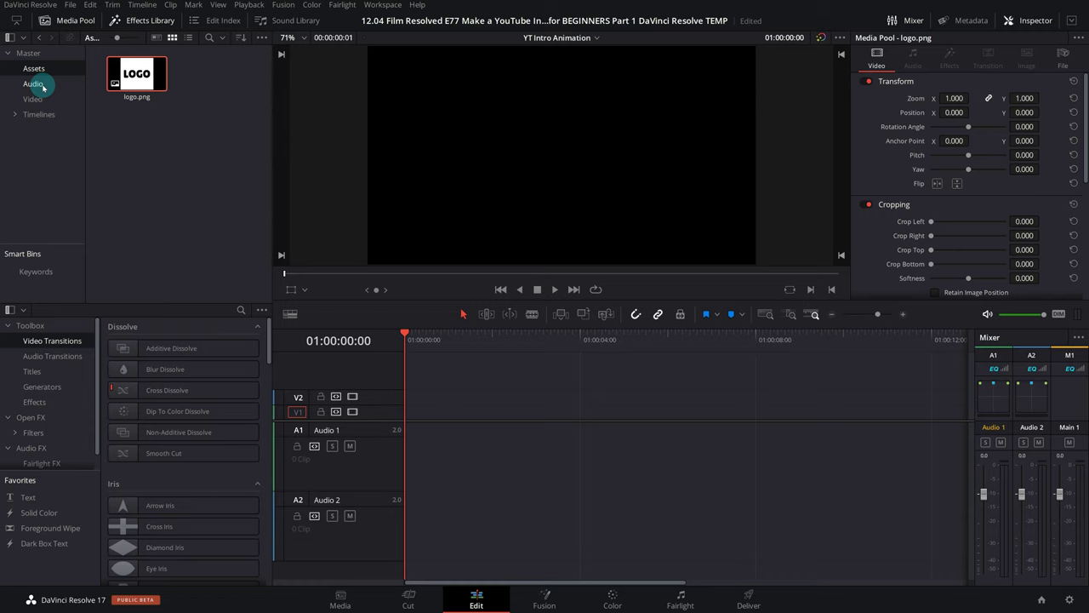
Step: Cycle through the Audio and Assets bins, ending in the Video bin showing C0001.MP4
left_click(32, 85)
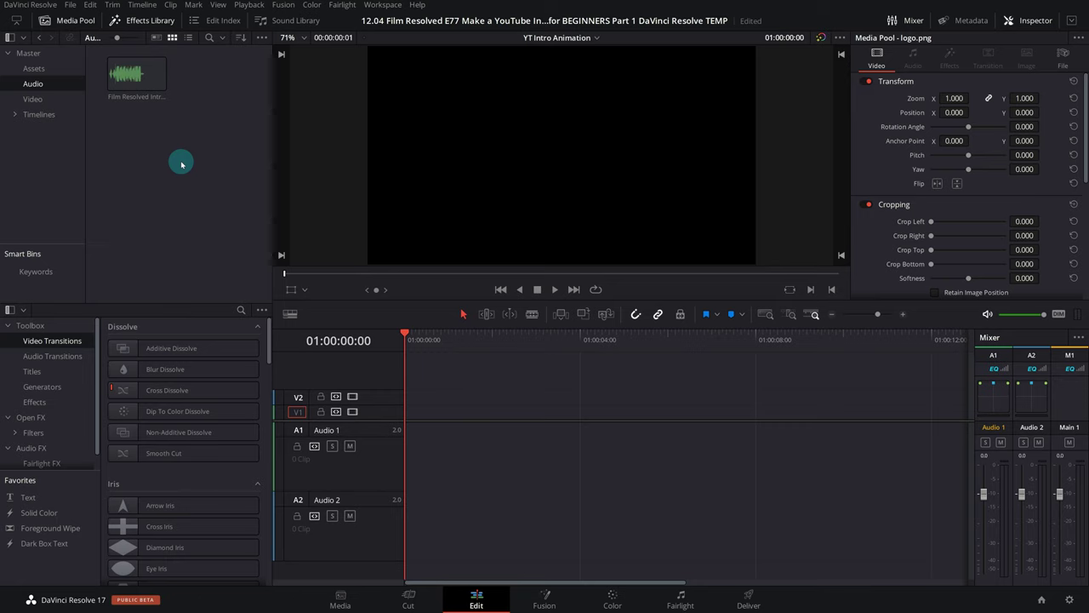
left_click(39, 68)
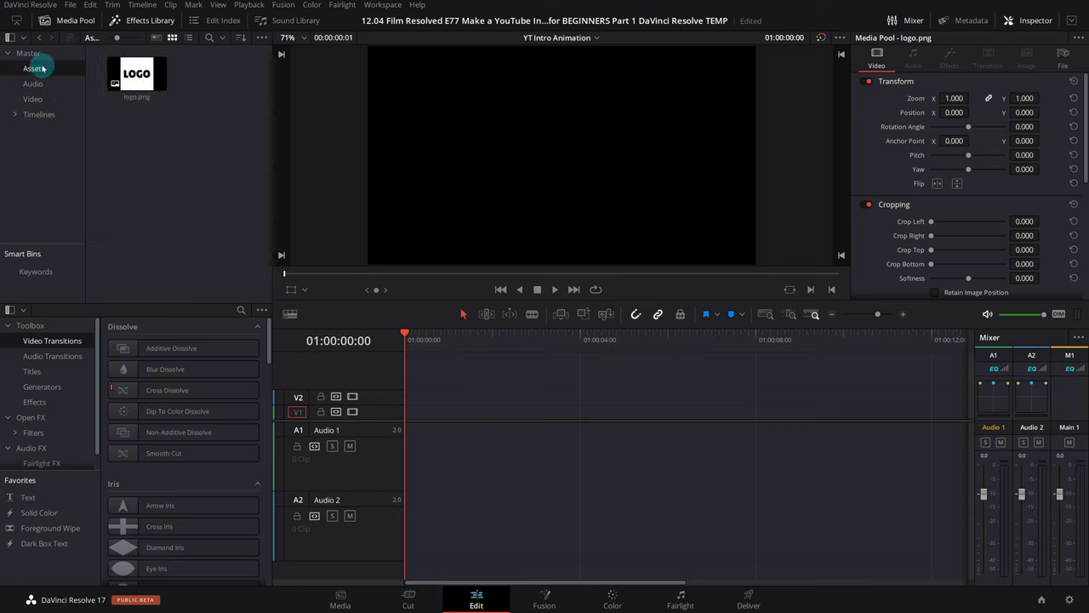
left_click(34, 83)
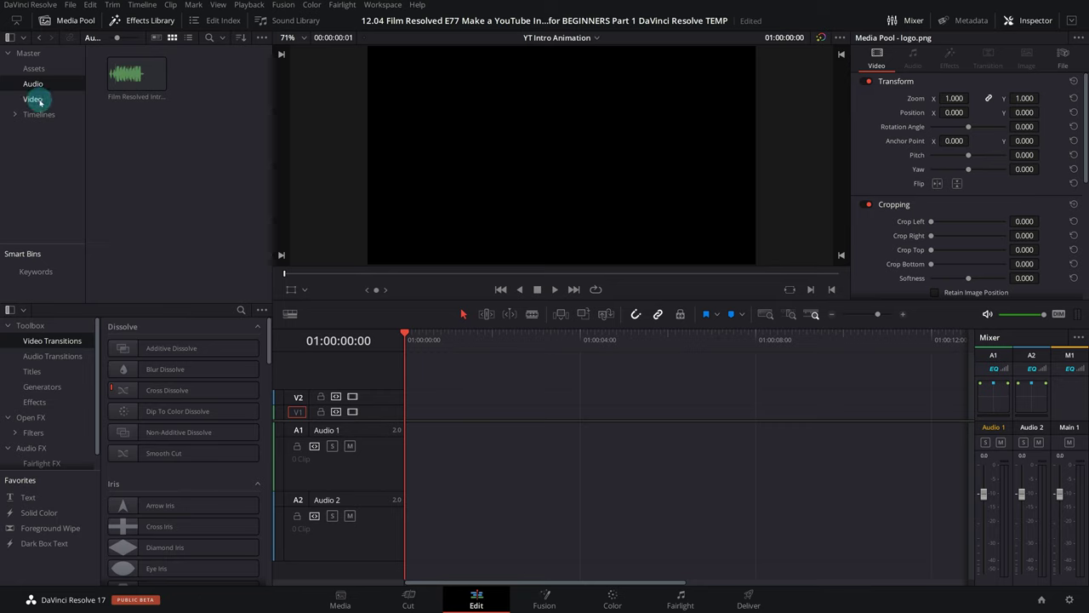
left_click(32, 100)
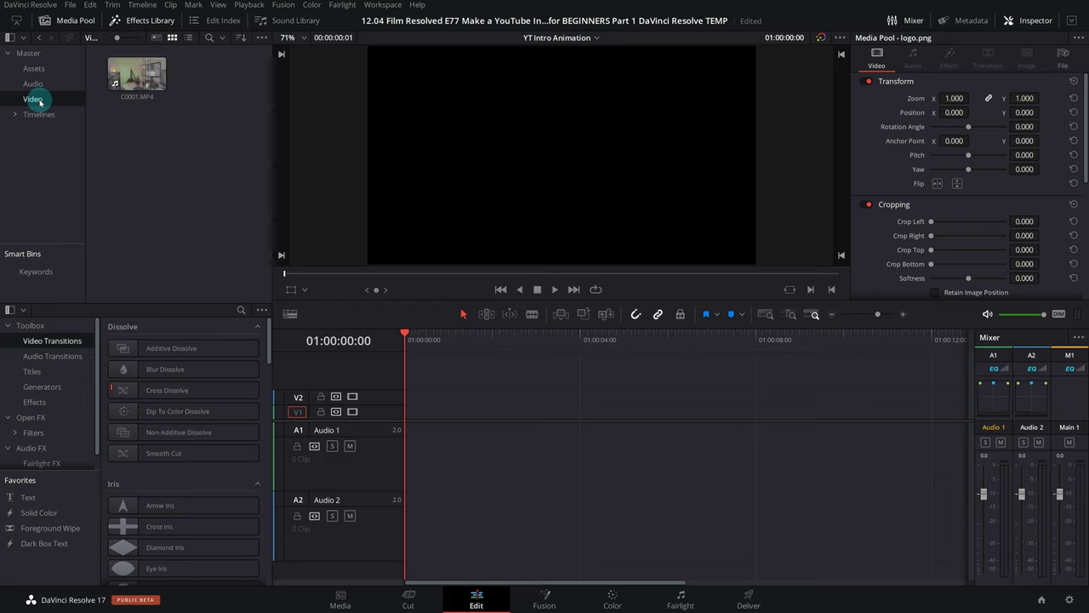
left_click(142, 142)
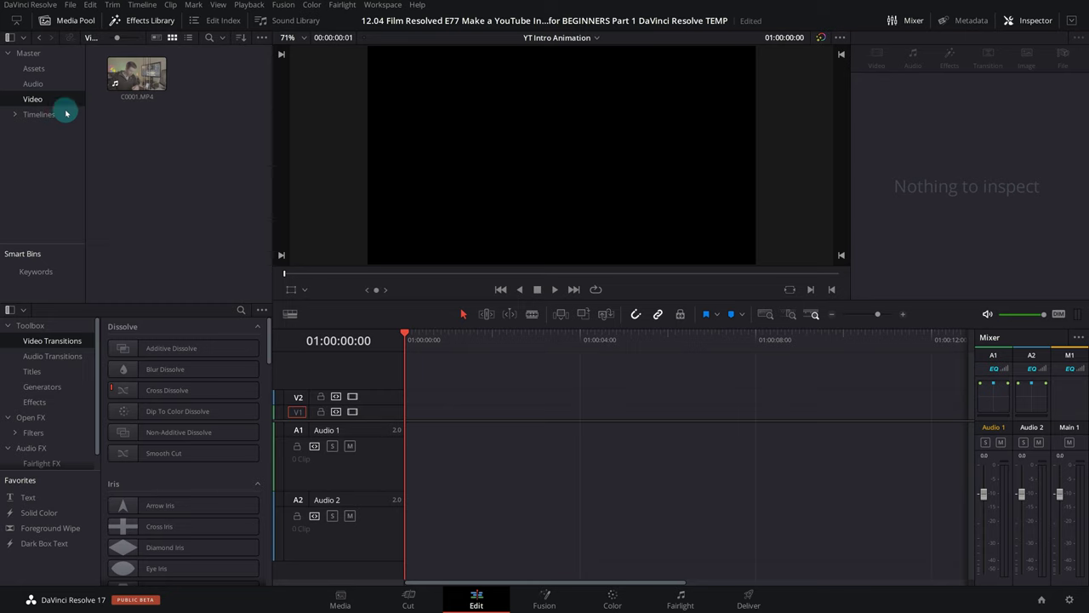
right_click(165, 169)
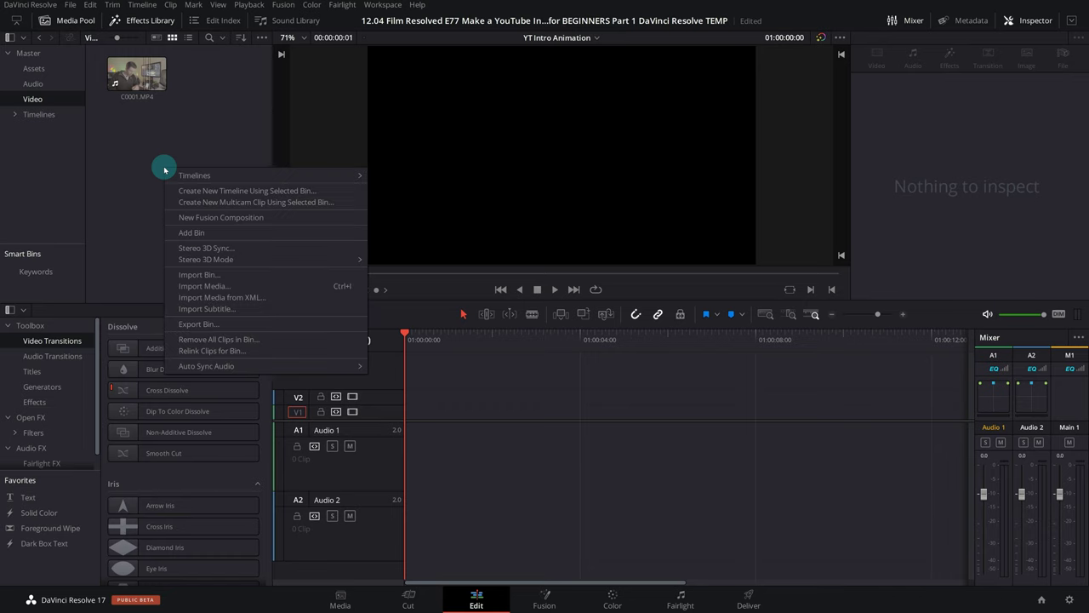
Step: Start a new Fusion composition and set its duration to 00:00:10:00
left_click(205, 219)
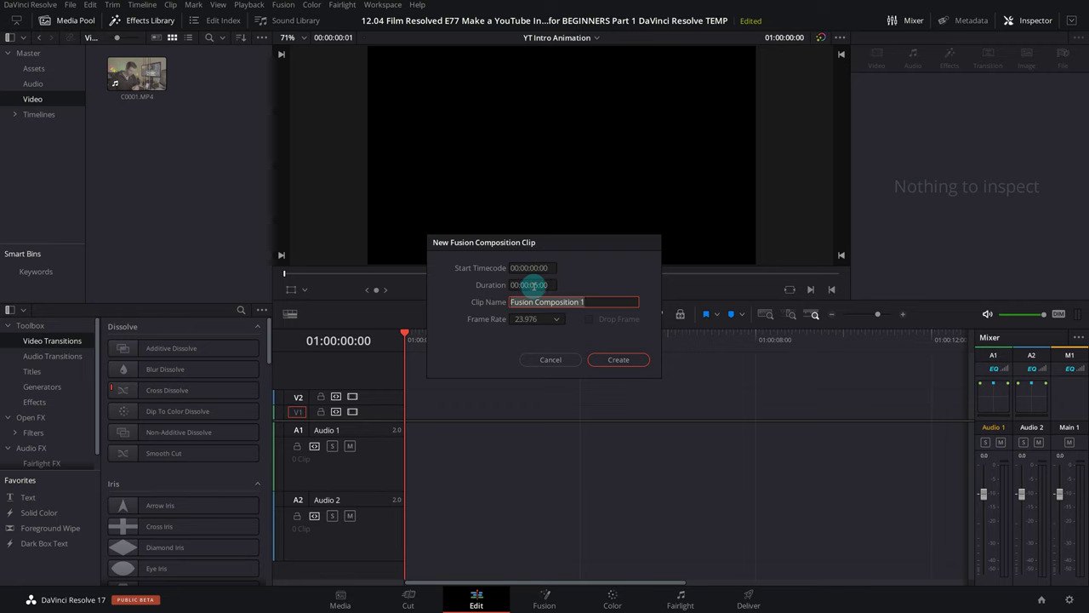
left_click(532, 286)
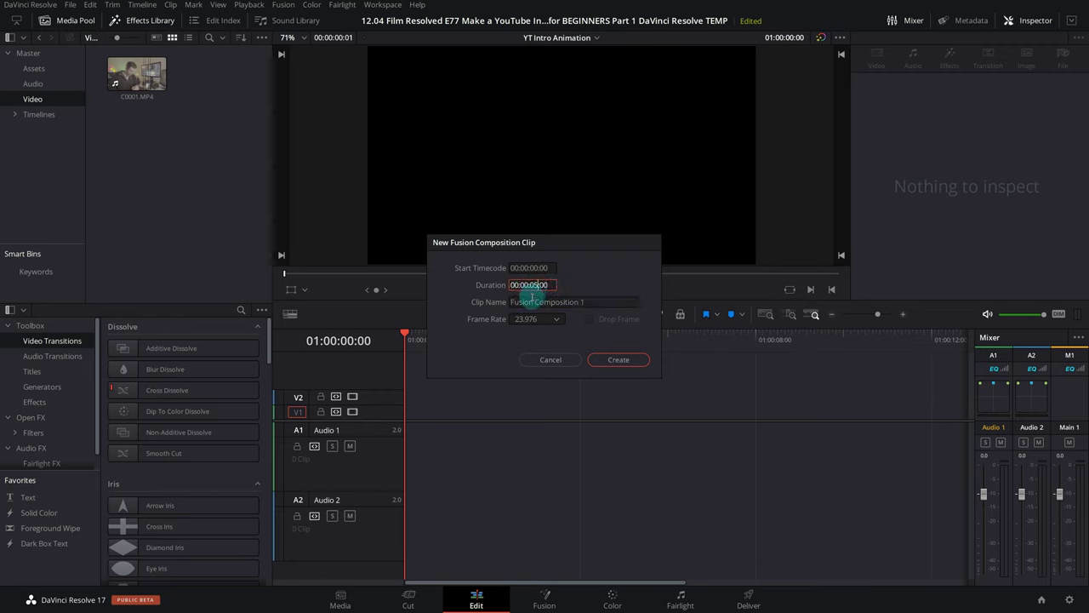
key("BackSpace")
key("BackSpace")
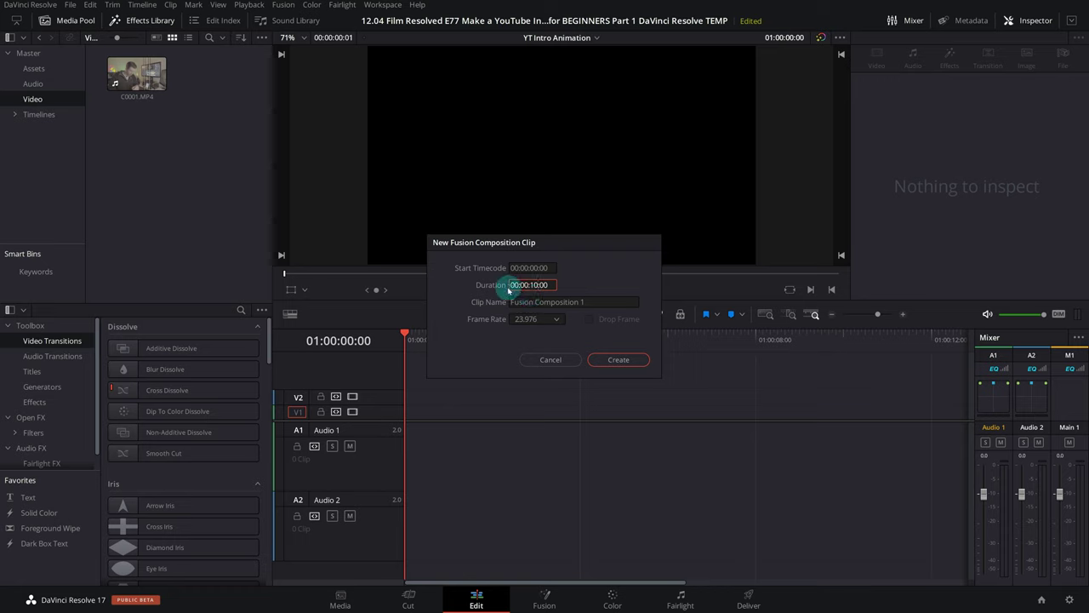
left_click(510, 285)
mouse_move(511, 285)
left_mouse_down()
mouse_move(551, 285)
mouse_move(542, 285)
left_mouse_up()
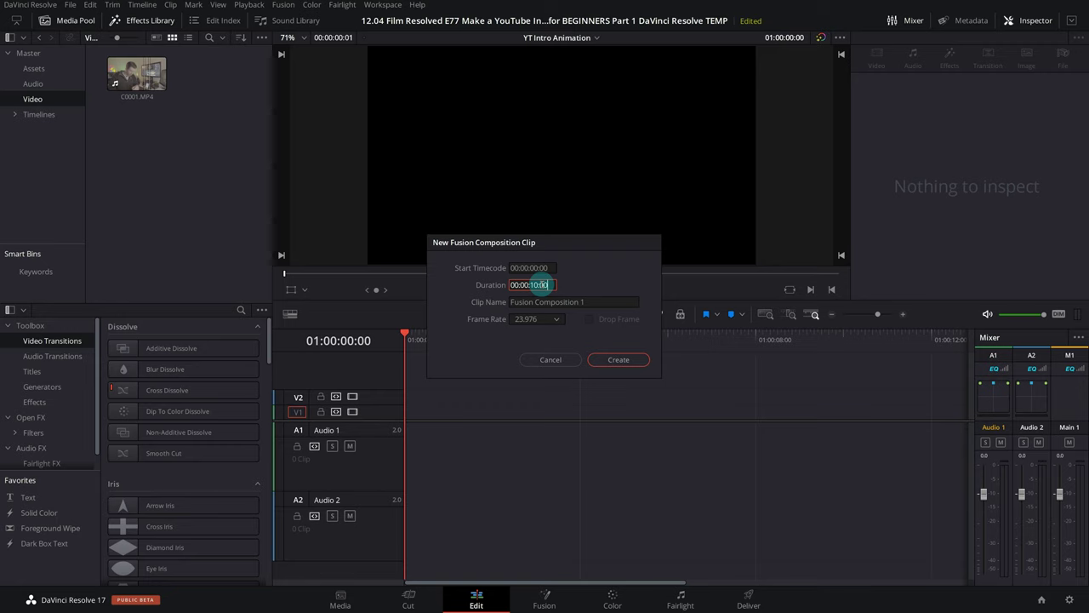
left_click_drag(541, 284, 529, 289)
type("1")
Step: Name the clip 'YT Intro Animation Fusion Comp', create it and select it
left_click(590, 302)
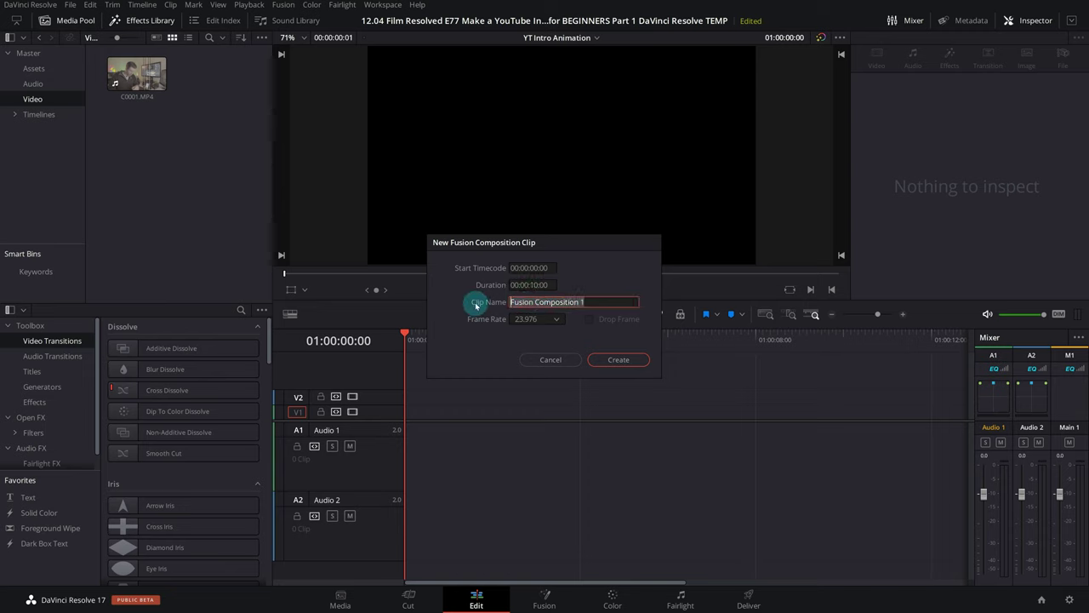
type("YT")
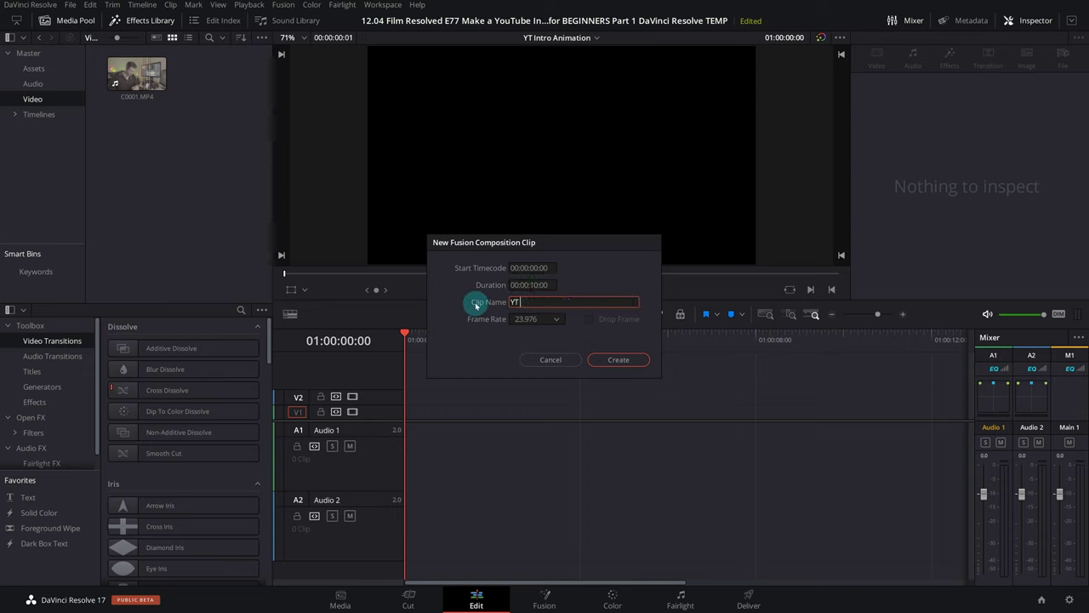
type(" Intro Ani")
type("mation ")
type("Fus")
type("ion Comp")
key("Return")
left_click(223, 92)
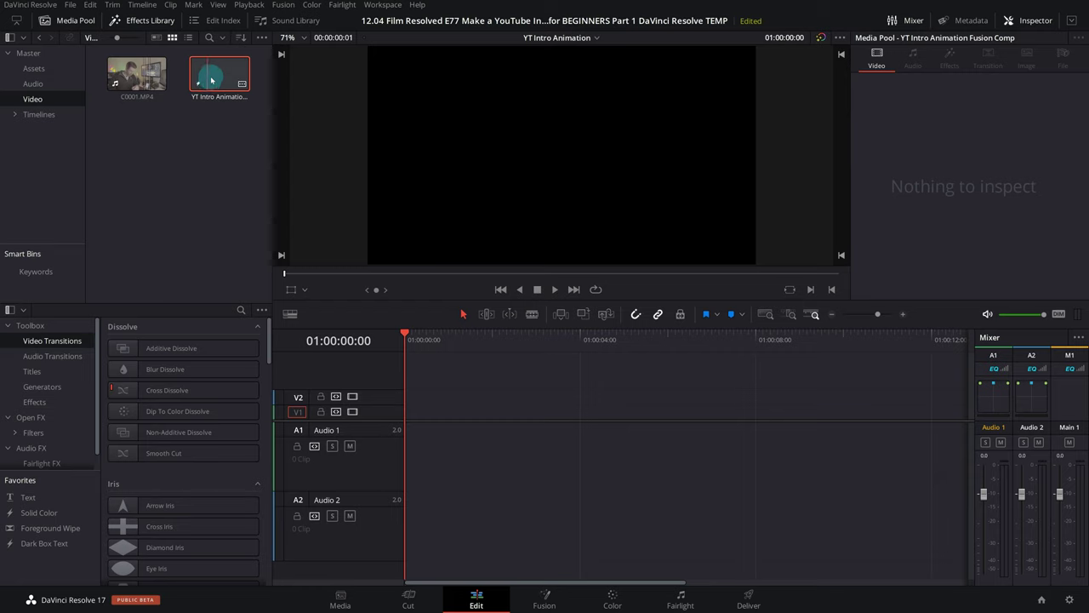
Step: Place the Fusion composition on V2 at 00:00 and C0001.MP4 on V1 at about 8 seconds
left_click_drag(211, 80, 415, 397)
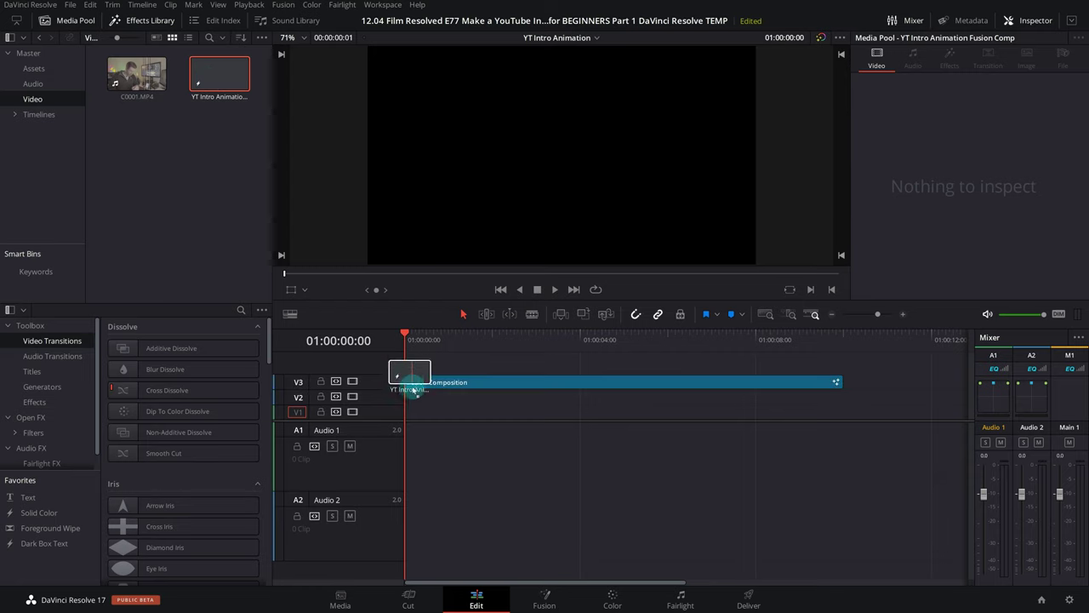
left_click_drag(414, 398, 417, 398)
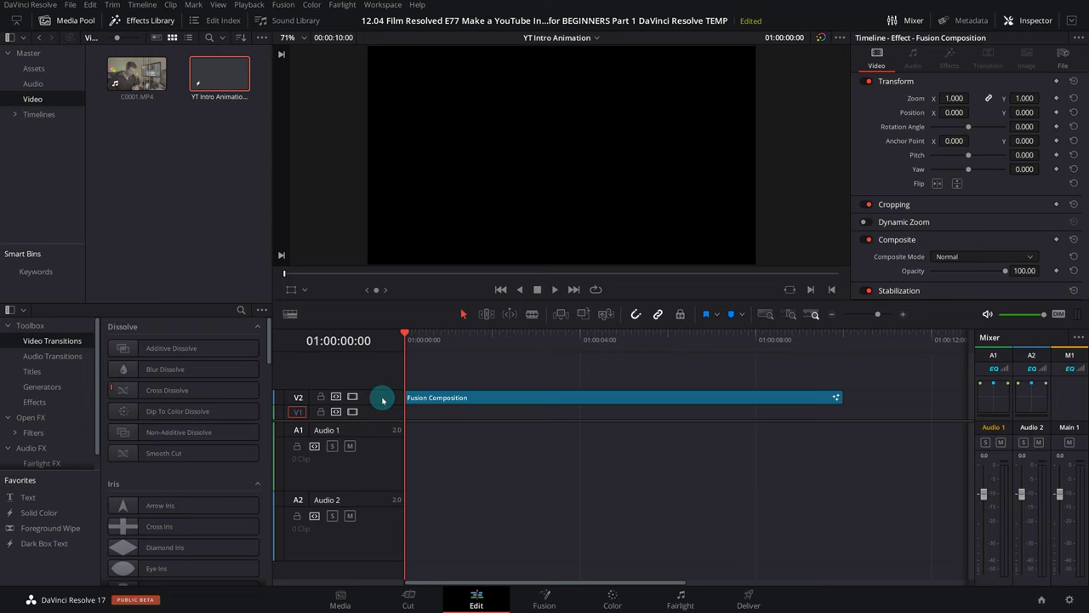
left_click_drag(139, 80, 705, 418)
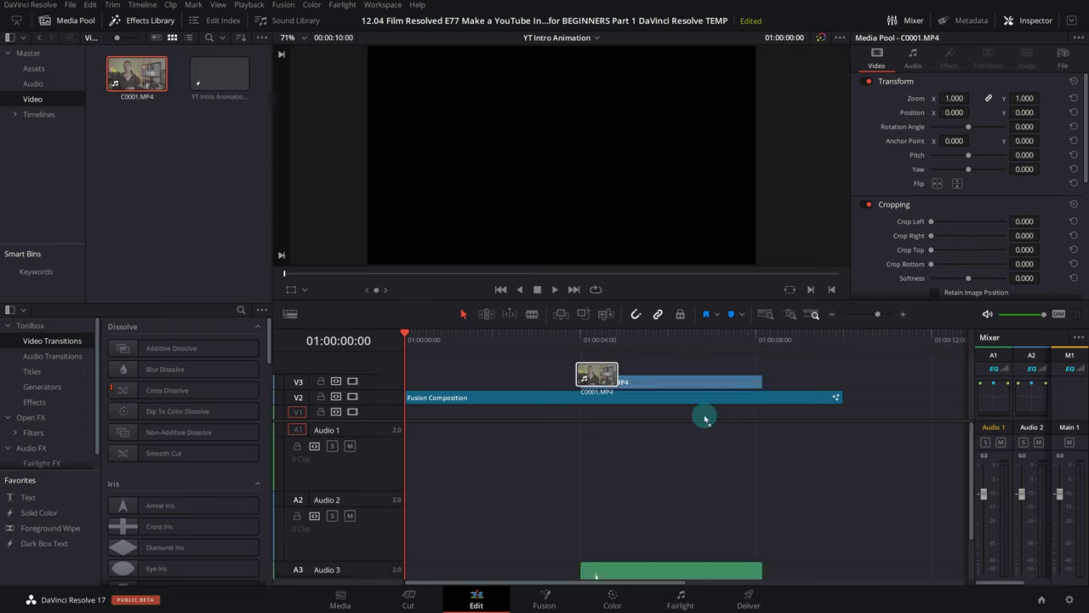
left_click_drag(704, 418, 762, 410)
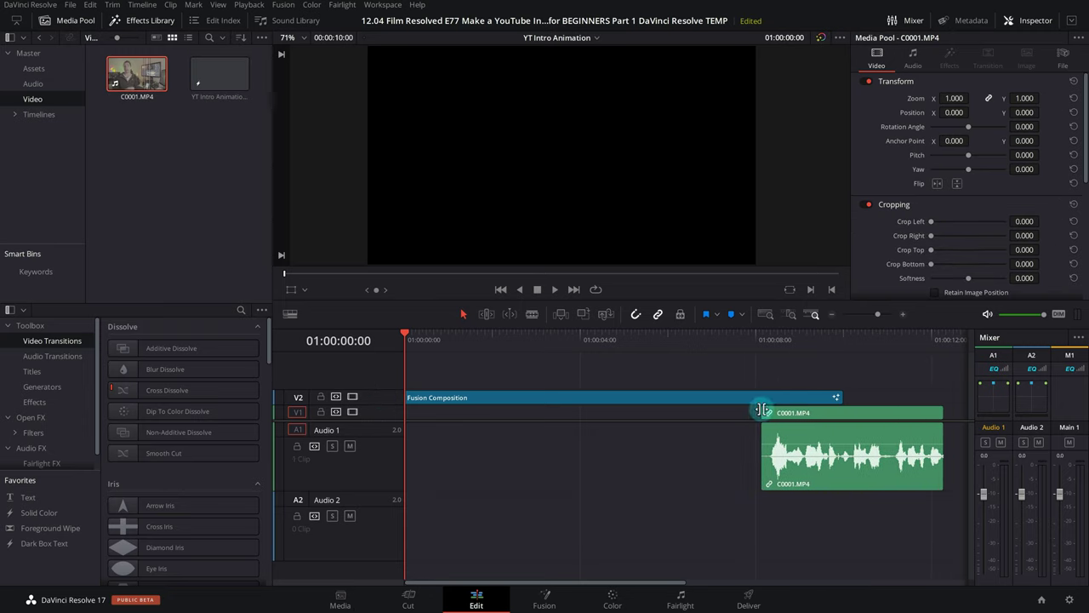
left_click(772, 339)
left_click(845, 338)
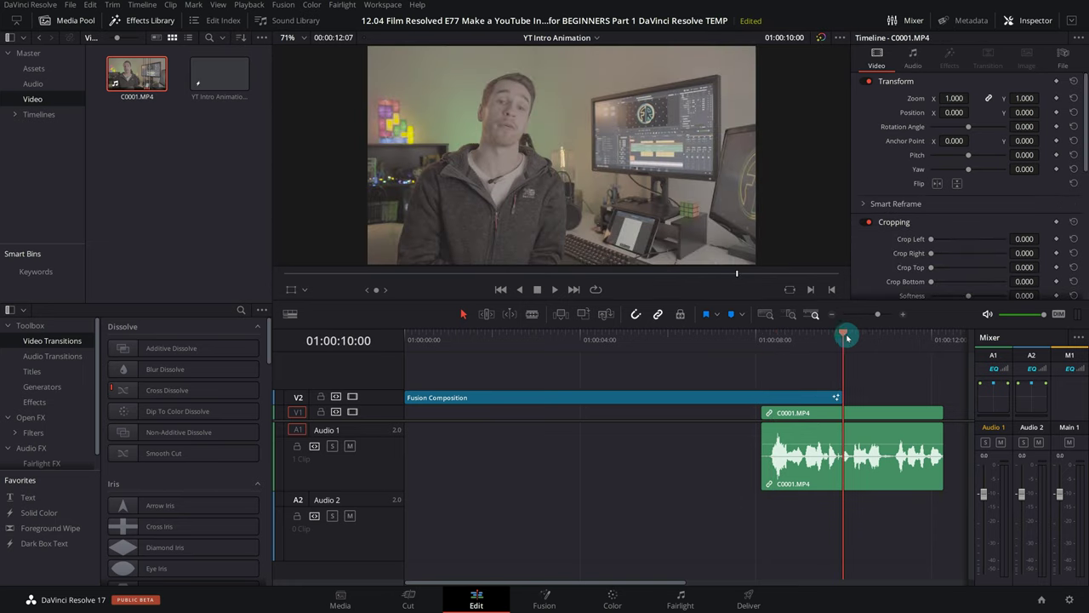
left_click(763, 340)
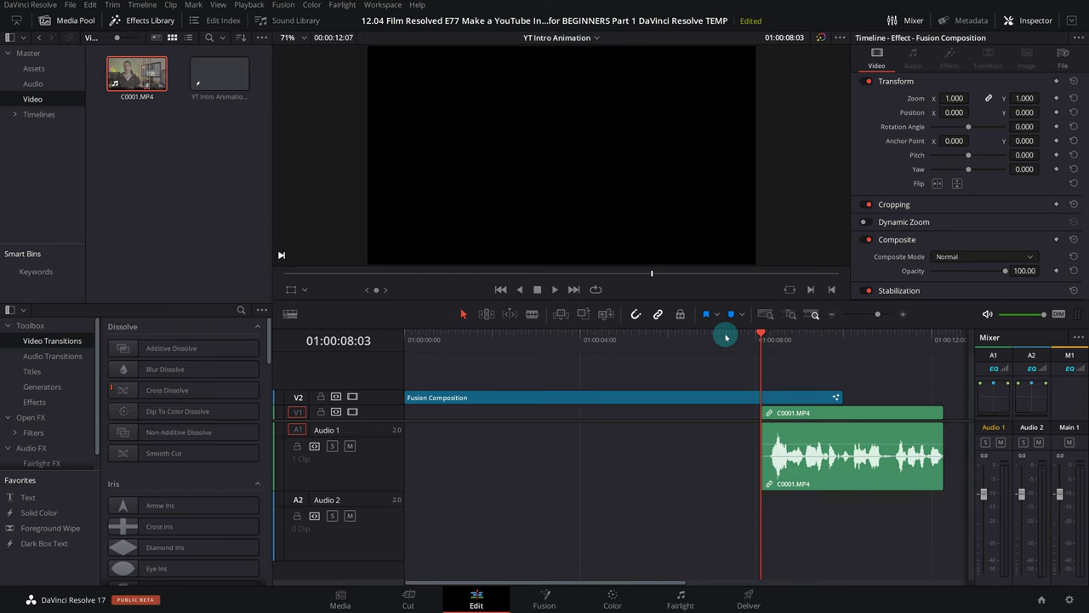
left_click_drag(726, 337, 378, 341)
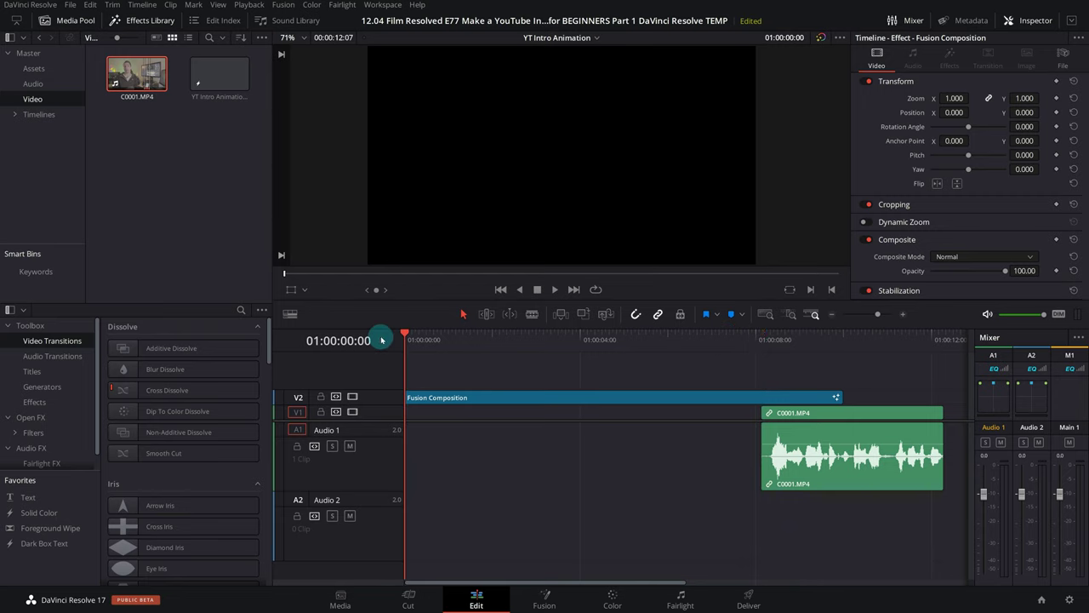
Step: Drop the intro and outro song onto Audio 2 at the timeline start
left_click(26, 85)
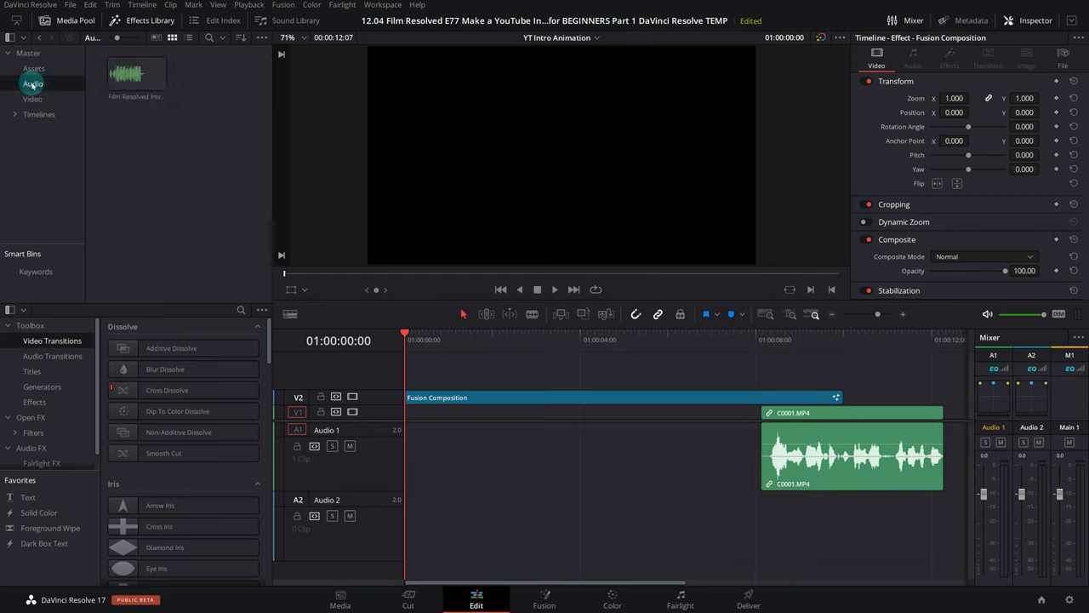
left_click(136, 83)
left_click_drag(136, 85, 412, 508)
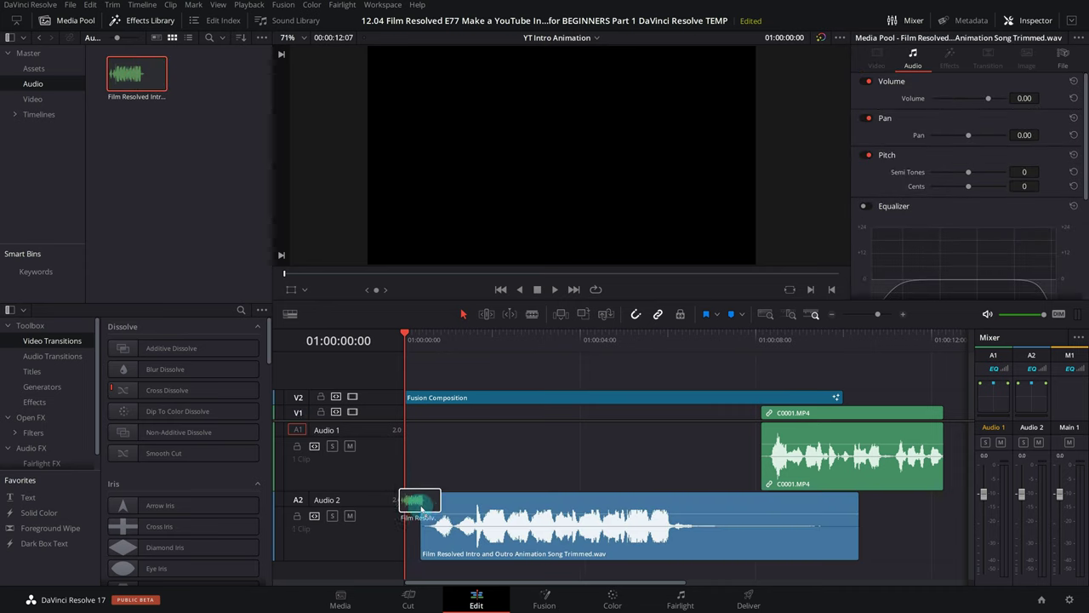
left_click_drag(412, 508, 406, 509)
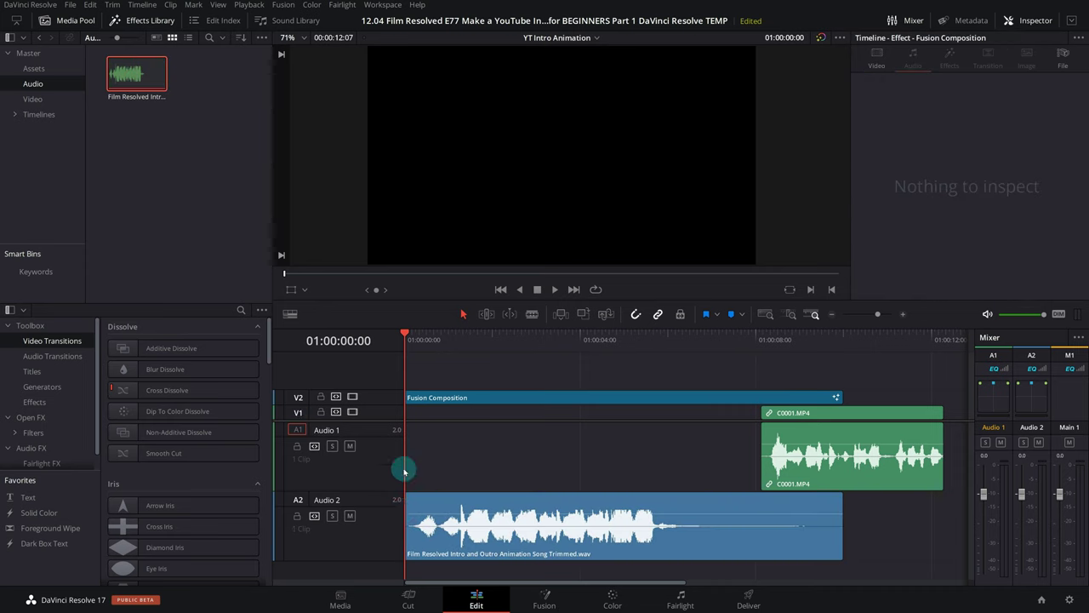
Step: Inspect the song, Fusion Composition and C0001.MP4 clips, then clear the selection
left_click(497, 501)
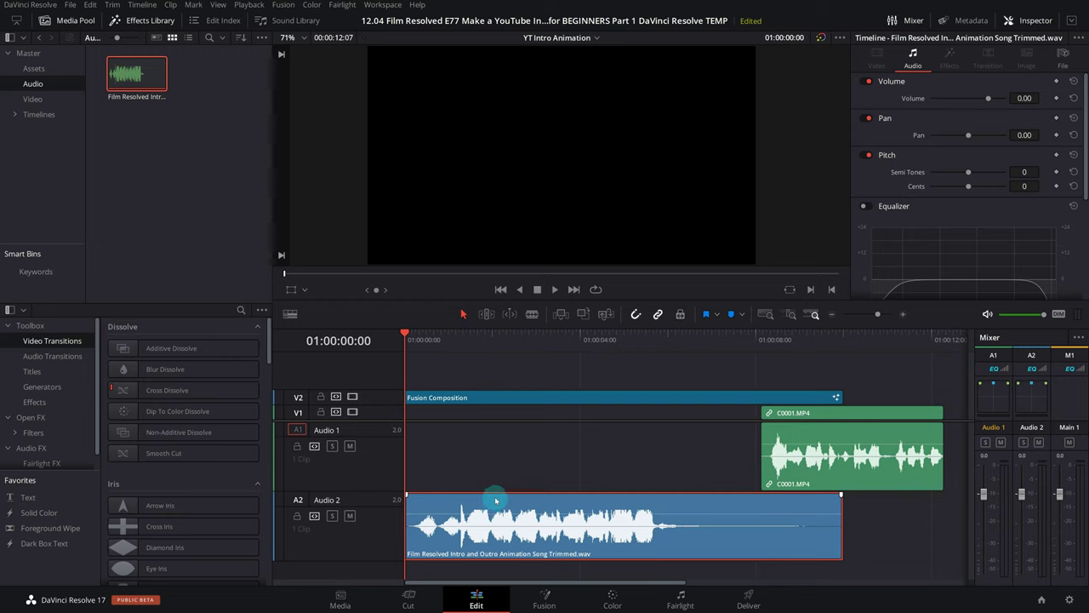
left_click(483, 399)
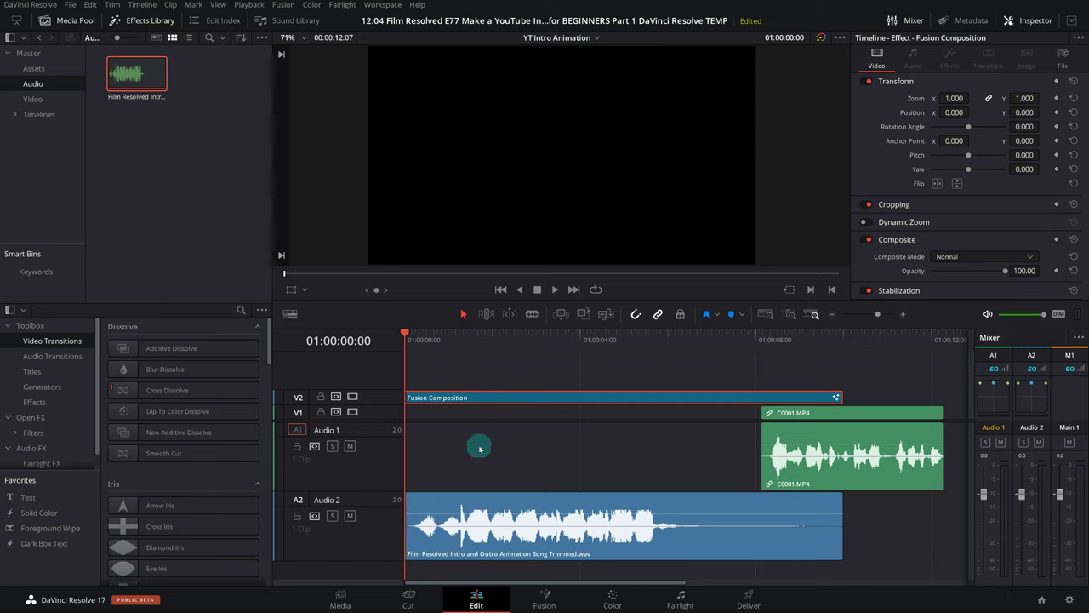
left_click(501, 498)
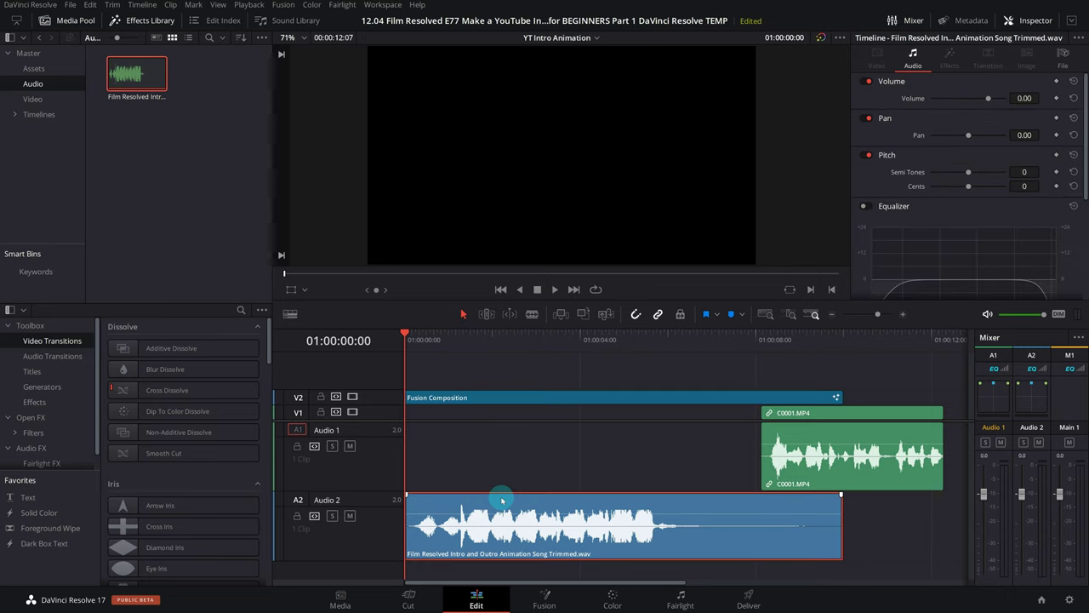
left_click(826, 416)
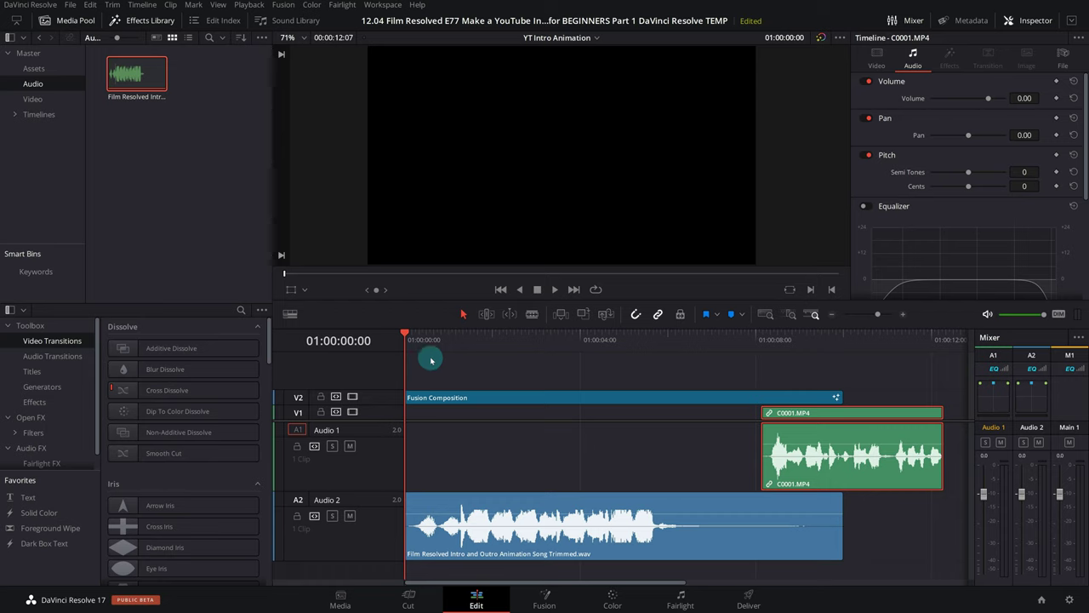
left_click(539, 372)
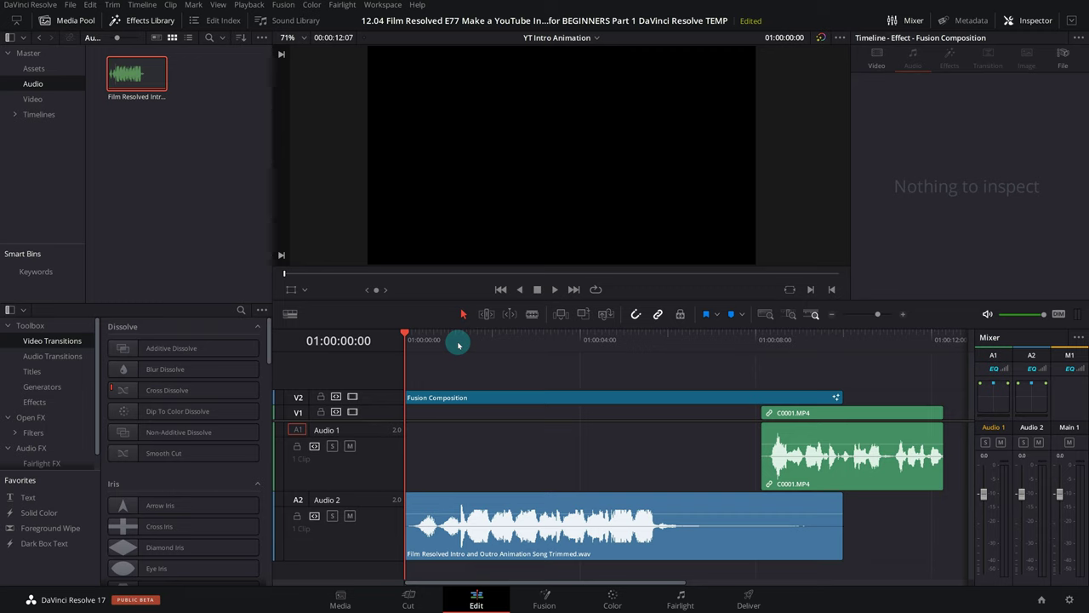
Step: Select both the Fusion Composition and the song clip together
left_click(523, 500)
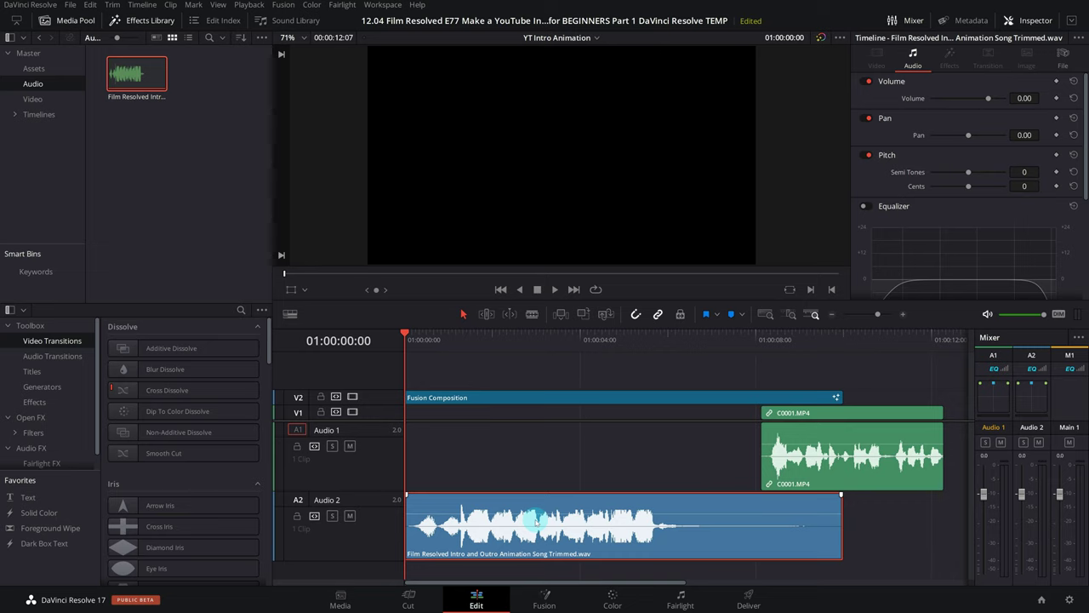
left_click(520, 398)
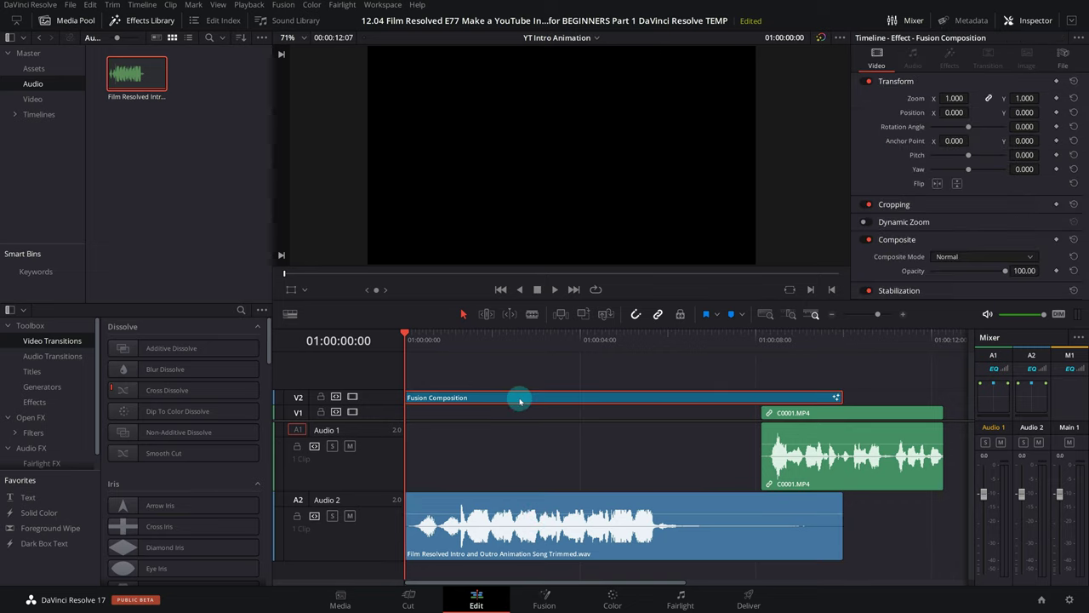
left_click(518, 500, "ctrl")
left_click_drag(502, 364, 482, 525)
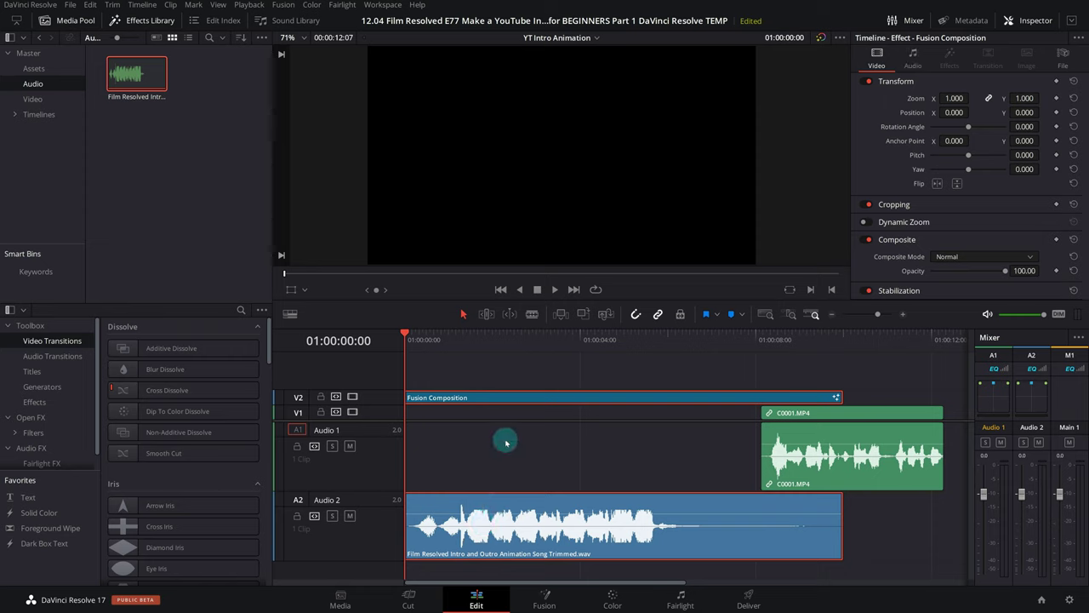
right_click(512, 397)
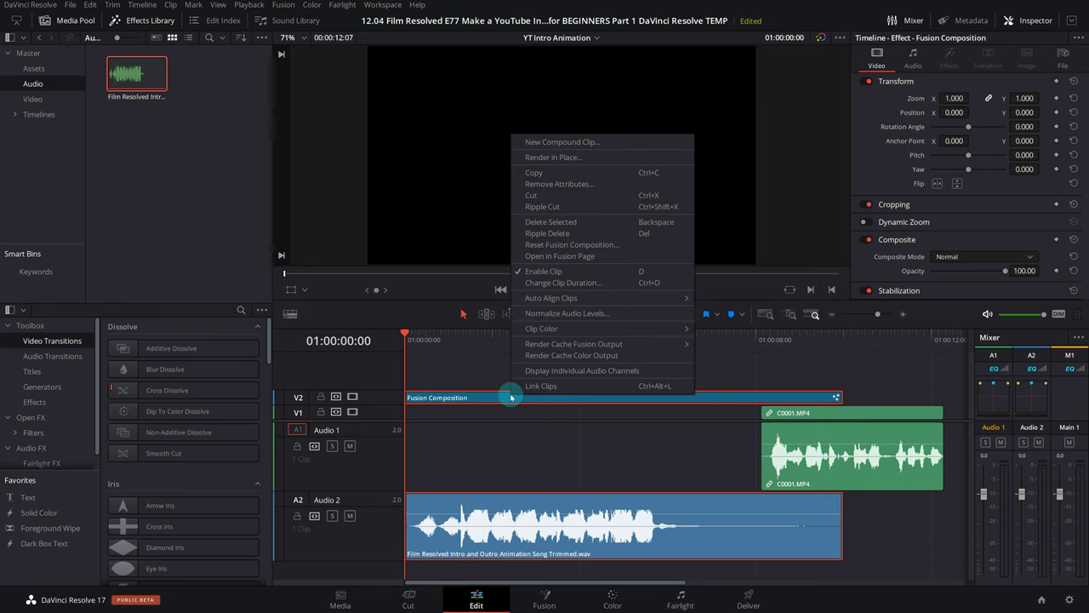
Step: Merge the selected clips into a compound clip named 'YT Intro Ani Compound', kept at the timeline start
left_click(558, 143)
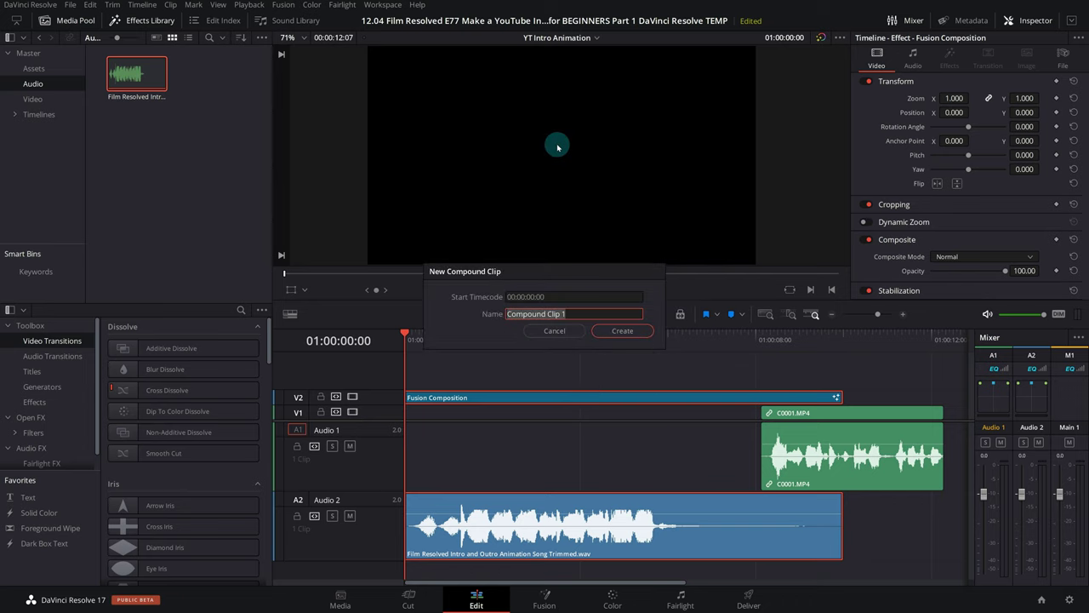
type("Y")
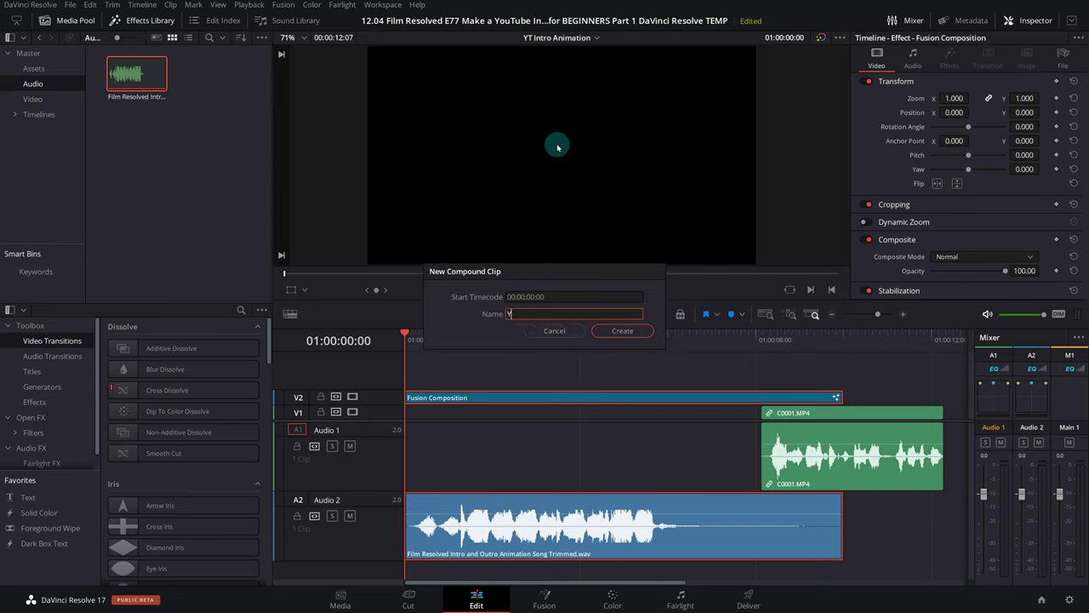
type("T Intro Ani")
type("Compound")
key("Return")
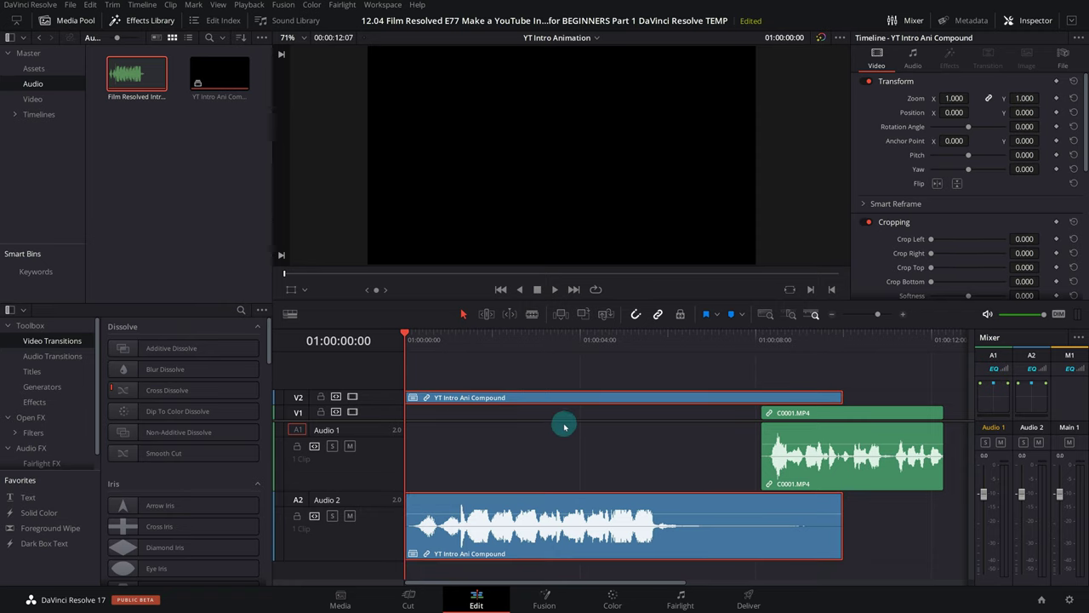
left_click_drag(550, 398, 512, 379)
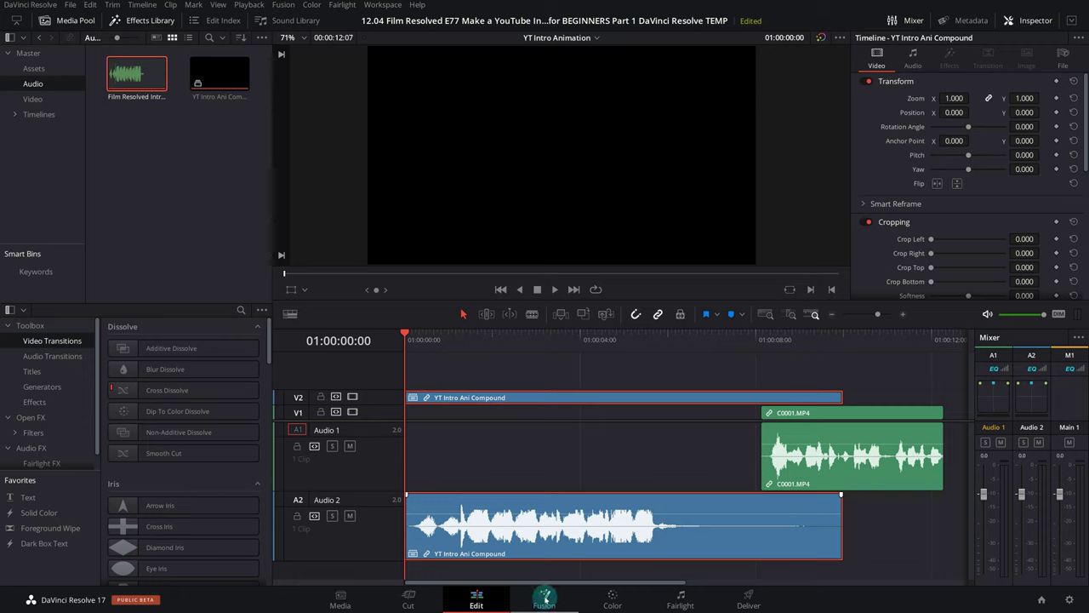
Step: Open the YT Intro Ani Compound clip on the Fusion page
left_click(544, 599)
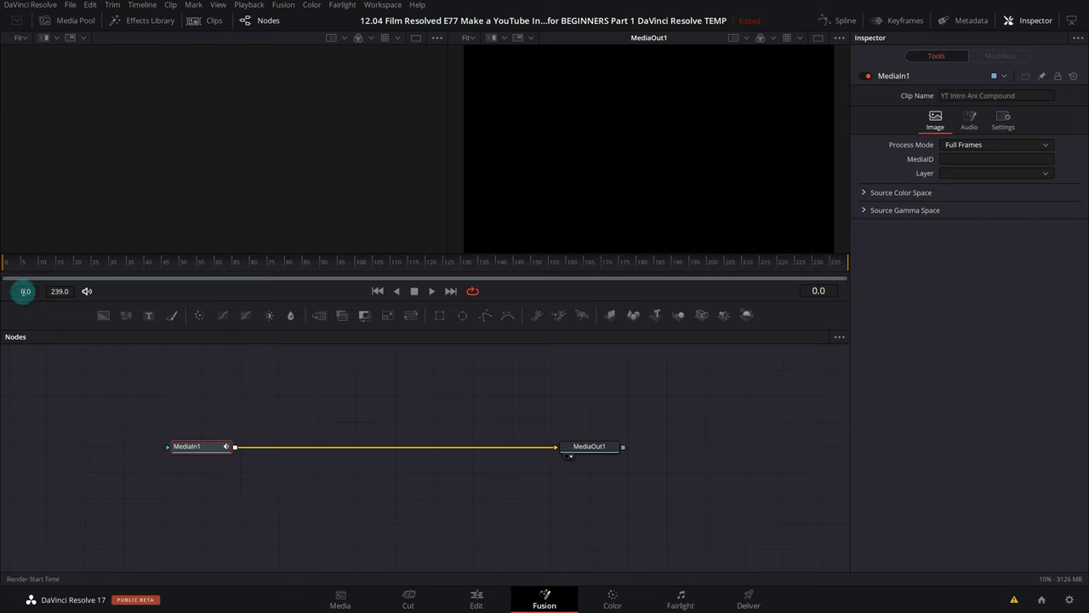
left_click(76, 261)
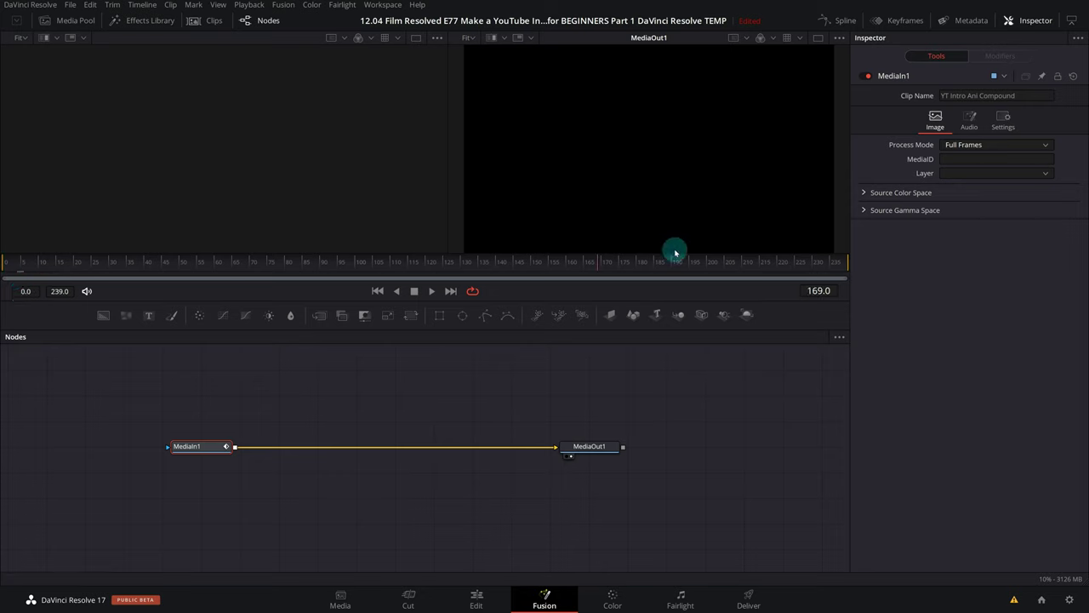
left_click(9, 262)
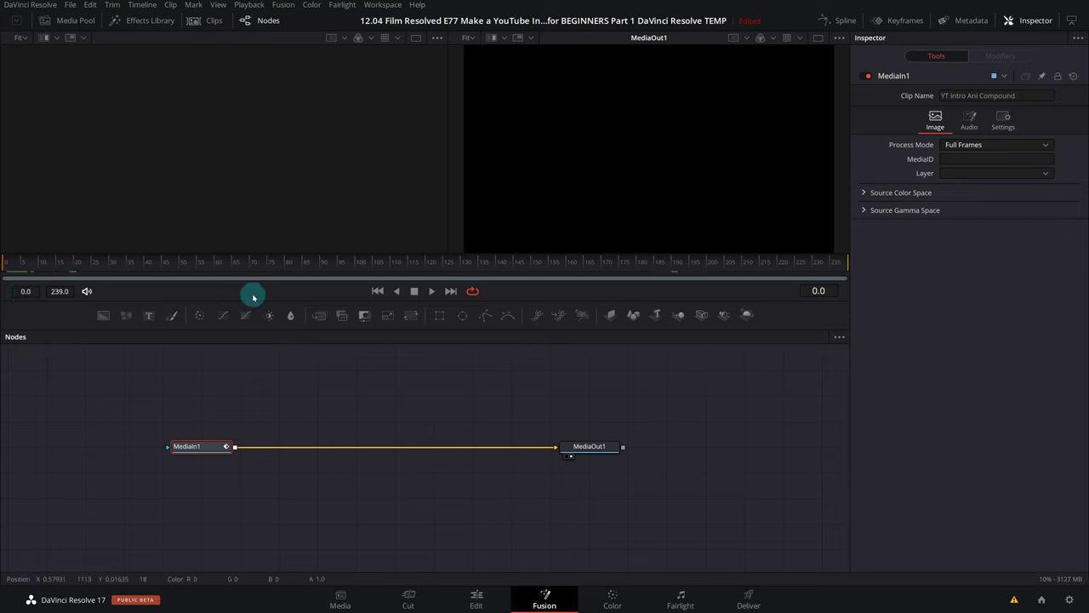
left_click(819, 290)
type("24")
key("Return")
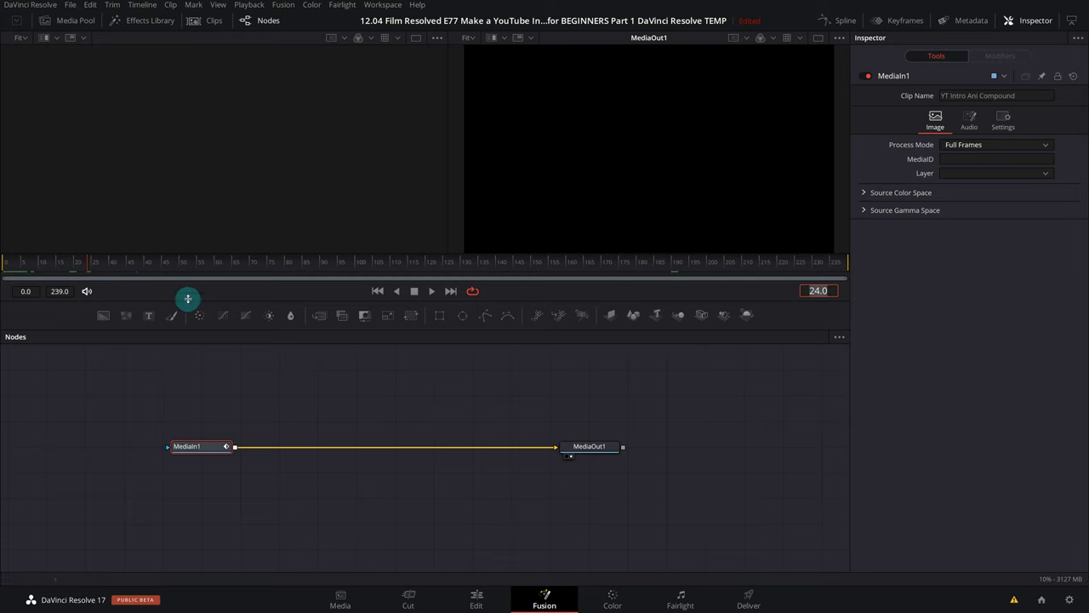
left_click(6, 266)
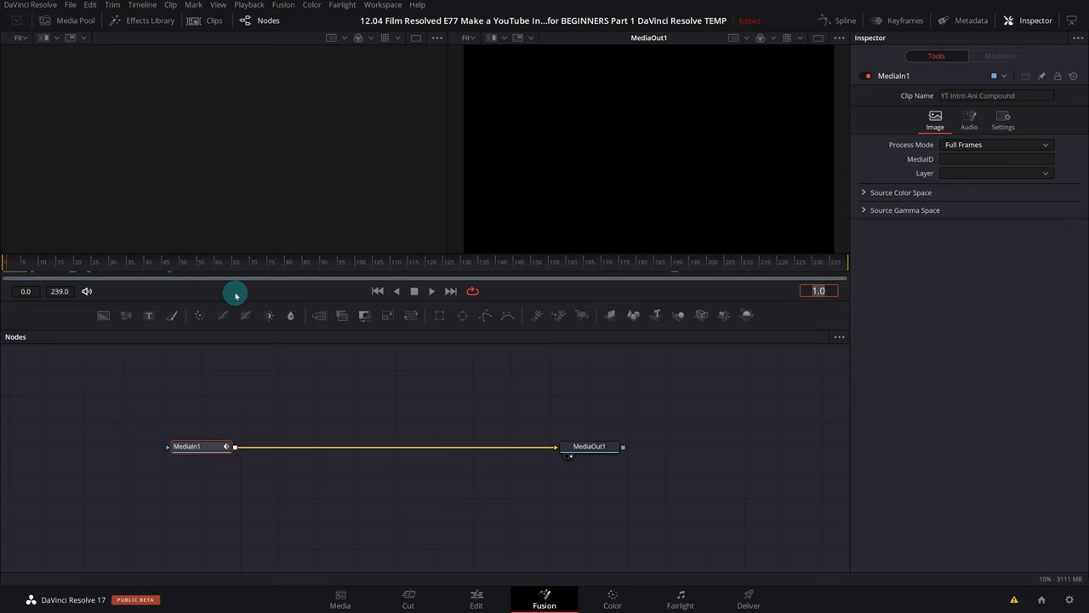
left_click(446, 264)
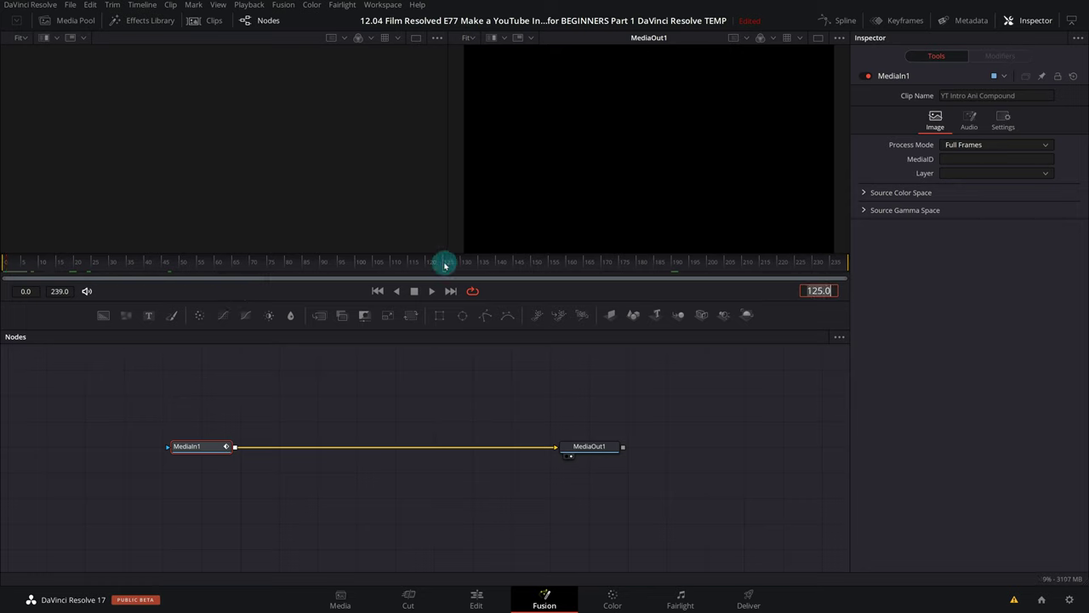
left_click_drag(446, 265, 481, 263)
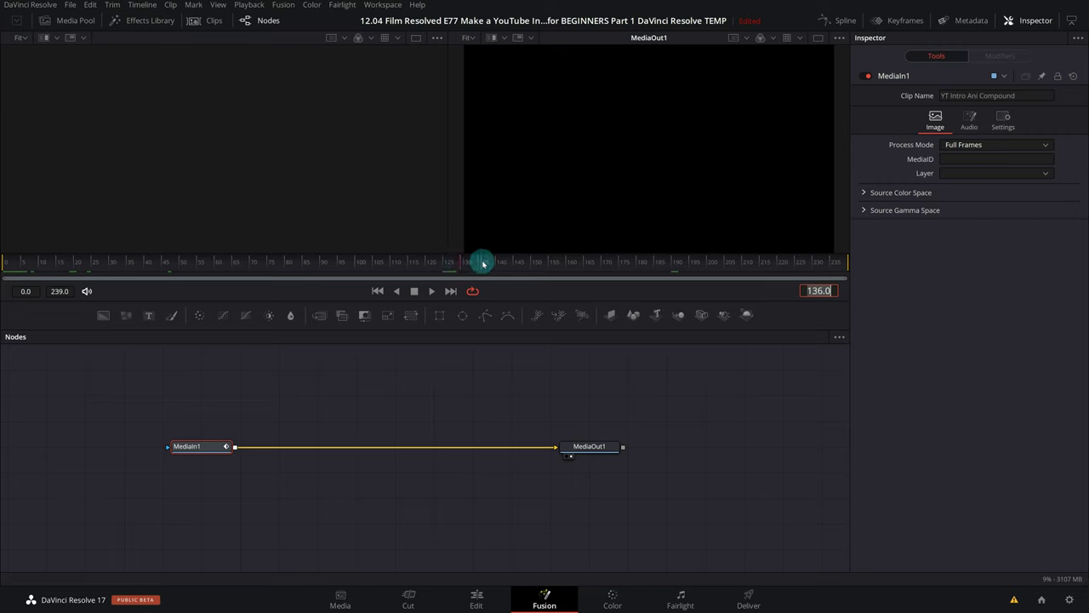
left_click_drag(807, 262, 350, 263)
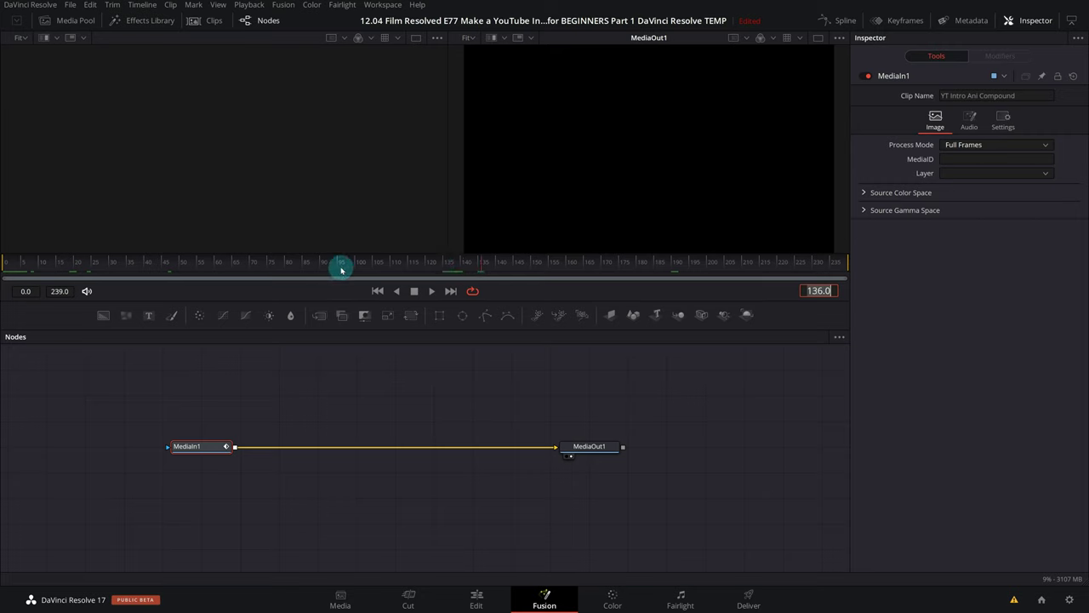
left_click_drag(349, 263, 5, 263)
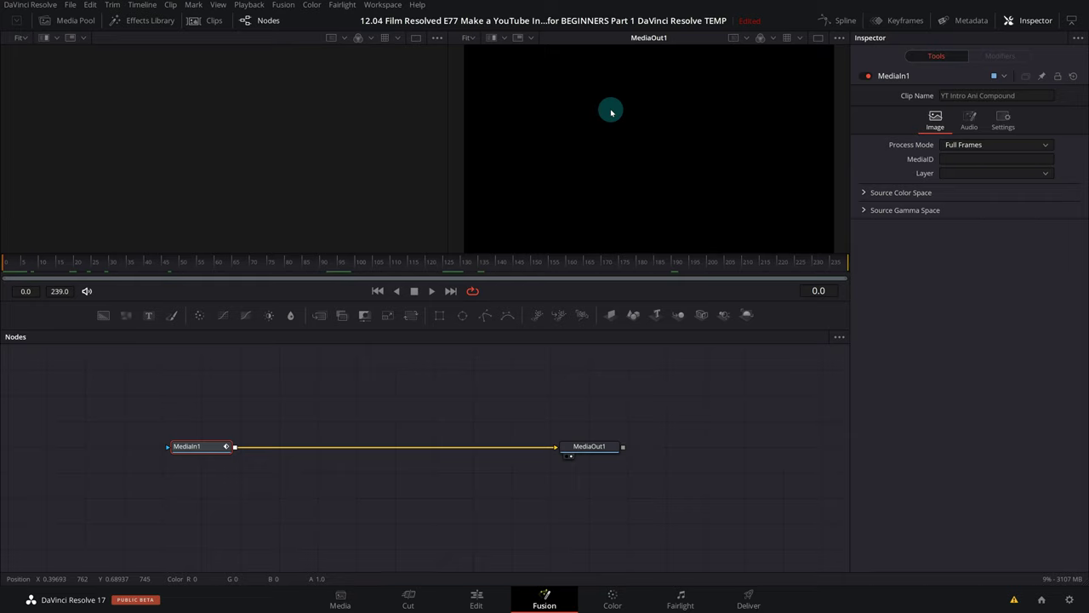
left_click(589, 446)
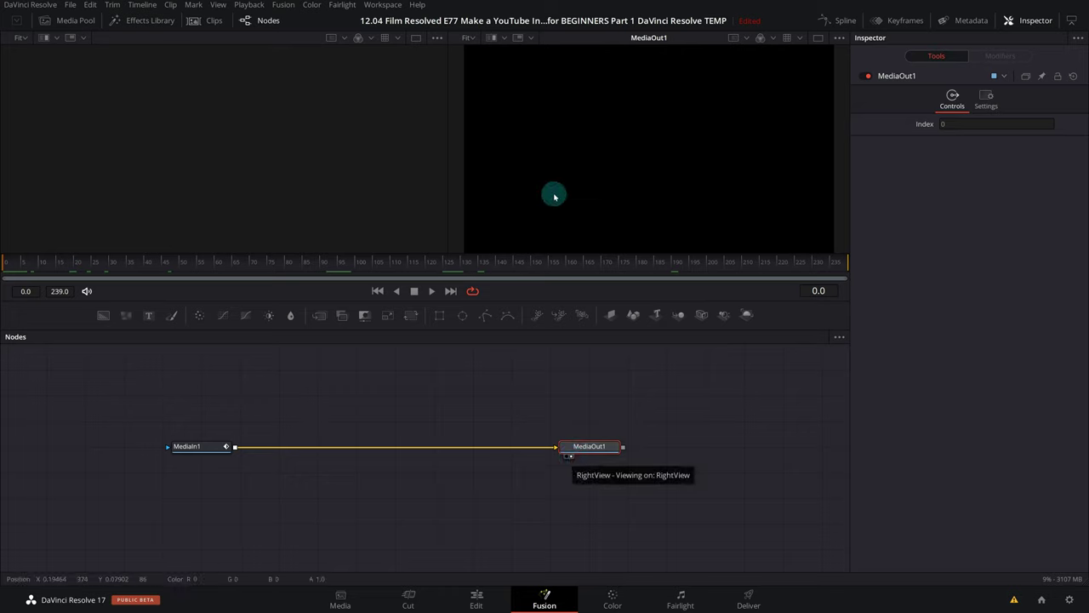
left_click(570, 456)
left_click(571, 457)
left_click(571, 457)
left_click(571, 457)
left_click(571, 458)
left_click(571, 458)
left_click(571, 458)
left_click(571, 458)
left_click(567, 459)
left_click(567, 458)
left_click(567, 458)
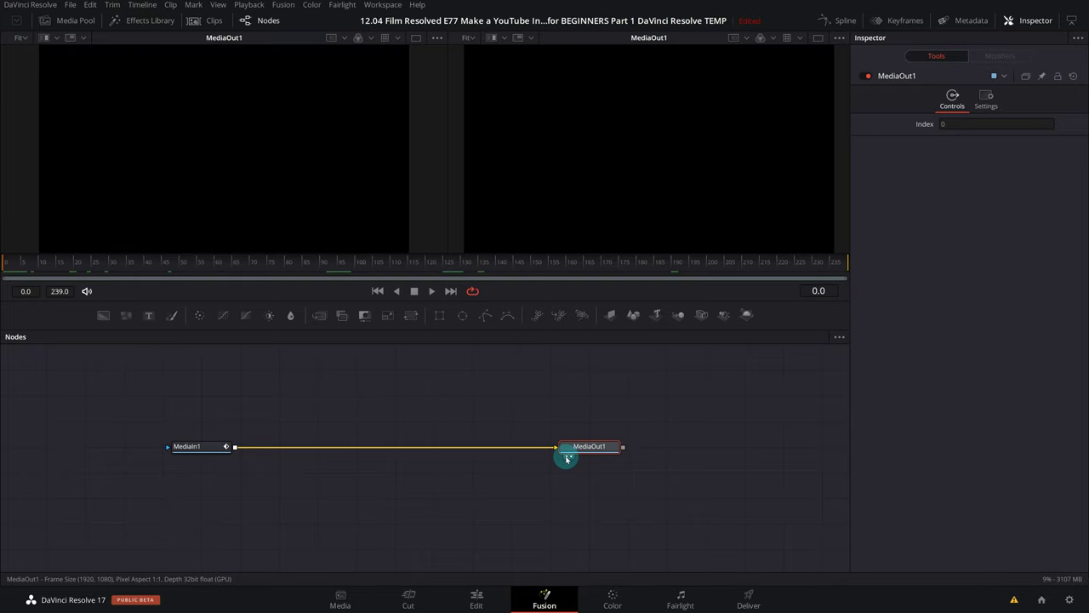
left_click(568, 458)
left_click(568, 458)
left_click(567, 457)
left_click(568, 457)
left_click(568, 457)
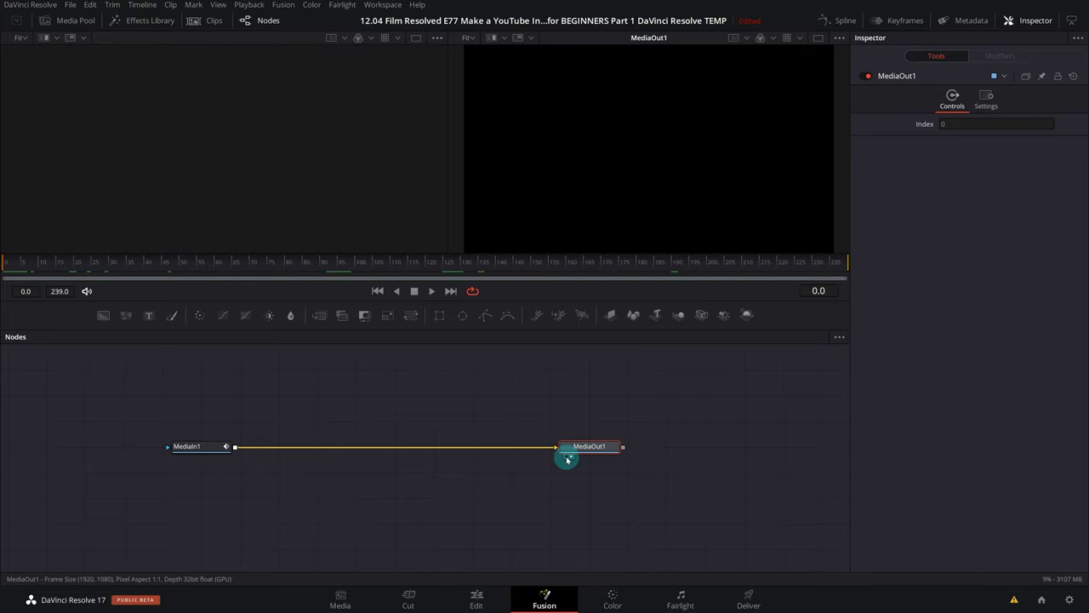
left_click(568, 458)
left_click(567, 458)
left_click(567, 458)
left_click(568, 459)
left_click(567, 459)
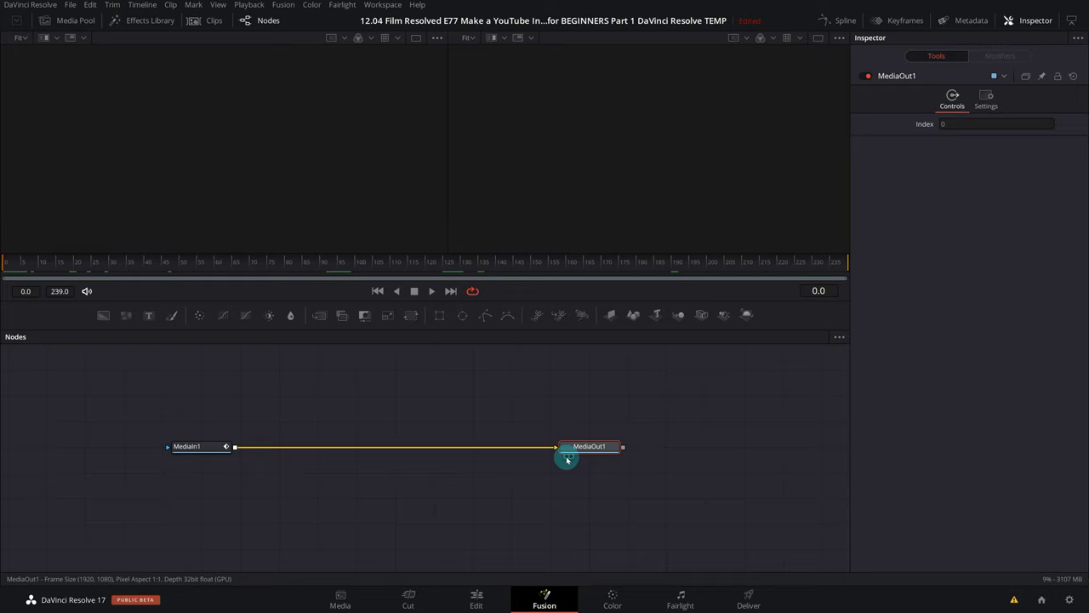
left_click(568, 458)
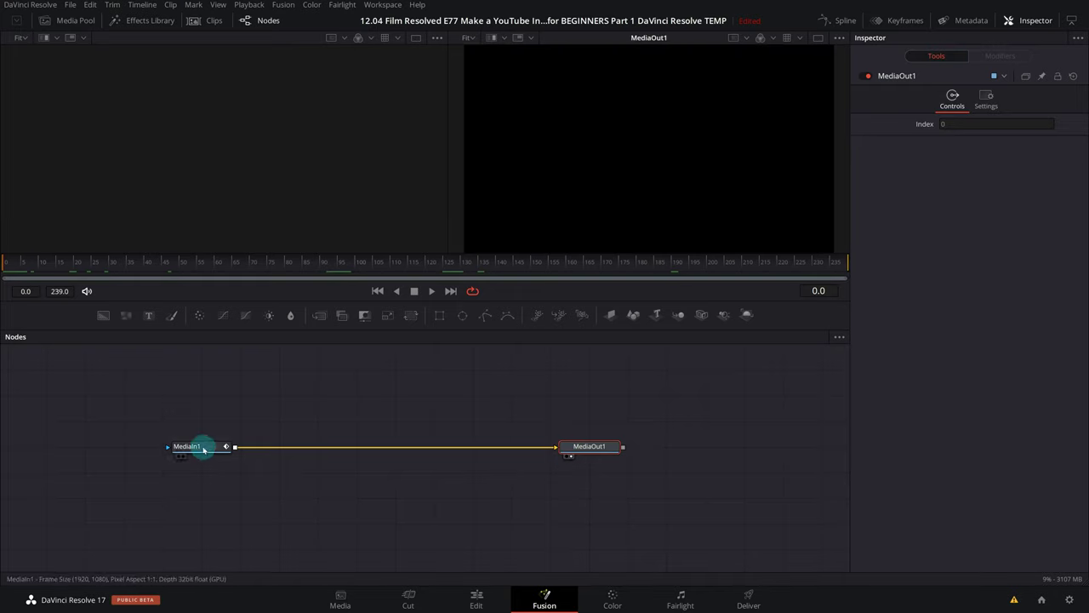
left_click(202, 449)
key("1")
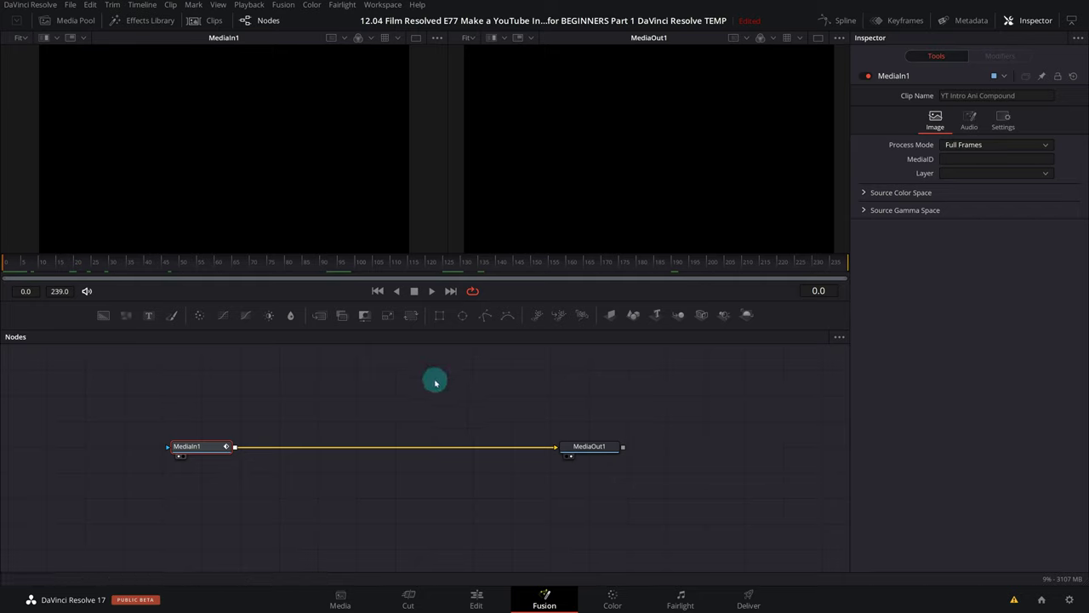
key("1")
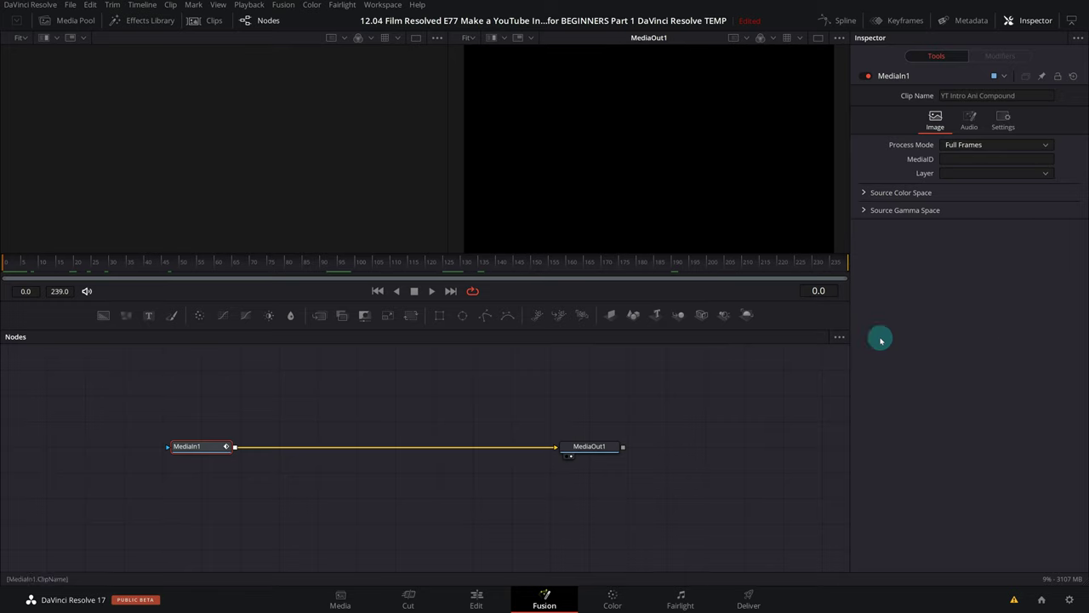
left_click(1016, 19)
left_click(1025, 22)
left_click(1027, 24)
left_click(1027, 24)
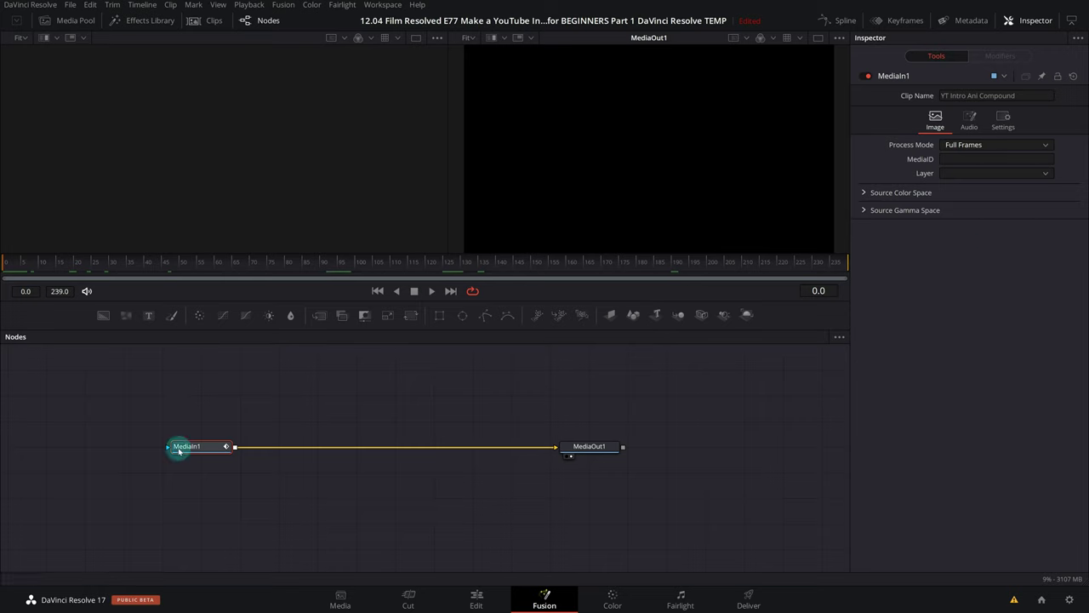
left_click(606, 444)
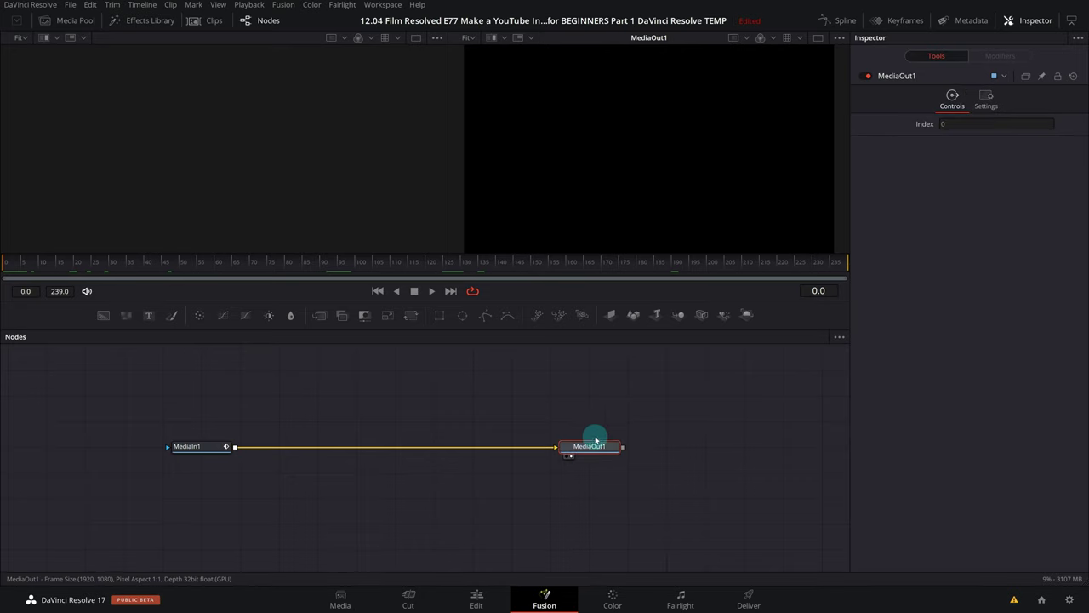
left_click(618, 409)
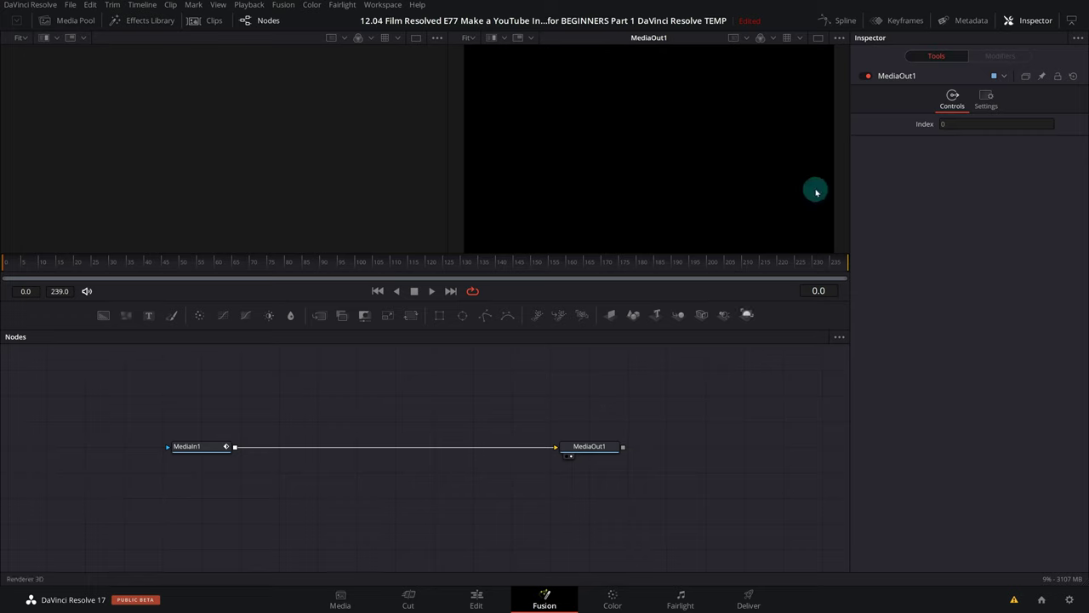
left_click(902, 20)
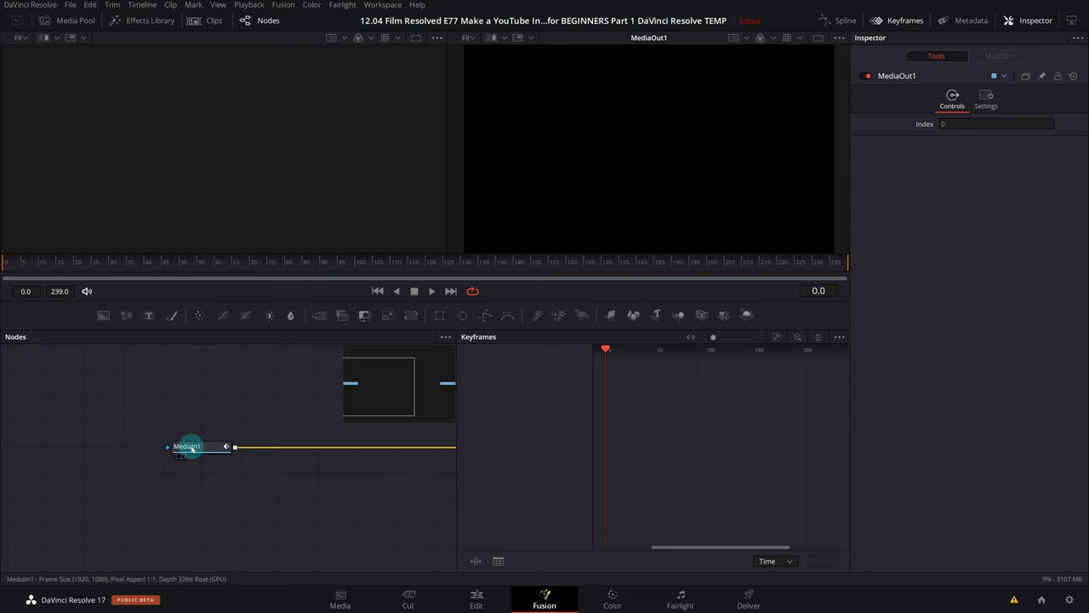
Step: Expand MediaIn1's audio keyframe tracks, then close Keyframes and show the Spline editor
left_click(191, 448)
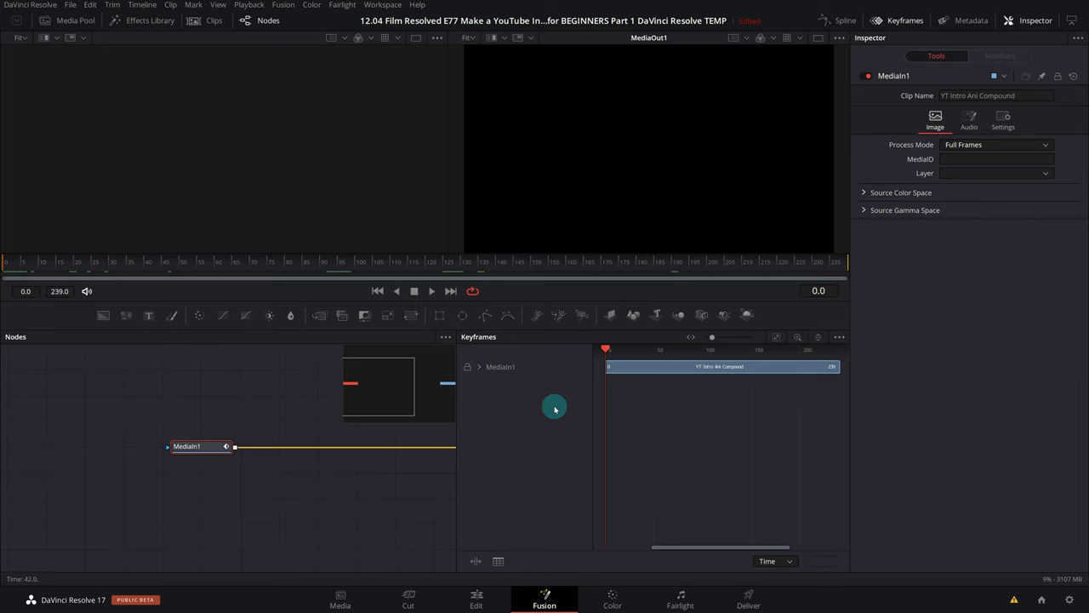
left_click(479, 367)
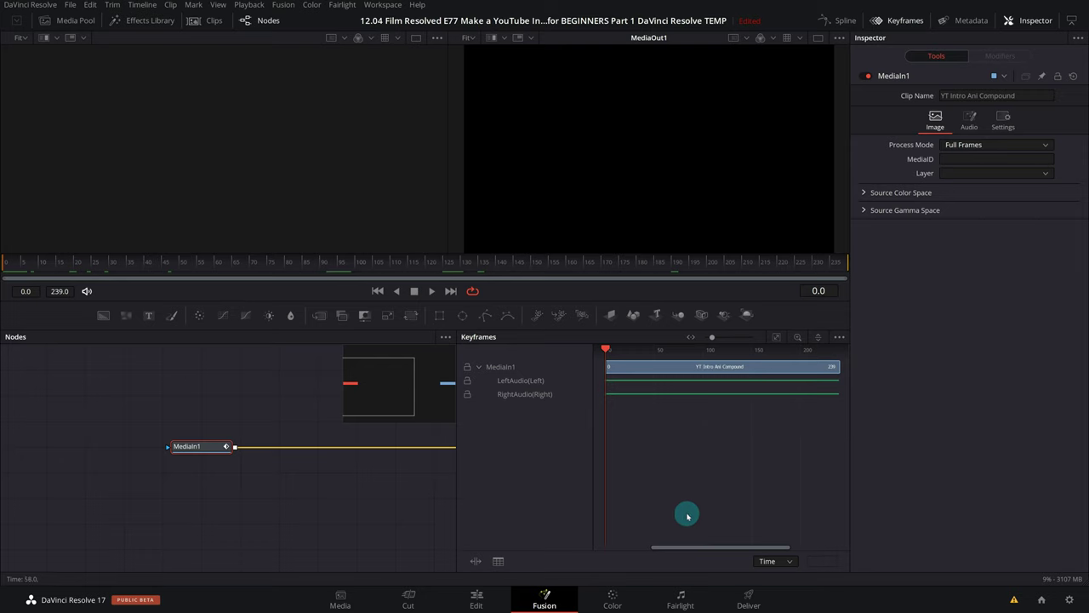
left_click_drag(695, 545, 665, 547)
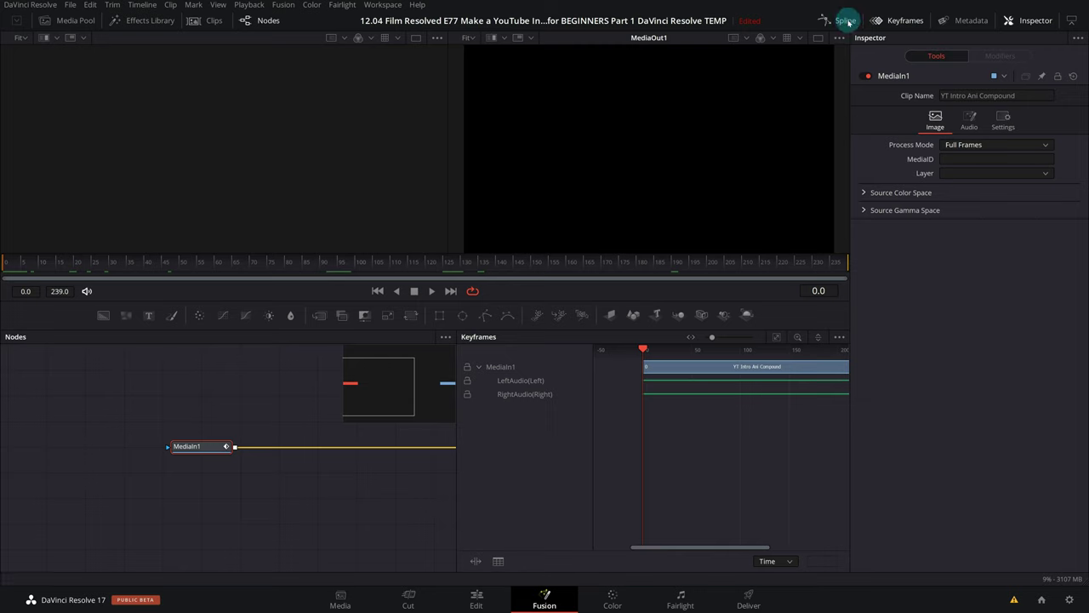
left_click(923, 28)
left_click(832, 21)
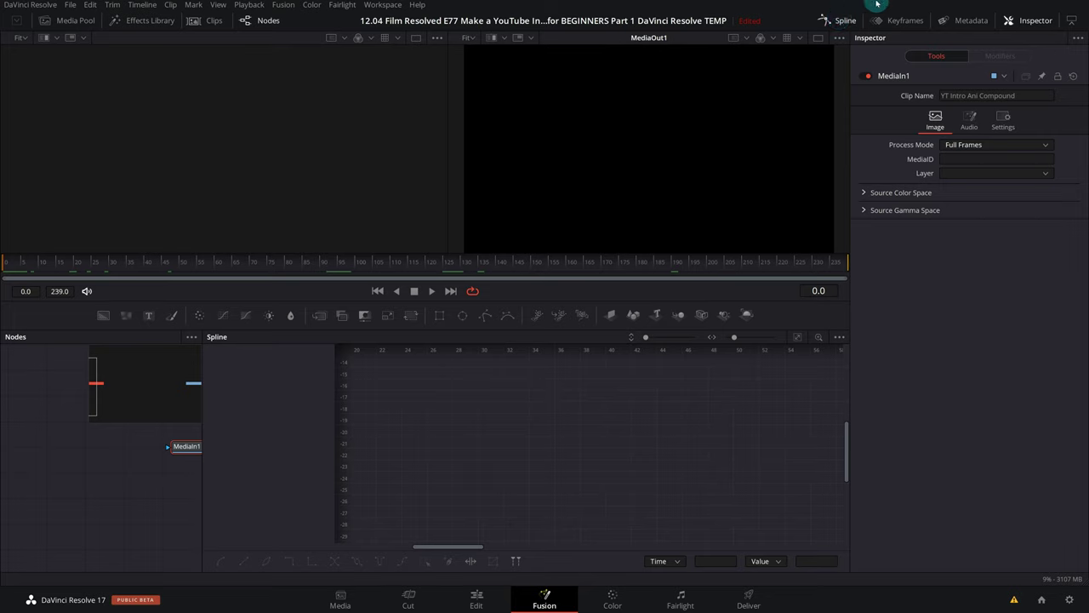
Step: Toggle off the Spline editor so the node graph spans the full width
left_click(840, 19)
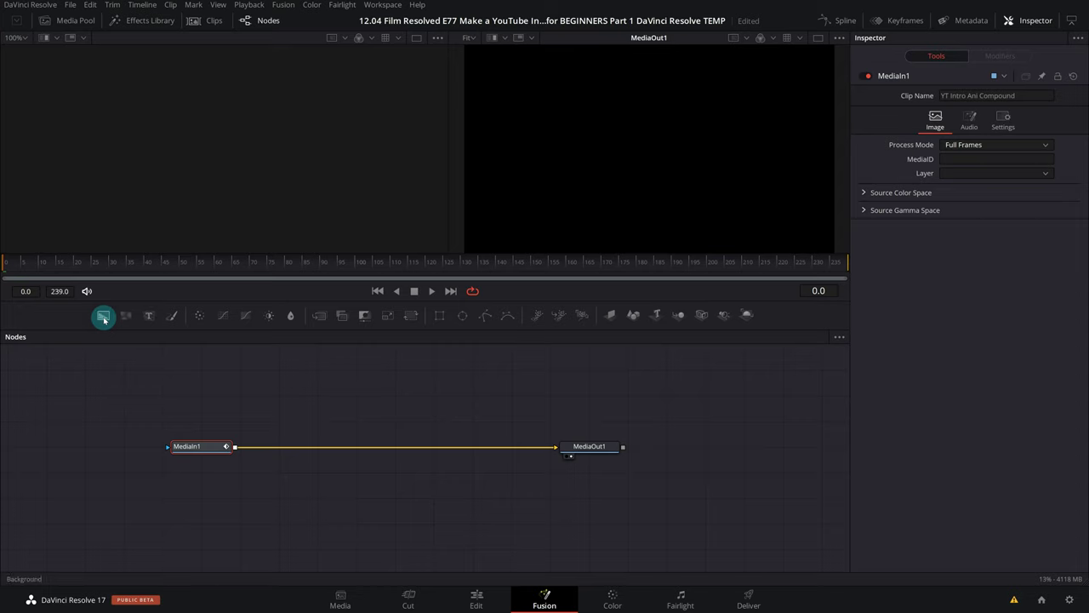
left_click(103, 316)
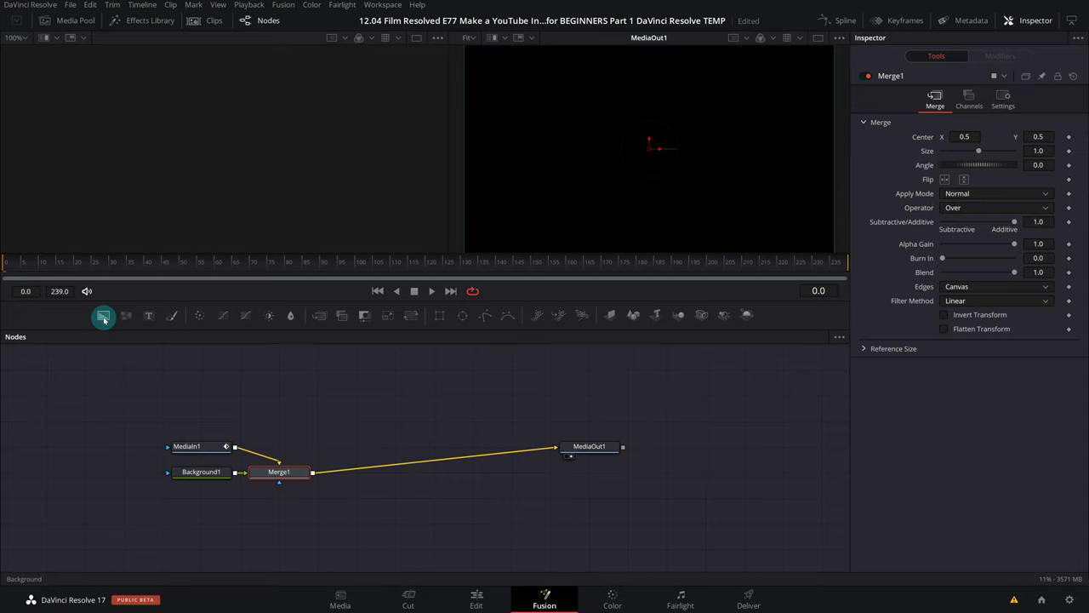
key("ctrl+z")
left_click_drag(103, 317, 304, 455)
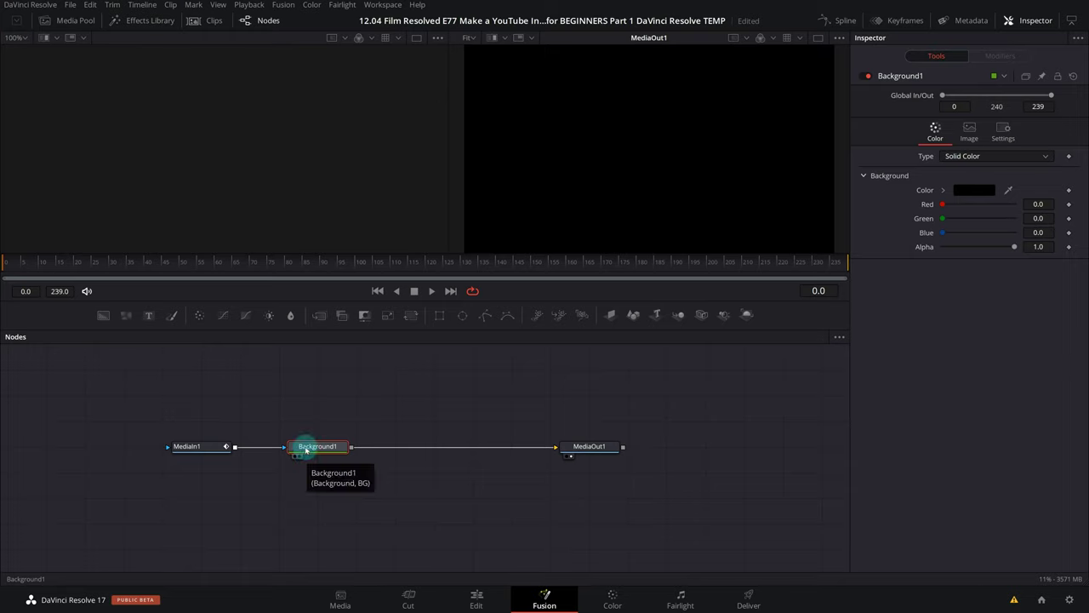
key("ctrl+z")
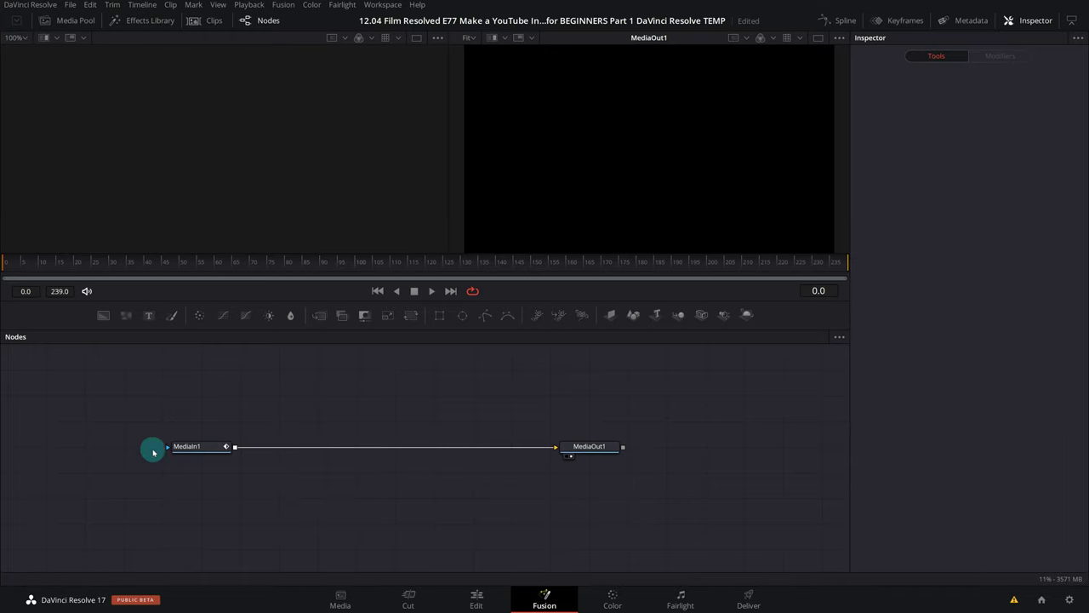
left_click(583, 457)
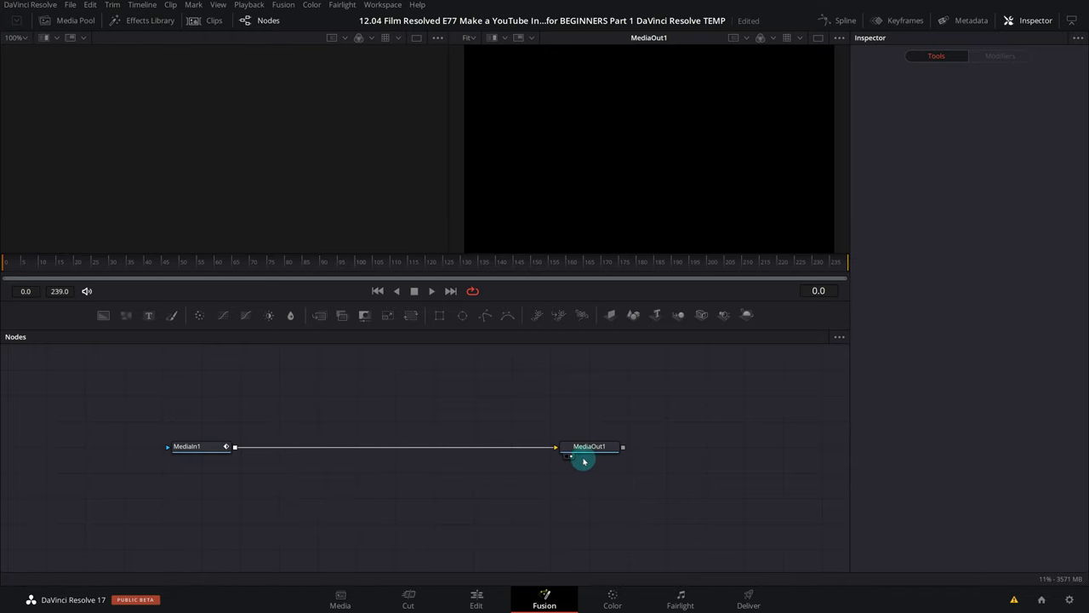
left_click(103, 322)
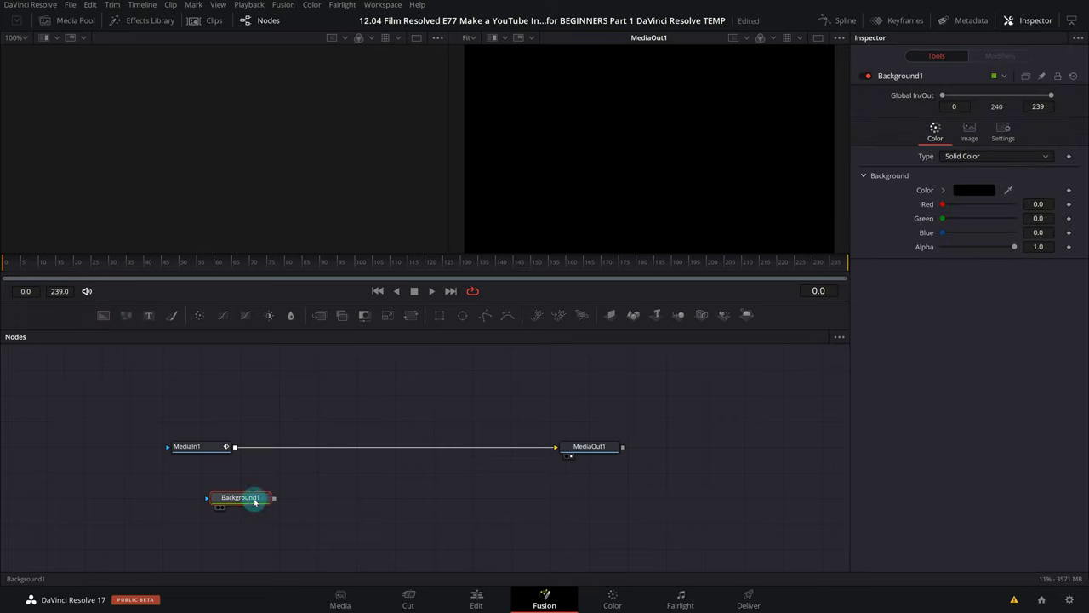
left_click_drag(252, 496, 277, 497)
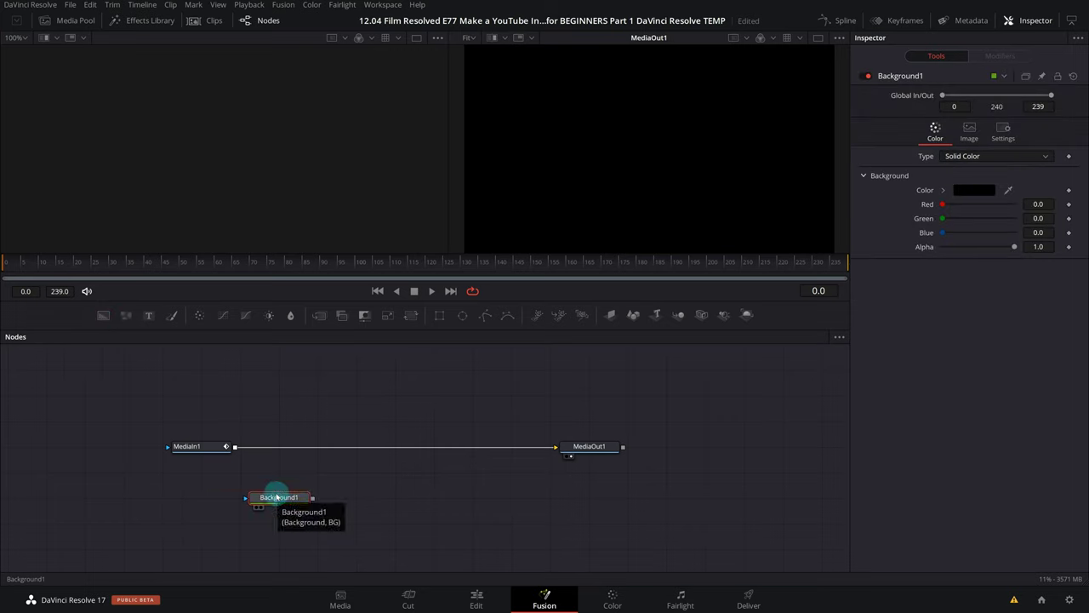
key("Delete")
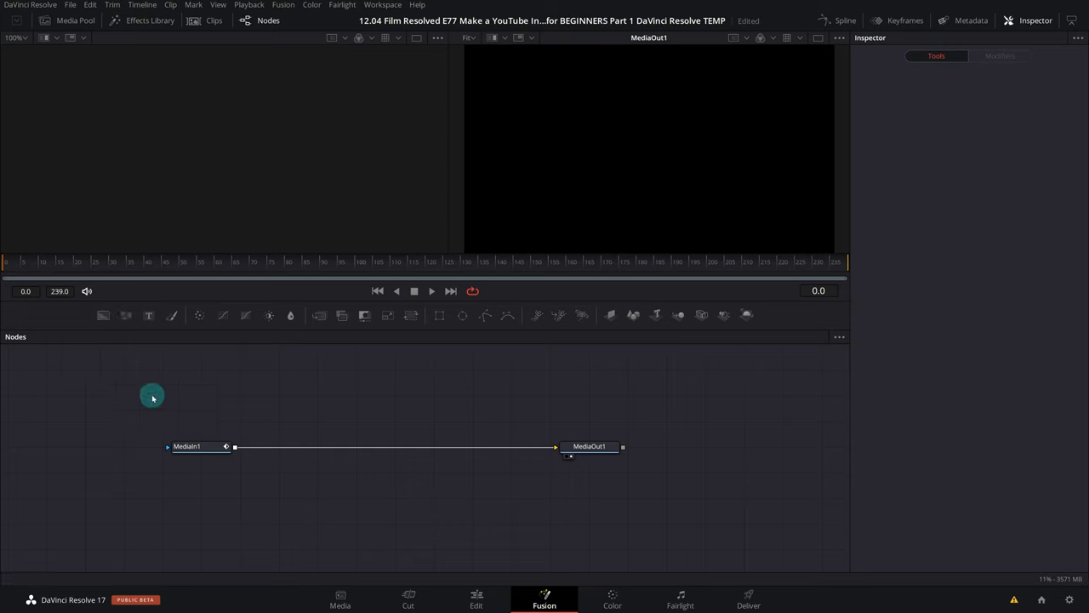
left_click(189, 448)
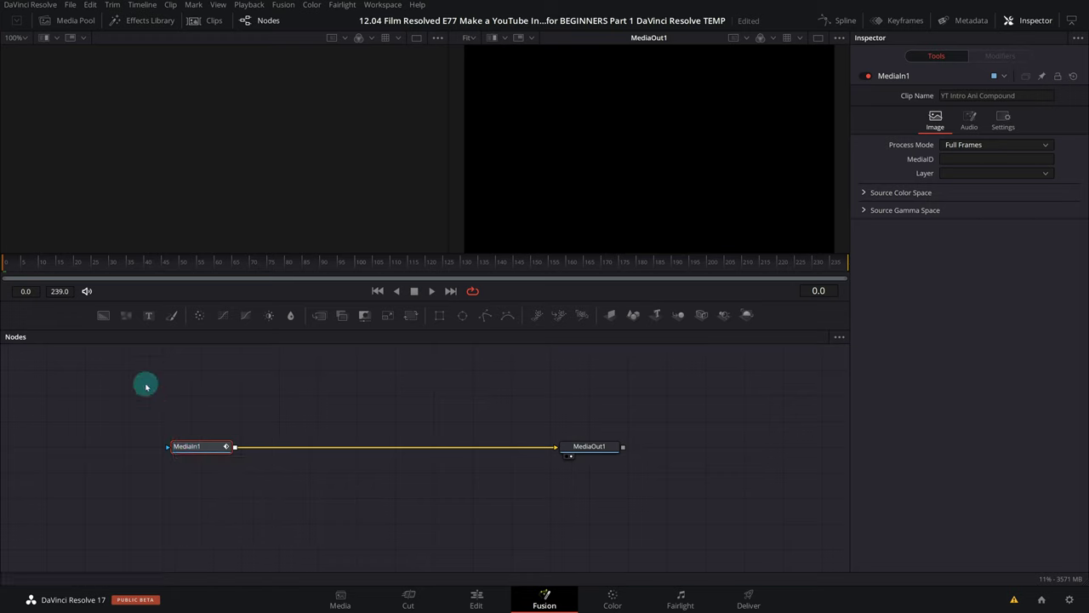
left_click(103, 315)
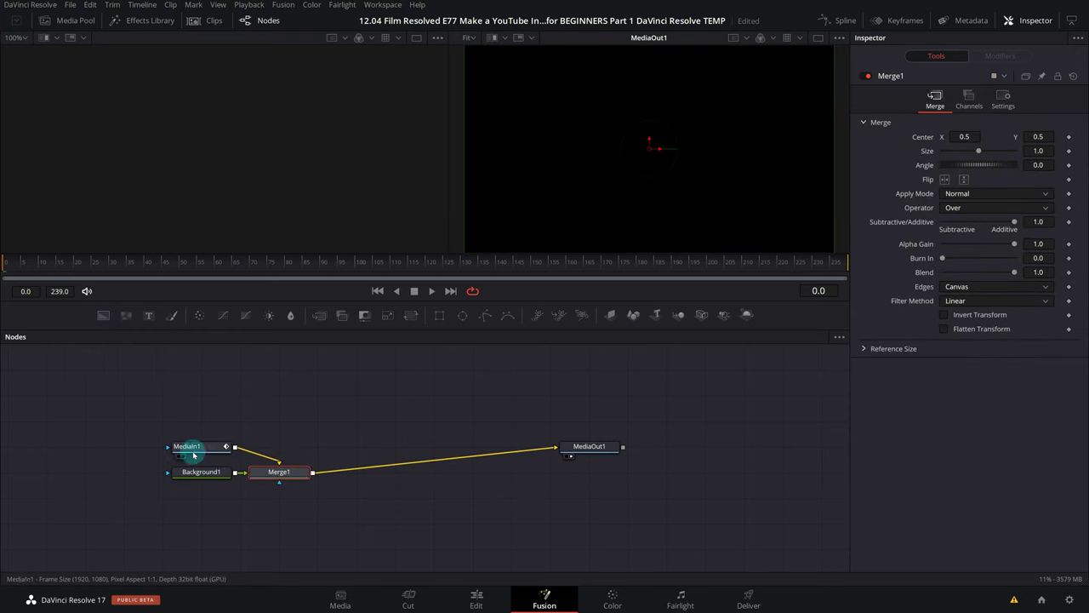
key("ctrl+z")
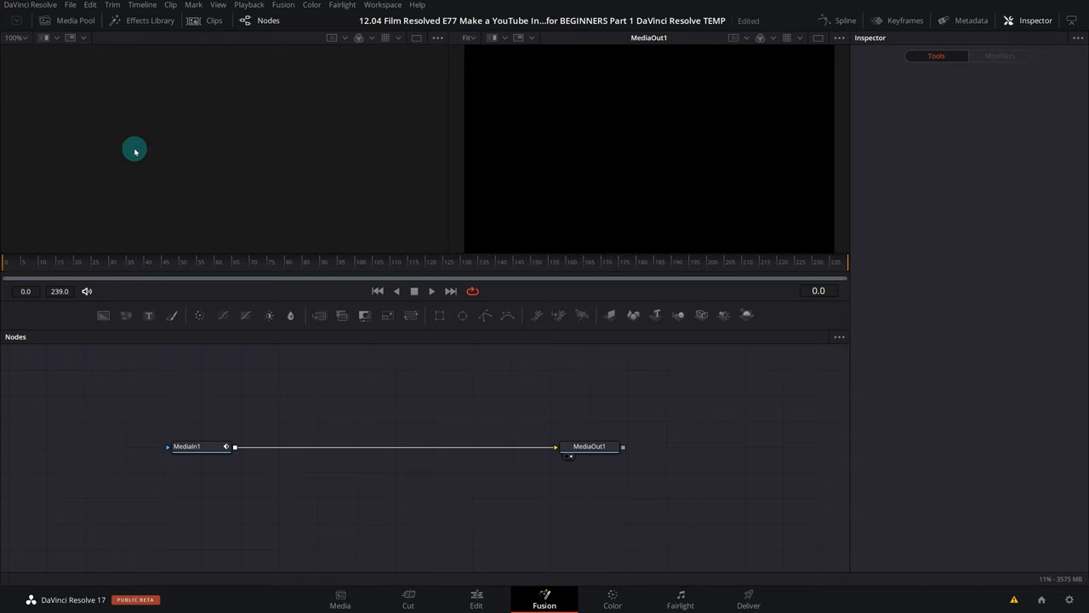
Step: Open the Effects Library and browse its Tools category
left_click(136, 23)
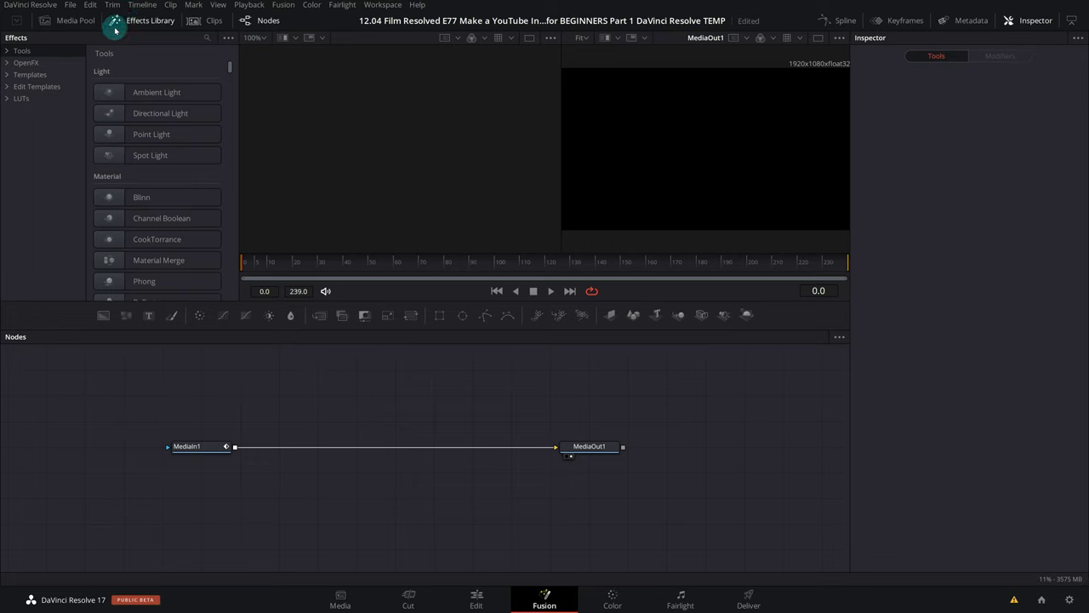
left_click(27, 52)
left_click(28, 52)
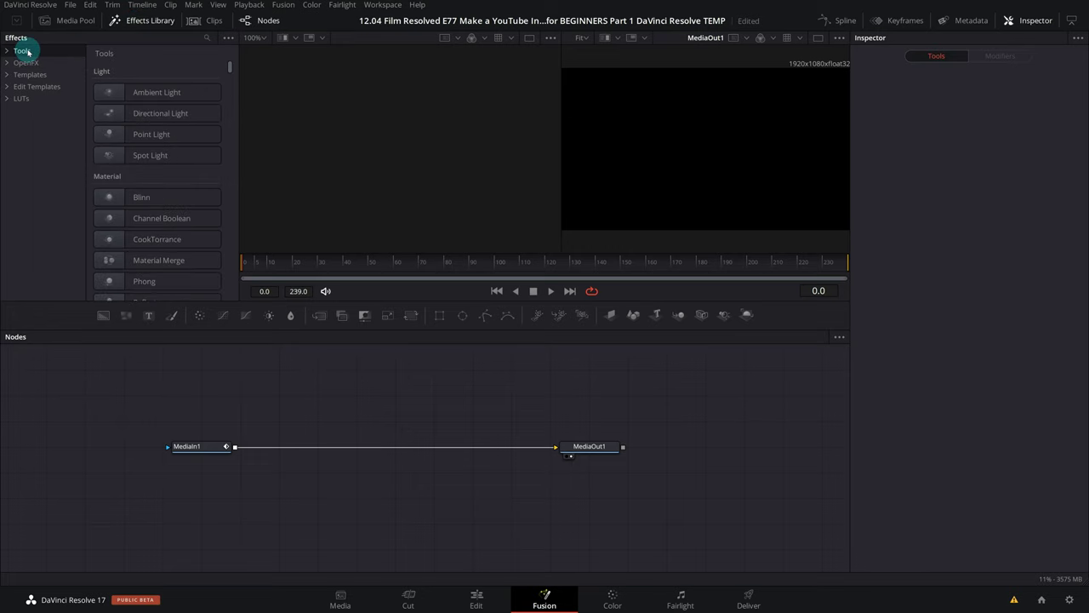
left_click_drag(231, 66, 230, 251)
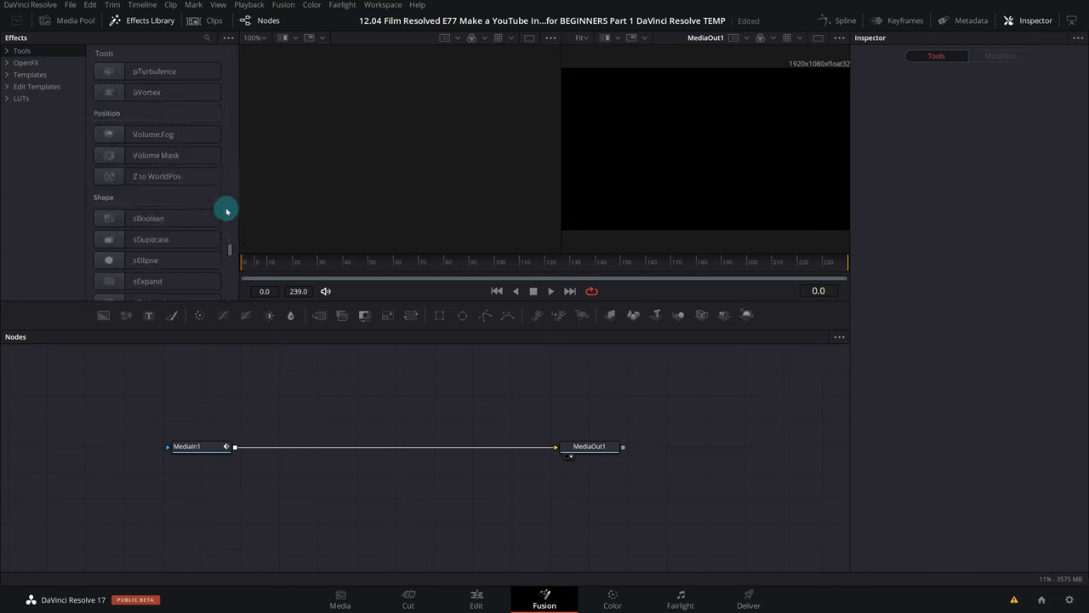
left_click_drag(227, 210, 227, 55)
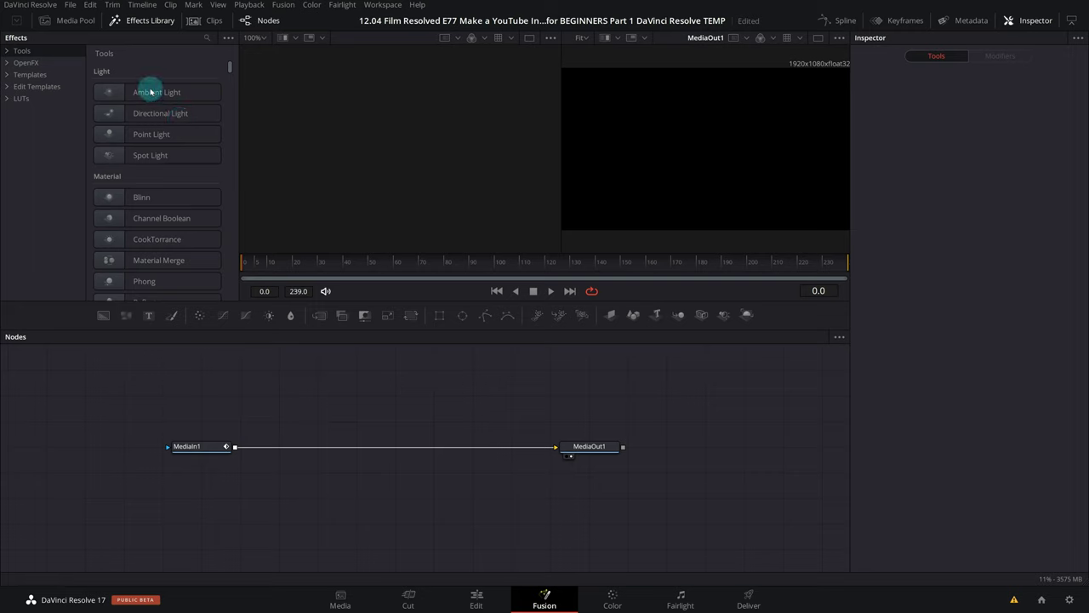
Step: Add trial Ambient Light nodes below MediaIn1, delete each, then open the effects search
left_click(150, 92)
key("Delete")
left_click_drag(150, 92, 258, 478)
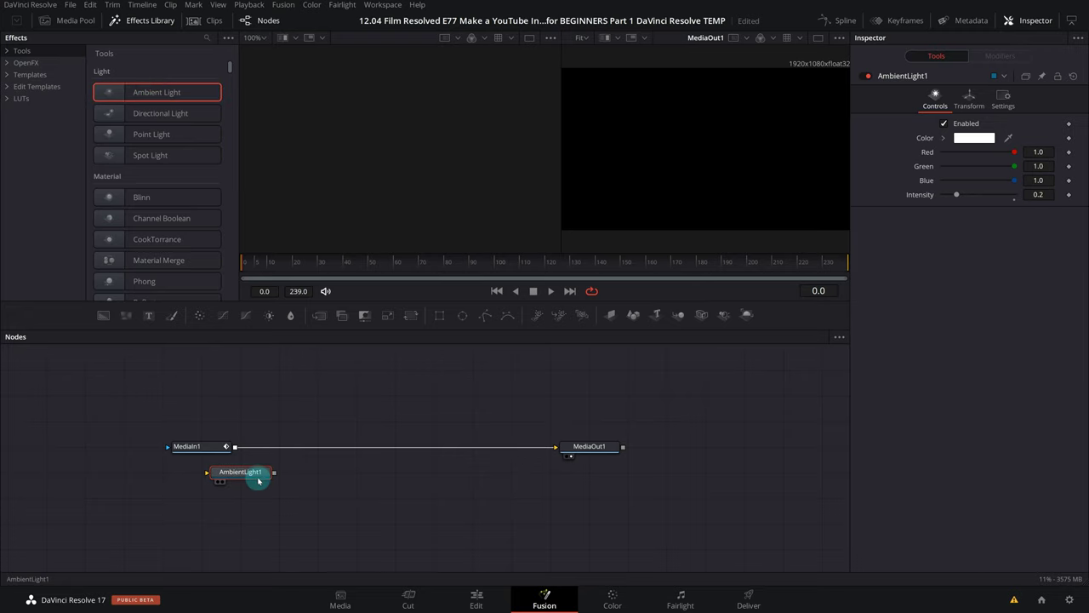
key("Delete")
left_click(178, 447)
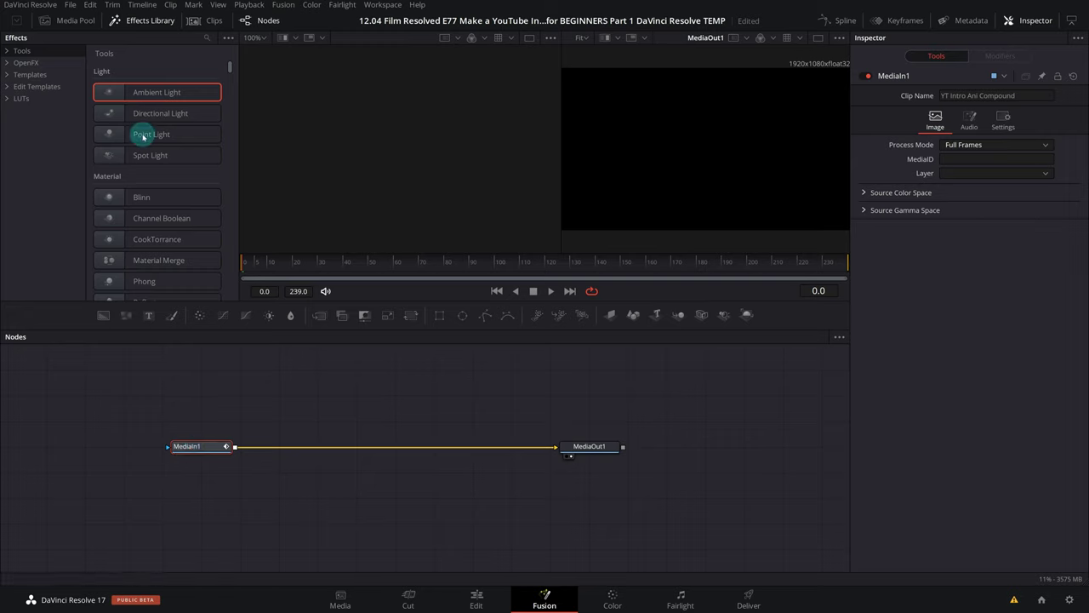
left_click(141, 92)
left_click(185, 479)
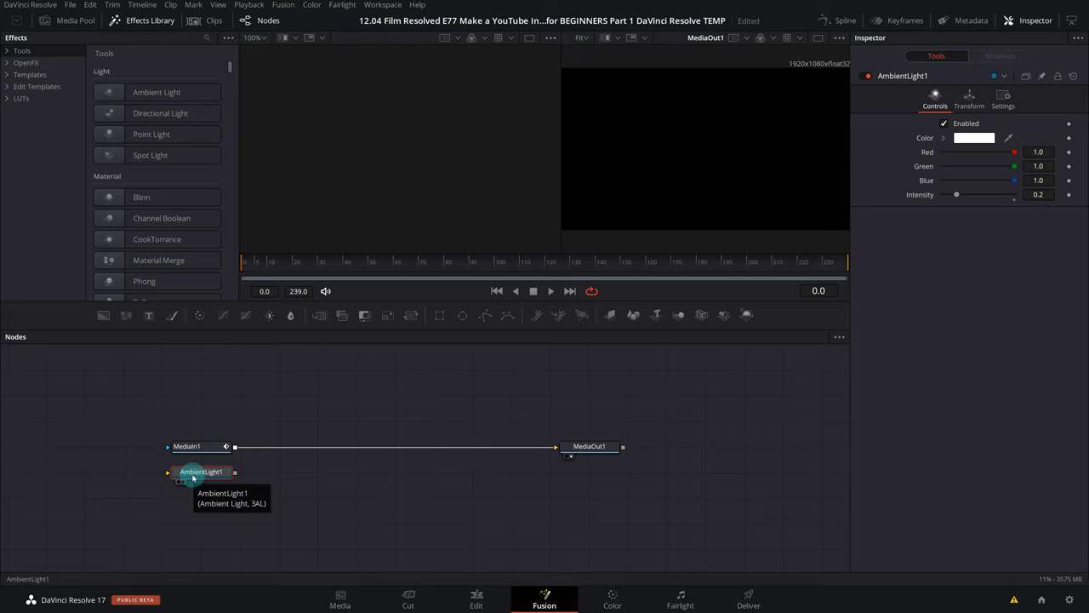
key("Delete")
left_click(207, 38)
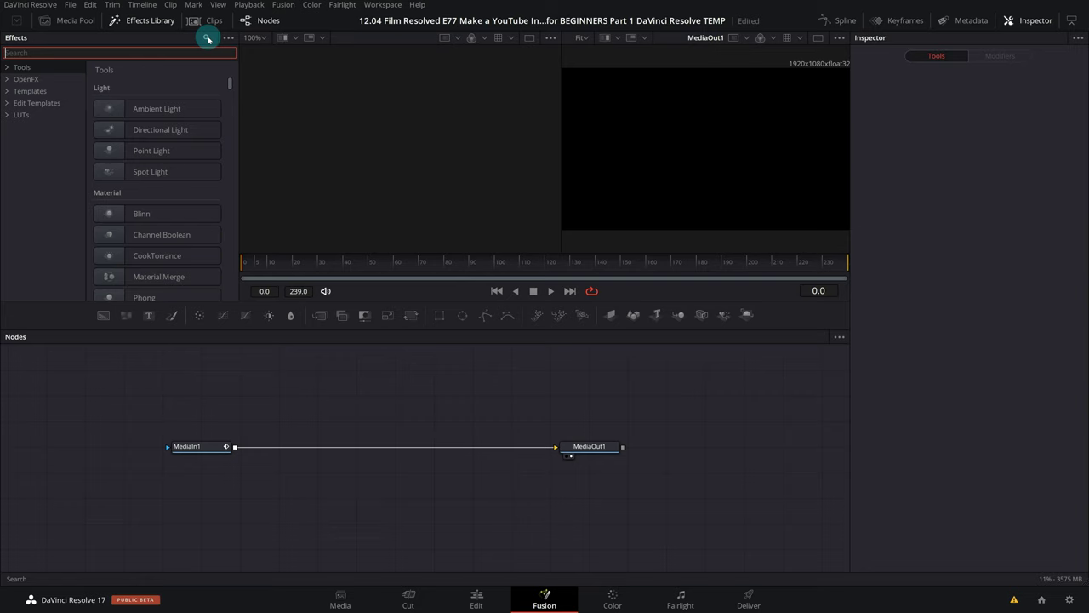
Step: Insert a Merge node from the Effects Library between MediaIn1 and MediaOut1, then delete it and close the library
type("merge")
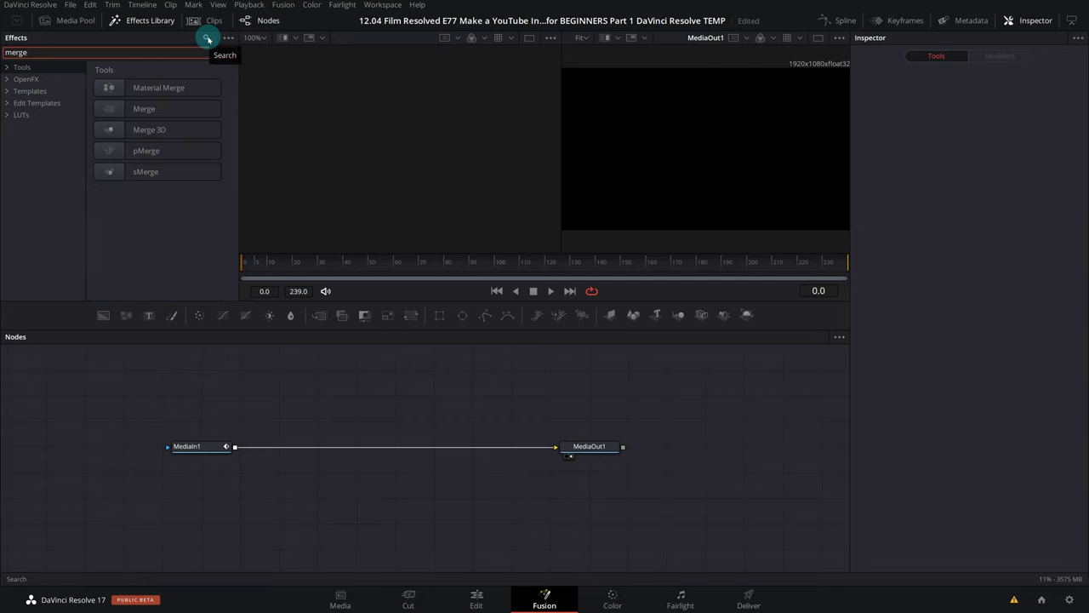
left_click(193, 448)
left_click(143, 111)
double_click(143, 109)
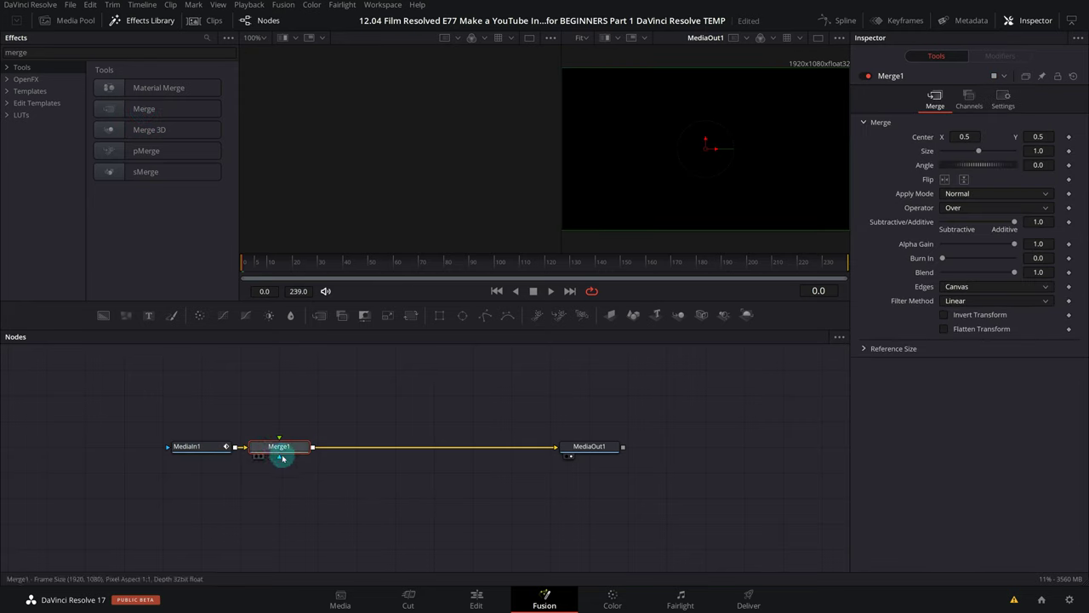
mouse_move(282, 446)
left_mouse_down()
mouse_move(321, 447)
mouse_move(282, 443)
left_mouse_up()
key("Delete")
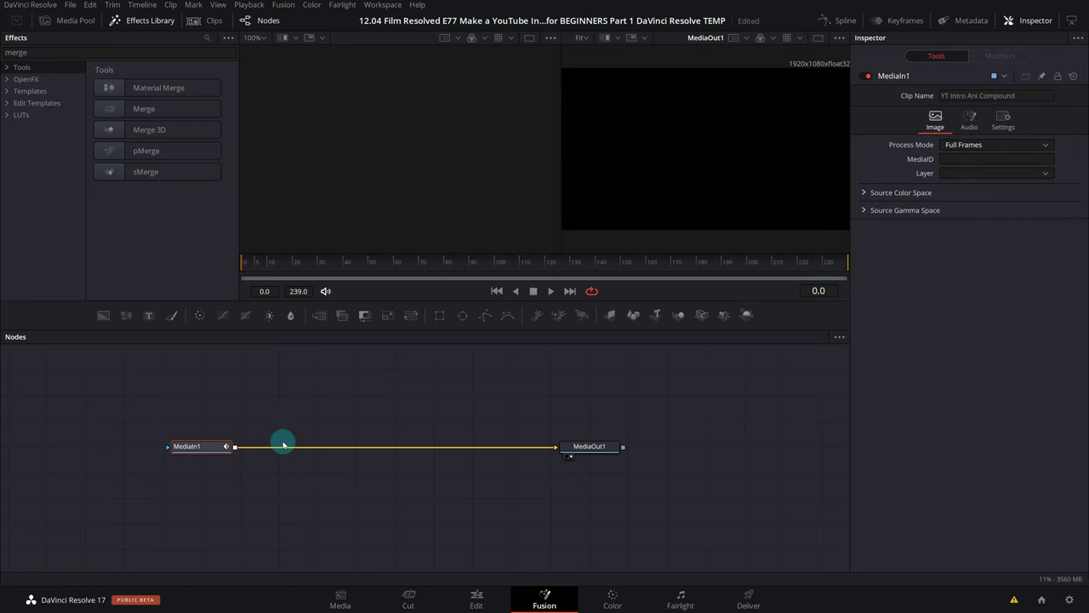
left_click(144, 20)
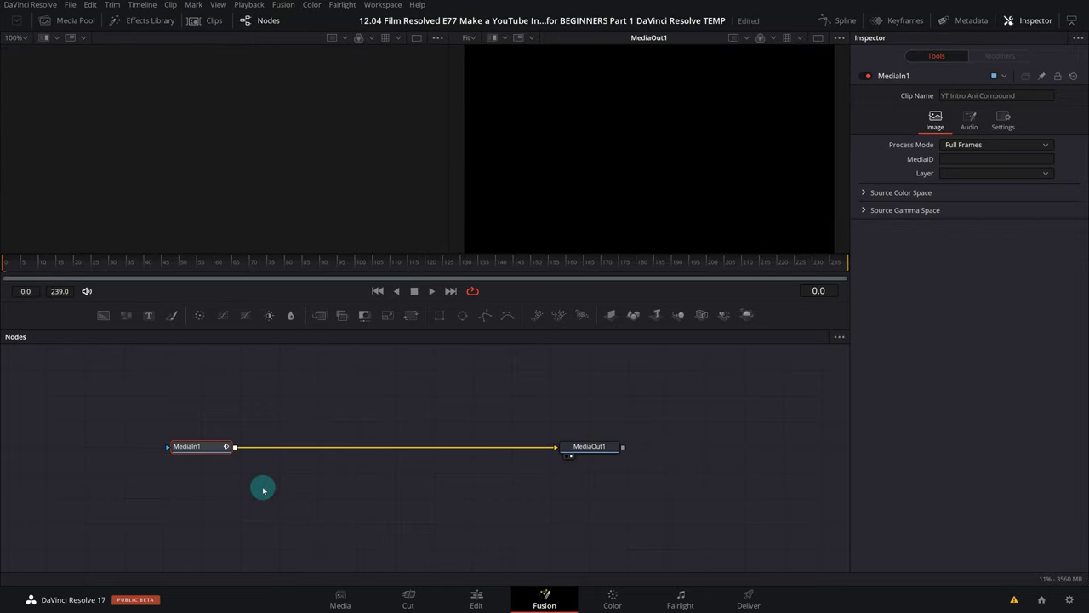
Step: With nothing selected, add a stand-alone Merge node from the Shift+Space tool list, then delete it and reselect MediaIn1
left_click(263, 490)
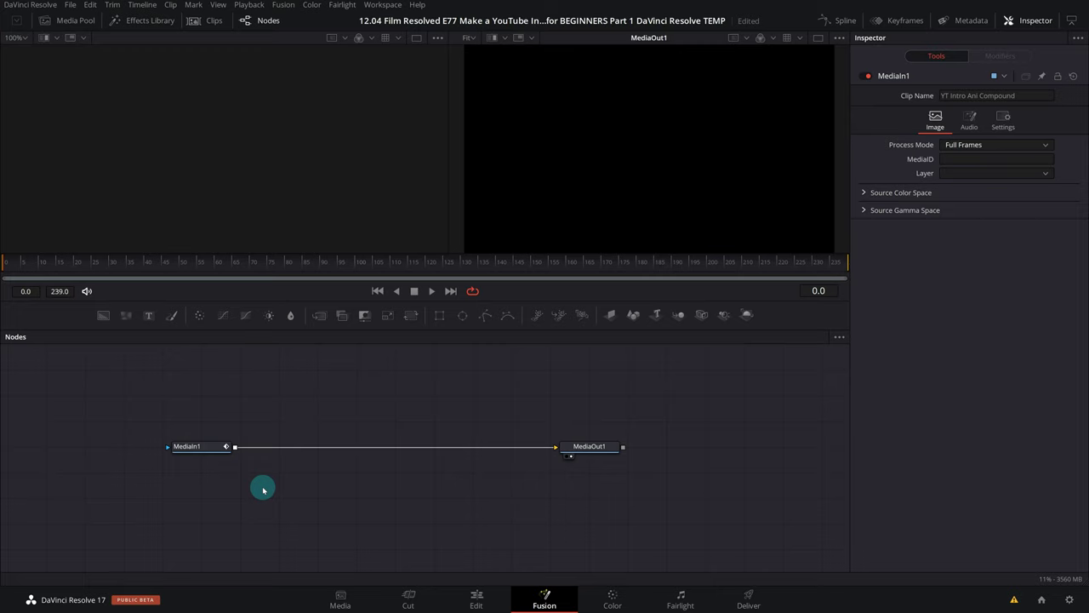
key("shift+space")
type("shad")
key("BackSpace")
key("BackSpace")
key("BackSpace")
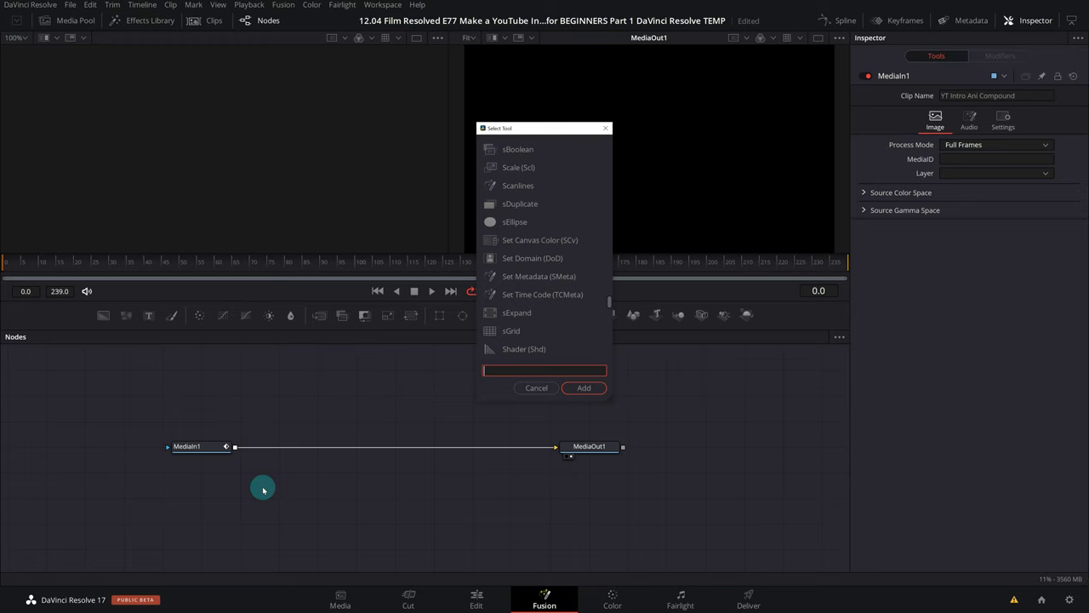
type("me")
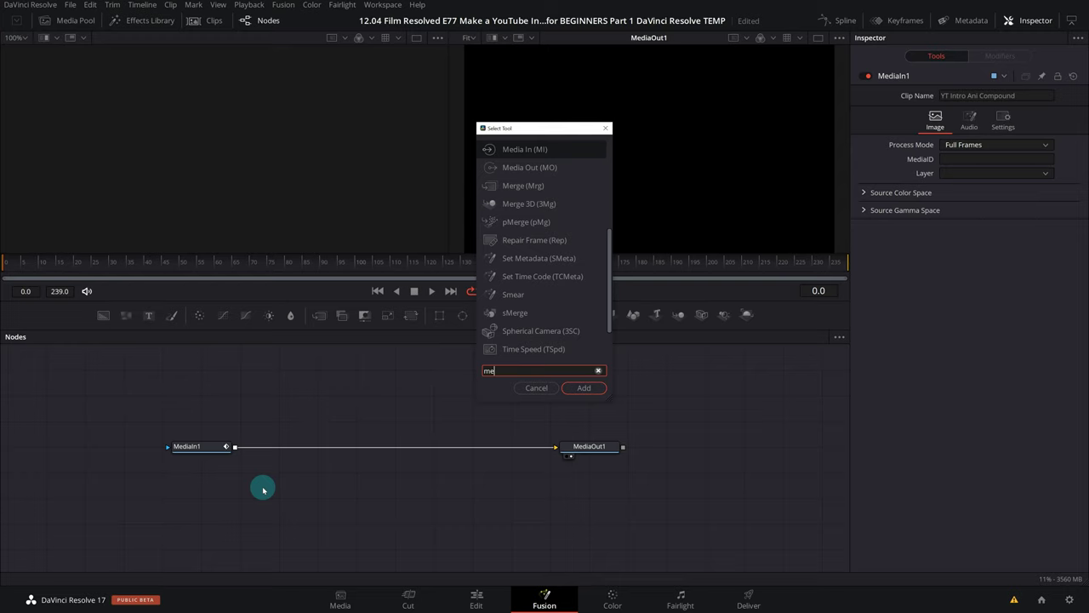
type("rge")
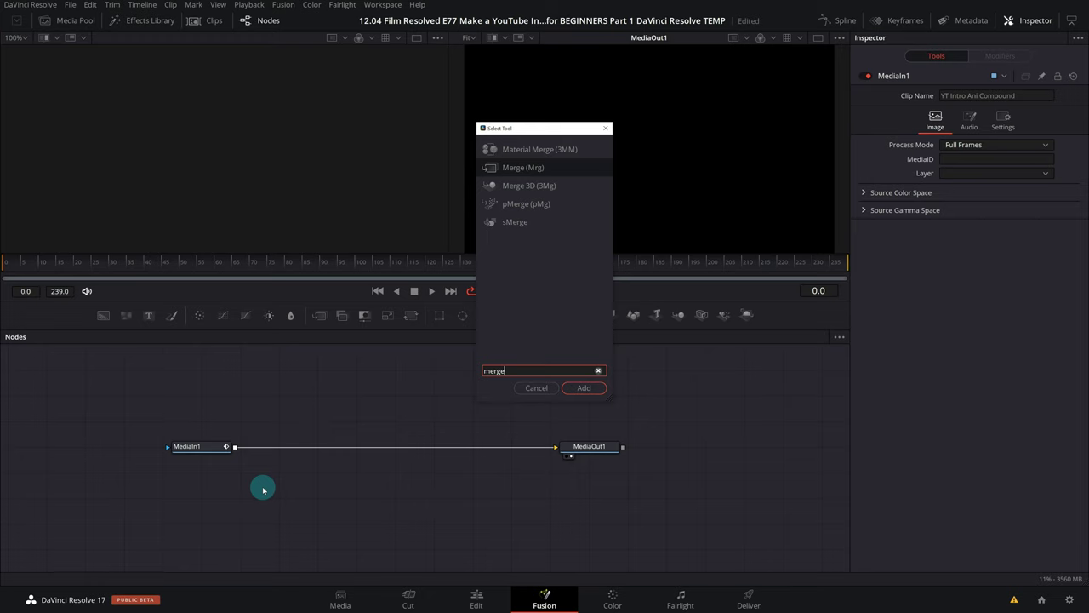
left_click(584, 387)
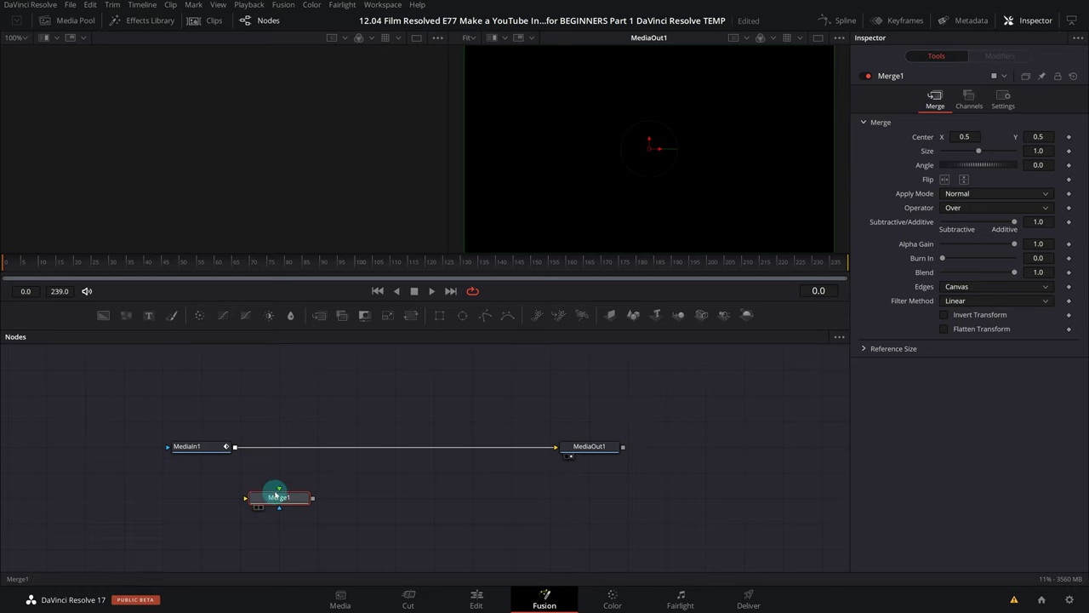
key("Delete")
left_click(184, 446)
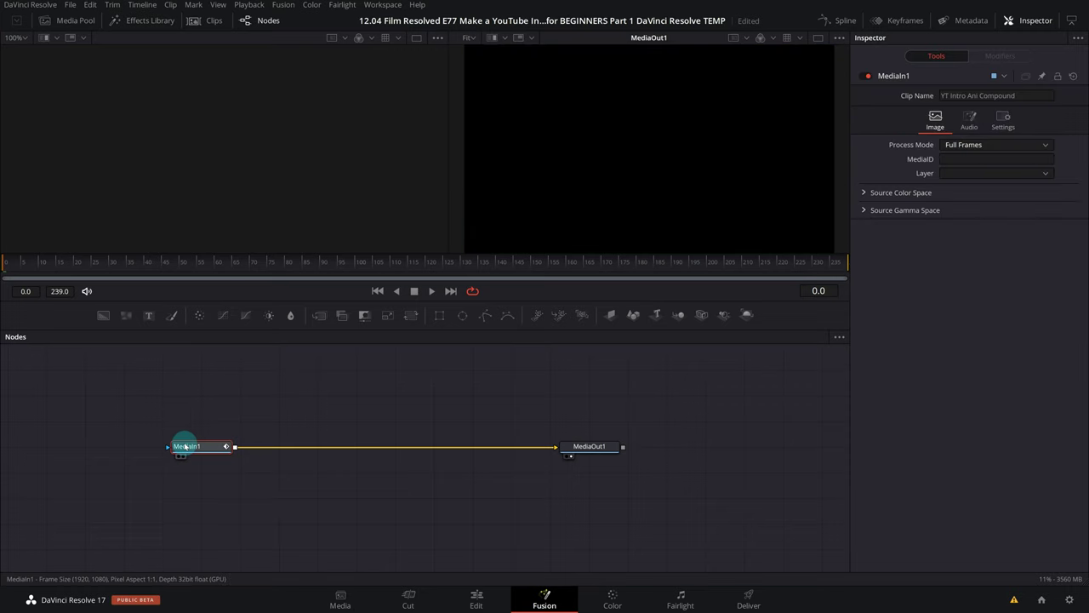
Step: Add a Merge node after MediaIn1 from the Shift+Space tool list, then delete it to relink MediaIn1 to MediaOut1
key("shift+space")
type("merge")
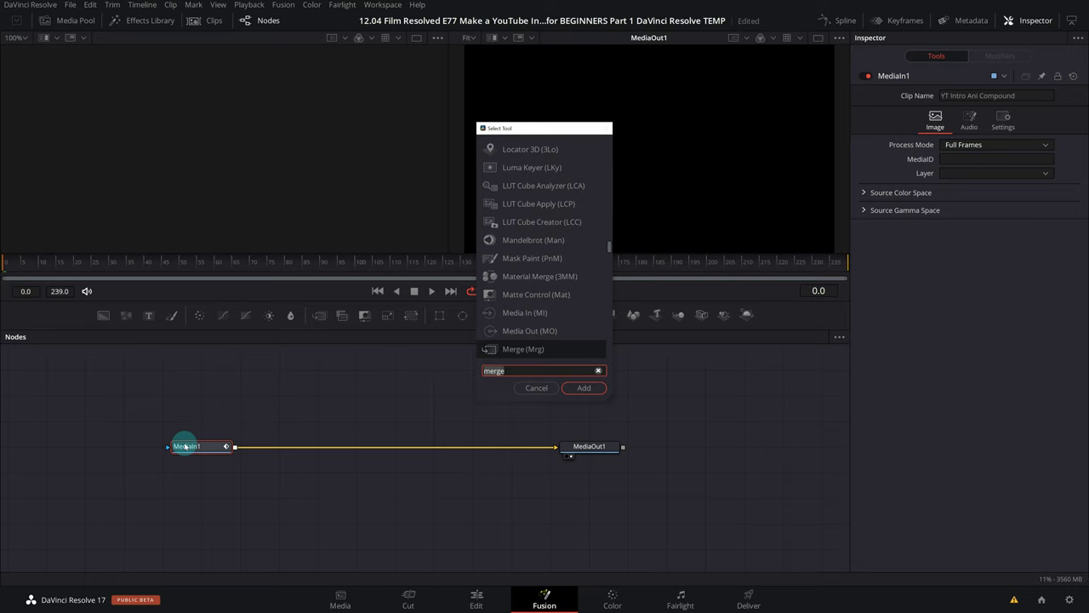
key("Return")
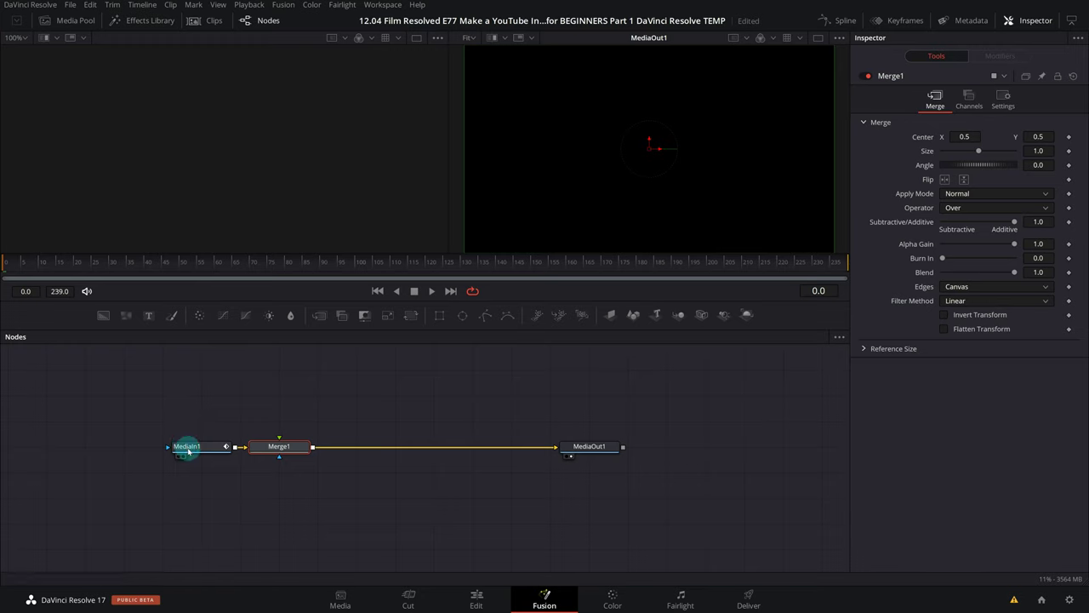
left_click(185, 446)
mouse_move(279, 446)
left_mouse_down()
mouse_move(356, 421)
mouse_move(279, 446)
left_mouse_up()
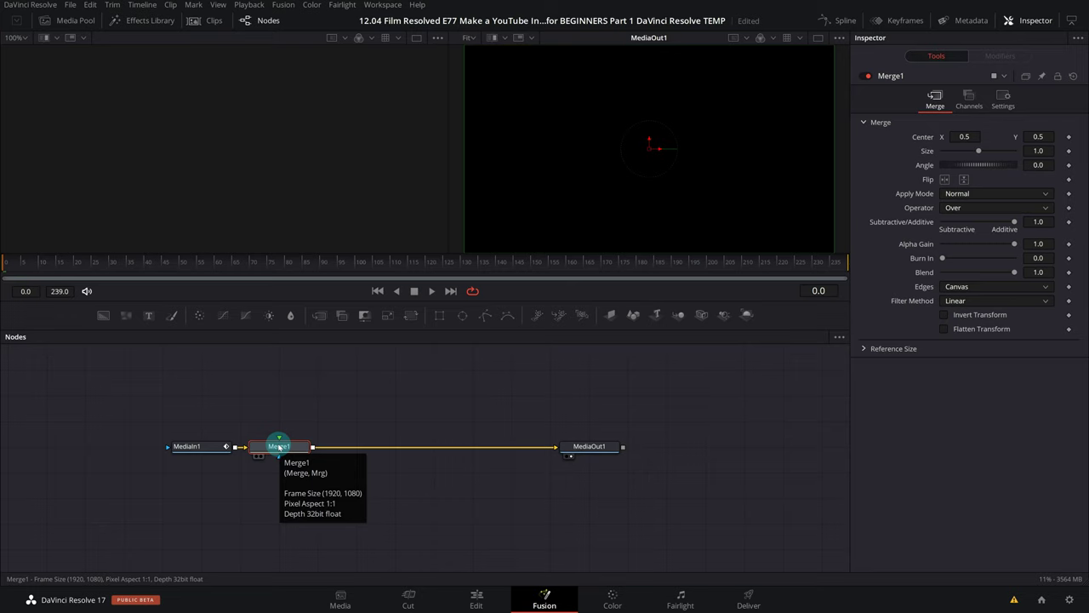
key("Delete")
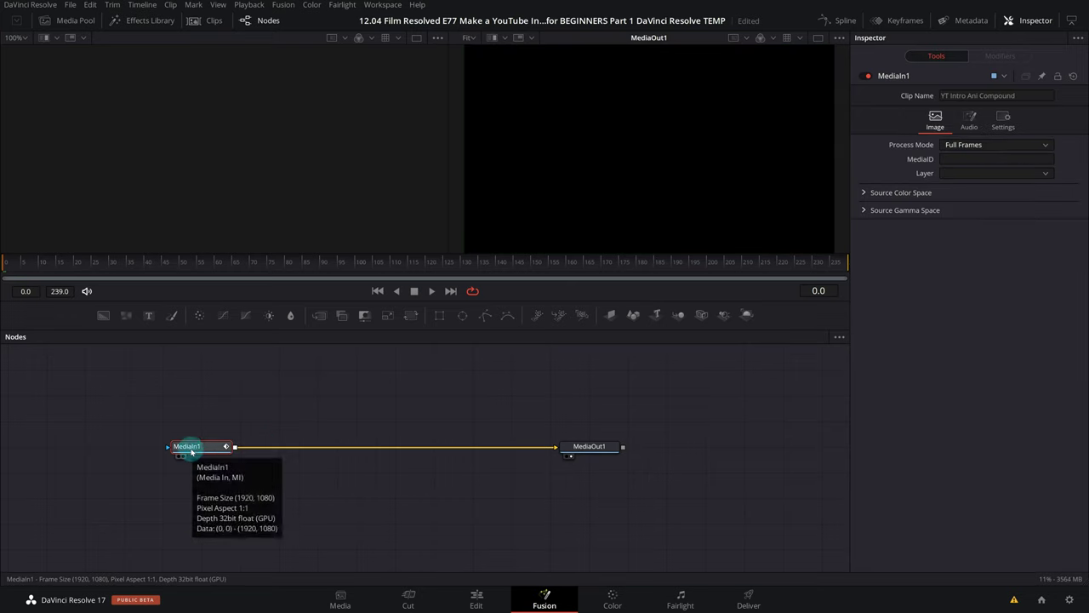
Step: Search the tool list with 'mrg' to add another Merge node after MediaIn1
key("shift+space")
type("merge")
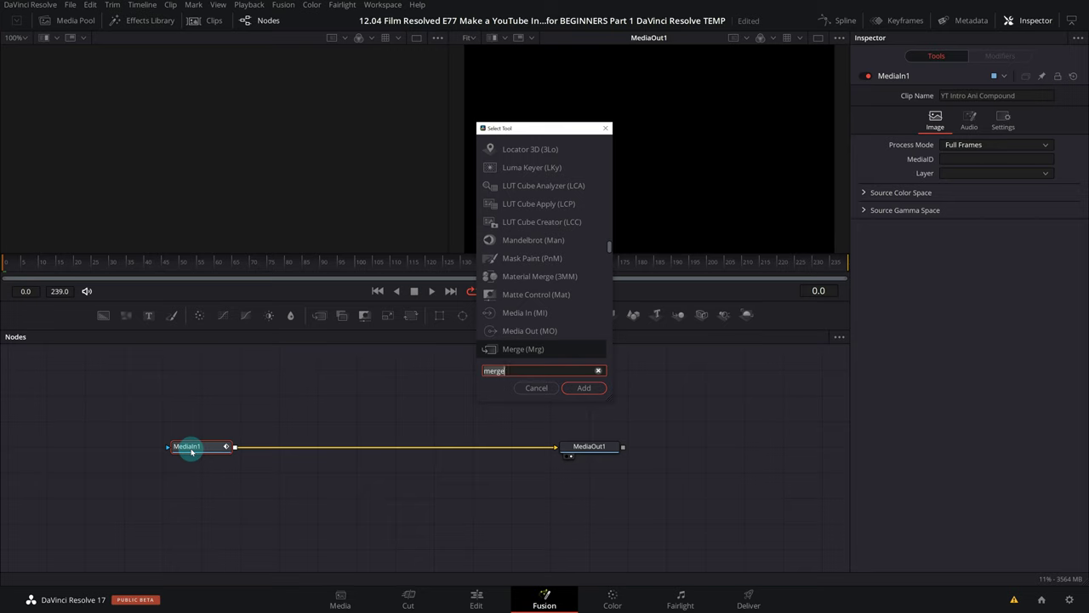
key("BackSpace")
key("BackSpace")
key("BackSpace")
type("mrg")
key("Return")
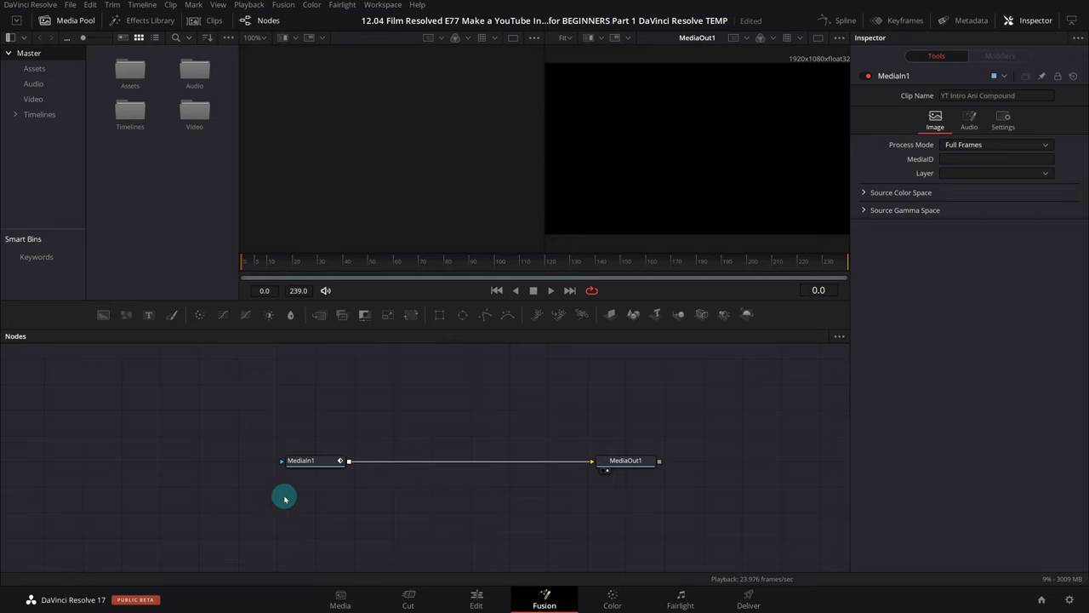
Step: Select the MediaIn1 node, now linked straight into MediaOut1
left_click(314, 464)
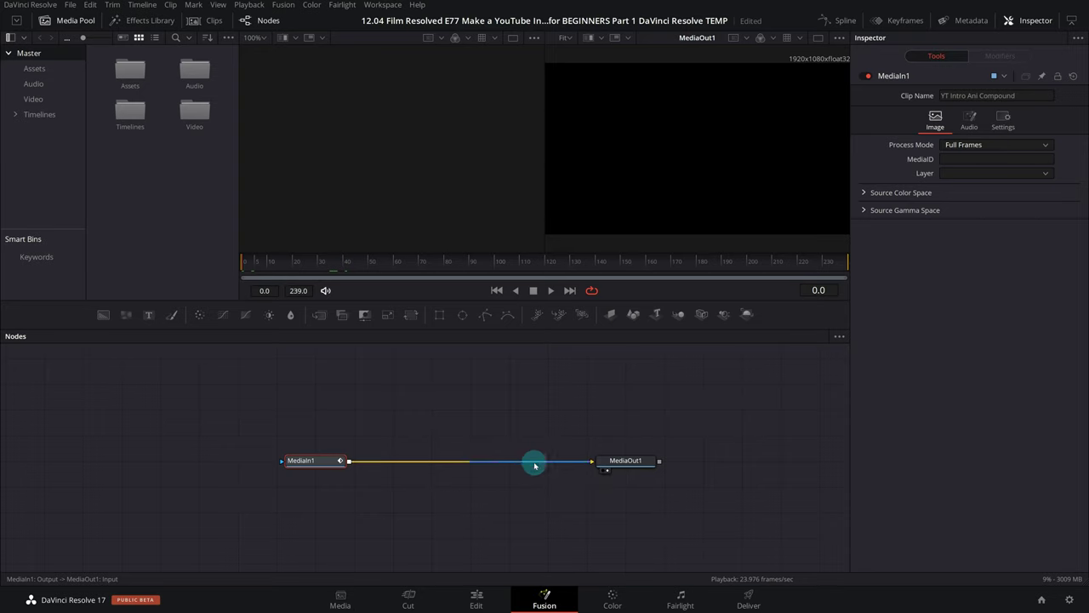
Step: Break the MediaIn1–MediaOut1 link, place MediaIn1 directly above MediaOut1, and start renaming it
left_click_drag(534, 464, 408, 462)
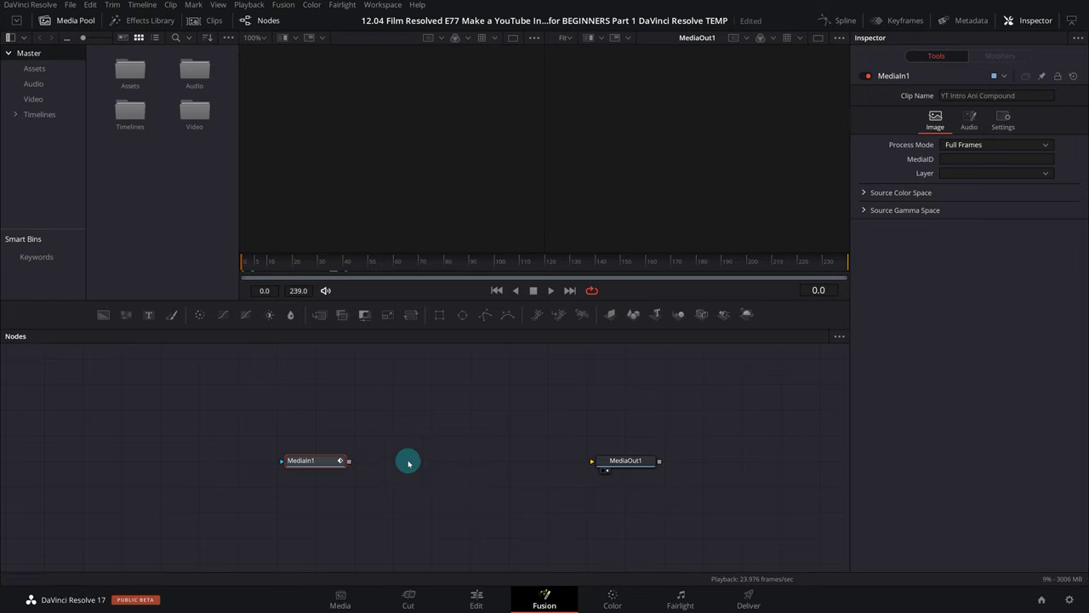
left_click_drag(316, 462, 626, 437)
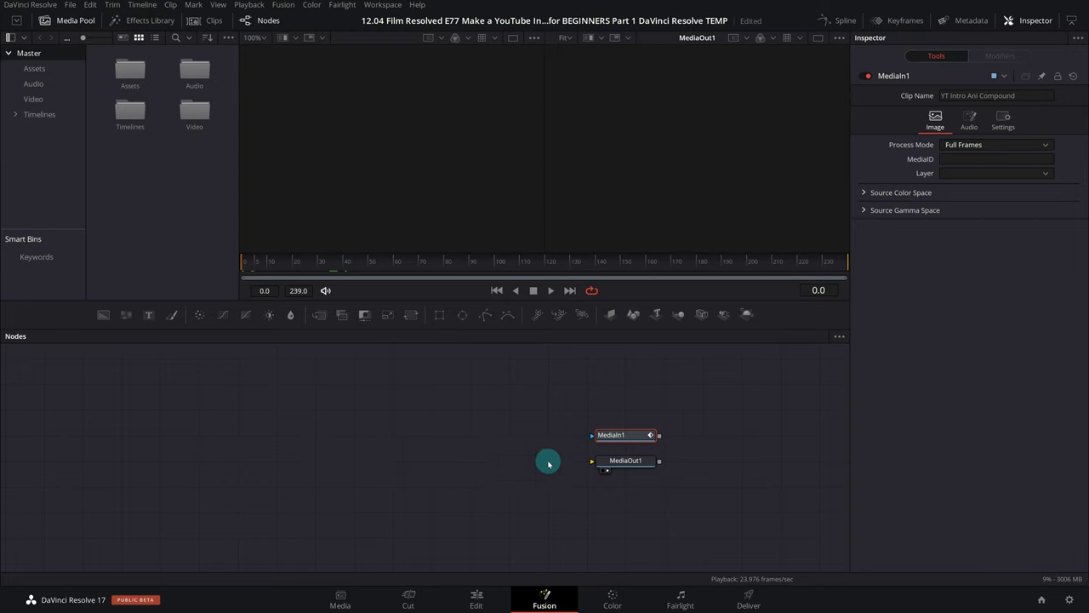
mouse_move(622, 436)
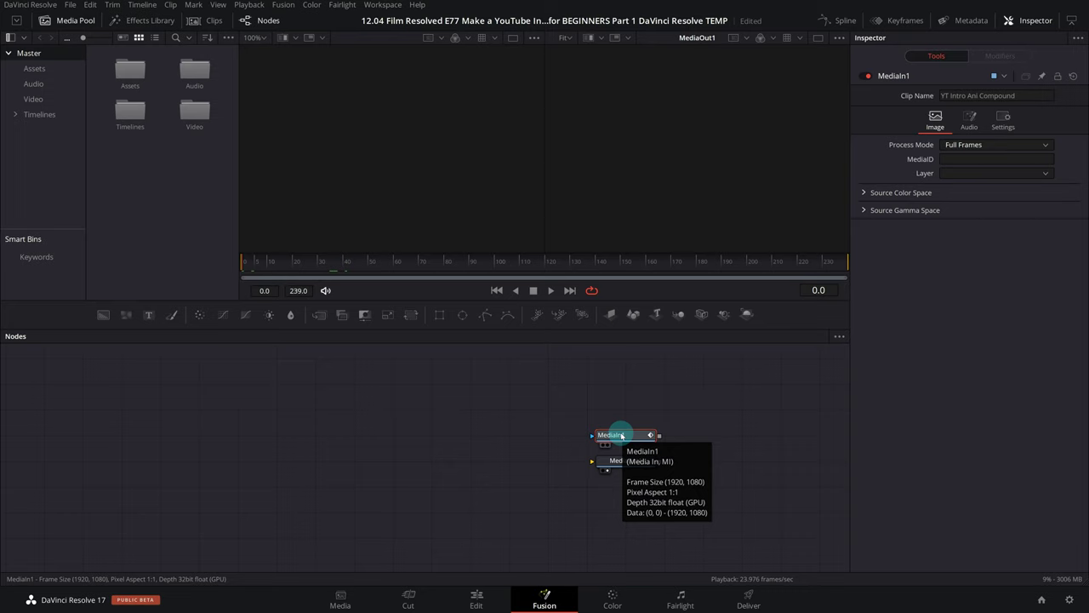
key("F2")
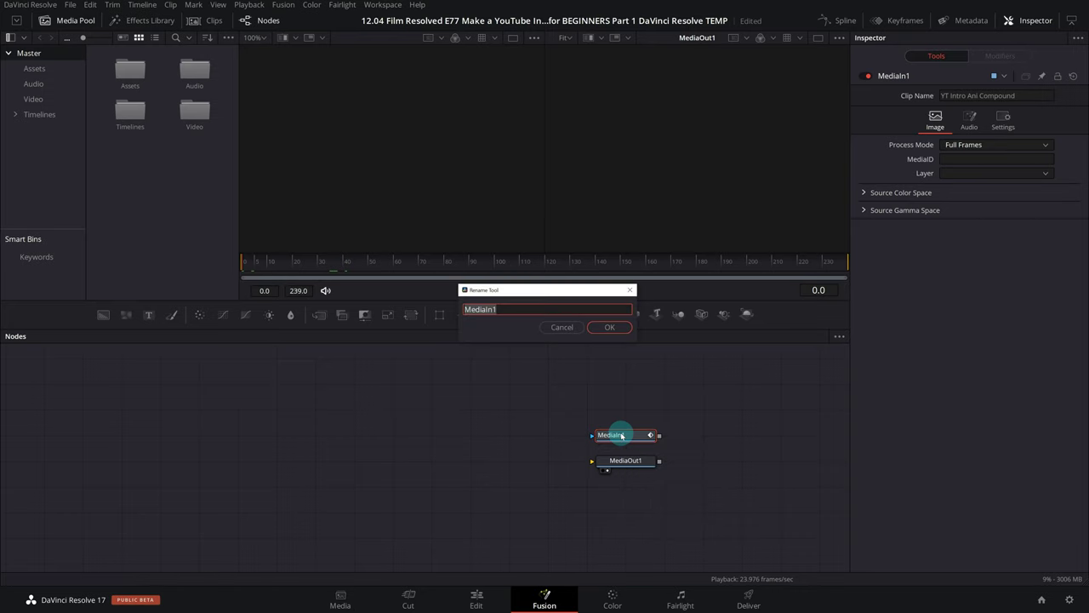
Step: Rename MediaIn1 to 'Audio Track' so it becomes AudioTrack, then select the renamed node
key("BackSpace")
type("Au")
type("dio Track")
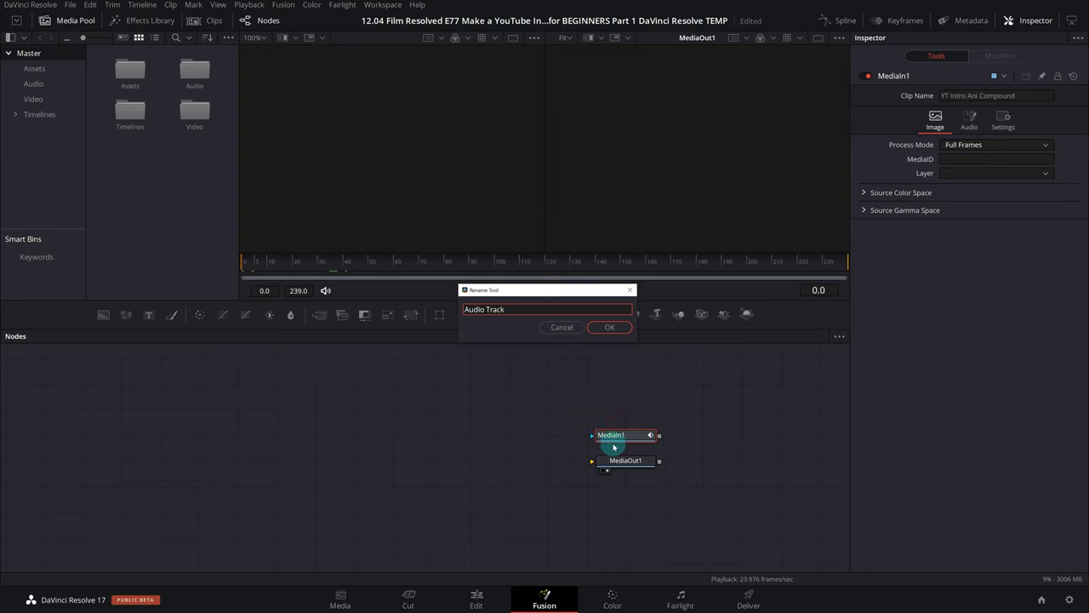
left_click(617, 329)
left_click(617, 437)
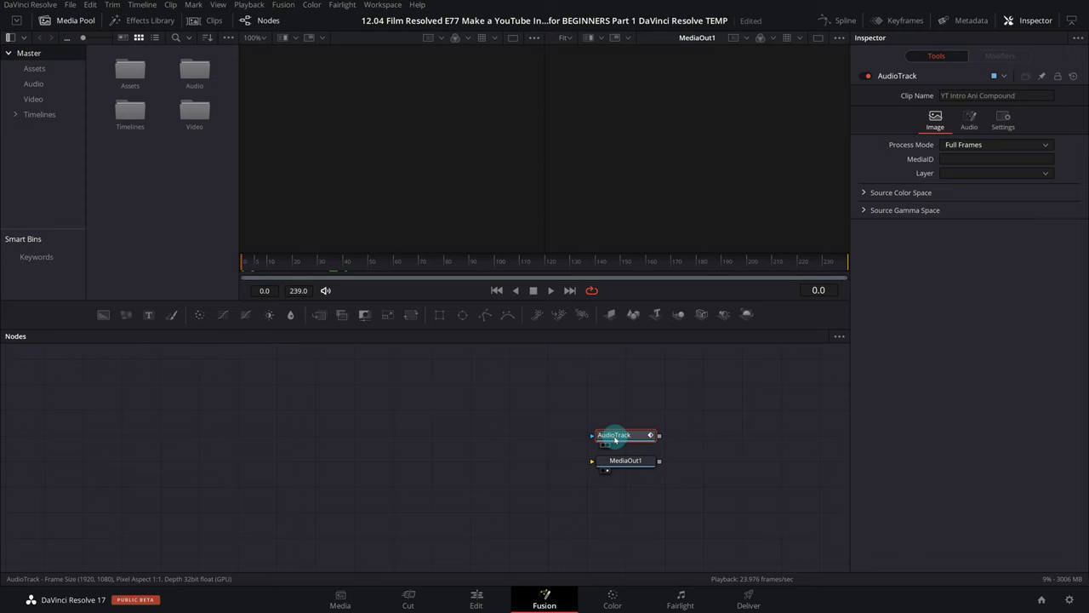
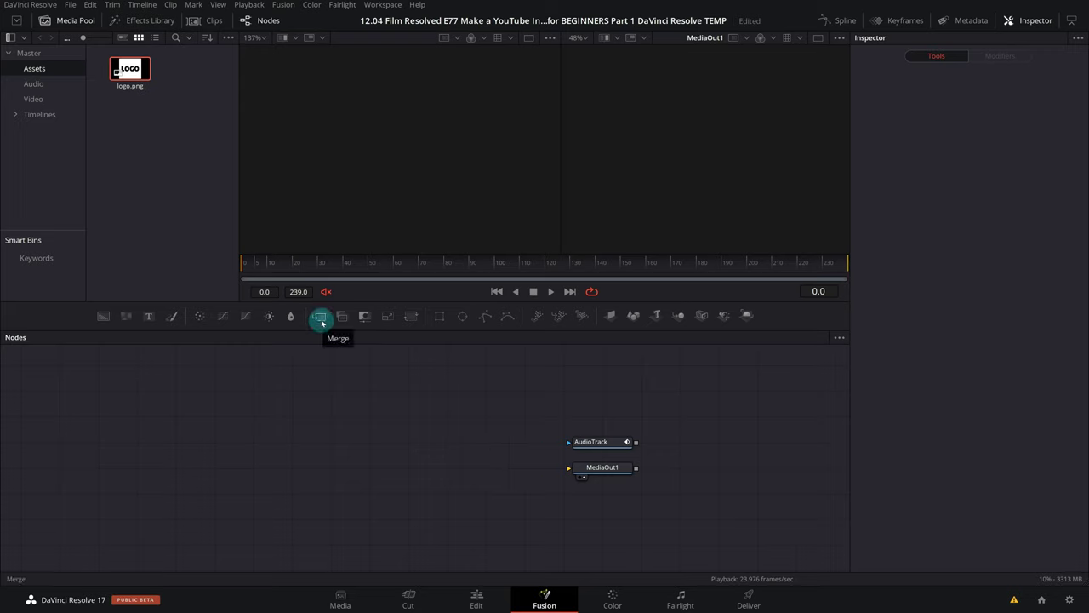
Step: Add Merge1 and a black Background1, wiring Background1 into Merge1's background and Merge1 into MediaOut1
left_click_drag(322, 322, 513, 478)
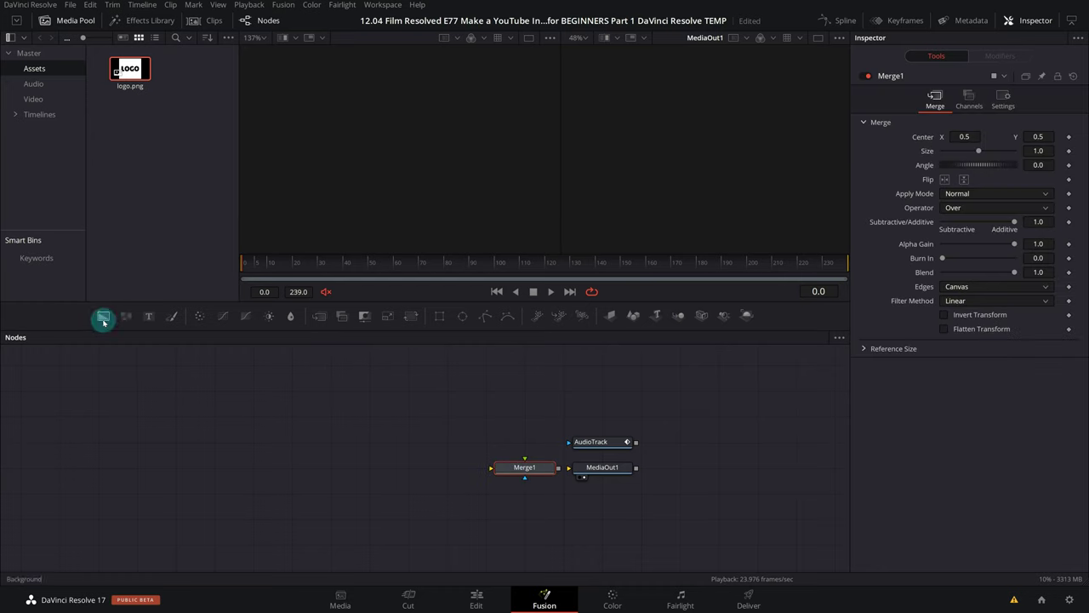
left_click_drag(103, 321, 556, 497)
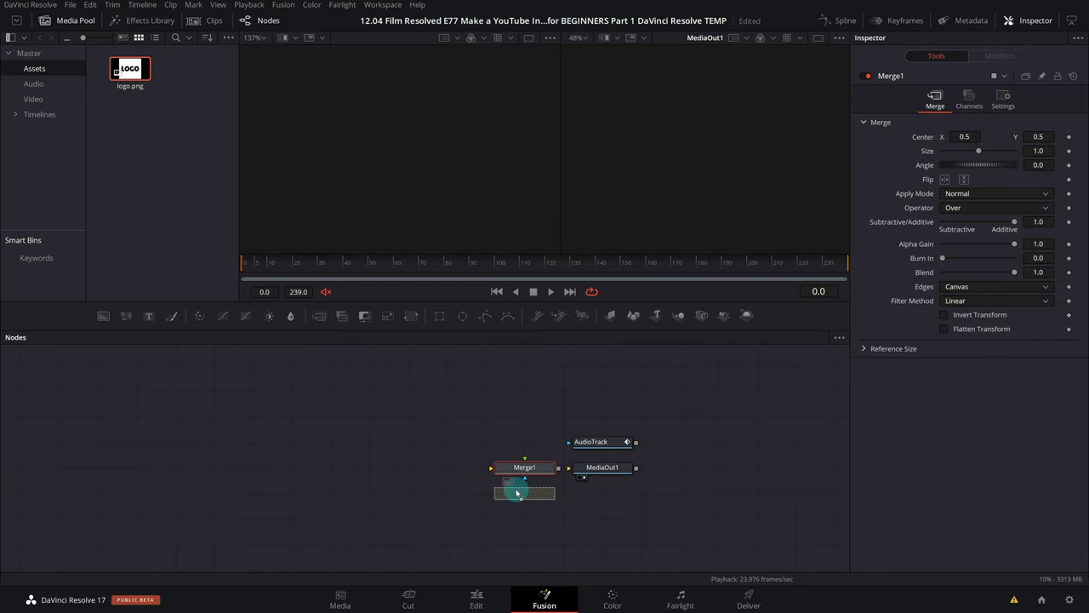
mouse_move(558, 494)
left_mouse_down()
mouse_move(590, 499)
mouse_move(491, 470)
left_mouse_up()
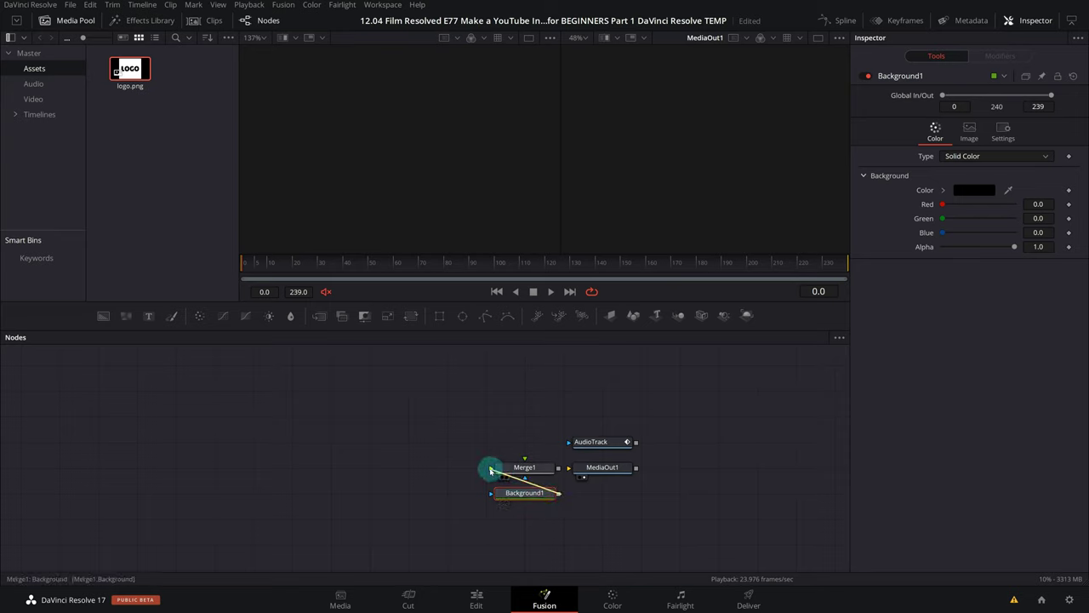
left_click_drag(491, 470, 491, 469)
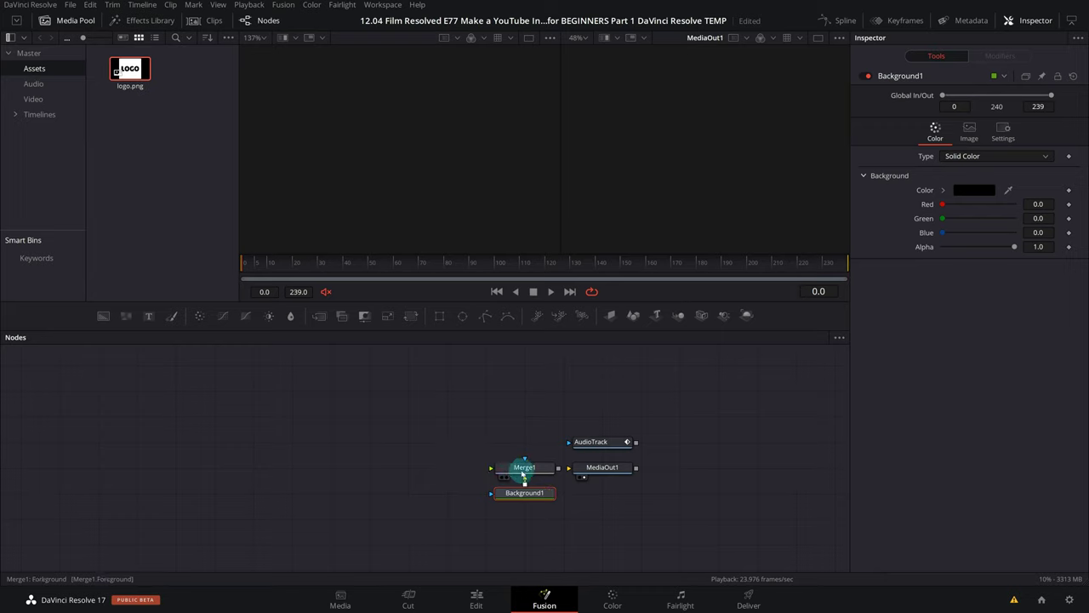
left_click_drag(559, 468, 587, 468)
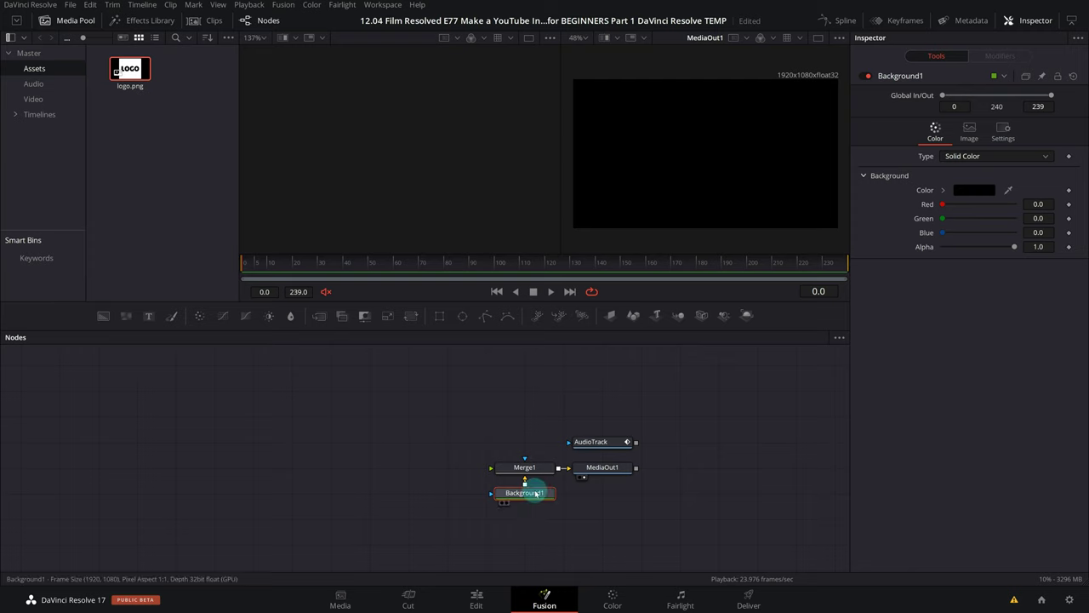
Step: Move Background1 lower in the node graph, detached from Merge1
mouse_move(535, 492)
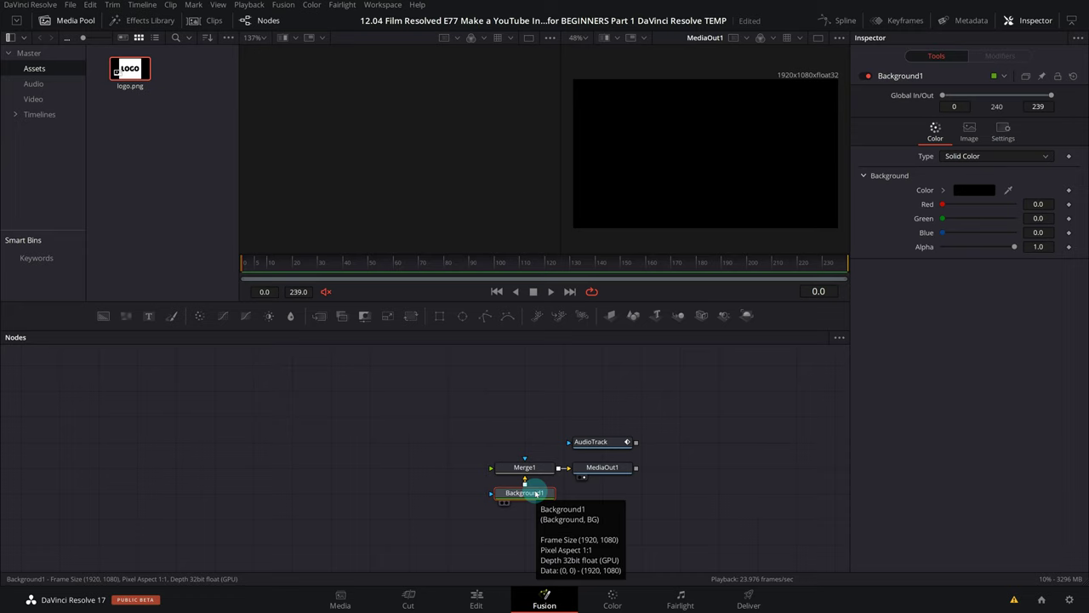
left_click(536, 494)
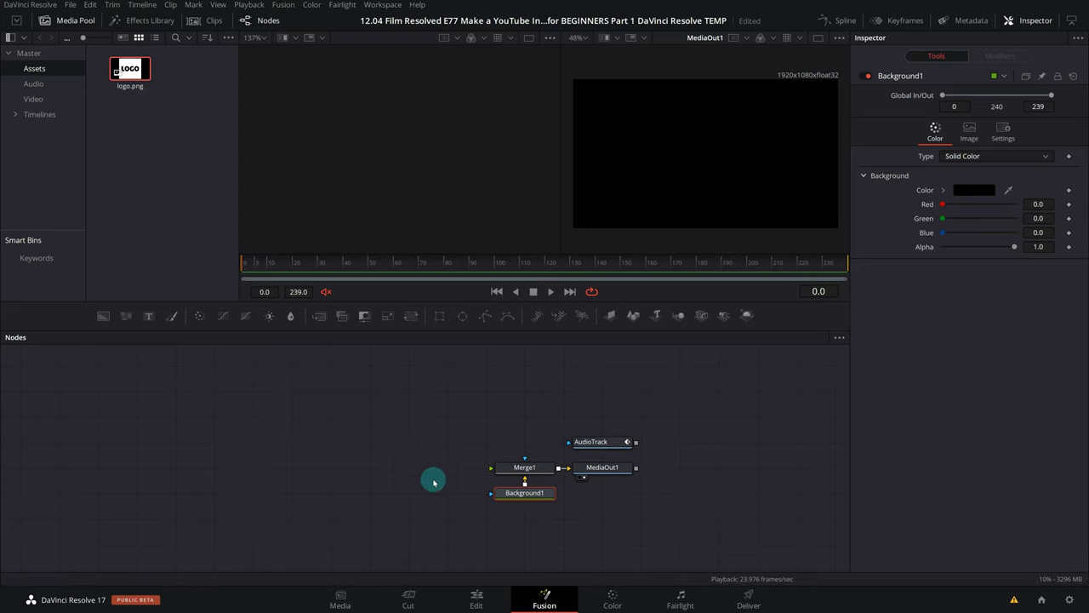
left_click_drag(530, 494, 529, 545)
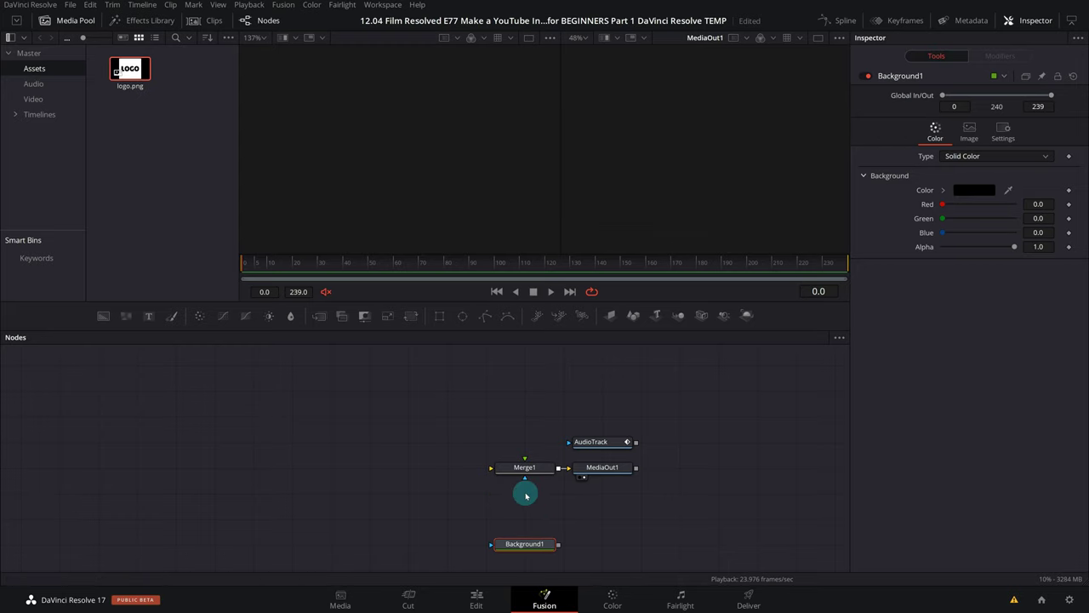
Step: Bring logo.png into the node graph beside Background1 and rename the node Logo
left_click_drag(129, 70, 330, 347)
left_click_drag(375, 410, 525, 520)
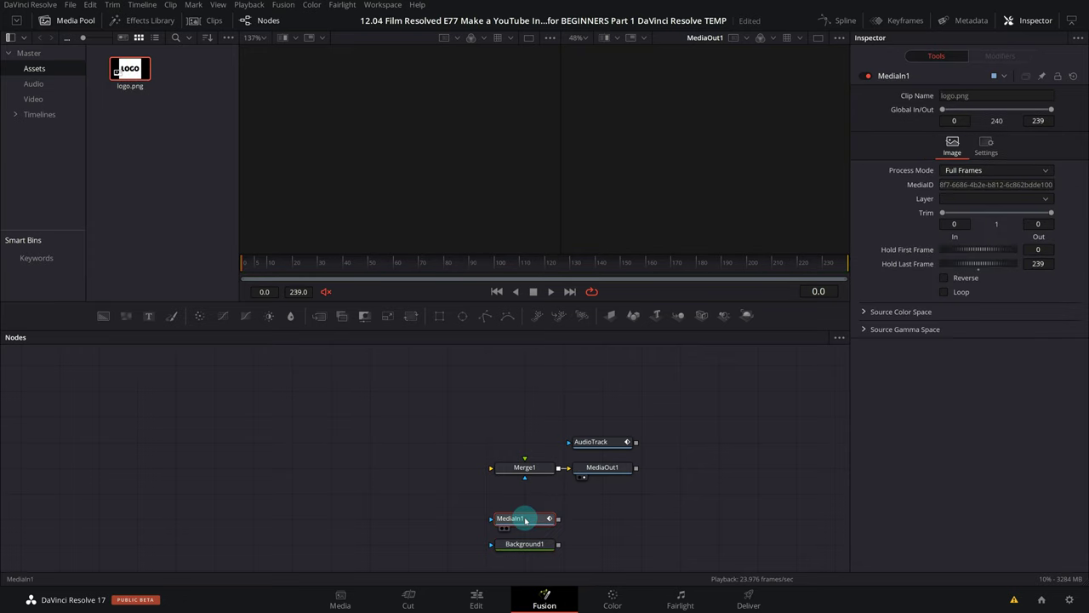
key("F2")
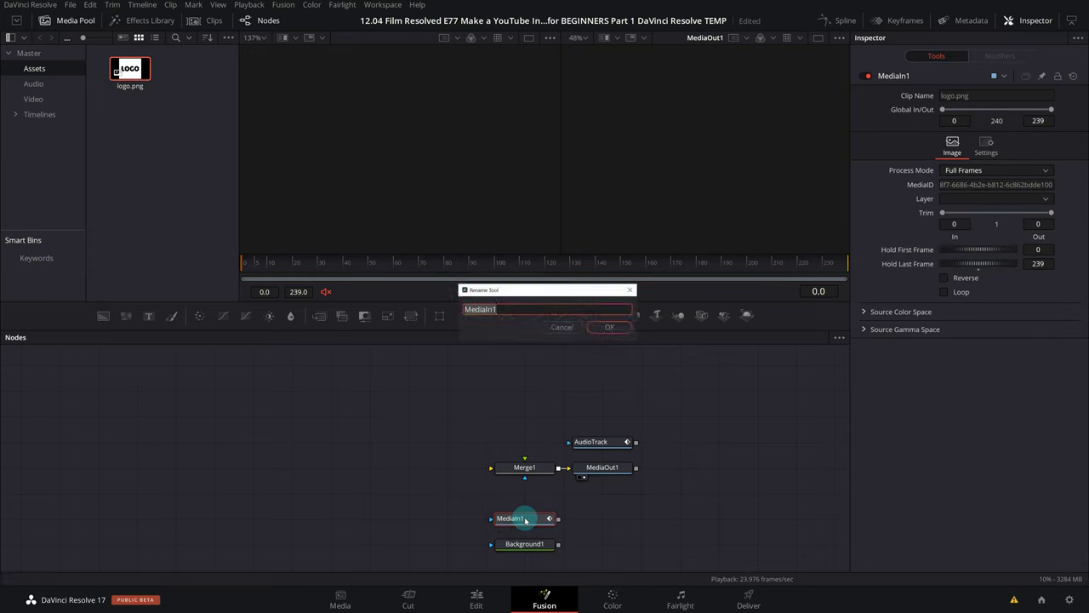
type("Logo")
key("Return")
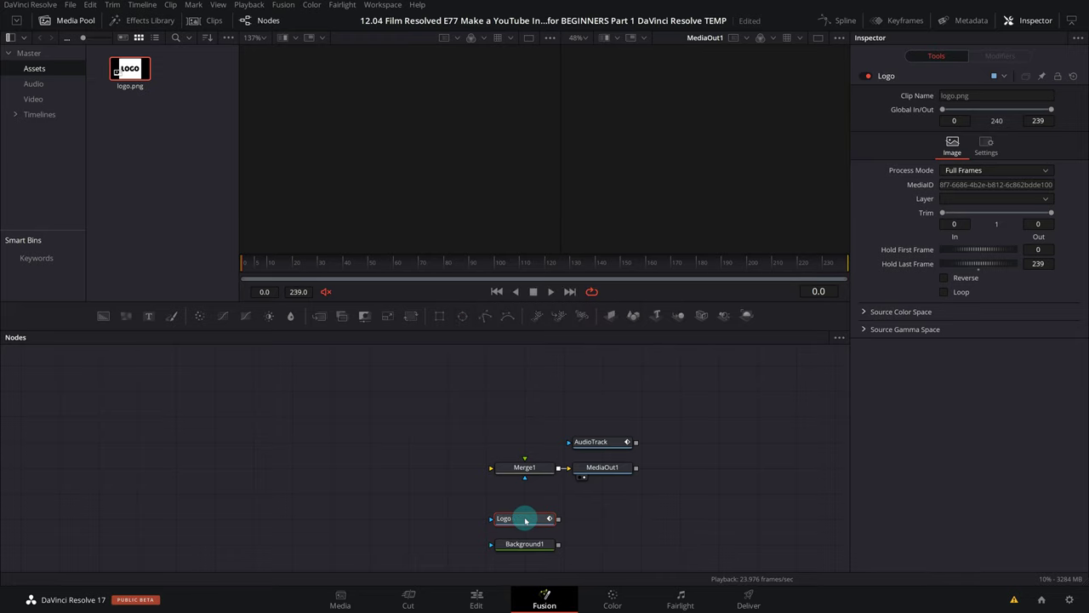
Step: View Logo in the left viewer and link it to Merge1's foreground, then detach it again
key("1")
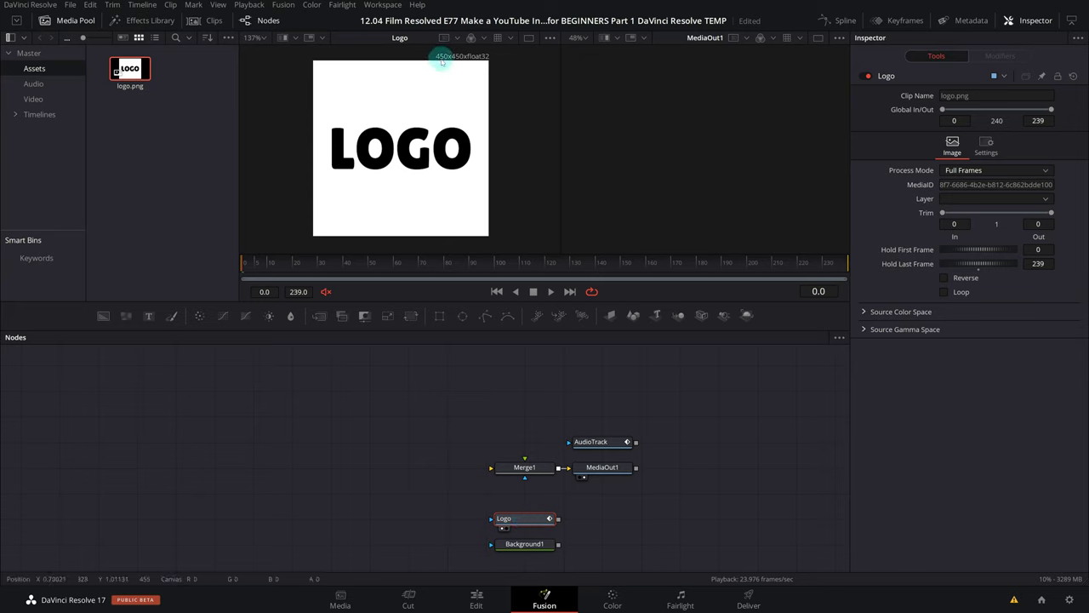
left_click_drag(558, 520, 493, 469)
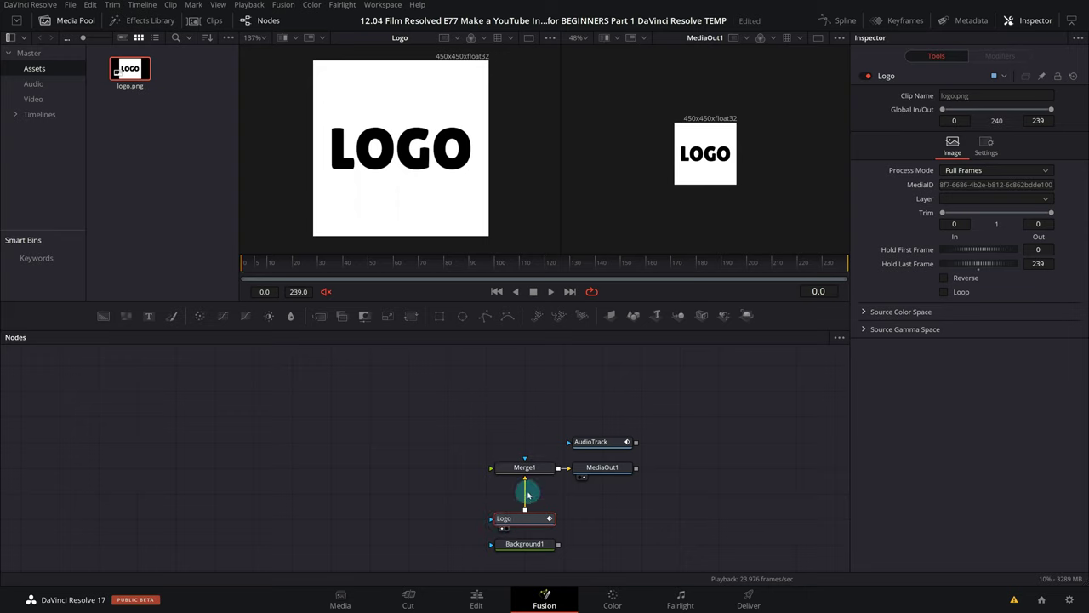
mouse_move(525, 486)
left_mouse_down()
mouse_move(529, 521)
mouse_move(374, 444)
left_mouse_up()
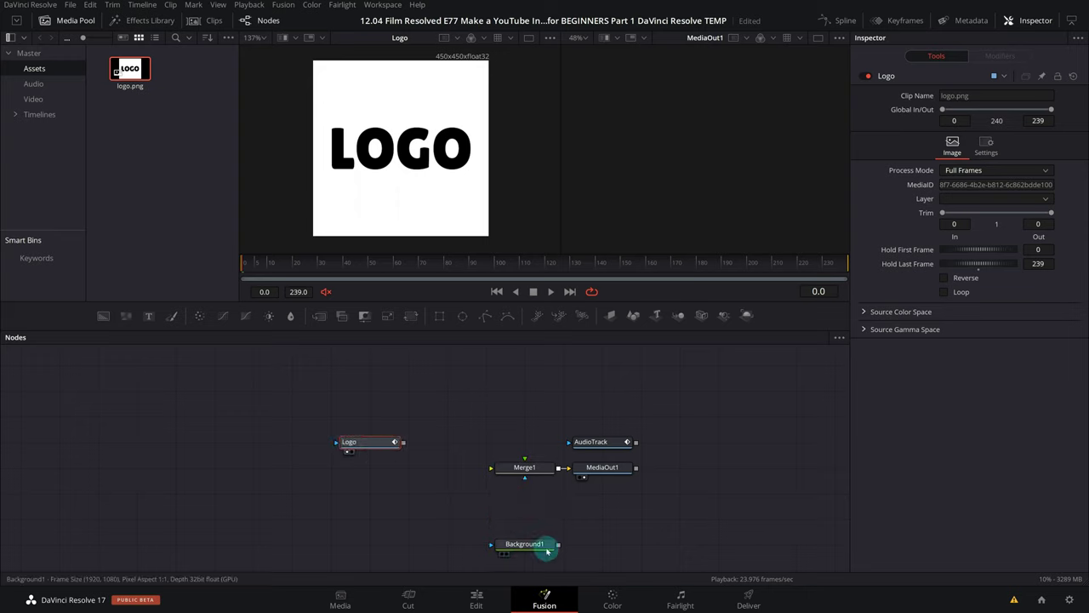
Step: Connect Background1 to Merge1's background and Logo to its foreground, tucking Background1 under Merge1
left_click_drag(559, 544, 495, 464)
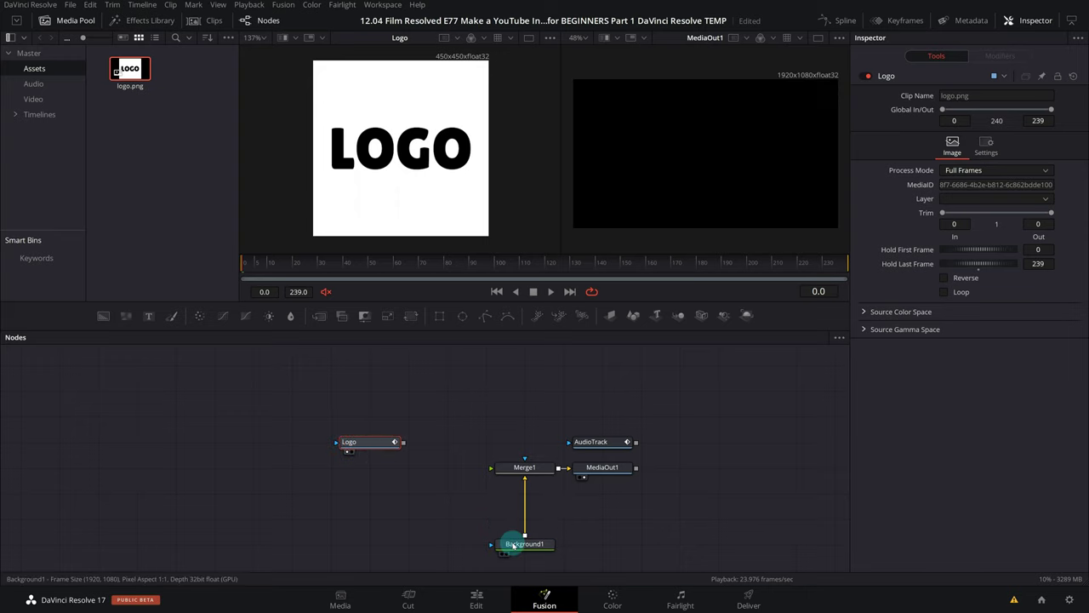
left_click_drag(517, 538, 518, 513)
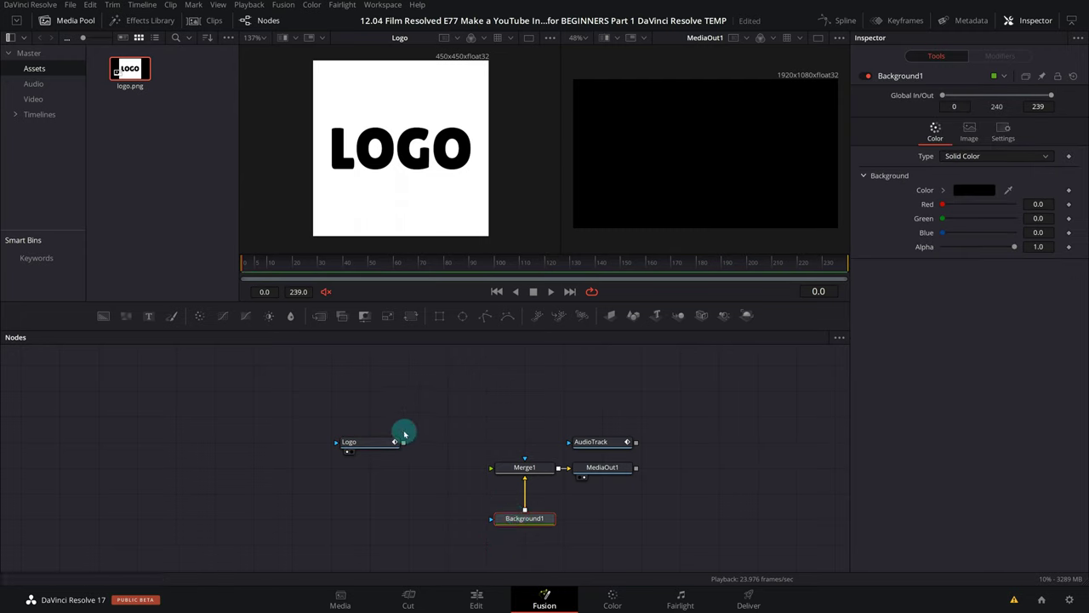
left_click_drag(403, 441, 508, 471)
left_click_drag(379, 444, 379, 469)
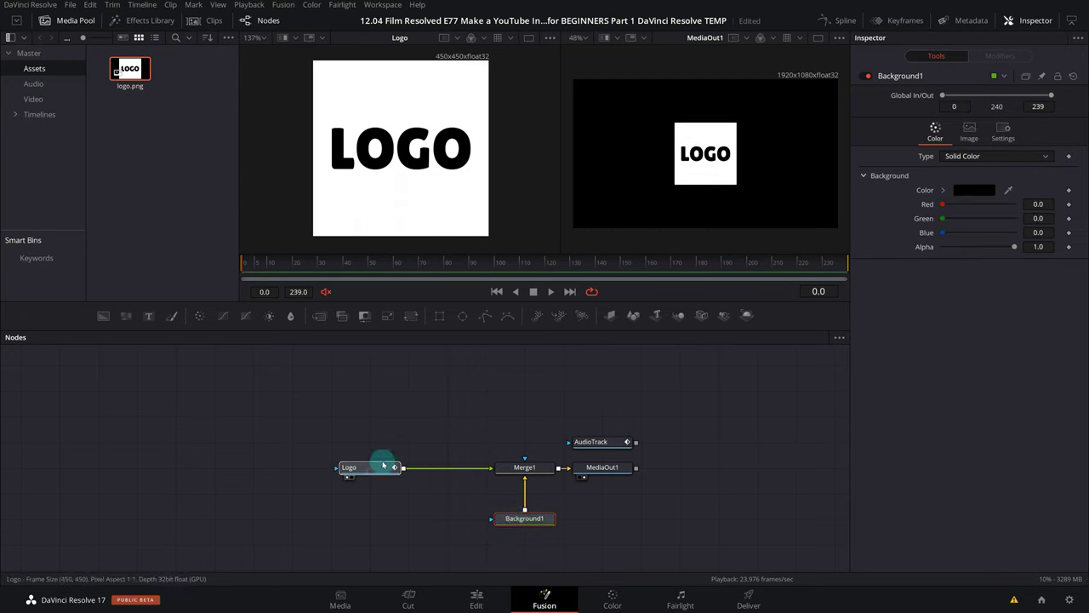
left_click_drag(521, 527, 521, 502)
left_click(521, 502)
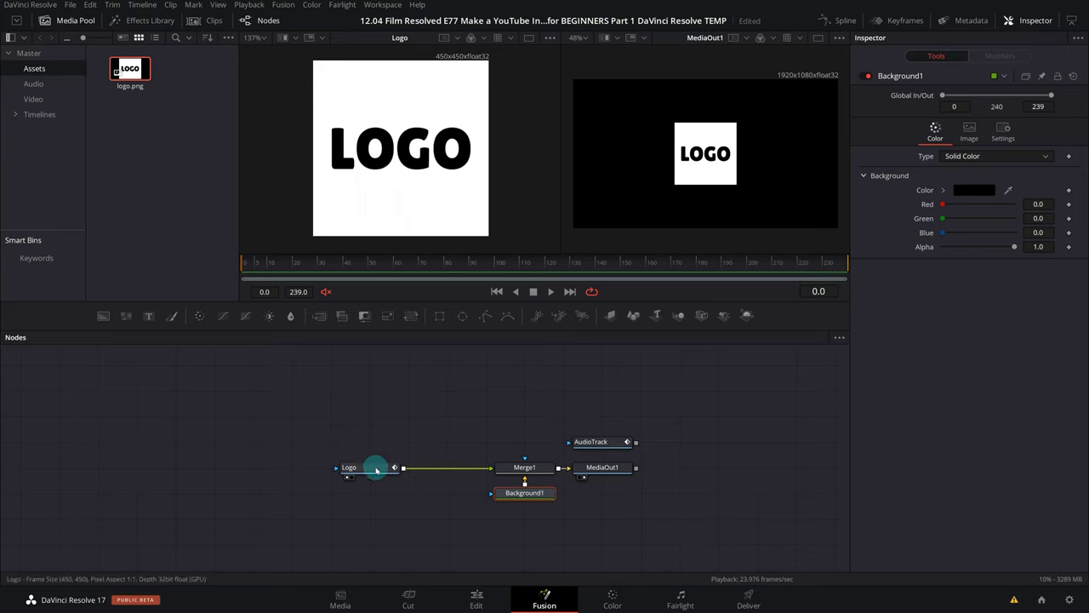
Step: Delete the Logo node and select Background1
left_click(376, 469)
key("Delete")
left_click(510, 495)
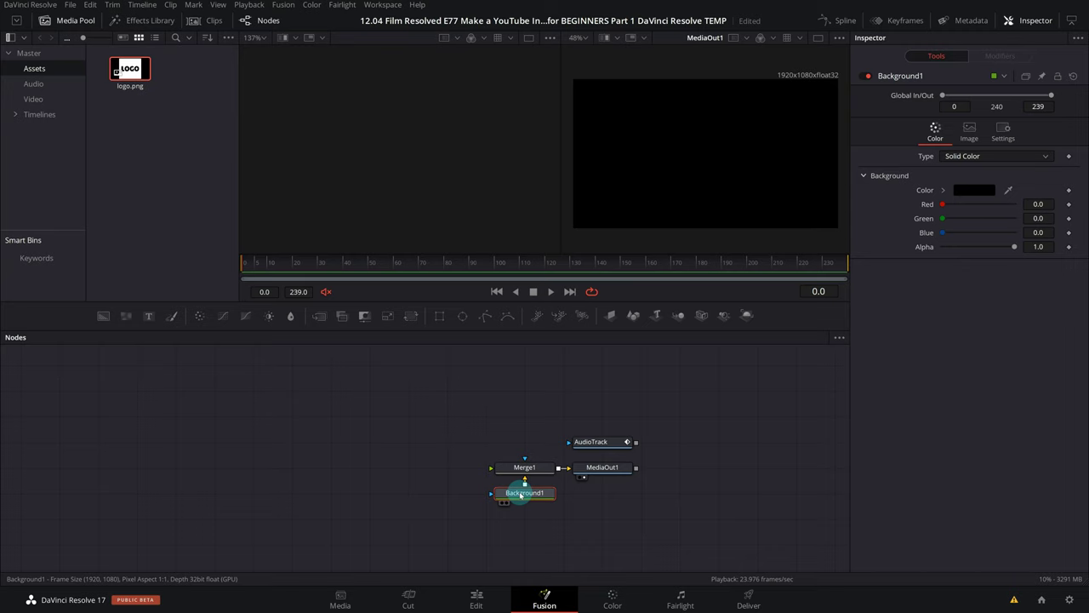
Step: Rename the Background1 node to Res_Pres
key("F2")
type("Re")
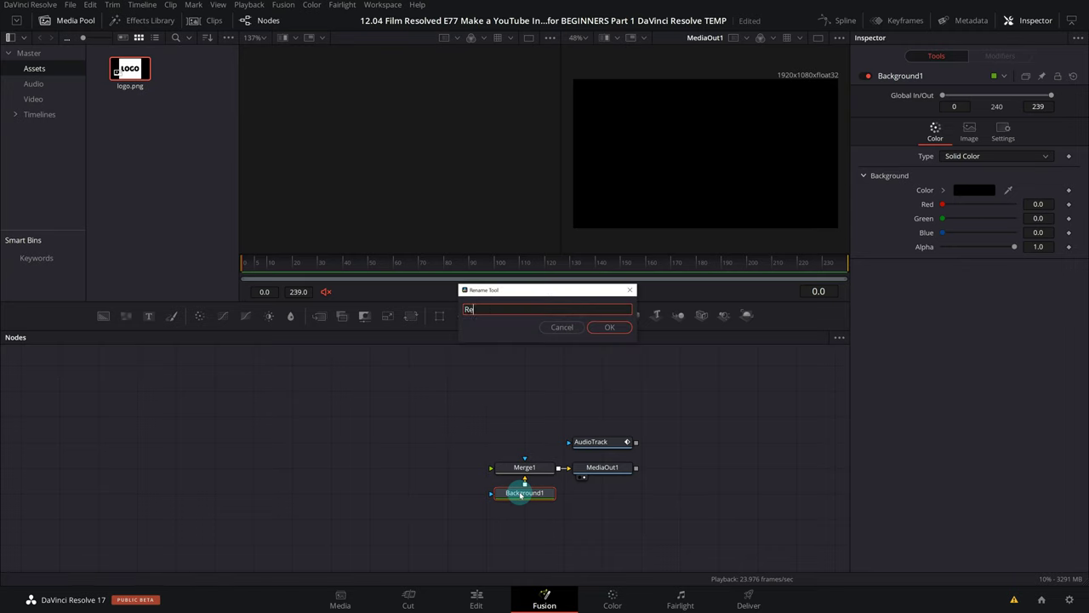
type("s_Pres")
key("Return")
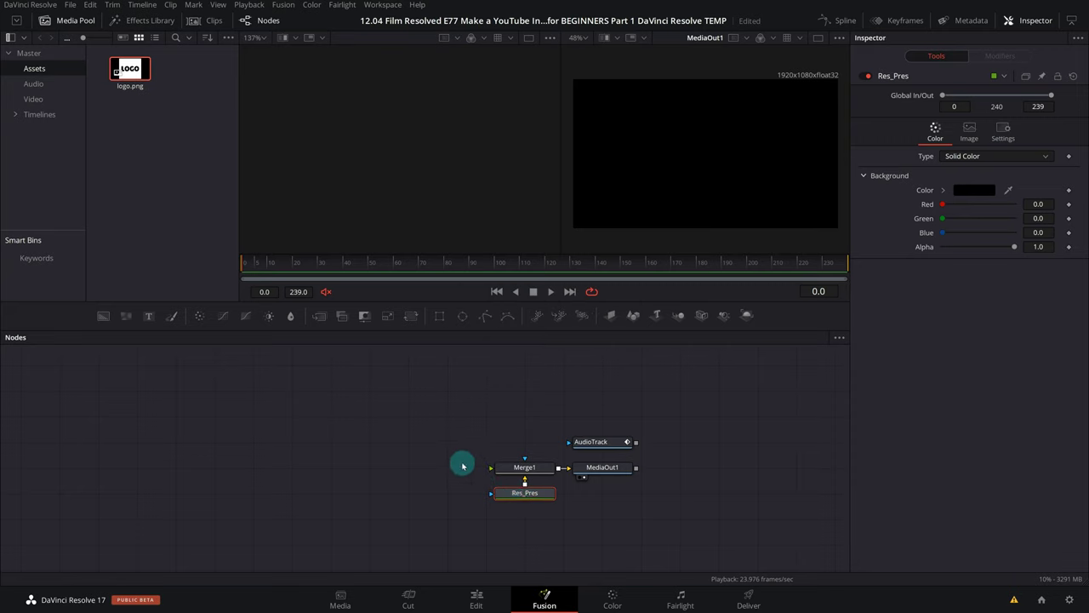
Step: Select Merge1, Res_Pres and MediaOut1, then end with only Res_Pres selected
left_click_drag(462, 463, 544, 500)
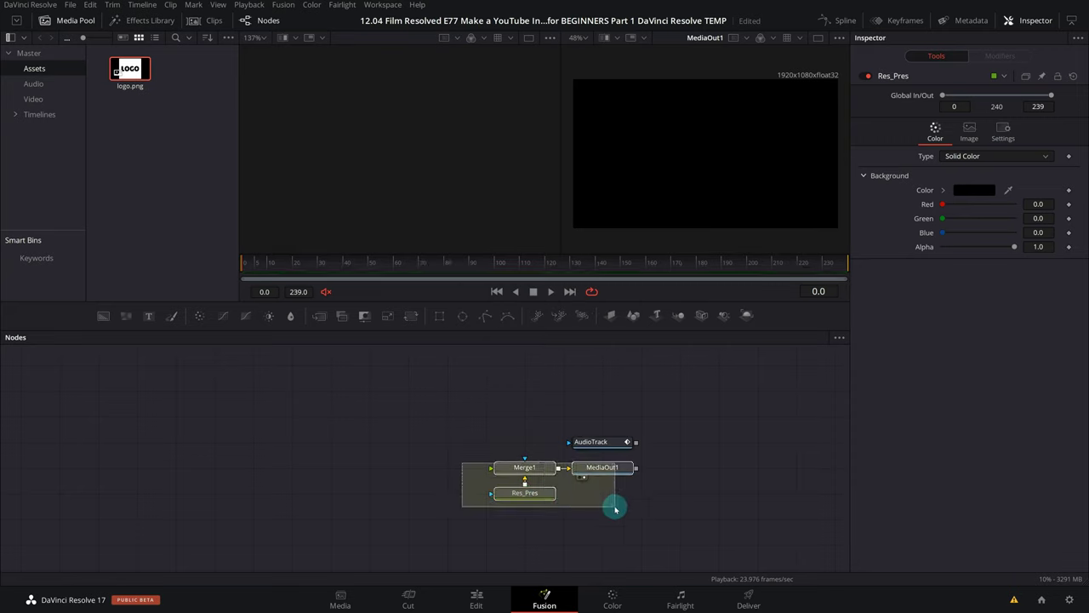
left_click_drag(544, 500, 622, 510)
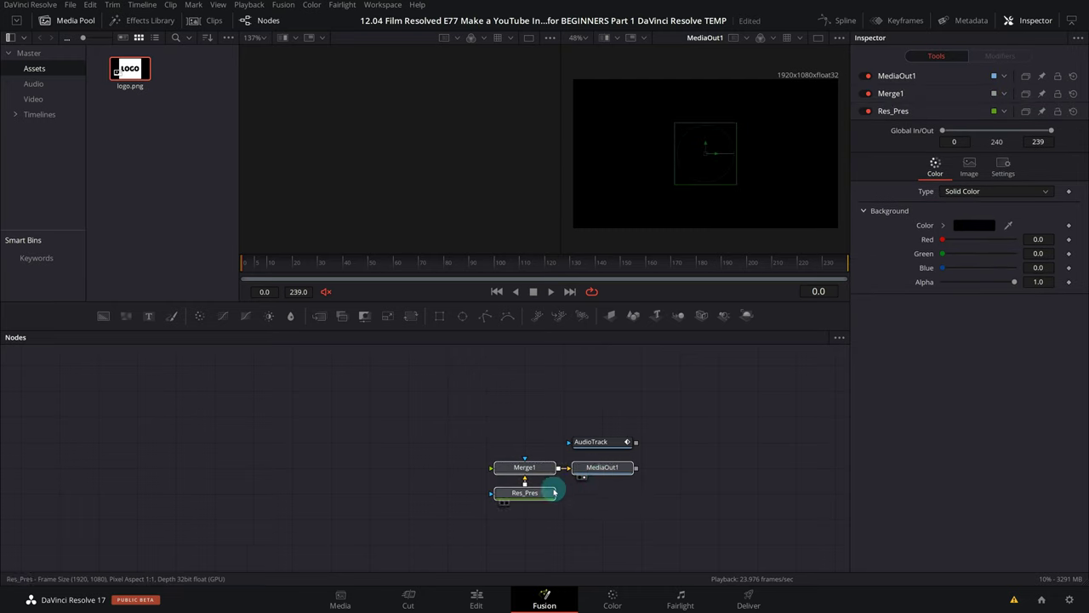
mouse_move(554, 492)
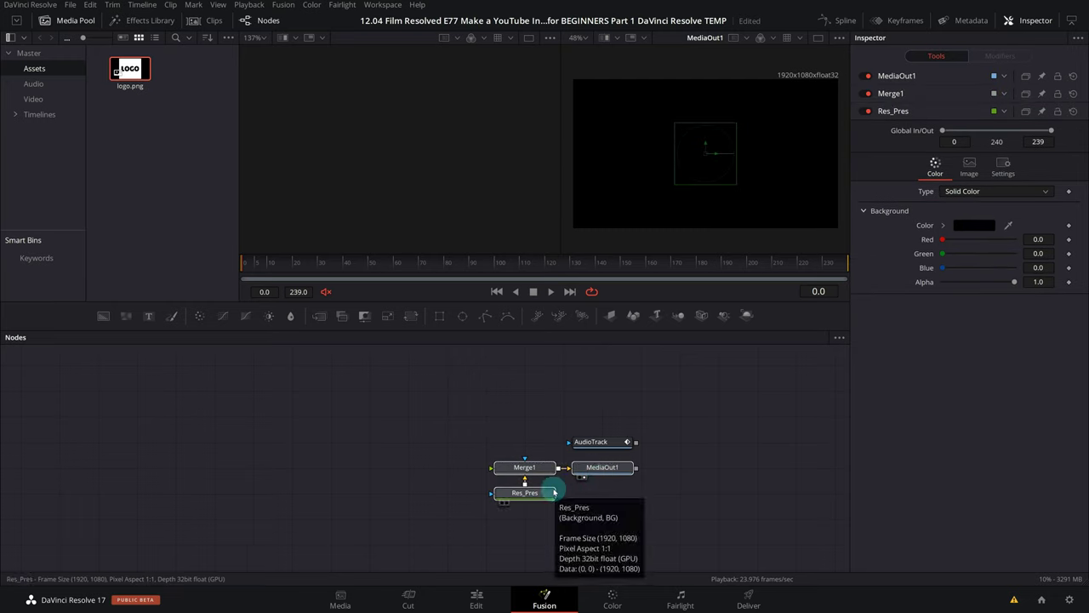
left_click(602, 469)
left_click(602, 517)
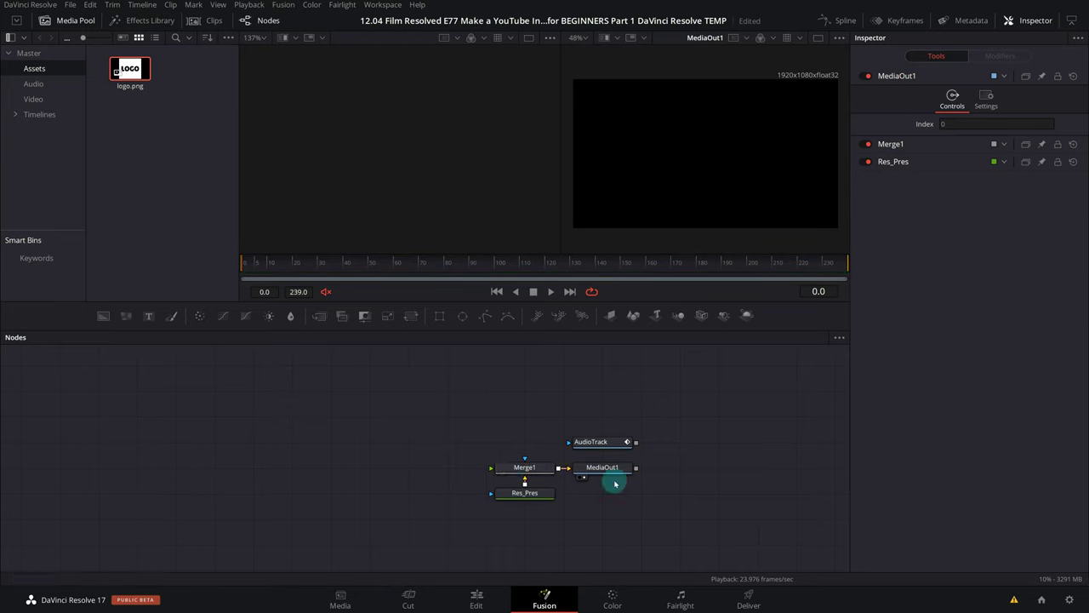
left_click(536, 498)
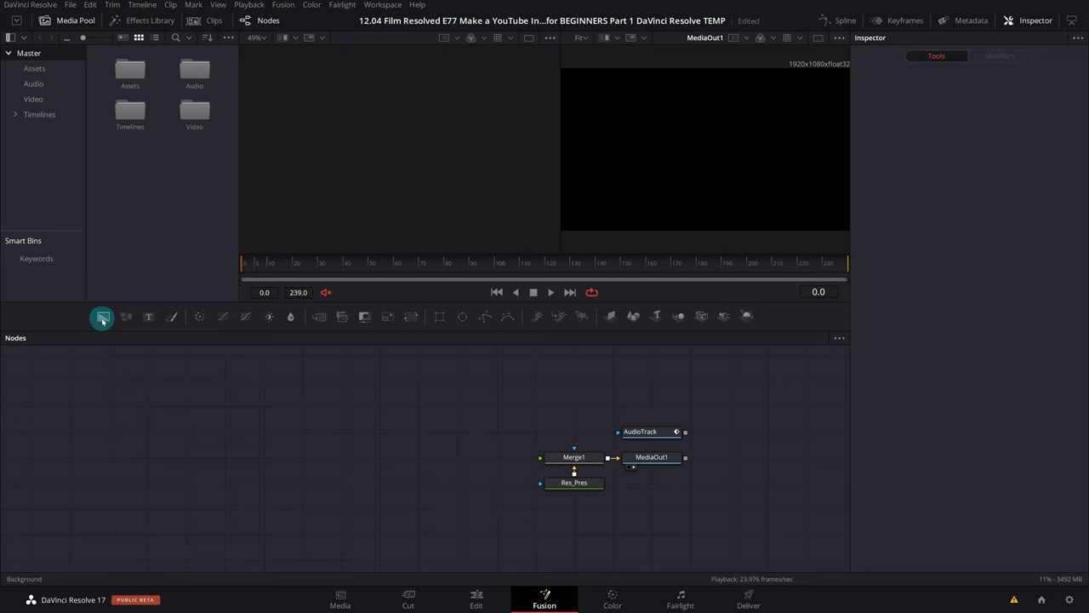
Step: Add a new Background node named Light_Green and move it up in the graph
left_click_drag(102, 318, 332, 454)
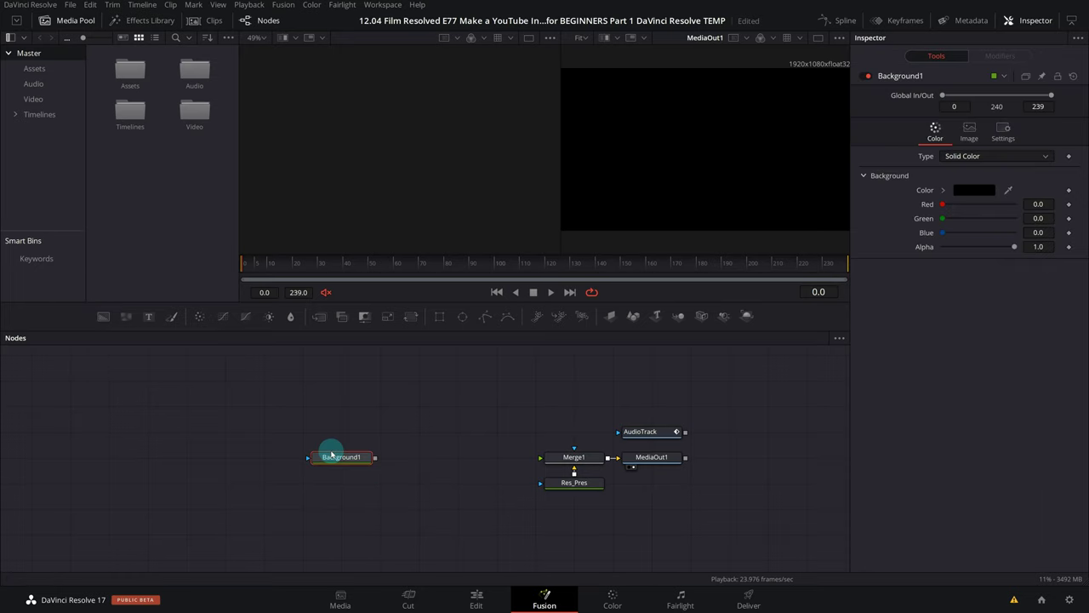
key("F2")
type("Light_Green")
key("Return")
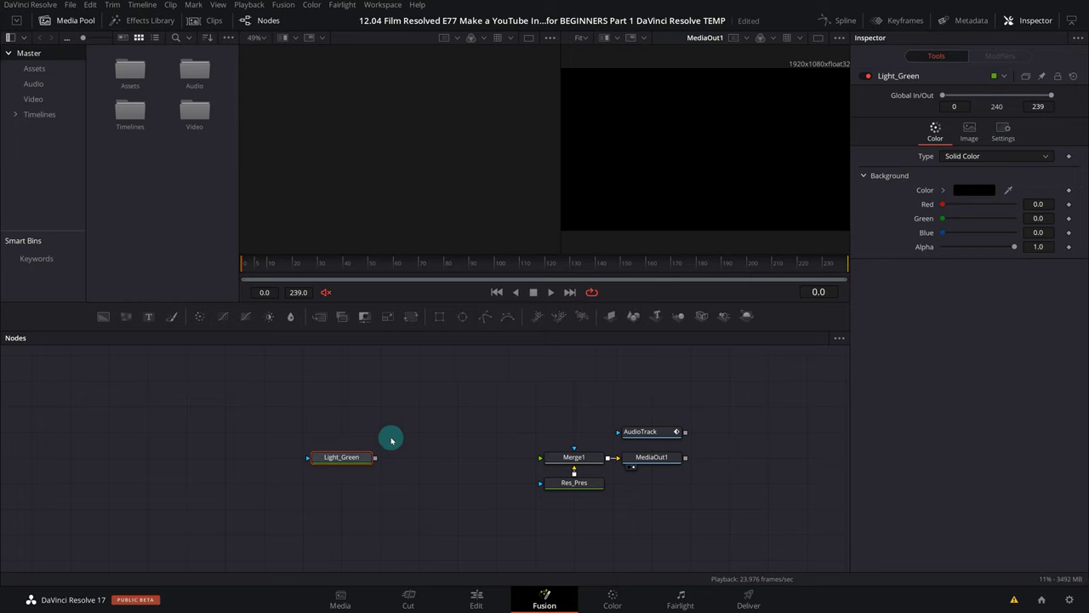
left_click_drag(353, 457, 353, 432)
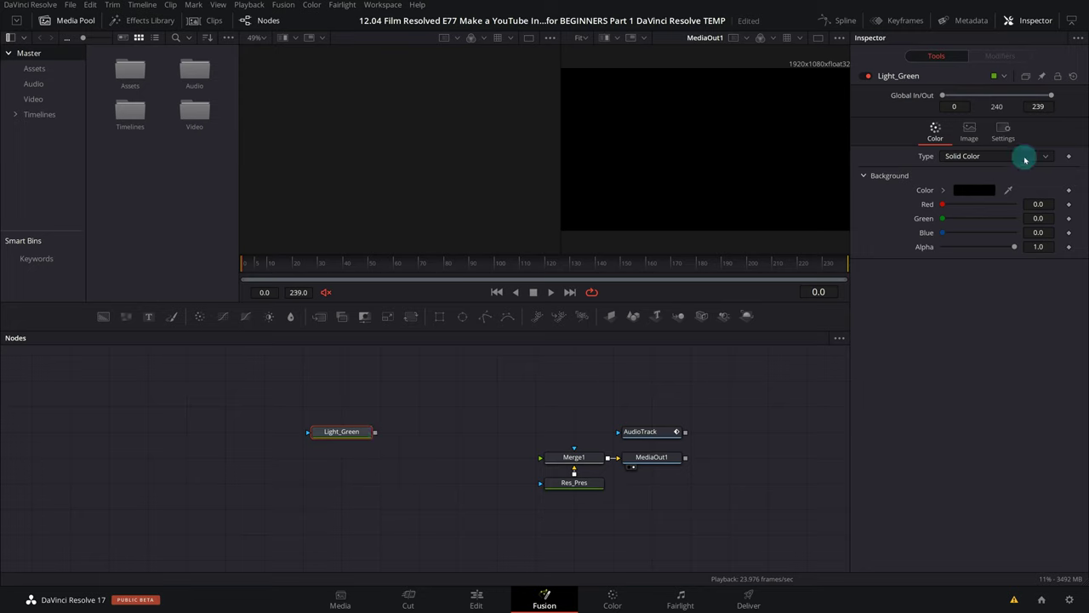
Step: Colour Light_Green with Hue 100, Sat 255, Val 255 and view it in the left viewer
left_click(967, 190)
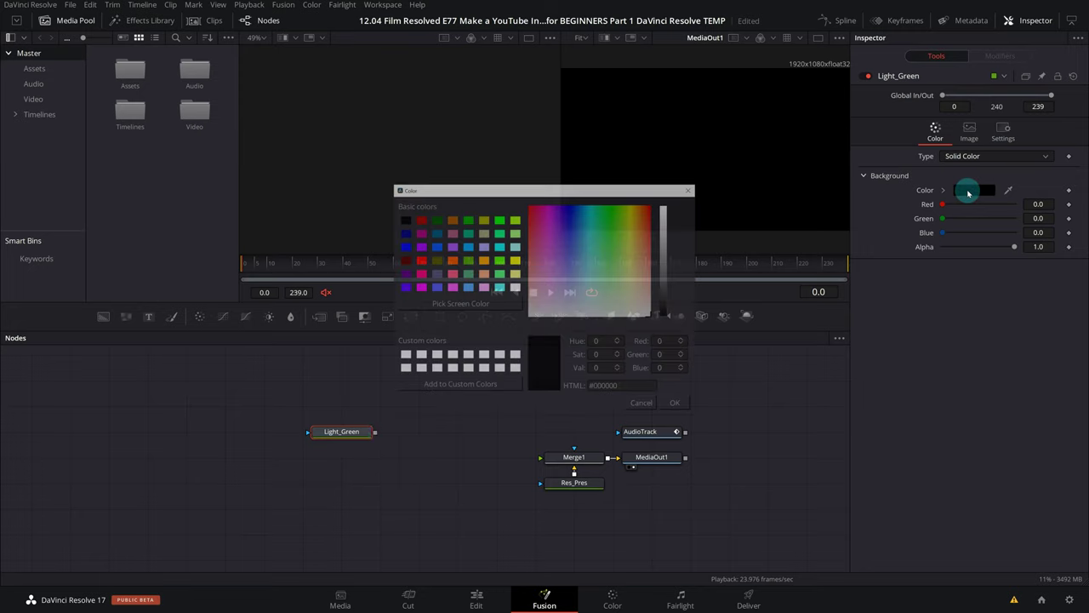
left_click(606, 341)
type("100")
double_click(601, 354)
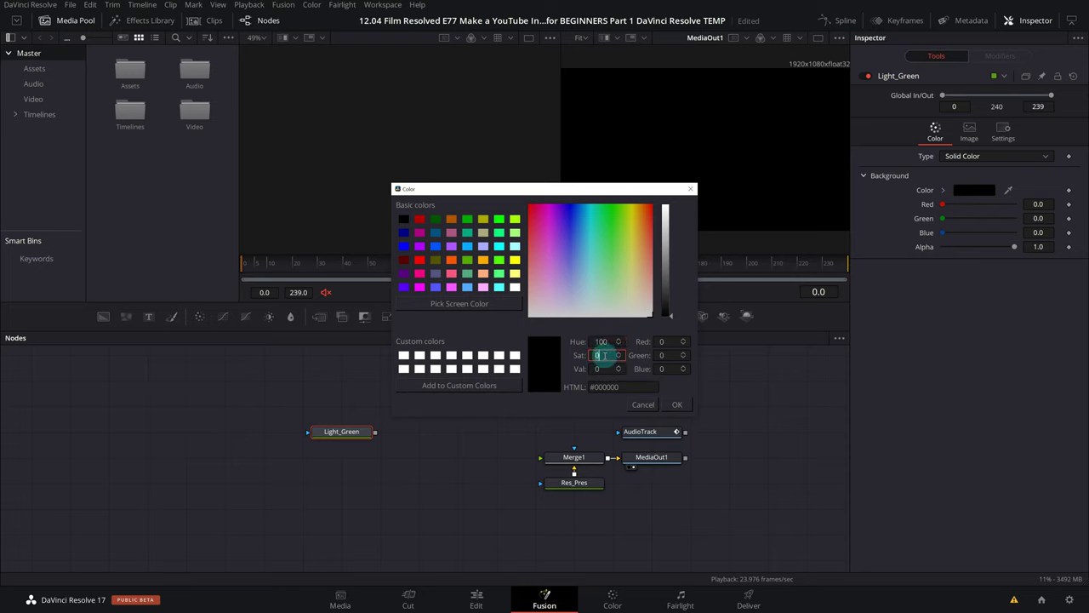
type("255")
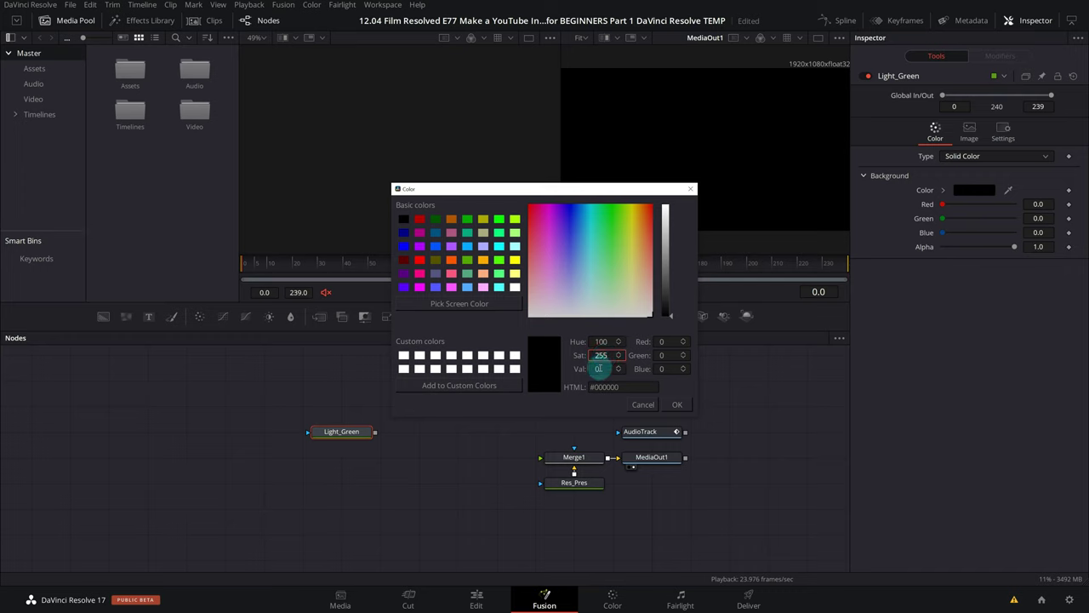
double_click(598, 368)
type("255")
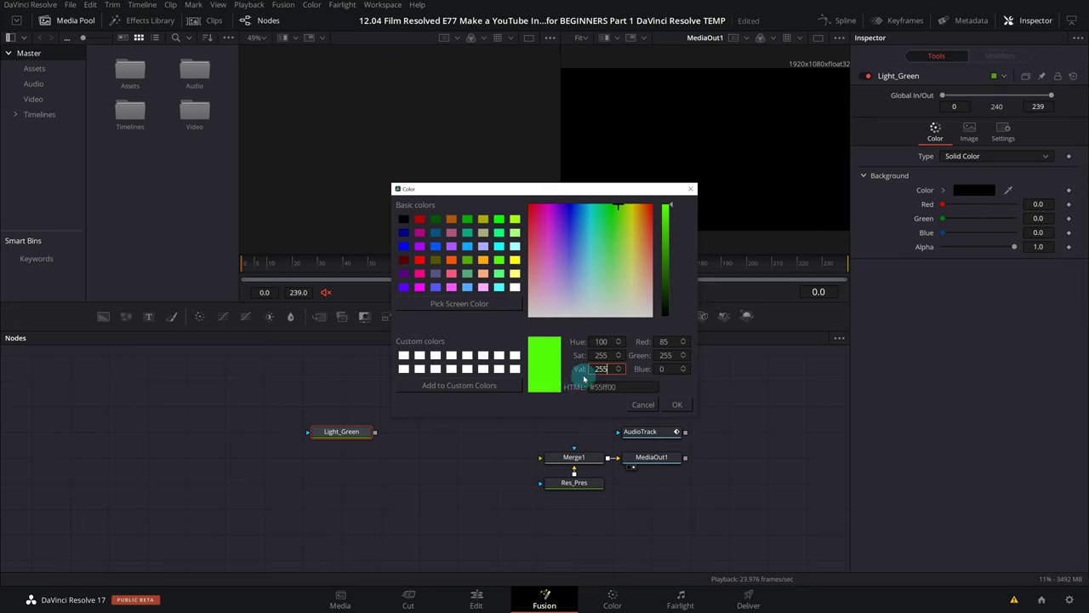
left_click(676, 405)
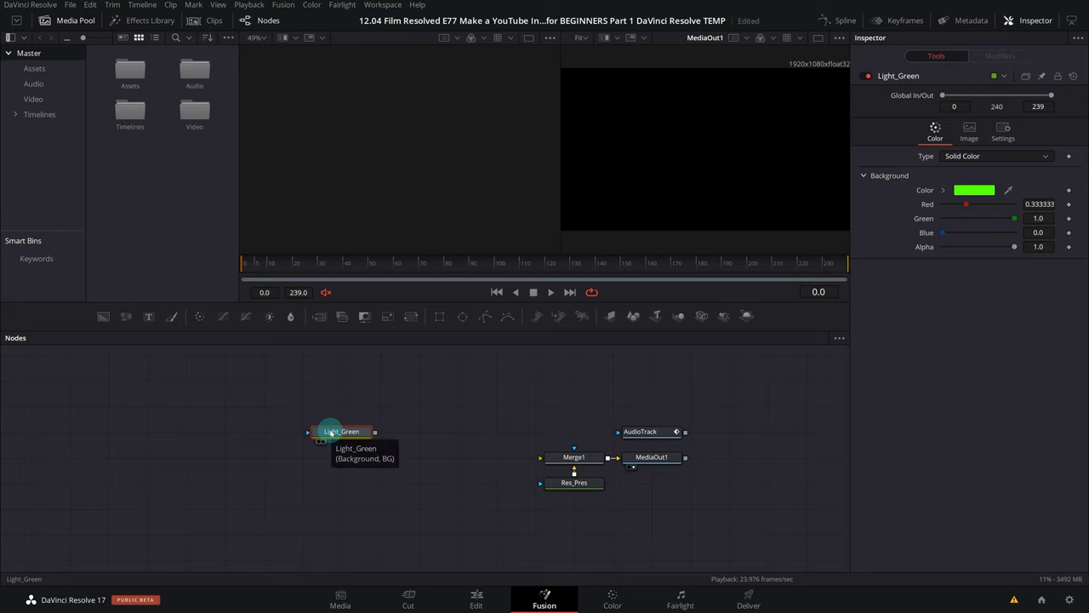
key("1")
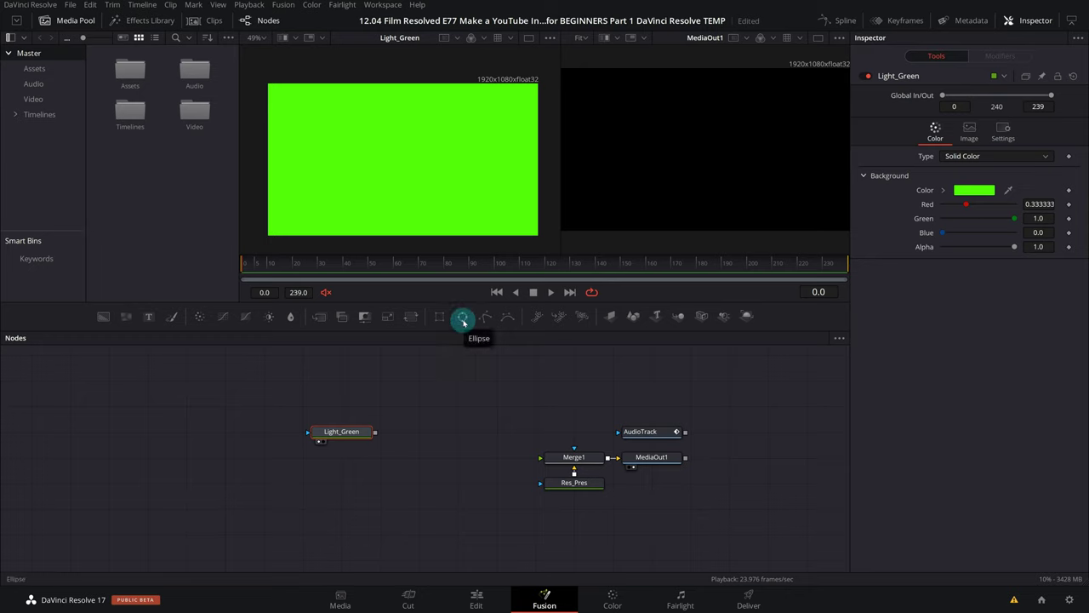
Step: Add an Ellipse1 node and connect it to Light_Green's effect-mask input
left_click_drag(462, 318, 288, 440)
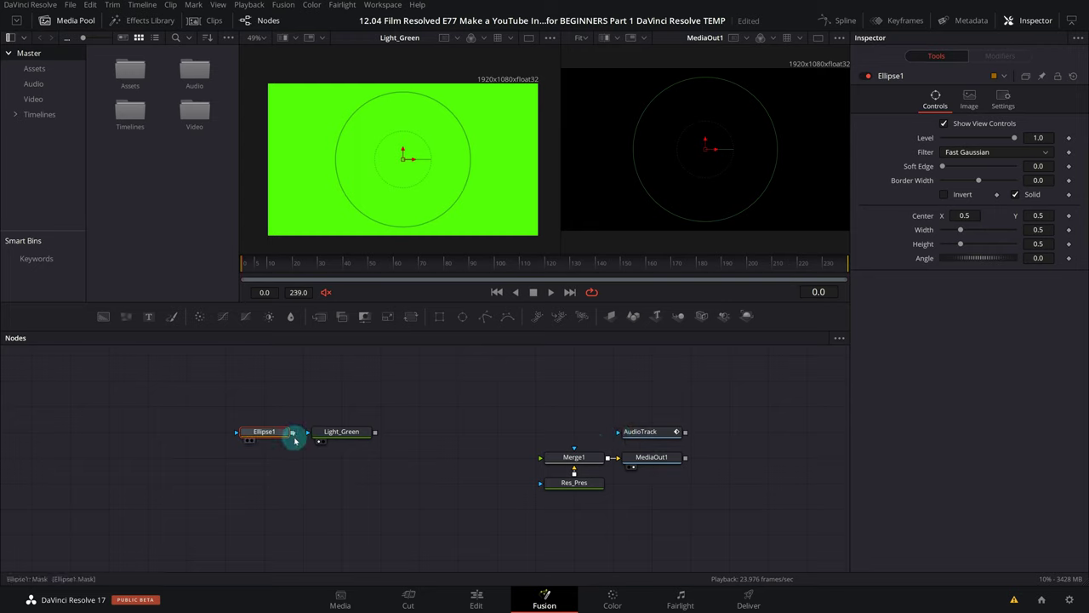
left_click_drag(292, 436, 308, 435)
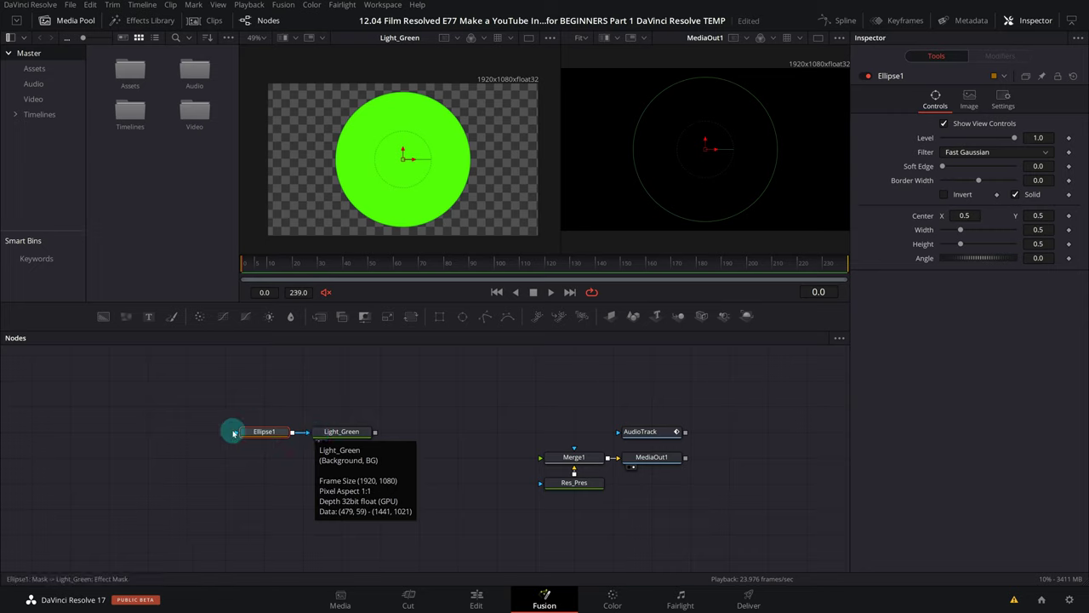
Step: Set Ellipse1 to width 1.0, height 0.561 and soft edge 0.2
left_click(264, 433)
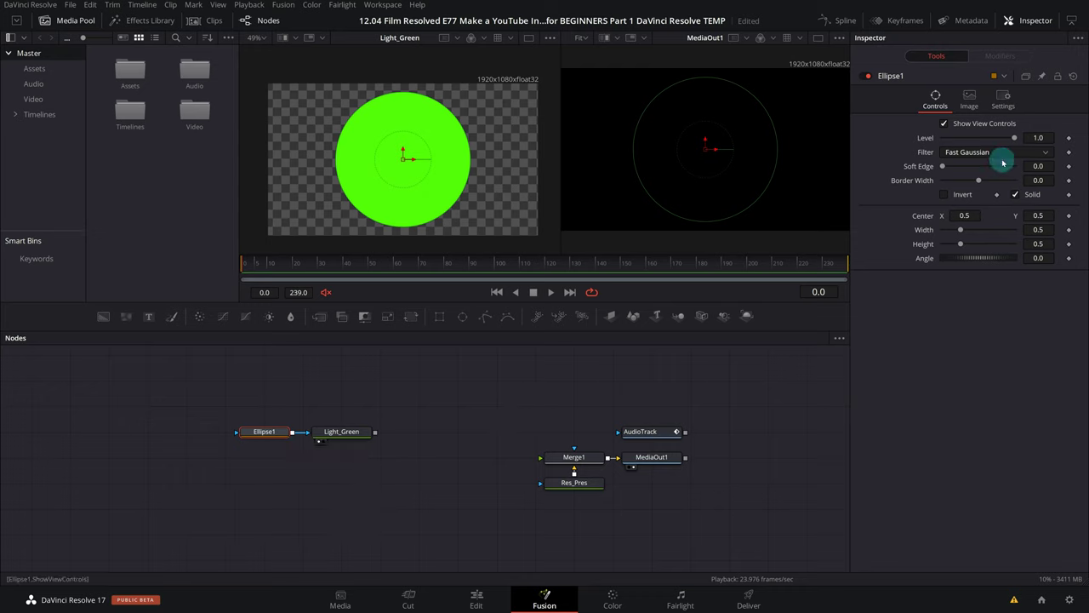
left_click(1038, 230)
type("1")
key("Tab")
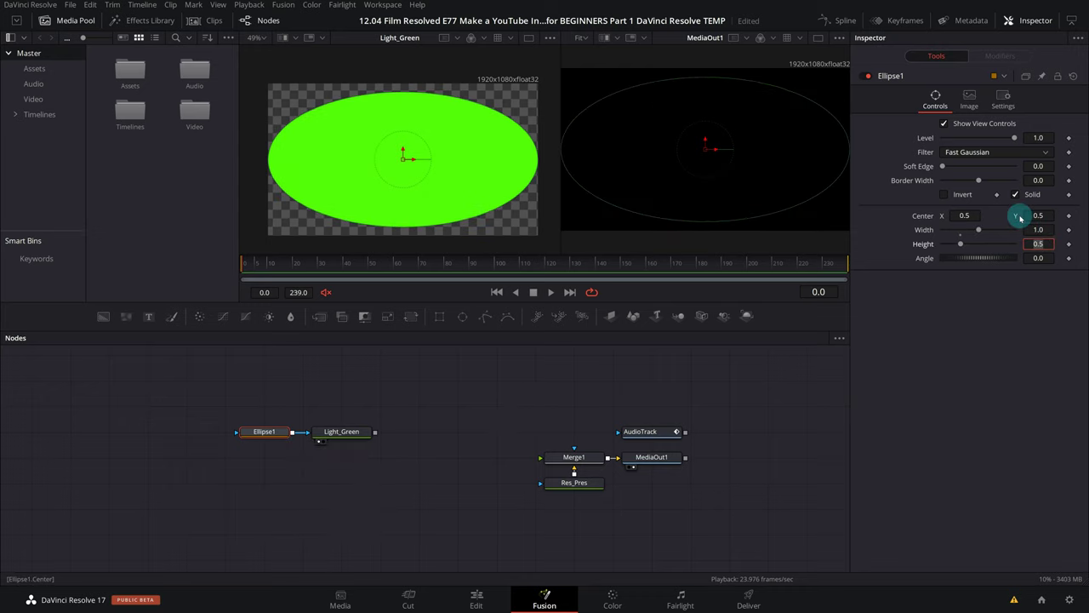
left_click(1038, 244)
type("57")
key("Return")
left_click(1038, 243)
type("0.561")
key("Return")
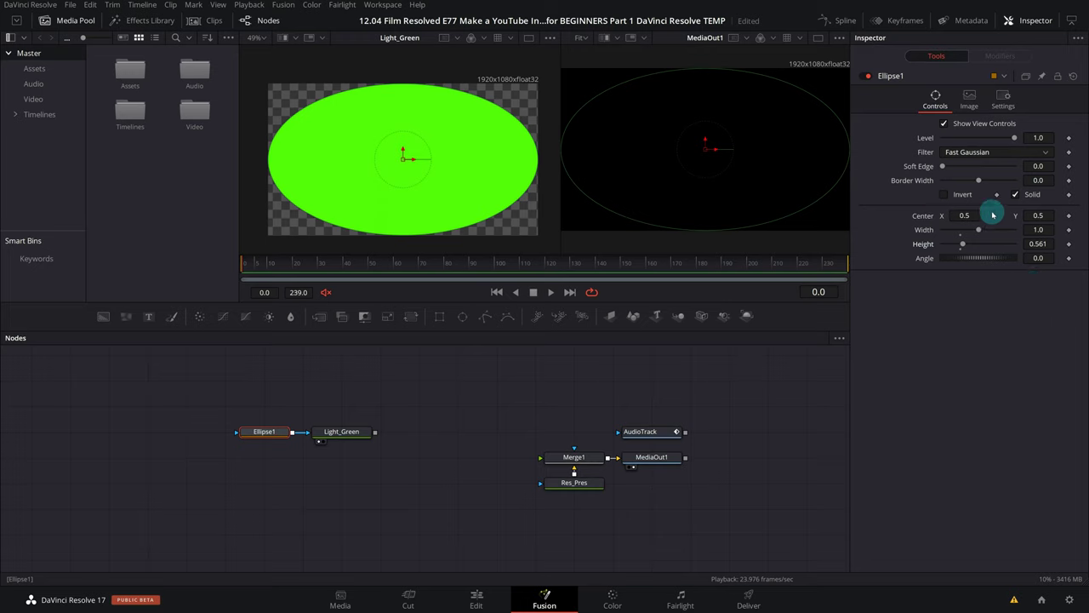
left_click_drag(943, 166, 1047, 166)
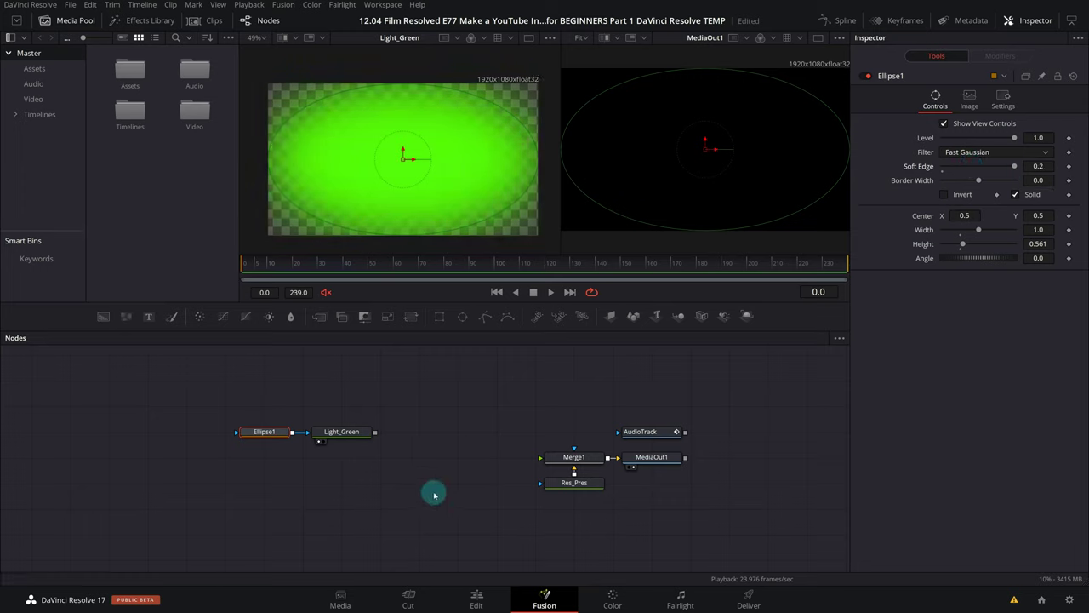
left_click(337, 436)
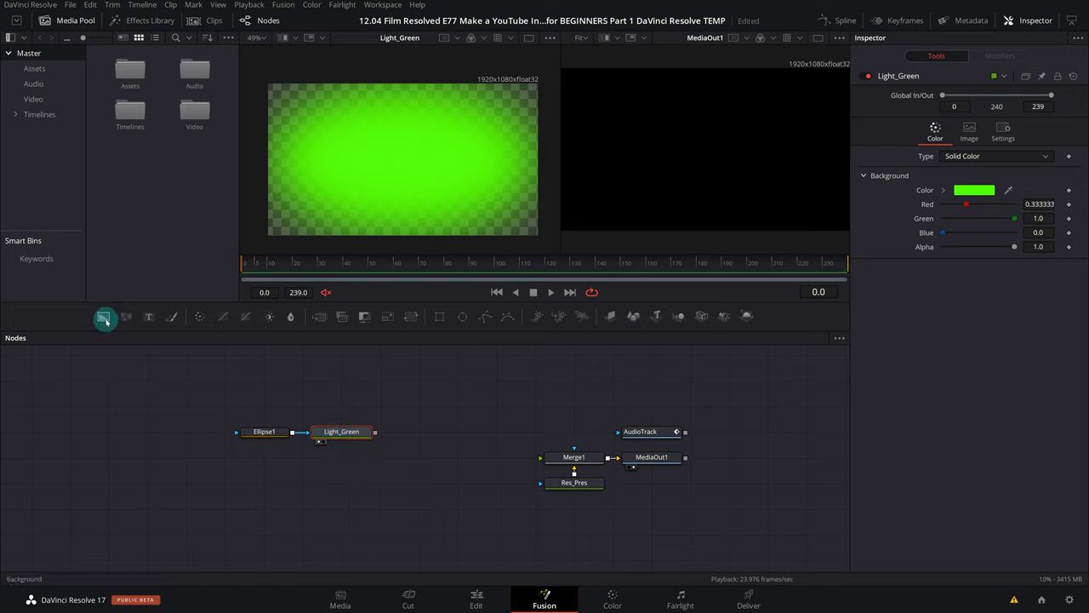
Step: Add a new Background node and rename it Dark_Green
left_click_drag(105, 334, 340, 486)
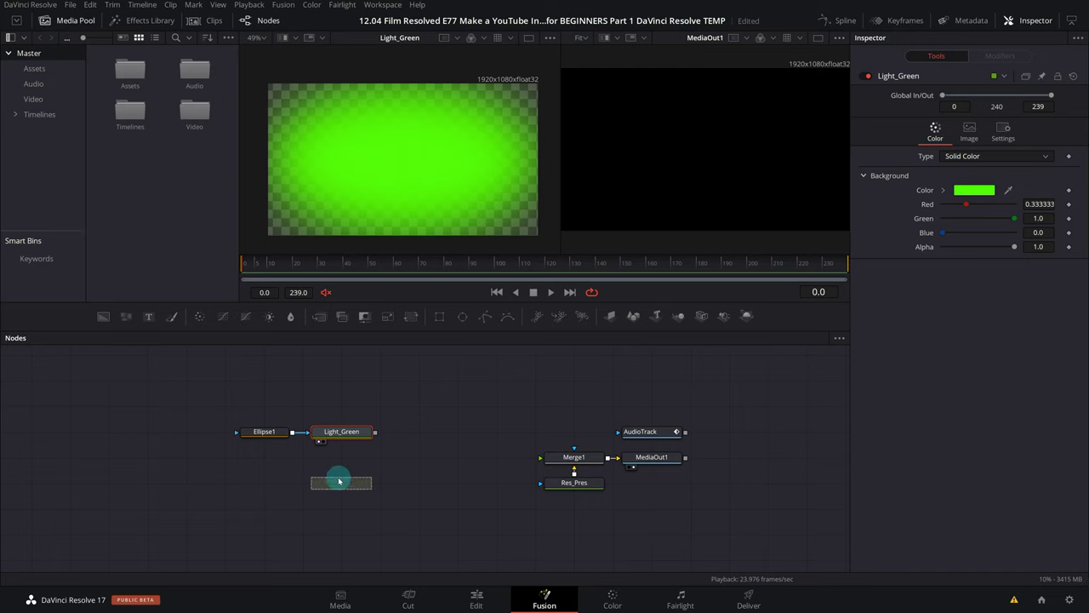
key("F2")
type("Dark_Green")
key("Return")
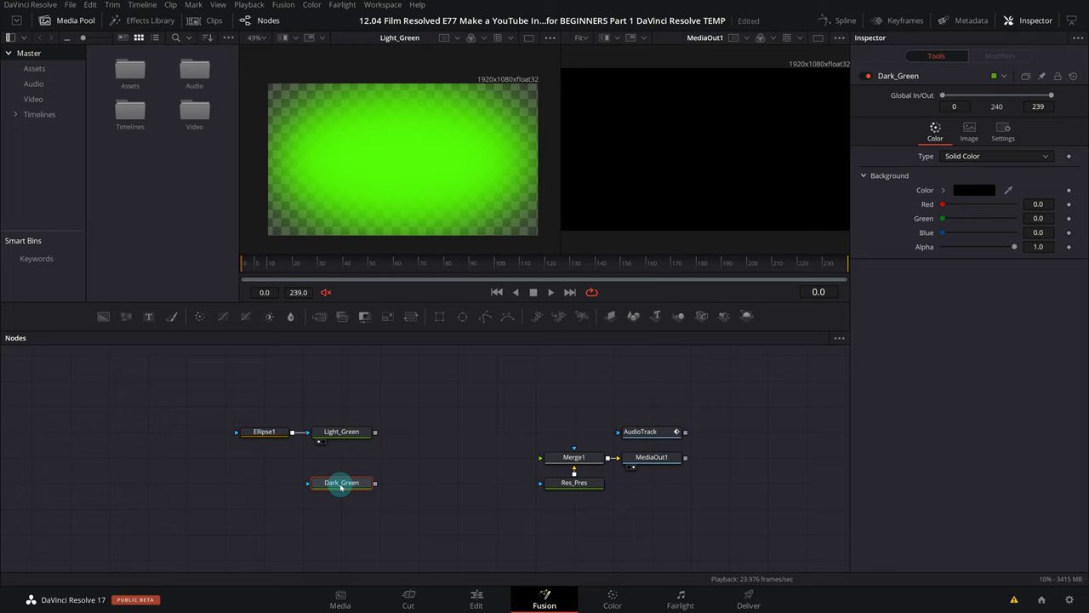
Step: View Dark_Green and colour it Hue 100, Sat 255, Val 125 (#297d00)
key("1")
left_click(974, 189)
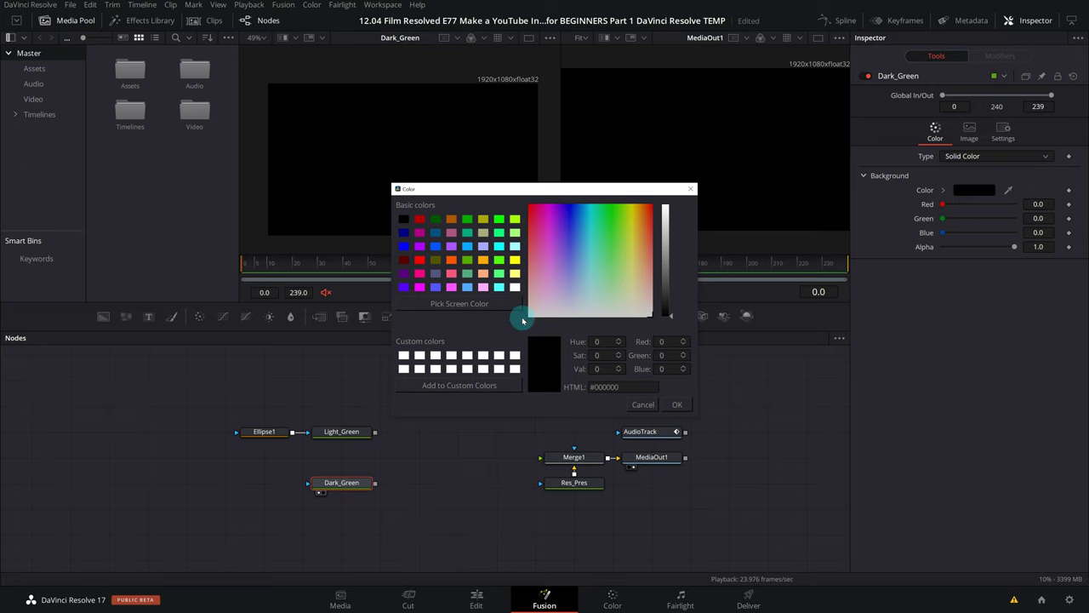
double_click(597, 340)
type("100")
double_click(608, 356)
type("20")
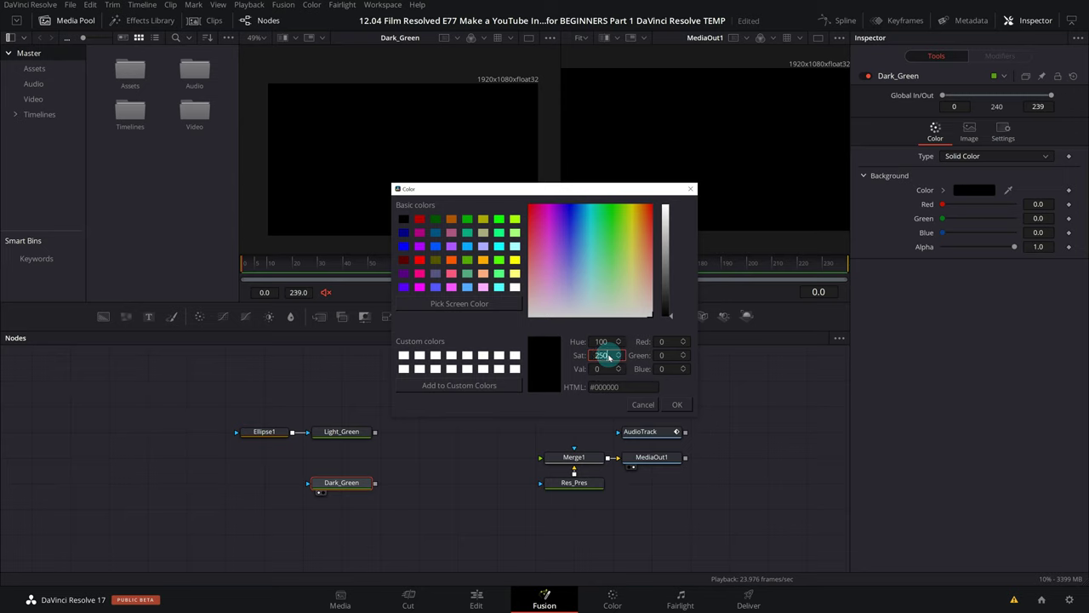
double_click(600, 368)
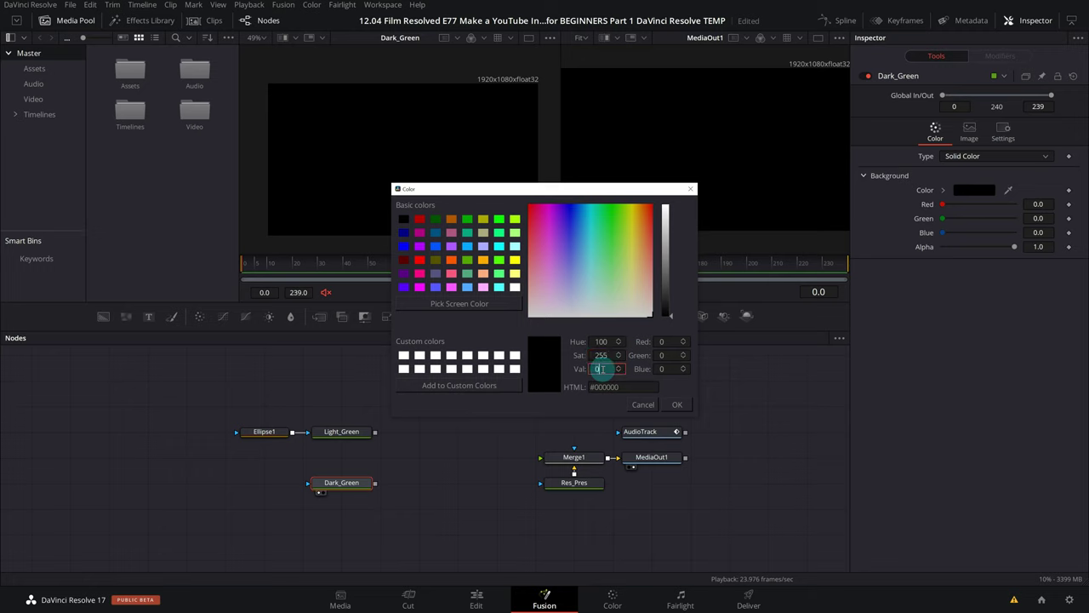
type("125")
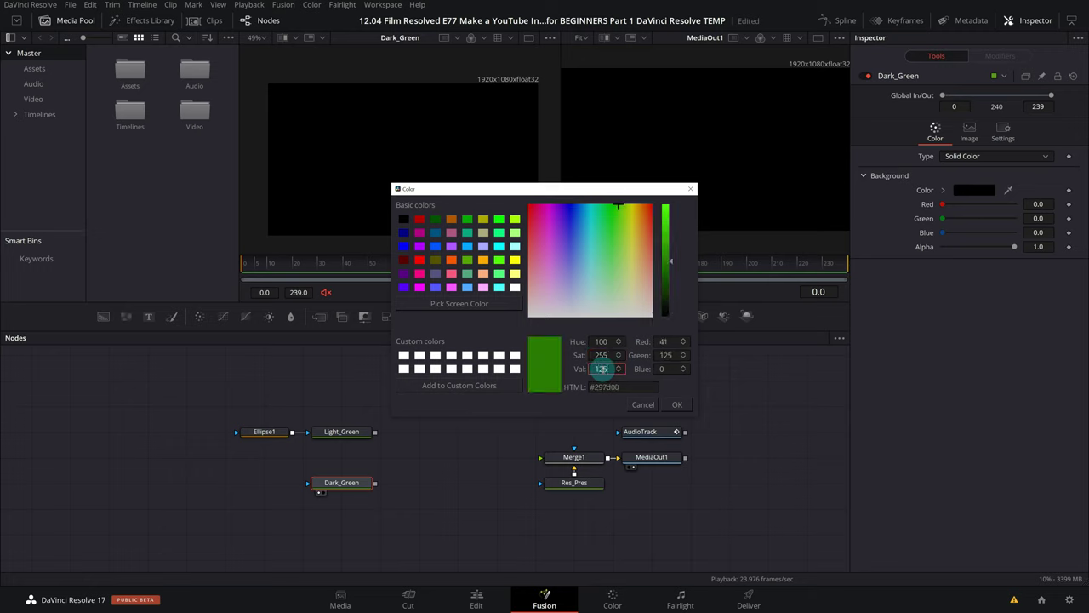
left_click(678, 406)
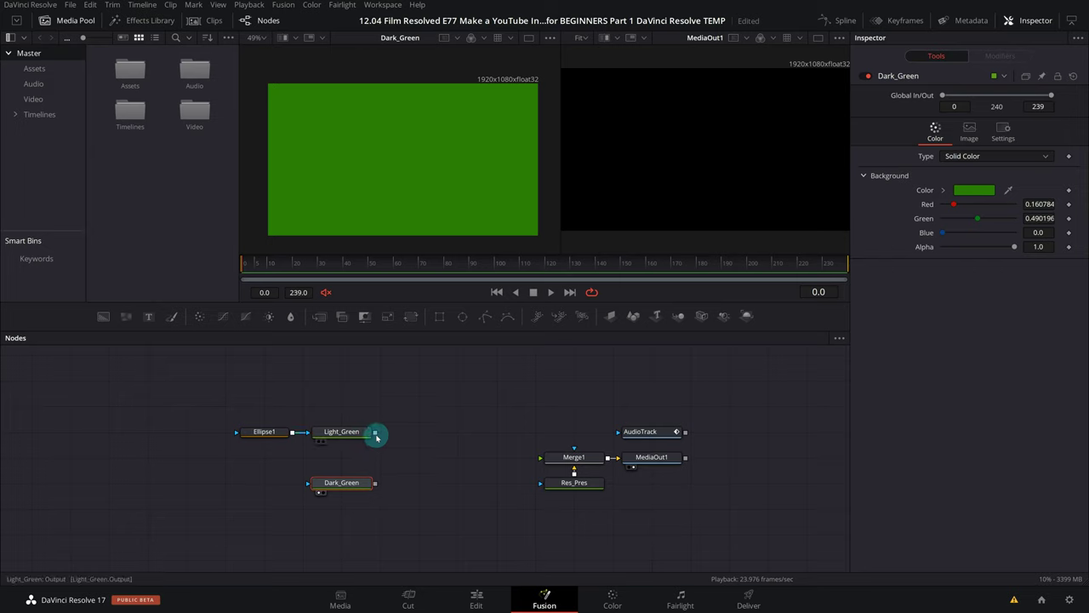
Step: Merge Light_Green over Dark_Green to create Merge2, redoing the first attempt
left_click_drag(376, 432, 466, 428)
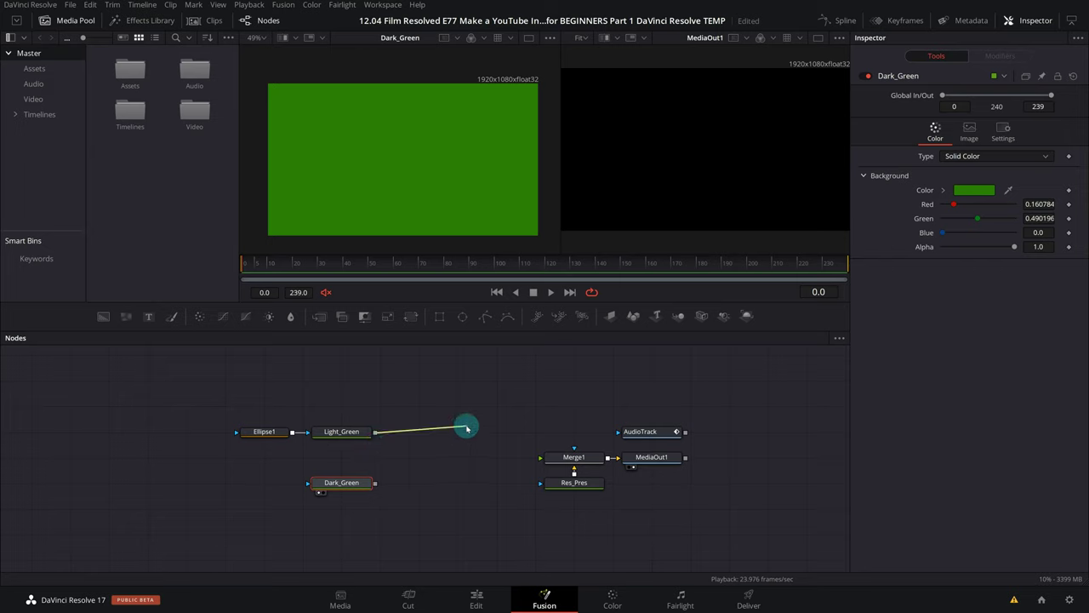
left_click_drag(466, 428, 468, 429)
mouse_move(468, 429)
left_mouse_down()
mouse_move(377, 486)
mouse_move(417, 466)
left_mouse_up()
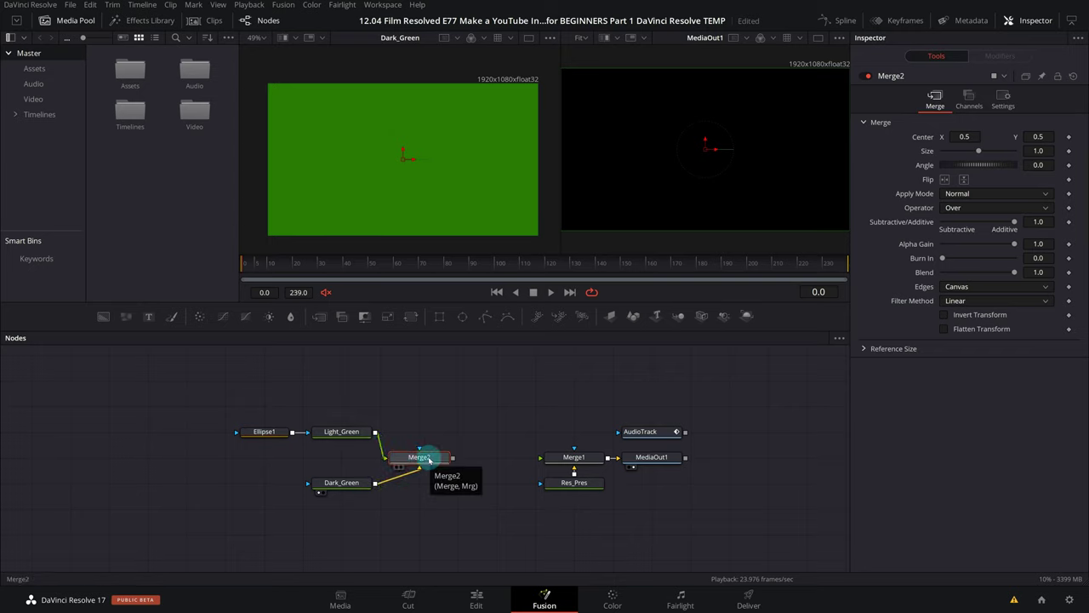
key("Delete")
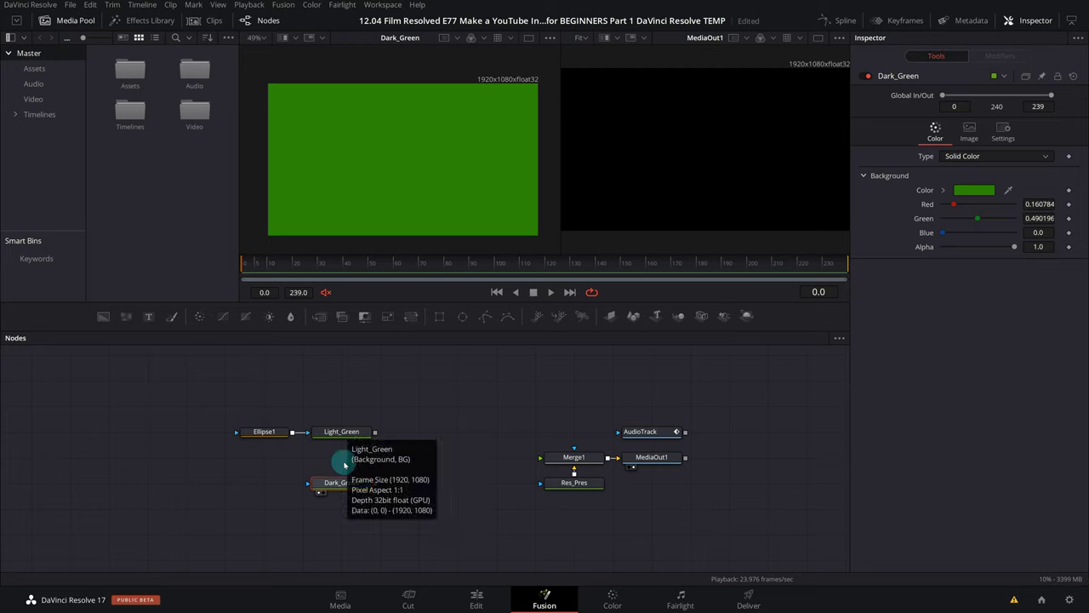
left_click_drag(375, 431, 459, 435)
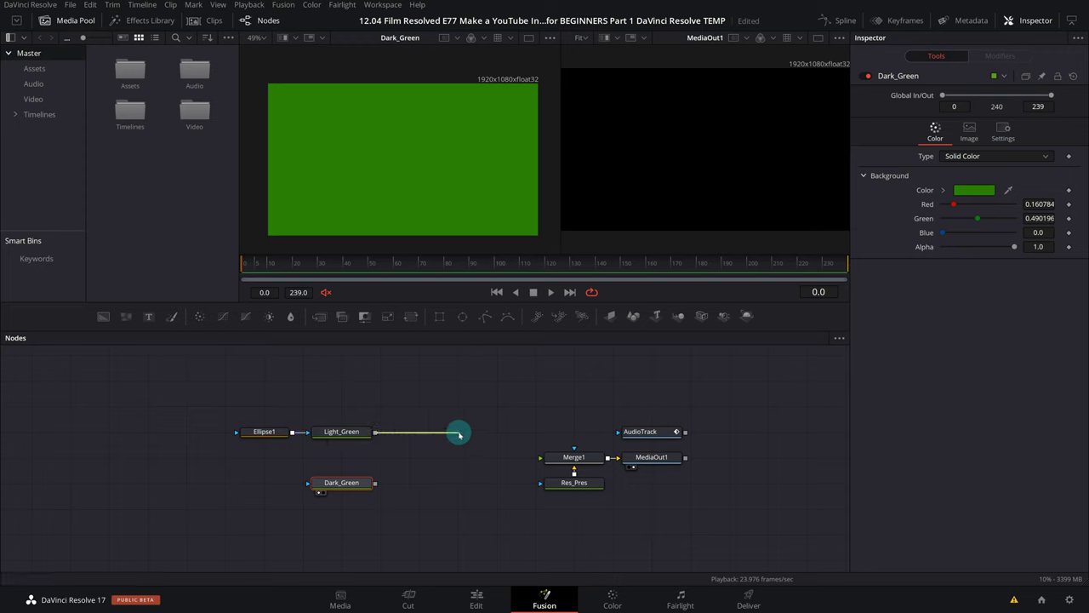
mouse_move(459, 434)
left_mouse_down()
mouse_move(377, 486)
mouse_move(413, 468)
left_mouse_up()
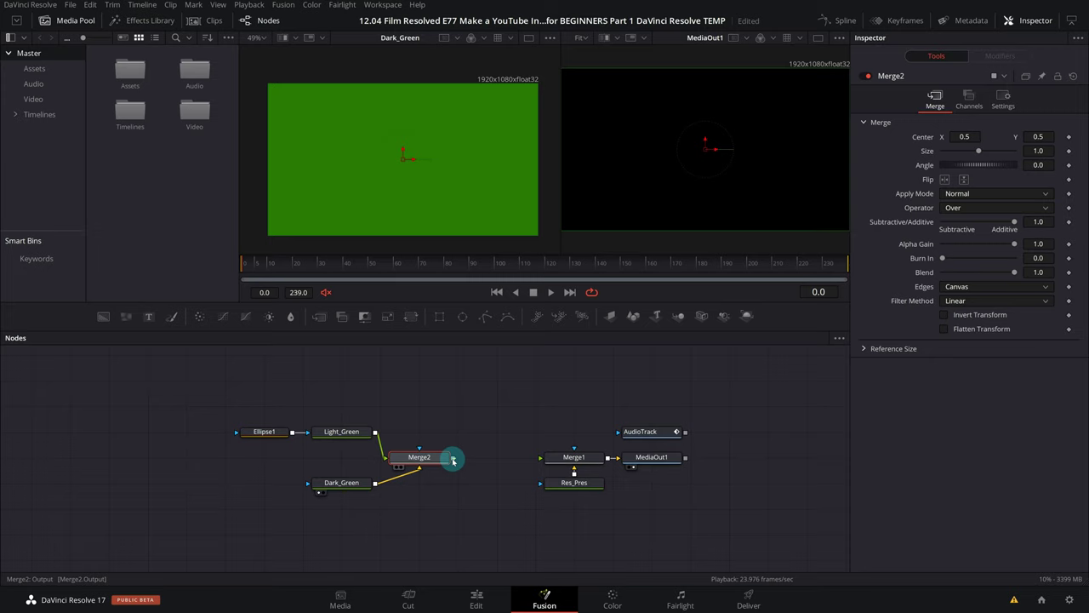
Step: Feed Merge2 into Merge1, arrange nodes around Merge2, and check Light_Green and Dark_Green in the viewer
left_click_drag(453, 460, 556, 461)
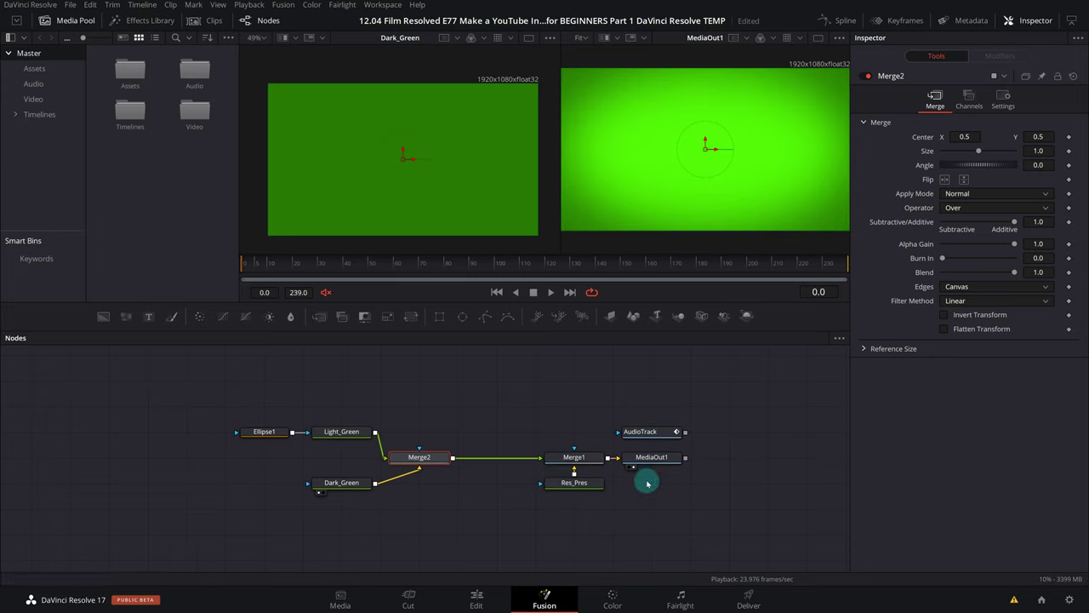
mouse_move(252, 415)
left_mouse_down()
mouse_move(328, 435)
mouse_move(405, 434)
left_mouse_up()
left_click_drag(338, 483, 415, 483)
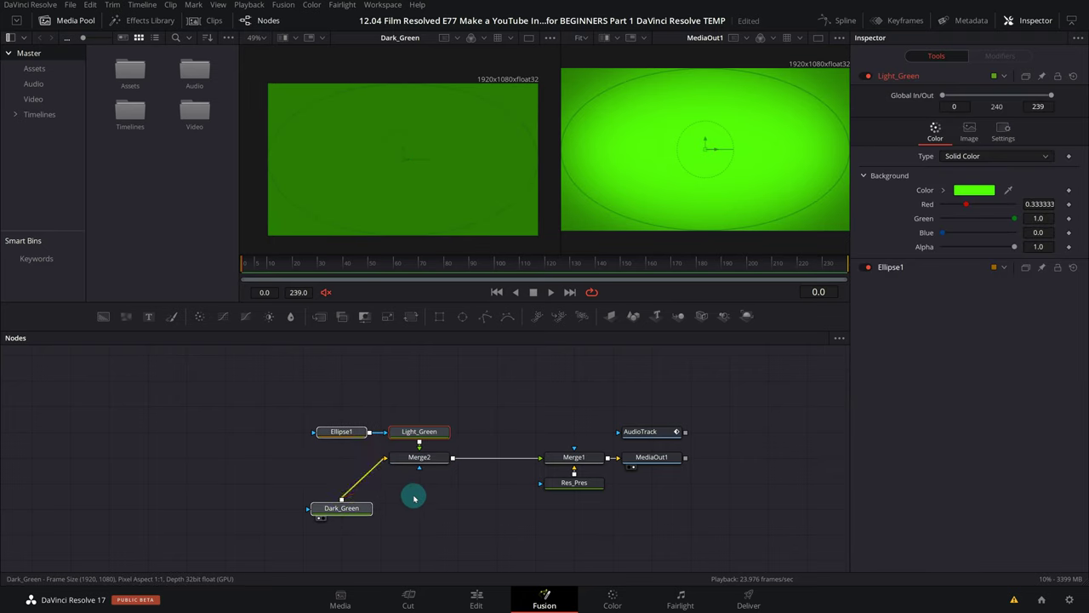
left_click(399, 431)
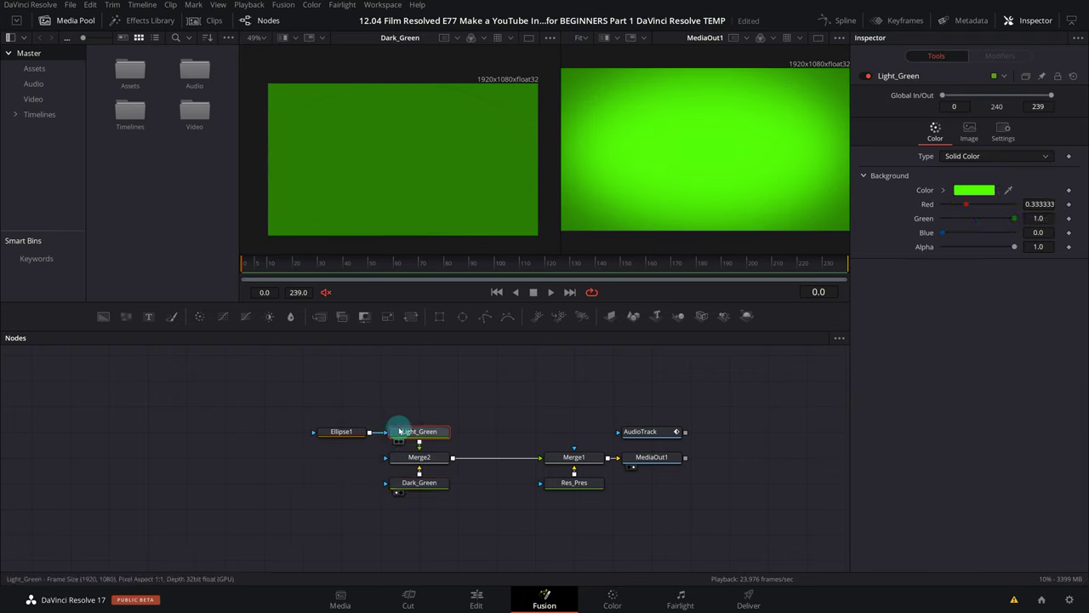
key("1")
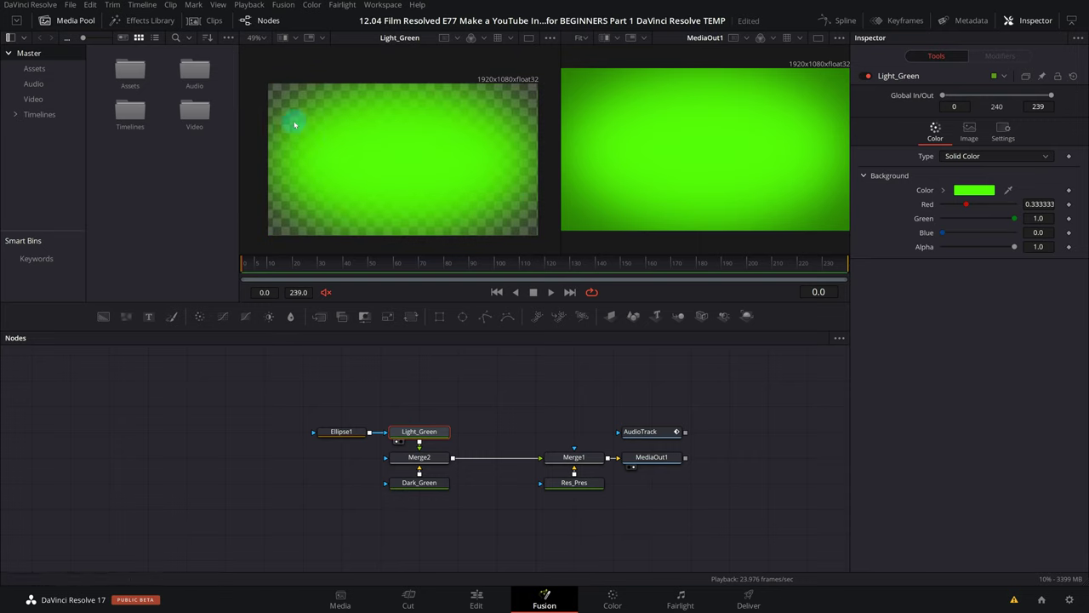
left_click(409, 485)
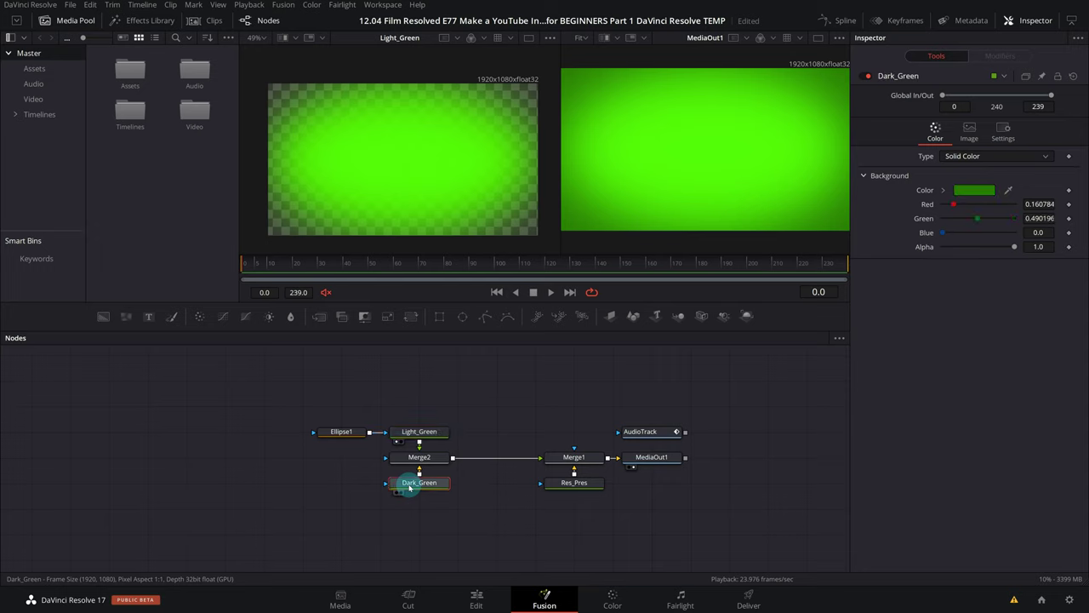
key("1")
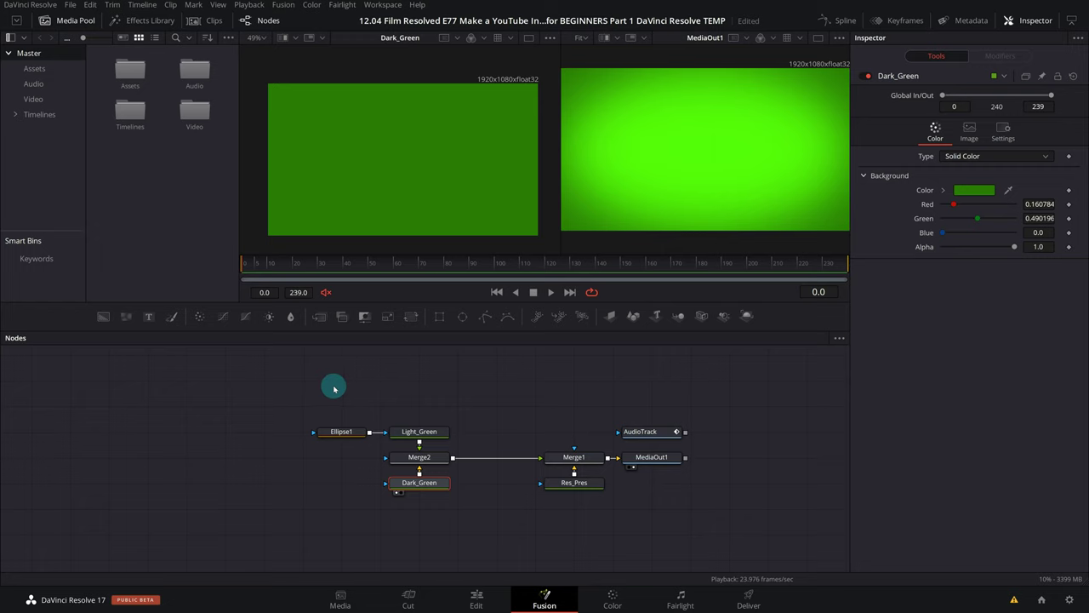
Step: Group Ellipse1, Light_Green, Merge2 and Dark_Green into one node lined up with Merge1
left_click_drag(369, 445, 440, 519)
right_click(410, 434)
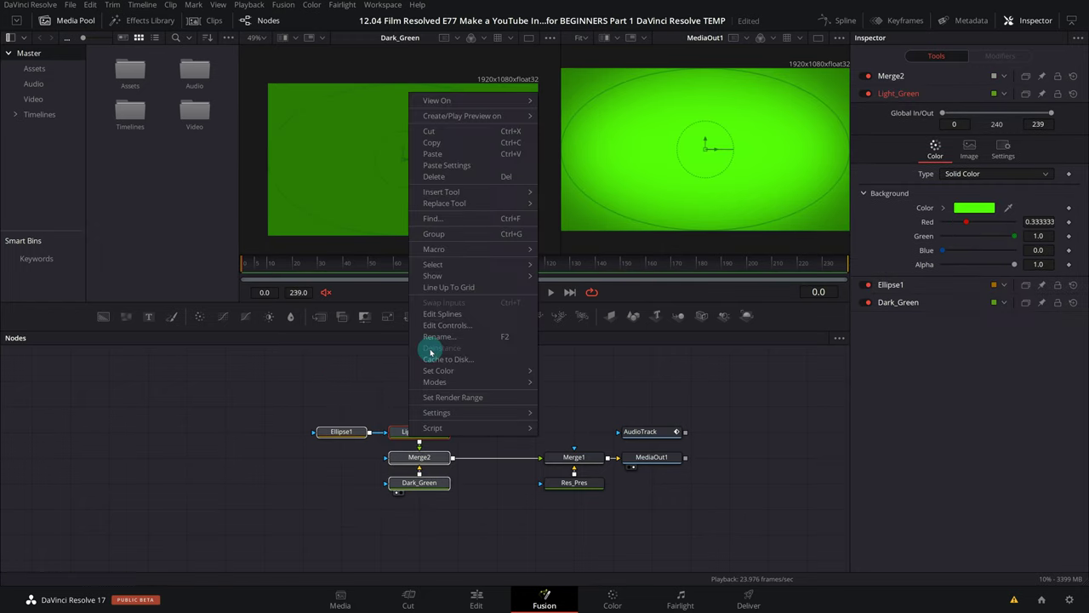
left_click(458, 235)
left_click_drag(383, 427, 389, 460)
Step: Rename the Group1 node to Animation_BG
right_click(389, 460)
key("F2")
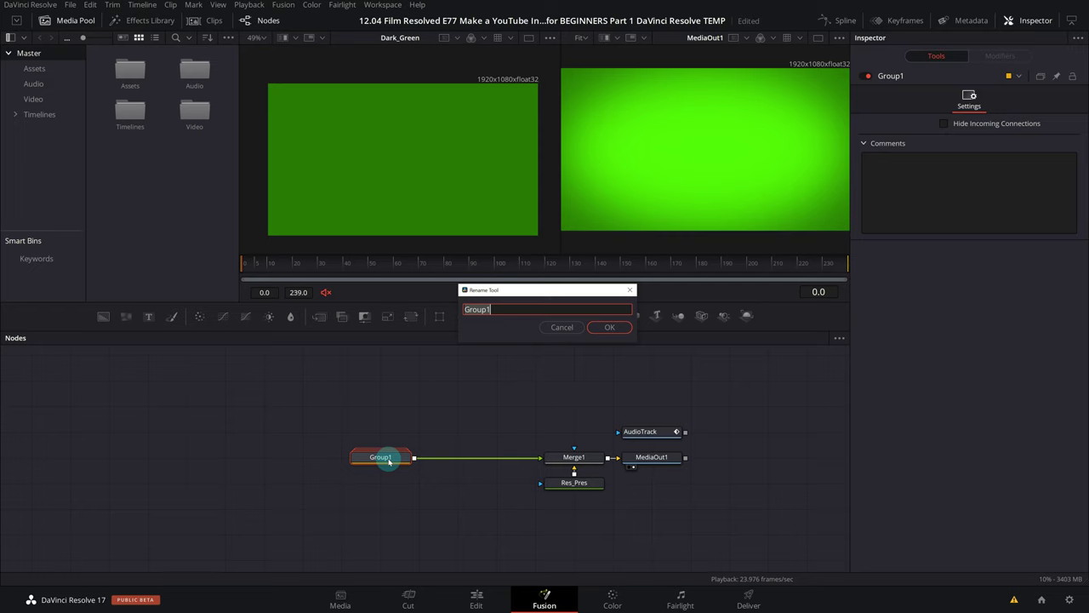
type("Animation")
type("_BG")
key("Return")
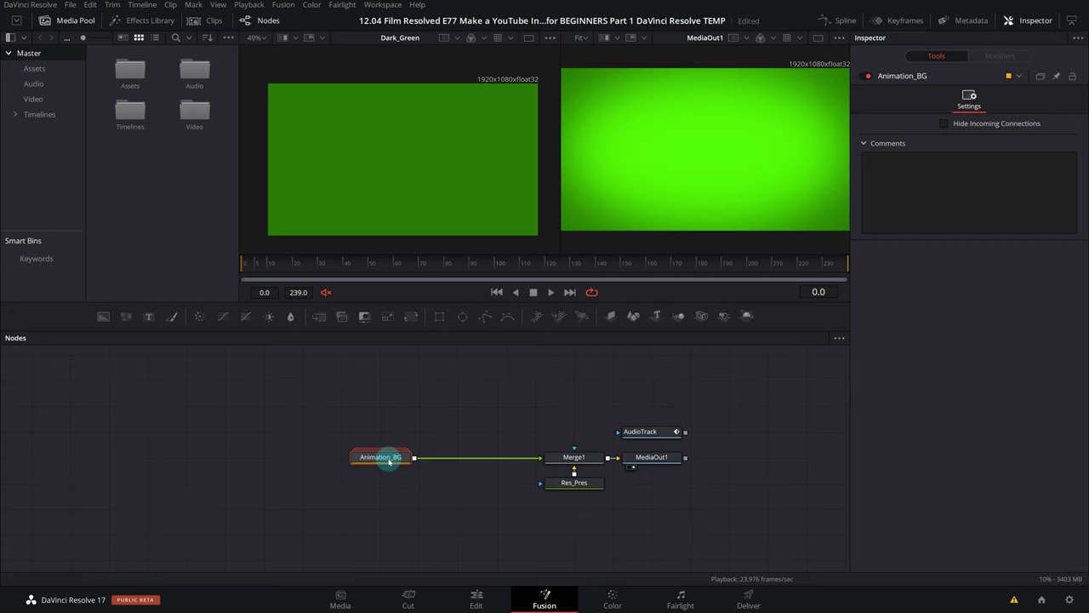
mouse_move(388, 460)
left_mouse_down()
mouse_move(321, 444)
mouse_move(383, 457)
left_mouse_up()
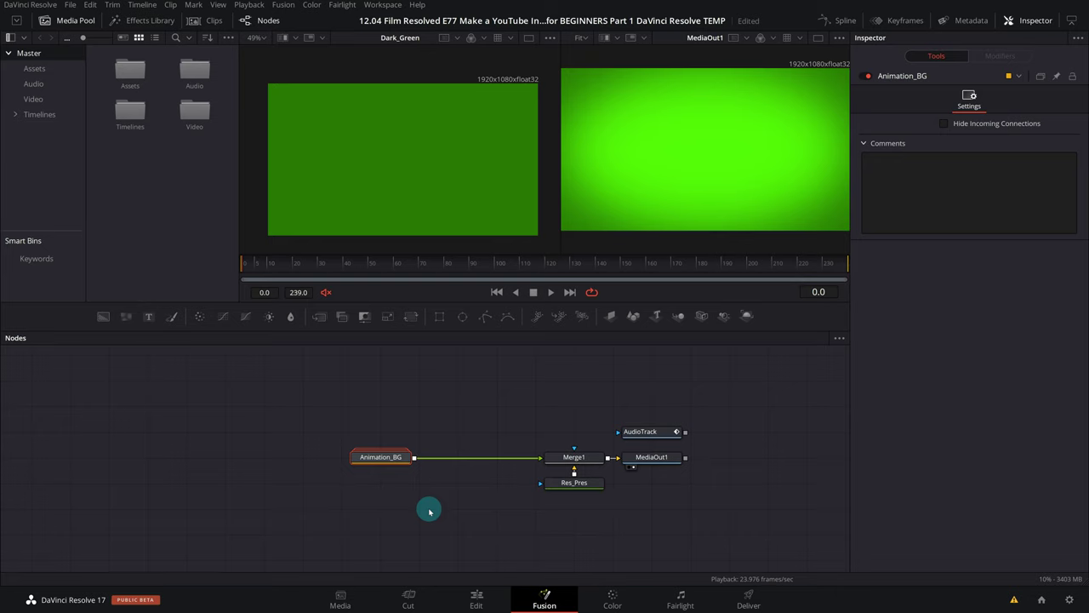
Step: Expand Animation_BG to inspect Light_Green, Dark_Green and Ellipse1, then collapse and reposition it
double_click(375, 461)
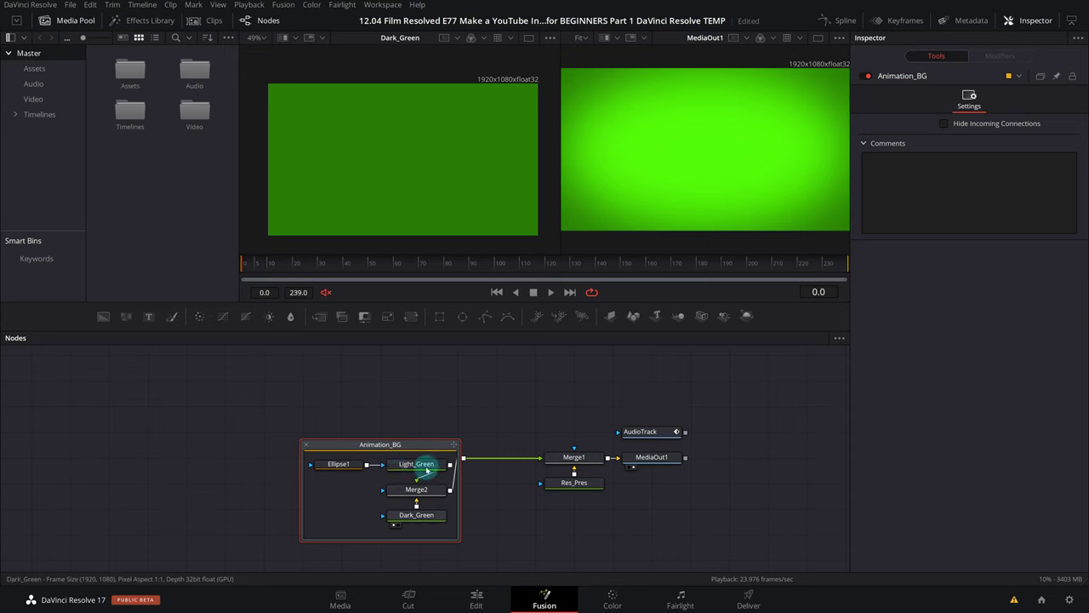
left_click(424, 465)
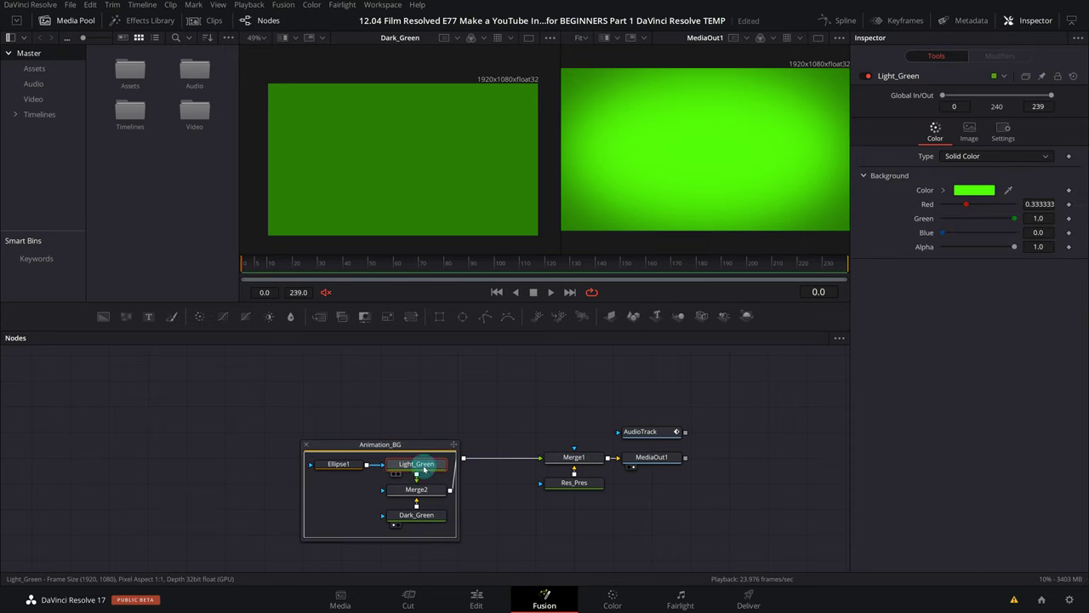
left_click(417, 515)
left_click(353, 467)
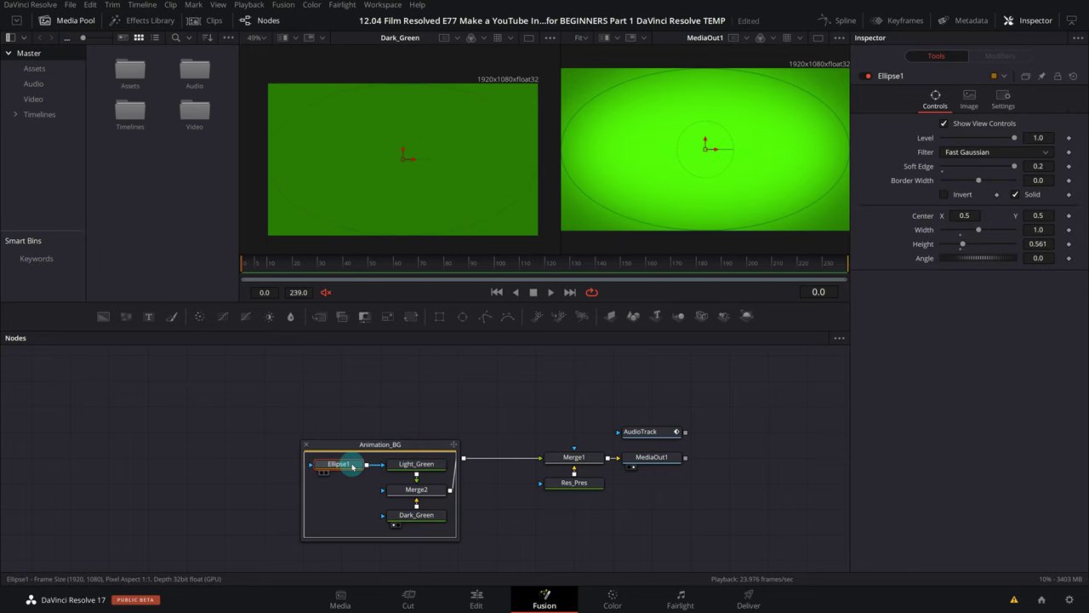
left_click(305, 445)
mouse_move(375, 457)
left_mouse_down()
mouse_move(451, 457)
mouse_move(329, 453)
left_mouse_up()
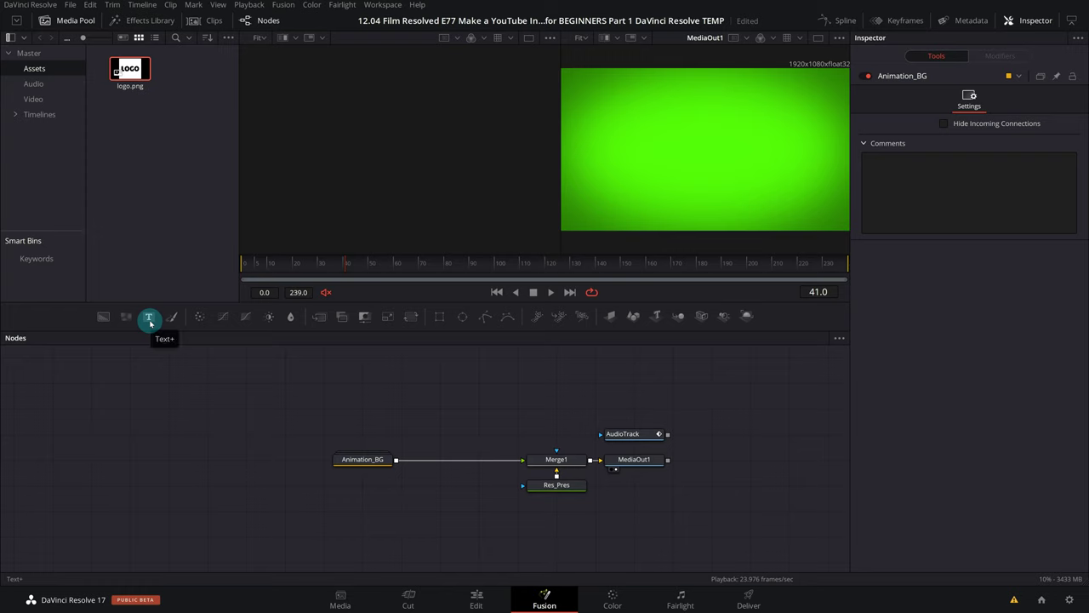
Step: Add a Text+ node above Animation_BG, view it in the left viewer, and browse its Inspector tabs
left_click_drag(149, 321, 369, 435)
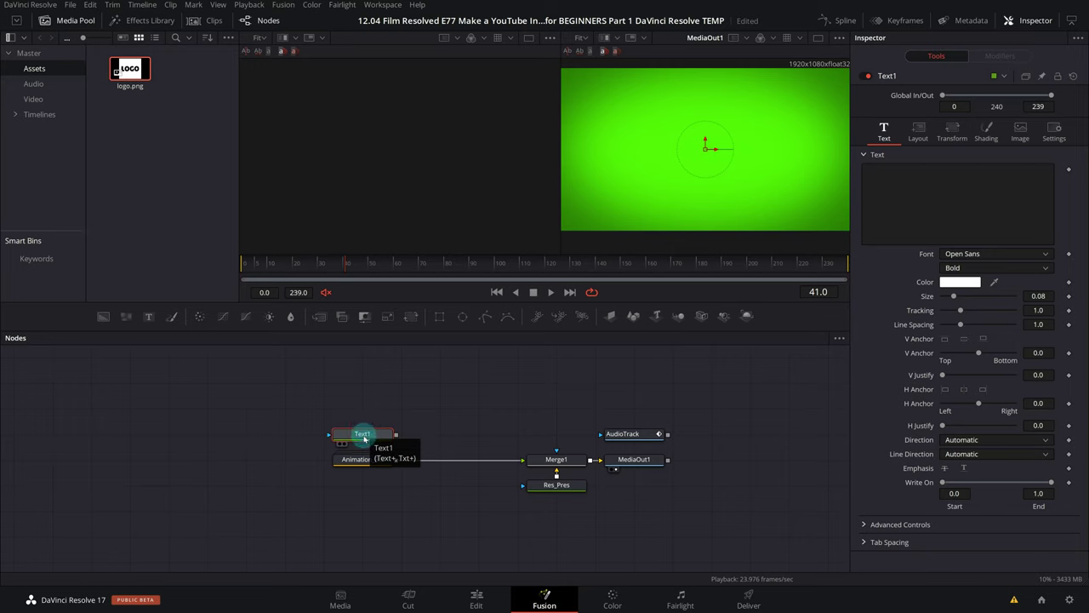
key("1")
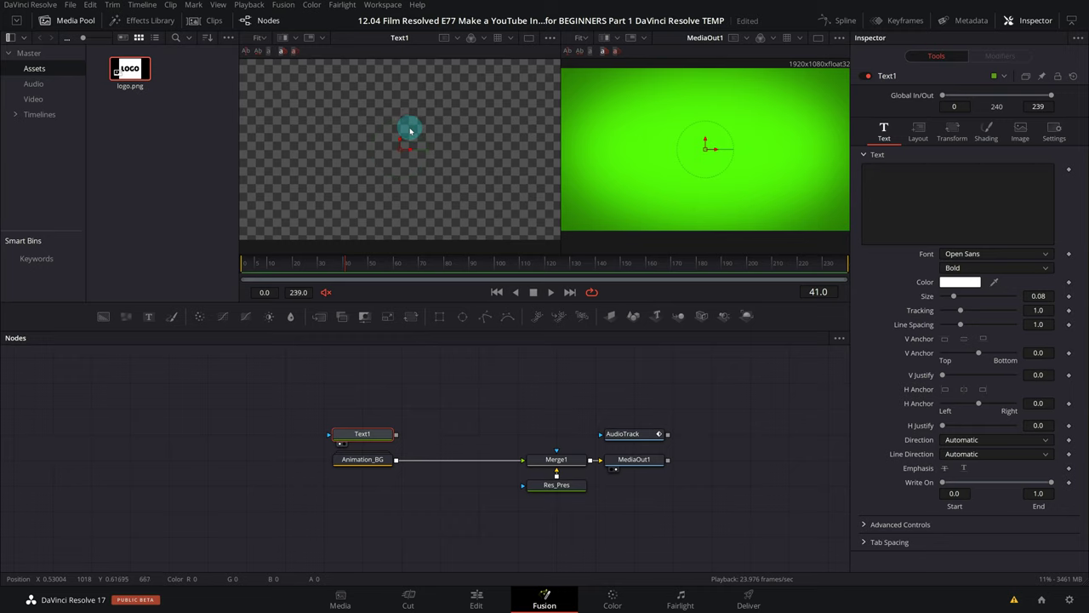
left_click(901, 173)
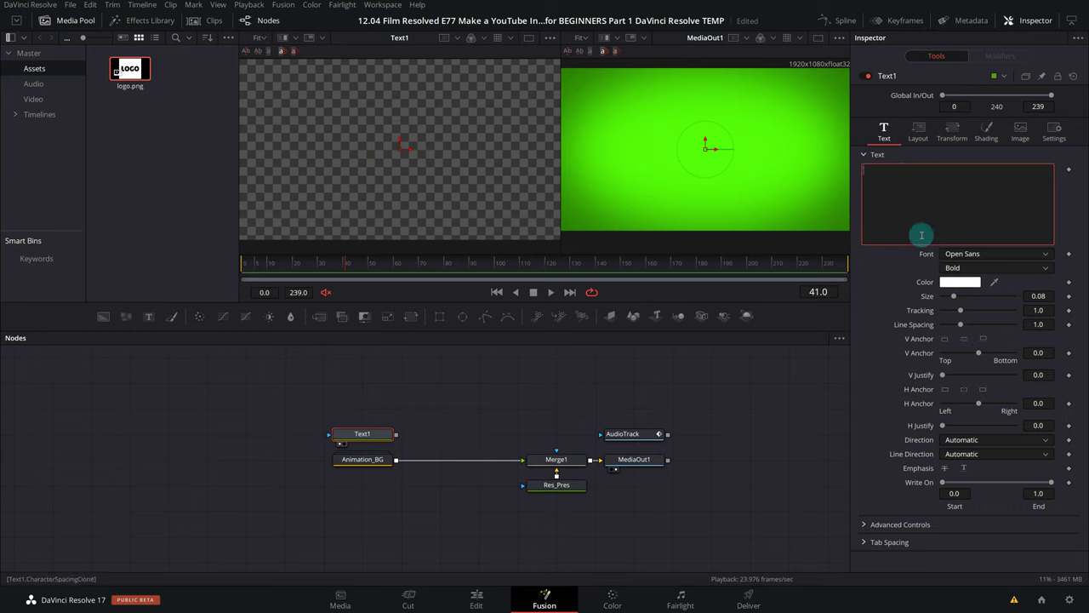
left_click(919, 135)
left_click(954, 133)
left_click(986, 131)
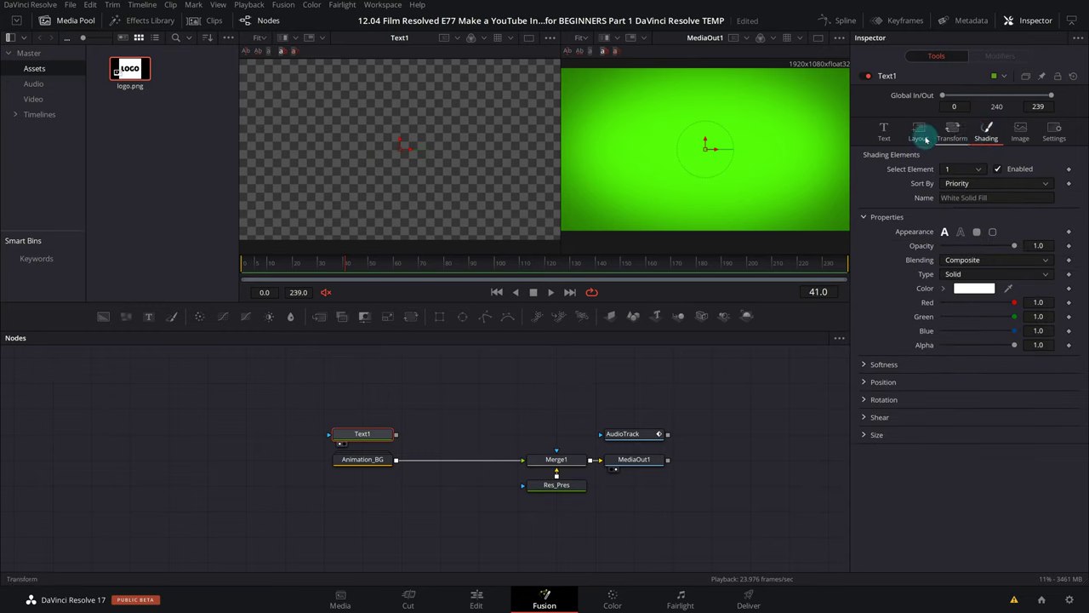
left_click(884, 132)
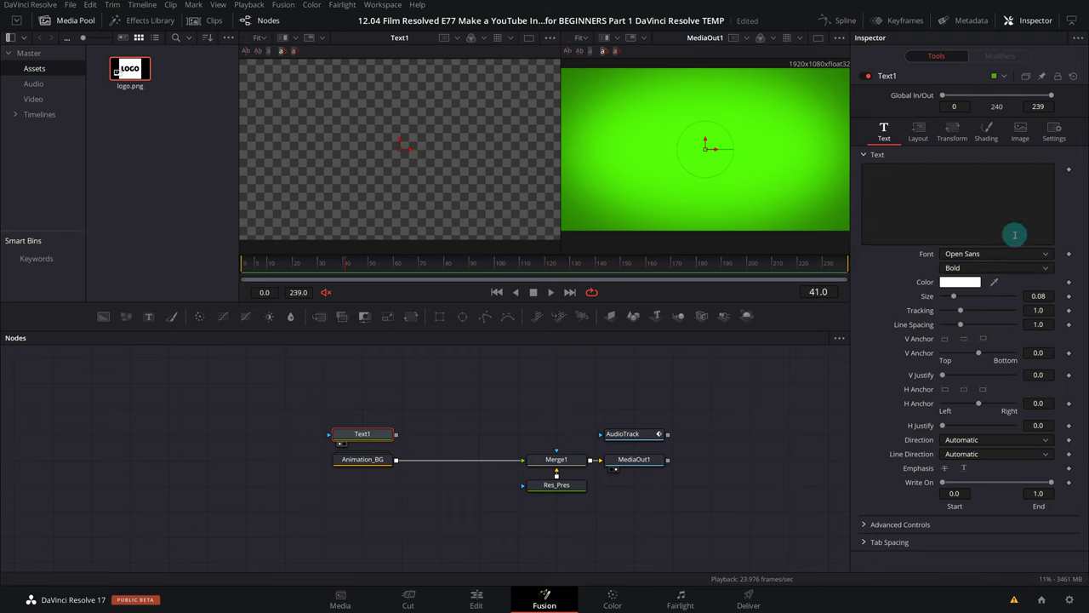
Step: Enter 'Your Channel' and 'Name Here' as two lines of title text
left_click(902, 168)
type("Your Channel")
key("Return")
type("Name Here")
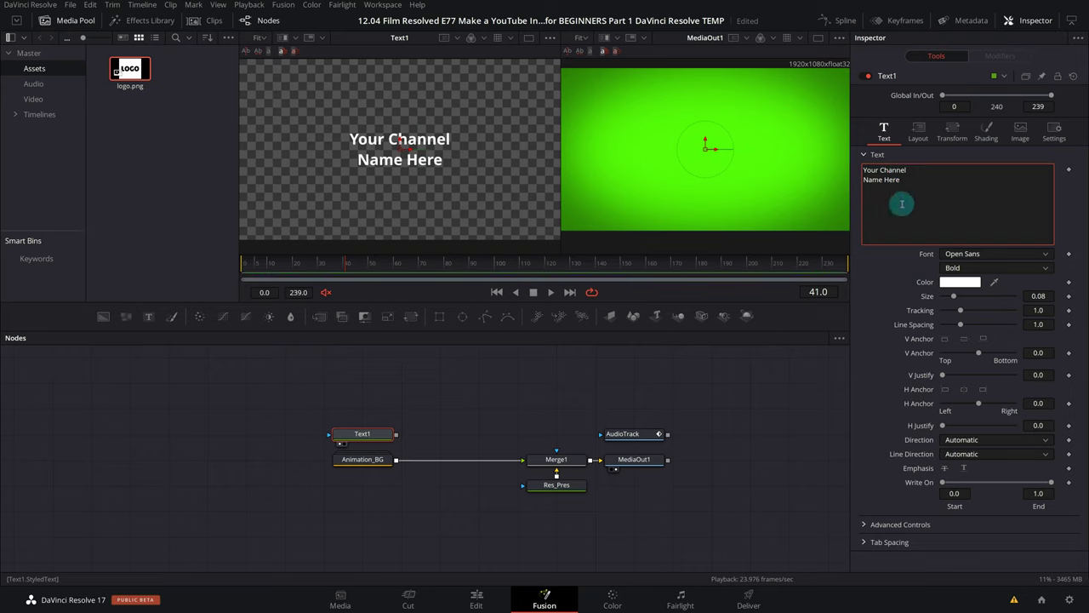
left_click_drag(901, 180, 856, 170)
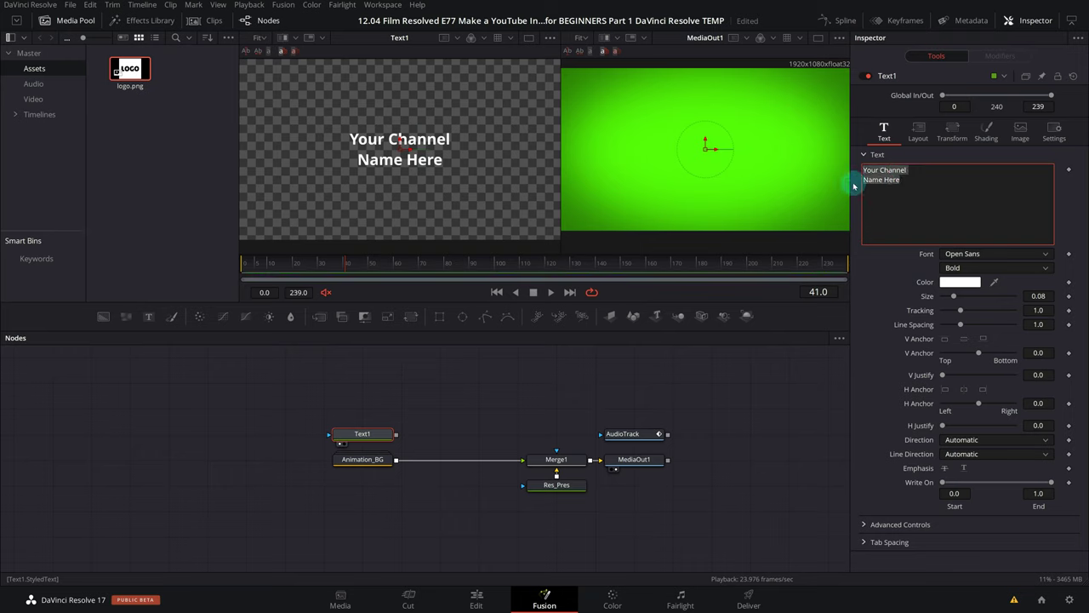
Step: Set the title font to Lilita One and its colour to yellow with Hue 60
left_click(978, 254)
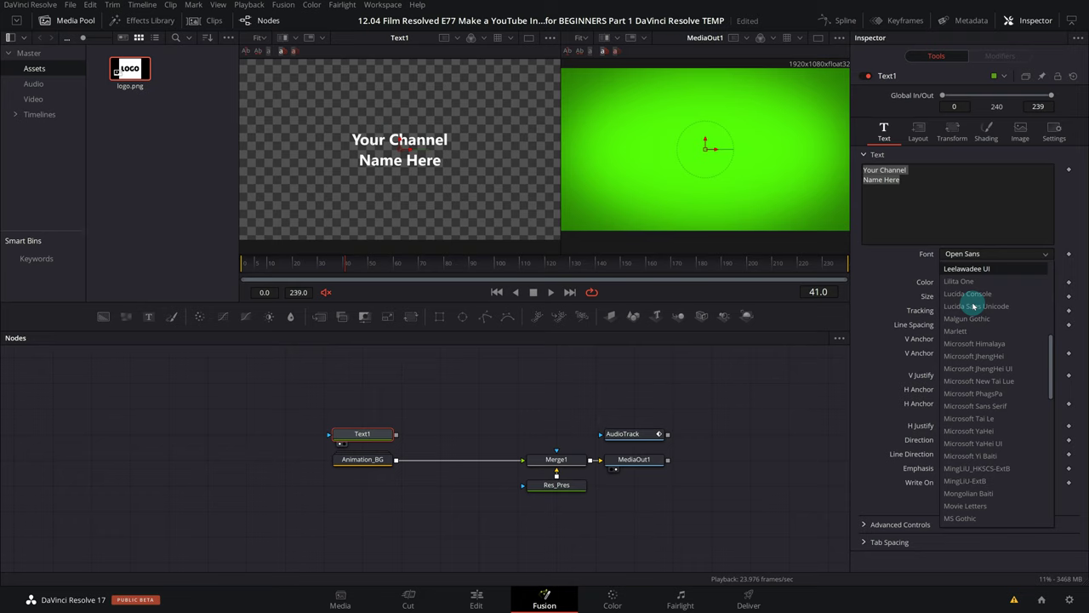
left_click(961, 282)
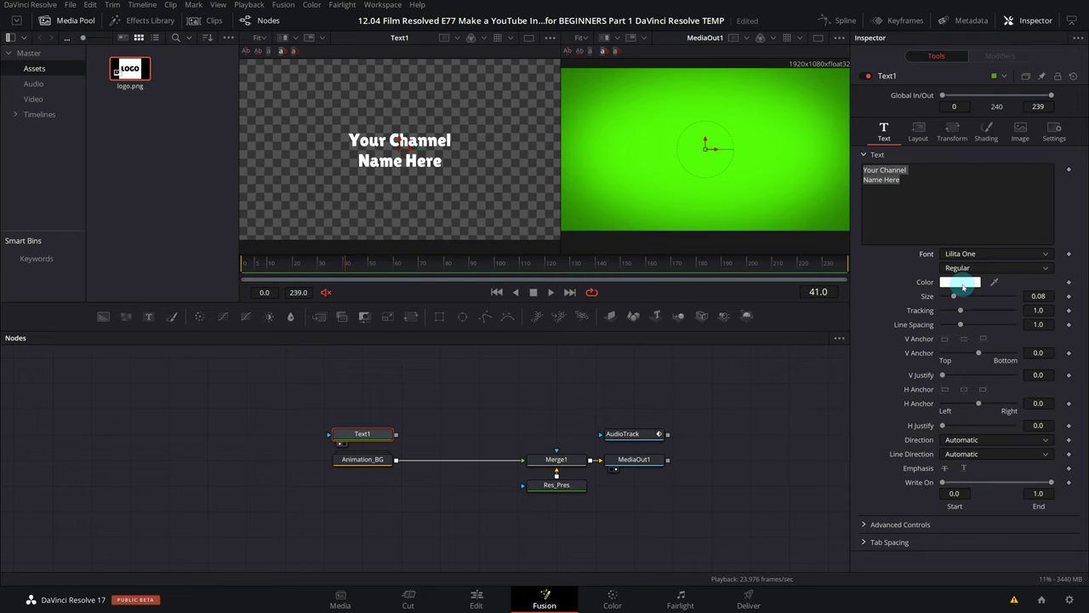
left_click(971, 282)
left_click(628, 205)
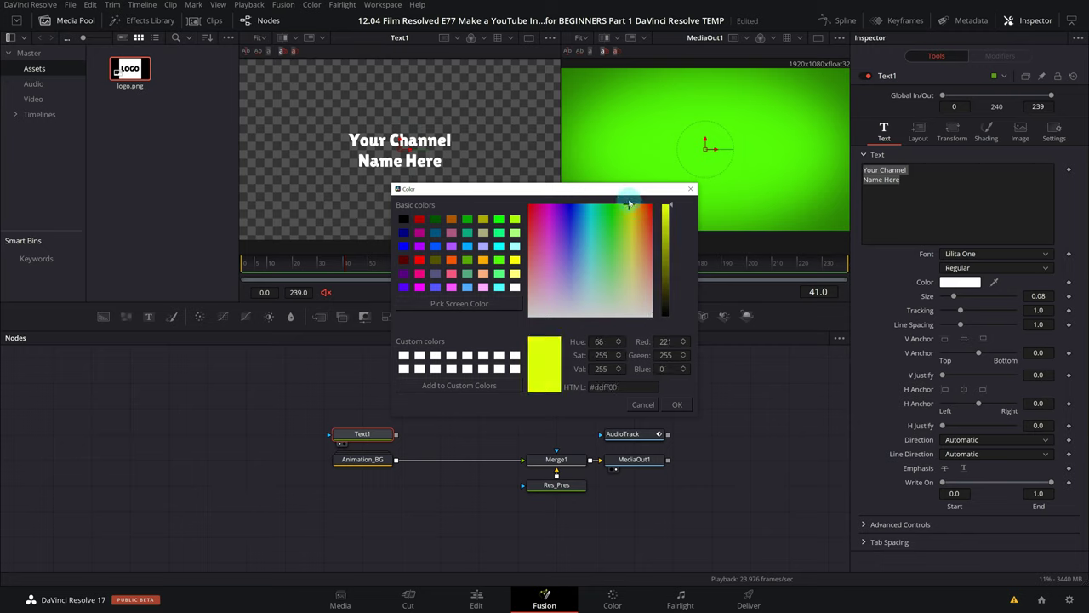
left_click(605, 341)
type("60")
left_click(677, 402)
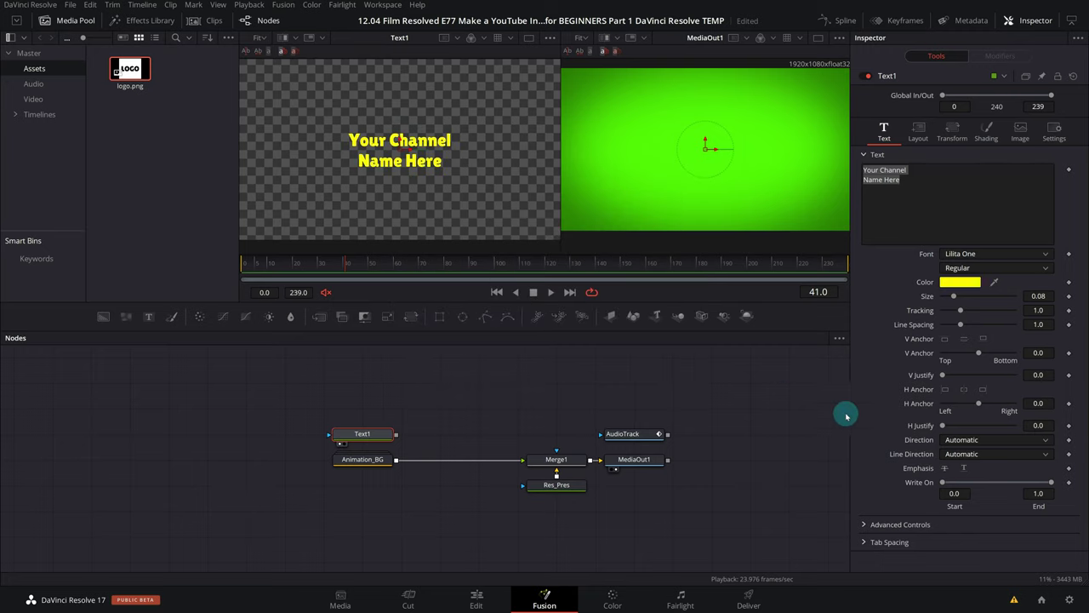
Step: Set the text size to 0.09 and line spacing to 0.75, then nudge Text1 up
left_click(1048, 298)
key("Tab")
left_click(1038, 324)
type("0.75")
key("Tab")
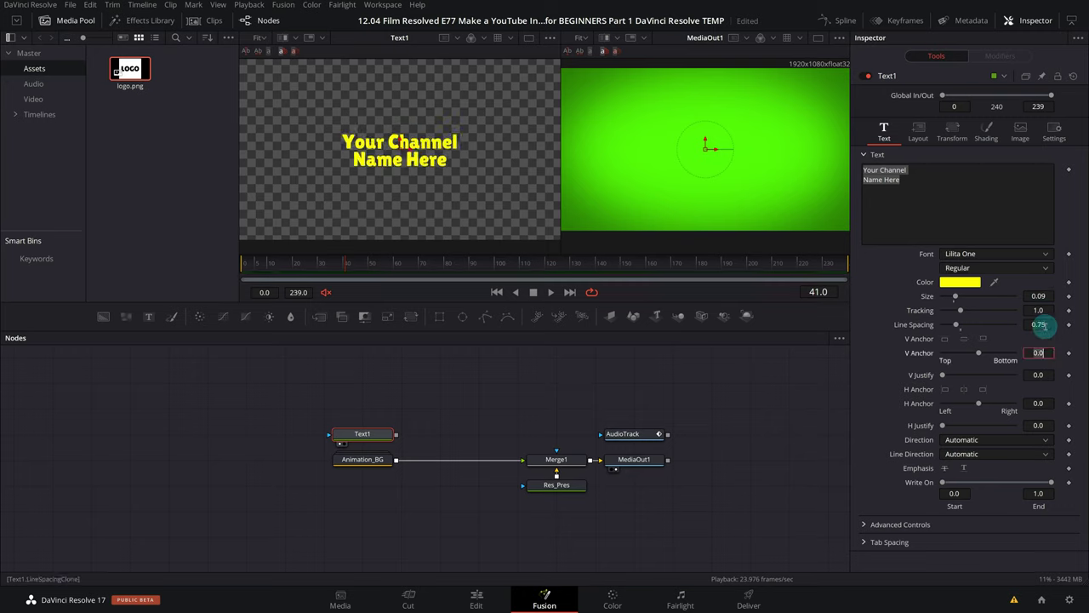
left_click(863, 372)
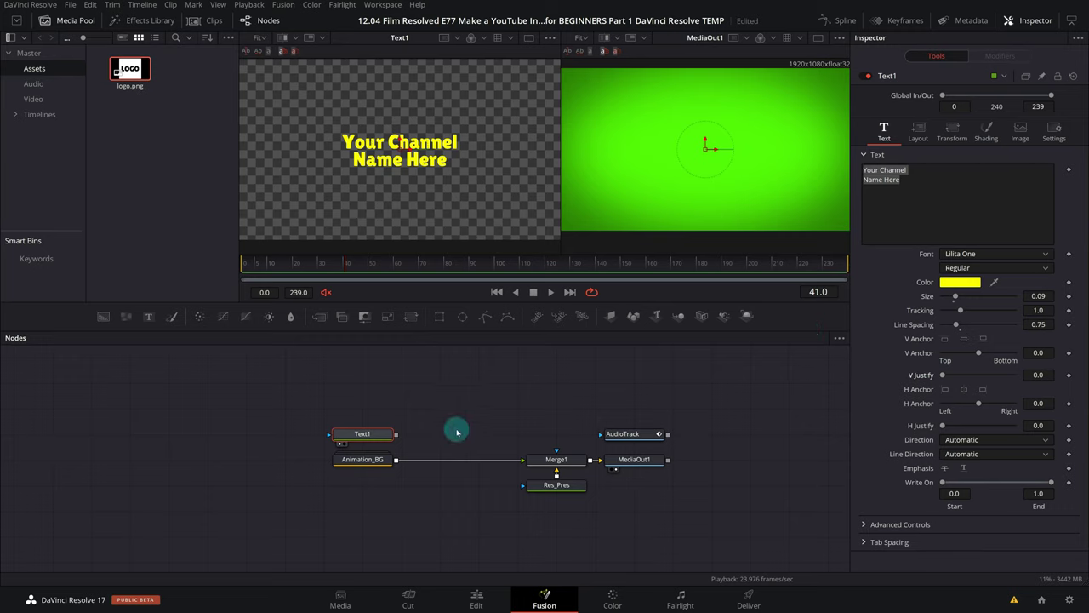
left_click_drag(365, 437, 366, 414)
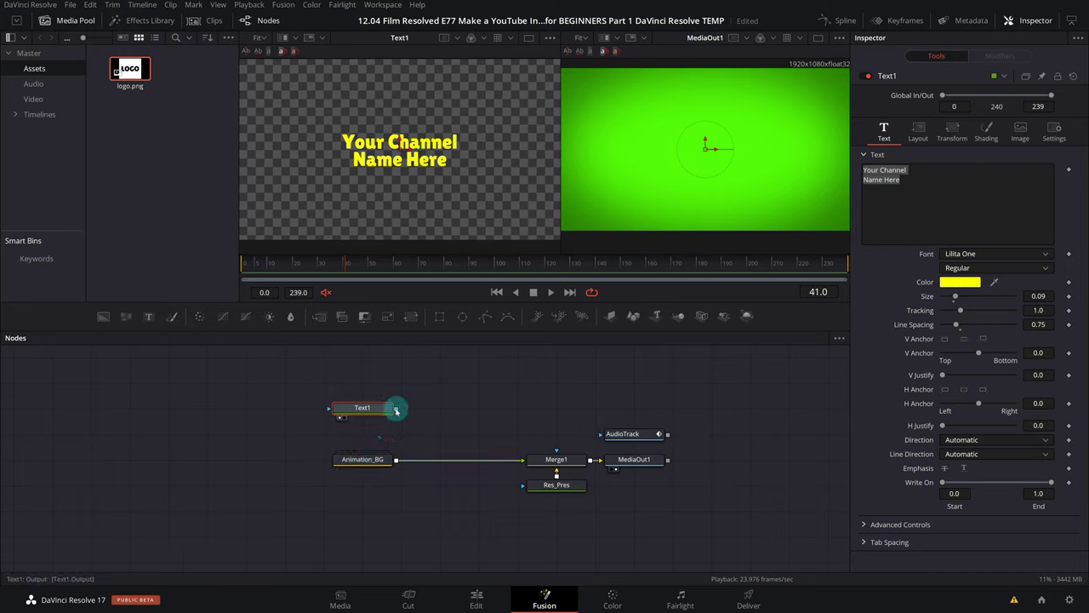
Step: Merge Text1 over Animation_BG as Merge3 and arrange the three nodes in a column on the left
mouse_move(404, 412)
left_mouse_down()
mouse_move(396, 464)
mouse_move(438, 444)
left_mouse_up()
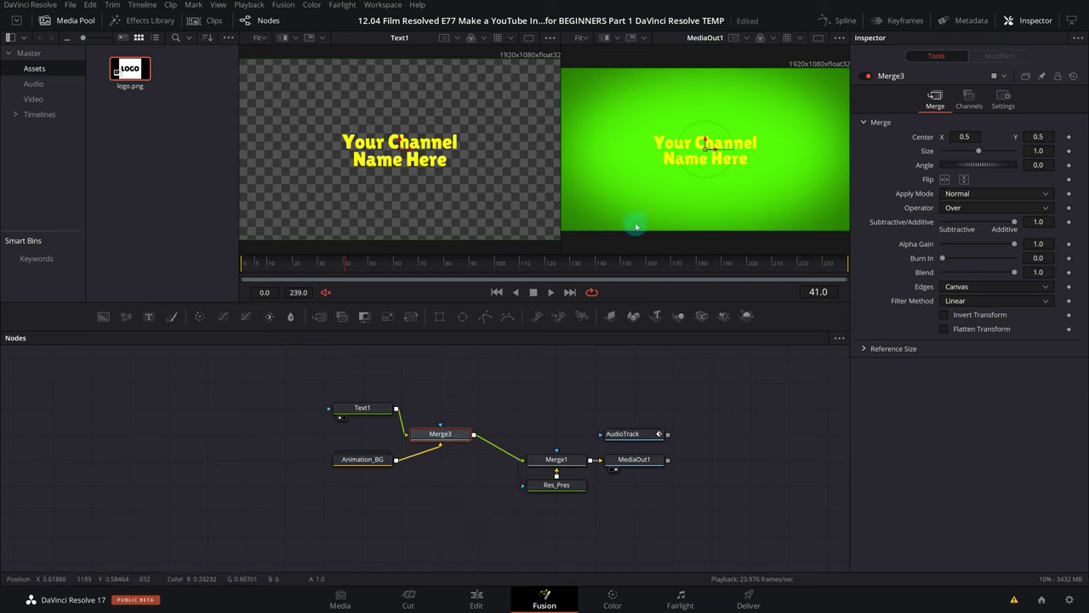
left_click_drag(371, 459, 448, 459)
left_click_drag(397, 408, 474, 407)
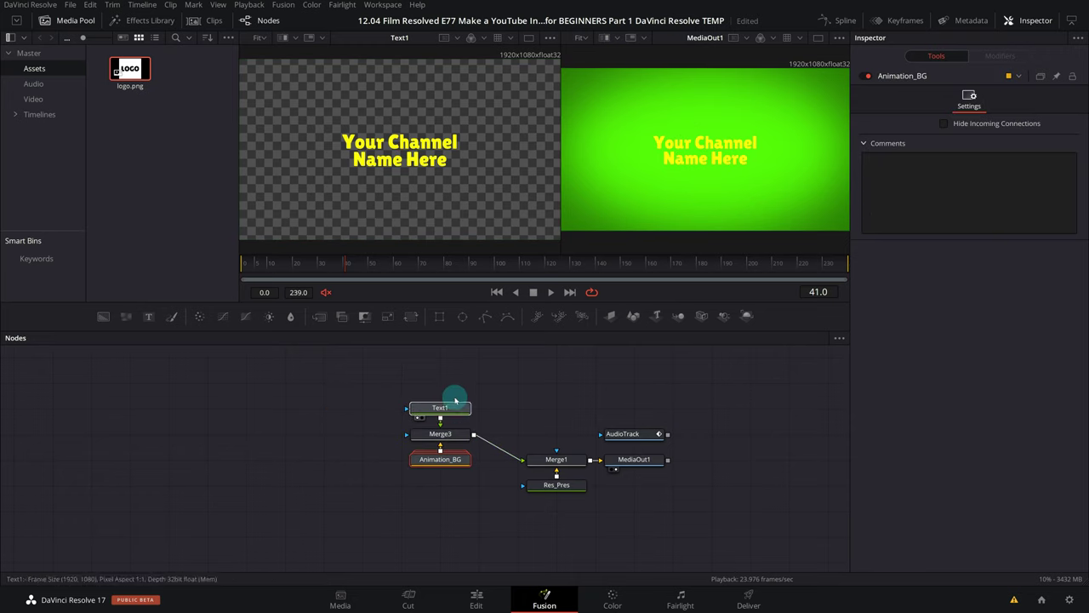
left_click_drag(441, 511, 398, 398)
left_click_drag(440, 435, 246, 461)
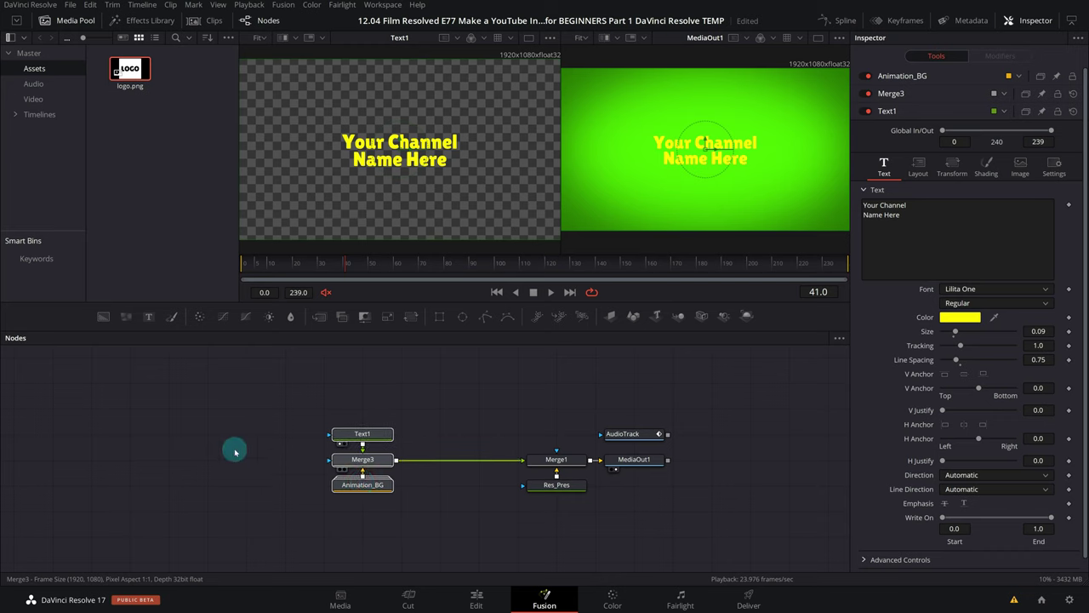
left_click(320, 391)
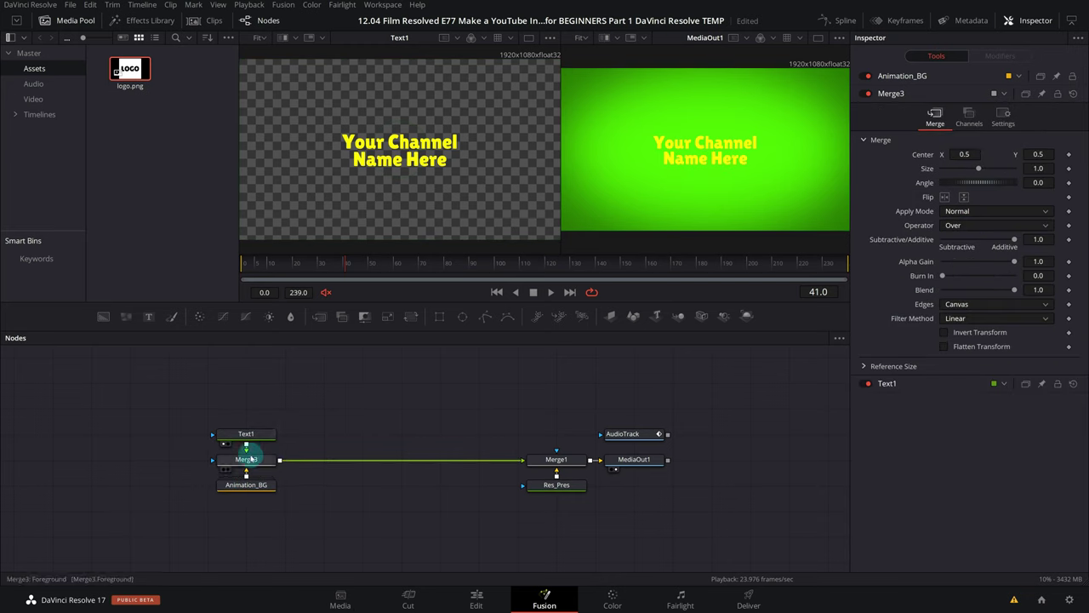
left_click(255, 486)
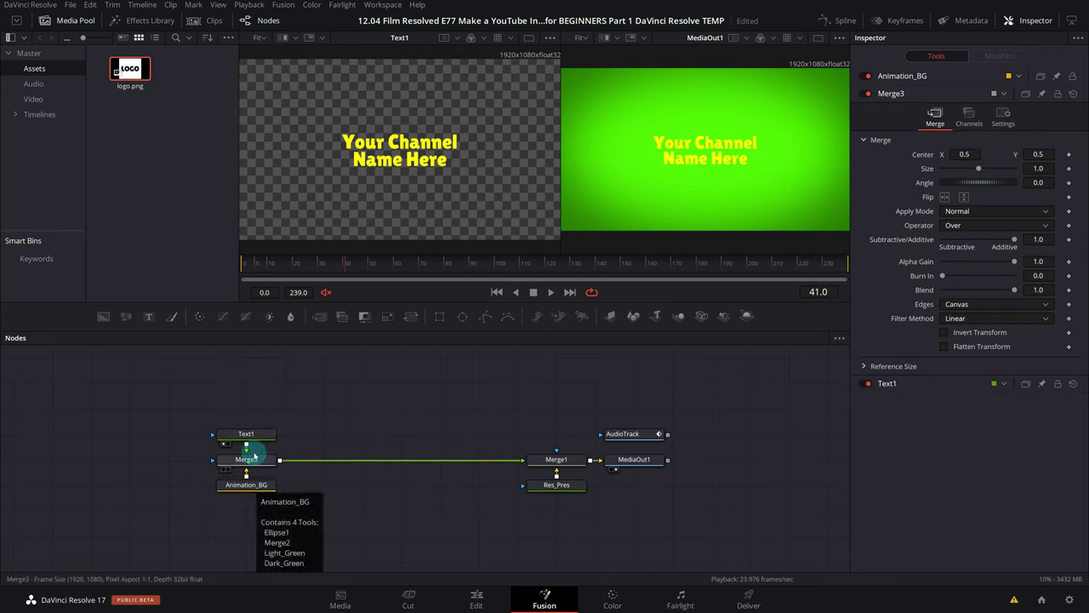
left_click(247, 435)
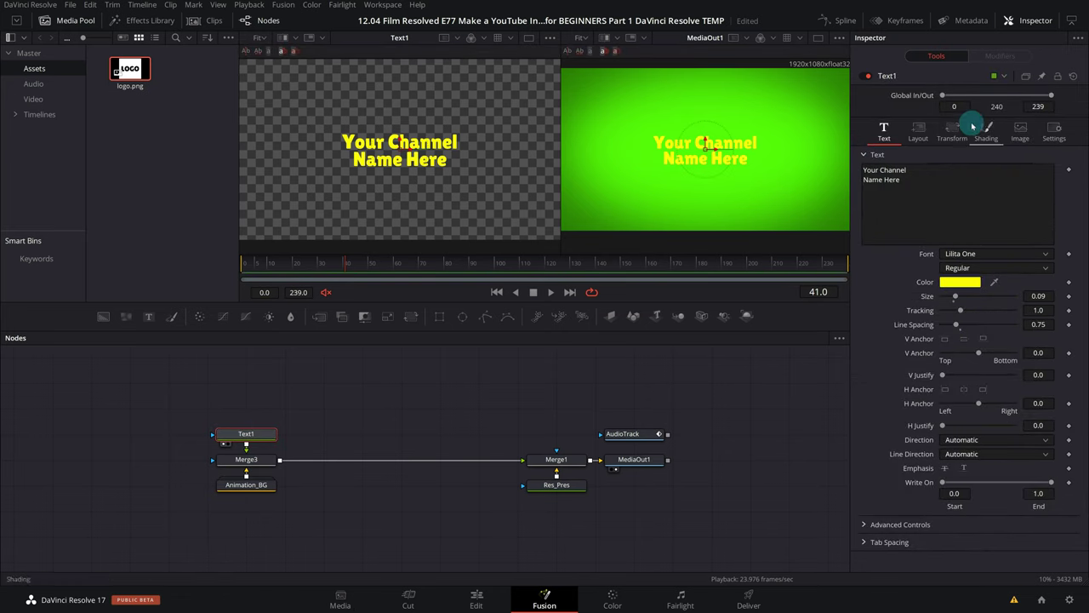
Step: Turn on frame guides in the MediaOut1 output viewer
right_click(712, 198)
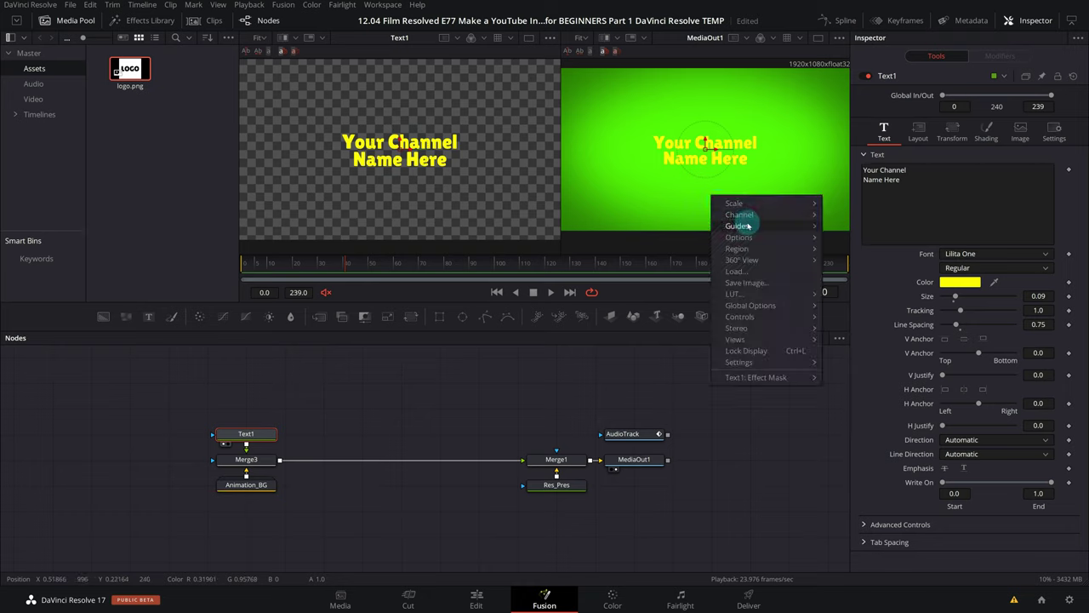
mouse_move(741, 225)
left_click(834, 228)
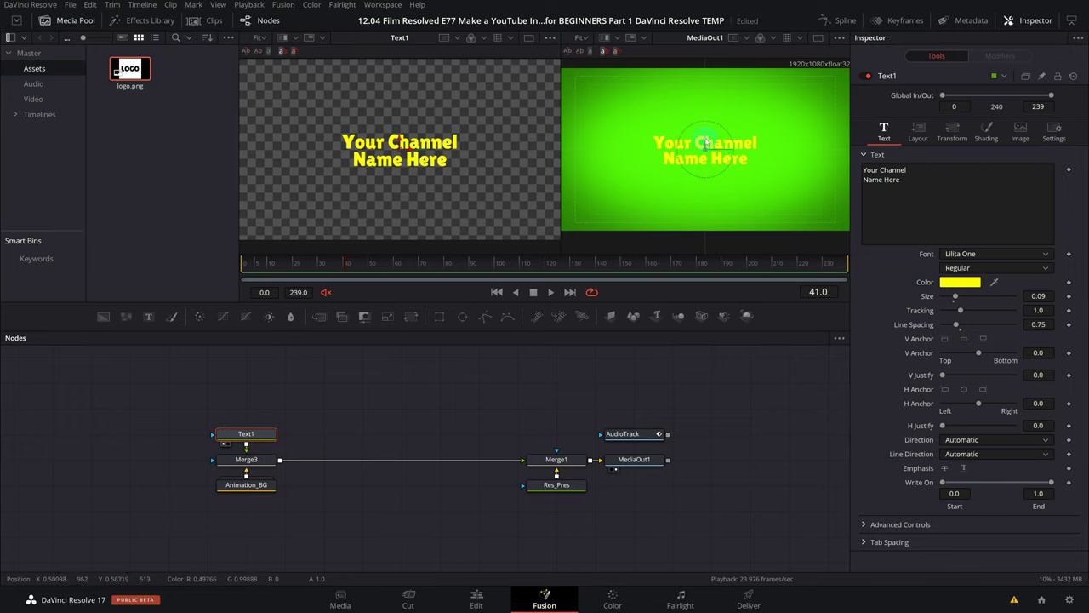
Step: Try the channel-name text at several positions in the frame, ending near the centre
left_click_drag(706, 142, 687, 180)
mouse_move(703, 126)
left_mouse_down()
mouse_move(719, 155)
mouse_move(698, 160)
left_mouse_up()
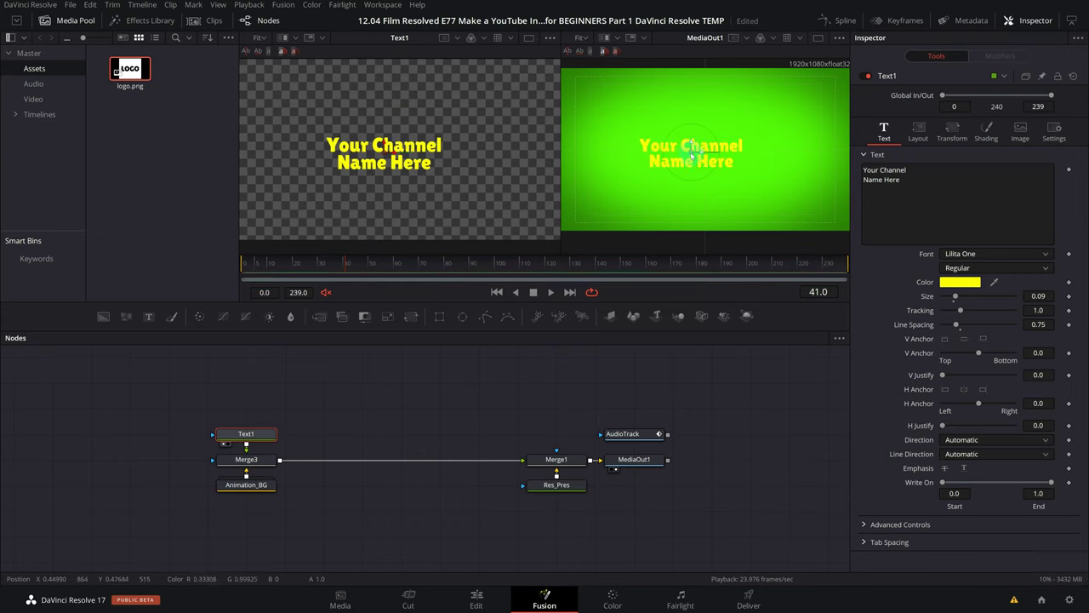
mouse_move(698, 160)
left_mouse_down()
mouse_move(703, 128)
mouse_move(711, 148)
left_mouse_up()
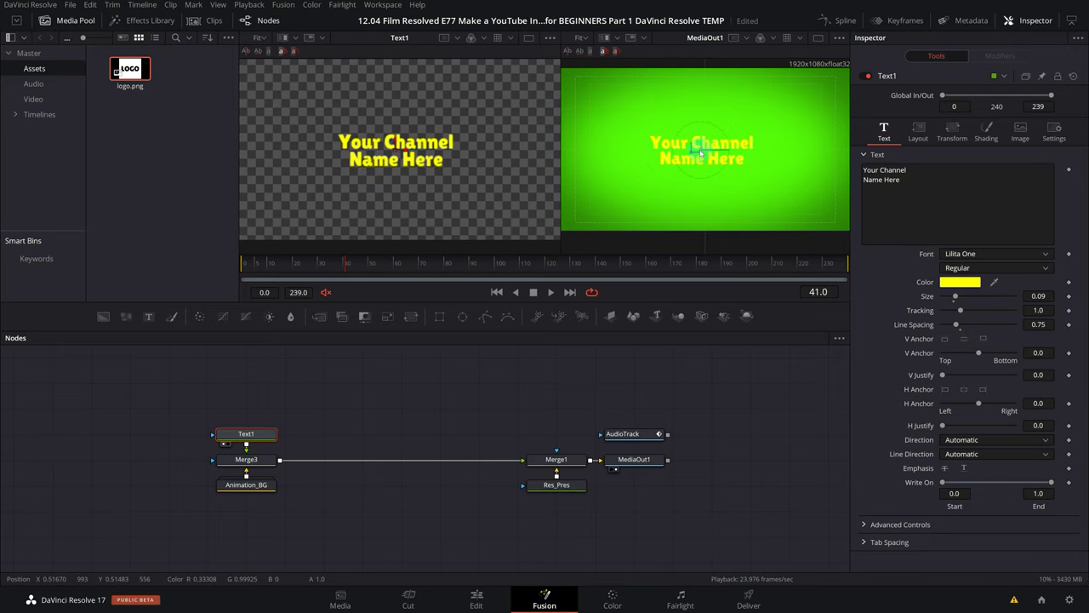
mouse_move(694, 144)
left_mouse_down()
mouse_move(714, 150)
mouse_move(690, 165)
left_mouse_up()
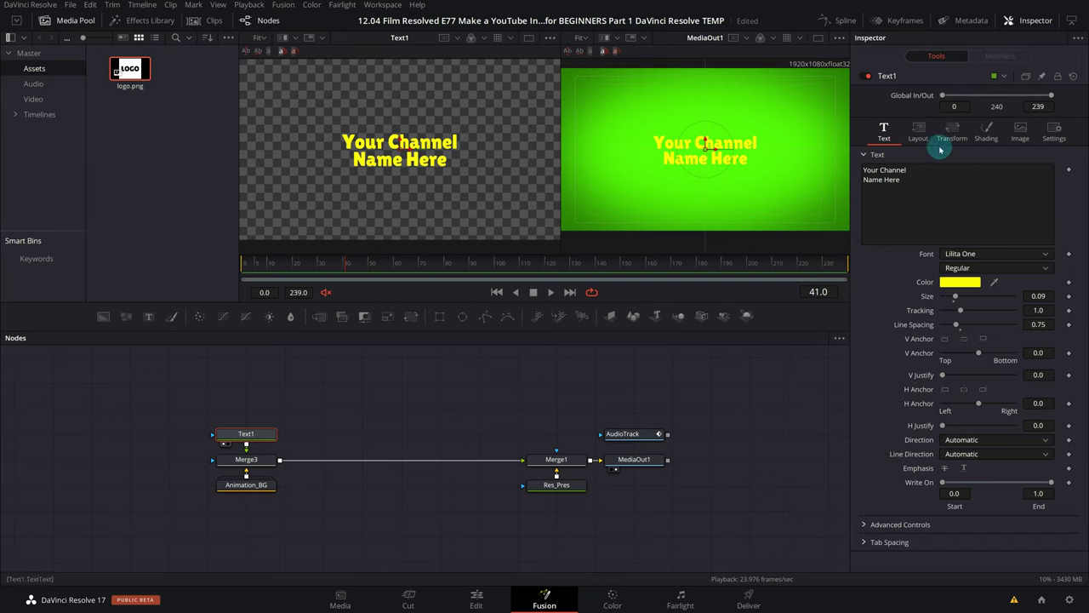
left_click(918, 132)
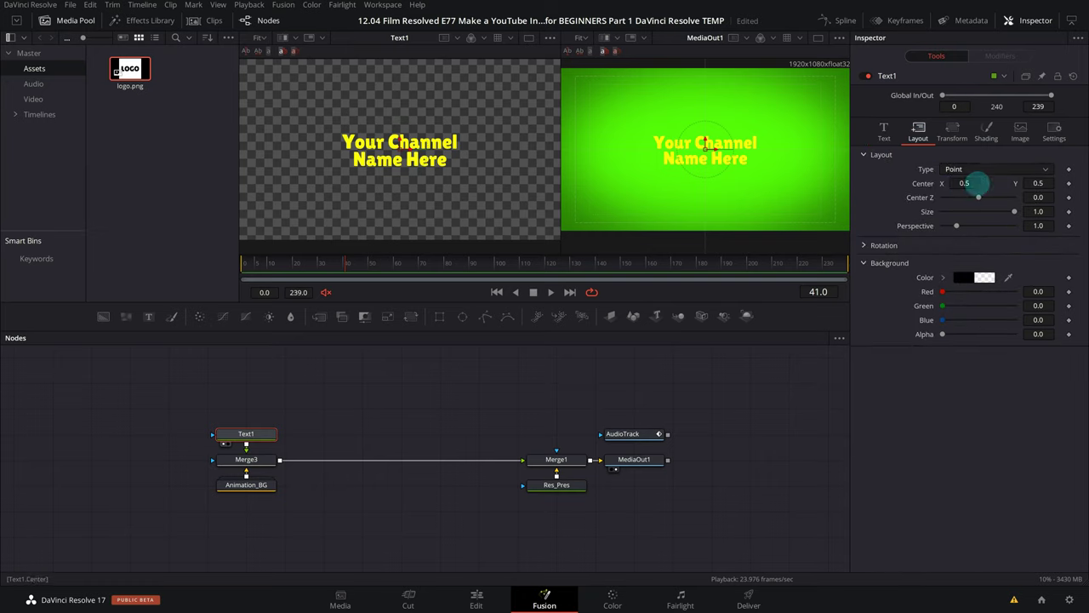
Step: Reset the text centre to 0.5, 0.5, then drag it down to Center Y 0.196335
left_click_drag(976, 182, 957, 183)
mouse_move(1038, 183)
left_mouse_down()
mouse_move(900, 191)
mouse_move(1013, 192)
left_mouse_up()
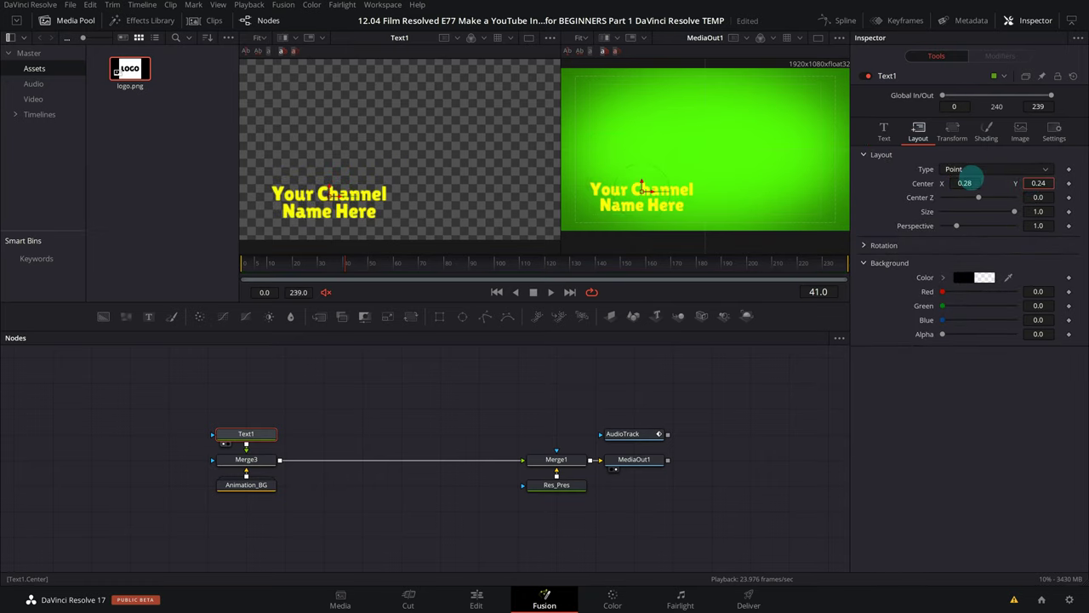
double_click(923, 182)
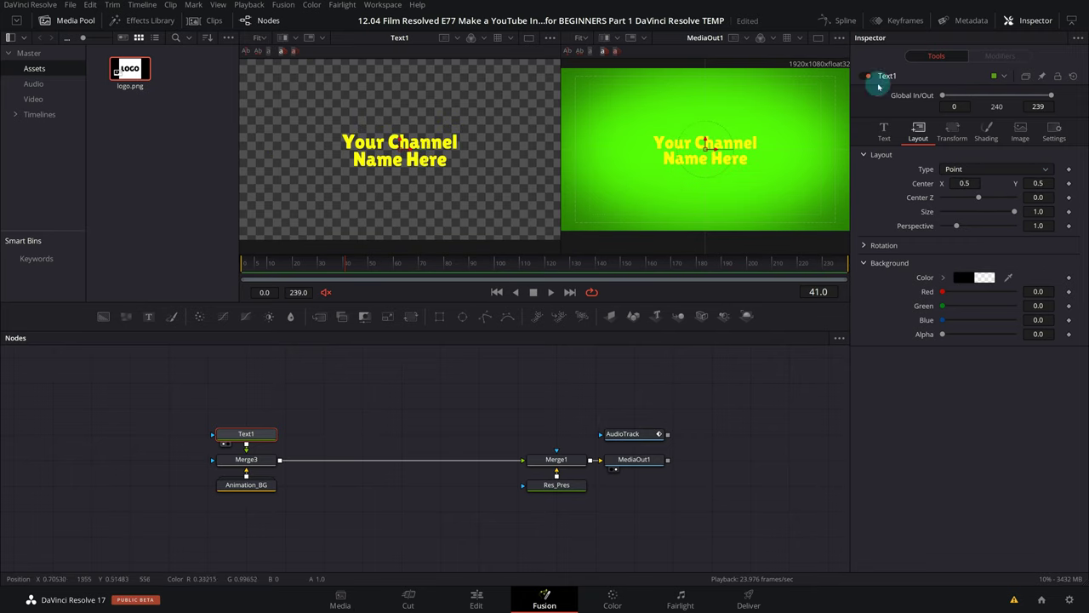
left_click_drag(706, 143, 706, 194)
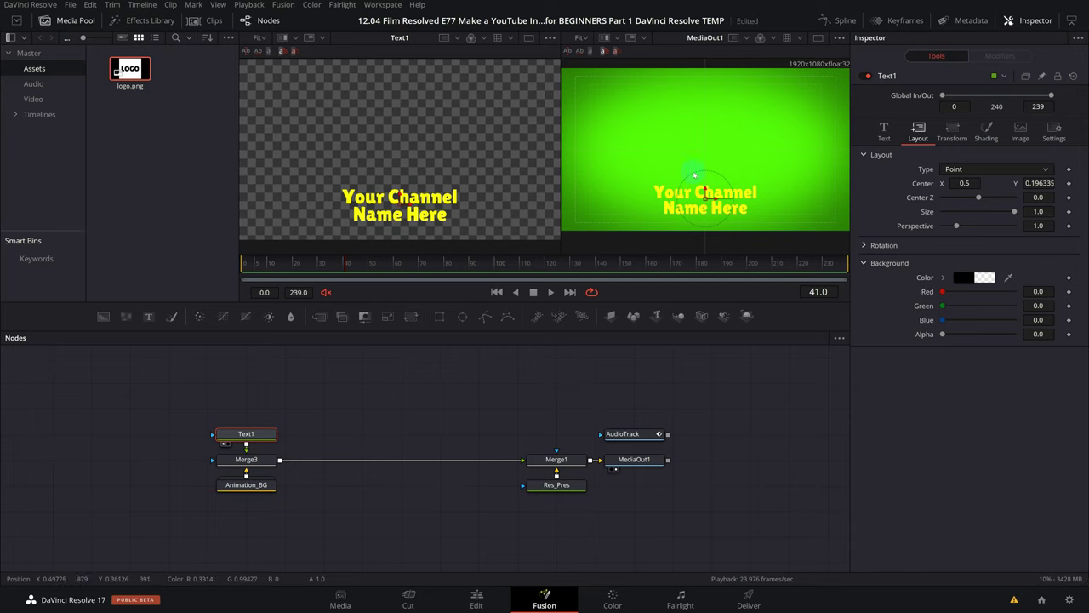
scroll(694, 175, "up", 5)
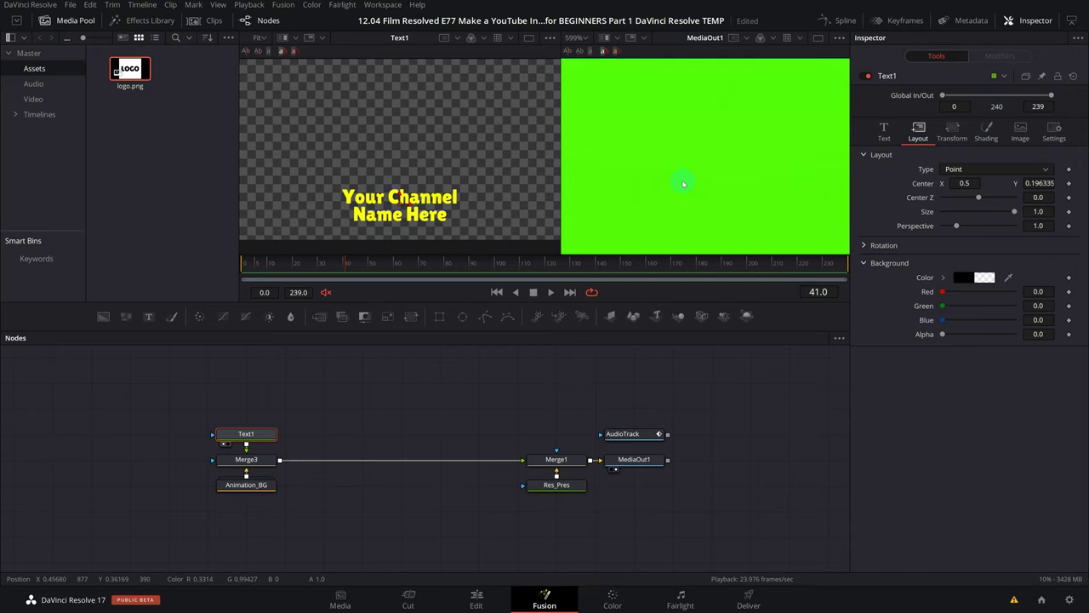
Step: Magnify and pan the output viewer to refine the text to Center Y 0.192664, then fit the frame
scroll(678, 196, "down", 3)
scroll(678, 196, "down", 2)
scroll(674, 198, "up", 4)
scroll(673, 199, "up", 3)
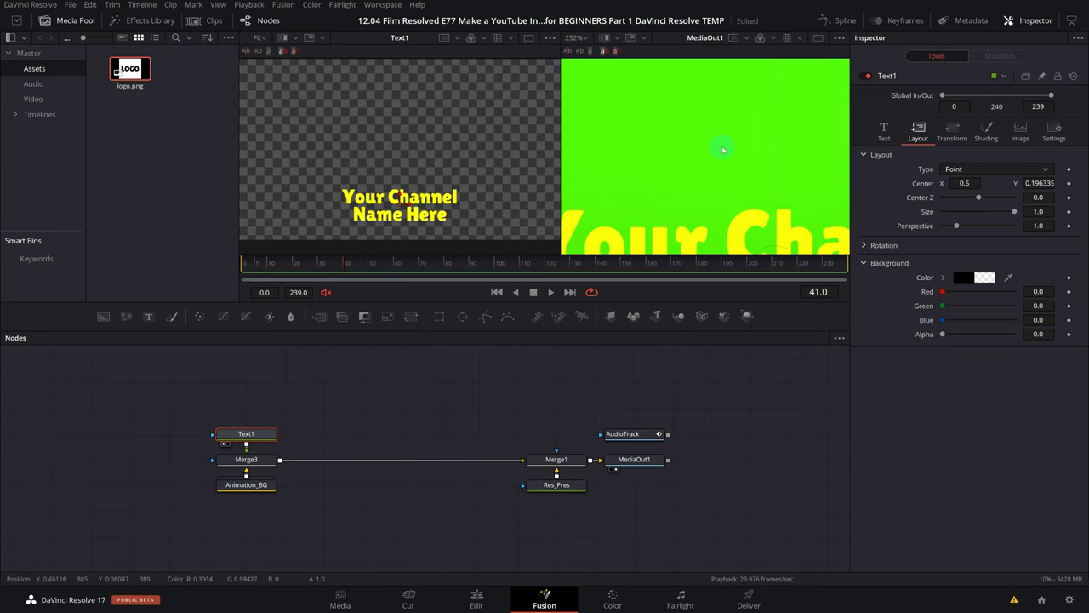
mouse_move(716, 132)
left_mouse_down()
mouse_move(612, 80)
mouse_move(693, 192)
left_mouse_up()
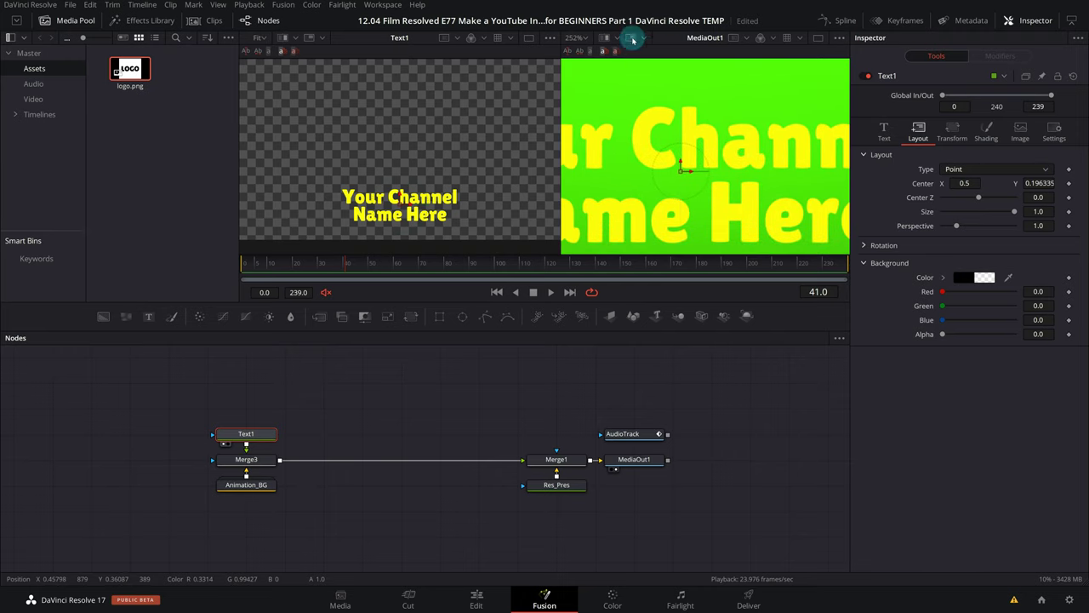
left_click_drag(699, 224, 704, 126)
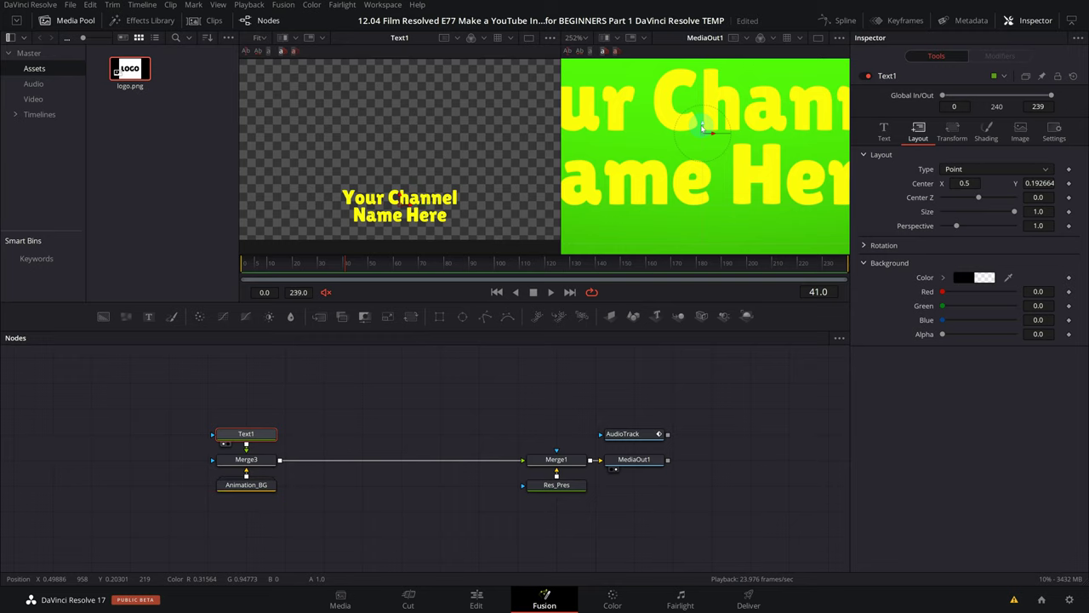
left_click(586, 39)
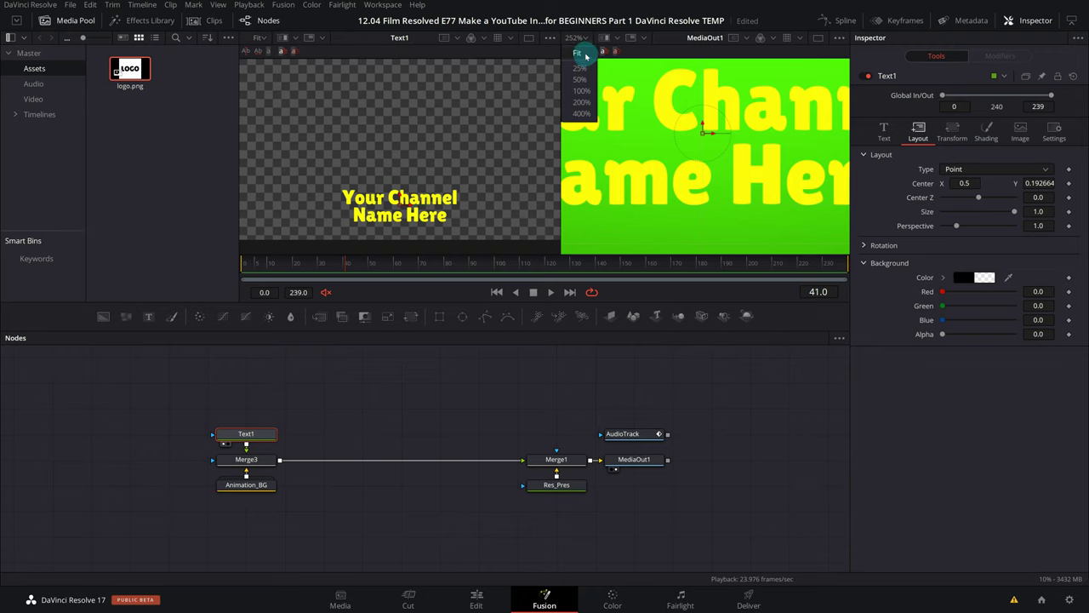
left_click(585, 53)
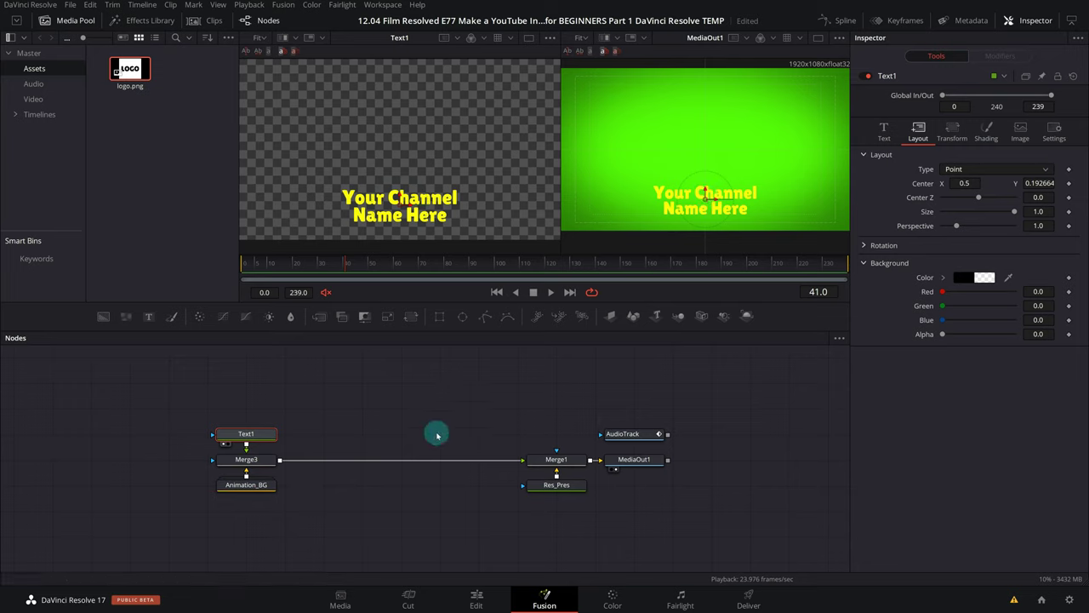
left_click(248, 459)
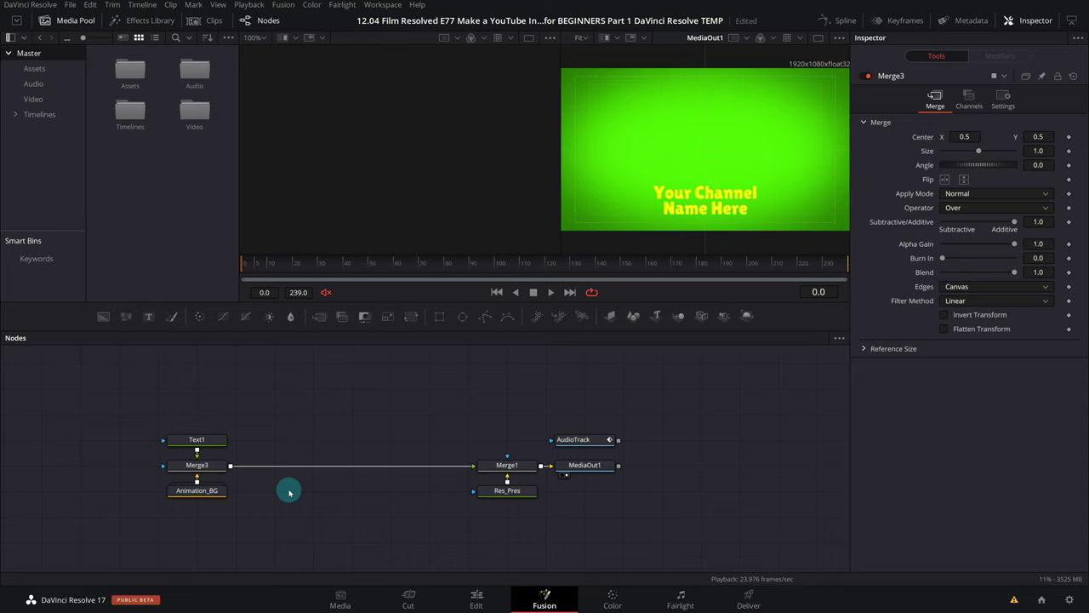
Step: Add a Merge4 node after Merge3 by searching 'mrg' in the tool search
left_click(214, 471)
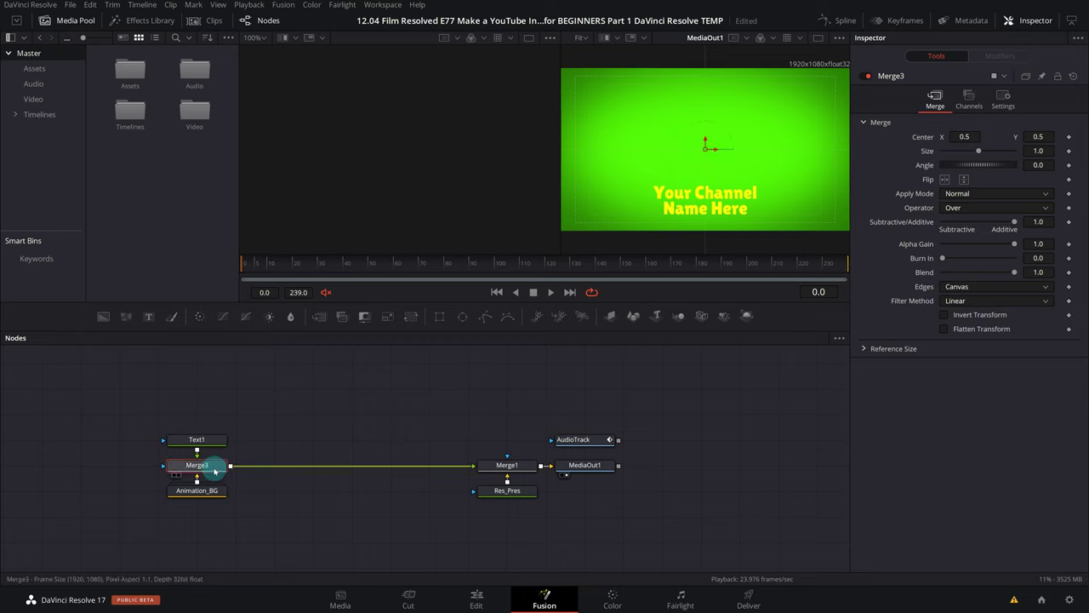
key("shift+space")
type("trans")
key("BackSpace")
key("BackSpace")
key("BackSpace")
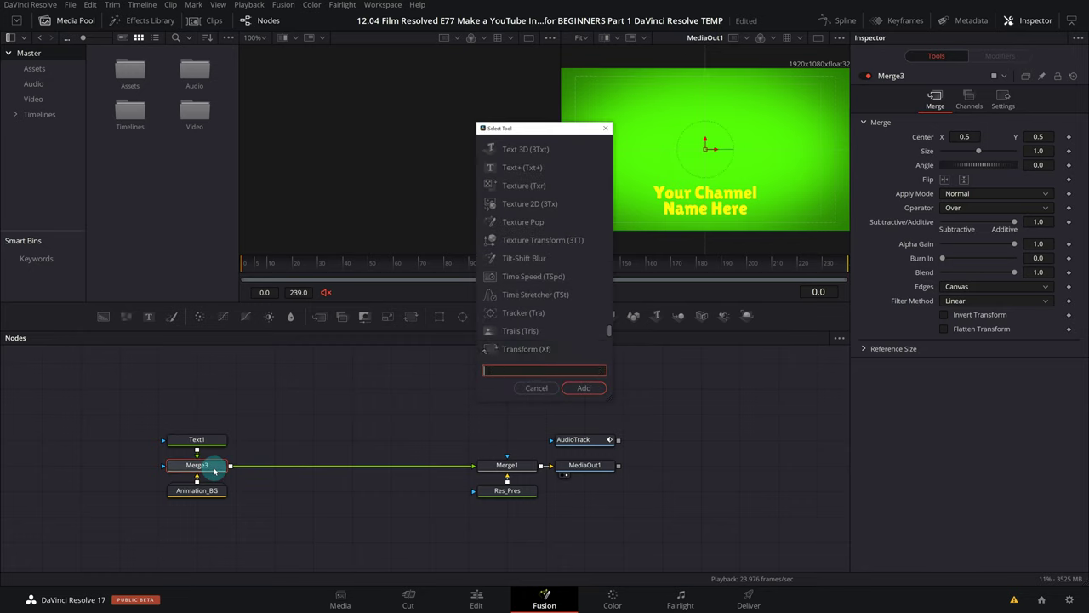
type("mrg")
key("Return")
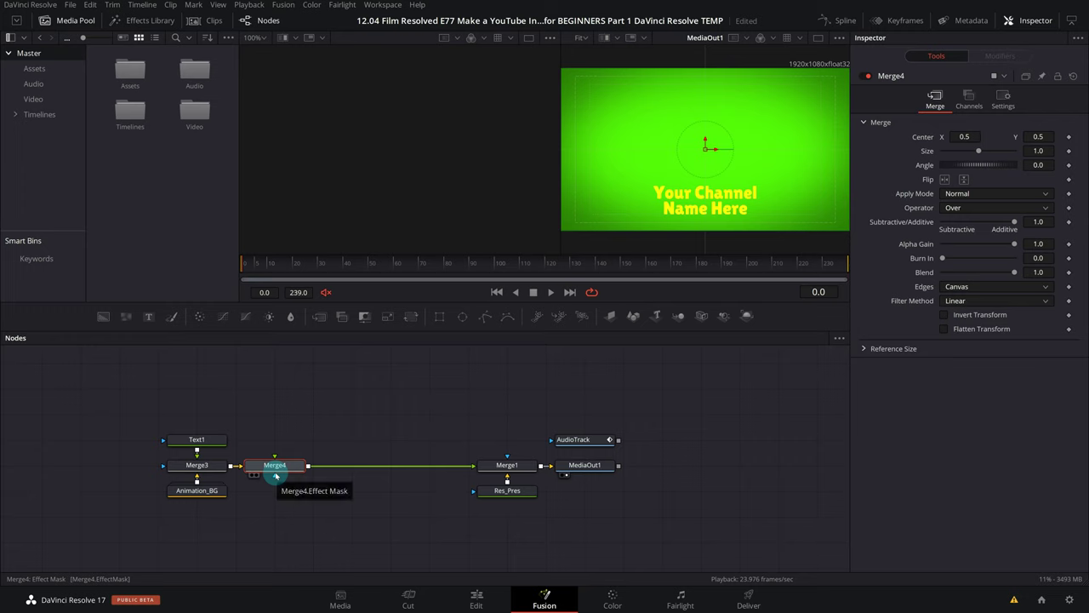
double_click(131, 75)
Step: Bring logo.png into the graph as MediaIn1 and connect it to Merge4's foreground input
left_click(174, 151)
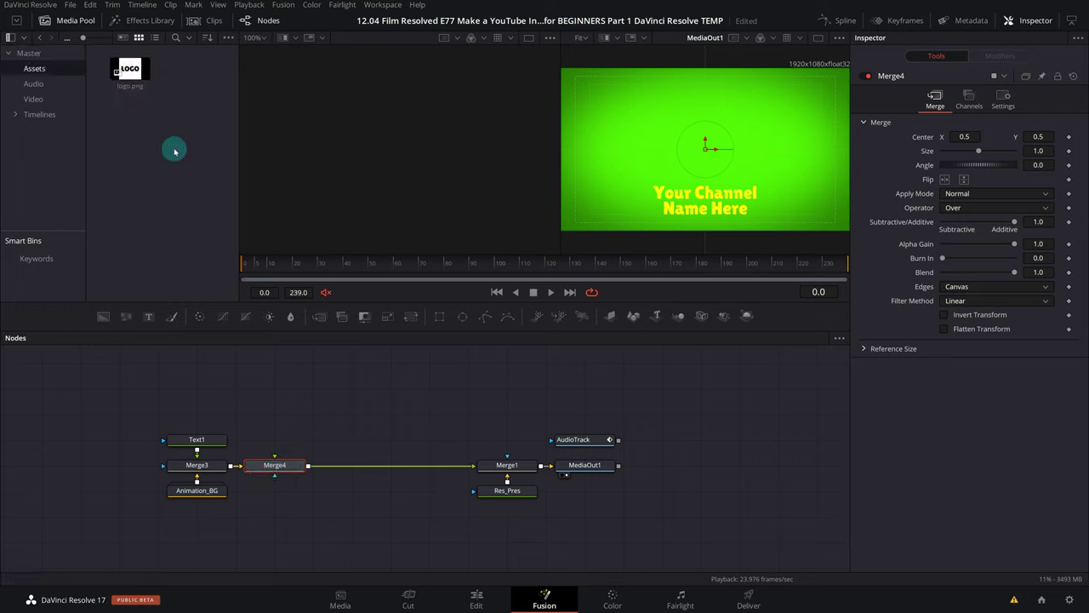
mouse_move(130, 72)
left_mouse_down()
mouse_move(267, 409)
mouse_move(272, 457)
left_mouse_up()
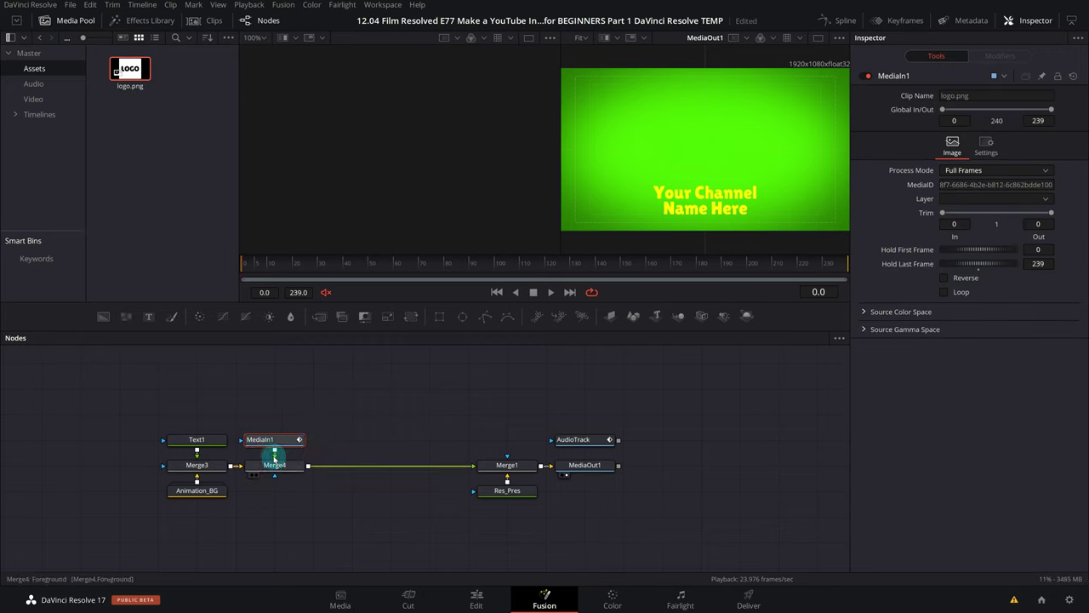
left_click_drag(271, 458, 274, 454)
left_click(268, 440)
left_click(689, 137)
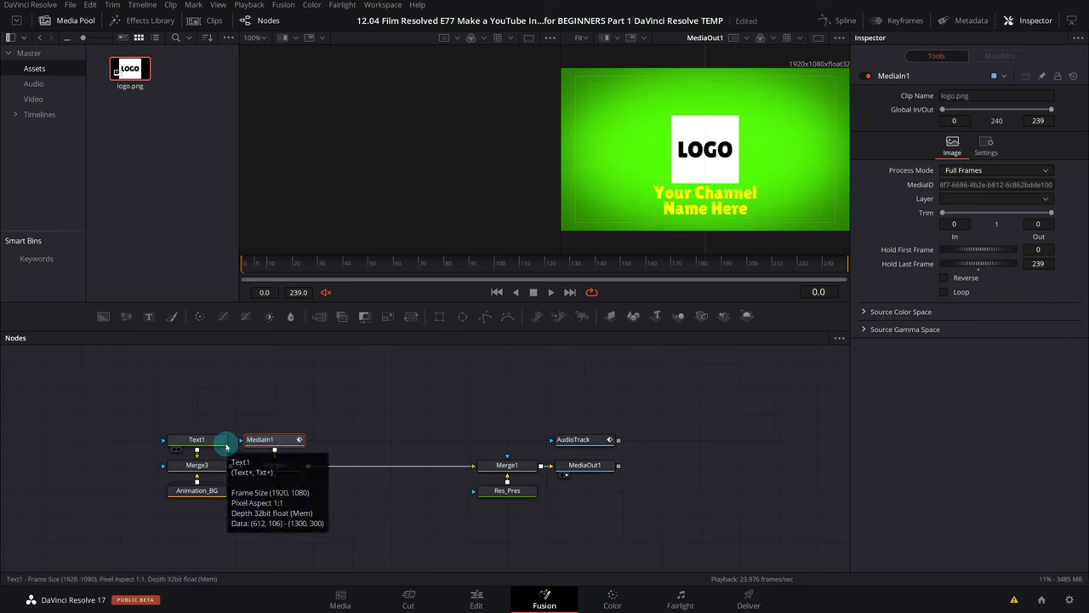
left_click_drag(341, 312, 263, 462)
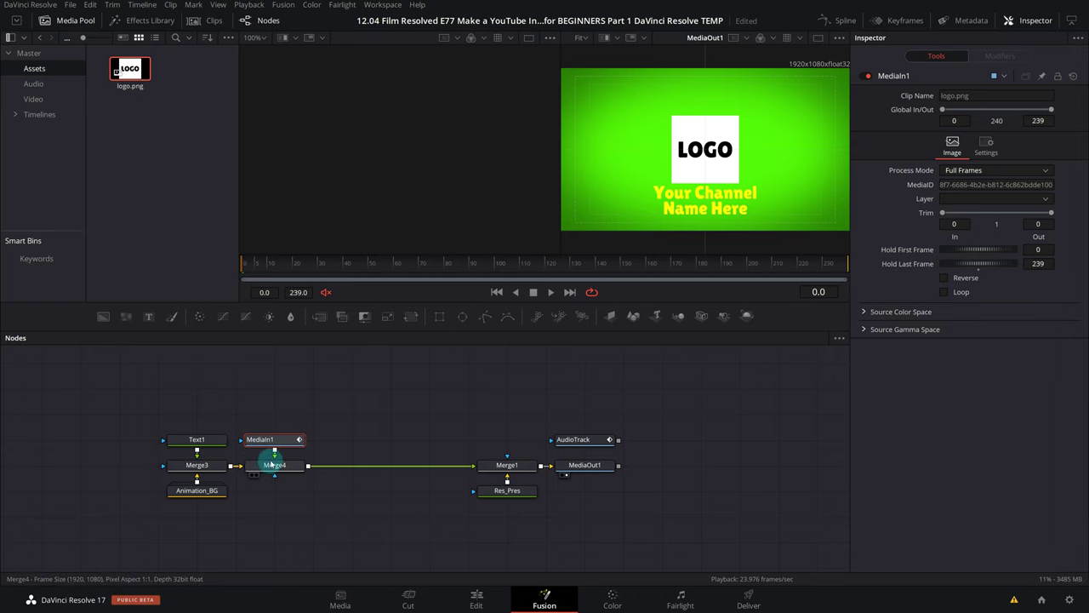
left_click(202, 441)
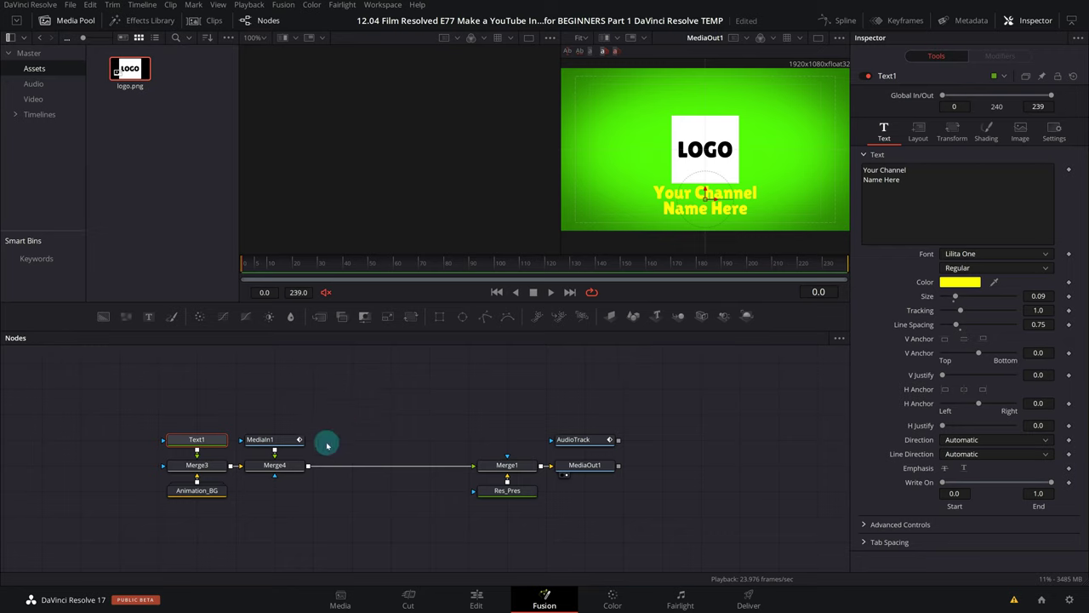
left_click(260, 440)
Step: Rename the logo's MediaIn1 node to 'Logo' and move it up above Merge4
key("2")
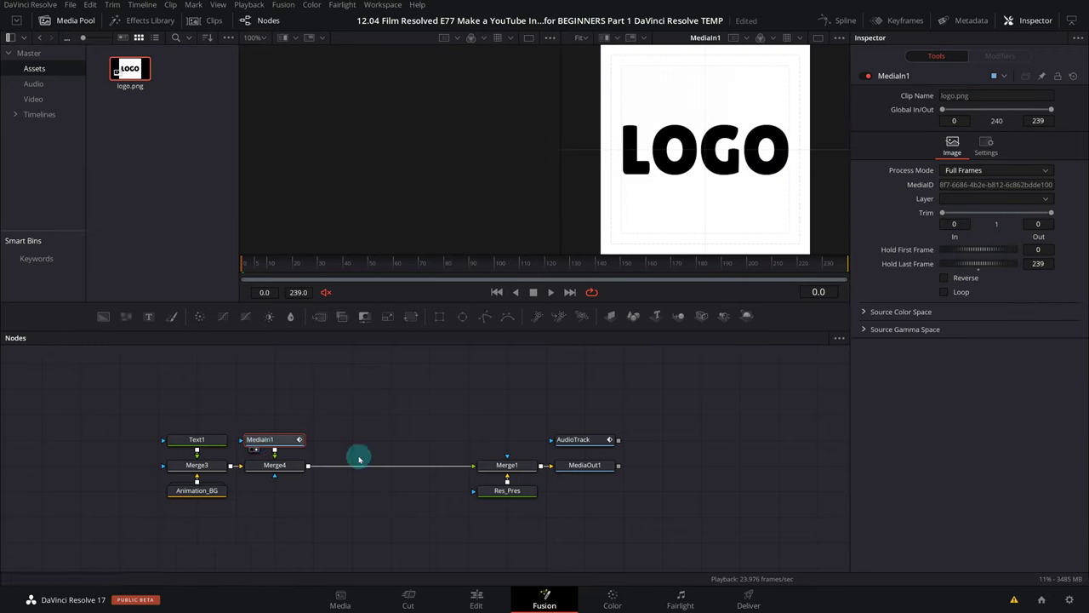
left_click(584, 465)
key("2")
left_click(289, 441)
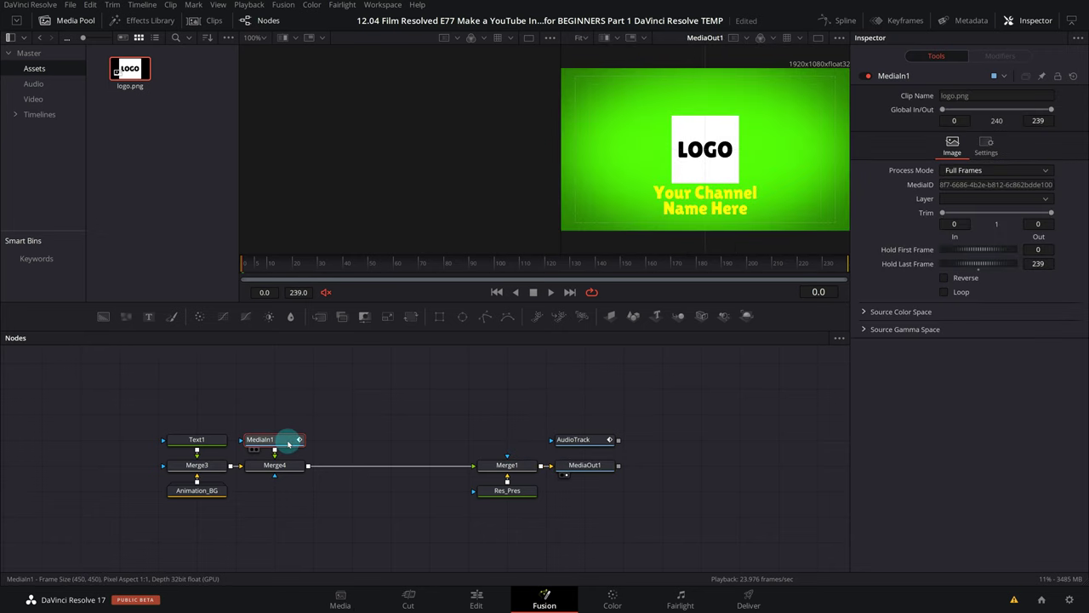
key("F2")
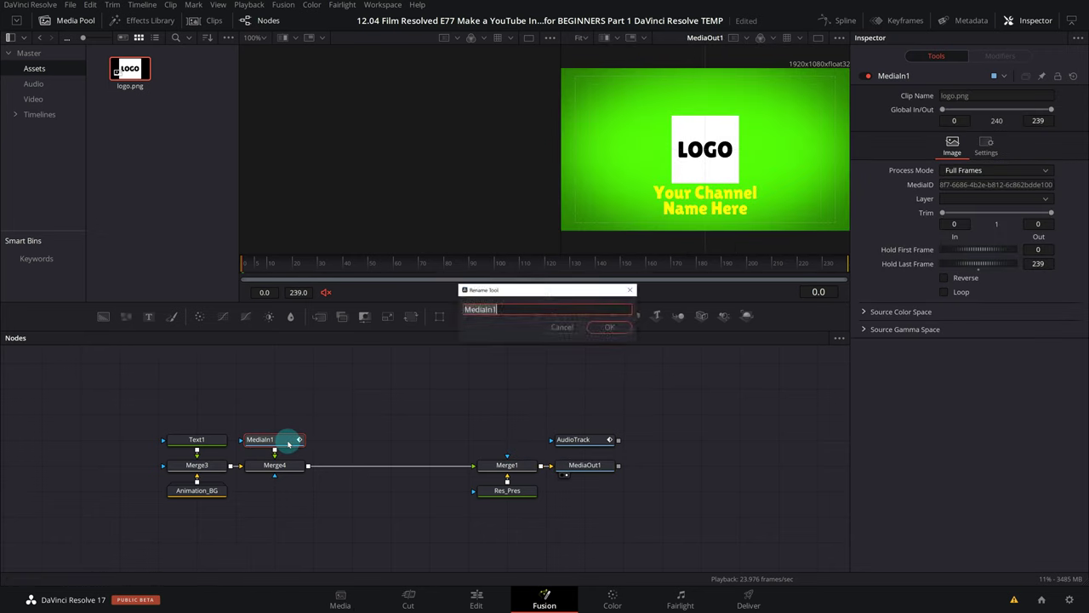
type("Logo")
key("Return")
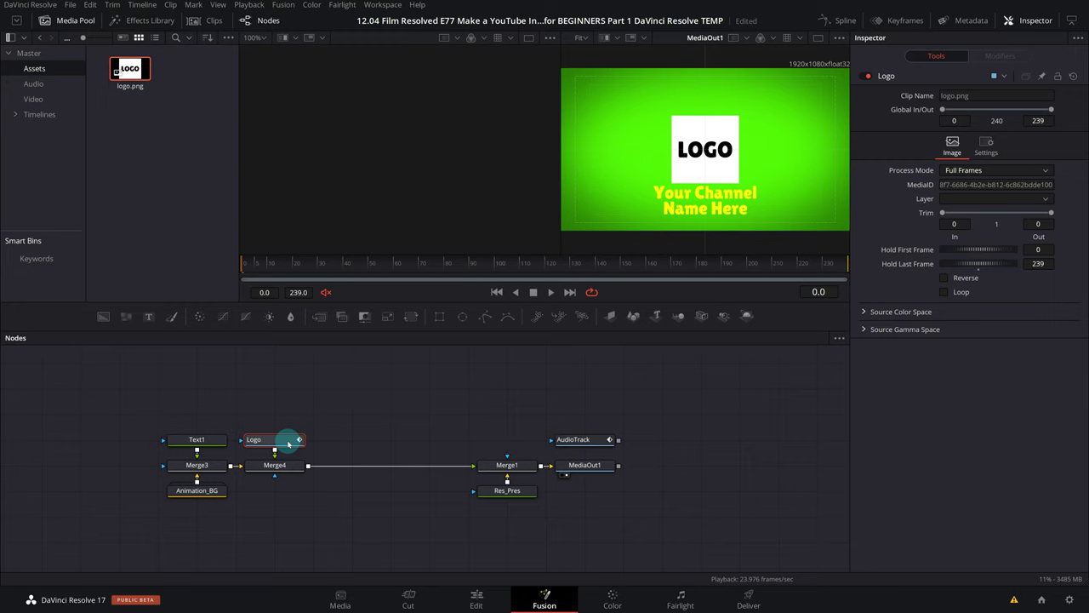
left_click_drag(288, 443, 287, 404)
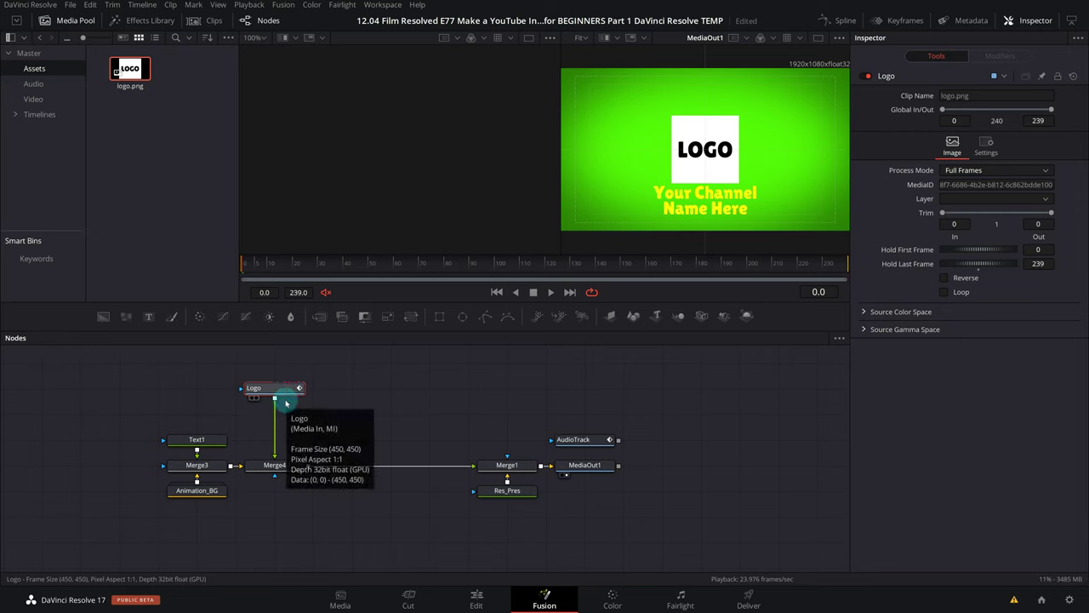
Step: Insert a Transform node after the Logo node via the 'trans' tool search
key("shift+space")
type("mrg")
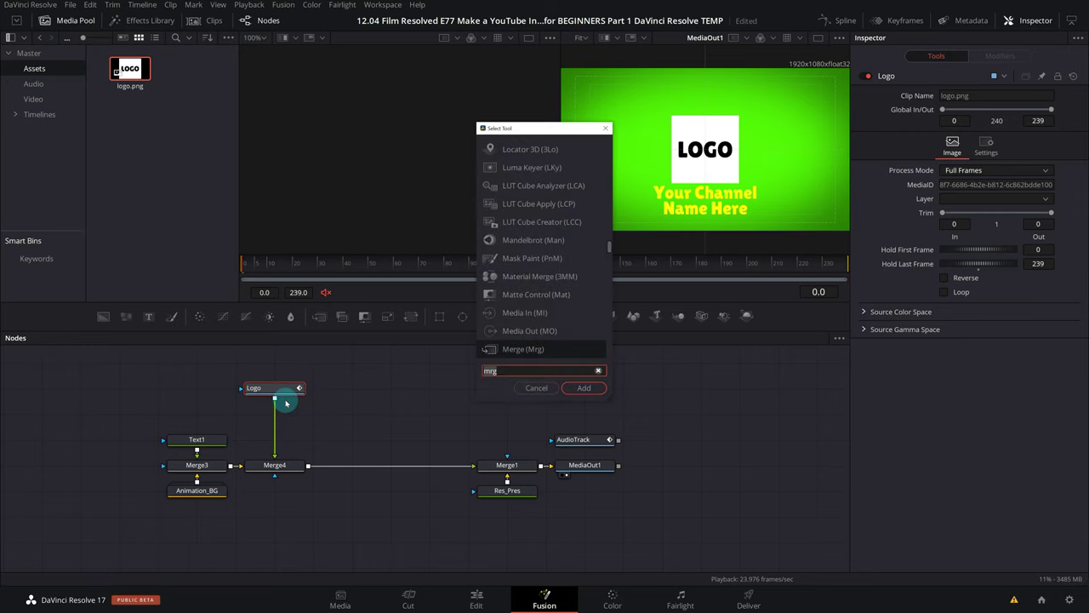
key("BackSpace")
key("BackSpace")
key("BackSpace")
type("xf")
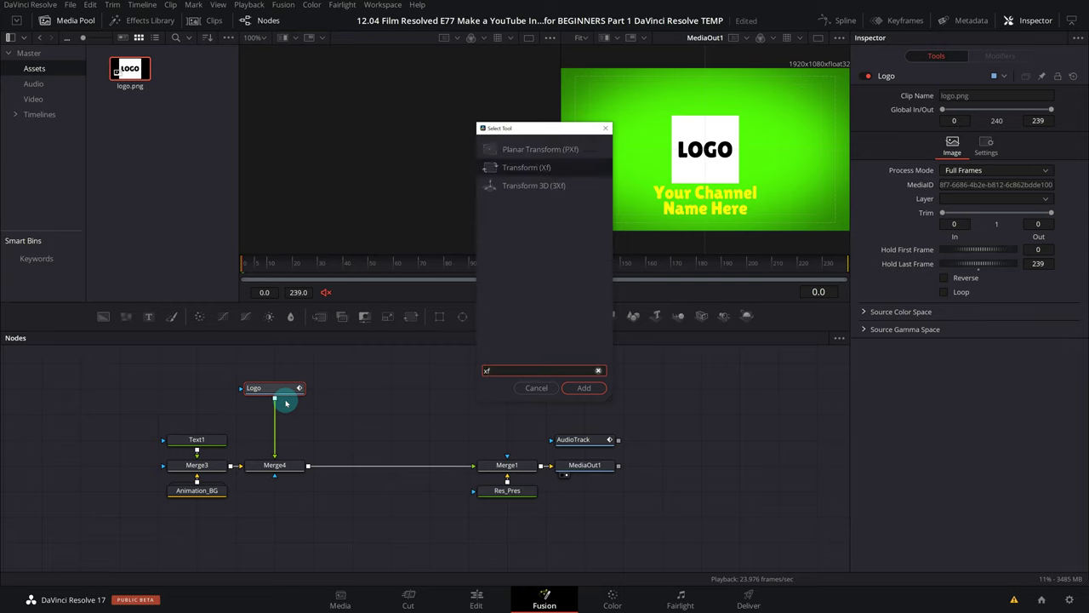
key("BackSpace")
key("BackSpace")
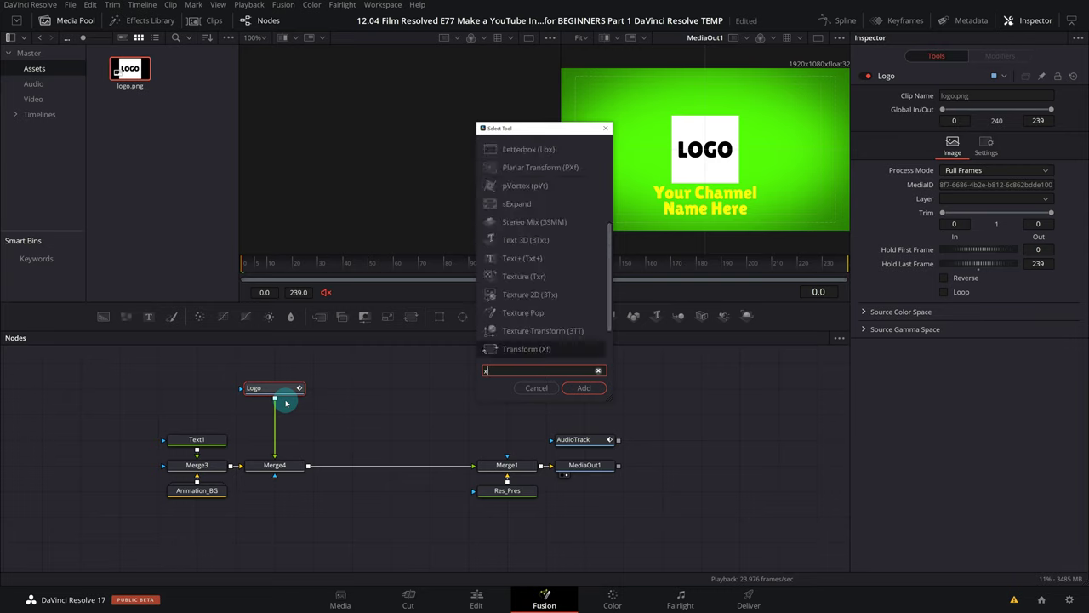
type("trans")
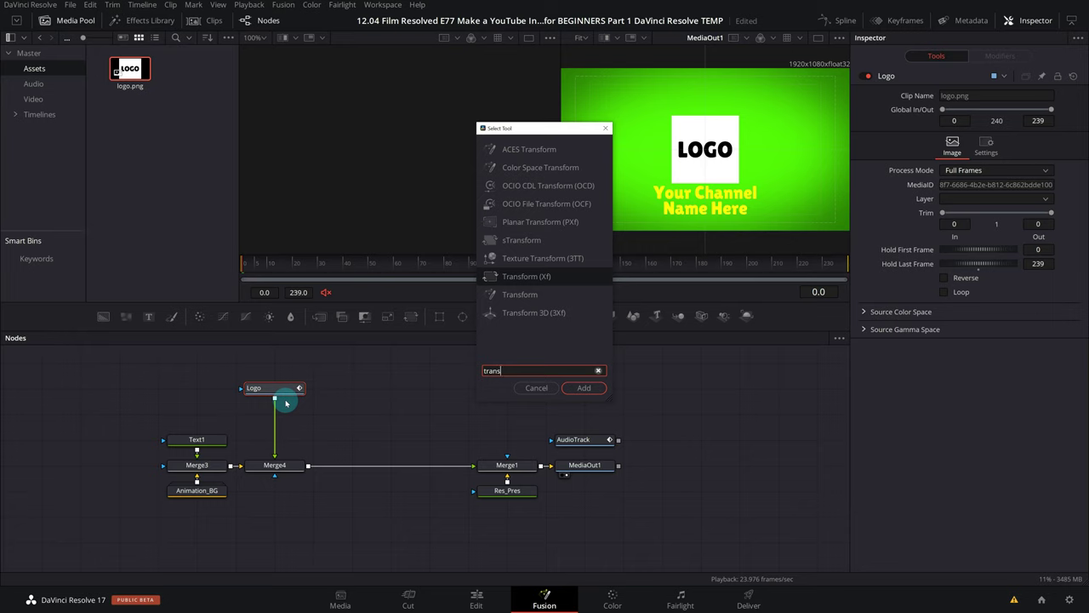
key("Return")
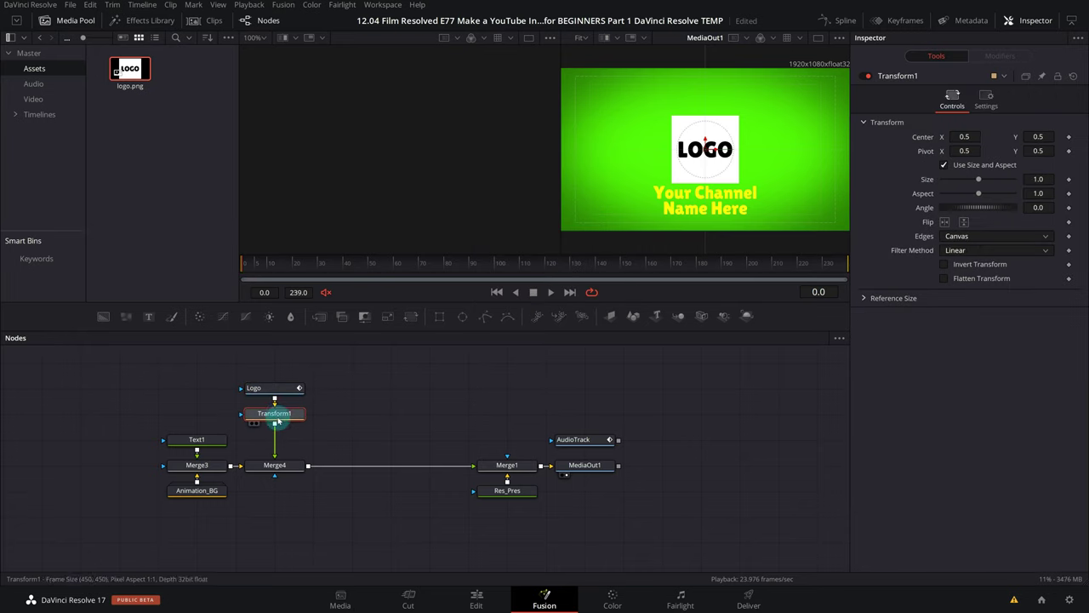
Step: Test the logo's transform position and size, reset it, and reposition the Logo and Transform1 nodes
left_click_drag(964, 136, 1048, 136)
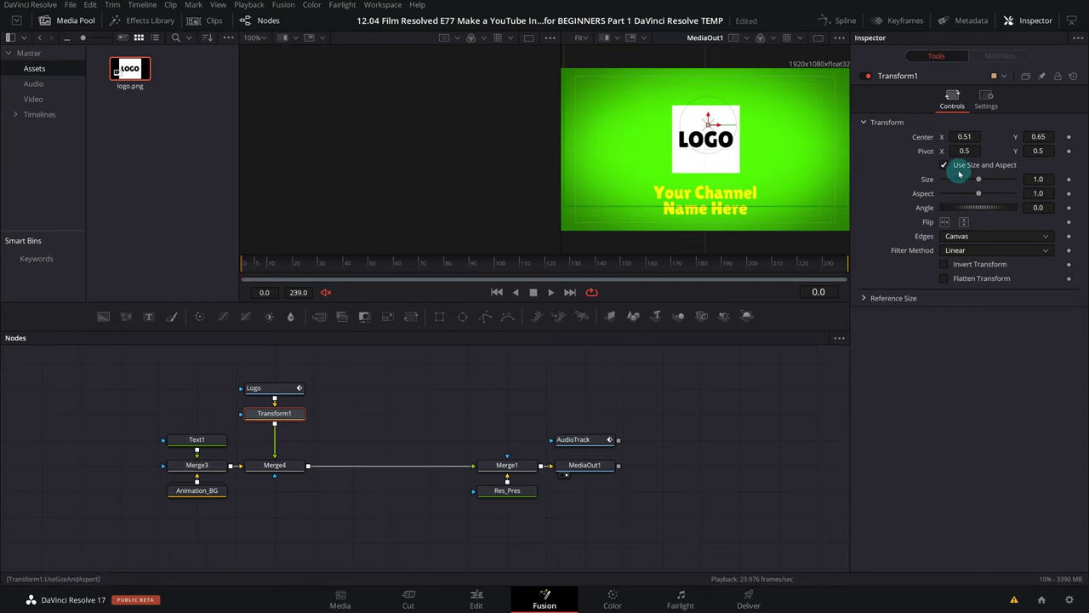
mouse_move(979, 179)
left_mouse_down()
mouse_move(983, 193)
mouse_move(968, 208)
left_mouse_up()
left_click(1073, 76)
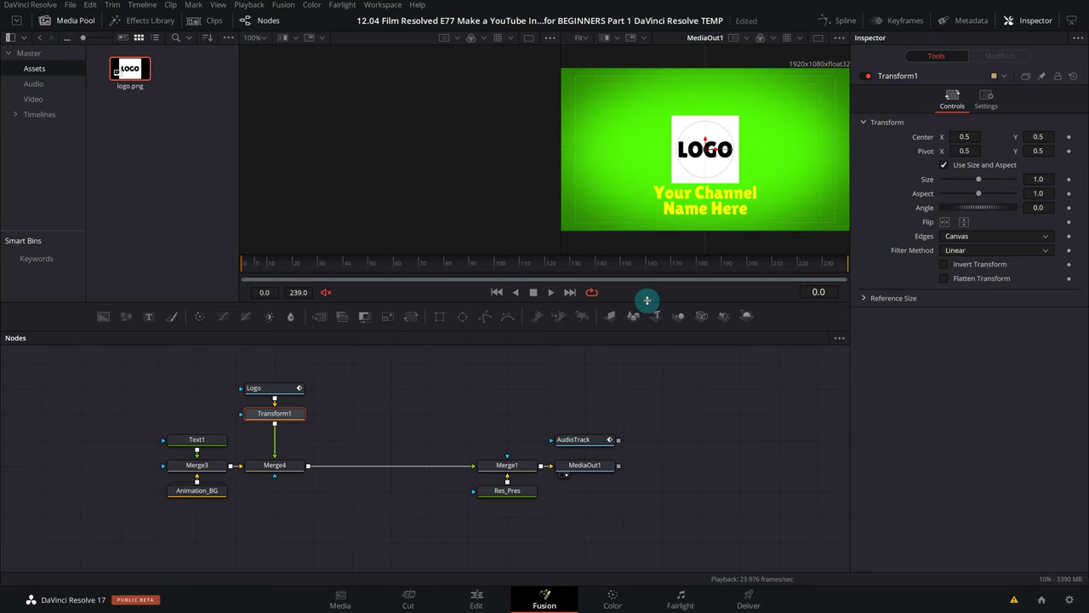
left_click_drag(277, 370, 283, 445)
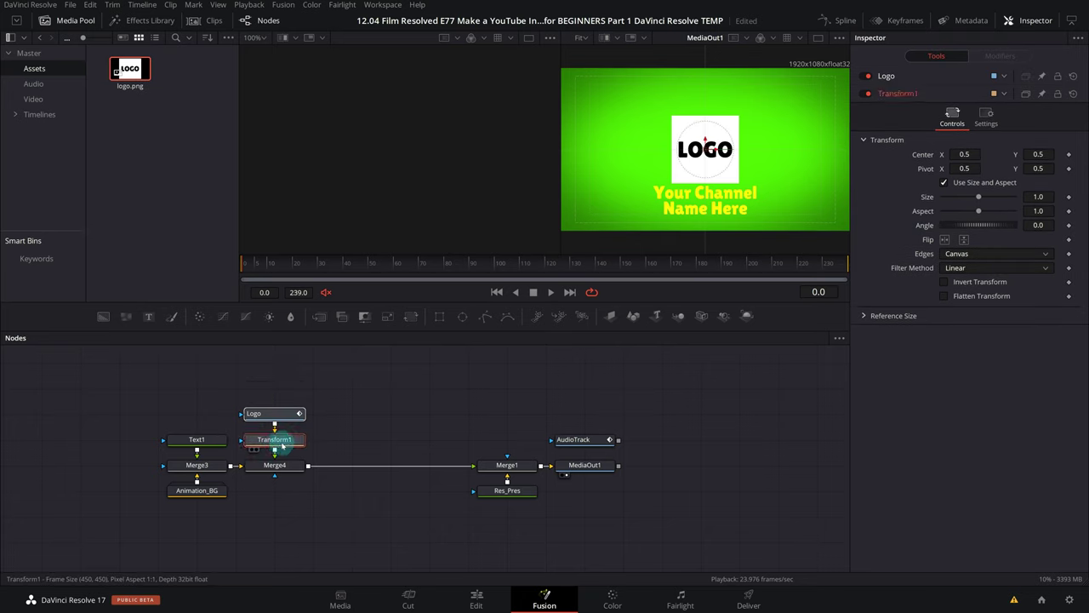
left_click(280, 443)
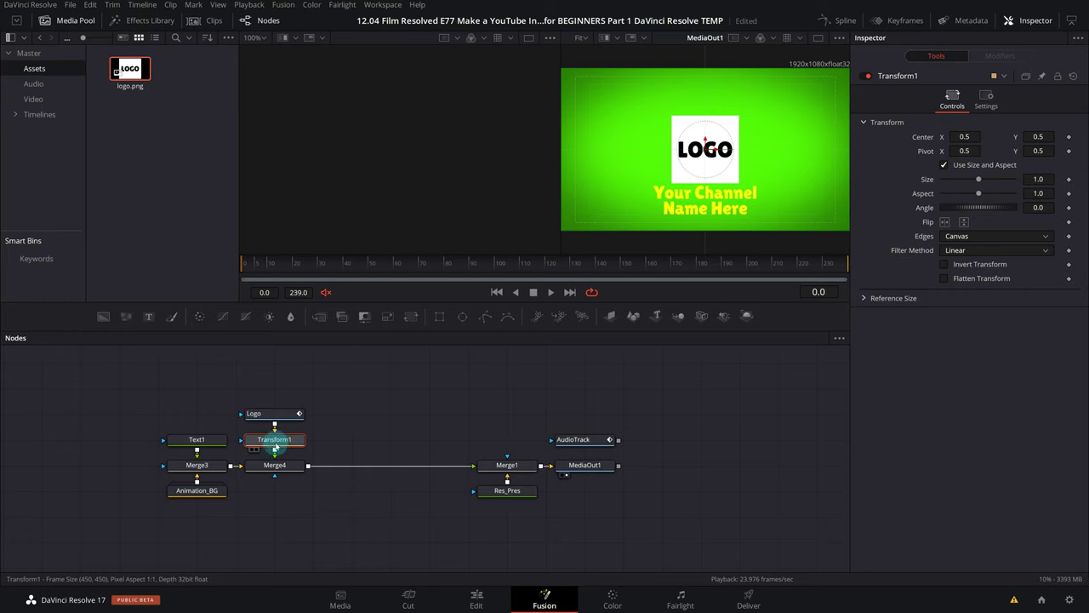
Step: Lower the logo to a vertical centre of 0.3, then review the Merge4 and Logo settings
left_click(1040, 137)
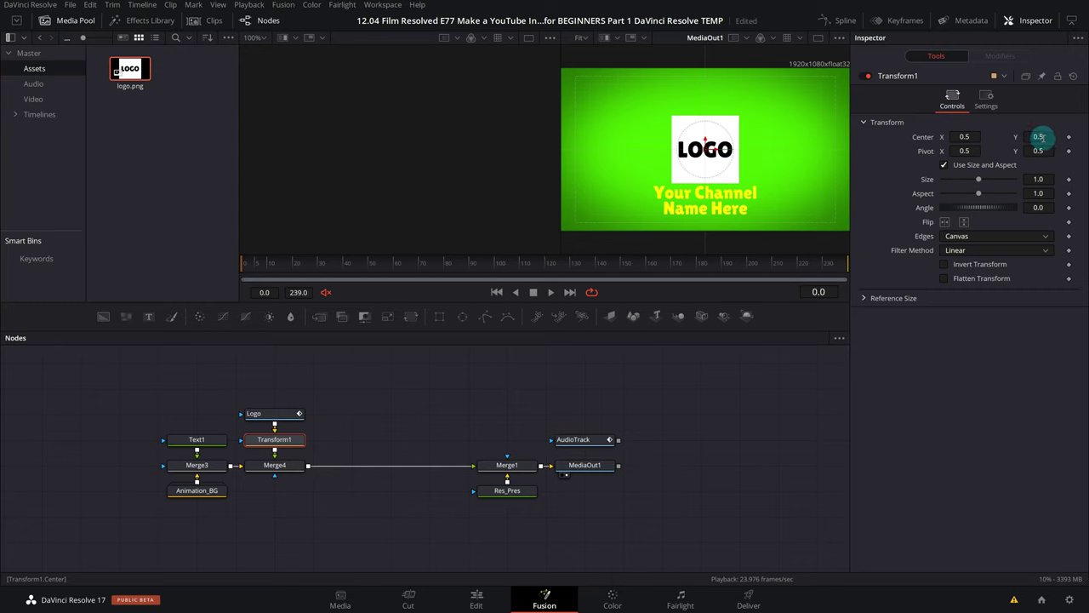
left_click_drag(1038, 136, 705, 204)
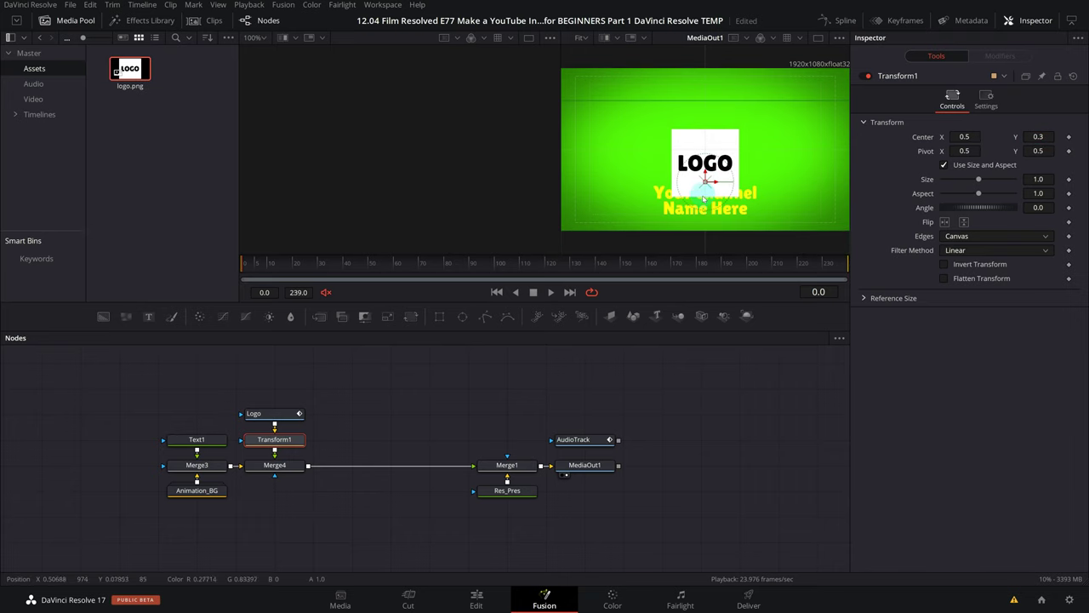
scroll(704, 204, "up", 3)
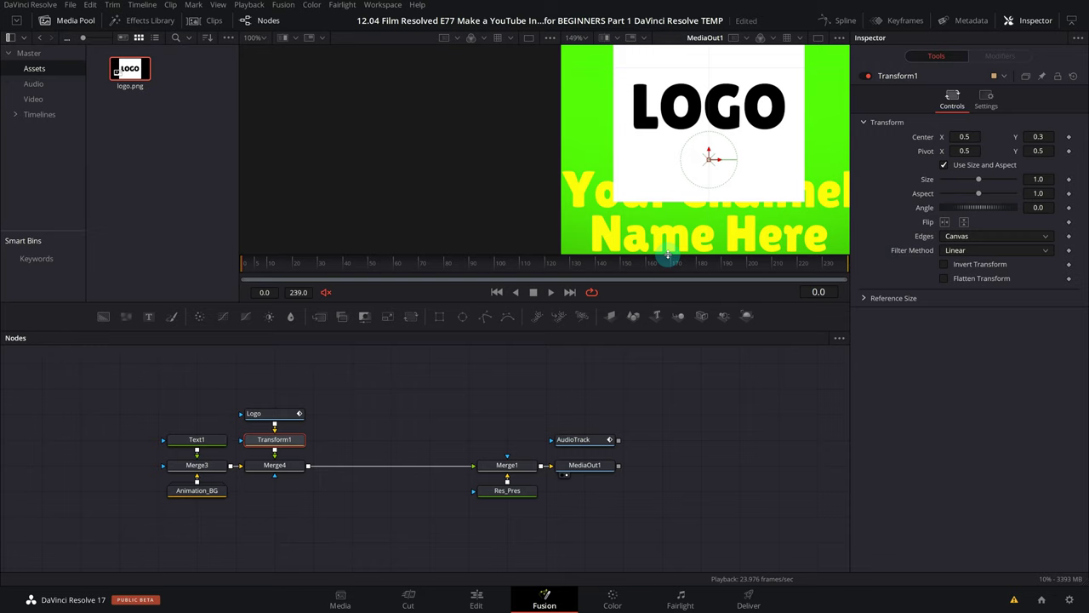
left_click(269, 470)
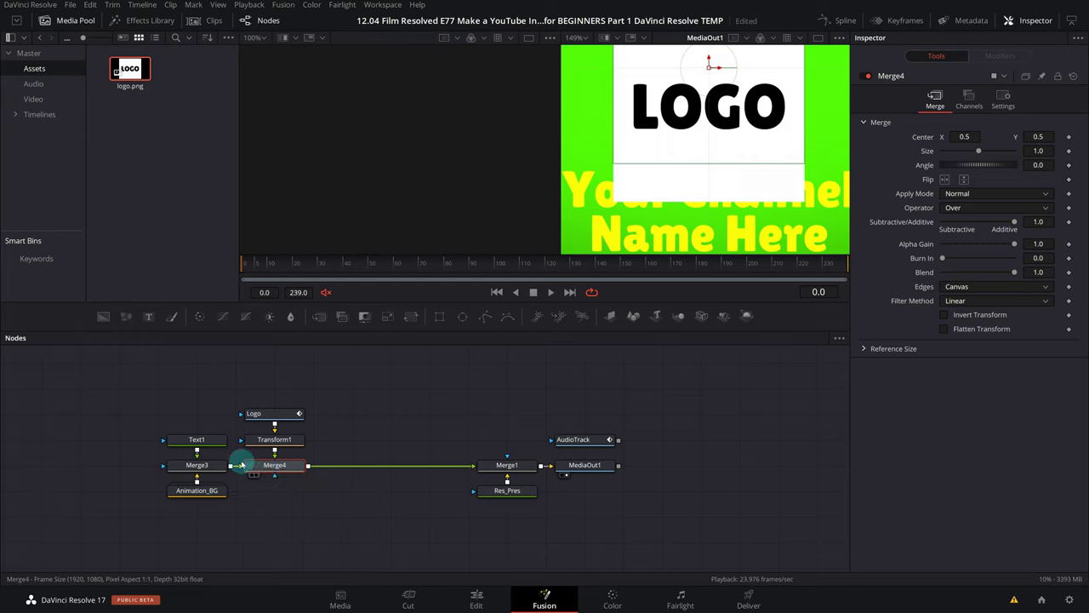
left_click(285, 412)
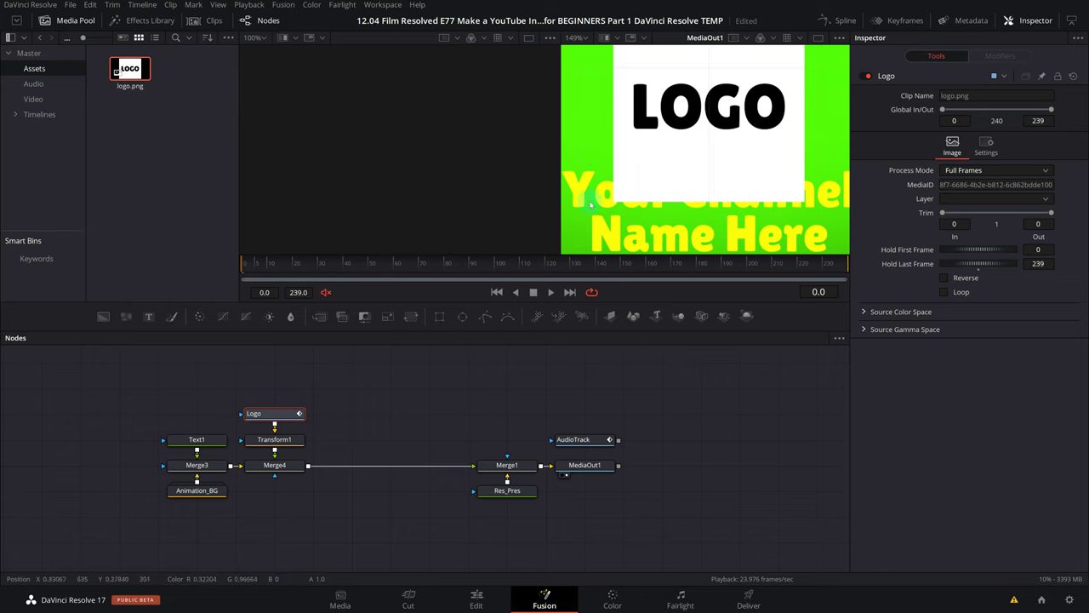
mouse_move(269, 380)
left_mouse_down()
mouse_move(275, 438)
mouse_move(275, 413)
left_mouse_up()
left_click_drag(182, 440, 190, 418)
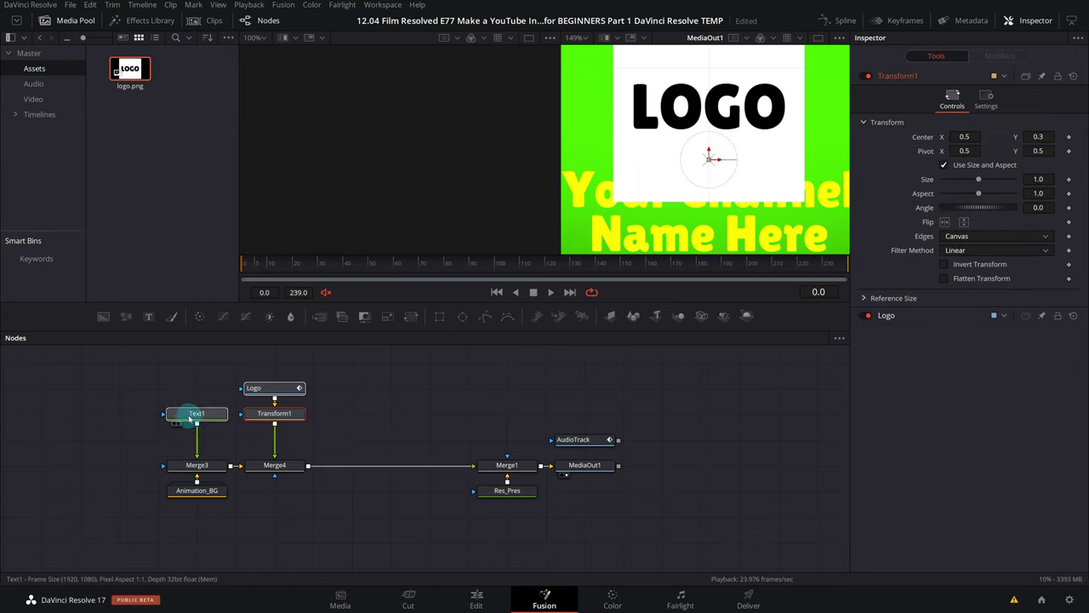
left_click(191, 418)
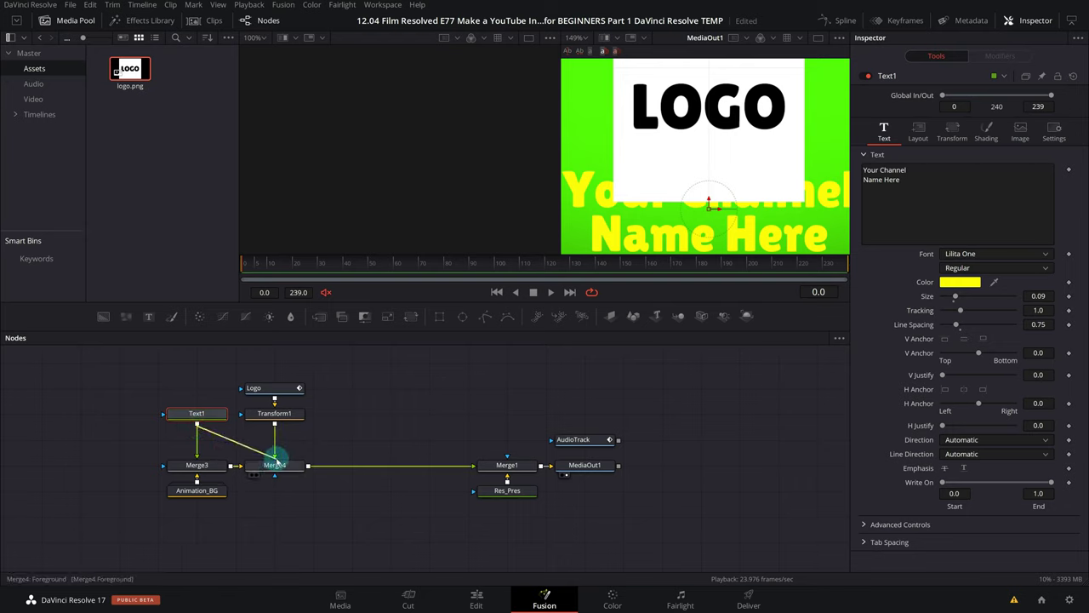
left_click_drag(197, 425, 274, 458)
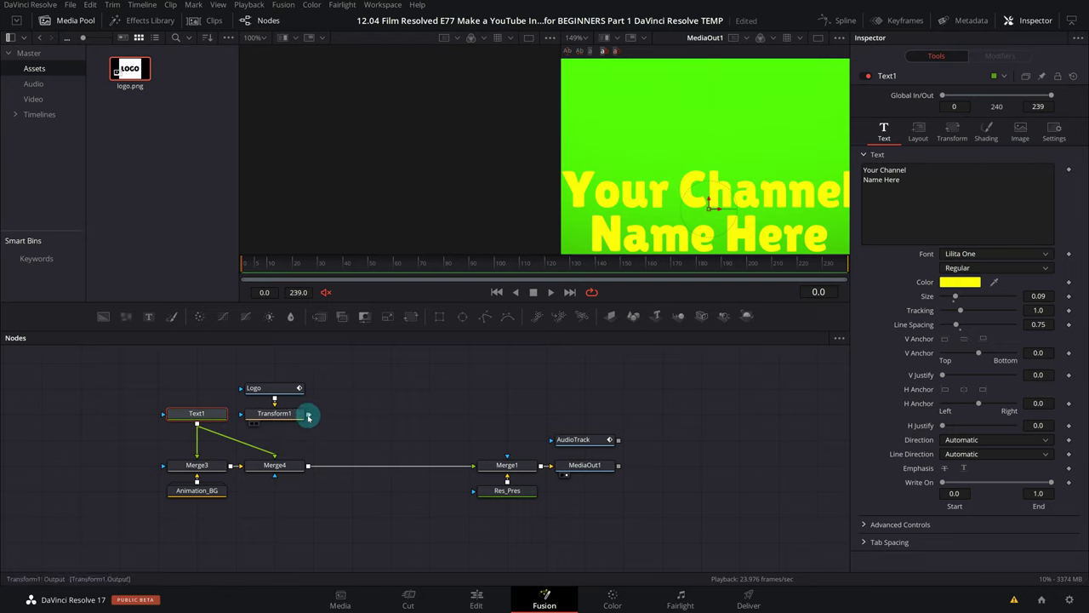
left_click_drag(308, 416, 197, 458)
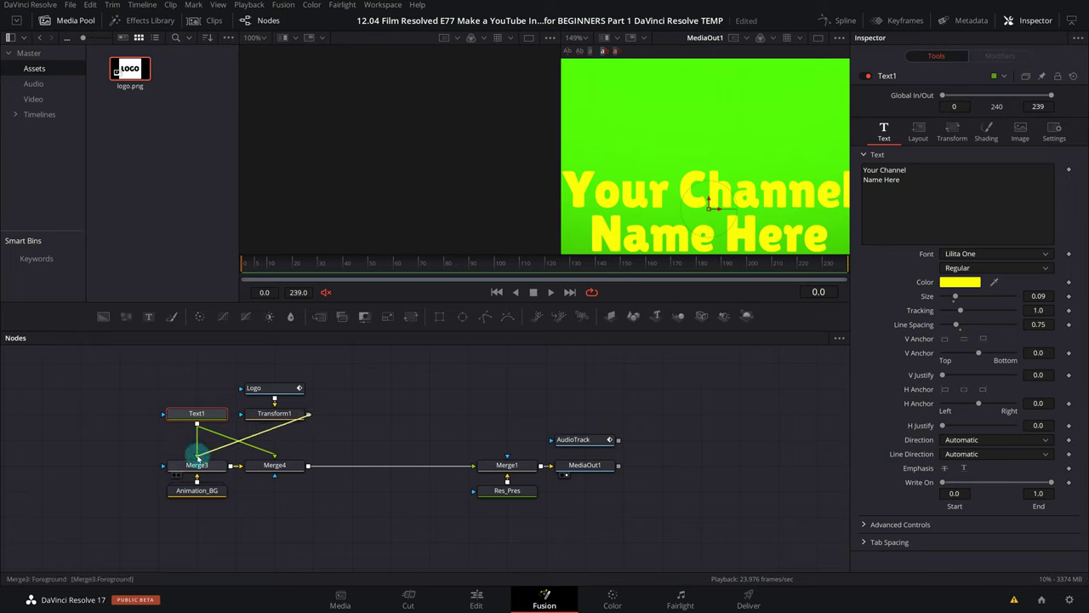
left_click_drag(196, 414, 311, 410)
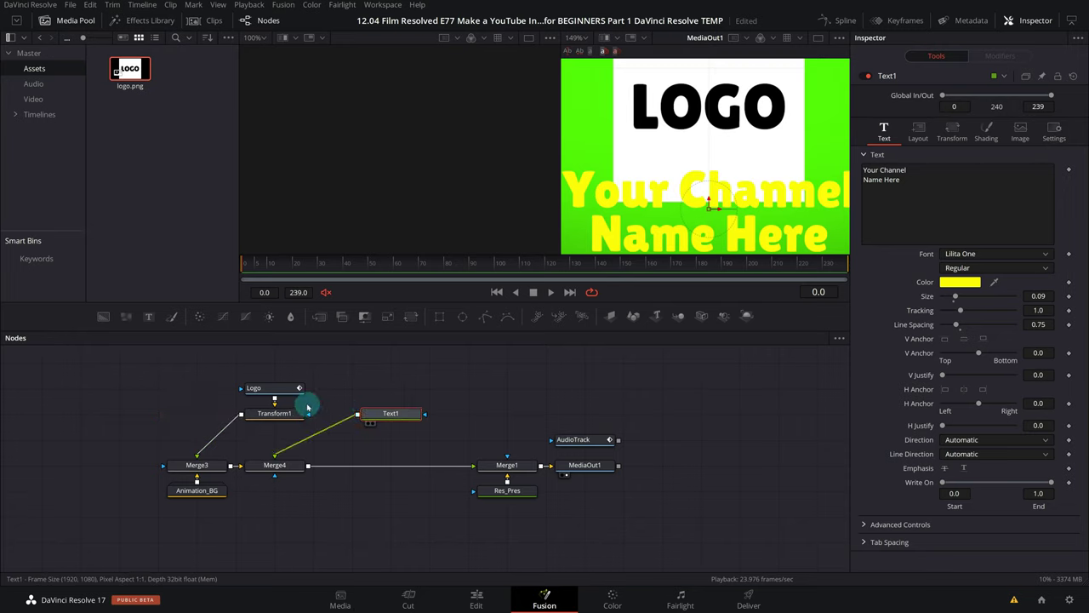
mouse_move(290, 375)
left_mouse_down()
mouse_move(255, 422)
mouse_move(199, 414)
left_mouse_up()
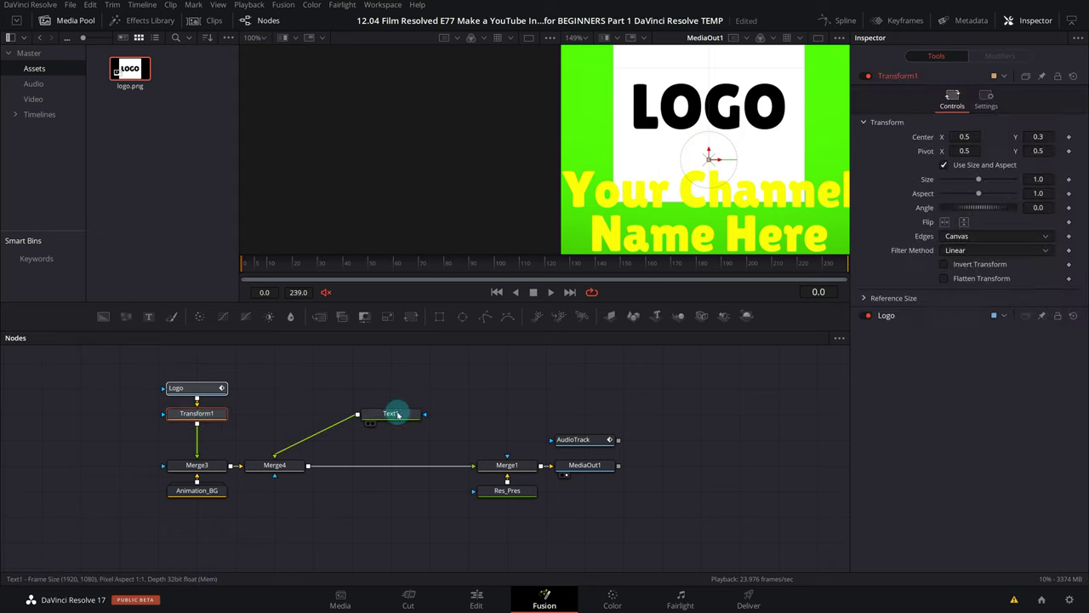
left_click_drag(392, 417, 278, 414)
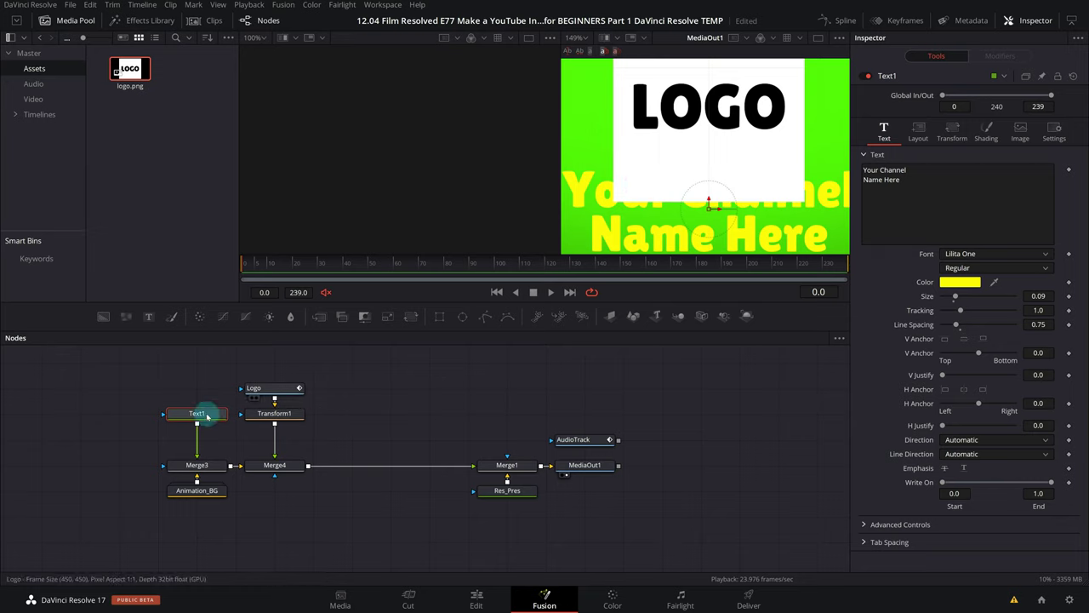
left_click_drag(206, 416, 207, 442)
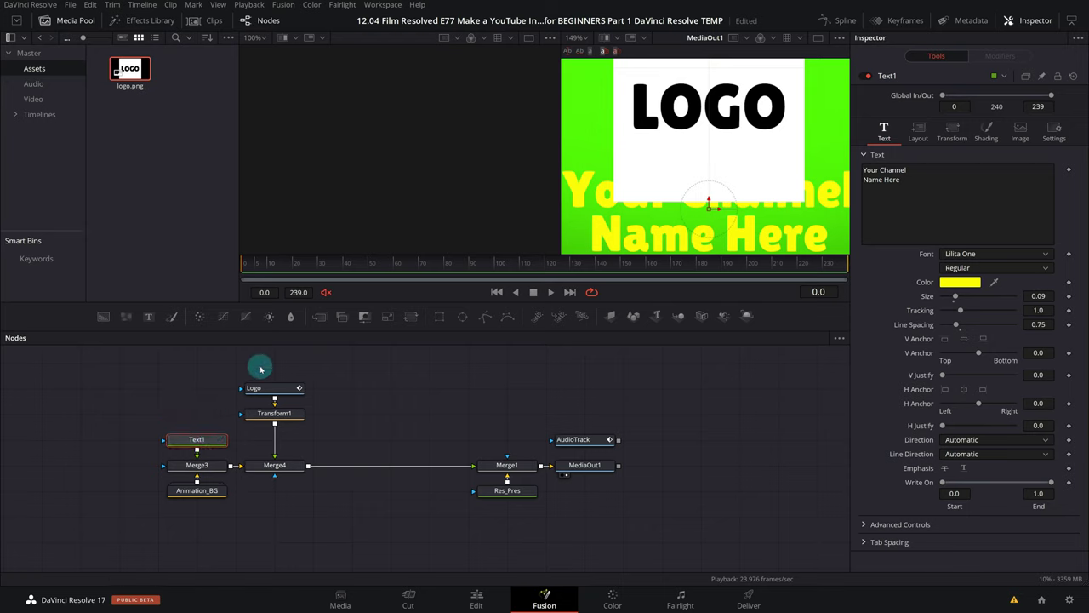
mouse_move(261, 367)
left_mouse_down()
mouse_move(277, 419)
mouse_move(298, 440)
left_mouse_up()
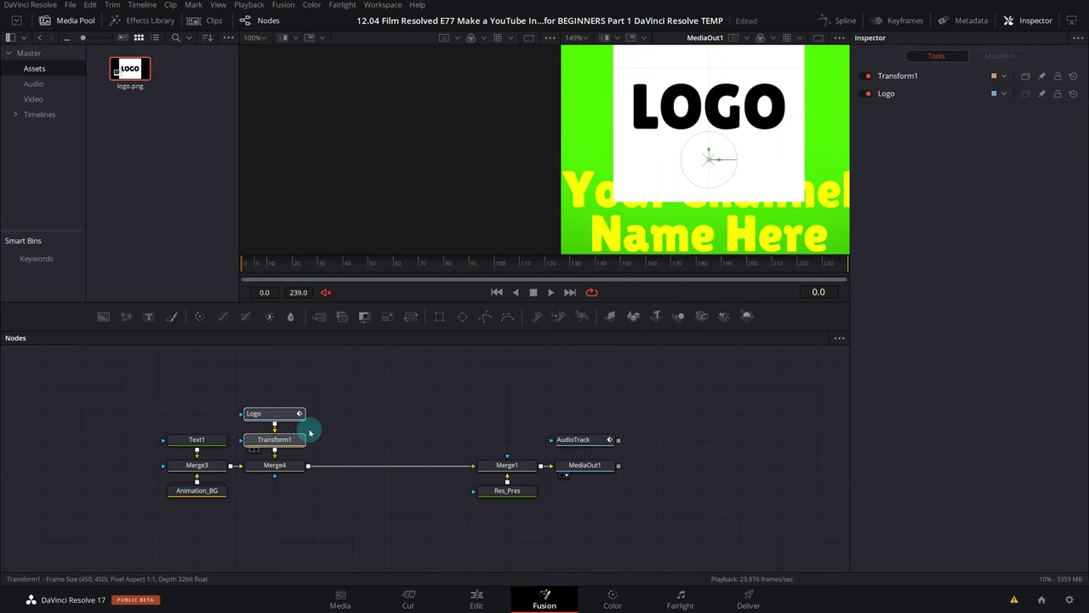
left_click(587, 38)
Step: Fit the viewer to the frame, reset Transform1 to recentre the logo, and deselect it
left_click(579, 85)
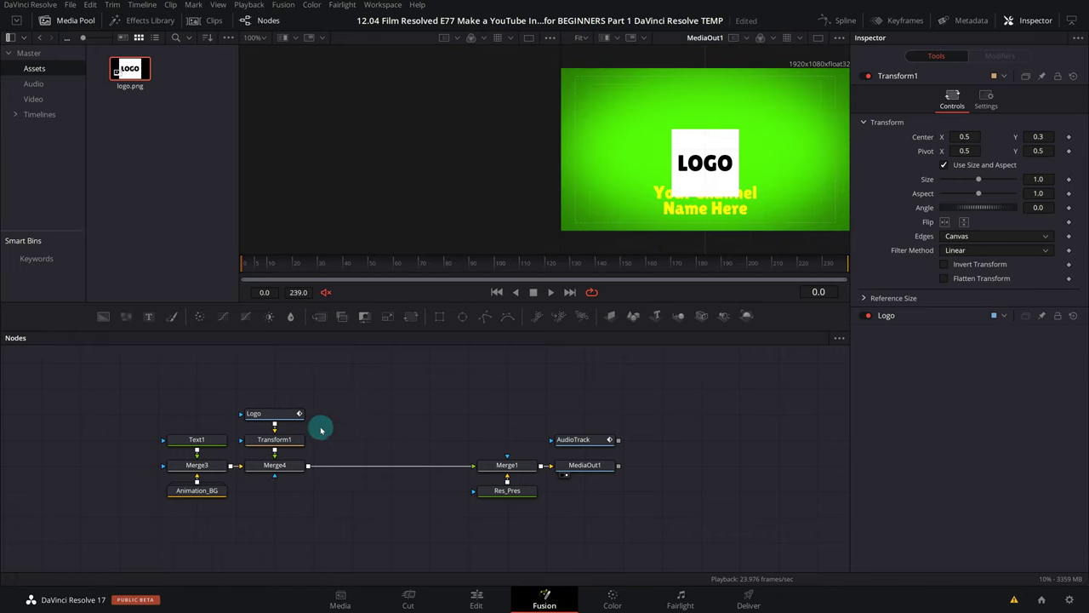
left_click(296, 440)
left_click(1073, 76)
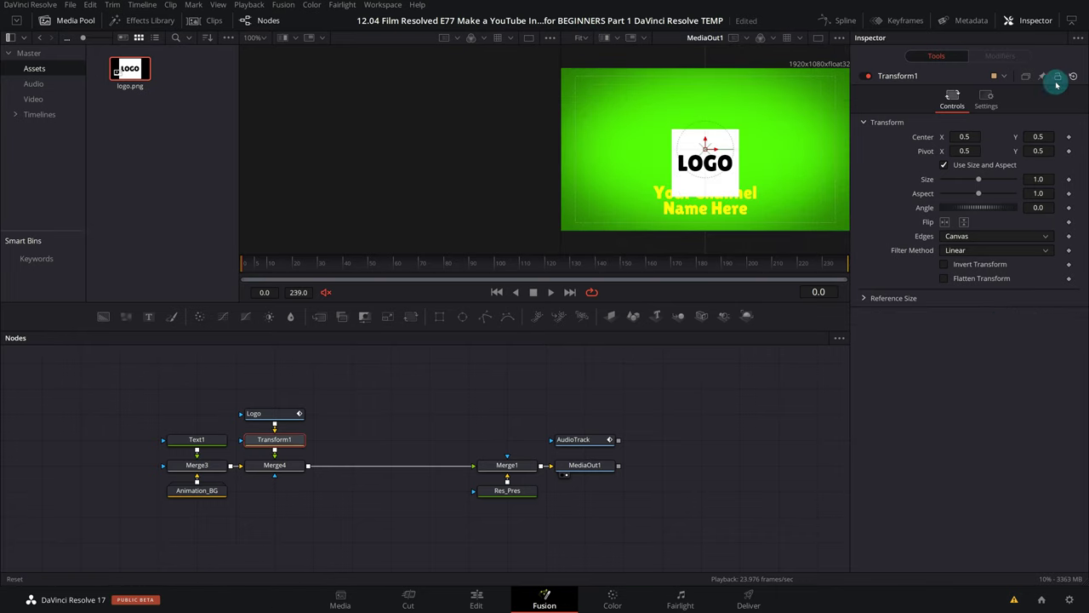
left_click(363, 429)
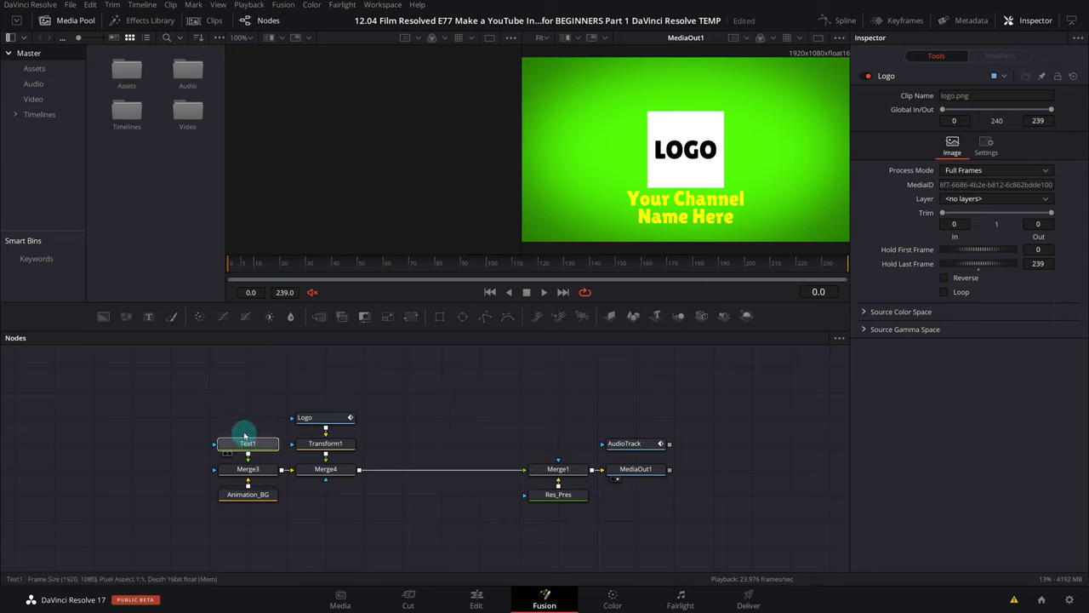
Step: Move the Text1 and Logo nodes up, then insert a Shadow node after Text1
left_click_drag(246, 443, 247, 417)
left_click_drag(323, 417, 323, 391)
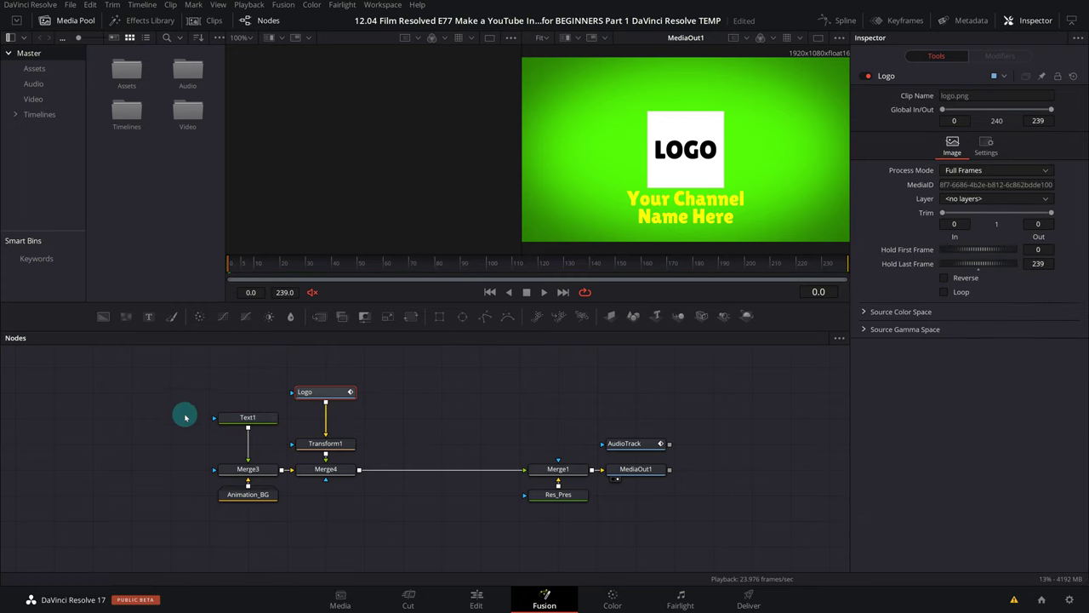
left_click(262, 418)
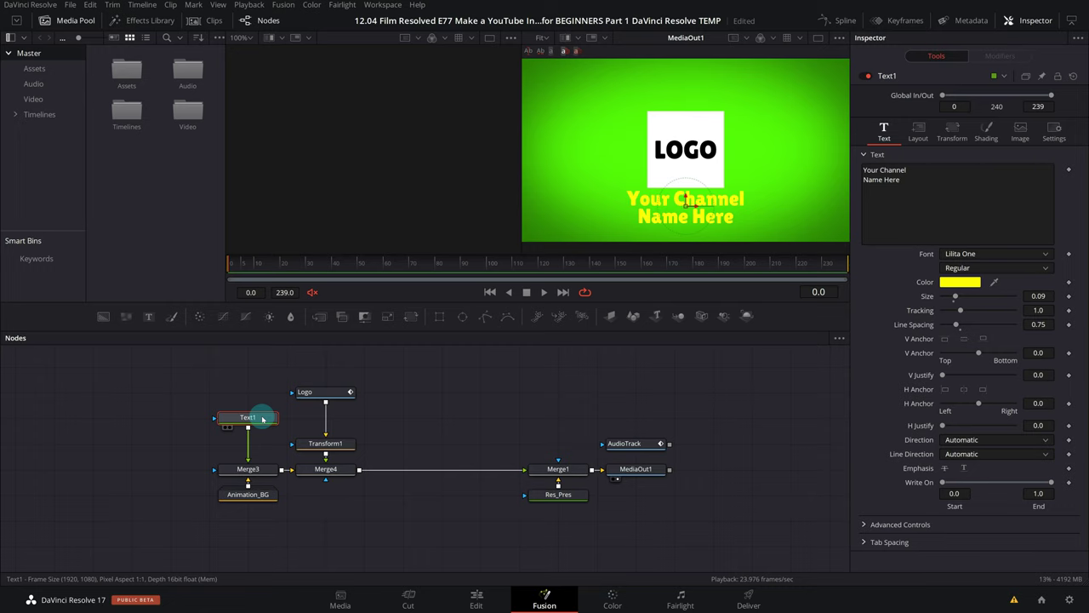
key("shift+space")
type("Shadow")
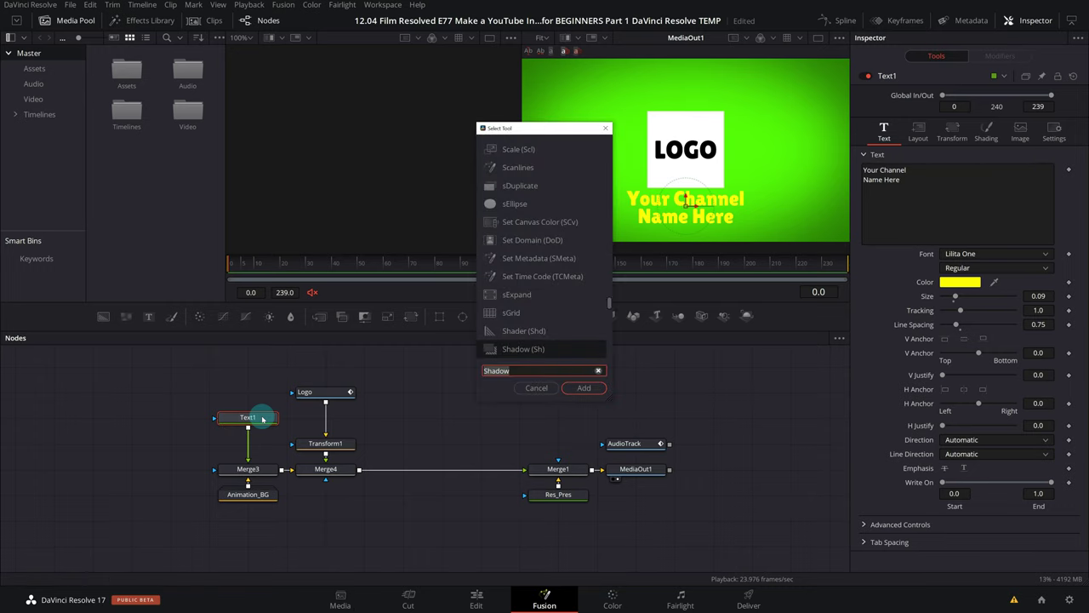
key("BackSpace")
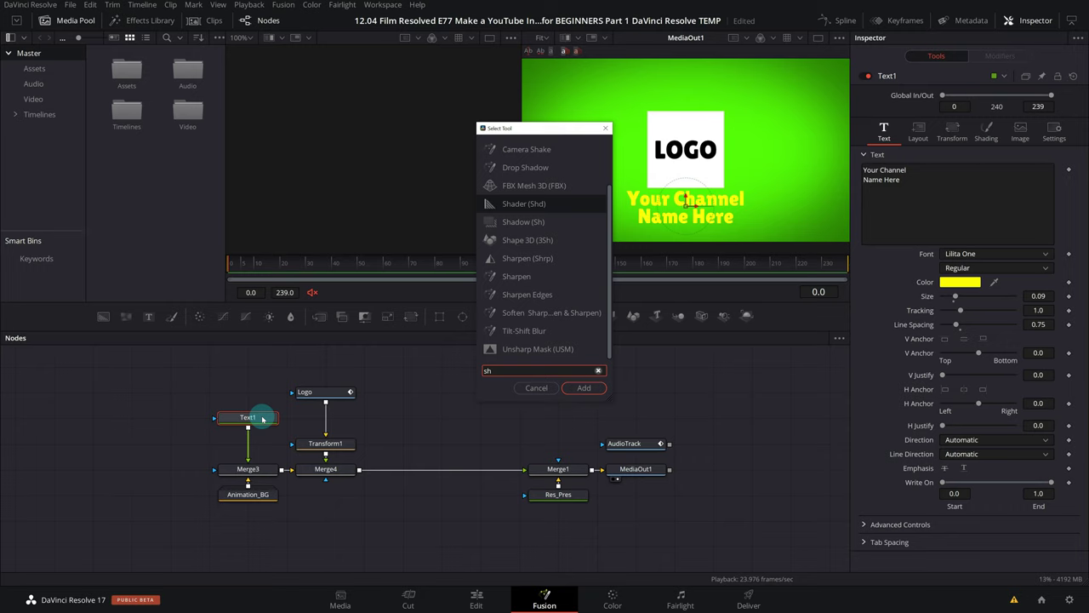
key("Down")
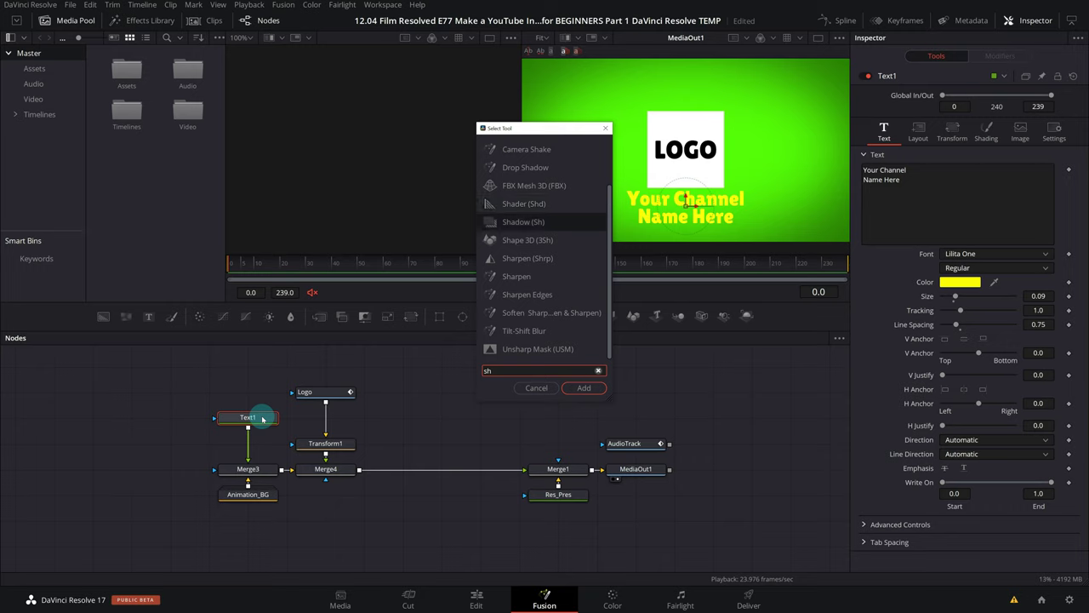
left_click(584, 387)
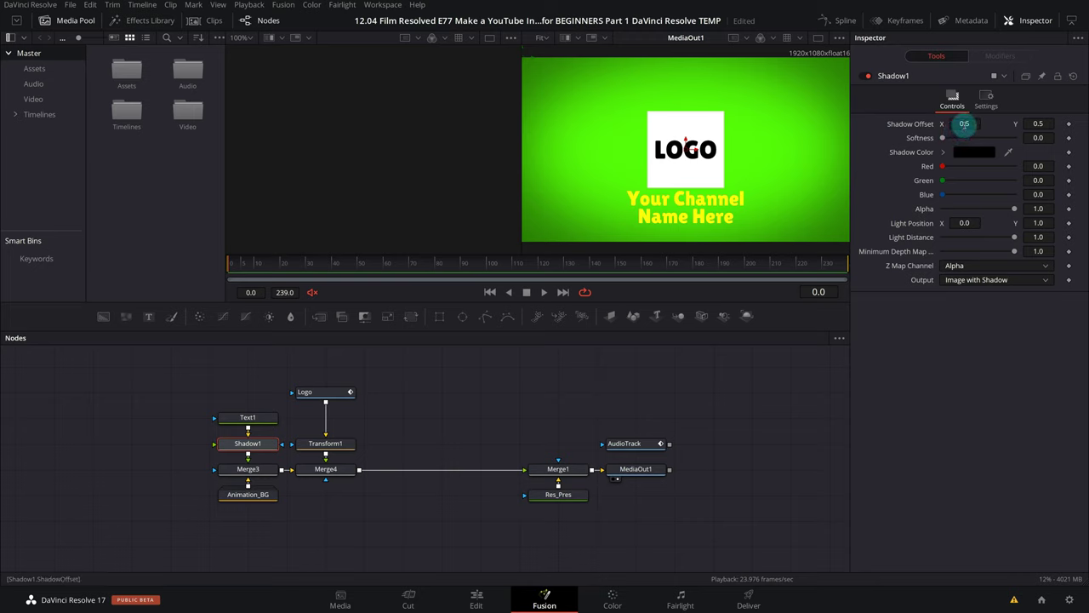
Step: Reset the title's shadow offset, then set it to X 0.5025 and Y 0.4976
left_click_drag(964, 123, 1037, 123)
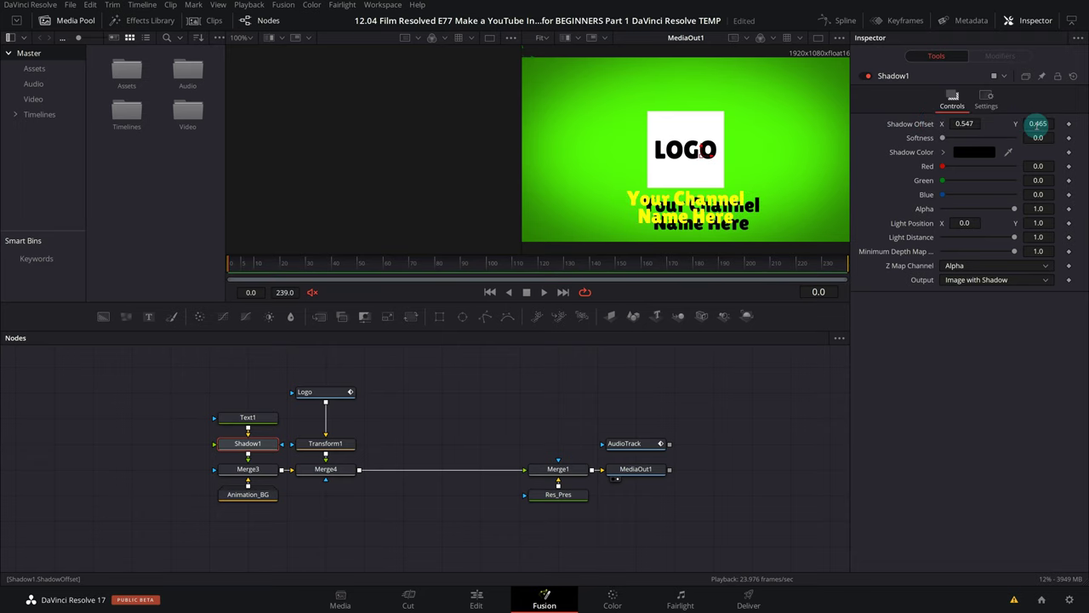
left_click_drag(959, 123, 962, 123)
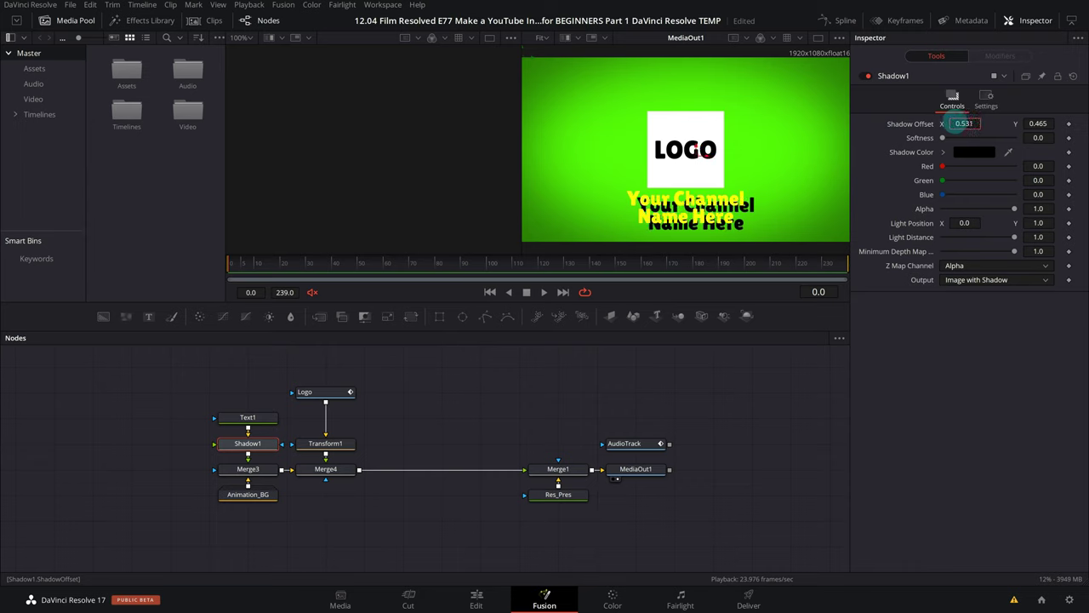
left_click(1074, 76)
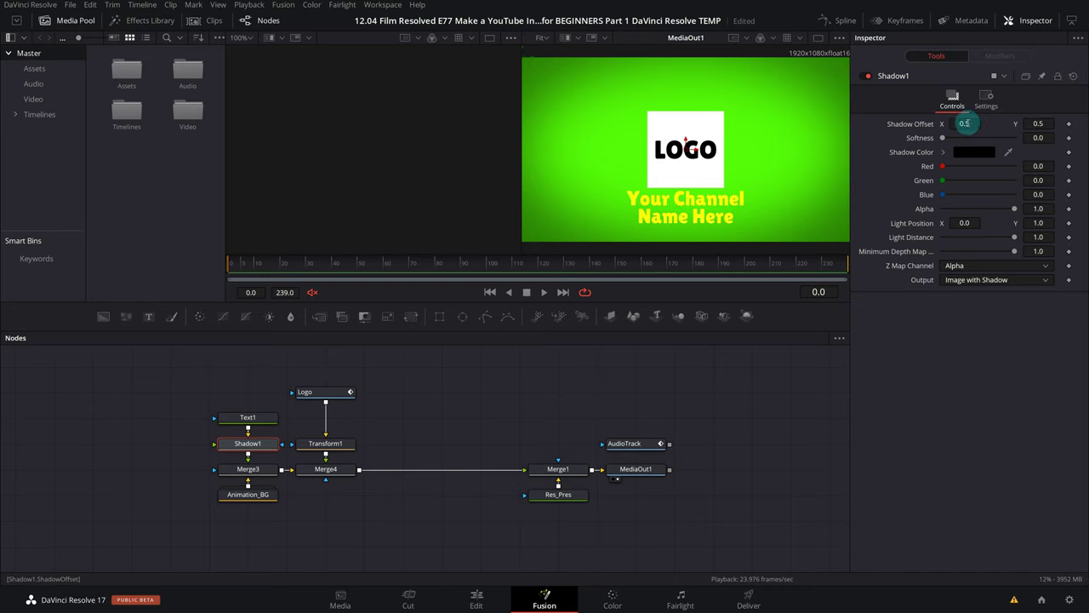
left_click_drag(964, 124, 979, 124)
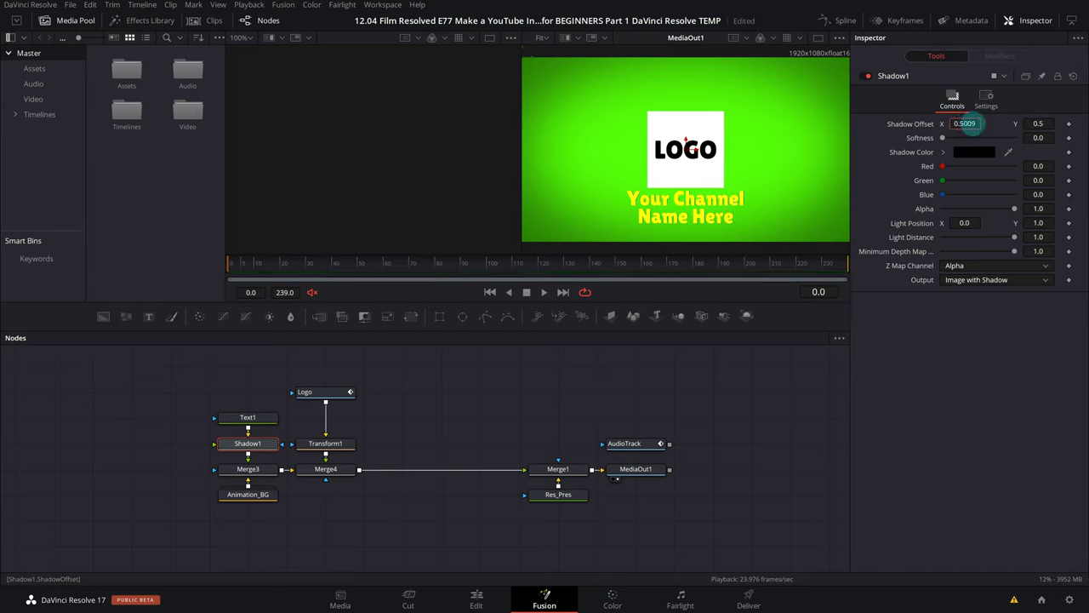
type("25")
key("Return")
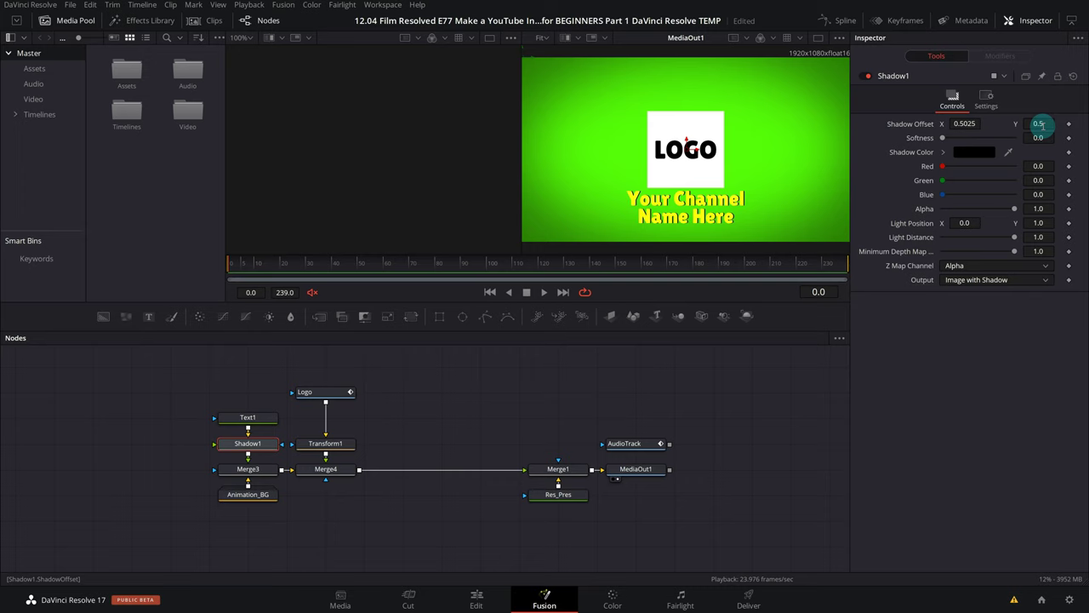
left_click_drag(1043, 126, 1032, 124)
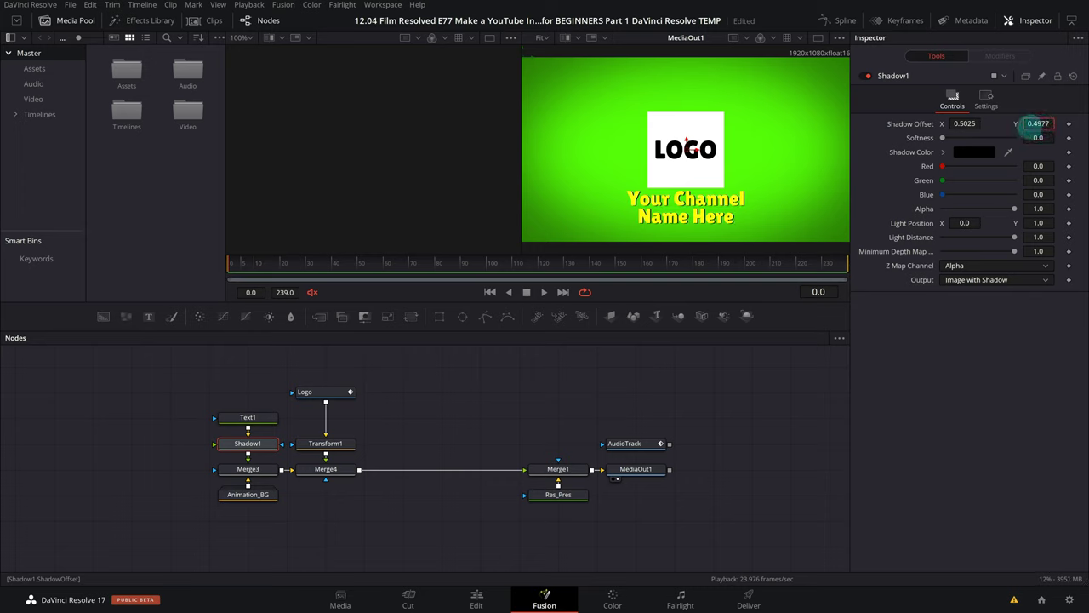
left_click_drag(1028, 125, 1046, 138)
Step: Set the title shadow's Softness to 0.0075 for a sharp shadow
mouse_move(459, 133)
left_mouse_down()
mouse_move(441, 131)
mouse_move(1041, 140)
left_mouse_up()
left_click(1042, 139)
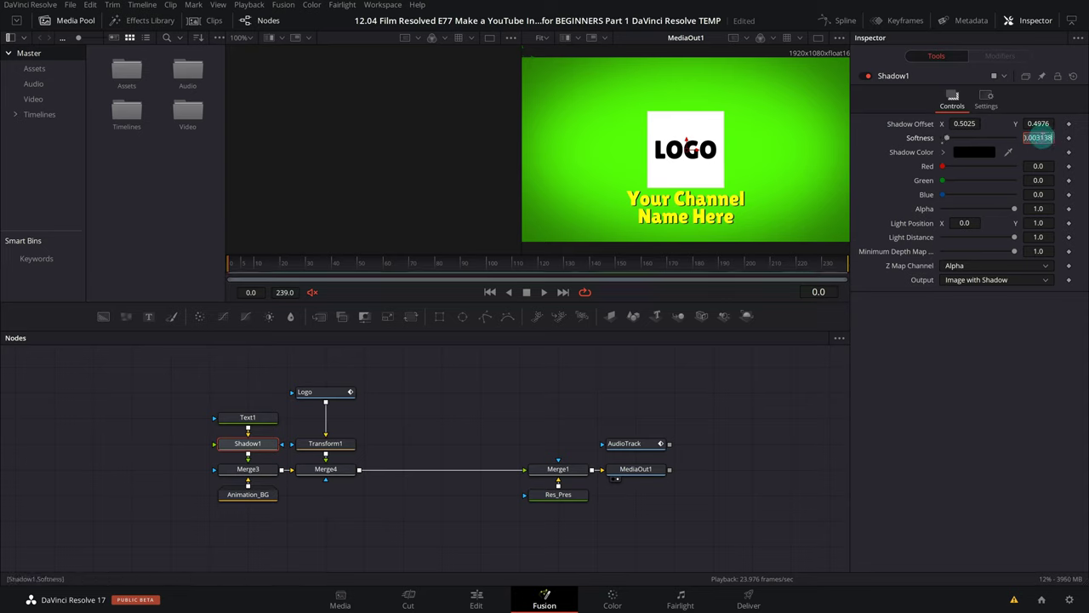
key("BackSpace")
type("75")
key("Tab")
double_click(1038, 138)
type("0.0075")
key("Return")
left_click(992, 334)
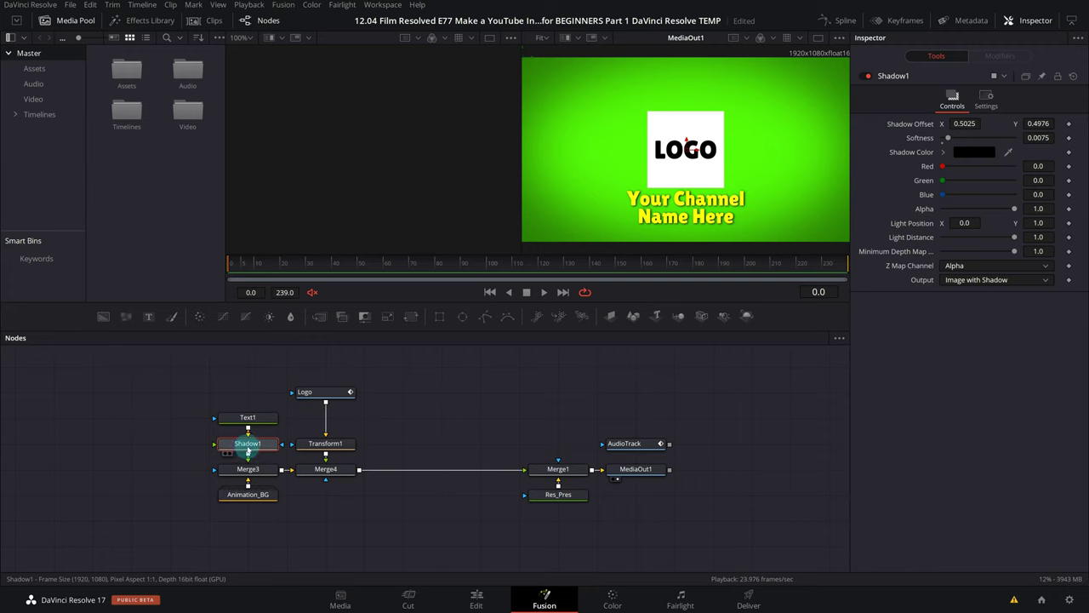
mouse_move(246, 447)
Step: Paste a Shadow node (Shadow1_1) after the Logo and set its Softness to 0.075
left_click(315, 394)
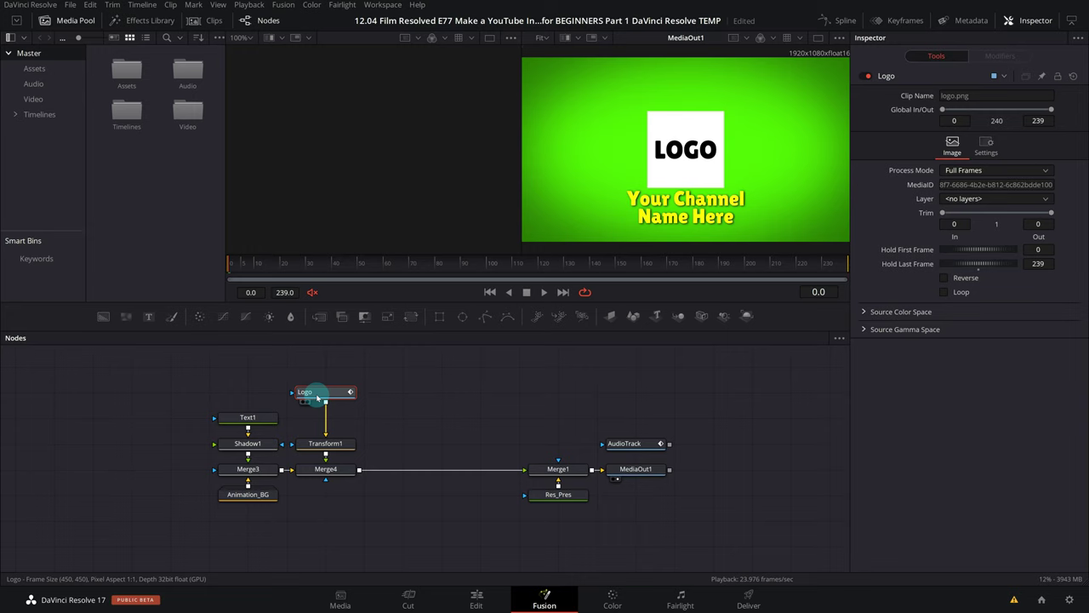
key("ctrl+v")
left_click(320, 418)
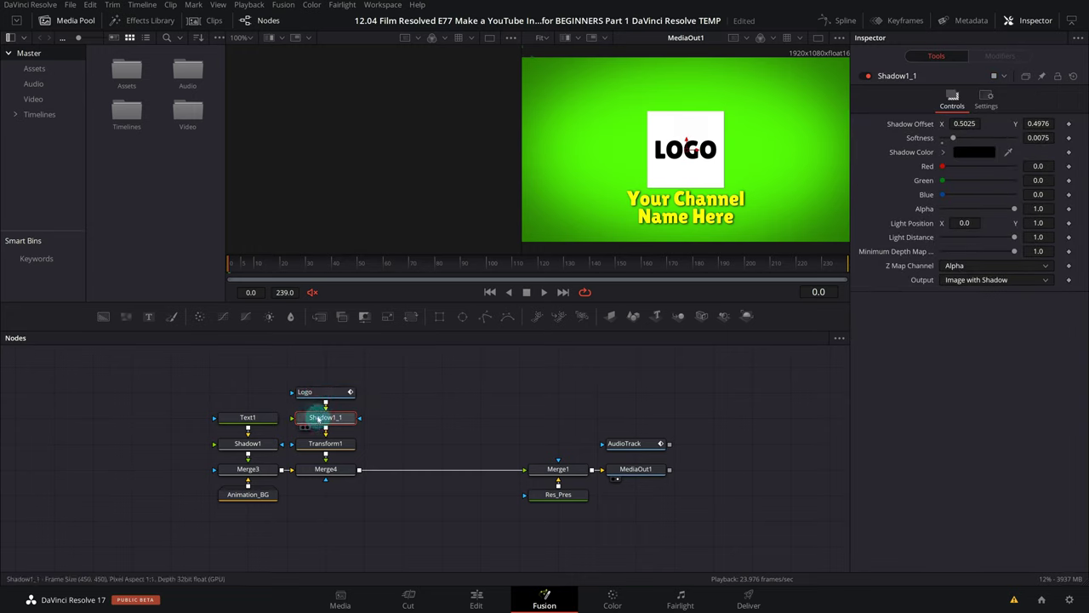
mouse_move(320, 418)
left_mouse_down()
mouse_move(359, 418)
mouse_move(335, 419)
left_mouse_up()
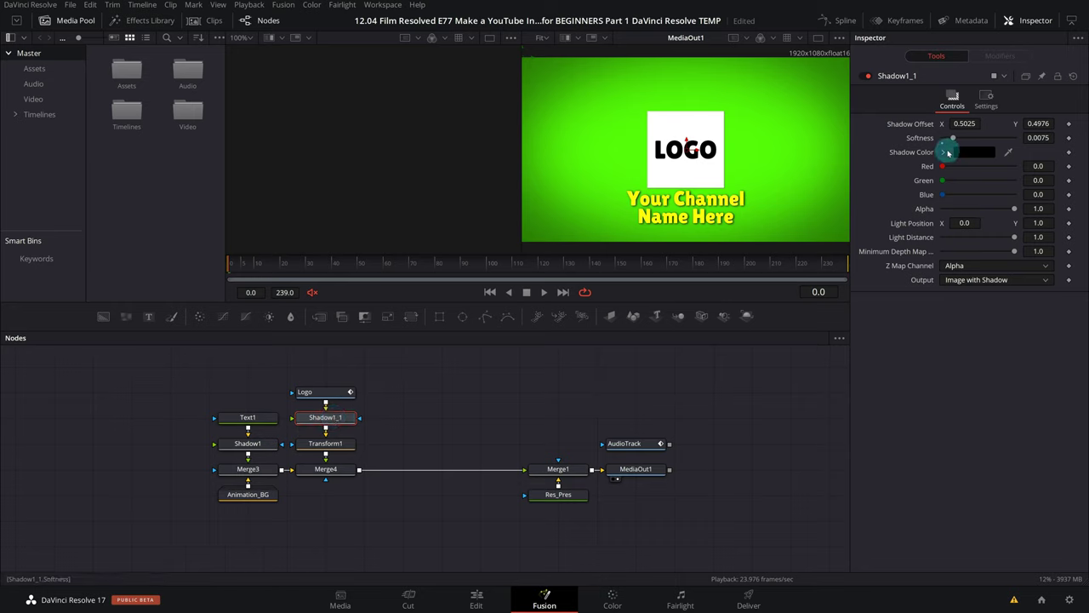
left_click_drag(953, 138, 1001, 147)
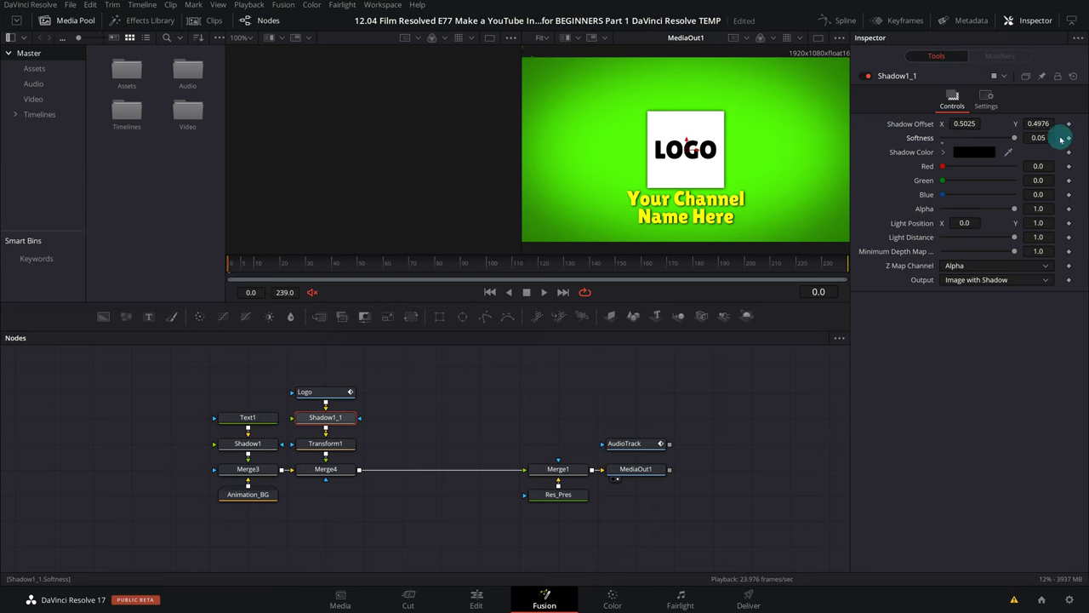
left_click(1040, 139)
type("0.075")
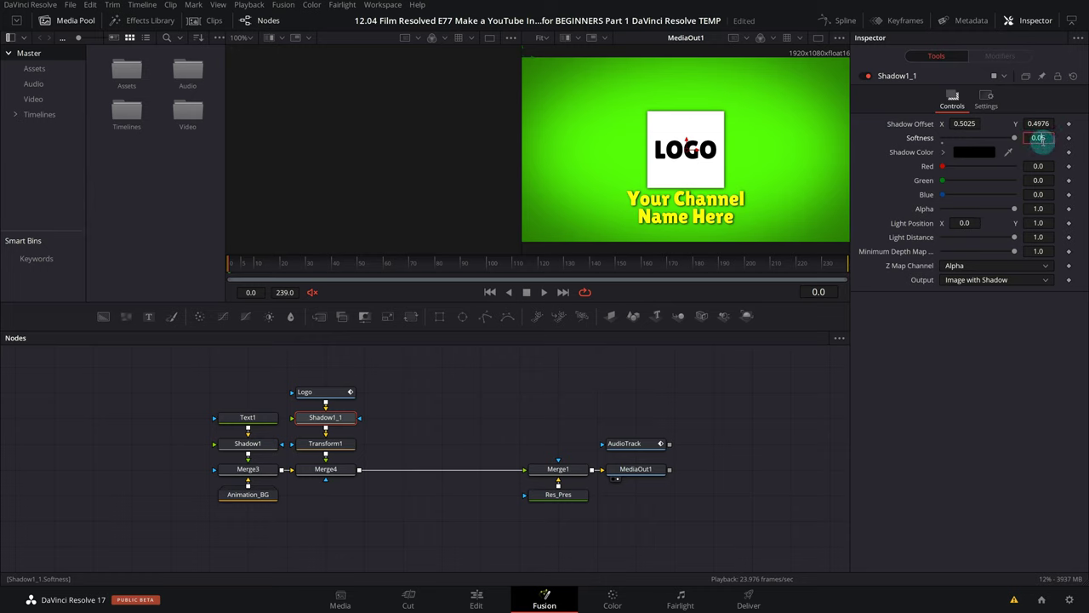
key("Tab")
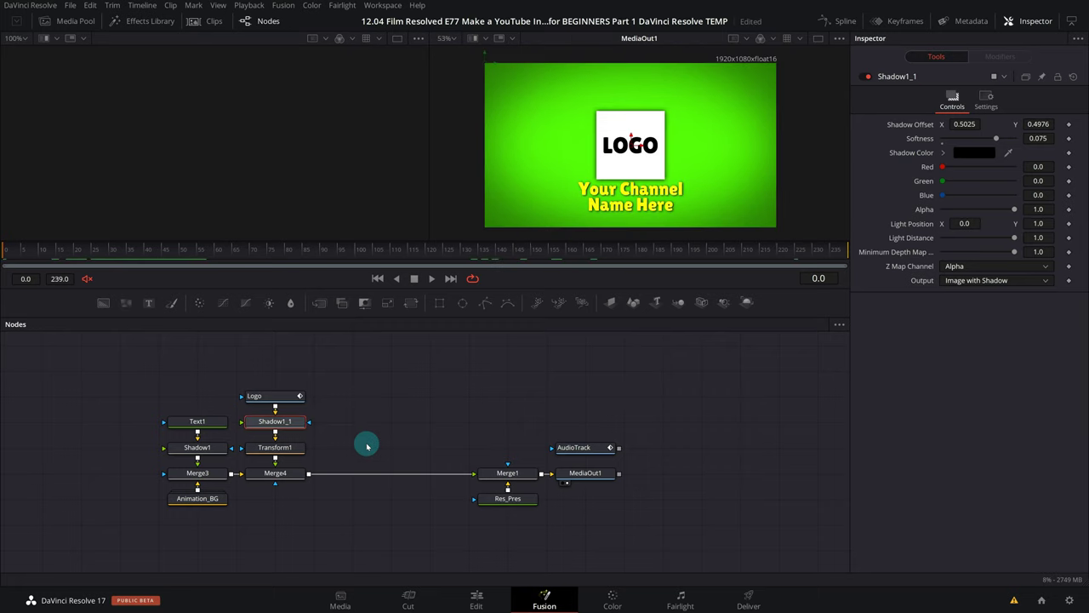
Step: Select Text1 and keyframe its Center (0.5, 0.192664) at frame 24, then step back a frame
left_click(210, 422)
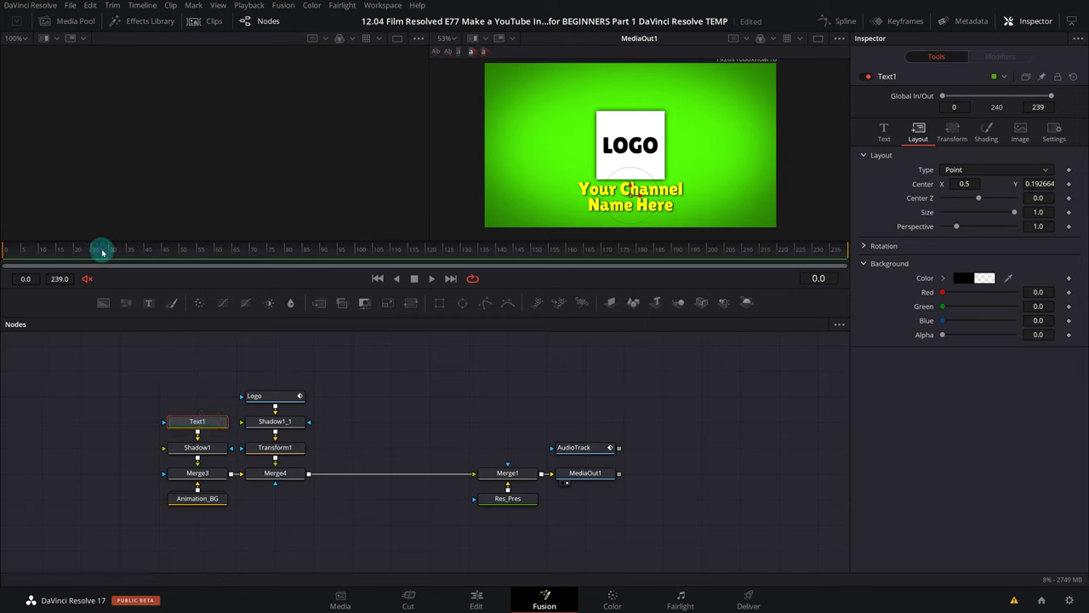
left_click(94, 251)
left_click_drag(93, 251, 90, 252)
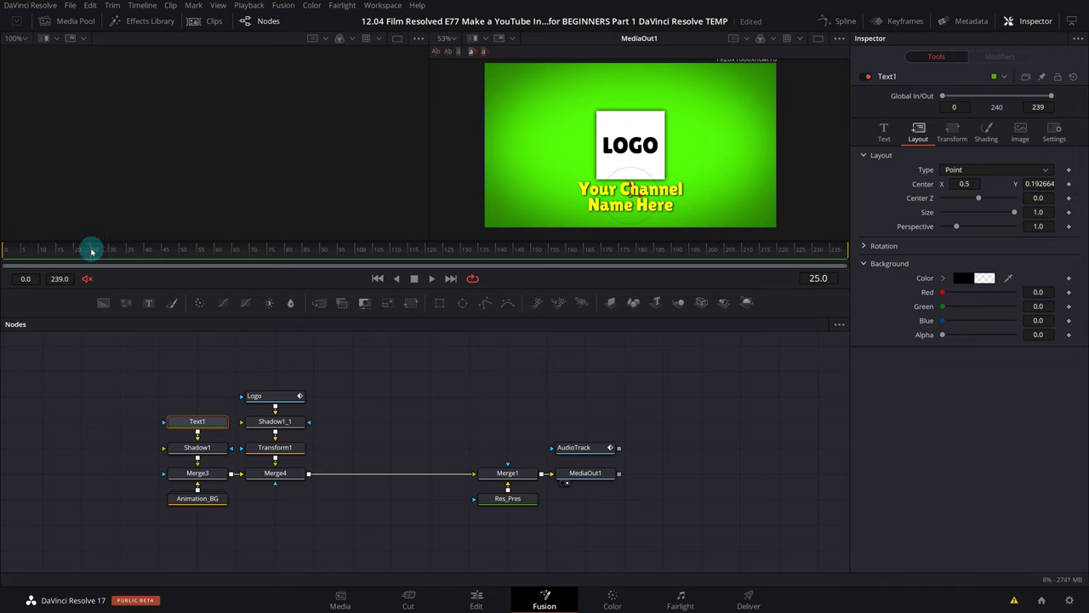
left_click(1068, 184)
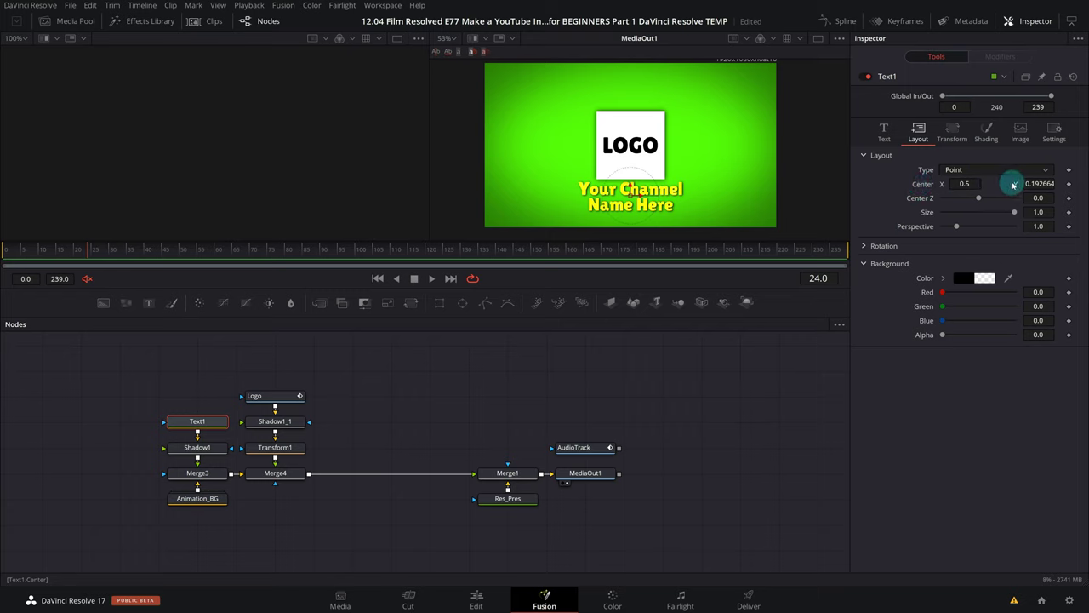
left_click(1070, 185)
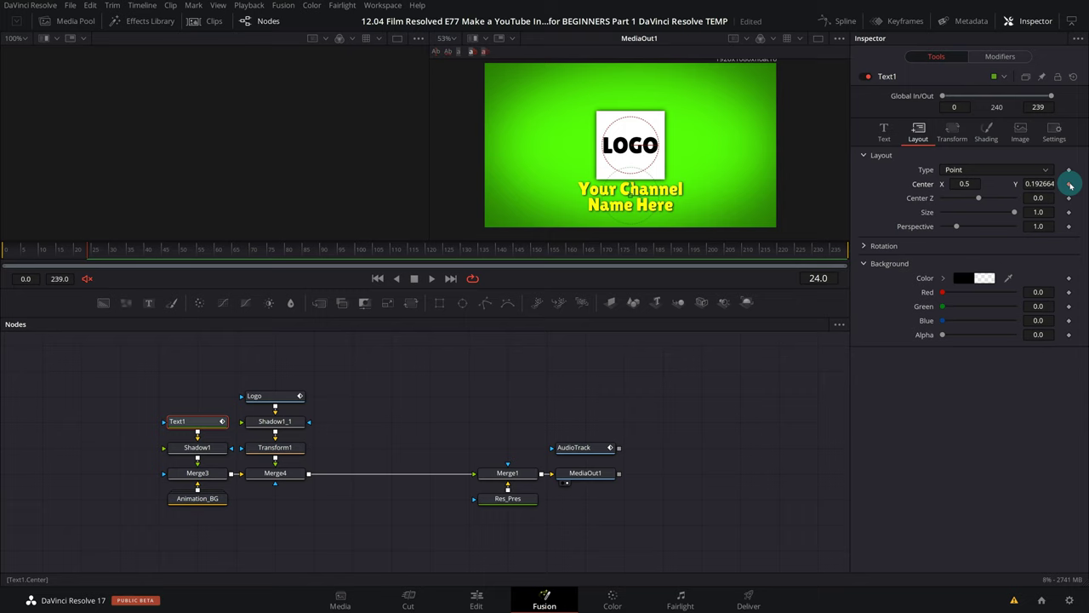
left_click_drag(86, 255, 69, 255)
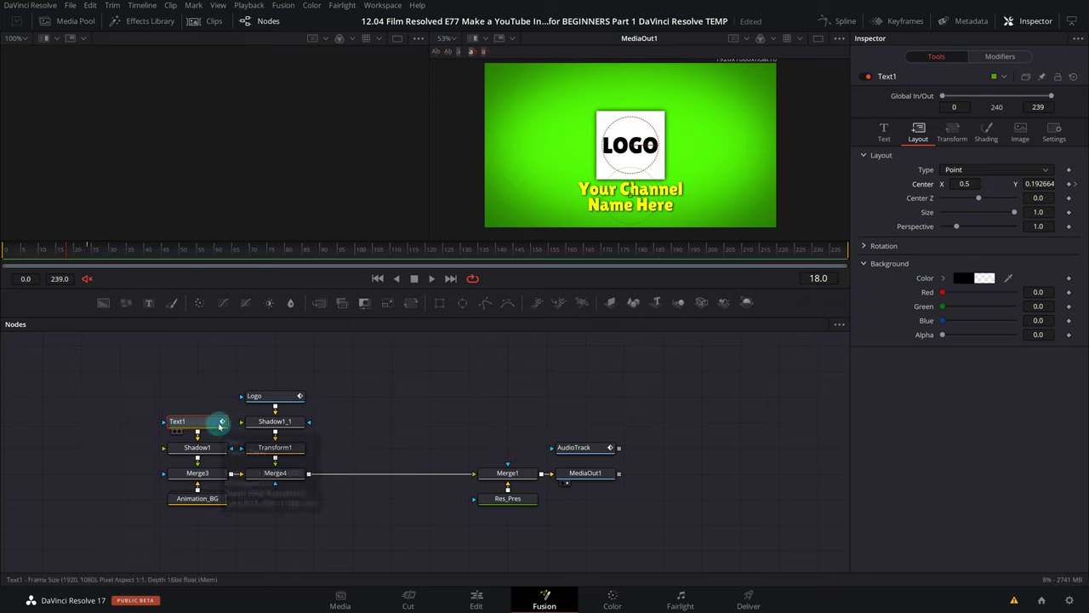
mouse_move(220, 427)
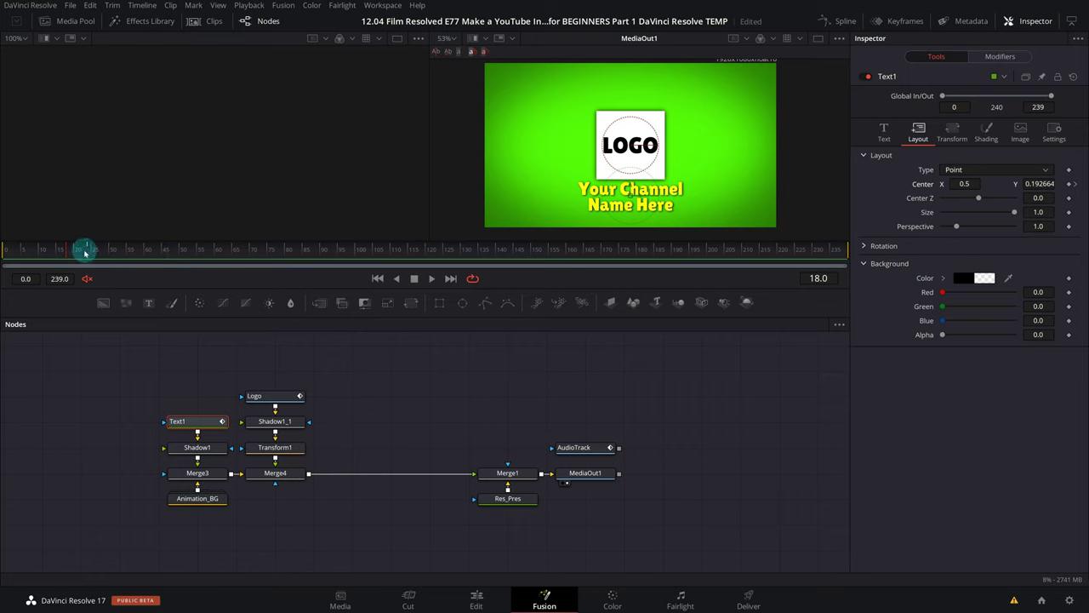
left_click(88, 249)
left_click_drag(89, 250, 87, 247)
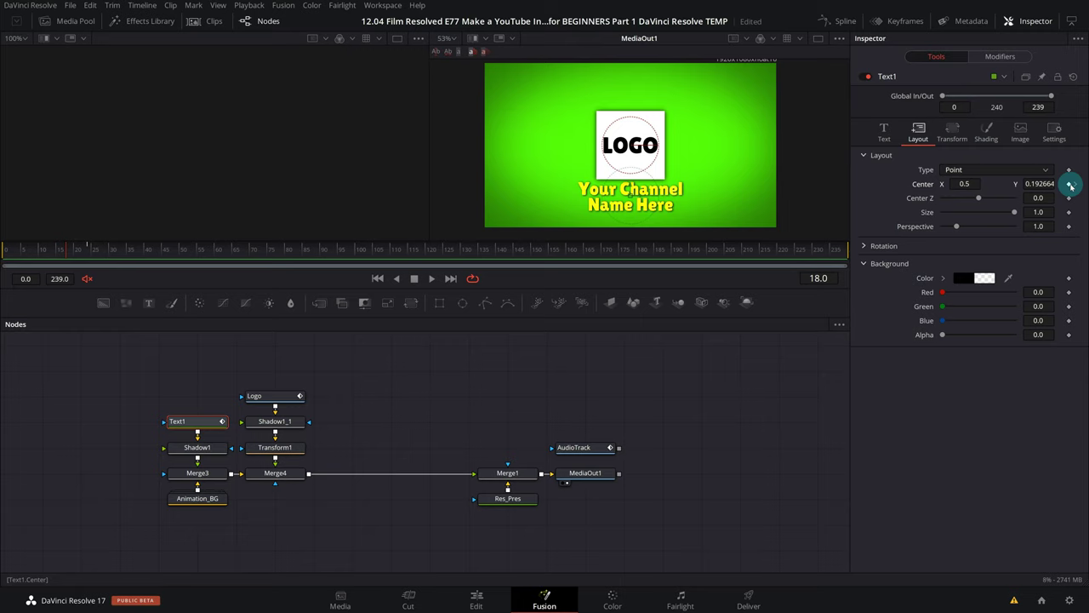
Step: At frame 18, move the title's Center X off the left edge, then scrub to preview the slide-in
left_click(1071, 183)
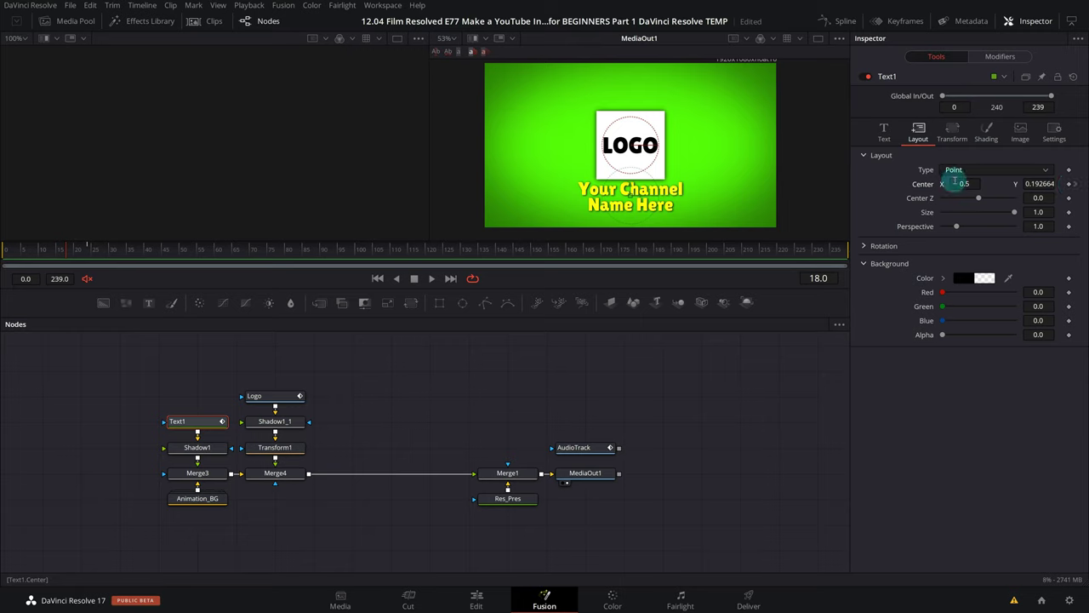
left_click_drag(964, 184, 740, 182)
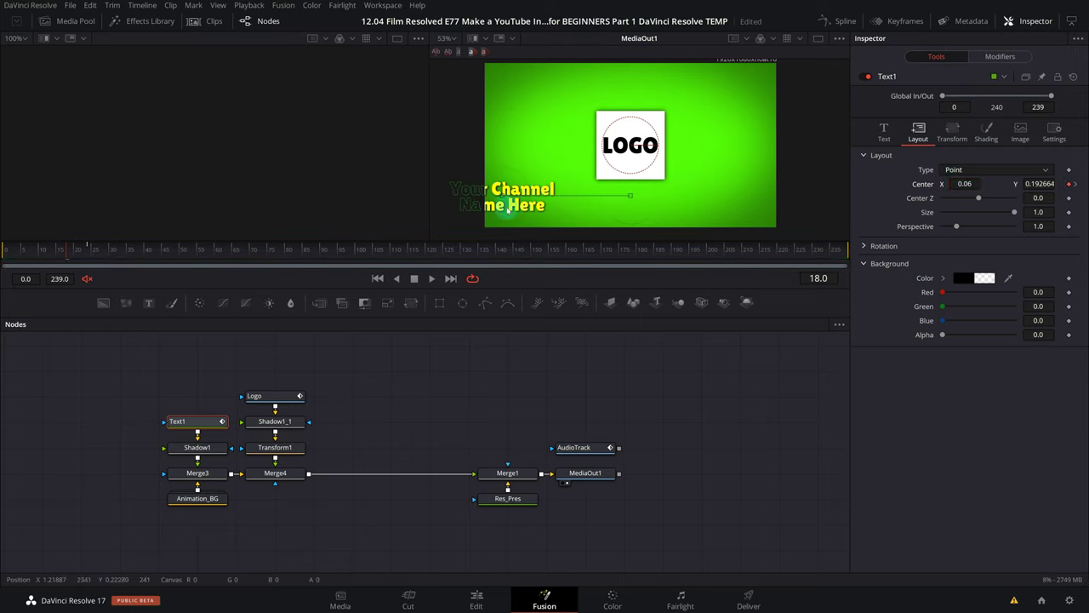
left_click_drag(55, 251, 64, 247)
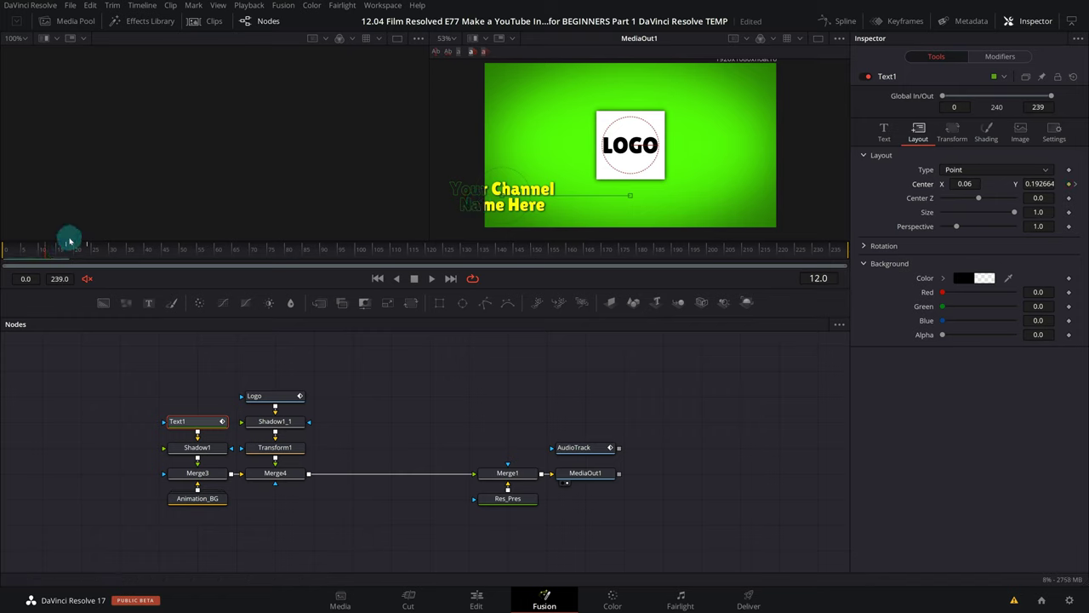
left_click_drag(64, 239, 68, 252)
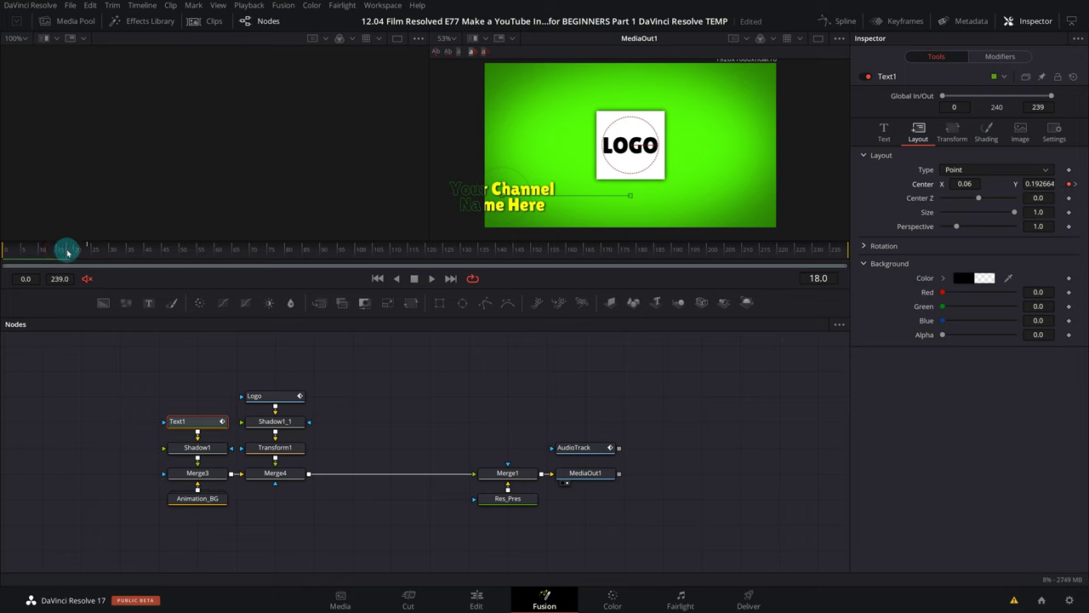
mouse_move(964, 178)
left_mouse_down()
mouse_move(971, 187)
mouse_move(822, 176)
mouse_move(964, 184)
left_mouse_up()
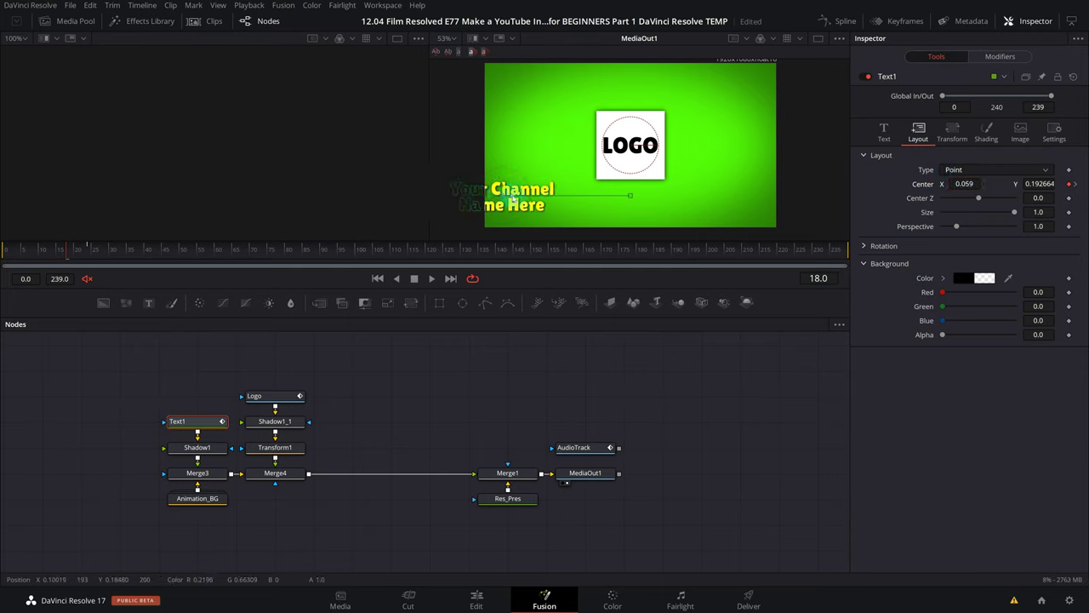
left_click_drag(518, 199, 440, 202)
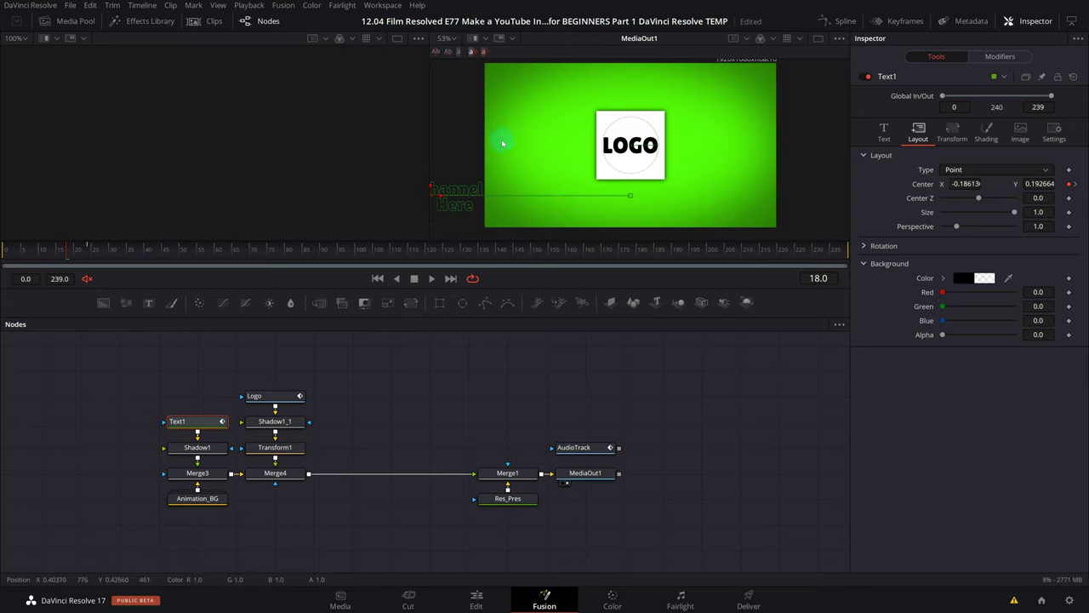
left_click(63, 247)
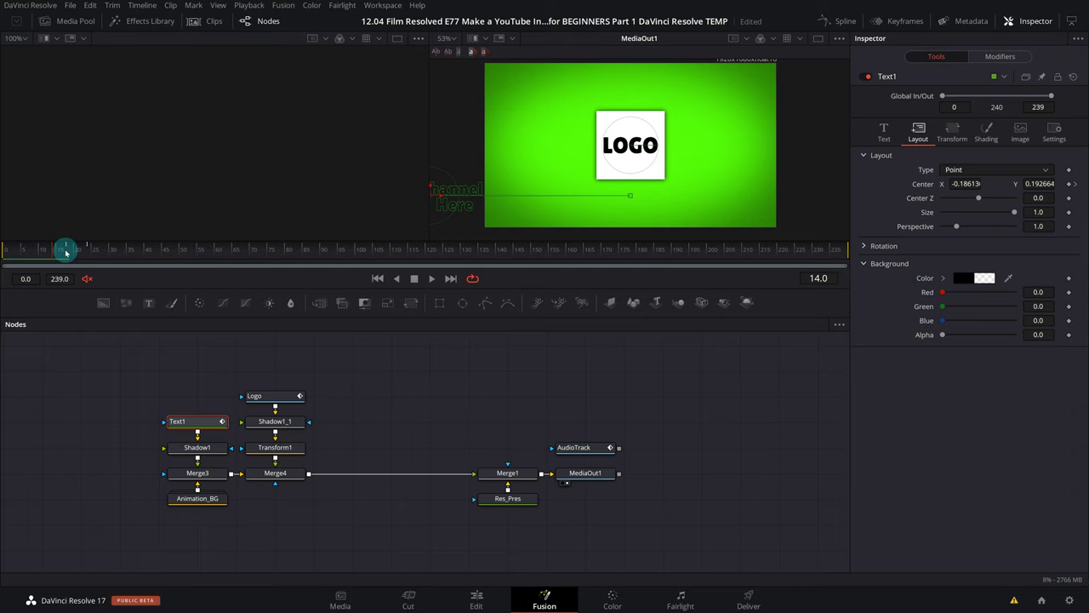
left_click(90, 252)
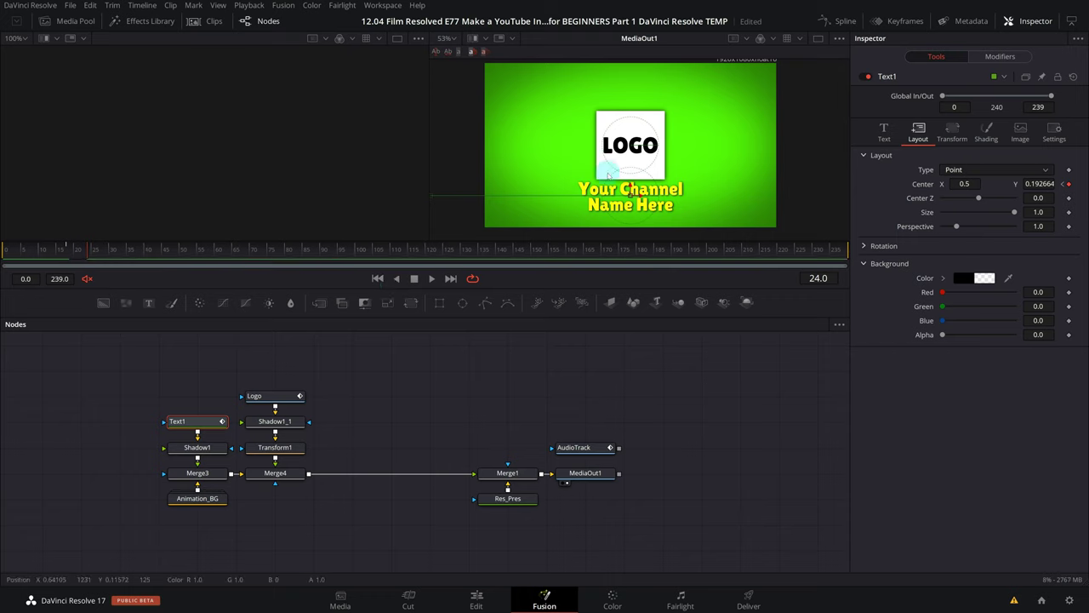
left_click(70, 254)
left_click_drag(70, 254, 86, 253)
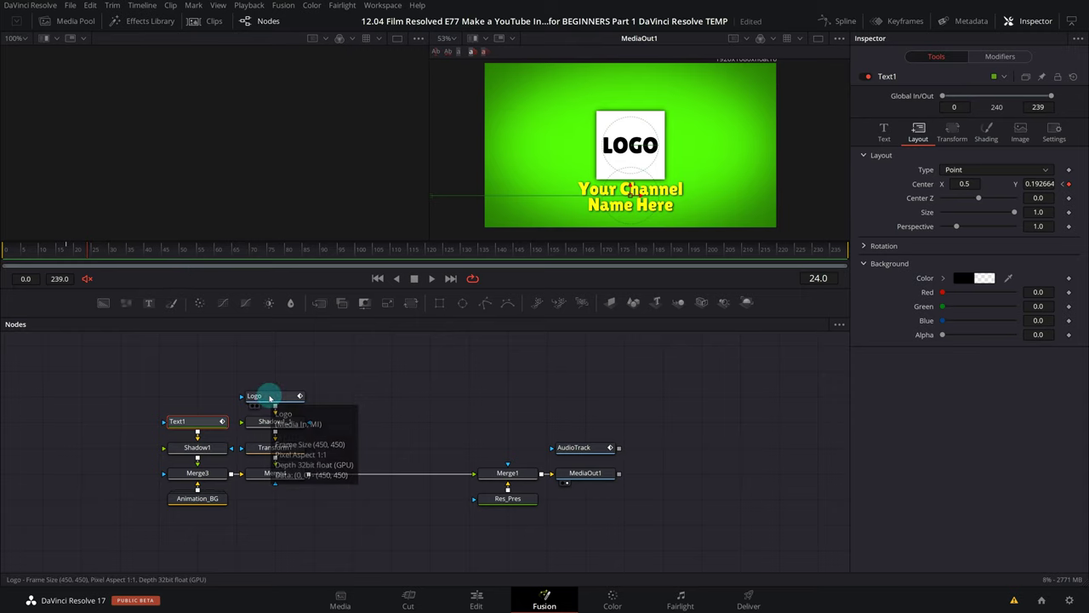
Step: Select Transform1 and keyframe its Center at 0.5, 0.5 on frame 43
left_click(270, 397)
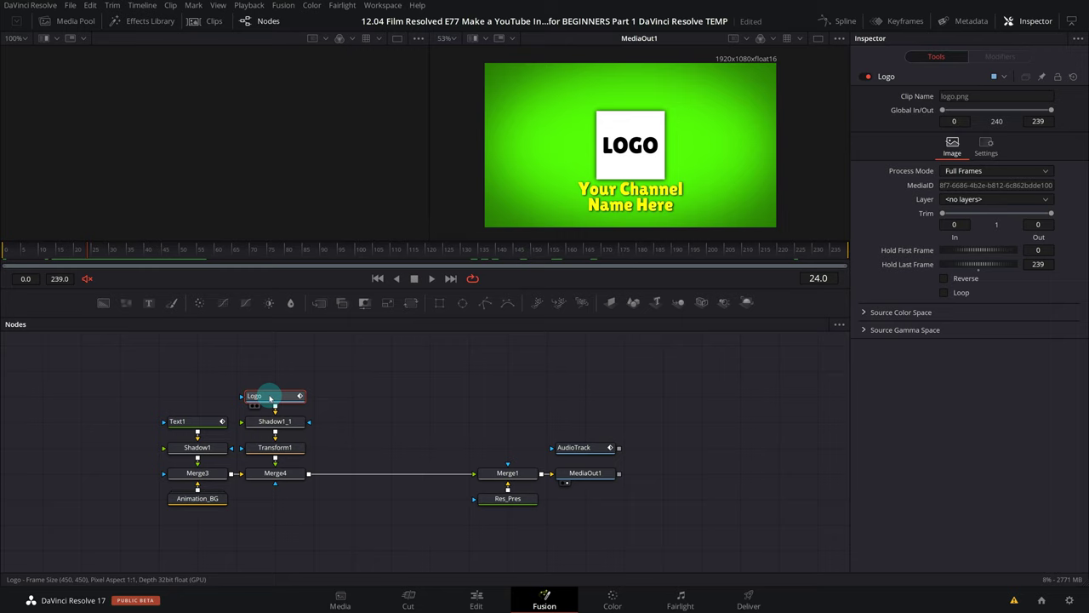
left_click(281, 447)
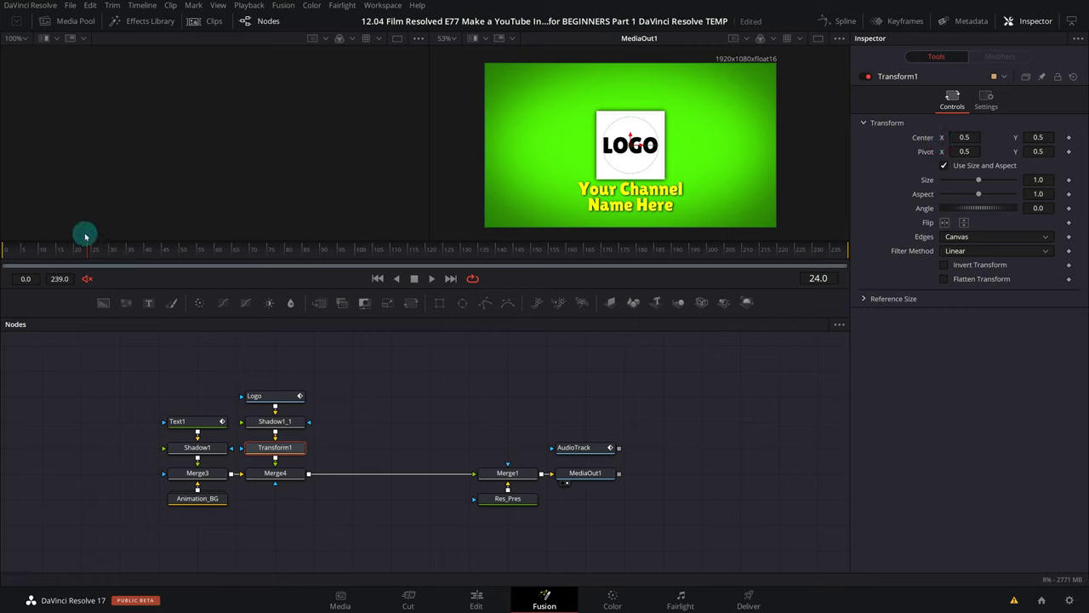
left_click_drag(86, 255, 156, 255)
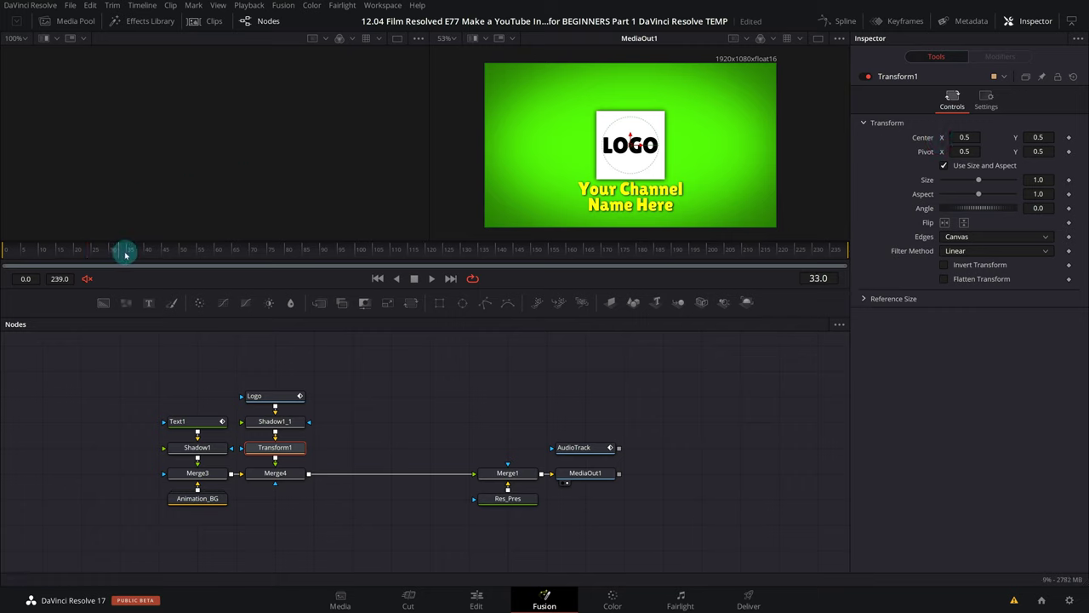
left_click_drag(156, 254, 159, 254)
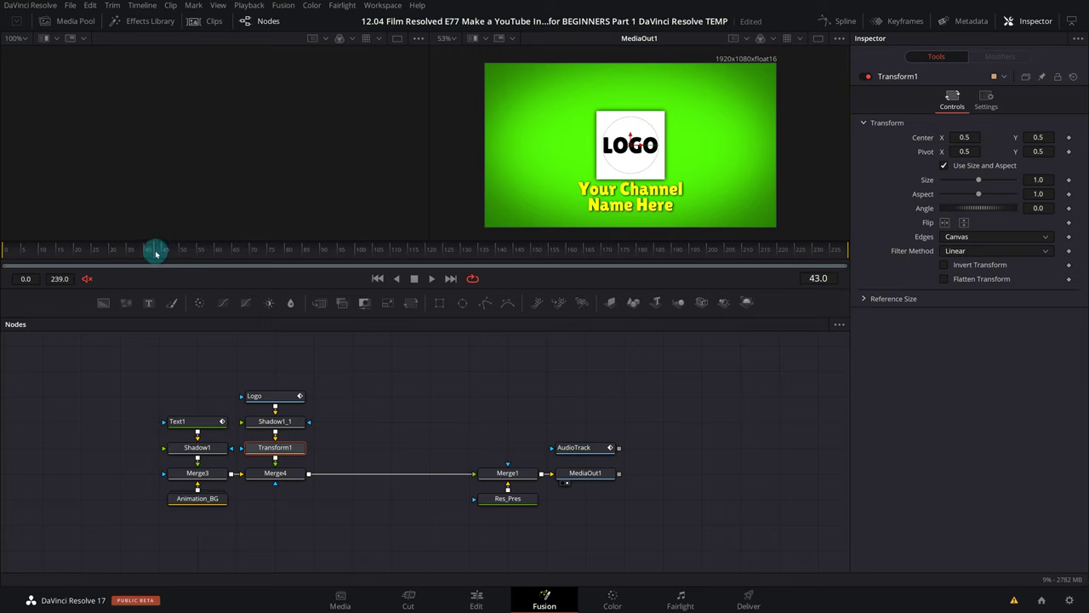
left_click(1070, 137)
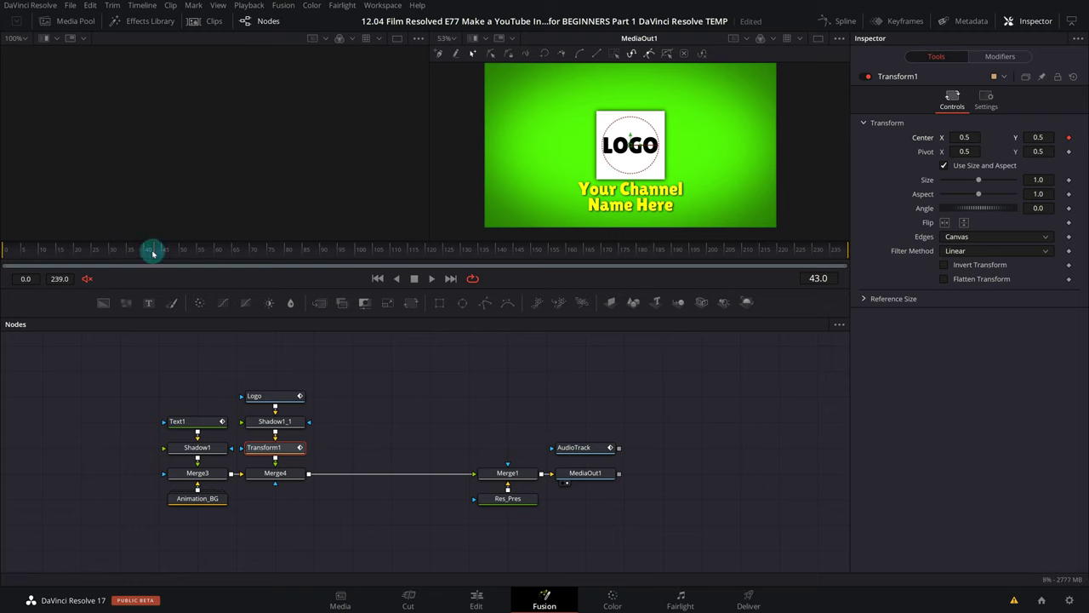
key("Left")
key("Left")
key("Left")
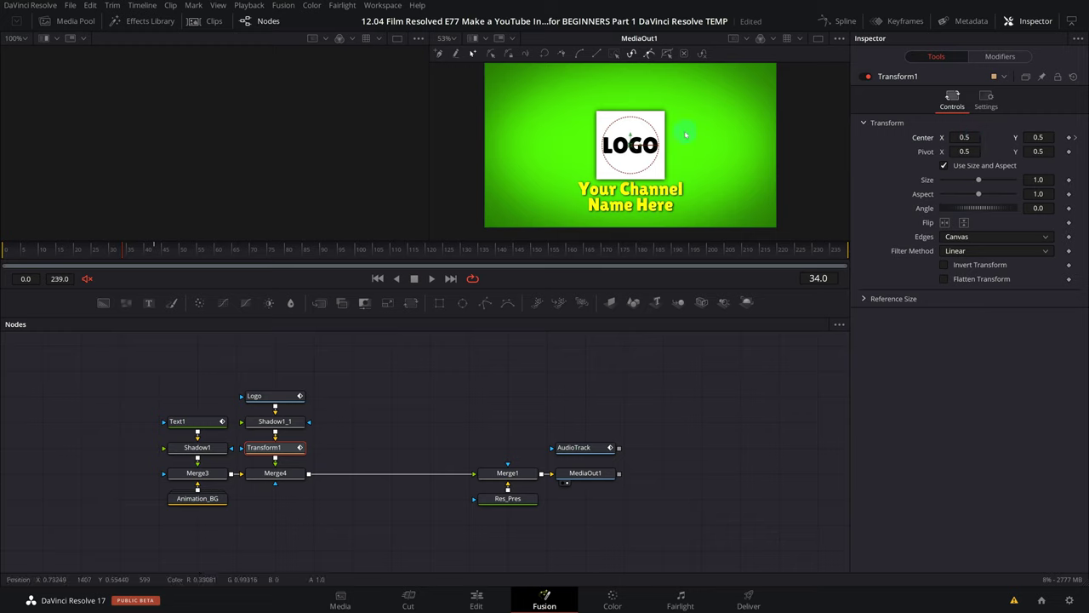
Step: At frame 34, raise the logo's Center Y to 2.243, fit the viewer, and scrub to preview the drop
scroll(663, 171, "down", 2)
mouse_move(1034, 137)
left_mouse_down()
mouse_move(1037, 149)
mouse_move(1040, 137)
left_mouse_up()
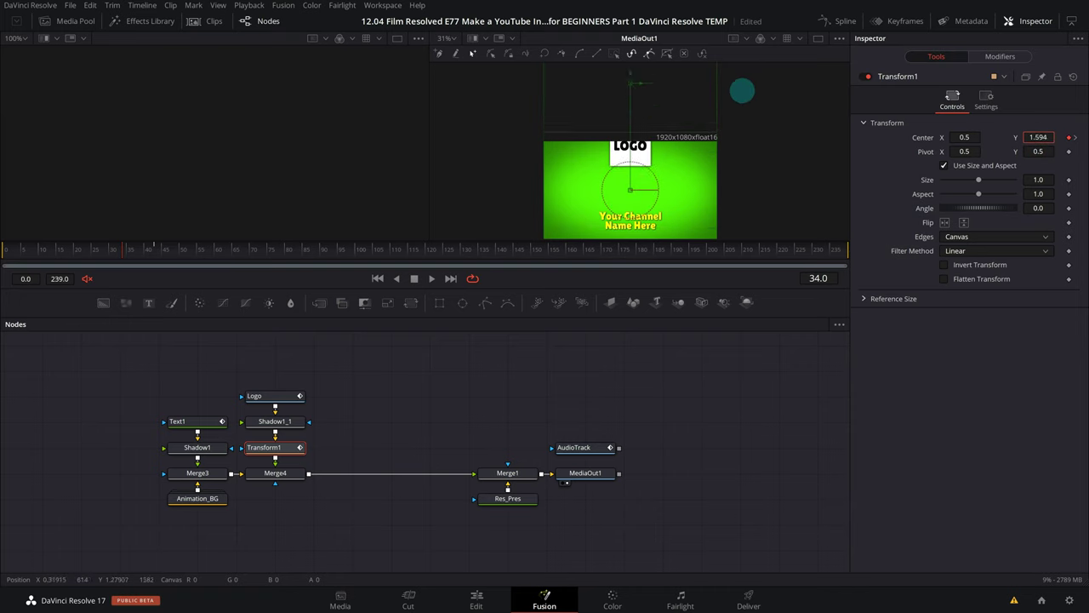
left_click_drag(1035, 137, 1040, 135)
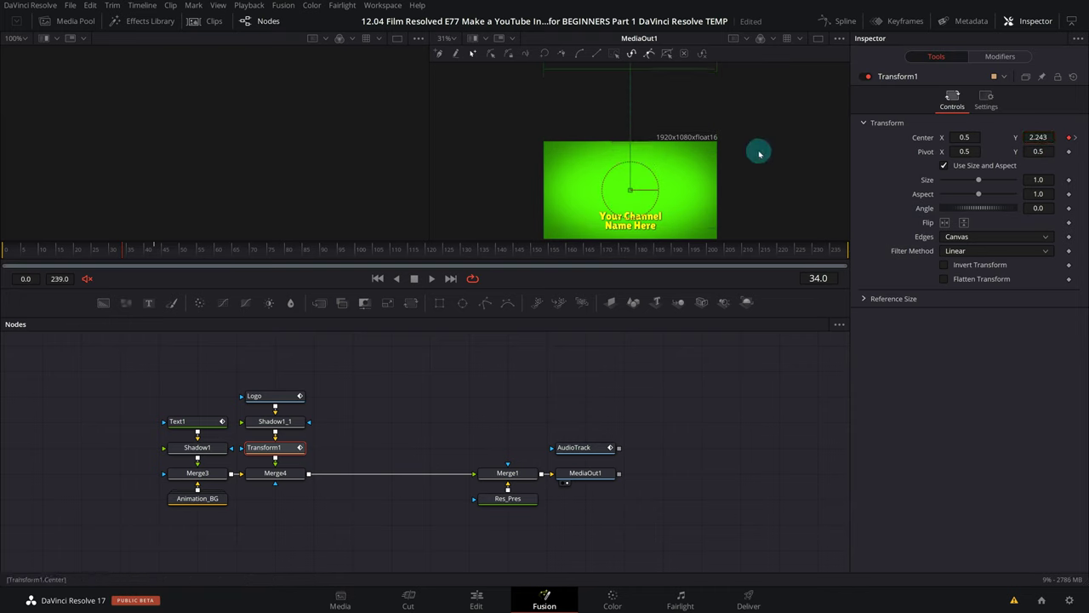
left_click(444, 39)
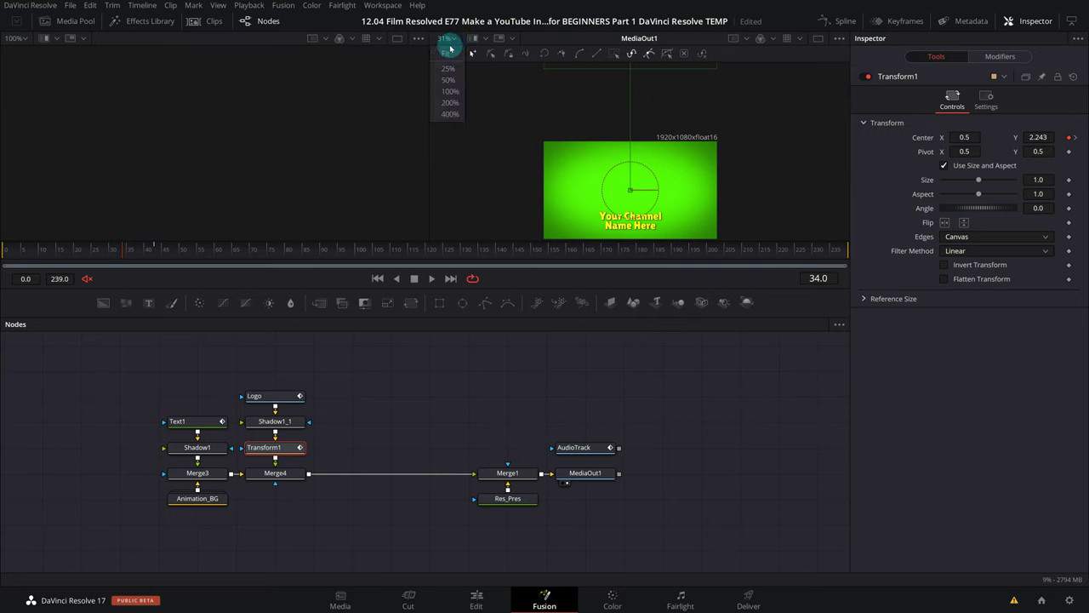
left_click(446, 49)
left_click_drag(117, 261, 118, 241)
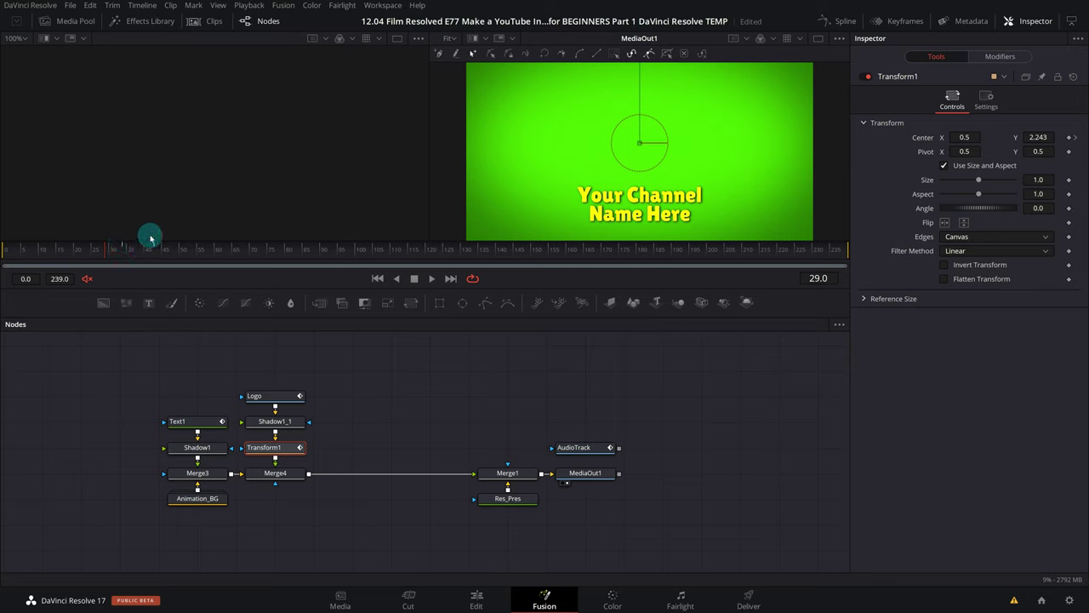
left_click(122, 251)
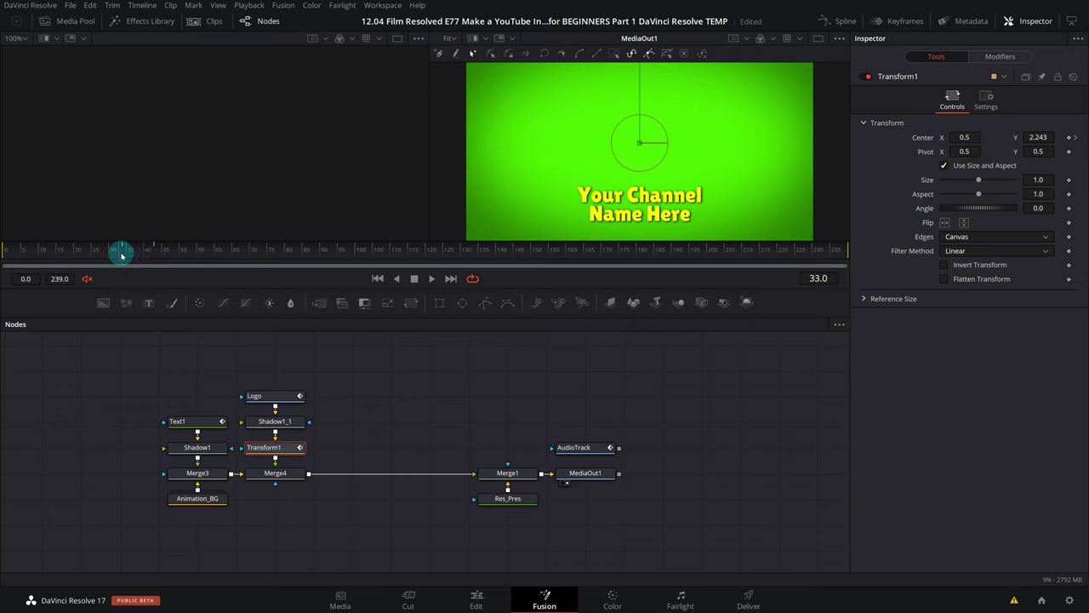
left_click_drag(123, 253, 155, 246)
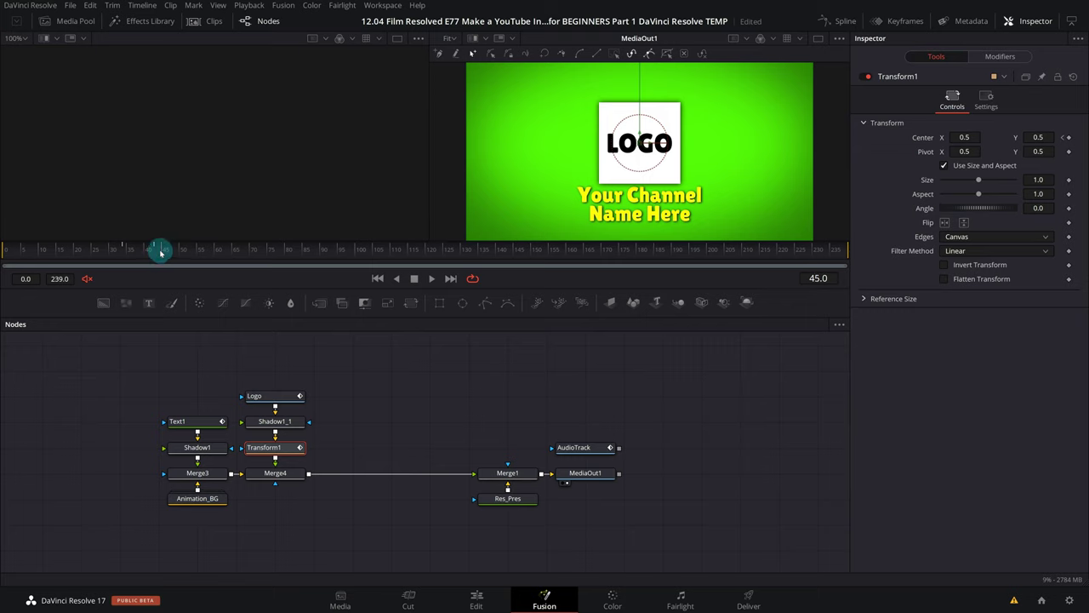
mouse_move(155, 247)
left_mouse_down()
mouse_move(67, 253)
mouse_move(120, 252)
left_mouse_up()
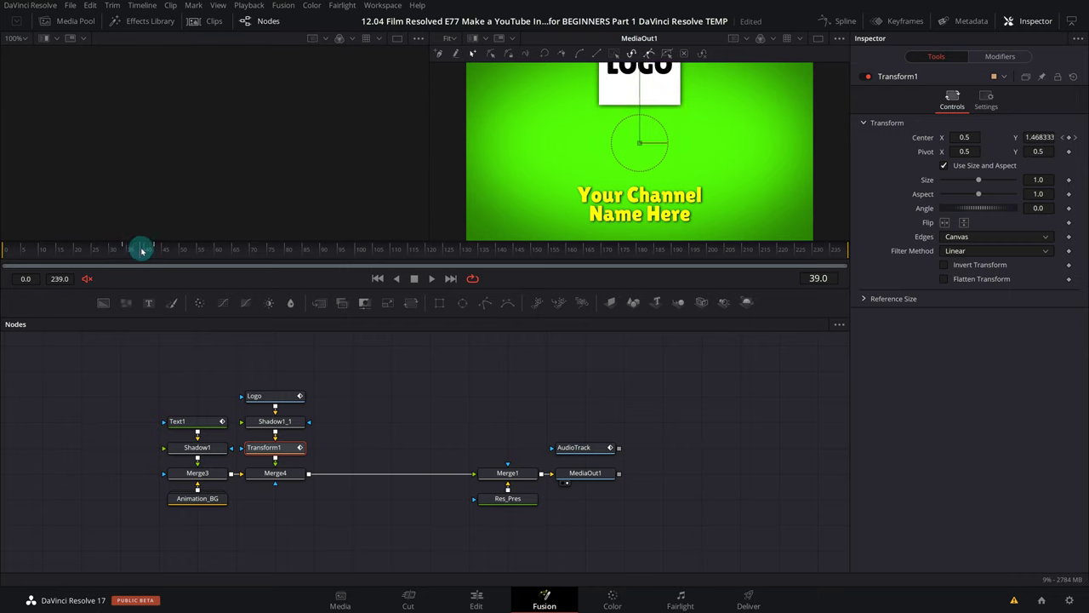
left_click_drag(120, 253, 167, 250)
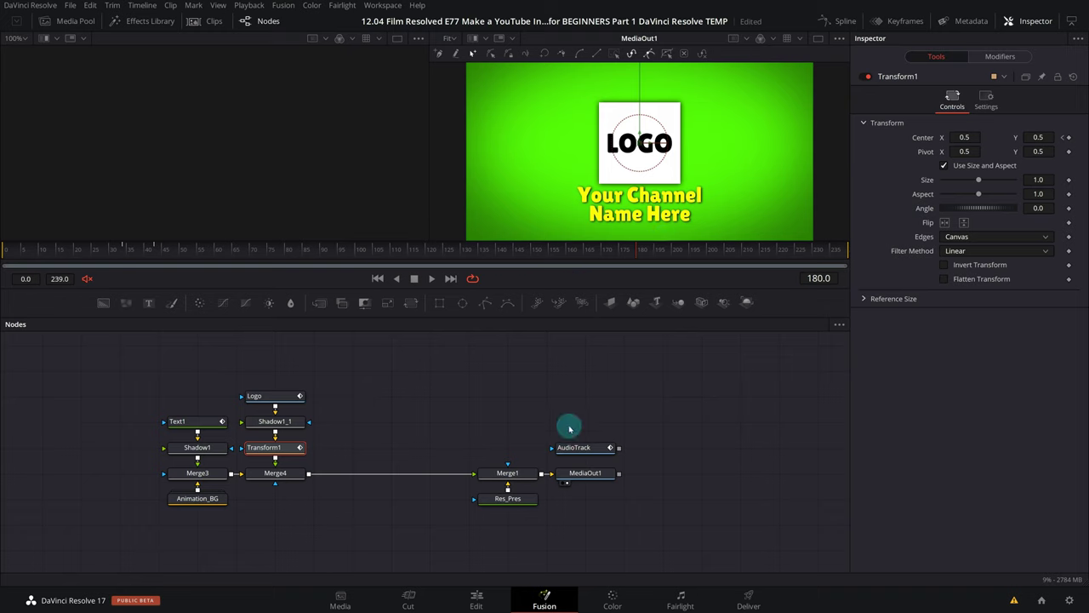
mouse_move(568, 474)
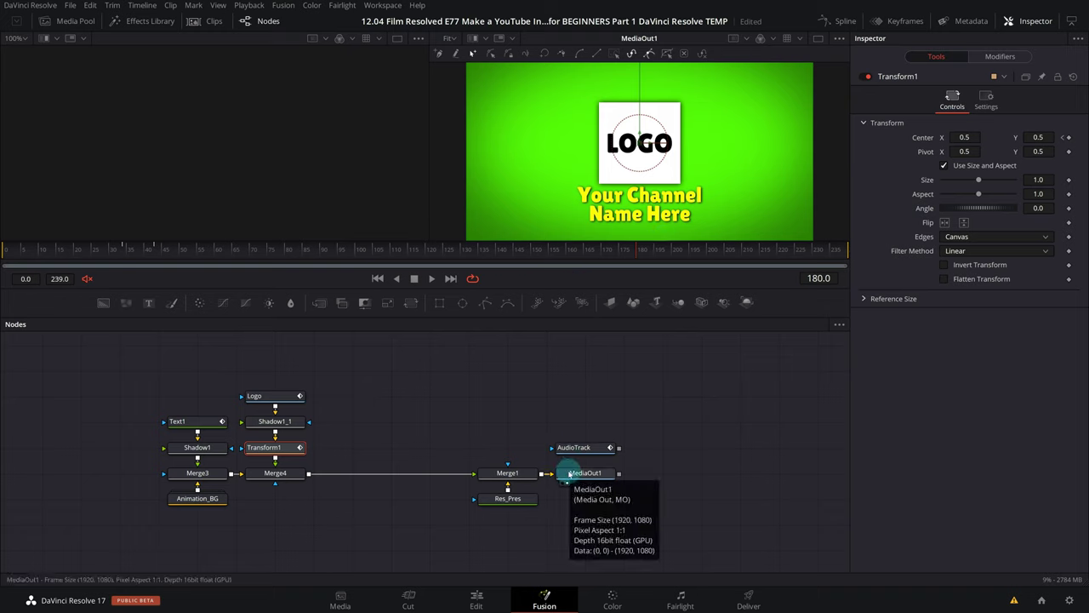
mouse_move(507, 473)
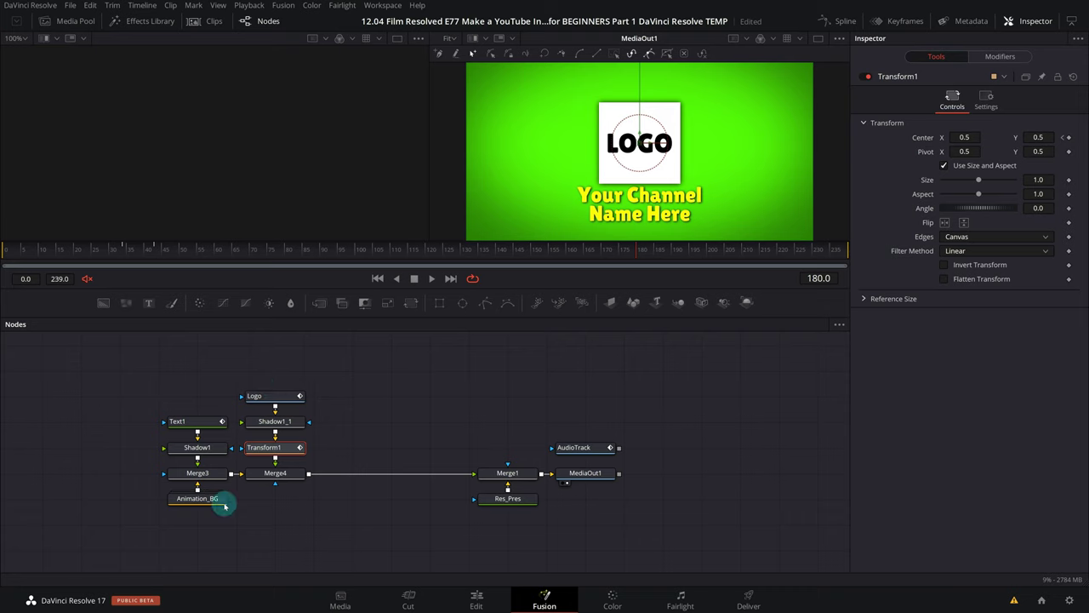
left_click(505, 469)
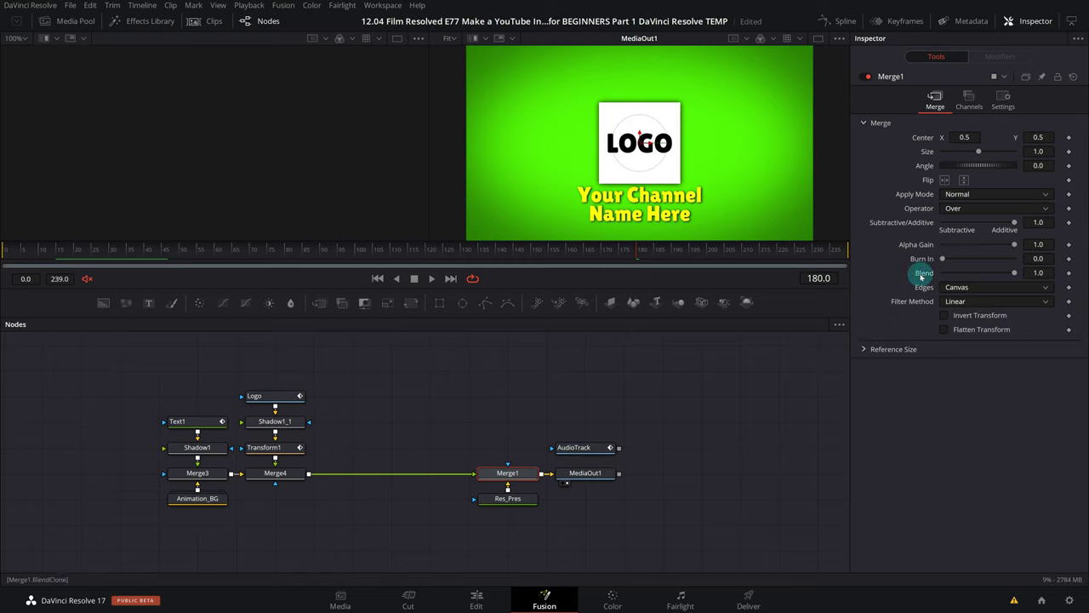
Step: Keyframe Merge1's Blend at 1.0 on frame 180
left_click_drag(1015, 275, 934, 274)
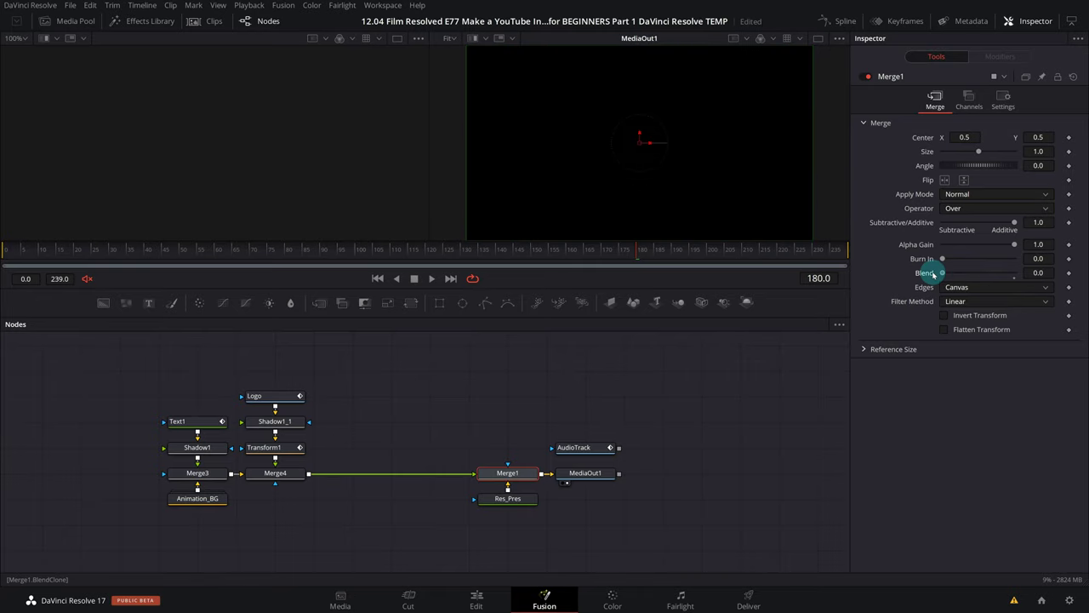
left_click(504, 497)
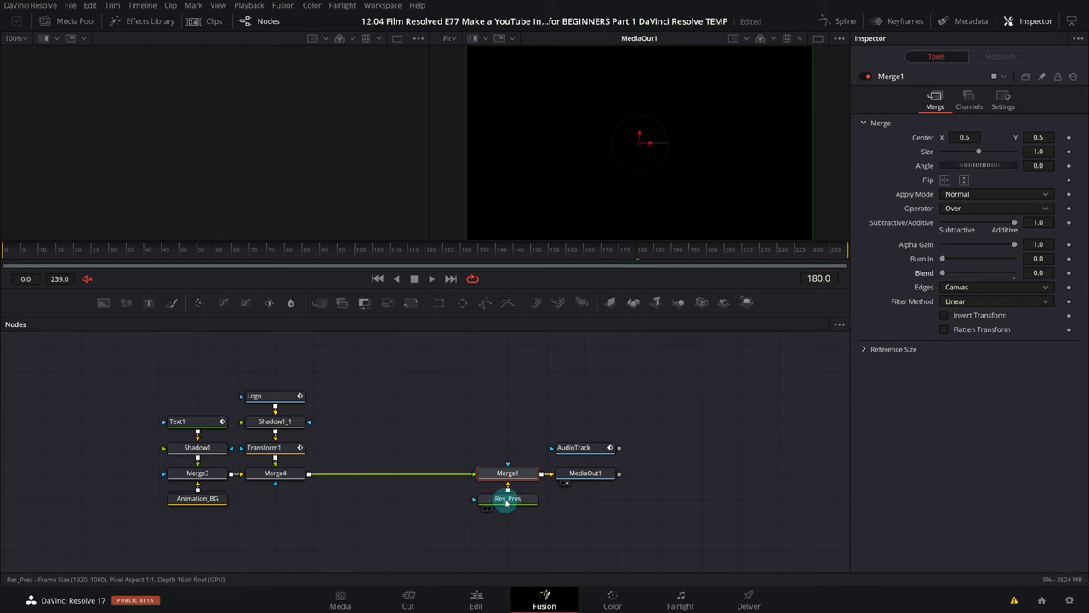
left_click_drag(942, 272, 1016, 273)
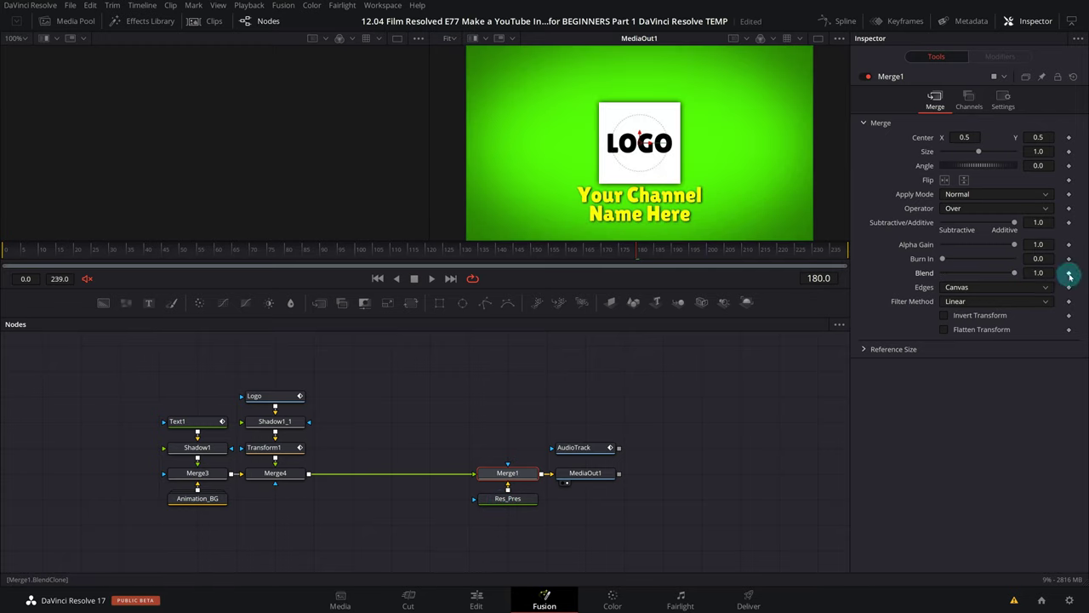
left_click(1070, 273)
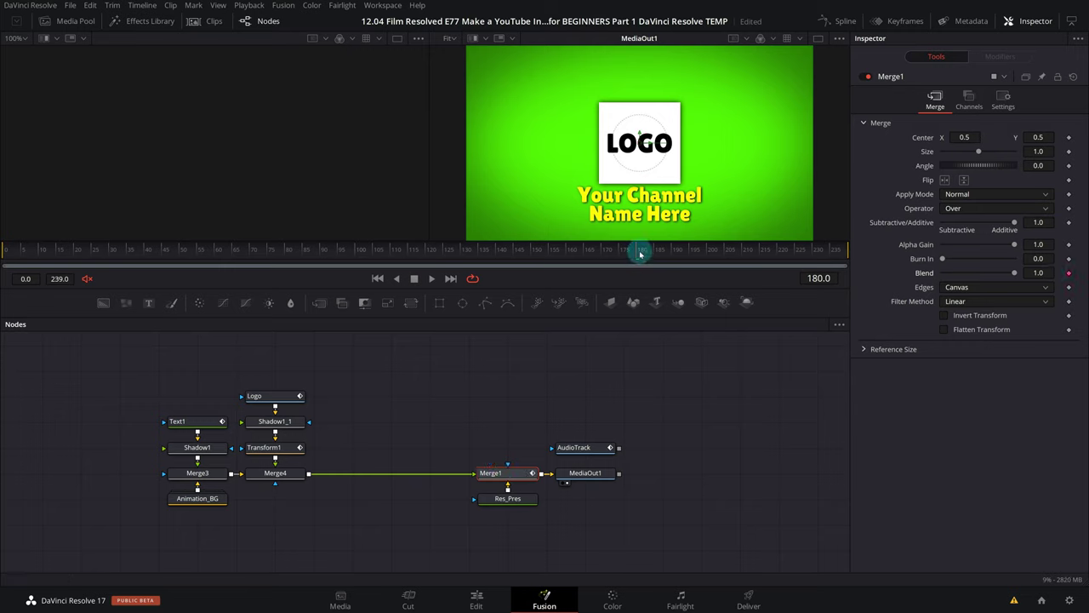
Step: At frame 195, drag Merge1's Blend down to 0.0 so the composite fades out
left_click_drag(641, 254, 690, 254)
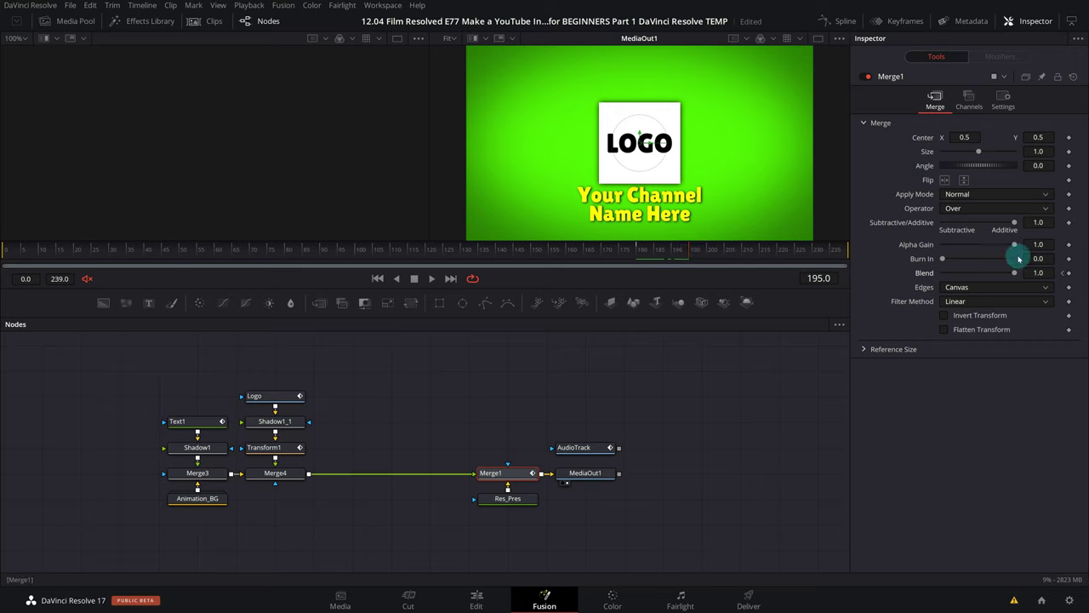
left_click_drag(1013, 276, 925, 271)
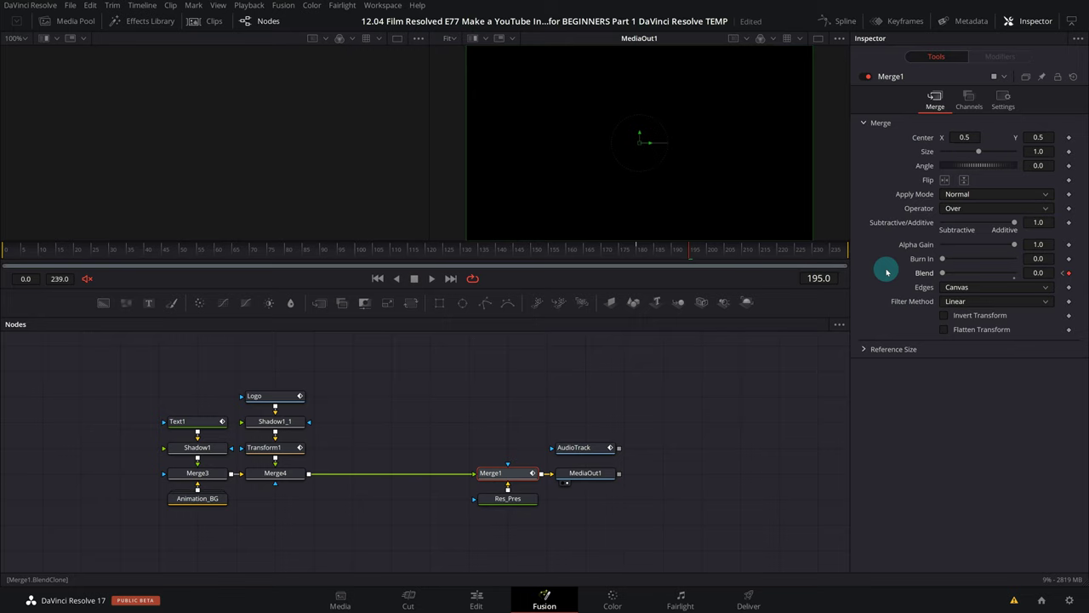
left_click(495, 500)
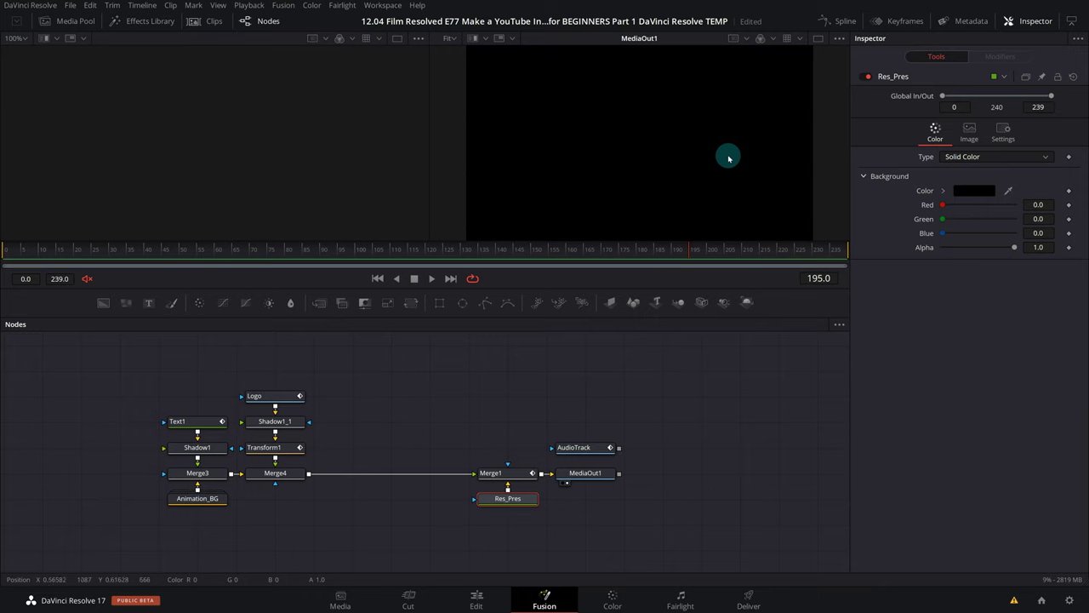
Step: Set the Res_Pres background Alpha to 0.0, then scrub Merge1 to preview the fade
left_click_drag(1013, 247, 925, 250)
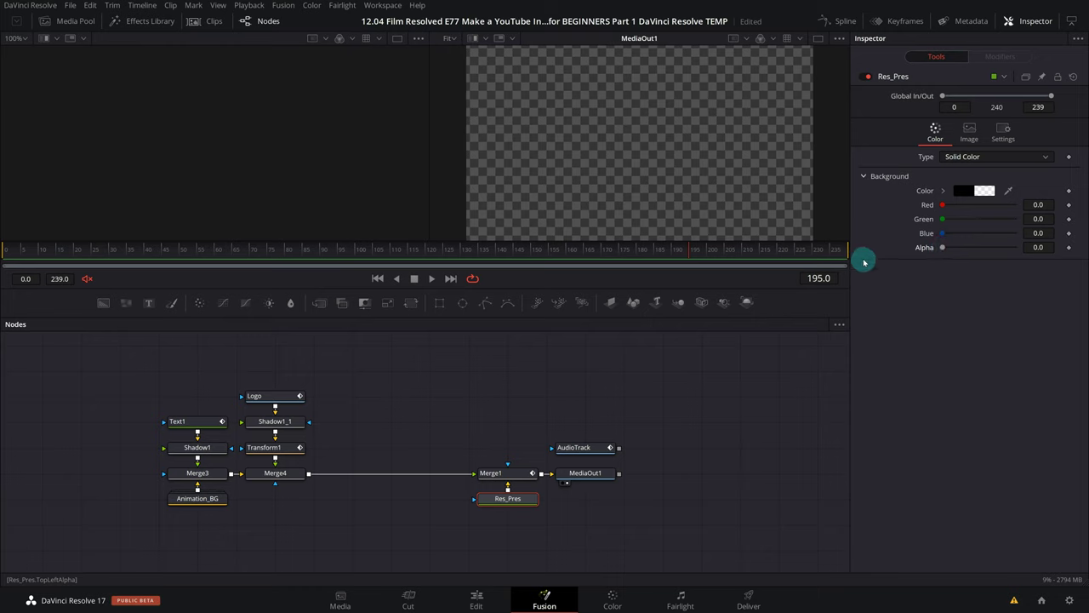
left_click(495, 474)
left_click_drag(635, 257, 713, 257)
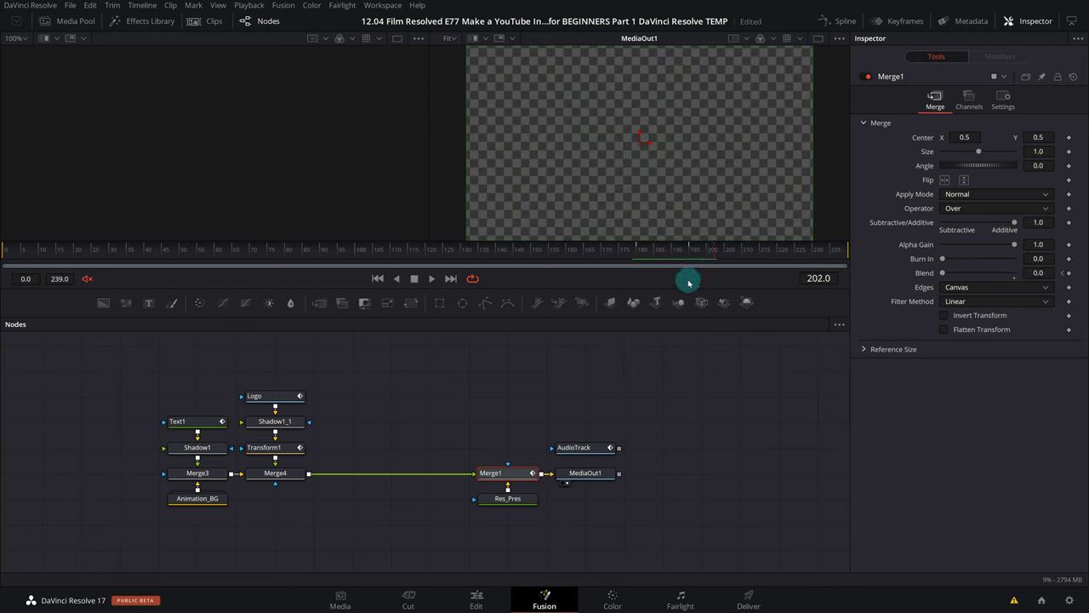
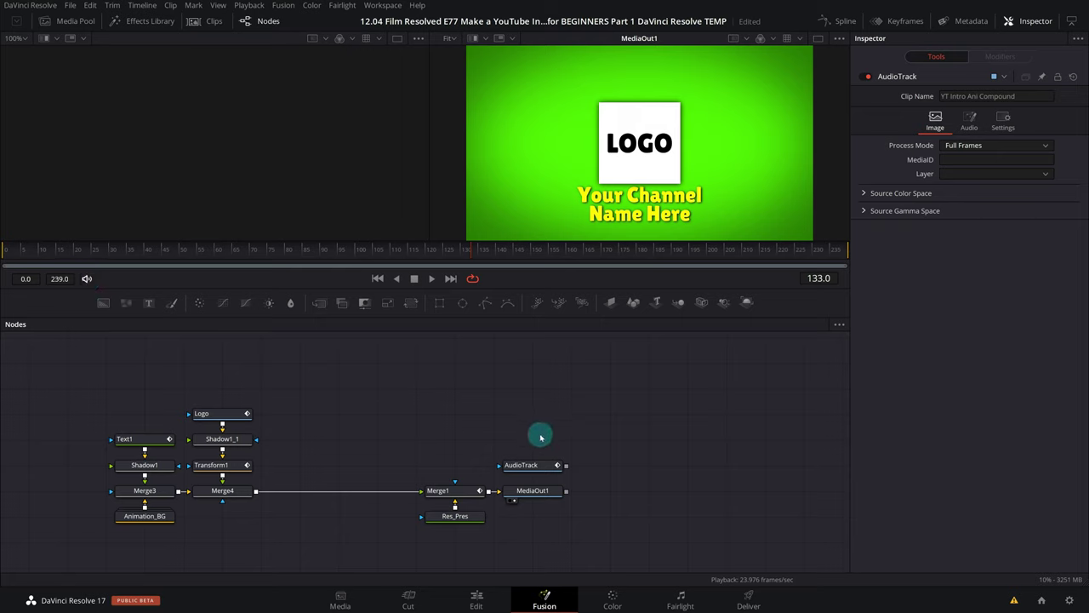
Step: Show the AudioTrack node in the Keyframes timeline, fitted to the full clip with its row collapsed
left_click(529, 467)
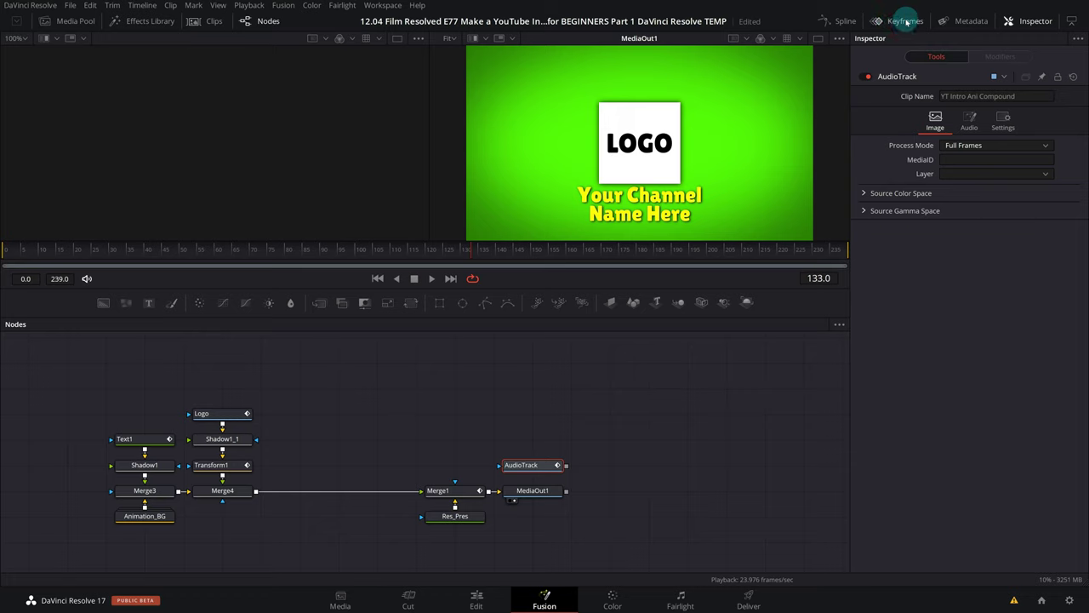
left_click(904, 24)
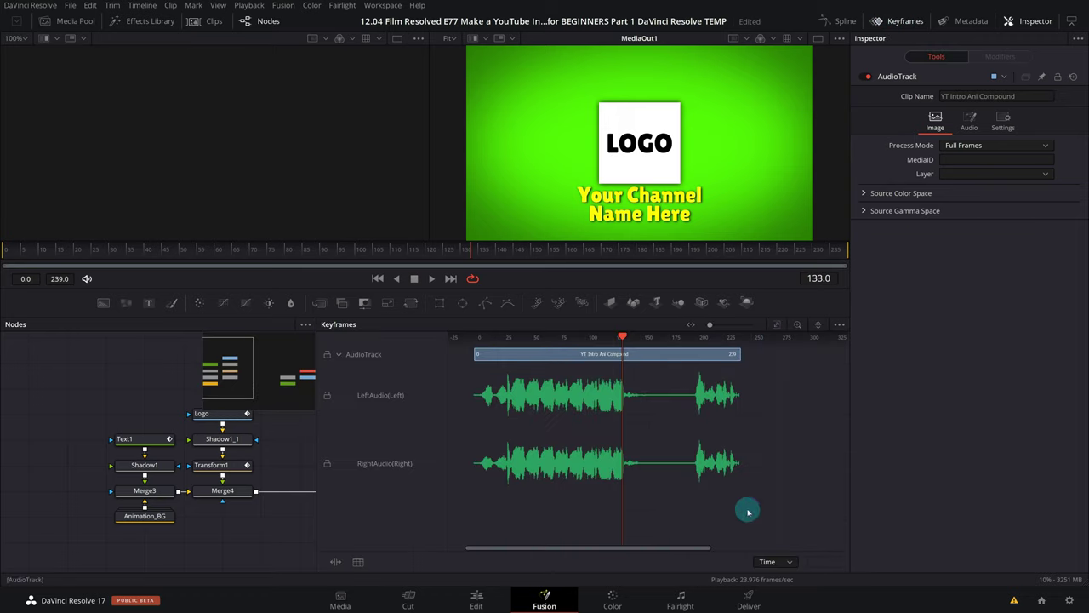
left_click(776, 327)
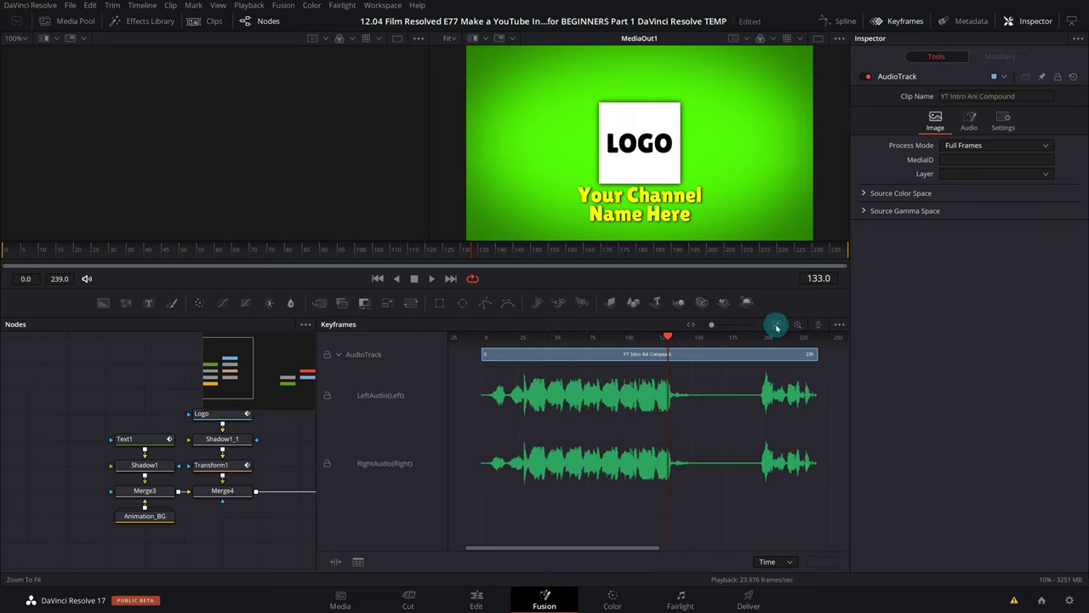
left_click(340, 355)
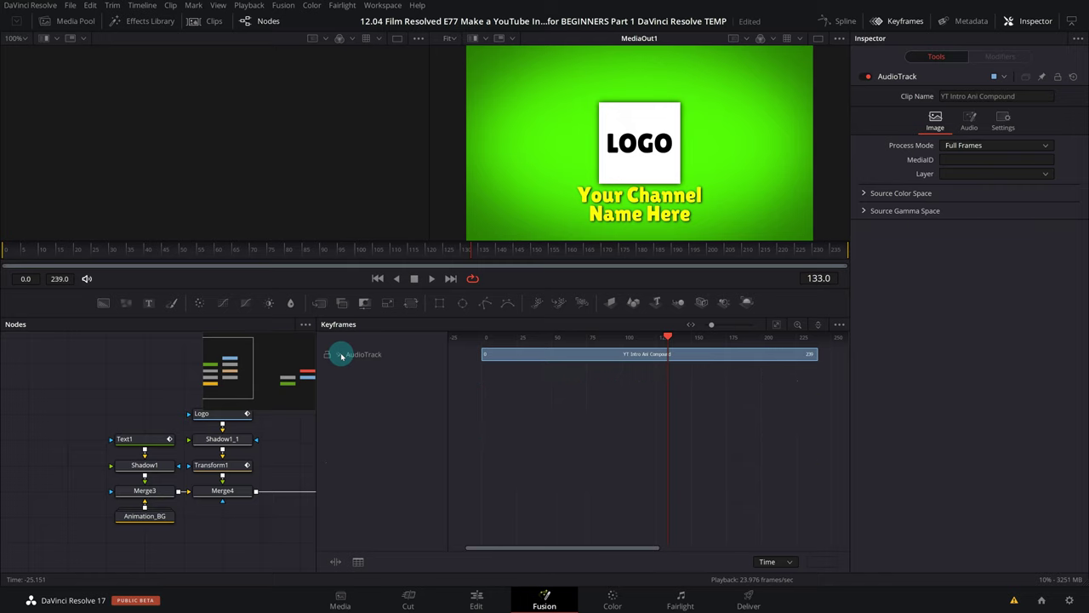
Step: Adjust the keyframe timeline display options and select the Text1 node
left_click(839, 325)
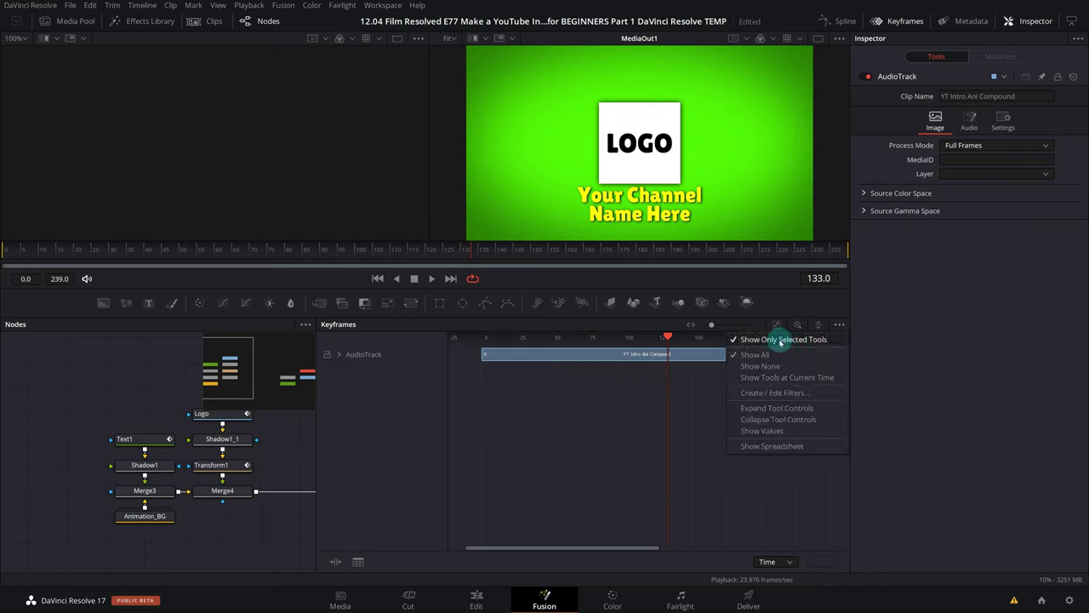
left_click(559, 419)
left_click(142, 440)
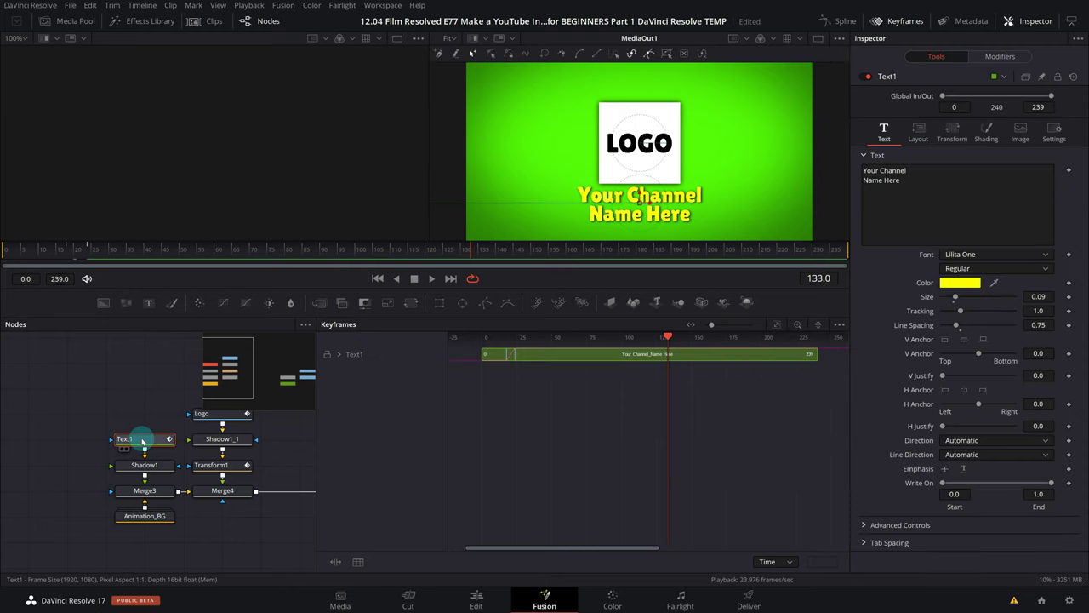
Step: Select the AudioTrack node and expand its row to reveal the LeftAudio and RightAudio waveforms
mouse_move(213, 451)
left_mouse_down()
mouse_move(188, 507)
mouse_move(272, 491)
left_mouse_up()
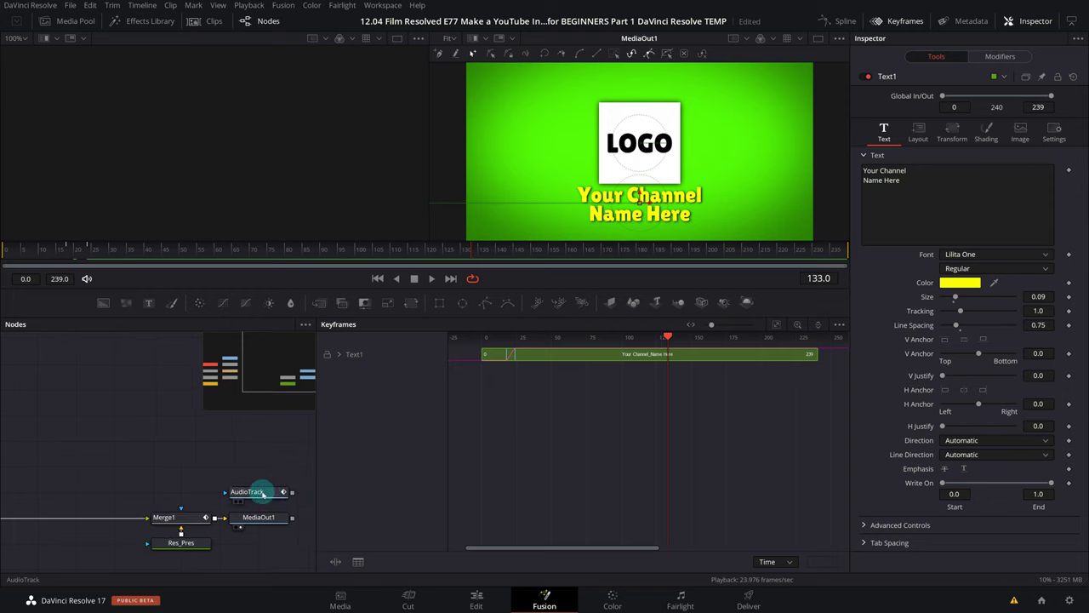
left_click(262, 492)
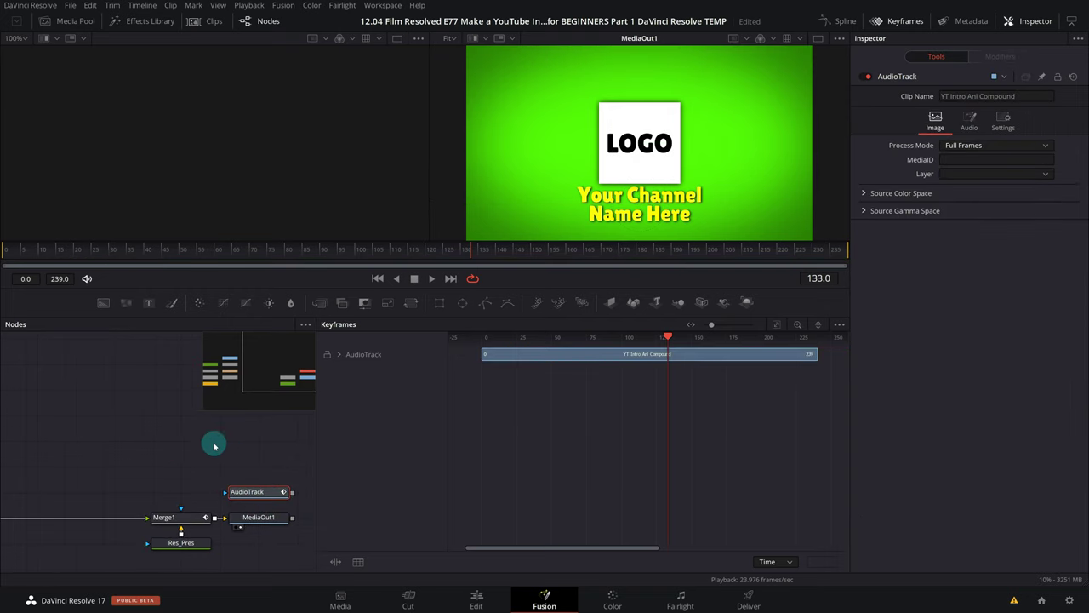
left_click_drag(221, 442, 466, 405)
left_click(840, 324)
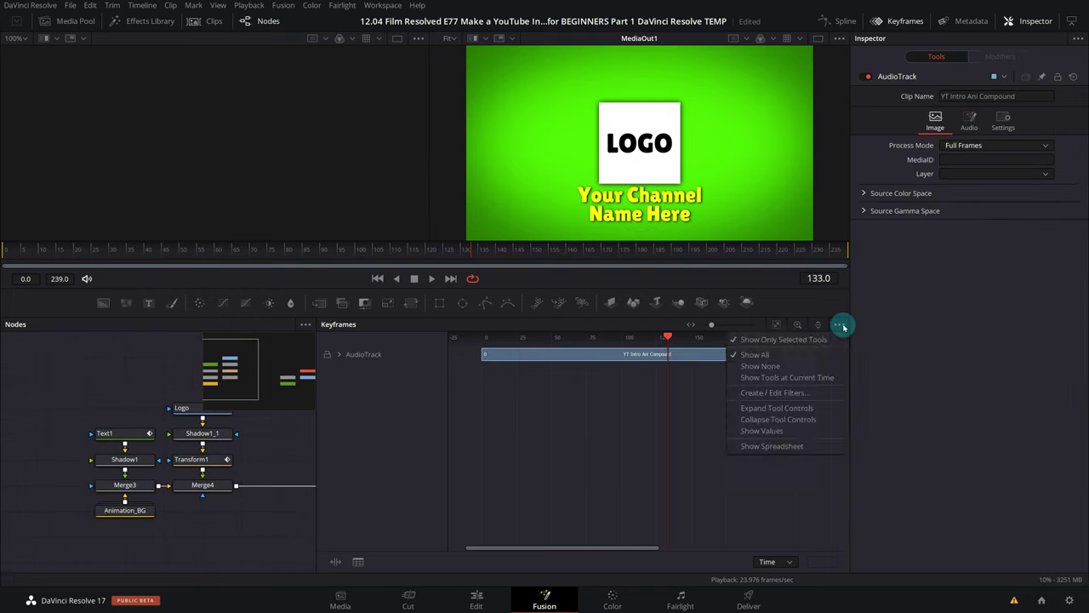
left_click(349, 461)
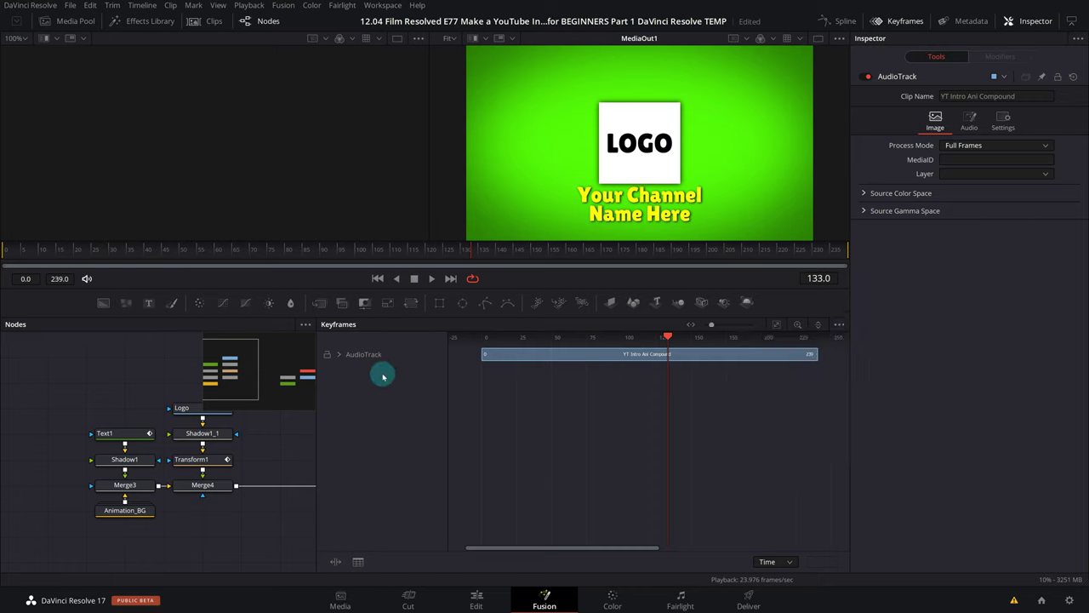
left_click(339, 354)
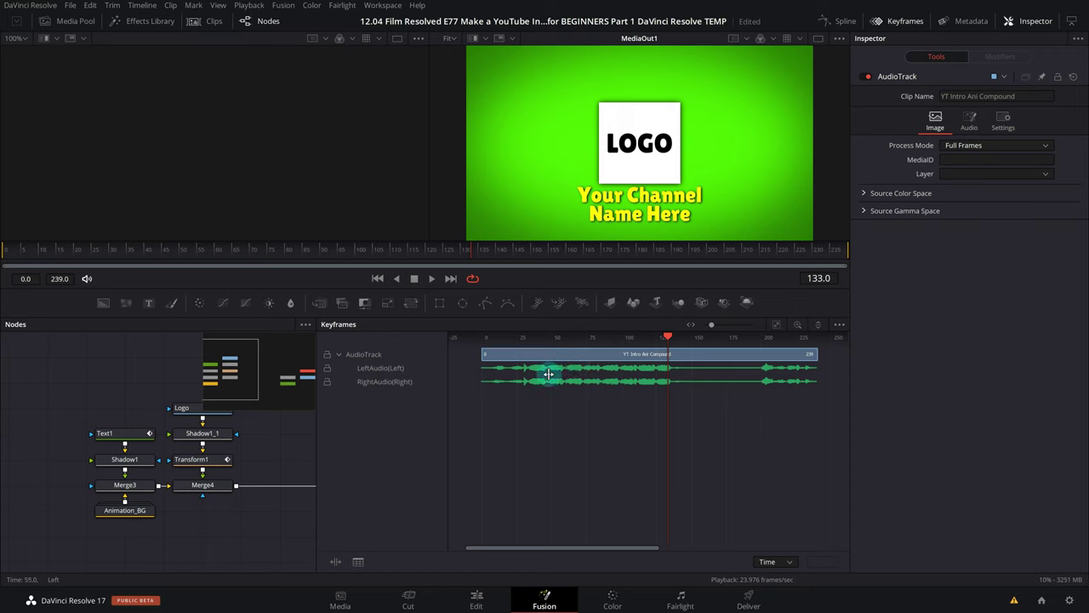
Step: Set the AudioTrack row to Large and the LeftAudio row to Medium line size
right_click(564, 354)
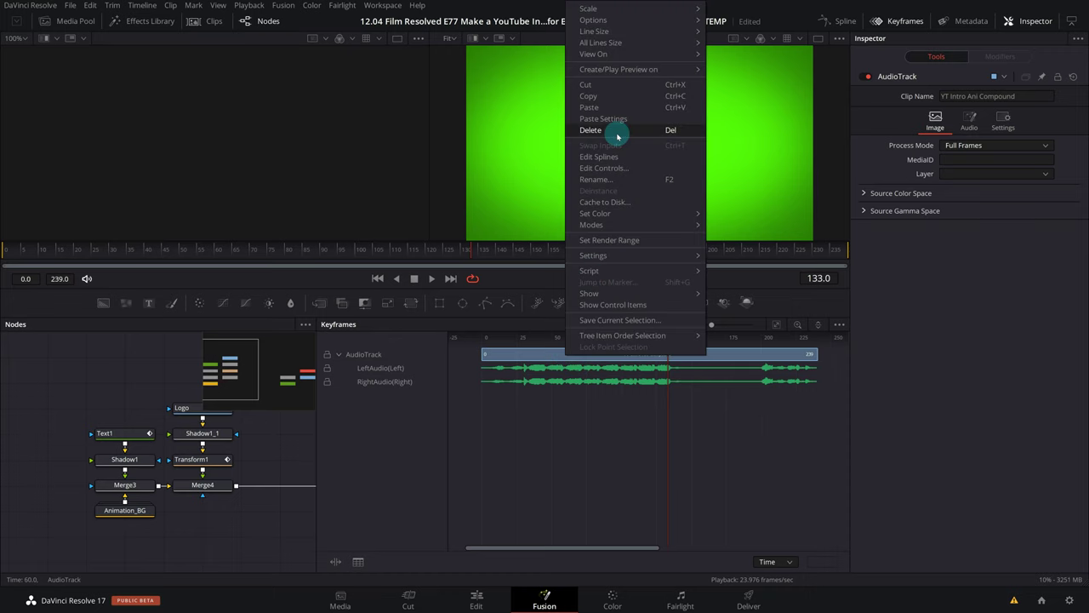
mouse_move(617, 32)
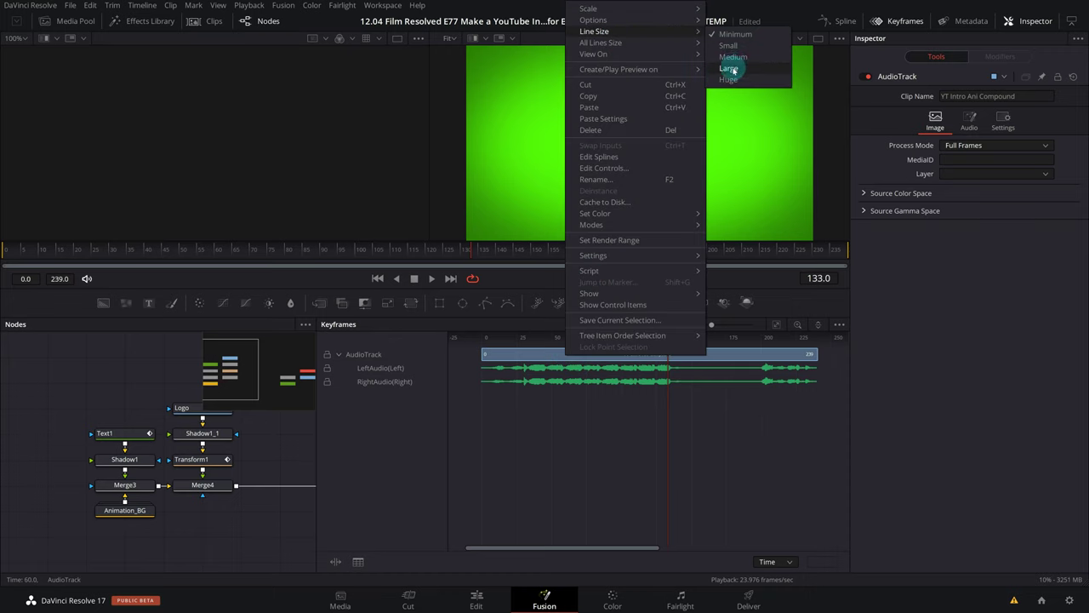
left_click(733, 69)
right_click(607, 415)
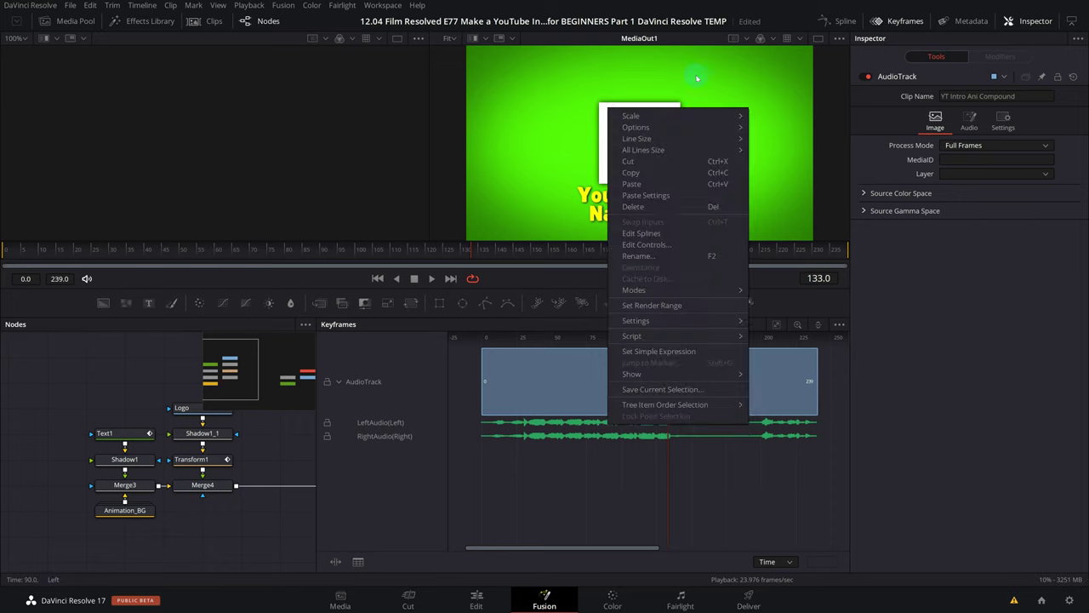
mouse_move(716, 138)
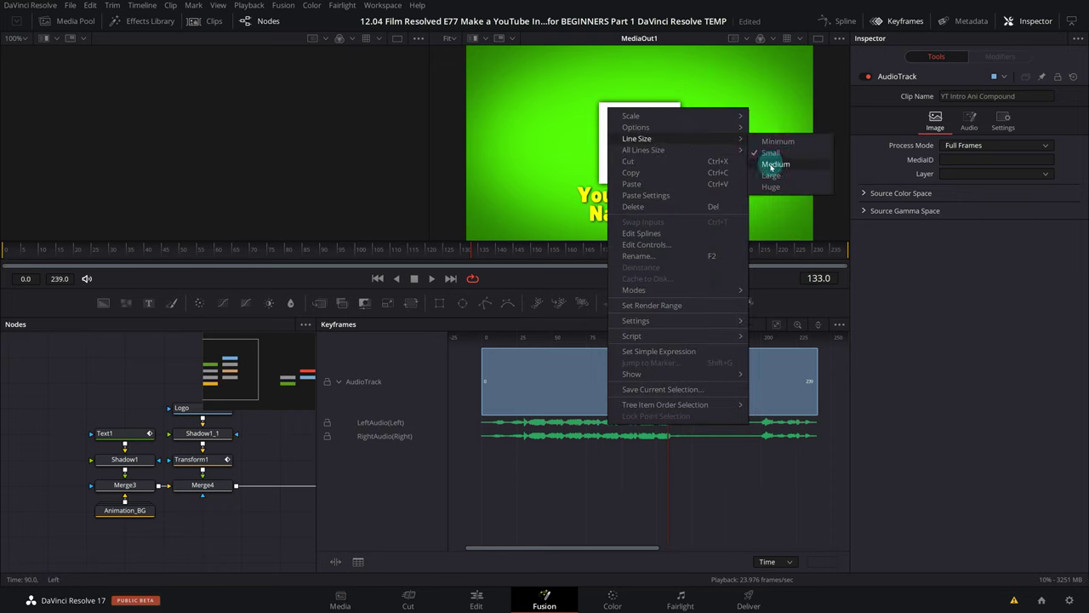
left_click(772, 168)
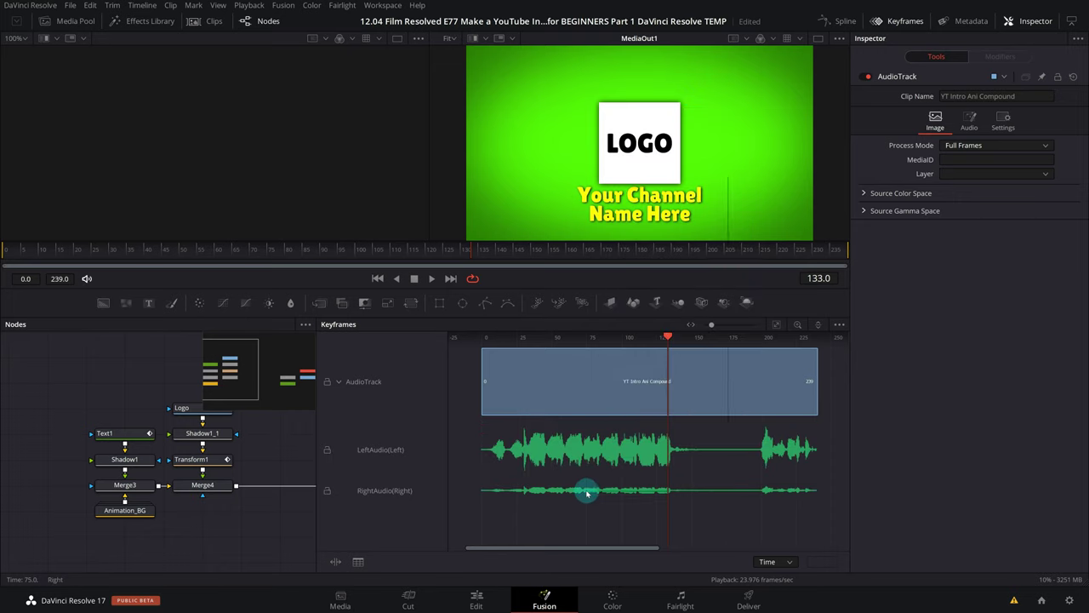
Step: Set all track rows to Large, then shrink the AudioTrack row to Minimum
right_click(586, 492)
mouse_move(651, 215)
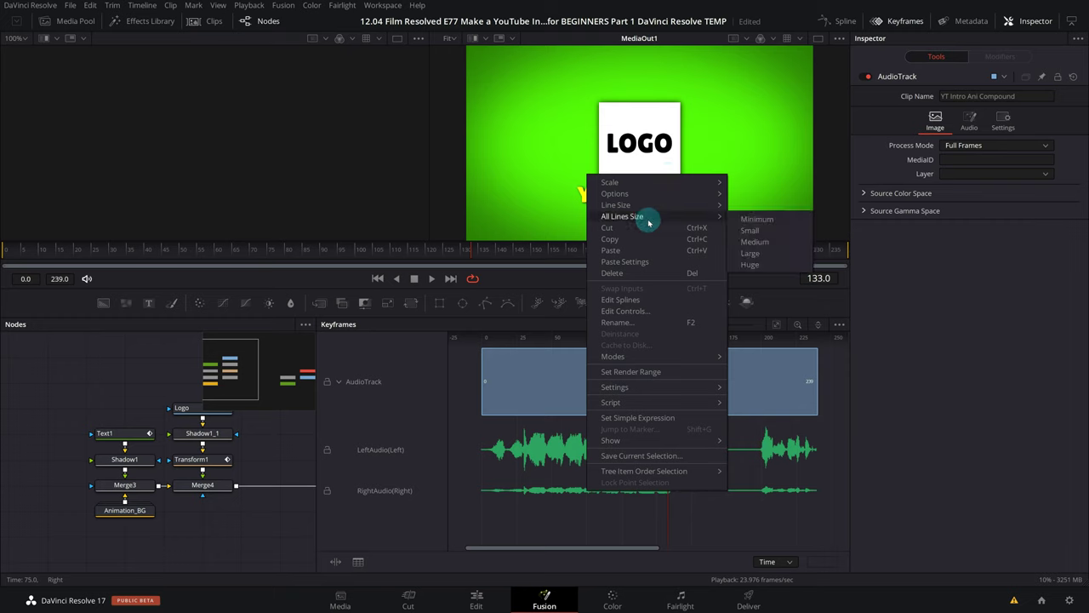
left_click(748, 253)
right_click(600, 383)
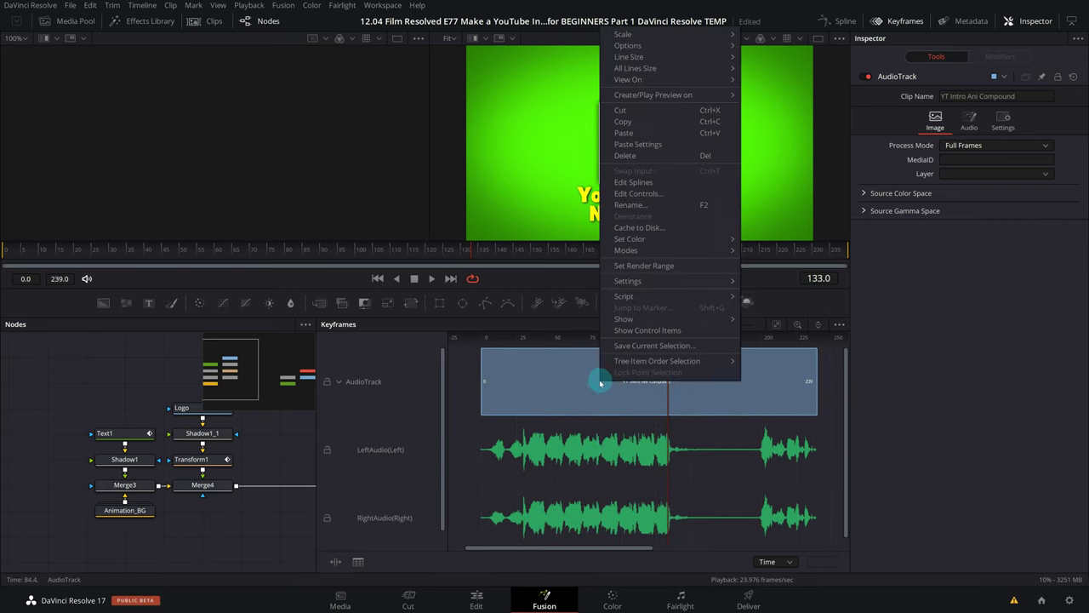
mouse_move(654, 56)
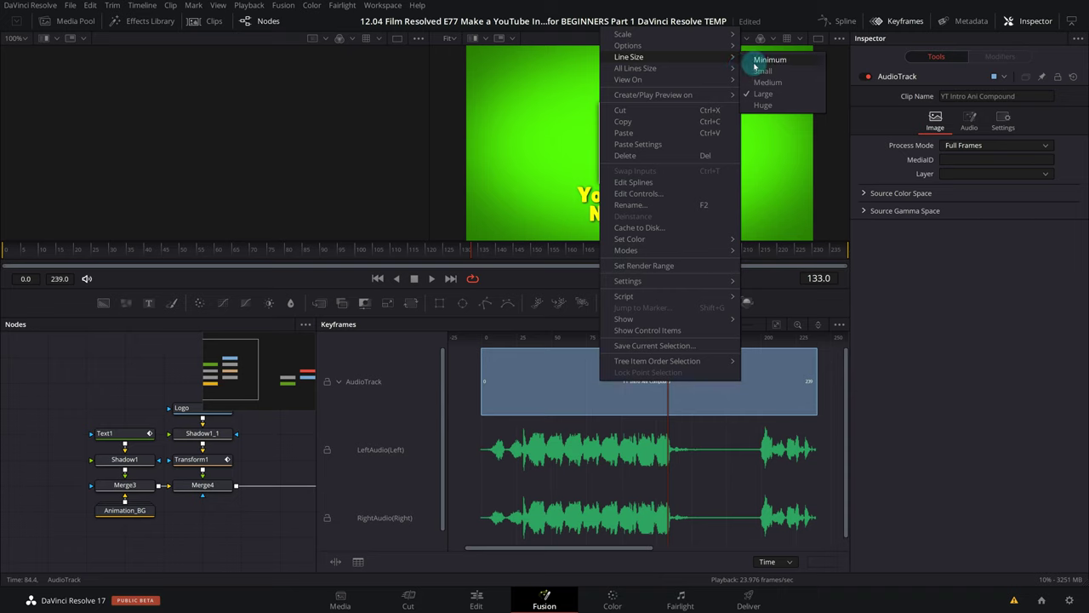
left_click(755, 62)
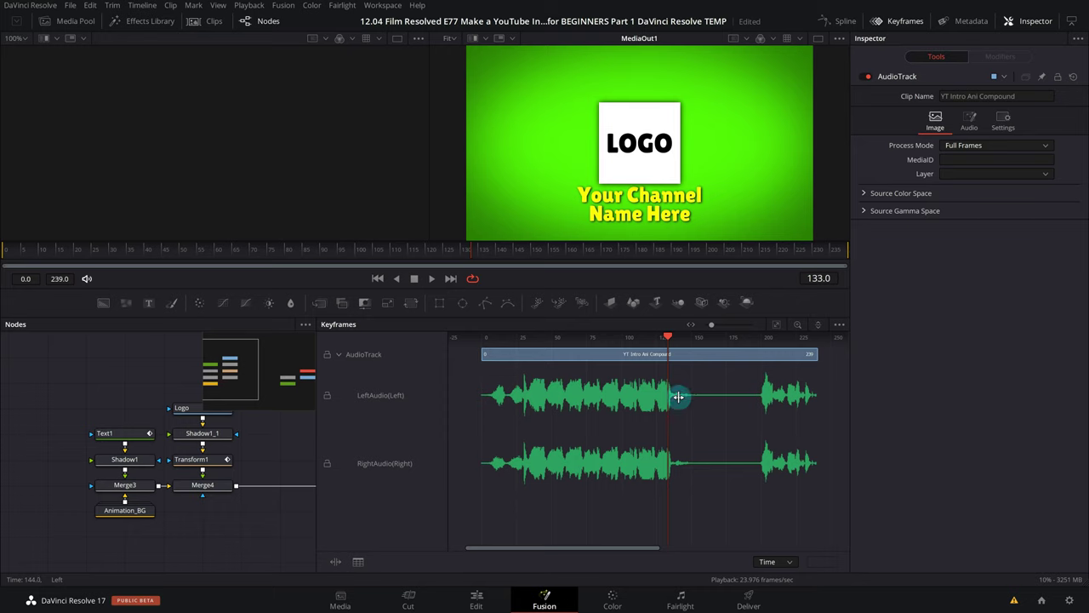
Step: Play and scrub the intro between frames 20 and 67, stopping at frame 31 before the logo appears
left_click_drag(669, 337, 510, 339)
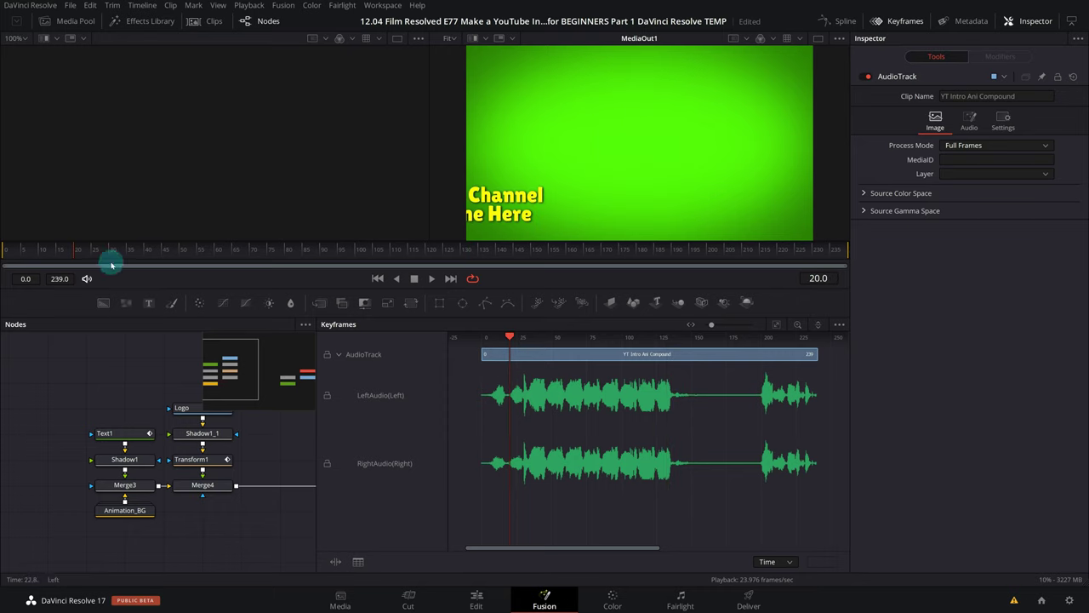
key("space")
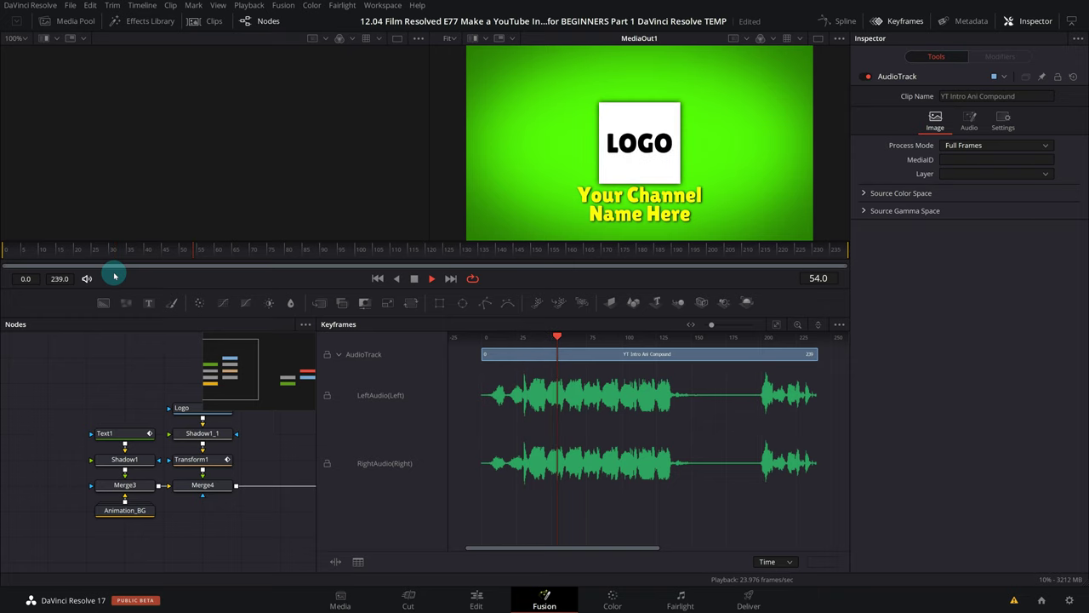
key("space")
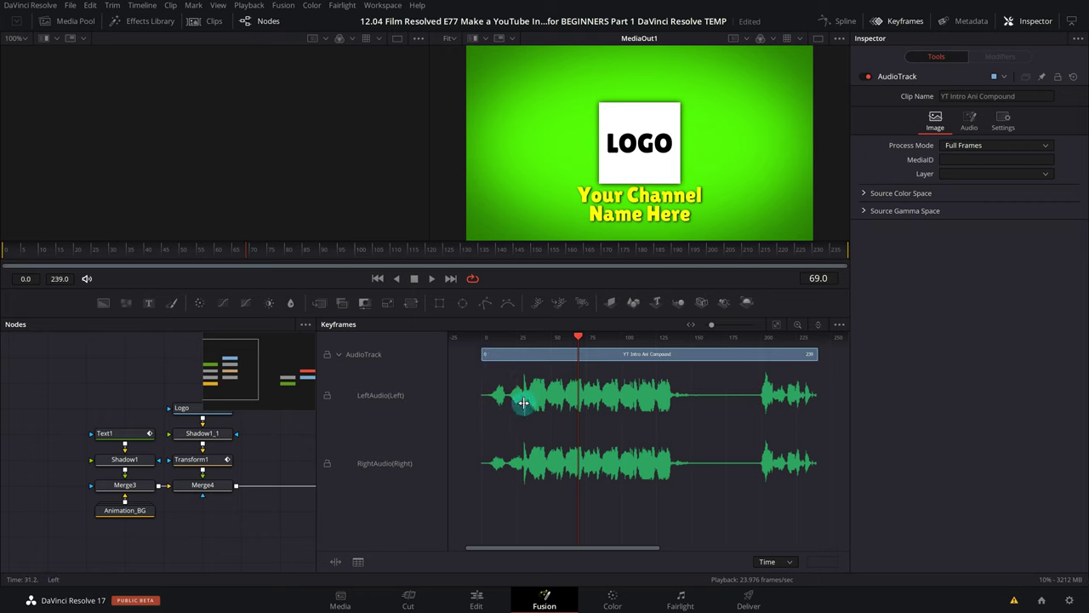
left_click_drag(578, 339, 488, 343)
key("space")
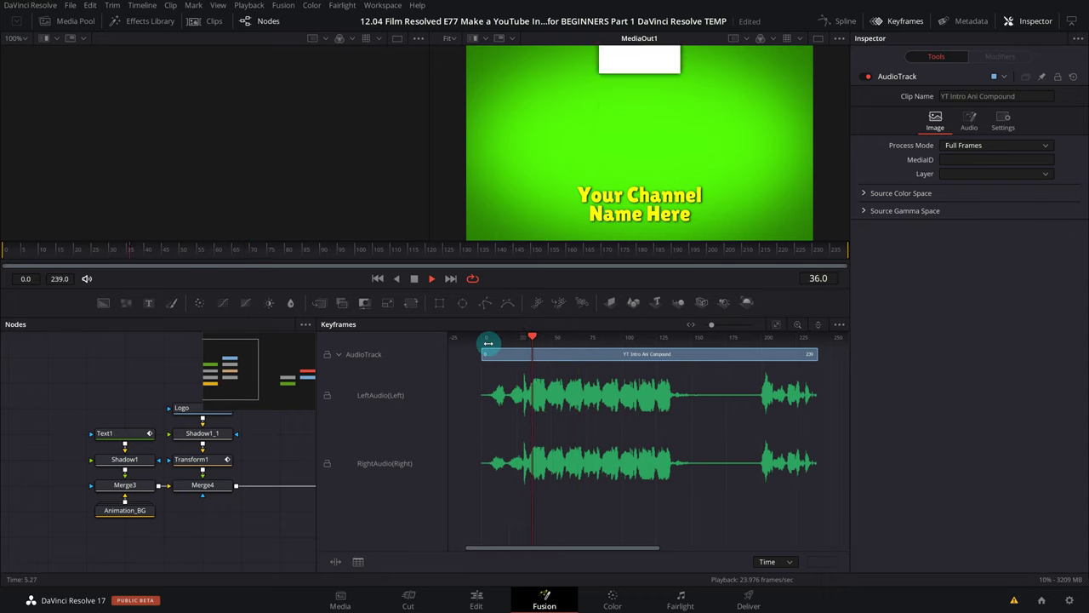
key("space")
left_click_drag(541, 340, 525, 340)
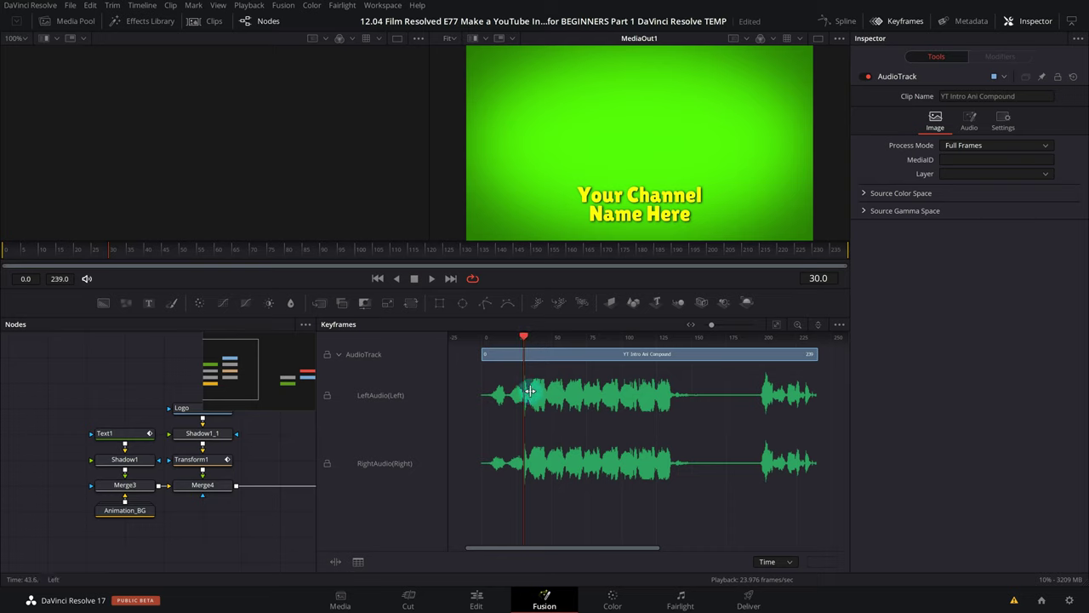
Step: Zoom the keyframe timeline to stretch the audio waveforms out and enable Zoom to Rectangle
scroll(528, 403, "up", 3)
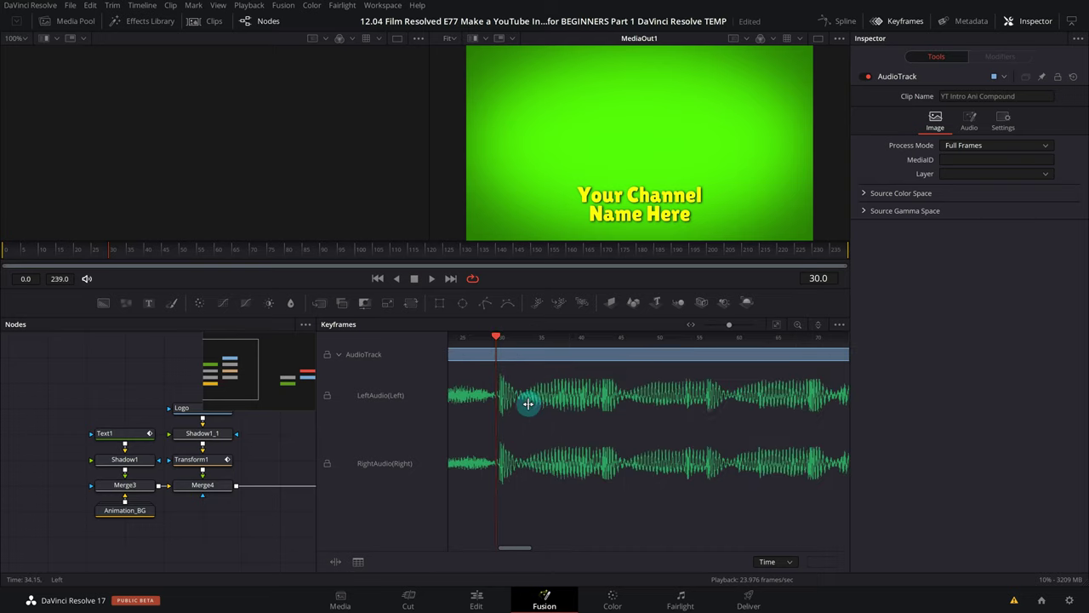
scroll(528, 405, "down", 2)
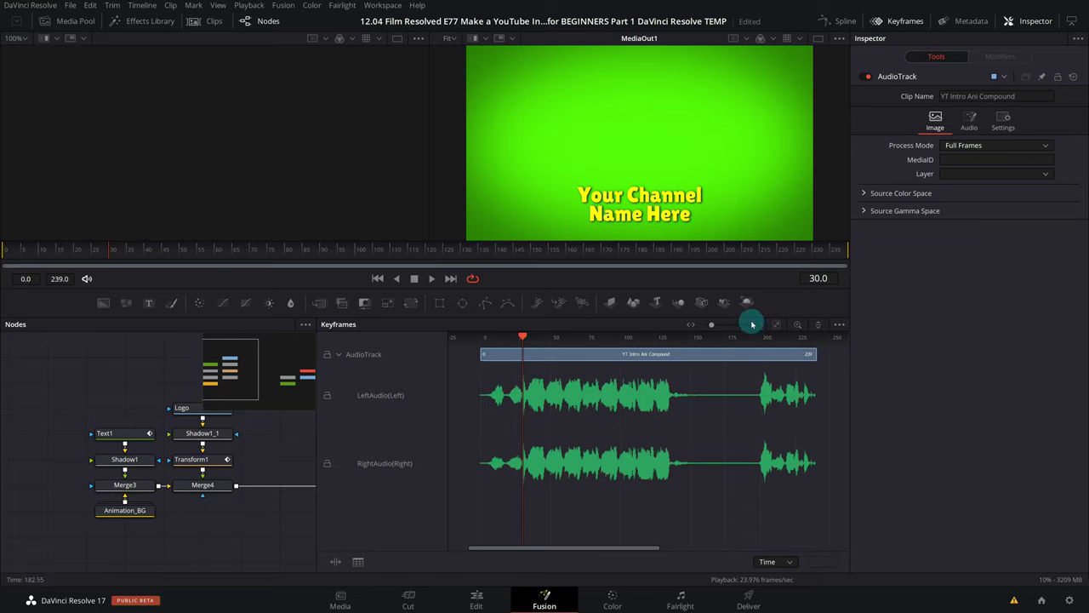
left_click_drag(707, 324, 730, 331)
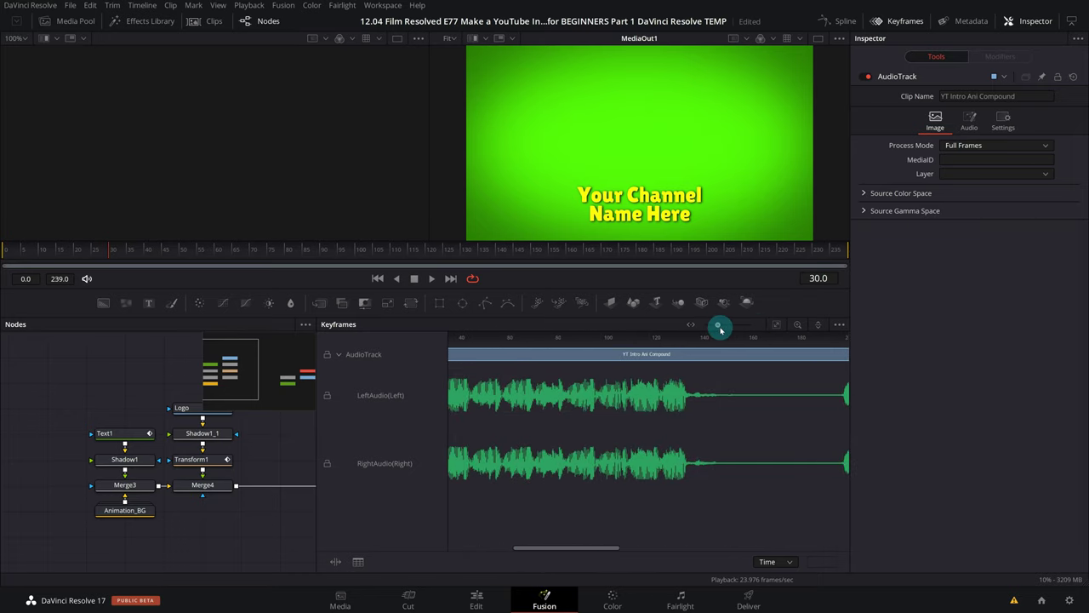
left_click_drag(730, 332, 711, 331)
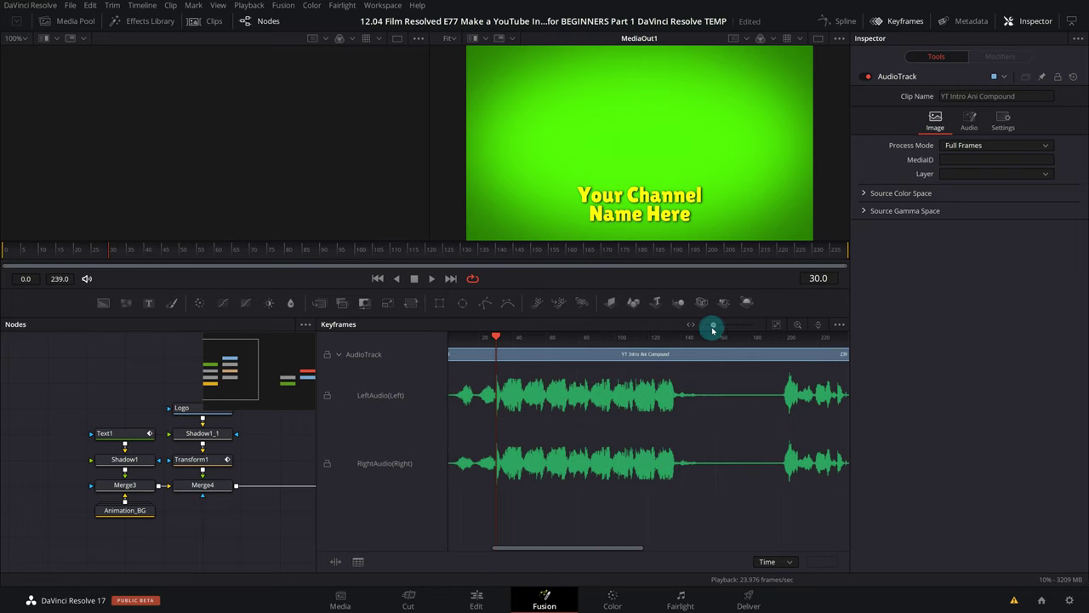
left_click_drag(711, 330, 711, 331)
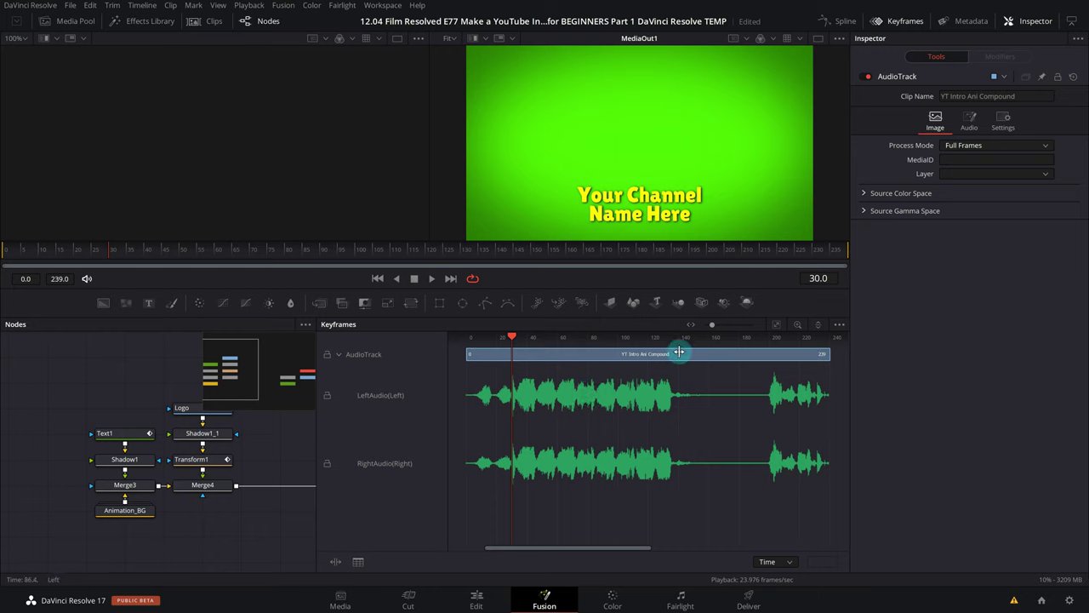
left_click(797, 326)
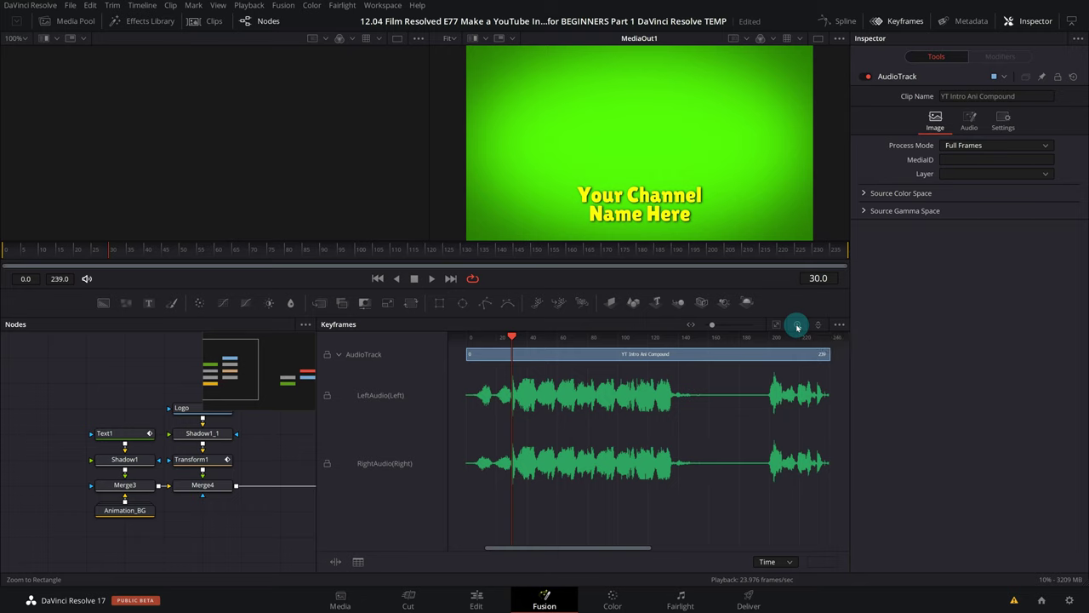
Step: Zoom into the loud waveform's start and scrub between frames 30 and 31 to locate the hit, then select Text1
left_click_drag(501, 375, 523, 418)
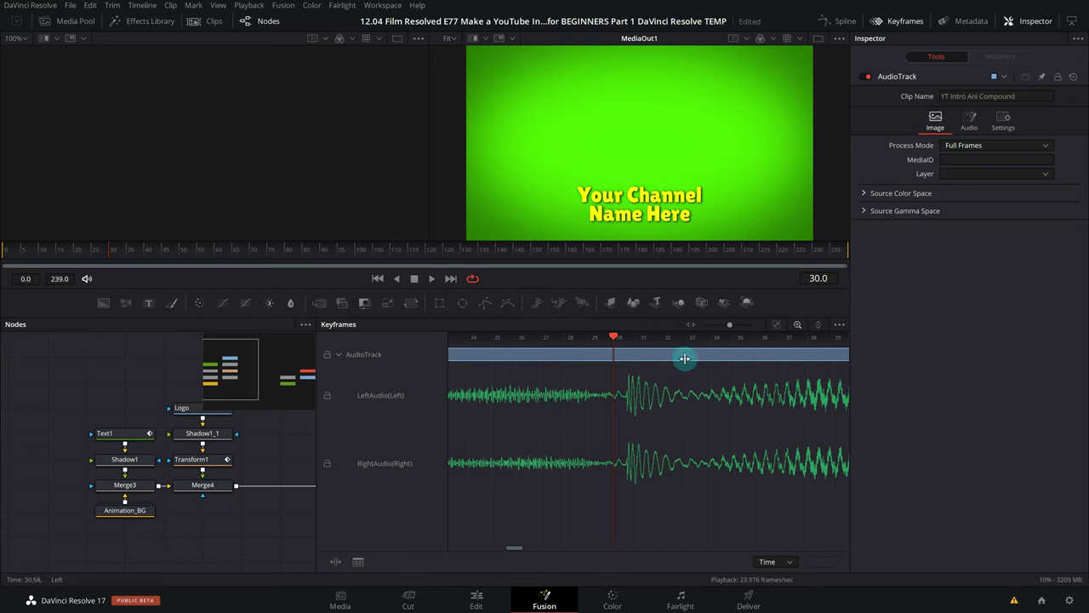
scroll(657, 411, "down", 3)
scroll(657, 411, "down", 2)
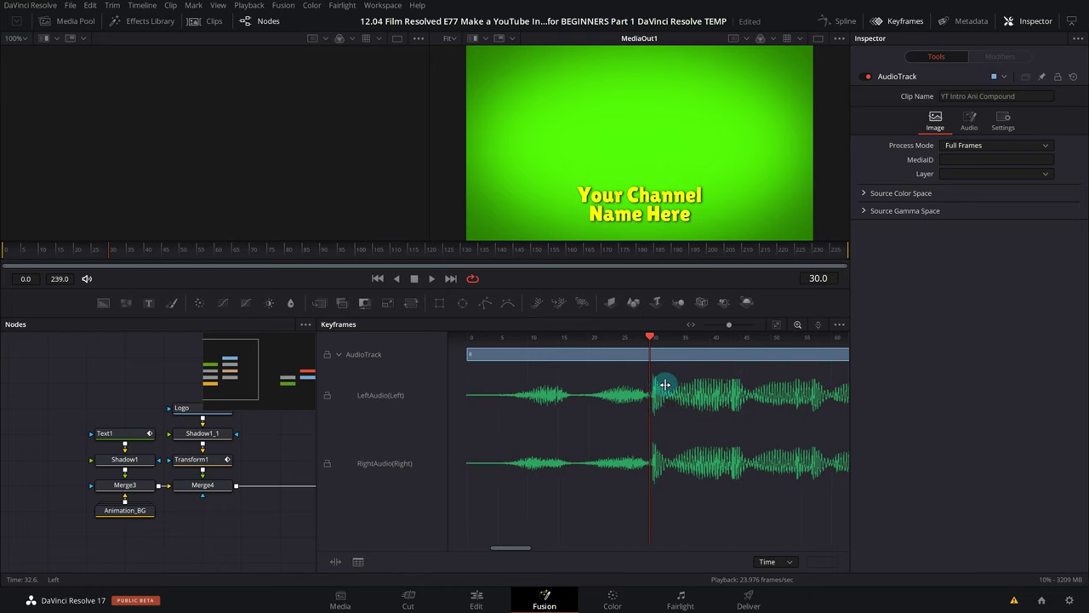
scroll(663, 384, "up", 1)
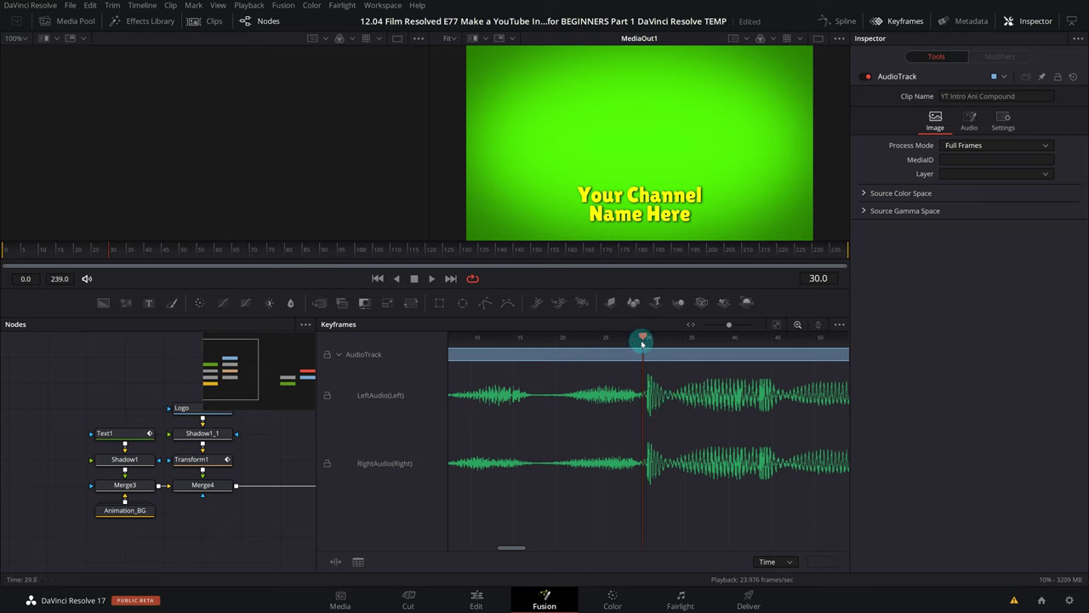
left_click_drag(651, 344, 646, 346)
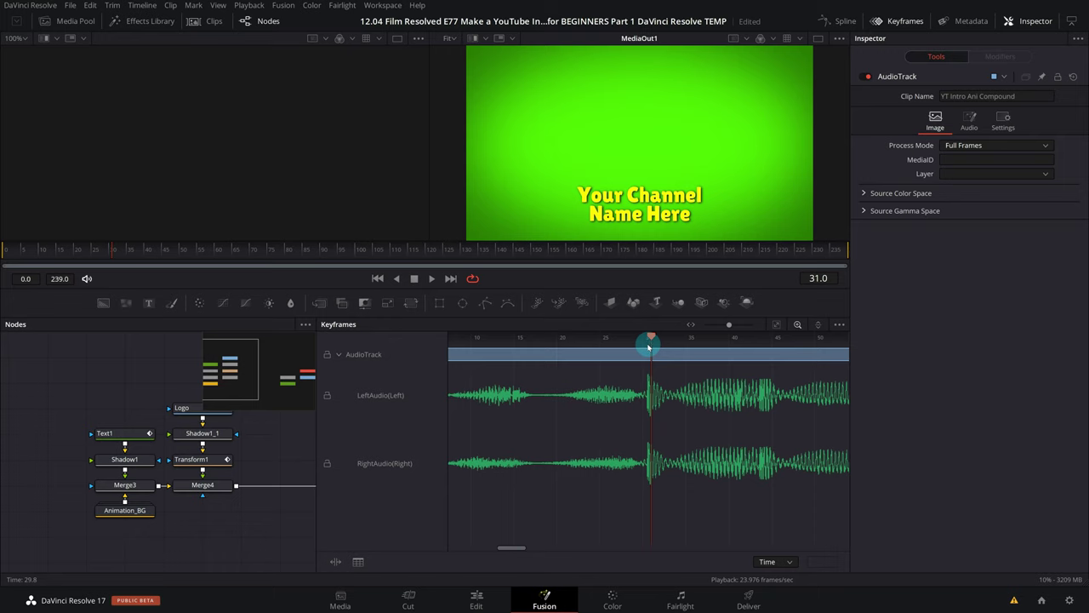
left_click_drag(650, 347, 645, 349)
left_click_drag(647, 350, 653, 352)
left_click_drag(649, 352, 646, 350)
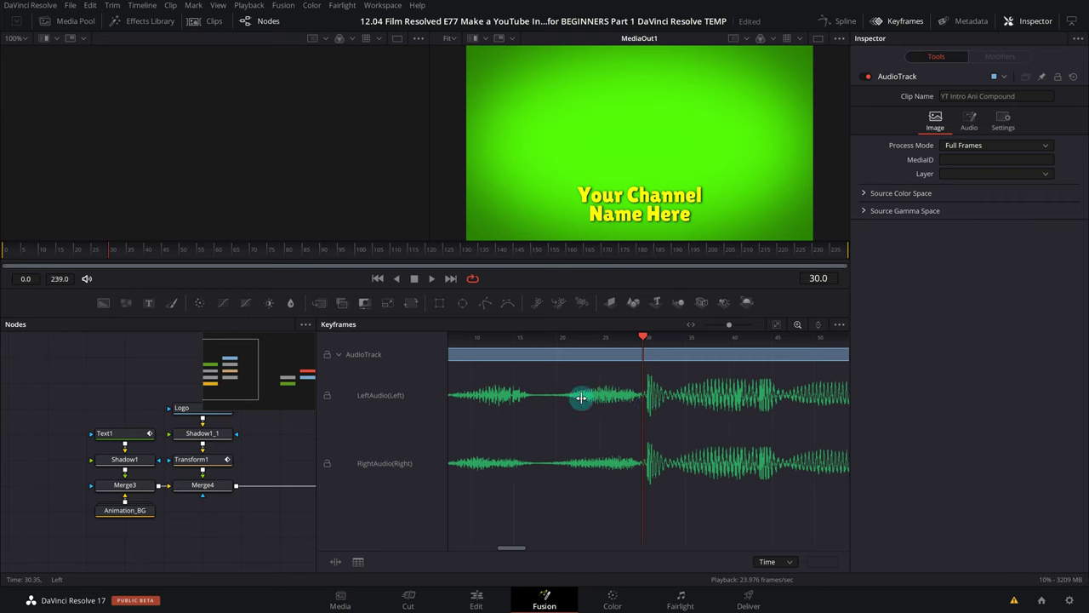
left_click(115, 435)
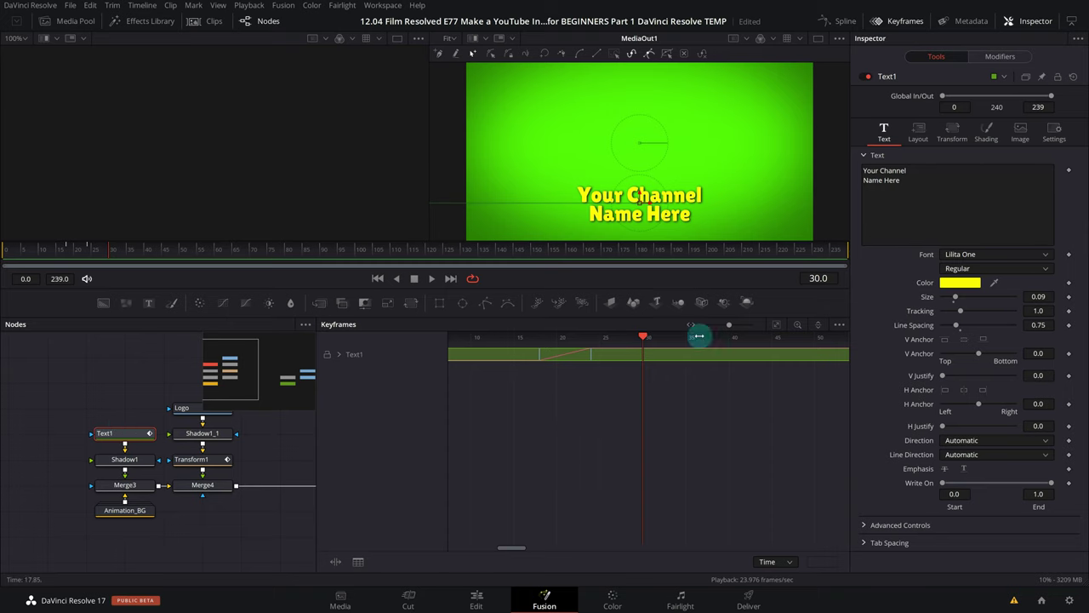
Step: Expose Text1's Center path keyframes and move the first one earlier to frame 16
left_click(775, 325)
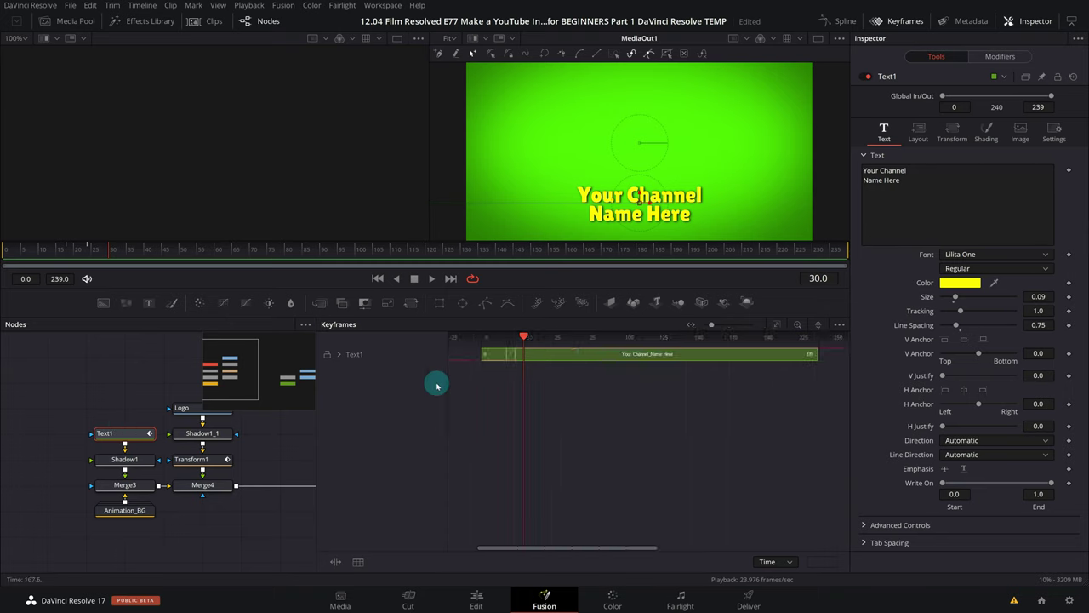
left_click(338, 354)
left_click(511, 369)
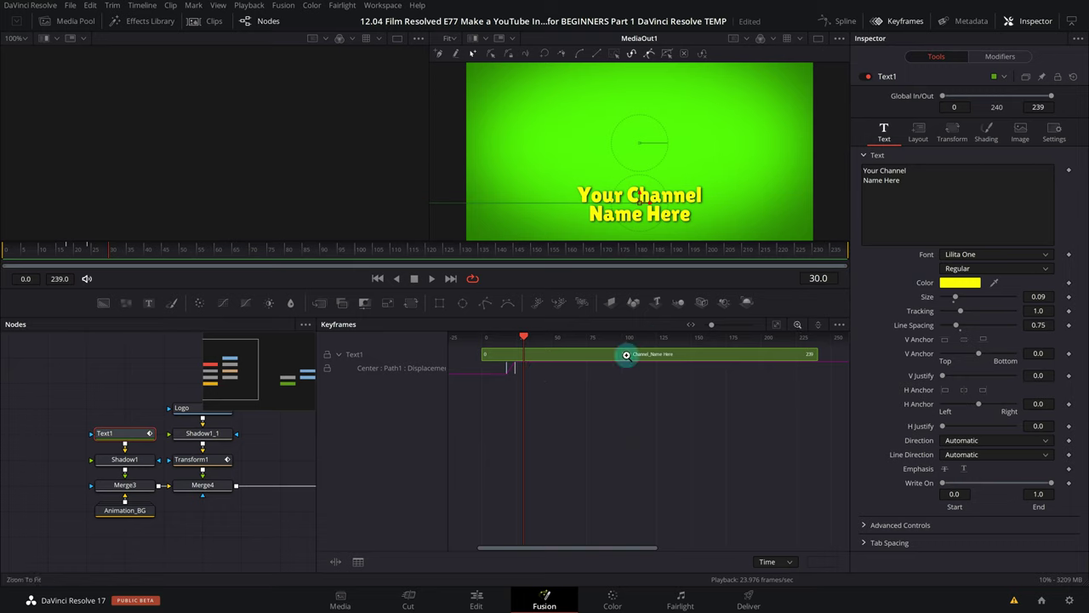
left_click(799, 322)
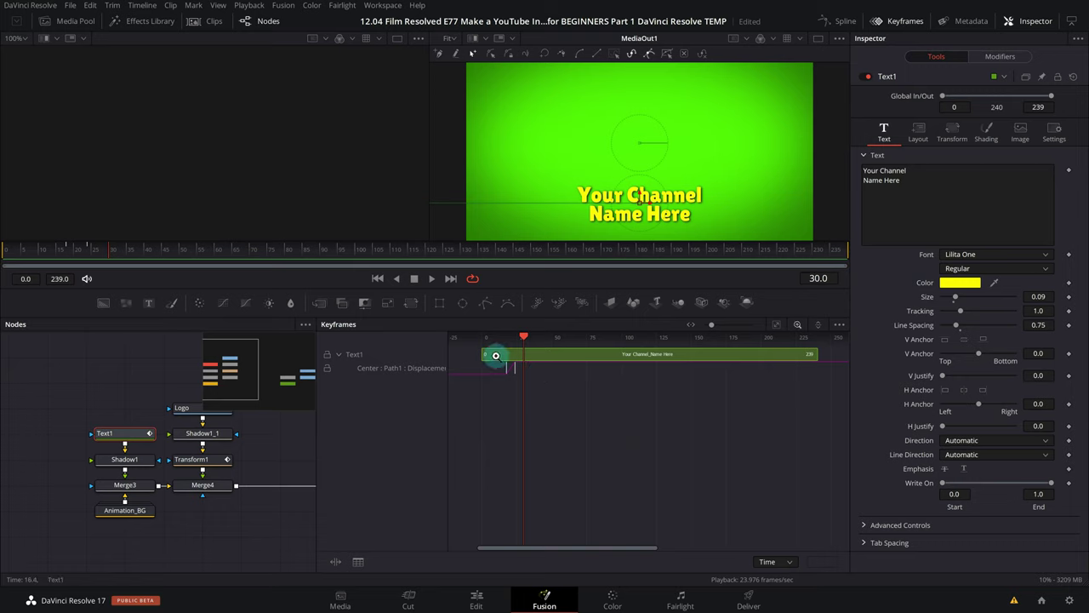
left_click_drag(491, 353, 537, 389)
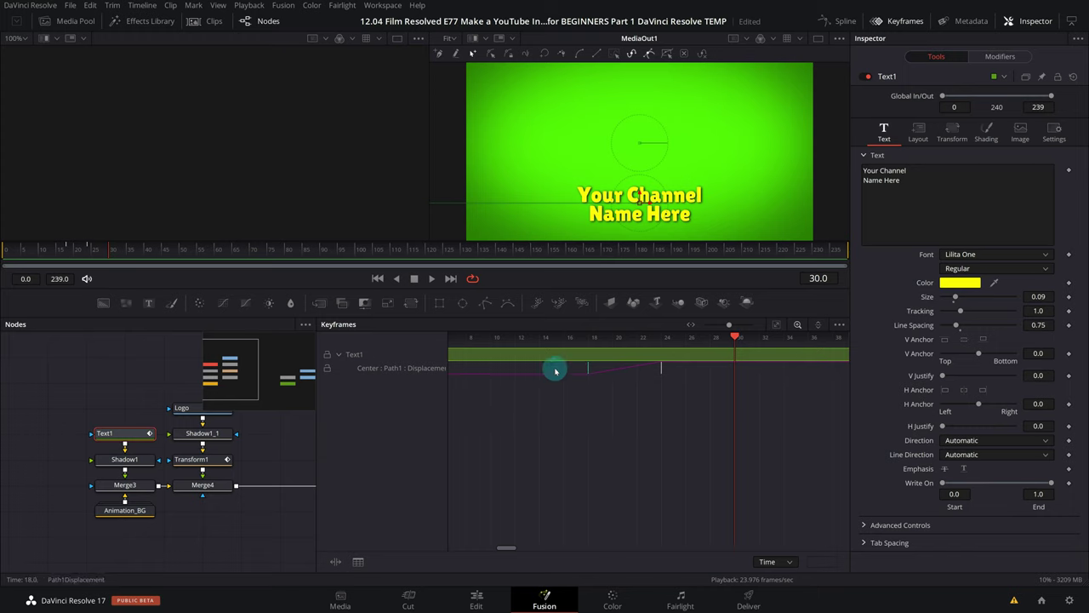
mouse_move(586, 369)
left_mouse_down()
mouse_move(557, 374)
mouse_move(572, 375)
left_mouse_up()
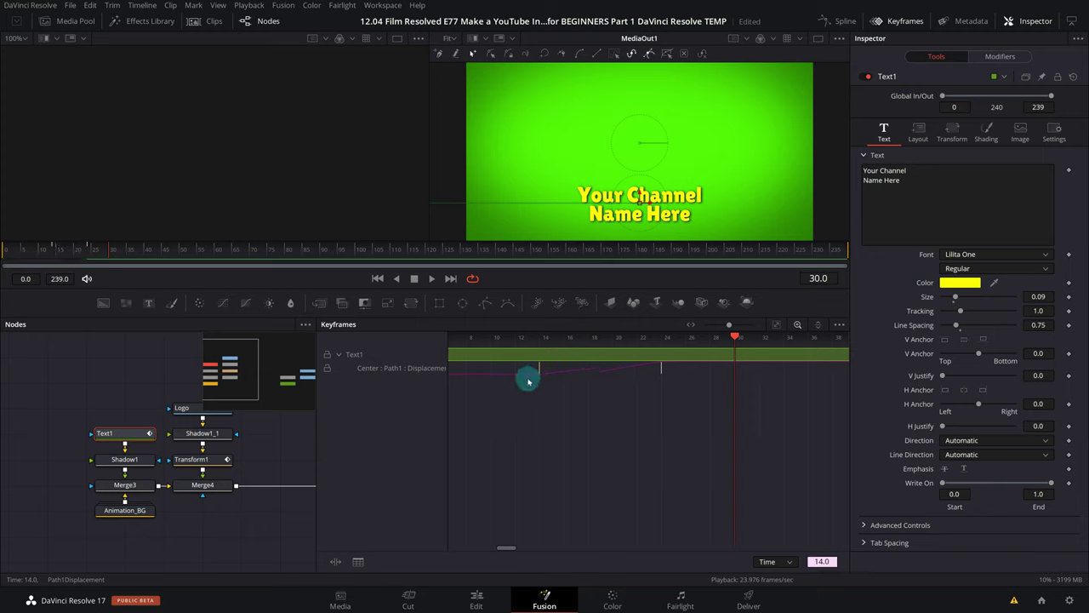
left_click_drag(561, 376, 566, 381)
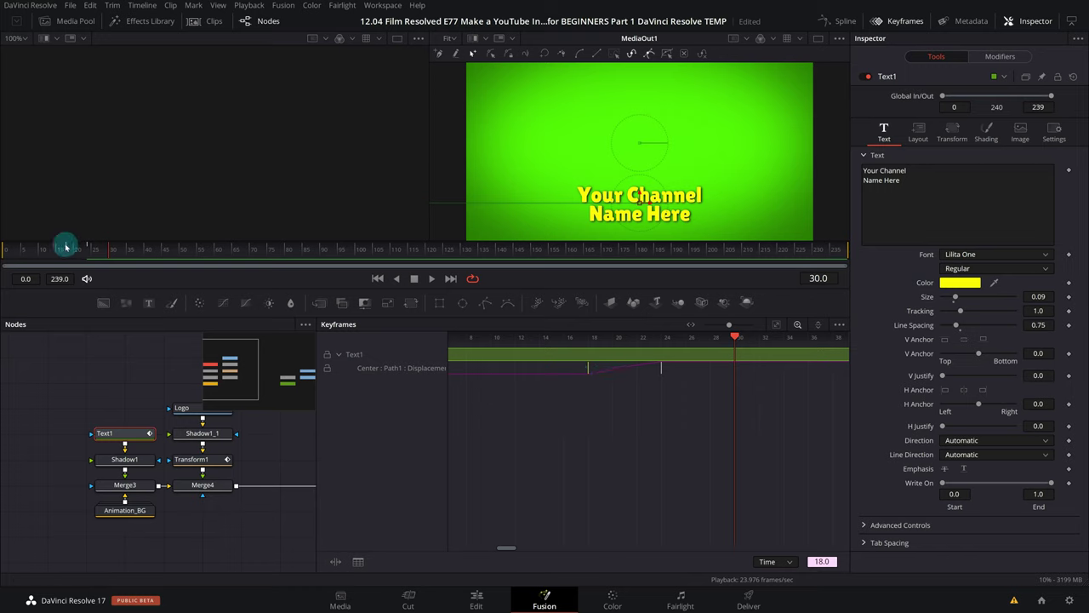
Step: Preview the text slide-in against the AudioTrack waveform, then reselect Text1
left_click_drag(66, 248, 68, 249)
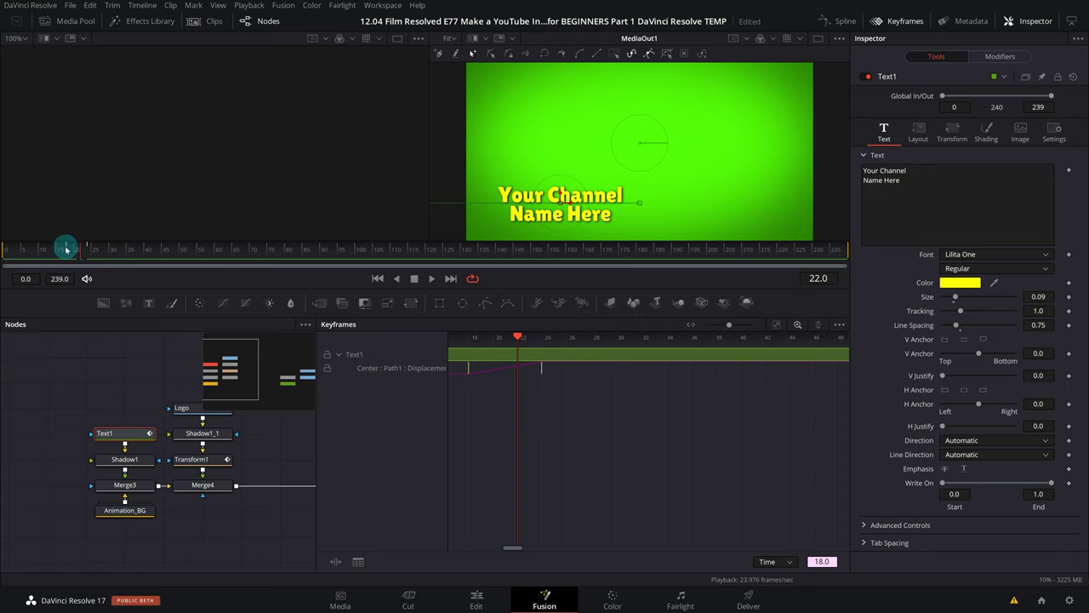
mouse_move(67, 248)
left_mouse_down()
mouse_move(108, 254)
mouse_move(84, 261)
left_mouse_up()
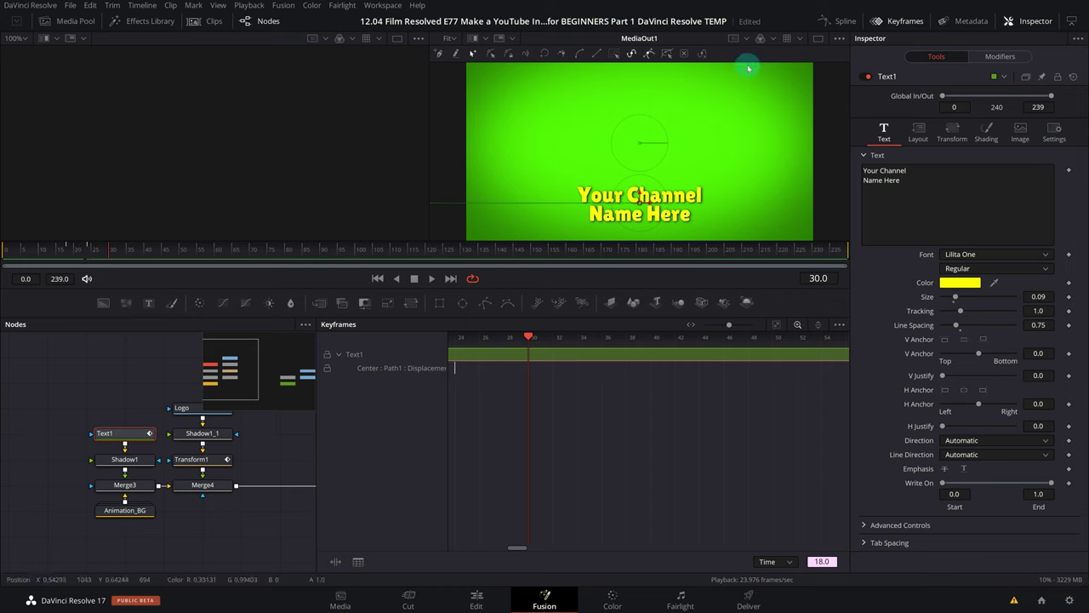
left_click_drag(516, 548, 506, 549)
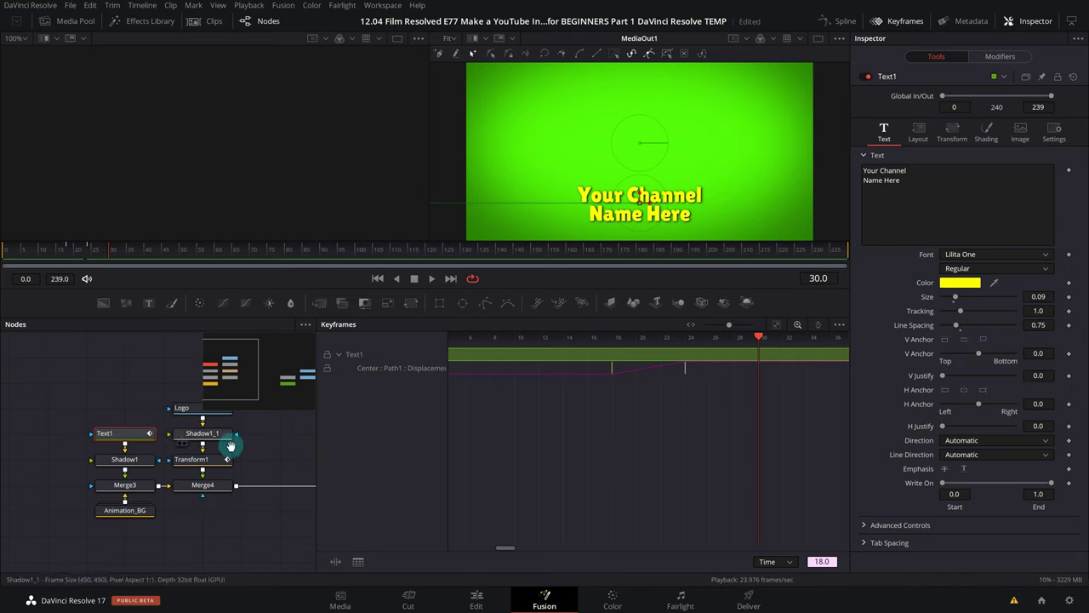
scroll(230, 447, "right", 3)
scroll(70, 423, "right", 3)
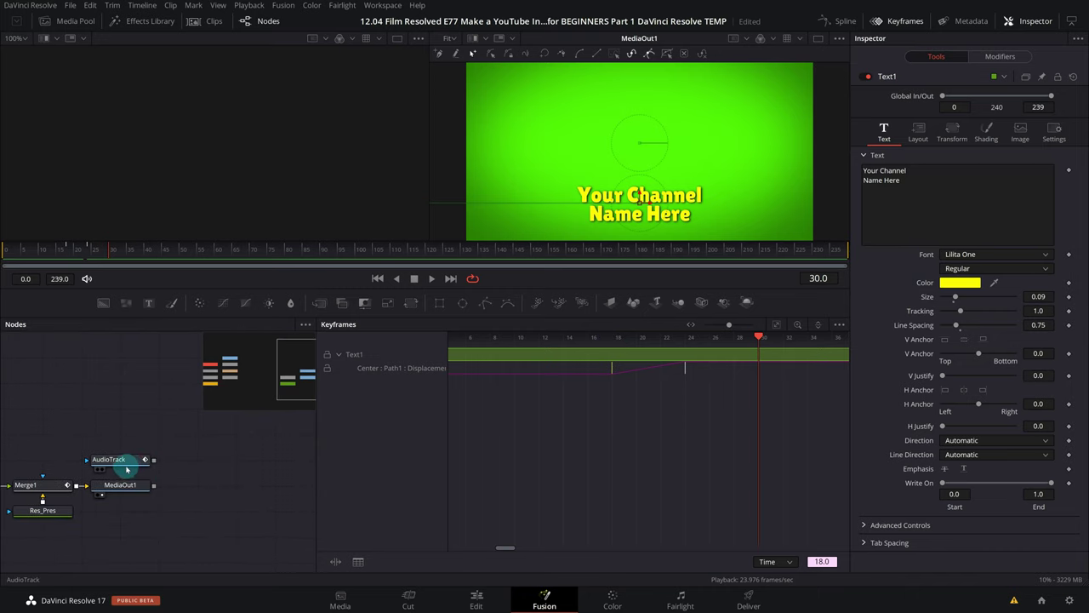
left_click(111, 460)
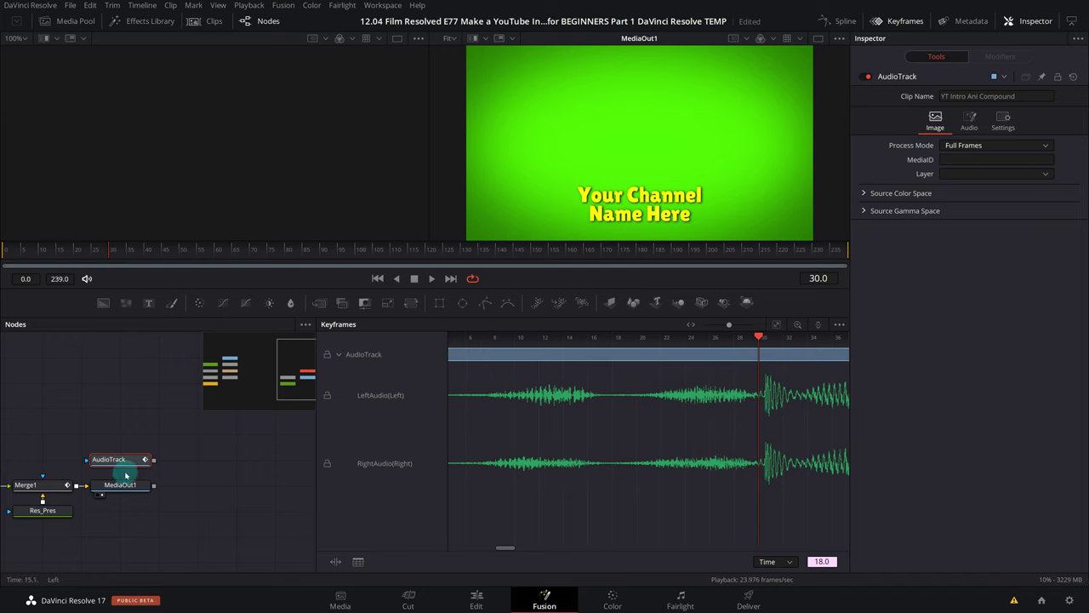
left_click_drag(125, 472, 344, 485)
left_click_drag(546, 430, 425, 442)
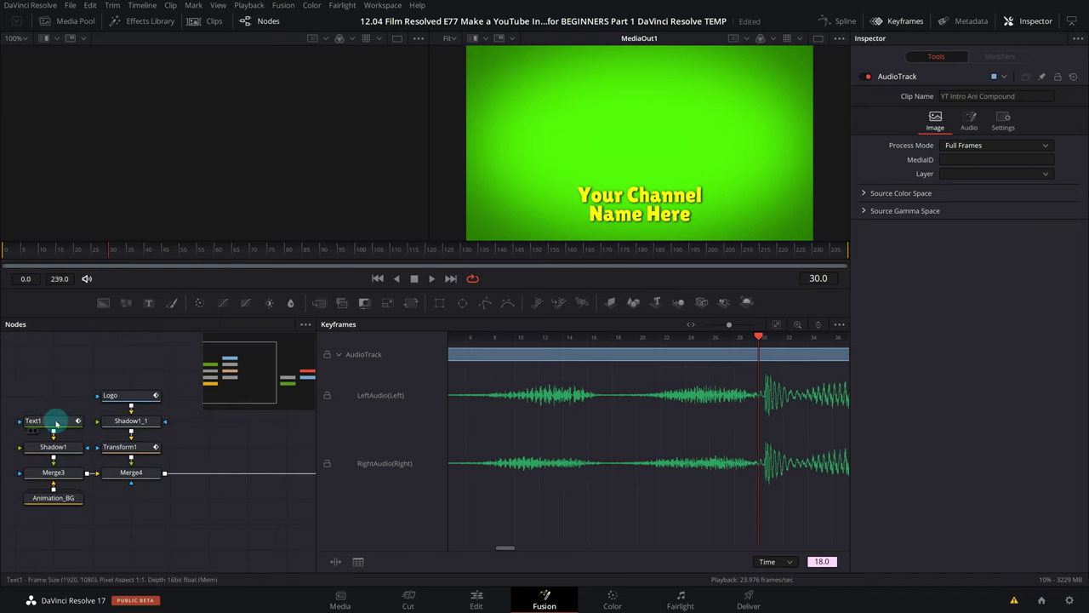
left_click(54, 420)
Step: Move the later Center keyframe to frame 27 then 23, preview from frame 11, and select Logo
mouse_move(681, 372)
left_mouse_down()
mouse_move(767, 364)
mouse_move(755, 371)
left_mouse_up()
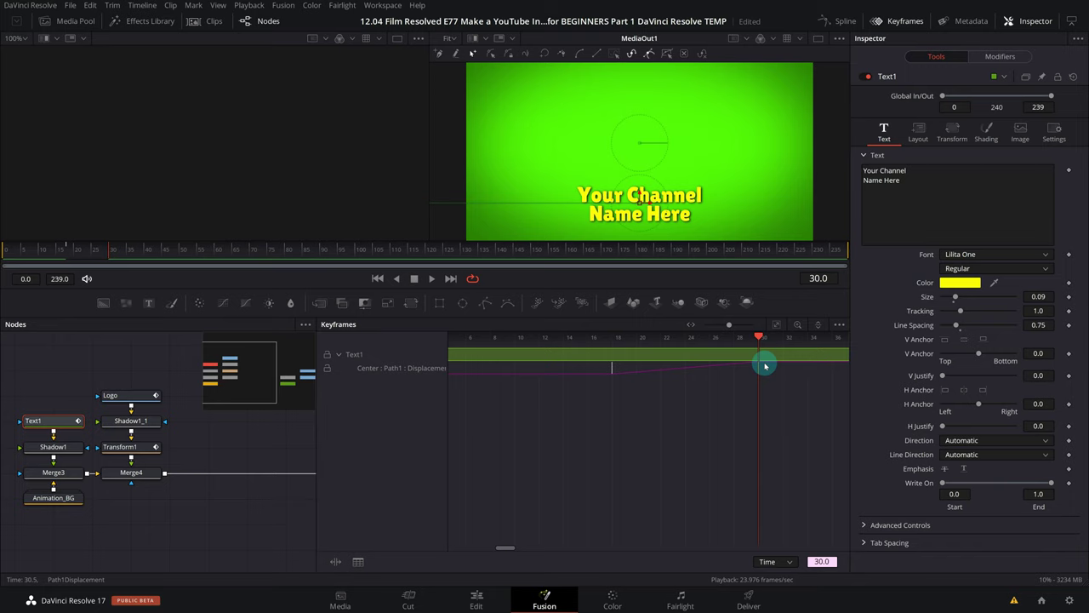
mouse_move(764, 366)
left_mouse_down()
mouse_move(533, 343)
mouse_move(552, 341)
left_mouse_up()
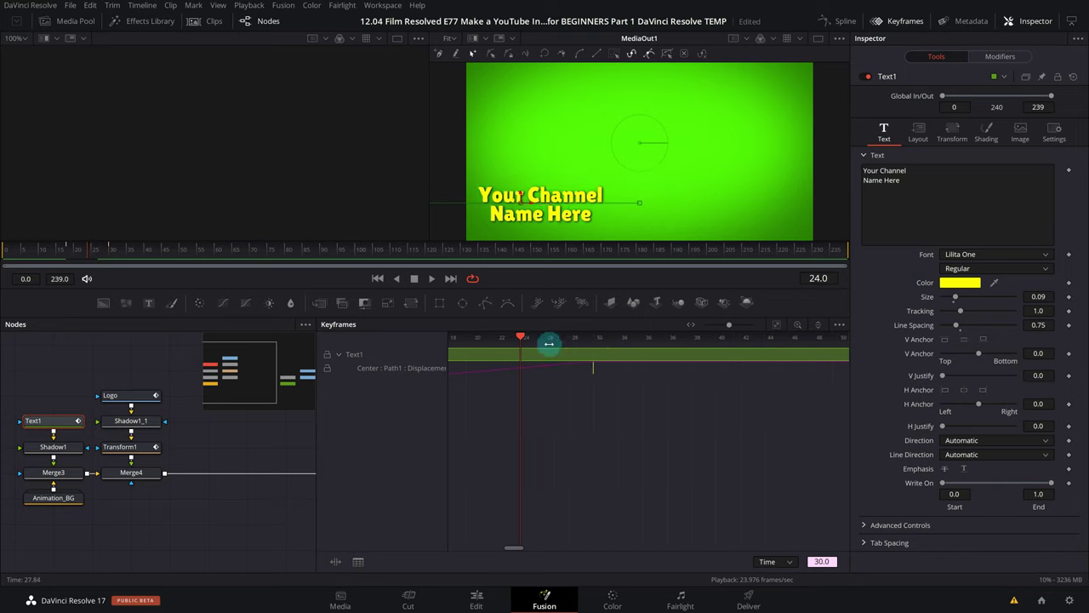
left_click(728, 326)
left_click_drag(728, 326, 726, 326)
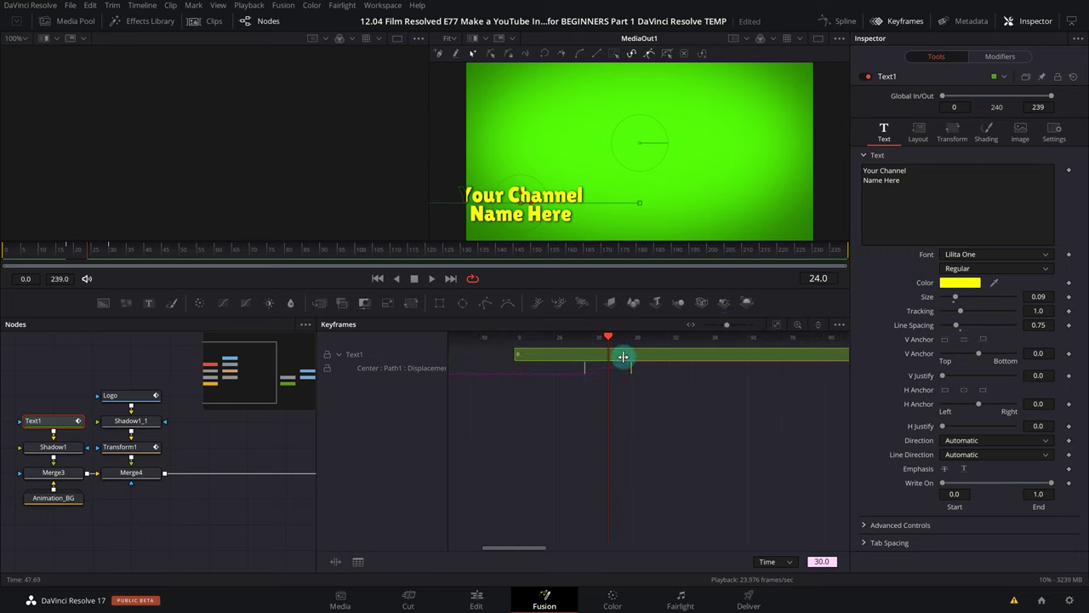
left_click_drag(585, 369, 605, 372)
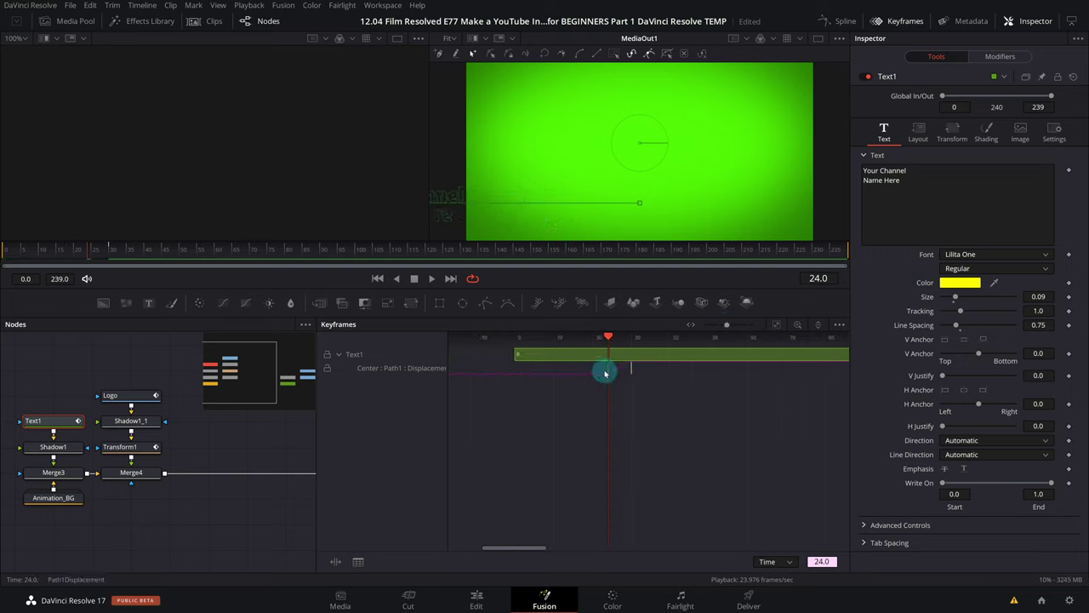
left_click(45, 251)
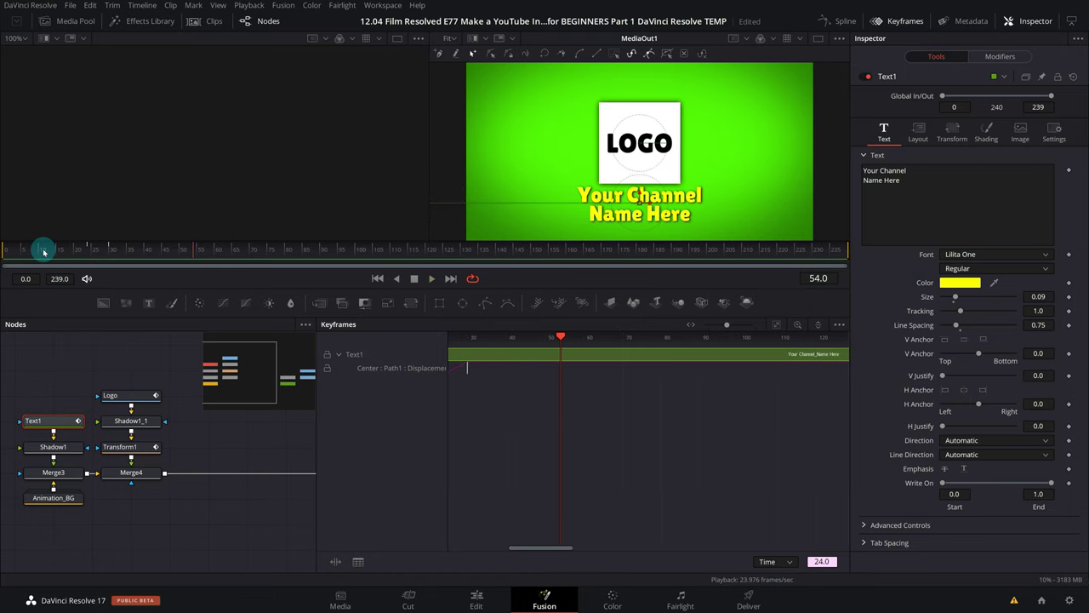
left_click_drag(38, 249, 113, 248)
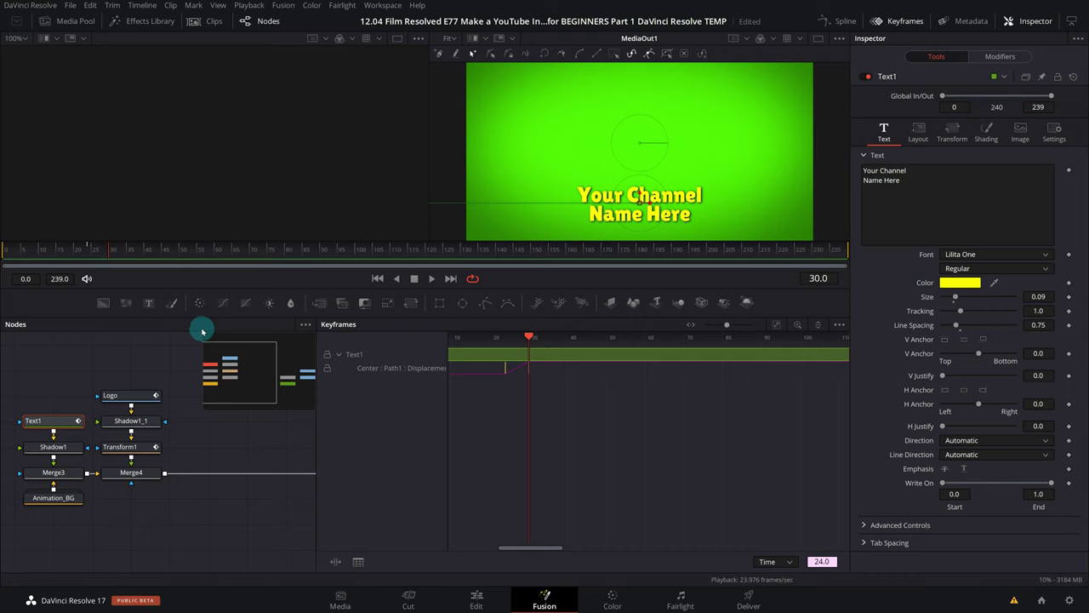
left_click(125, 400)
left_click(778, 326)
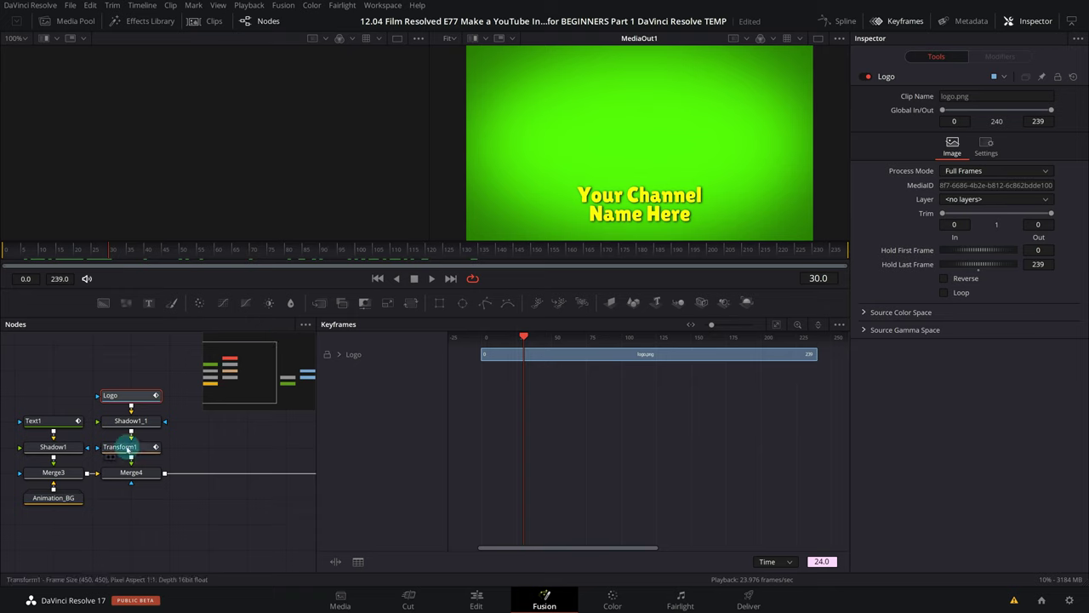
Step: Reveal Transform1's Center path keyframes and pull the frame-34 keyframe earlier to about frame 31
left_click(127, 448)
left_click(776, 327)
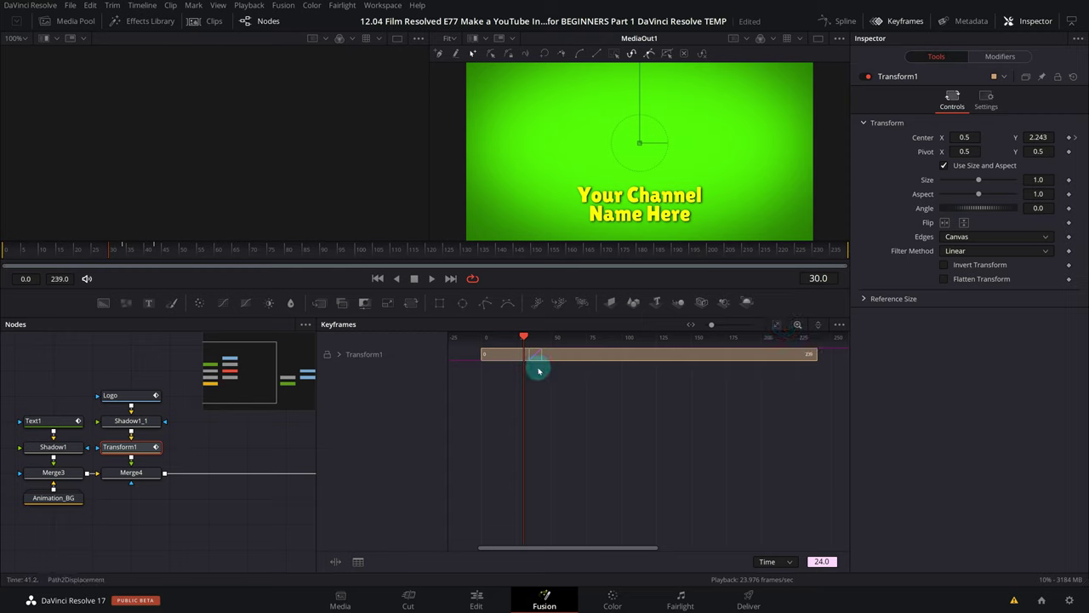
left_click(340, 354)
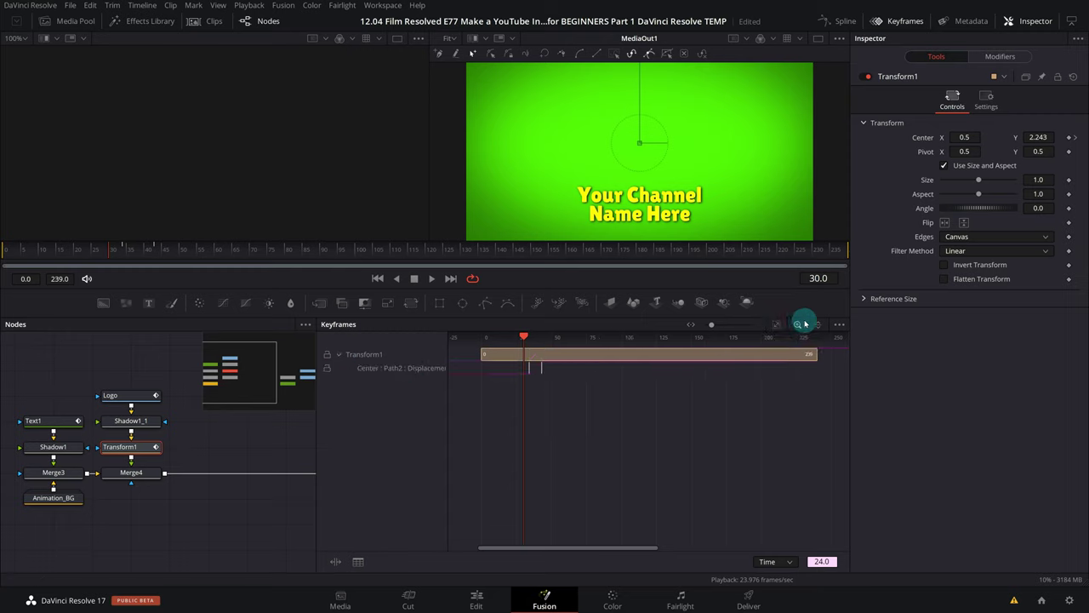
left_click(584, 359)
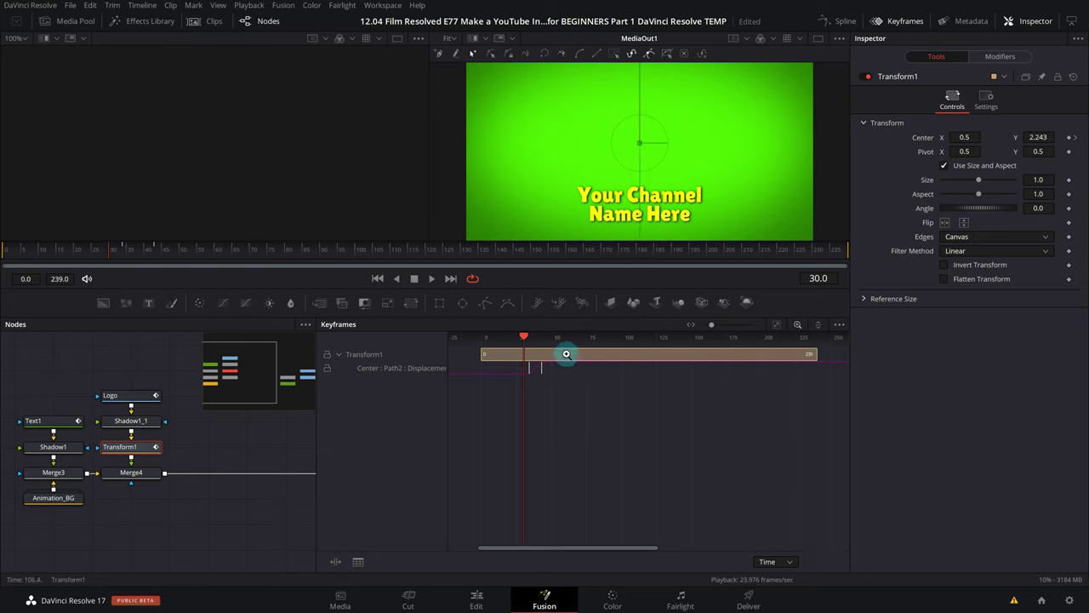
scroll(571, 382, "up", 5)
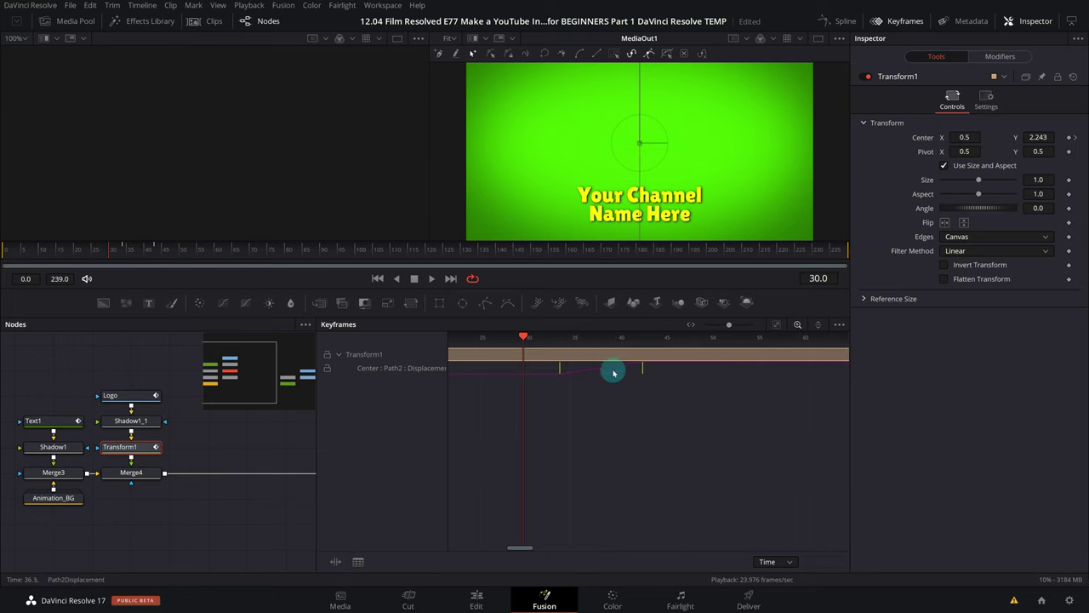
left_click(559, 369)
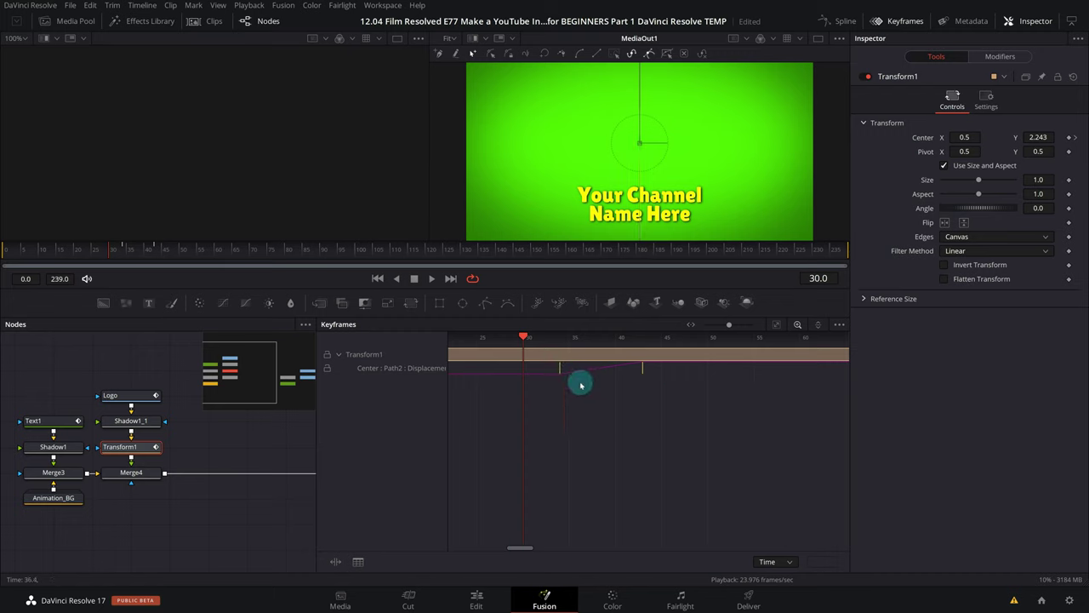
left_click(559, 368)
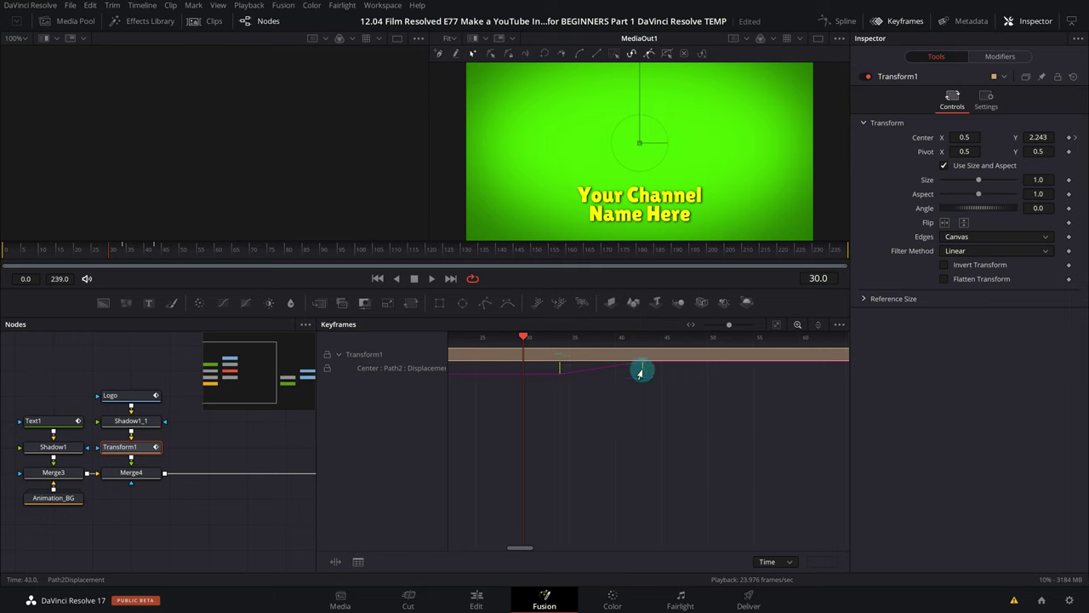
left_click_drag(640, 372, 538, 375)
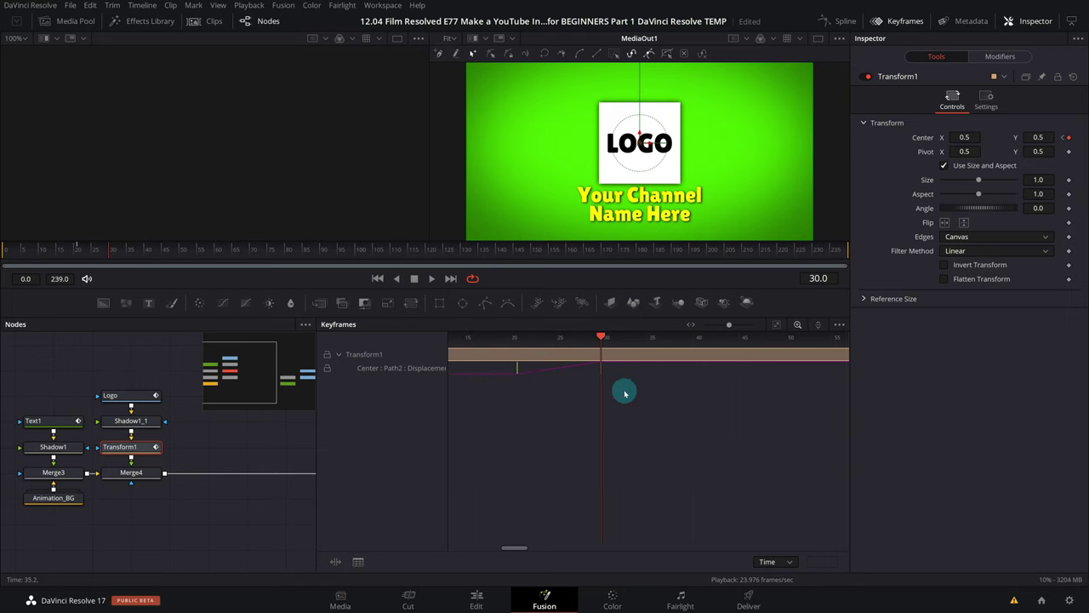
mouse_move(537, 366)
left_mouse_down()
mouse_move(509, 370)
mouse_move(515, 390)
mouse_move(501, 371)
mouse_move(516, 370)
left_mouse_up()
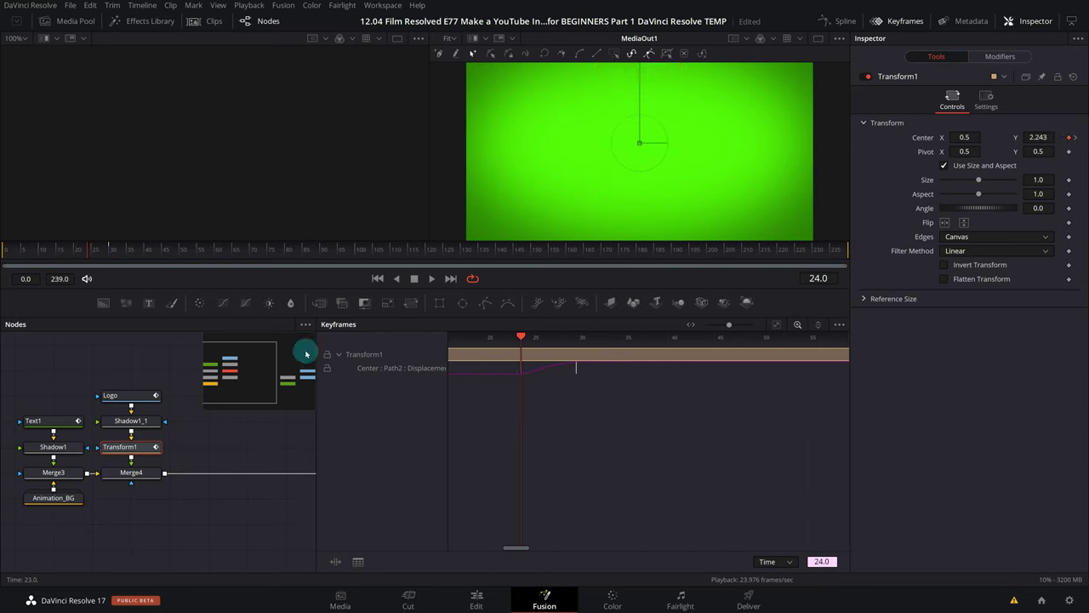
Step: Check the logo drop-in from frame 10, then select AudioTrack and play to check audio timing
left_click(84, 252)
left_click(43, 253)
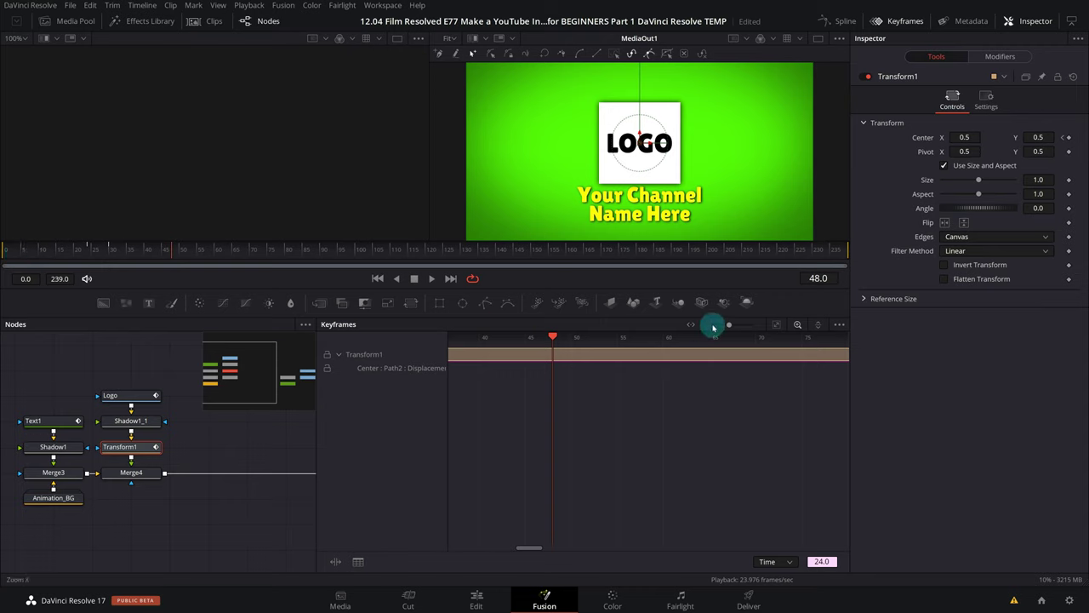
left_click(778, 327)
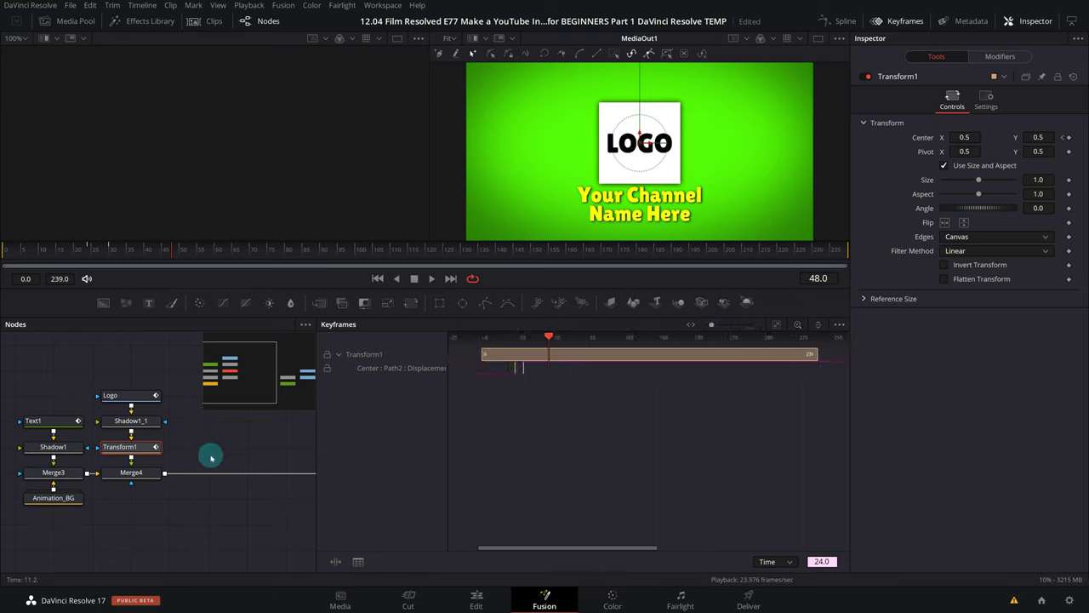
left_click(355, 249)
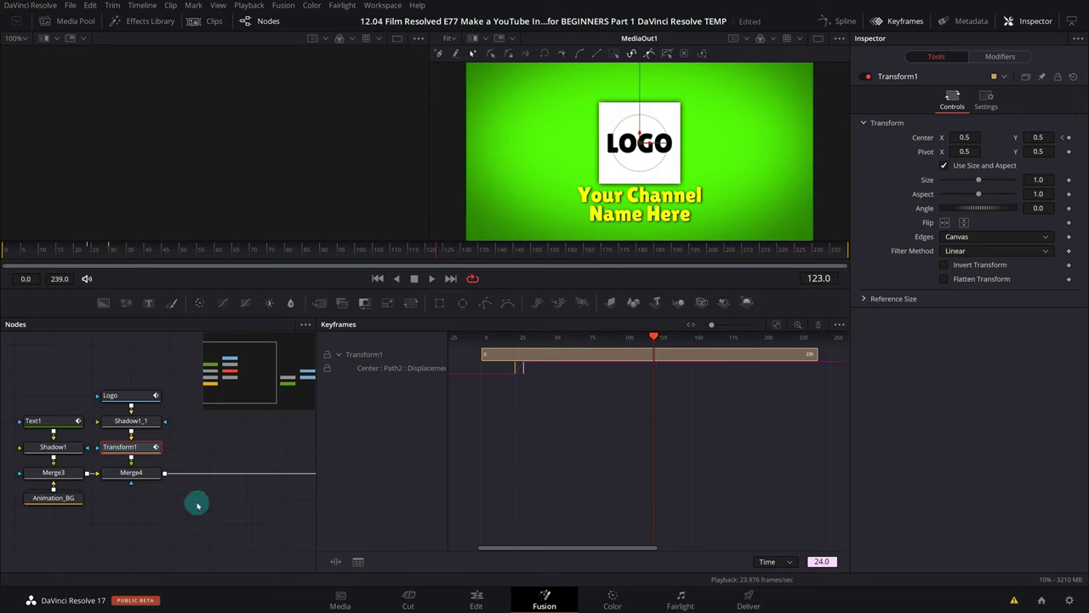
left_click_drag(195, 503, 34, 520)
left_click(269, 476)
key("space")
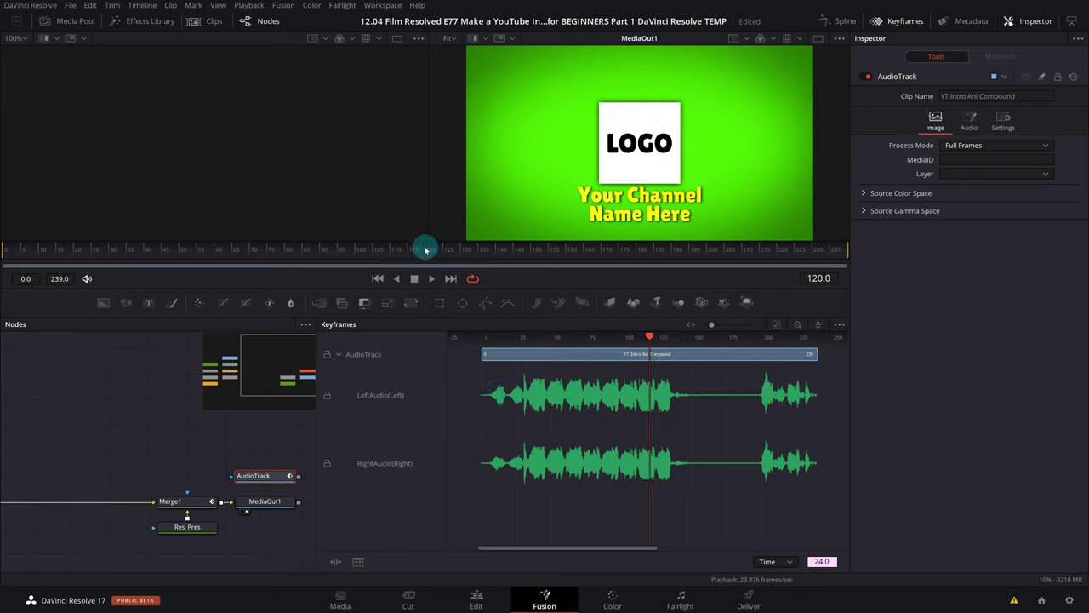
Step: Scrub the playhead over the waveform around frames 132–145, then select the Merge1 node
mouse_move(638, 339)
left_mouse_down()
mouse_move(690, 339)
mouse_move(671, 337)
left_mouse_up()
left_click(664, 413)
left_click_drag(668, 338, 681, 338)
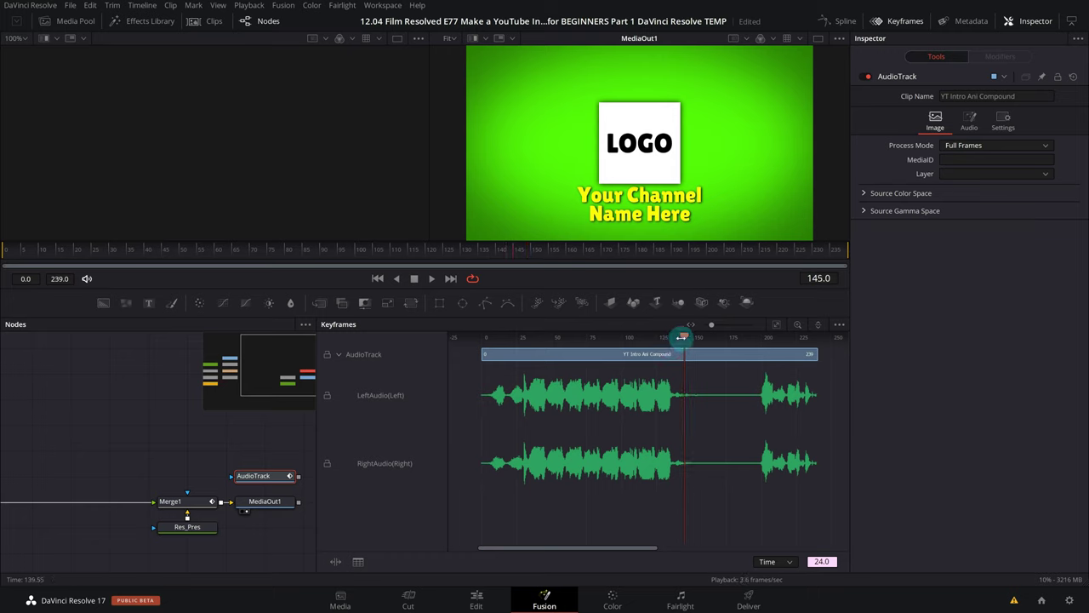
left_click(650, 407)
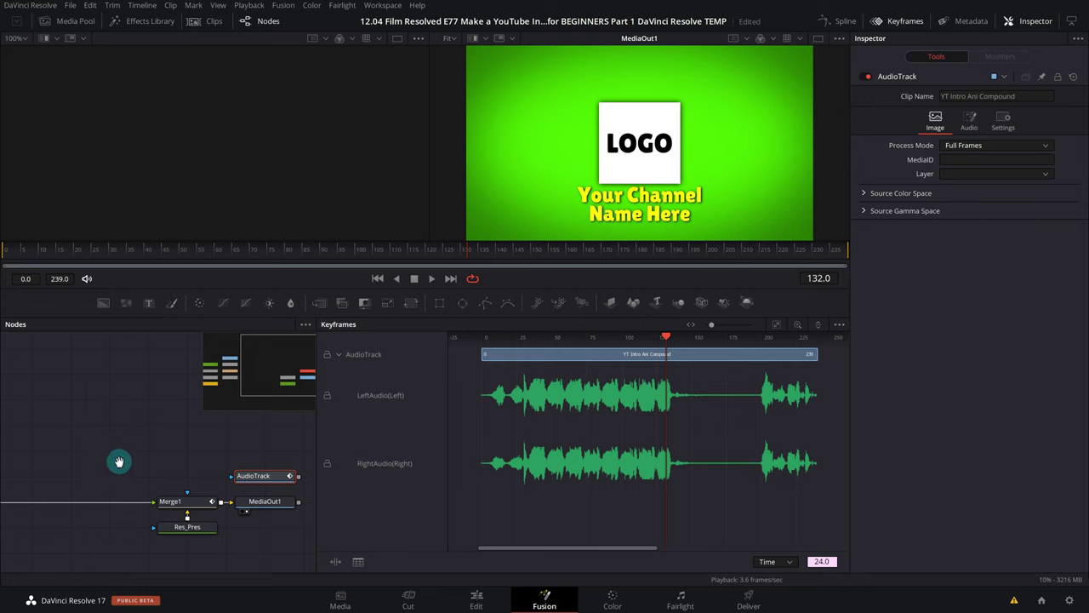
scroll(127, 469, "down", 2)
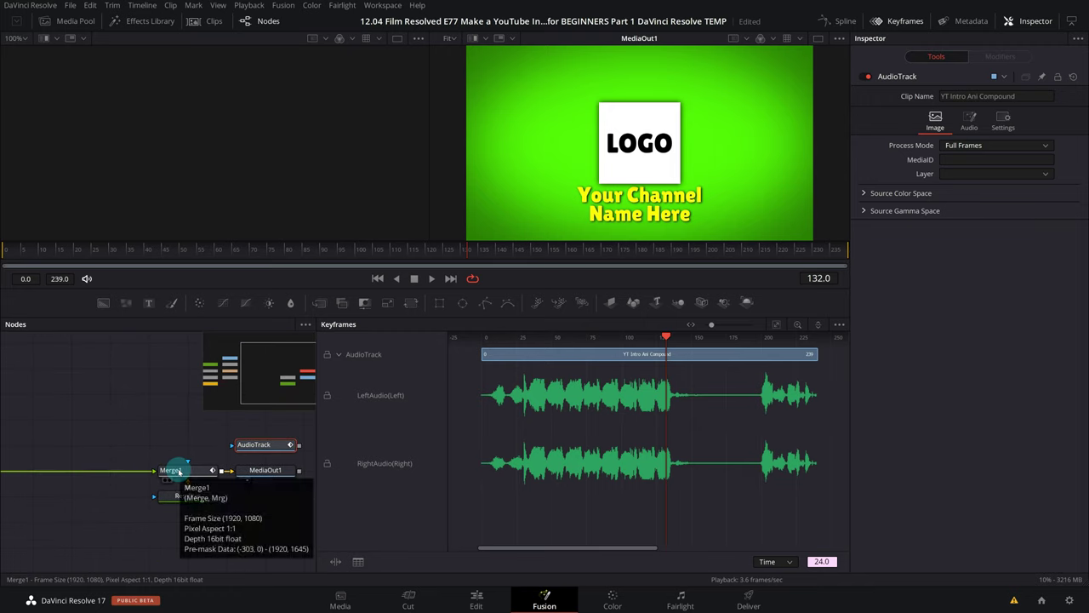
left_click(174, 471)
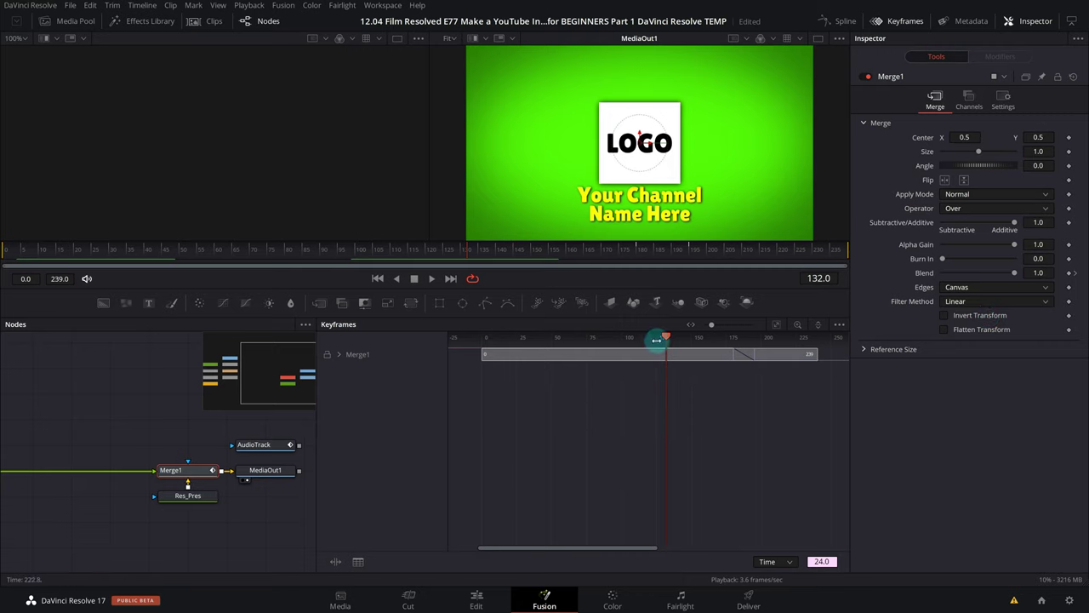
Step: Expand Merge1's Blend keyframes and shift the fade-out earlier to about frame 134, previewing from frame 109
left_click(337, 355)
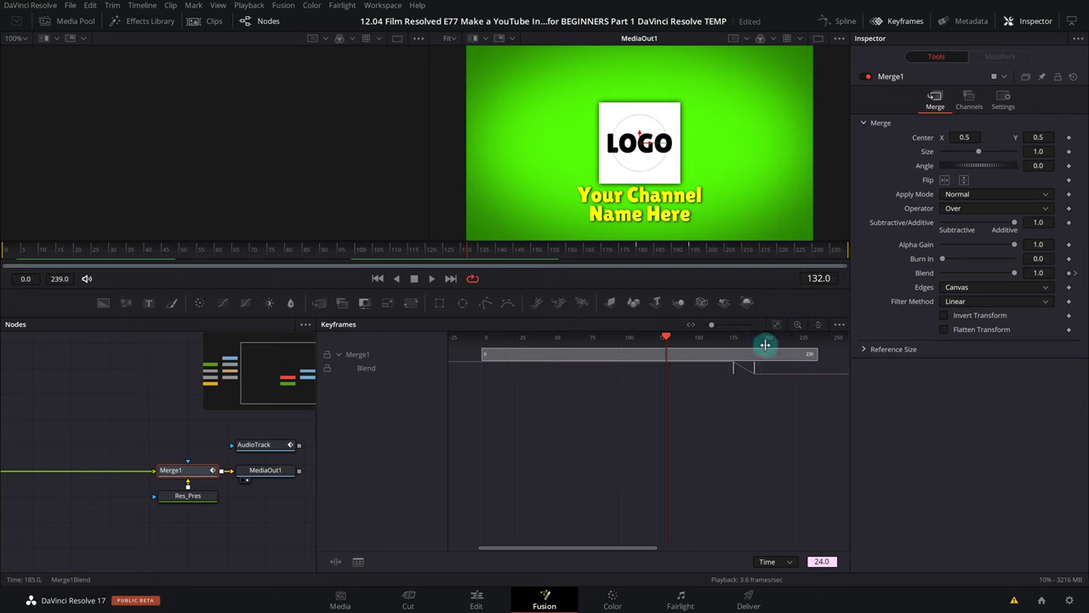
left_click(798, 325)
left_click_drag(631, 368, 778, 384)
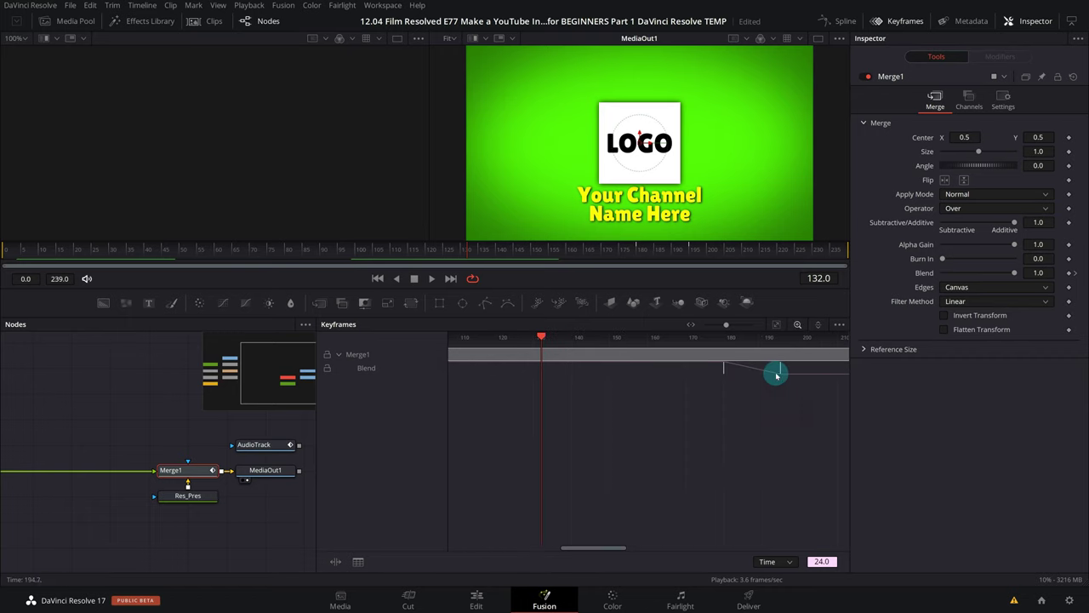
left_click(779, 372)
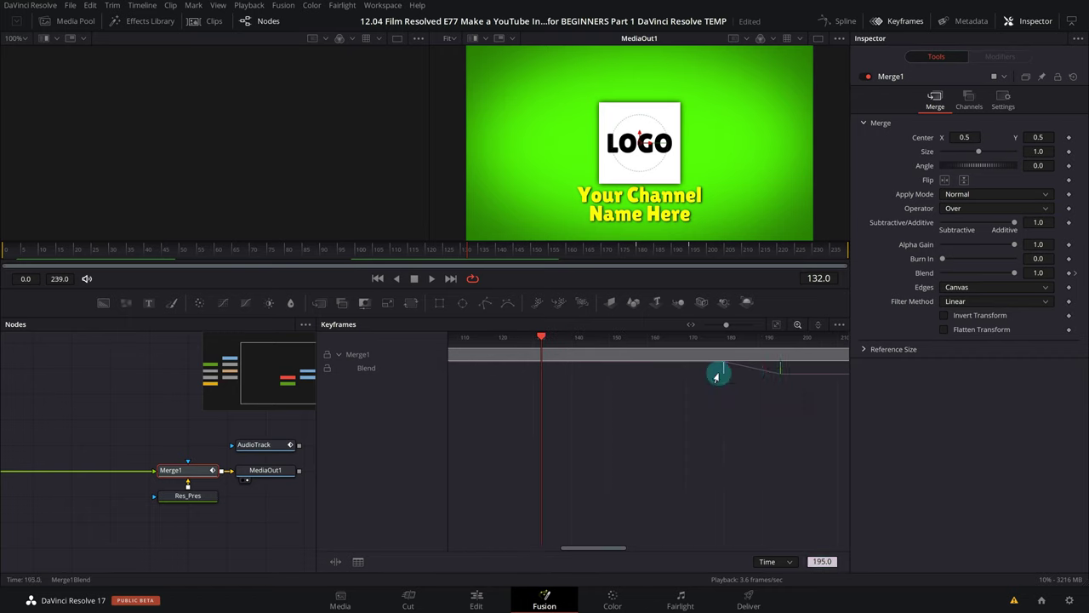
left_click_drag(724, 369, 547, 373)
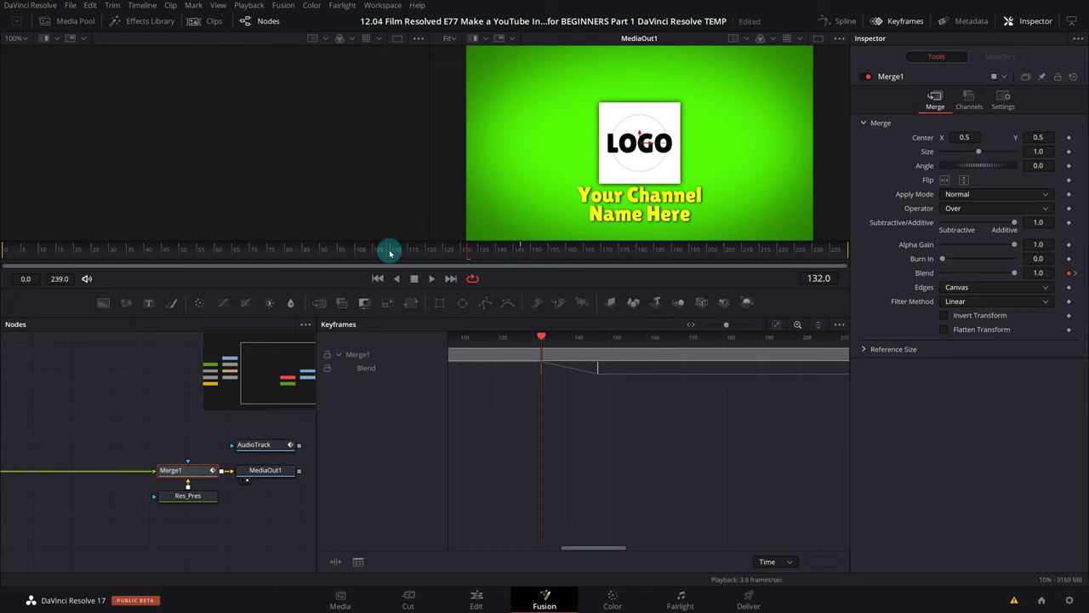
left_click(389, 251)
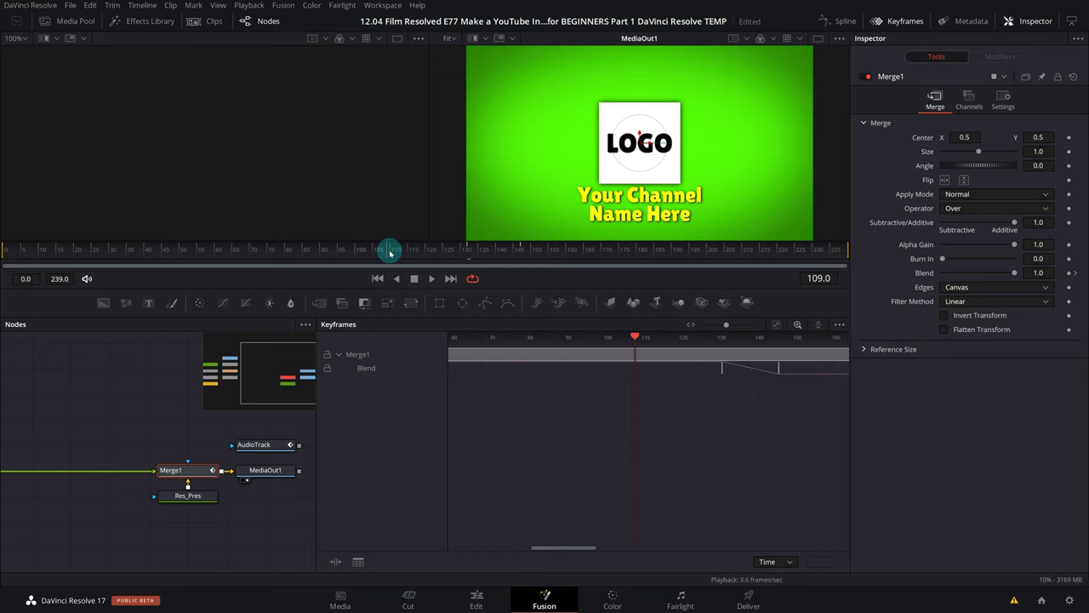
key("space")
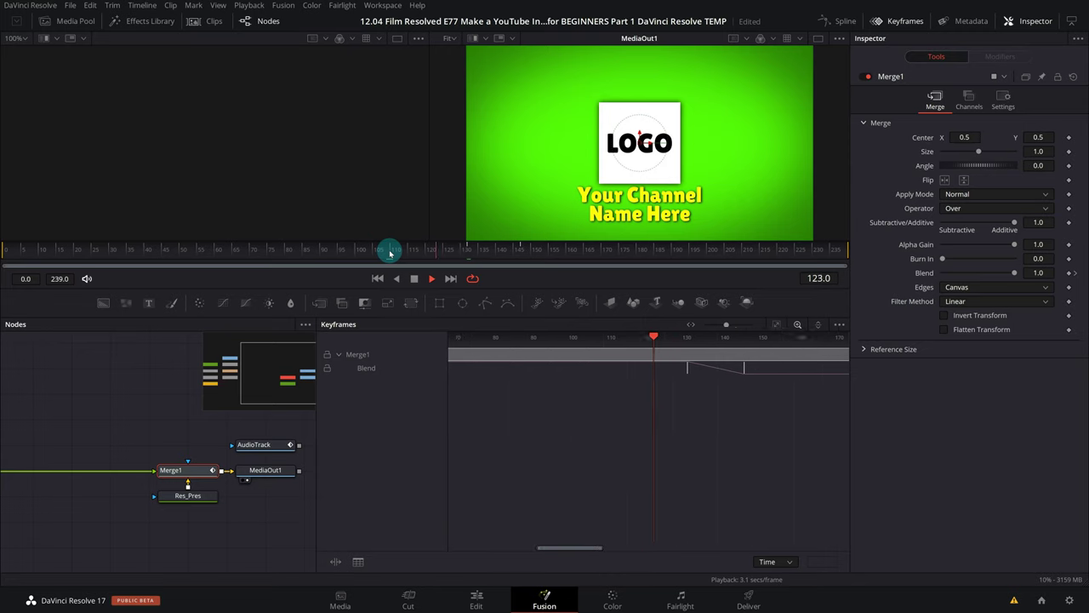
key("space")
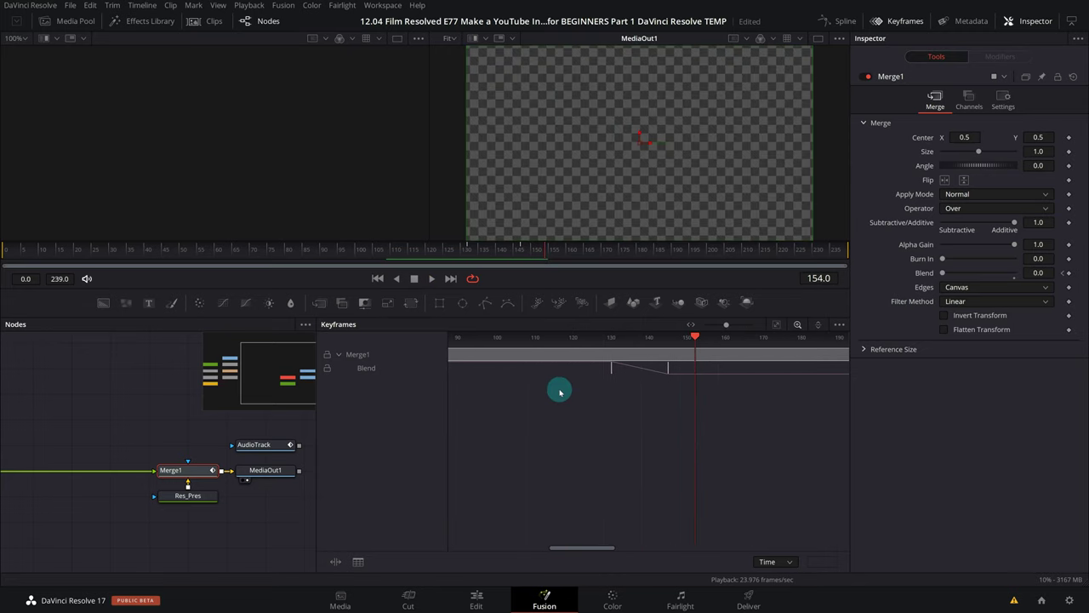
Step: Move the fade's end keyframe earlier to frame 138 and preview the shortened fade
mouse_move(695, 337)
left_mouse_down()
mouse_move(613, 337)
mouse_move(681, 335)
left_mouse_up()
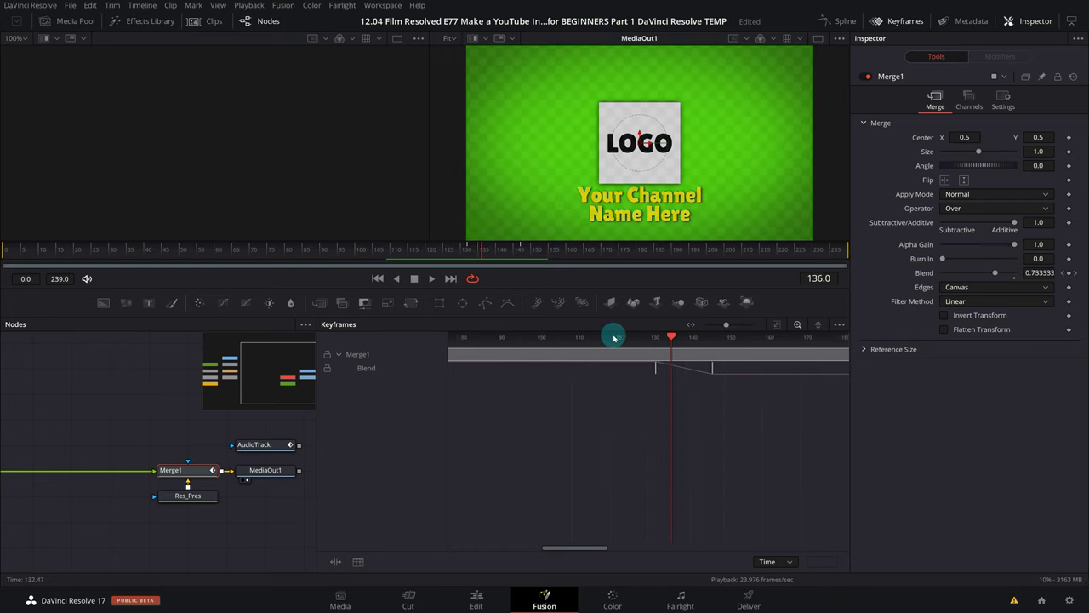
left_click_drag(701, 367, 673, 369)
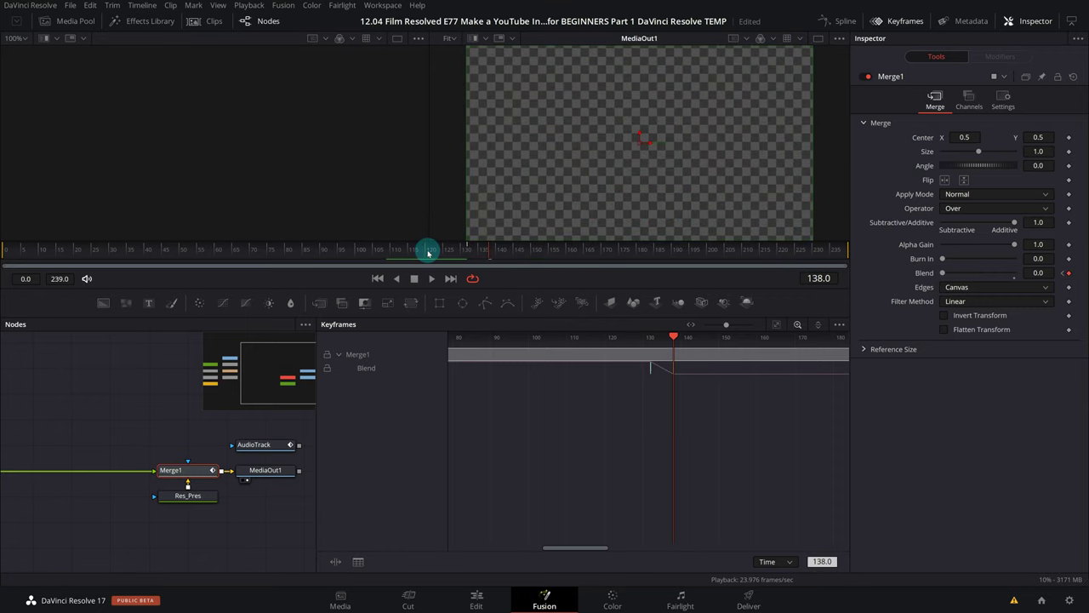
key("space")
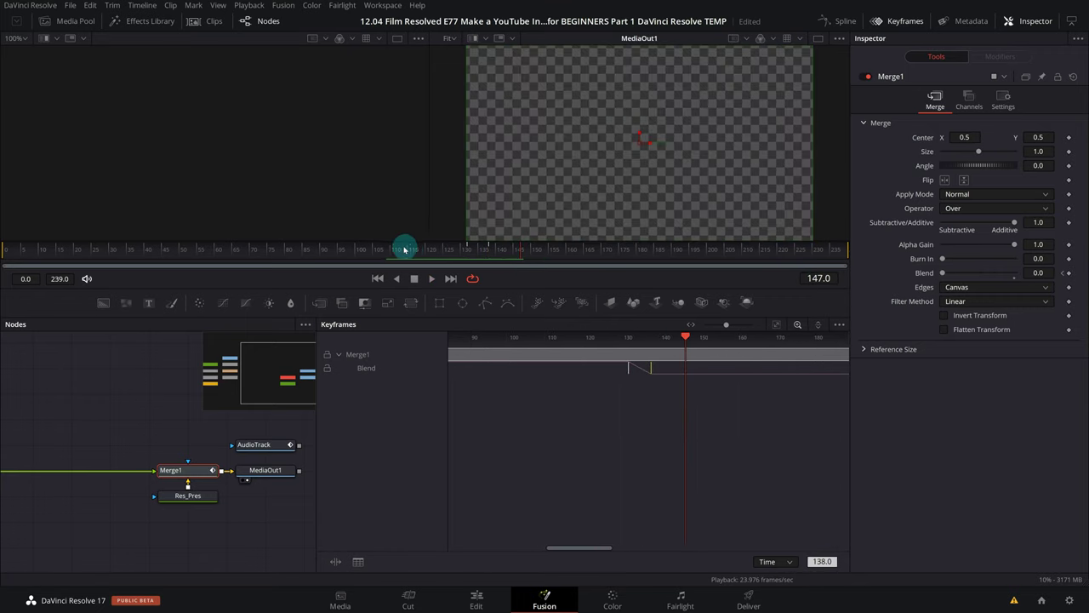
left_click(372, 250)
key("space")
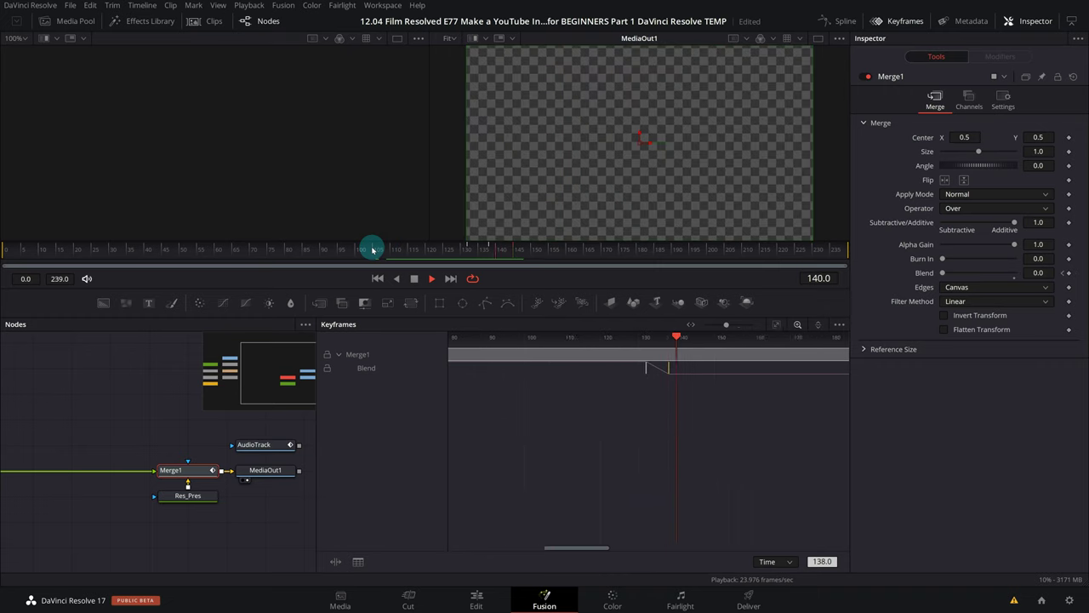
key("space")
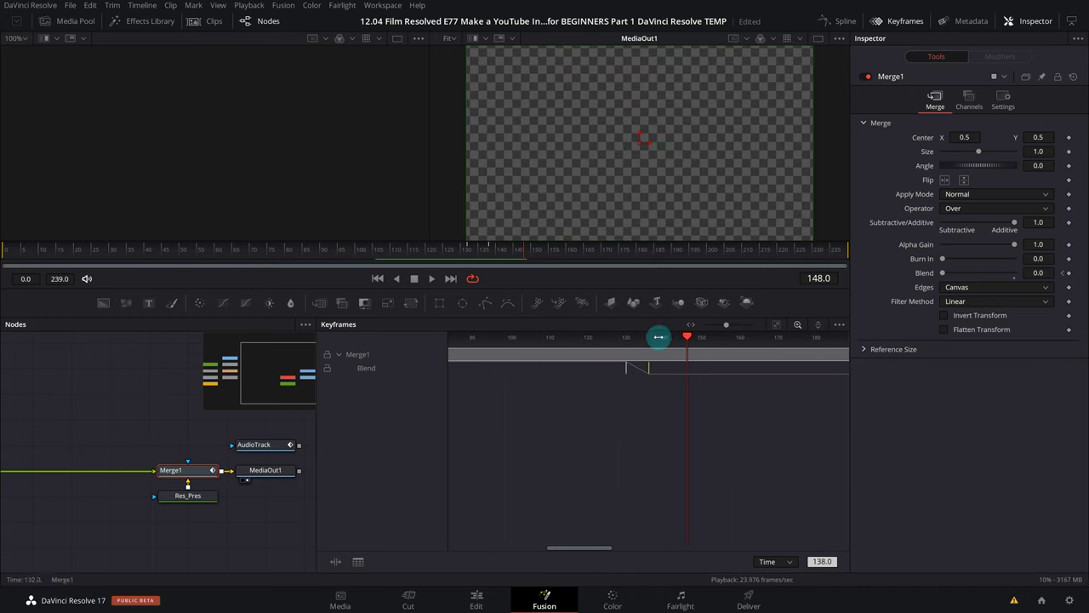
Step: Nudge the fade's end keyframe to frame 136, recheck playback, and collapse the Merge1 track
left_click(629, 337)
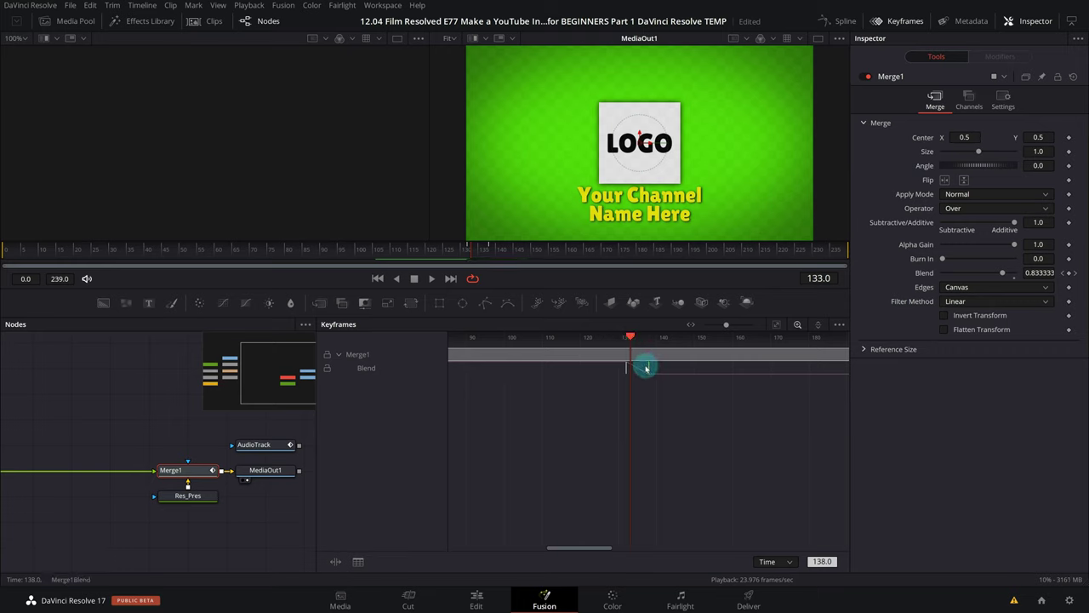
left_click_drag(643, 368, 639, 366)
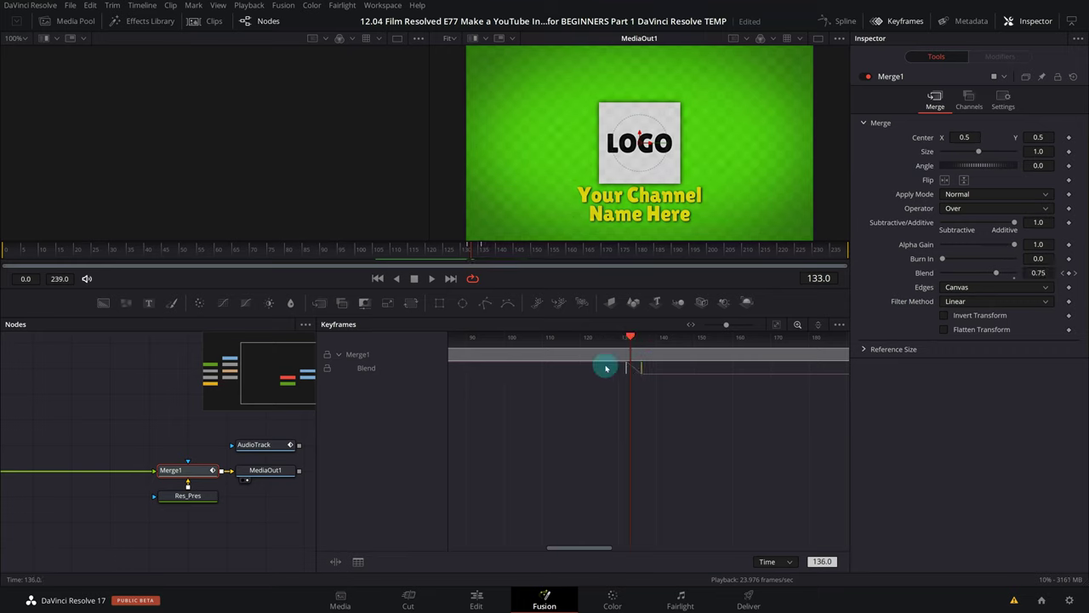
key("space")
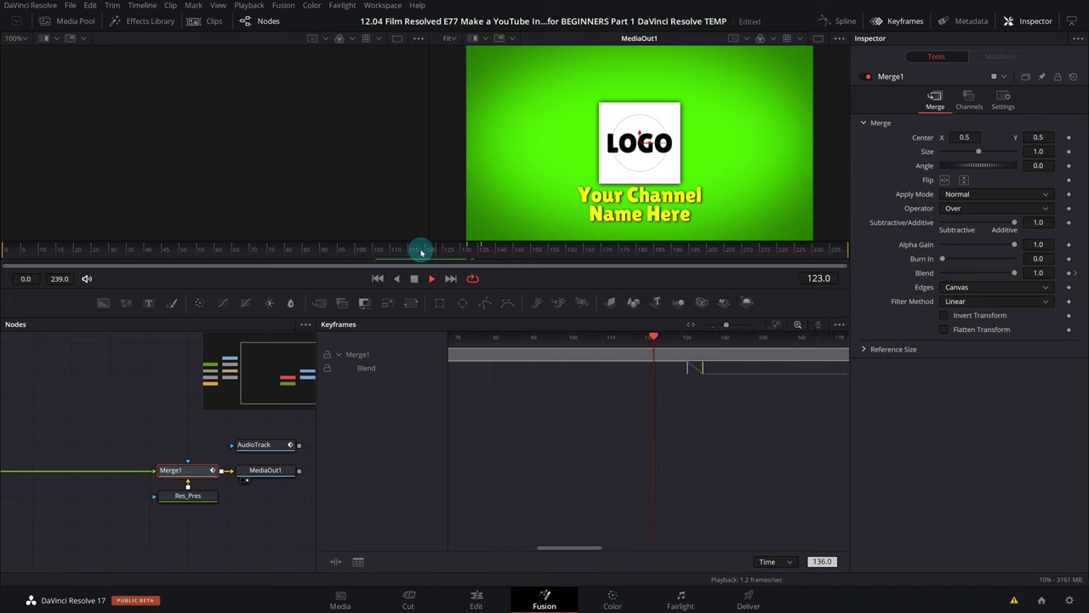
key("space")
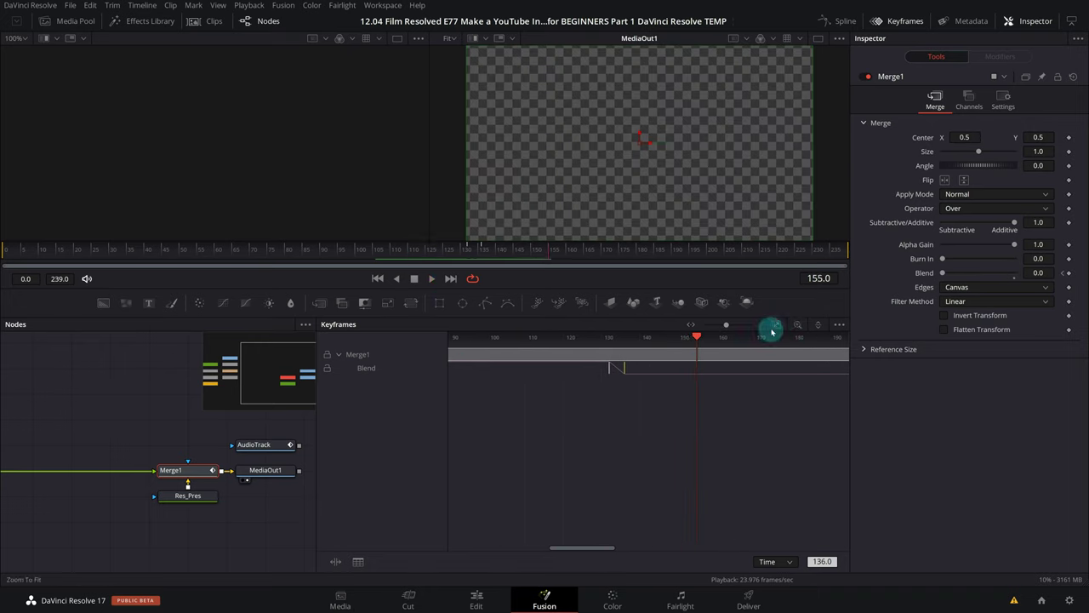
left_click(340, 355)
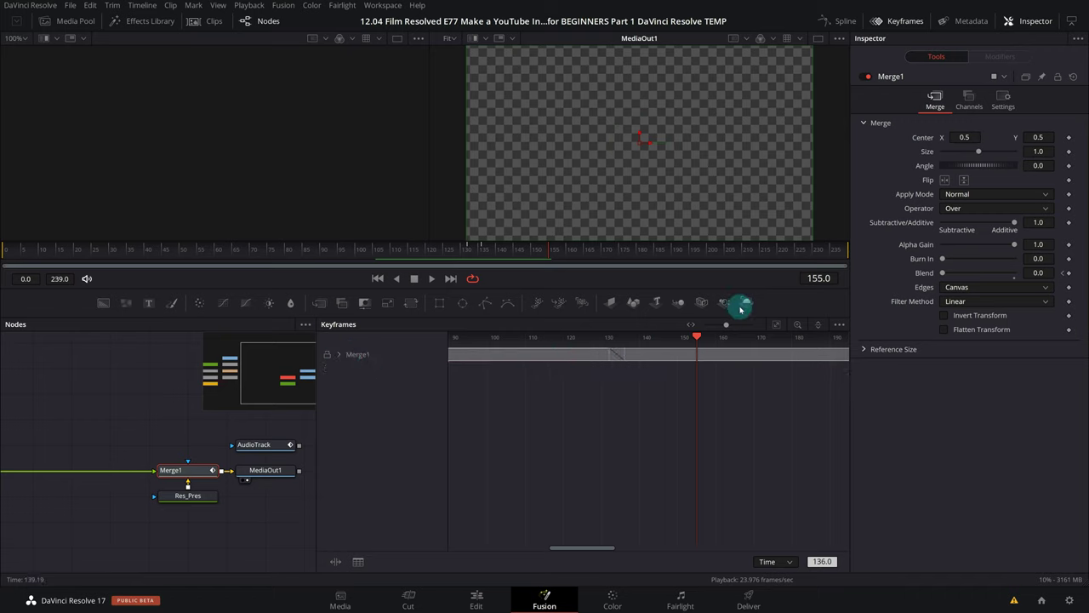
left_click(231, 445, "ctrl")
Step: Add Transform1 and Text1 to the selection, collapse AudioTrack, and fit all tracks to frames 0–239
left_click_drag(161, 442, 394, 440)
left_click(170, 440, "ctrl")
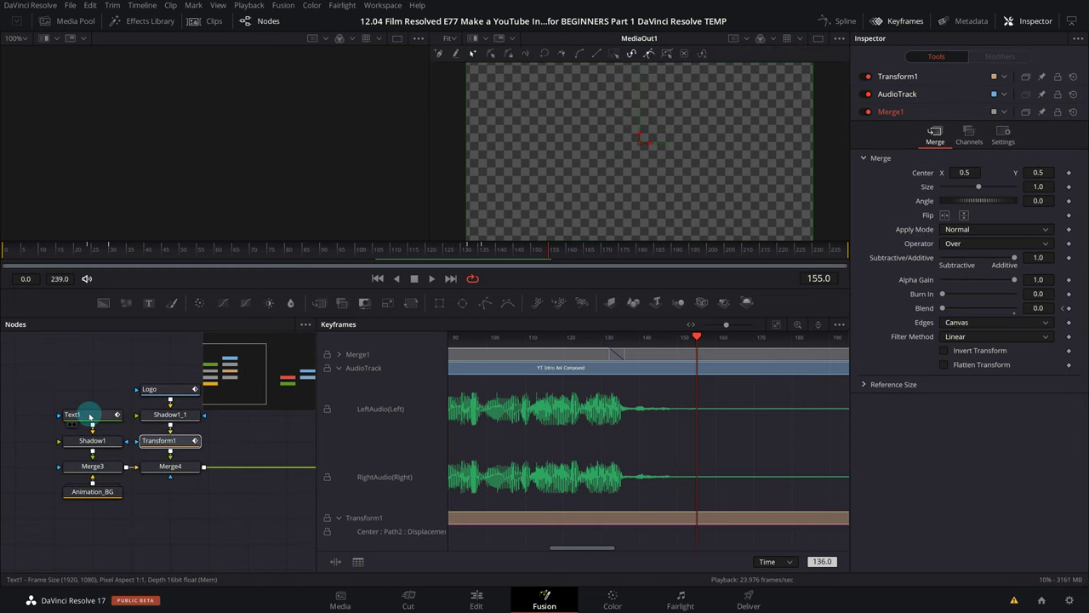
left_click(85, 415, "ctrl")
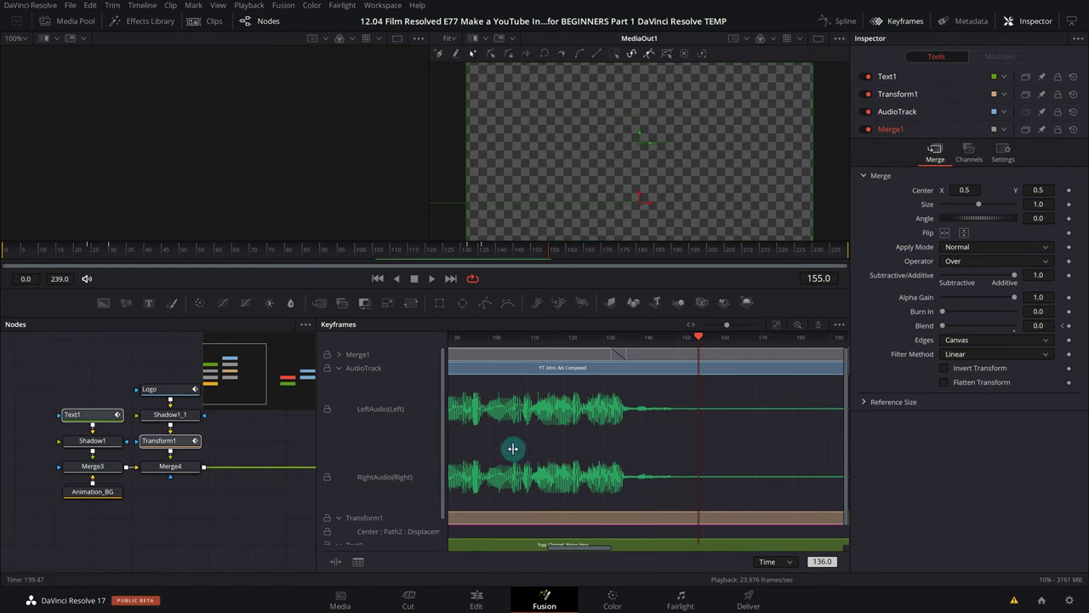
left_click(339, 368)
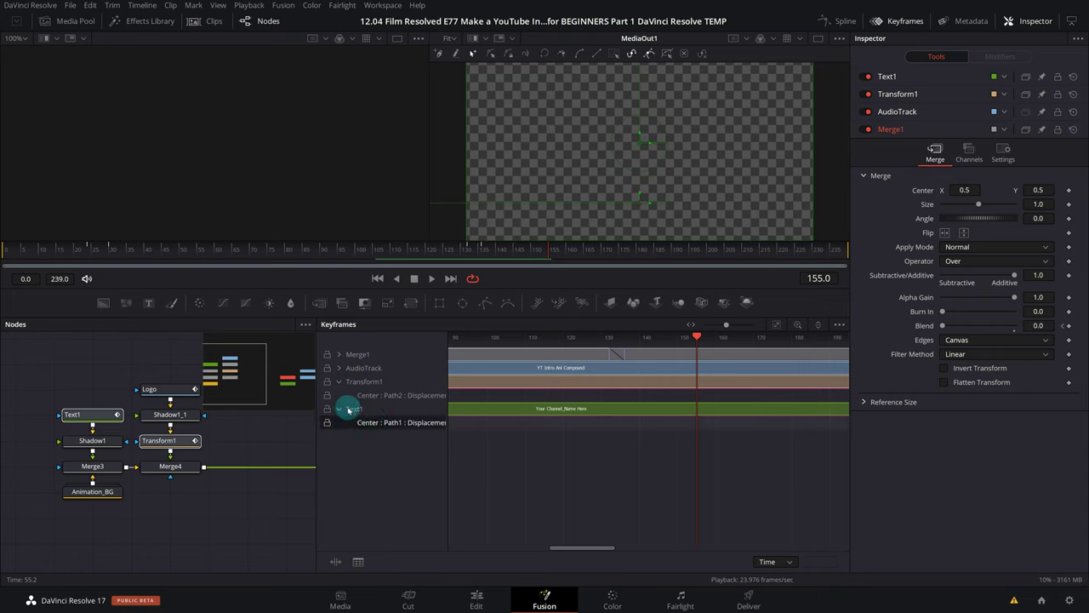
left_click(352, 409)
left_click(777, 325)
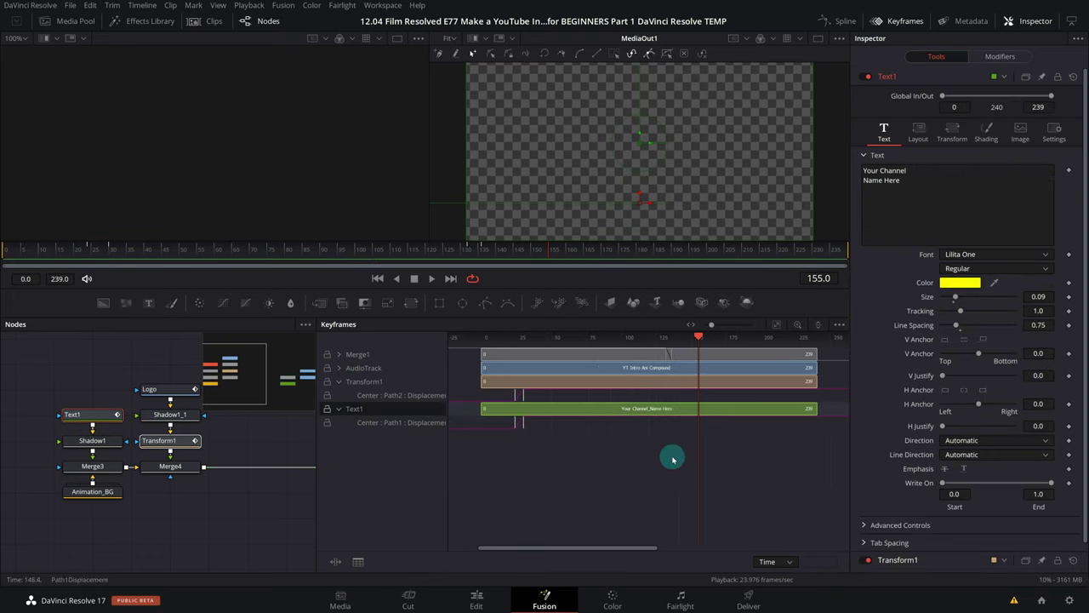
Step: Expand the AudioTrack and Merge1 rows to reveal the audio waveform and Blend keyframes
left_click(338, 368)
left_click(339, 354)
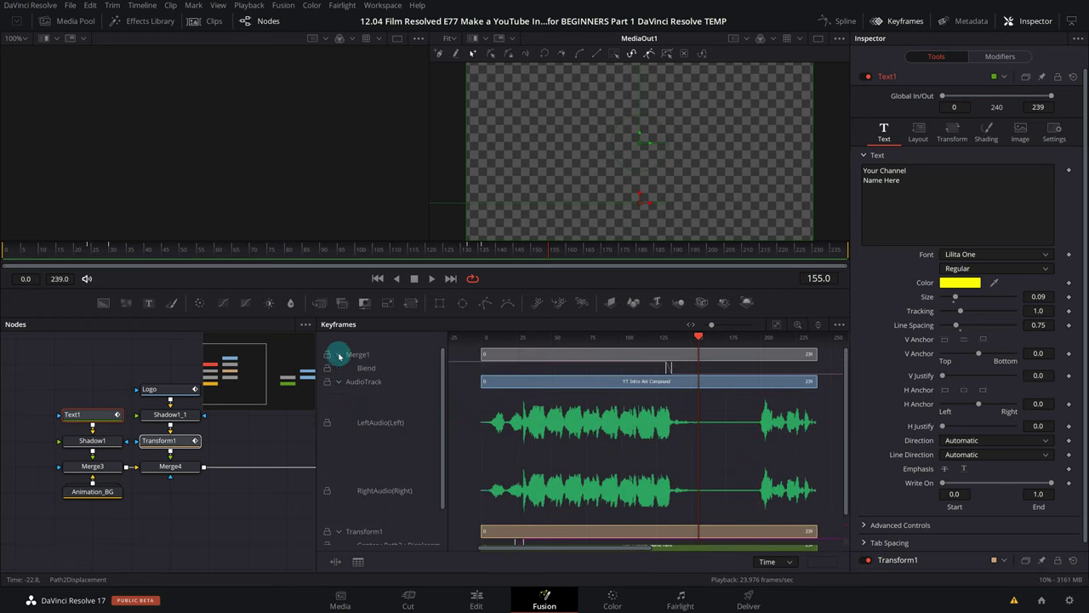
right_click(564, 423)
mouse_move(657, 136)
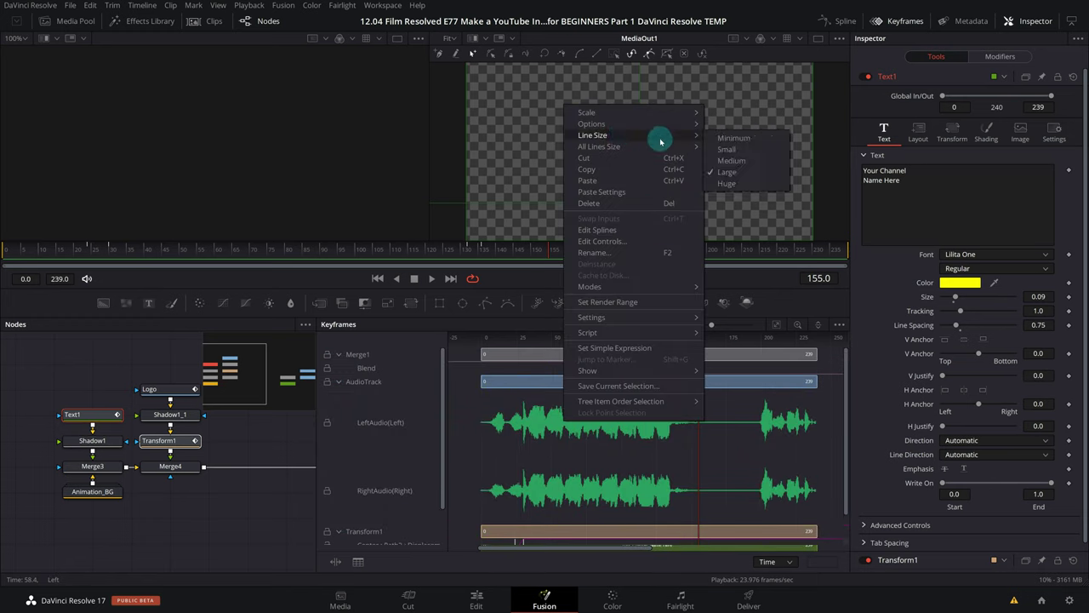
left_click(719, 140)
Step: Set the audio waveform Line Size to Minimum so the lines are thin
right_click(598, 429)
left_click(583, 479)
right_click(599, 437)
mouse_move(686, 194)
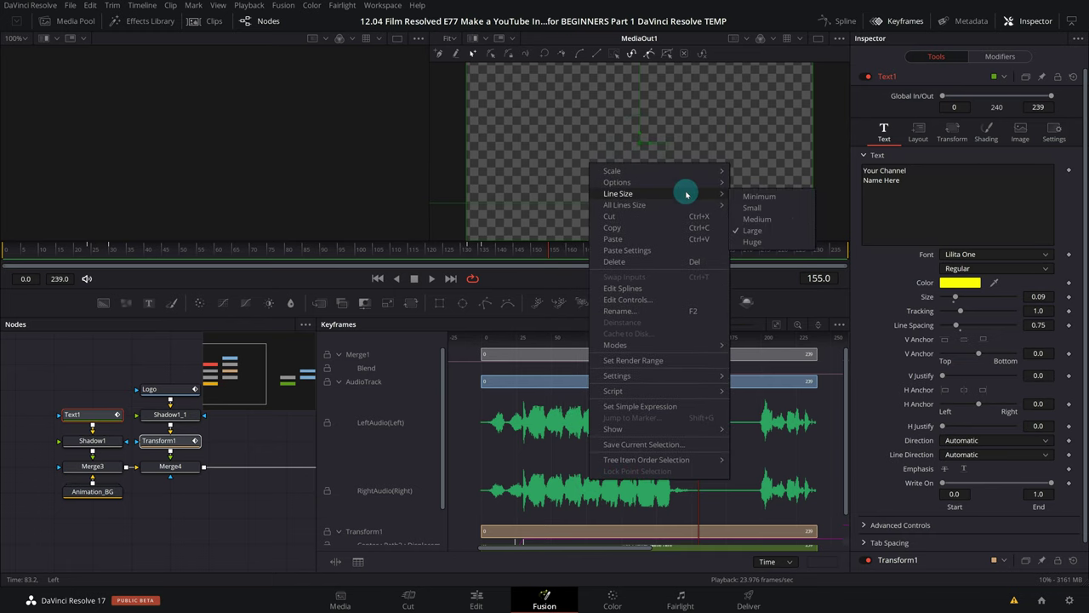
left_click(754, 201)
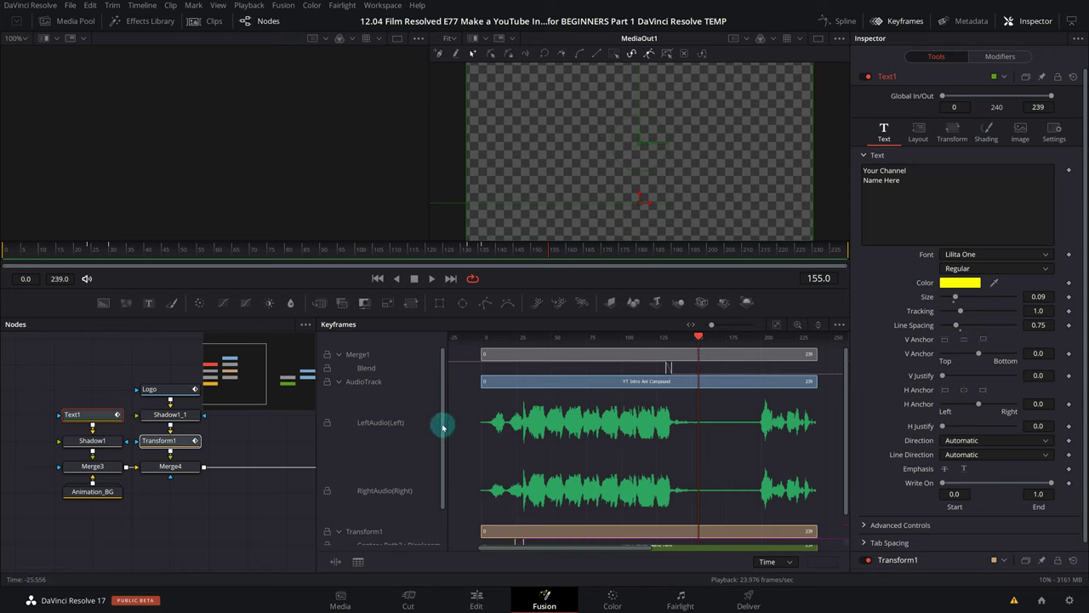
scroll(442, 438, "down", 1)
scroll(445, 448, "down", 1)
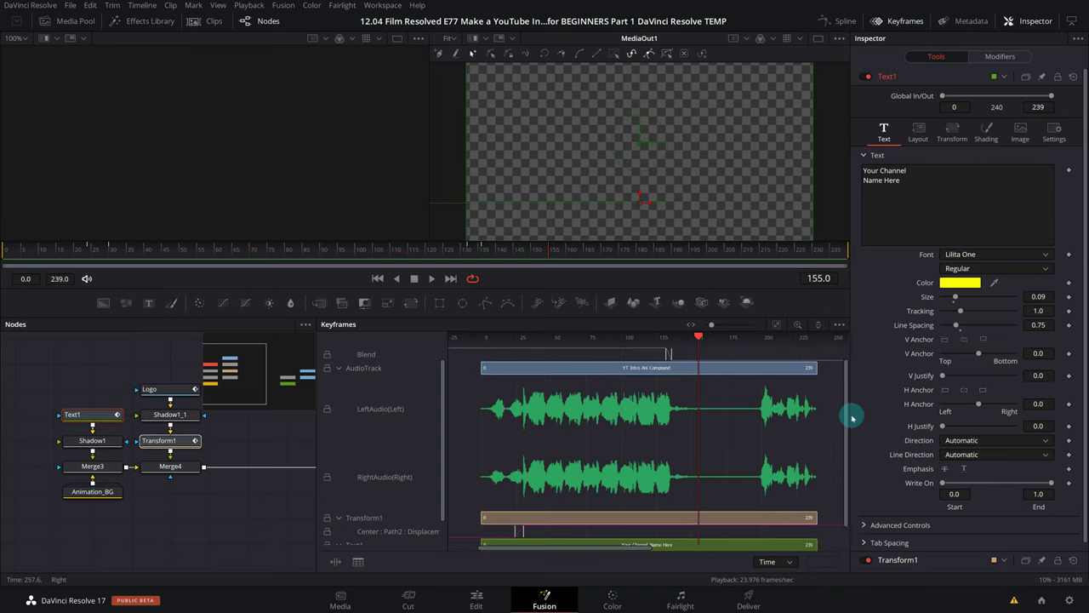
left_click_drag(846, 435, 848, 394)
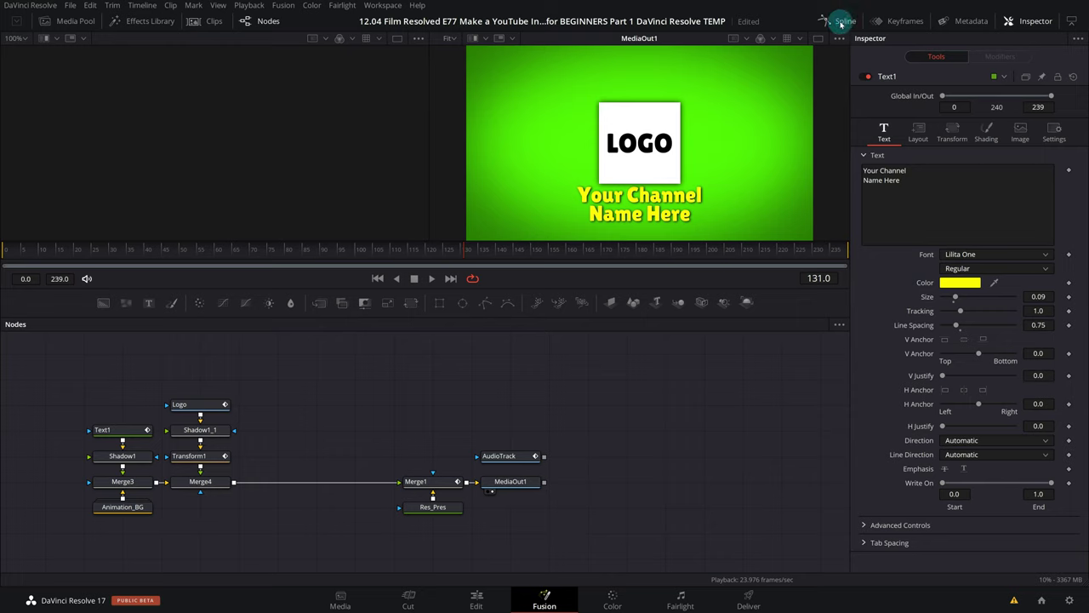
Step: Show the Spline editor beside a widened node view and select Text1
left_click(841, 23)
left_click_drag(193, 438, 369, 430)
left_click_drag(326, 459, 235, 460)
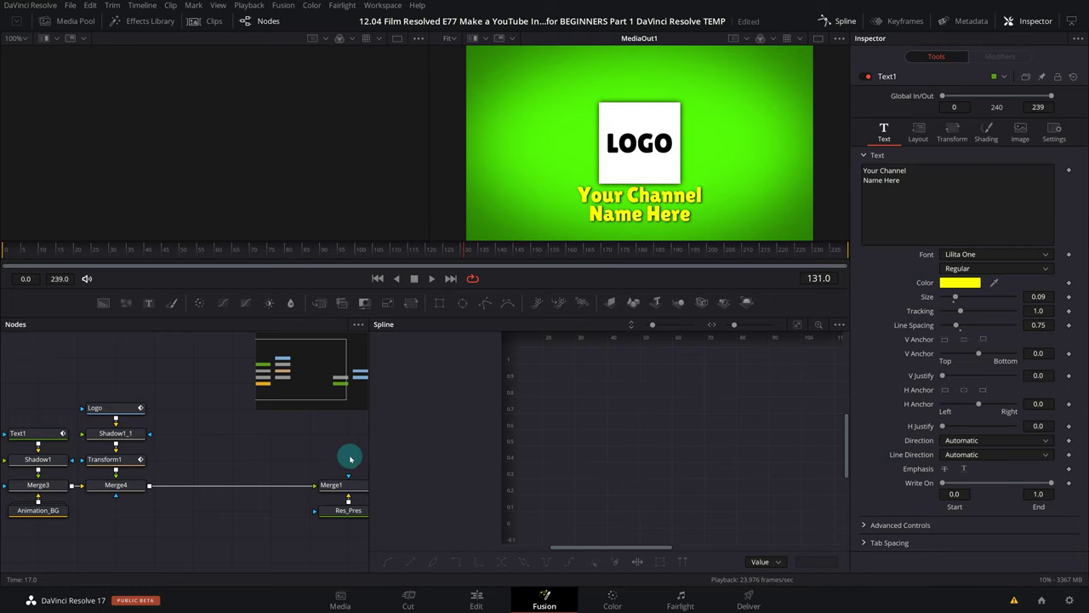
left_click(35, 437)
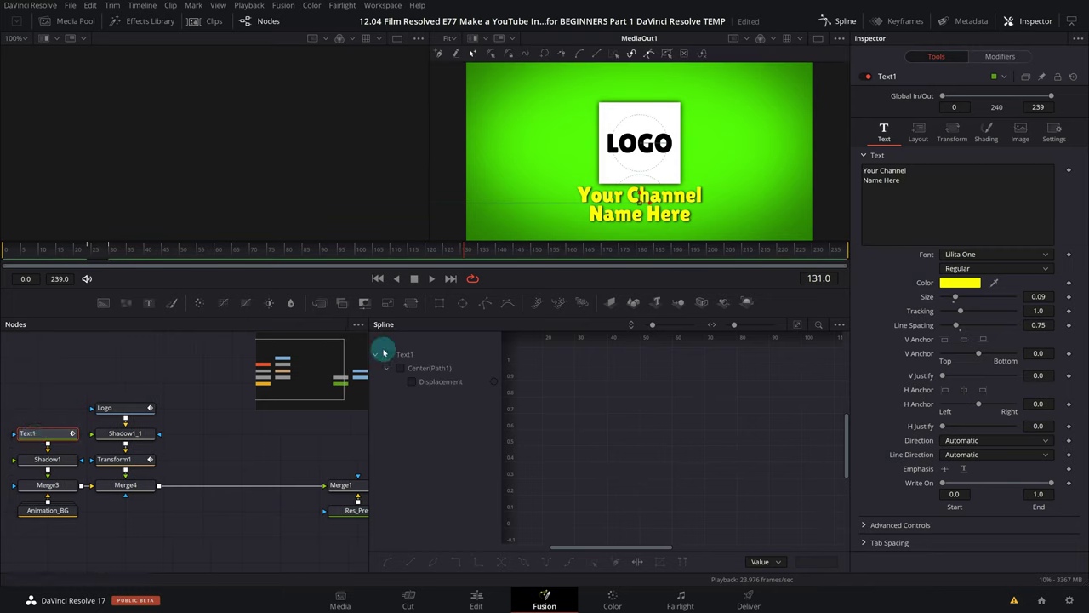
Step: Display only Text1's Center Displacement curve, rising from 0 to 1
left_click(412, 381)
left_click(389, 354)
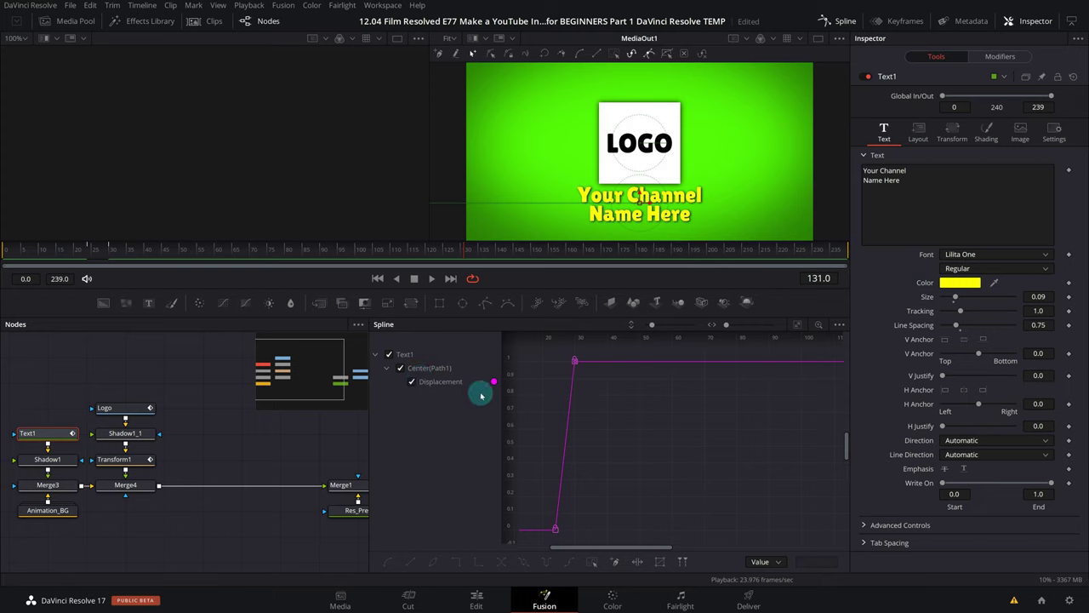
left_click(412, 382)
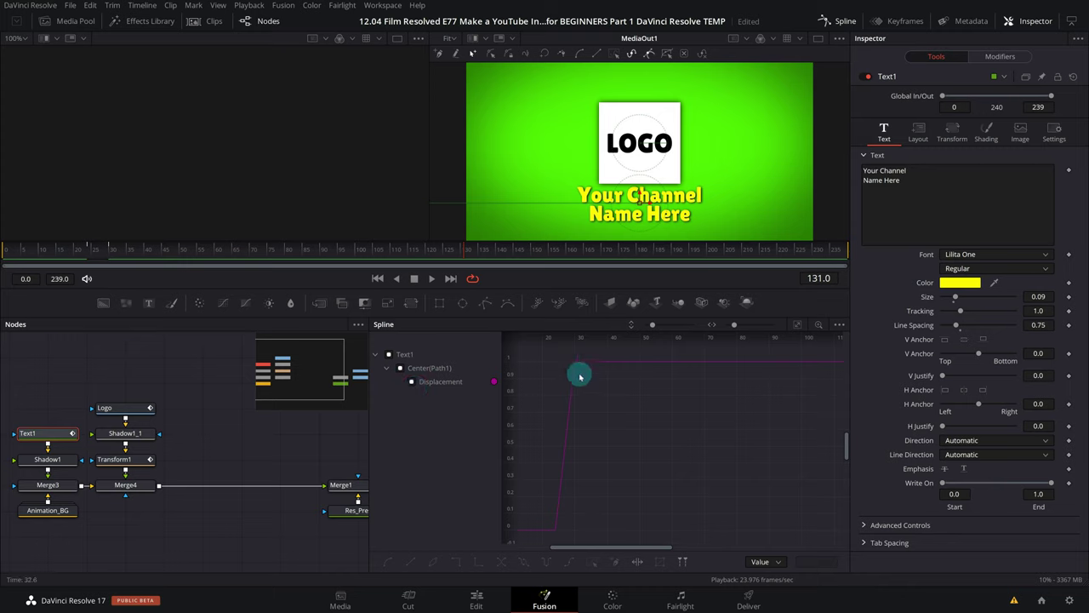
left_click_drag(578, 379, 573, 380)
left_click(412, 382)
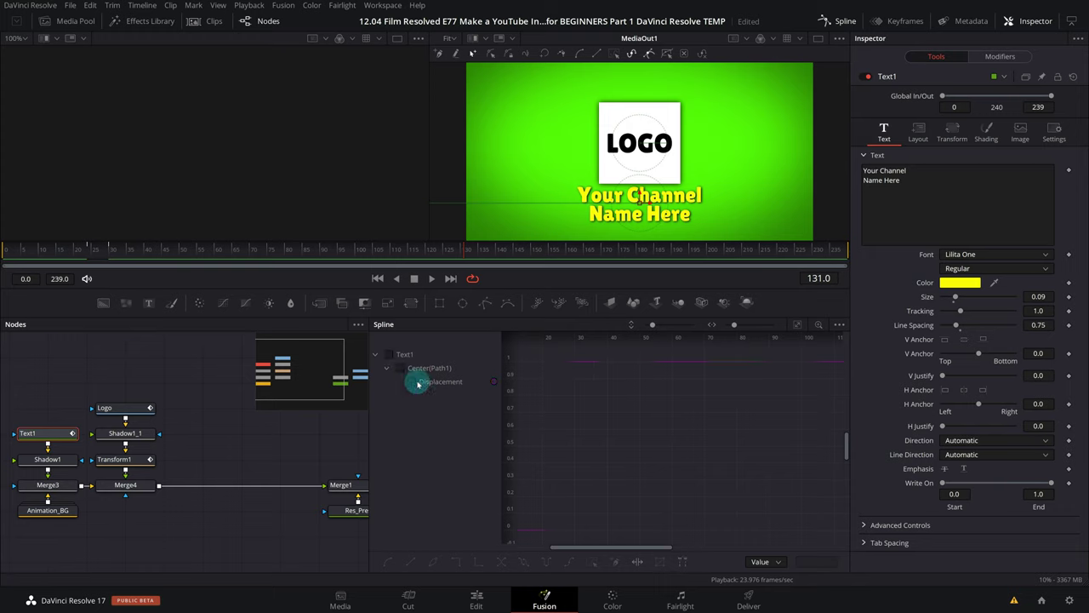
left_click(840, 324)
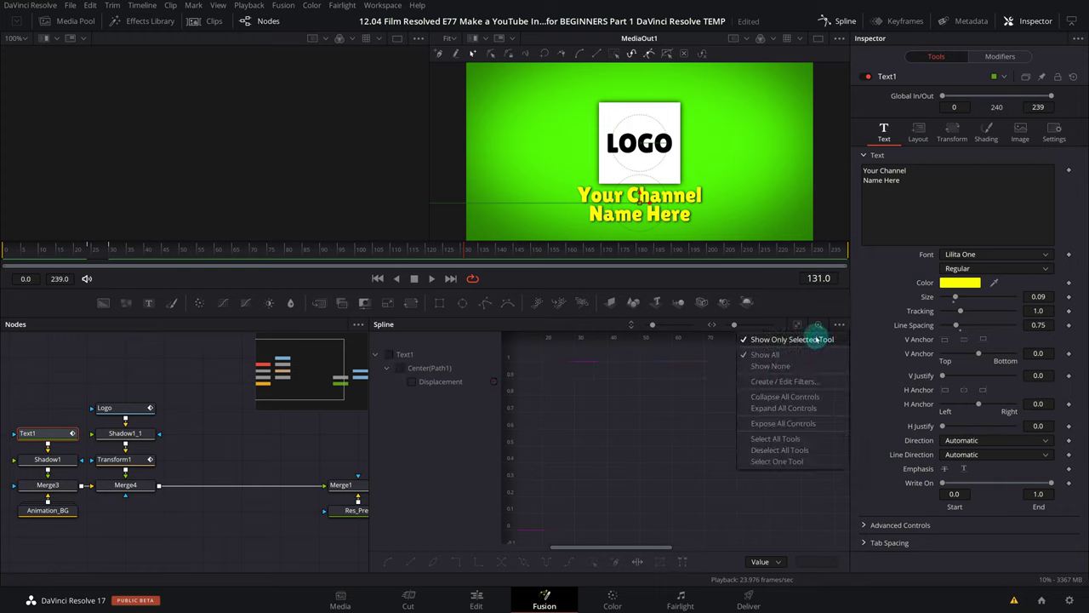
left_click(398, 539)
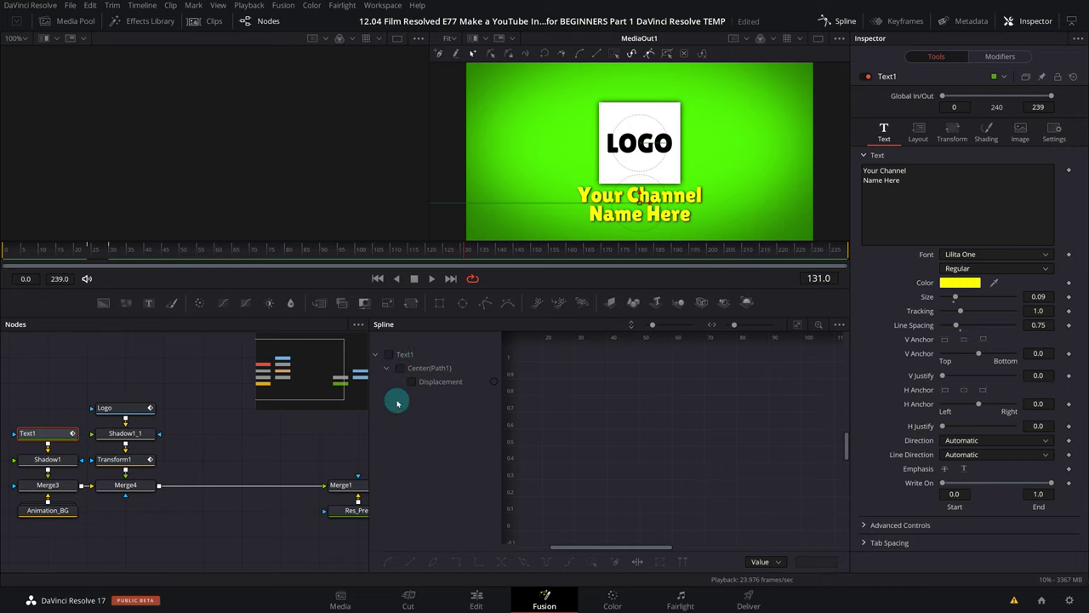
left_click(389, 354)
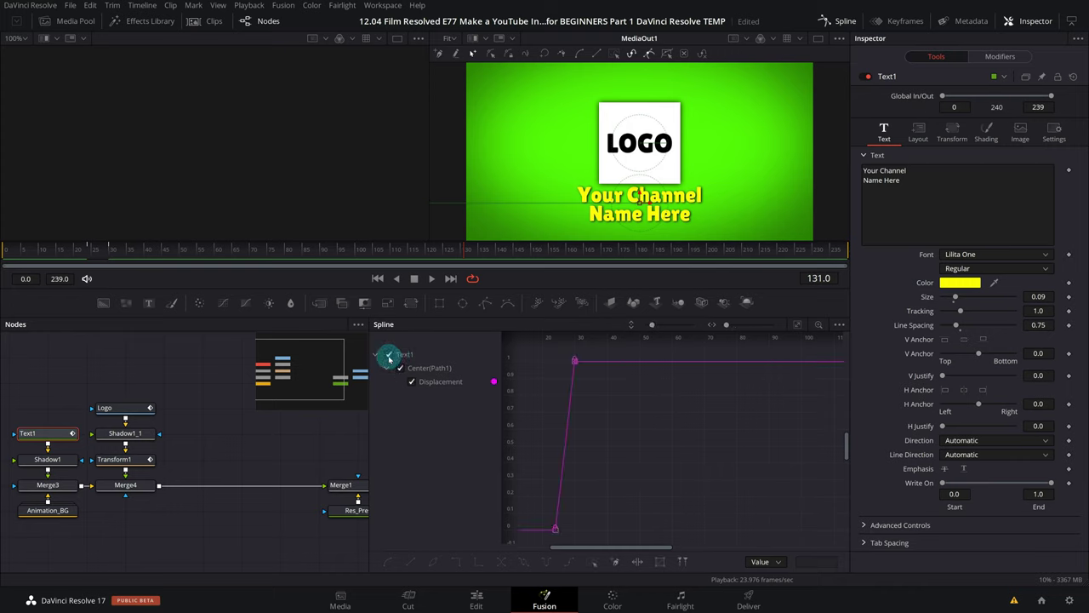
left_click(389, 355)
left_click(389, 355)
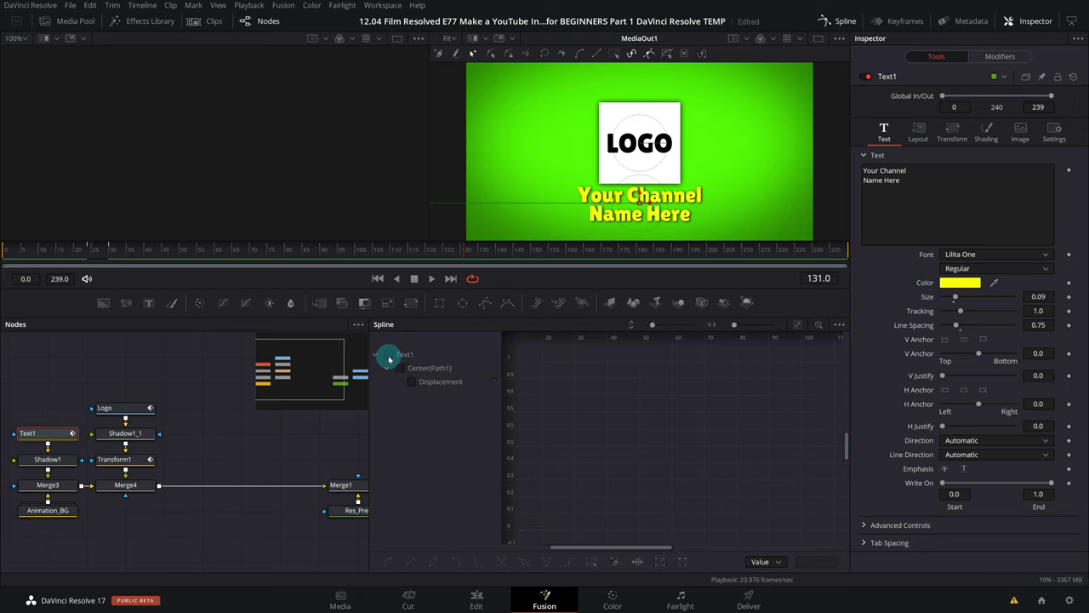
left_click(388, 356)
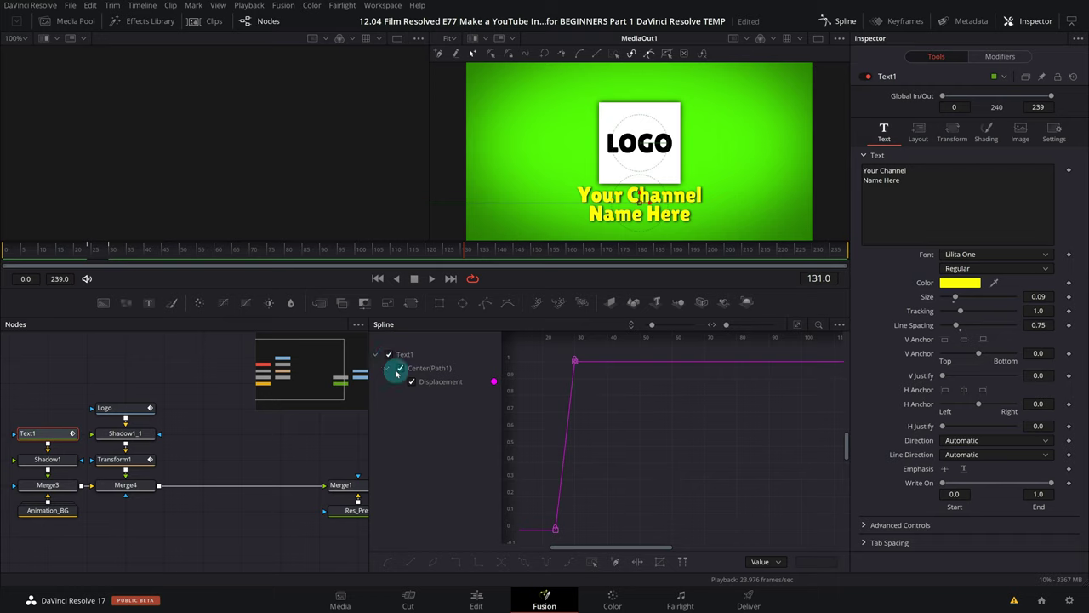
Step: Fit the frame 24–30 Displacement curve in view and scrub around frame 25, mid-slide
left_click(798, 327)
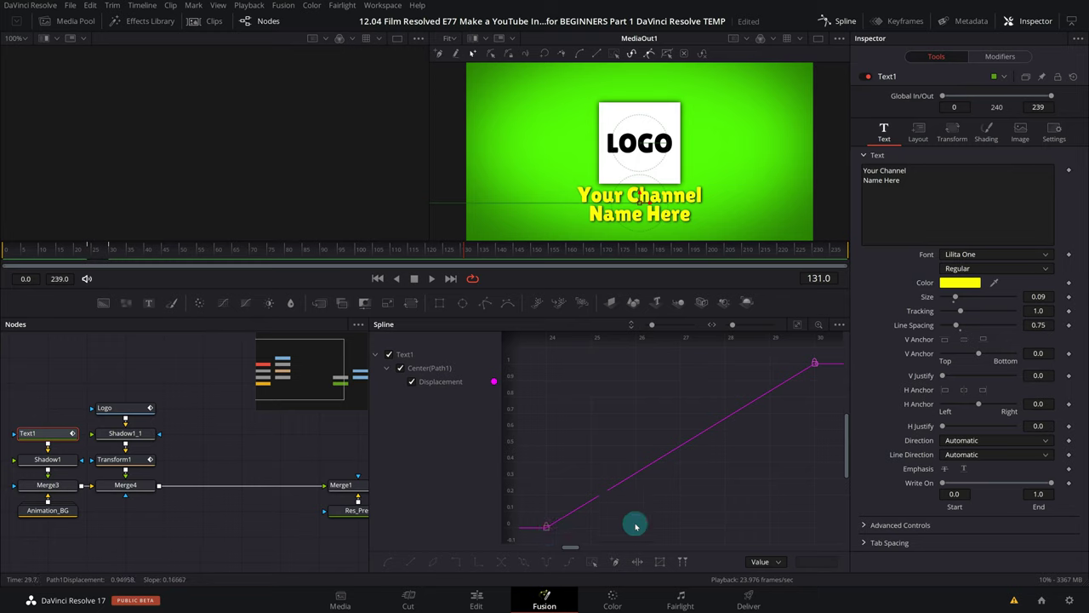
left_click(91, 254)
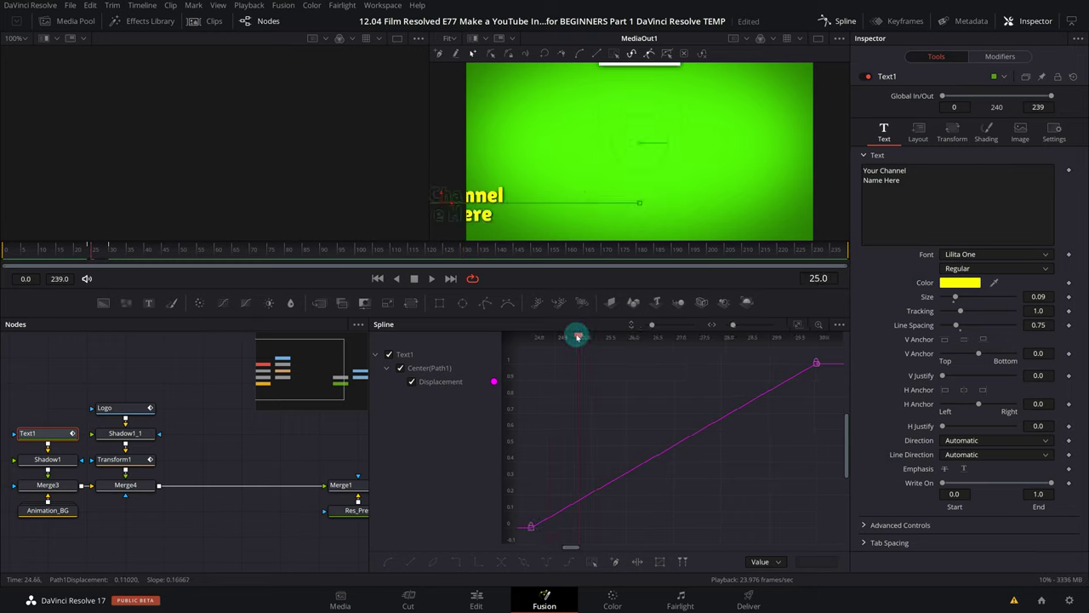
left_click(98, 252)
mouse_move(98, 253)
left_mouse_down()
mouse_move(105, 260)
mouse_move(92, 258)
left_mouse_up()
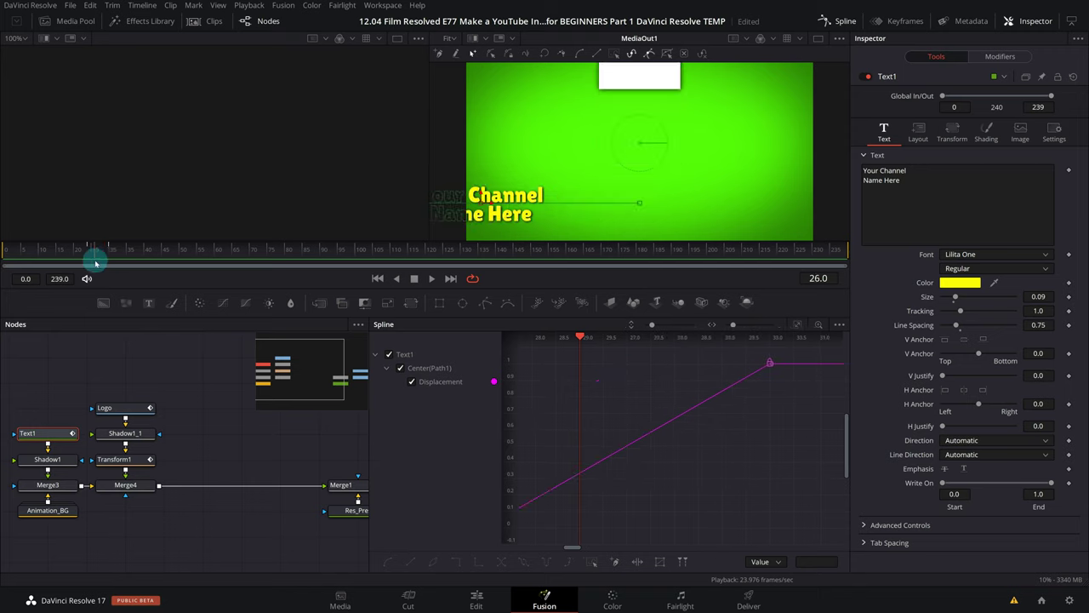
left_click(797, 325)
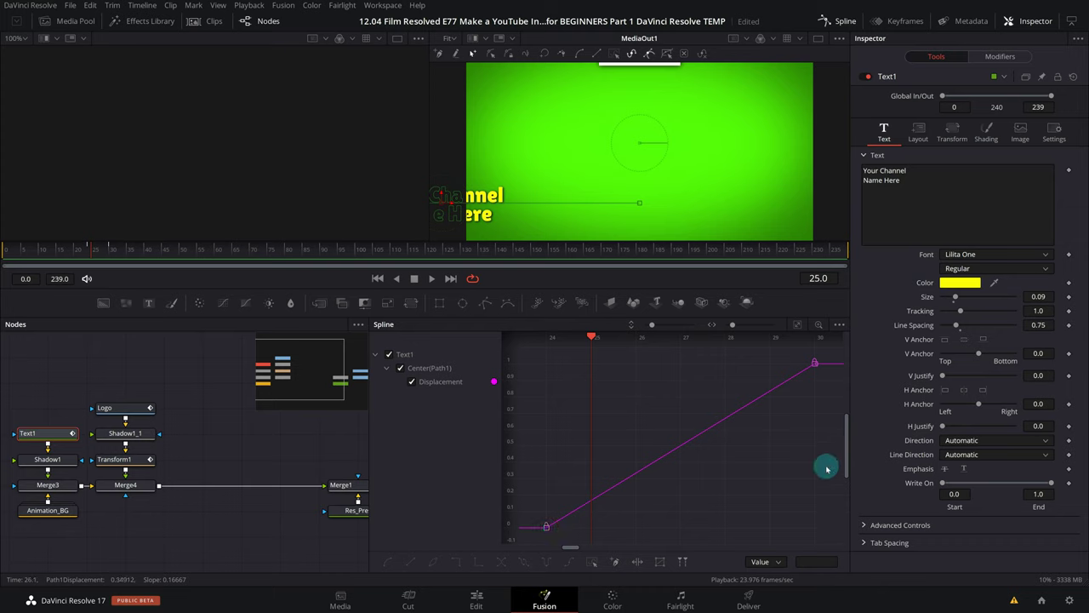
Step: Pull the frame-30 keyframe's handle to ease the curve, then preview the slide-in
left_click(814, 366)
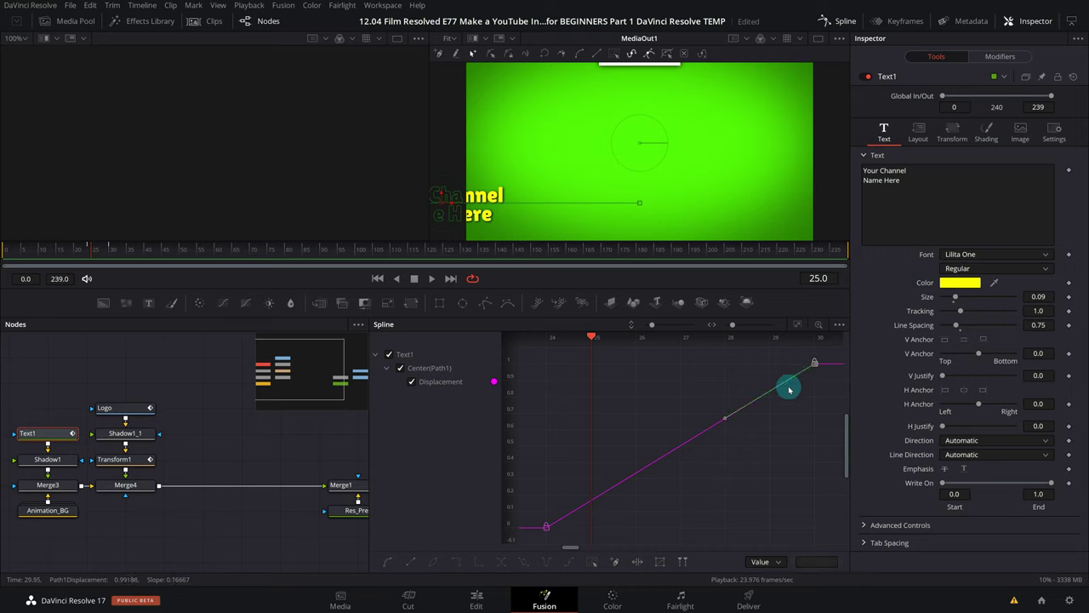
left_click_drag(721, 420, 717, 367)
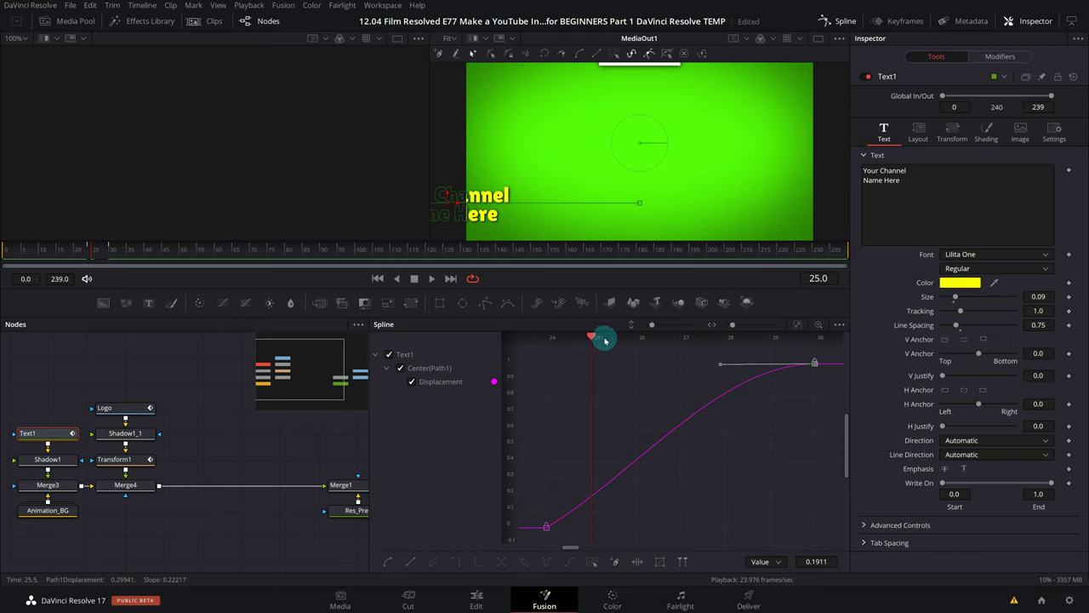
left_click_drag(94, 255, 103, 254)
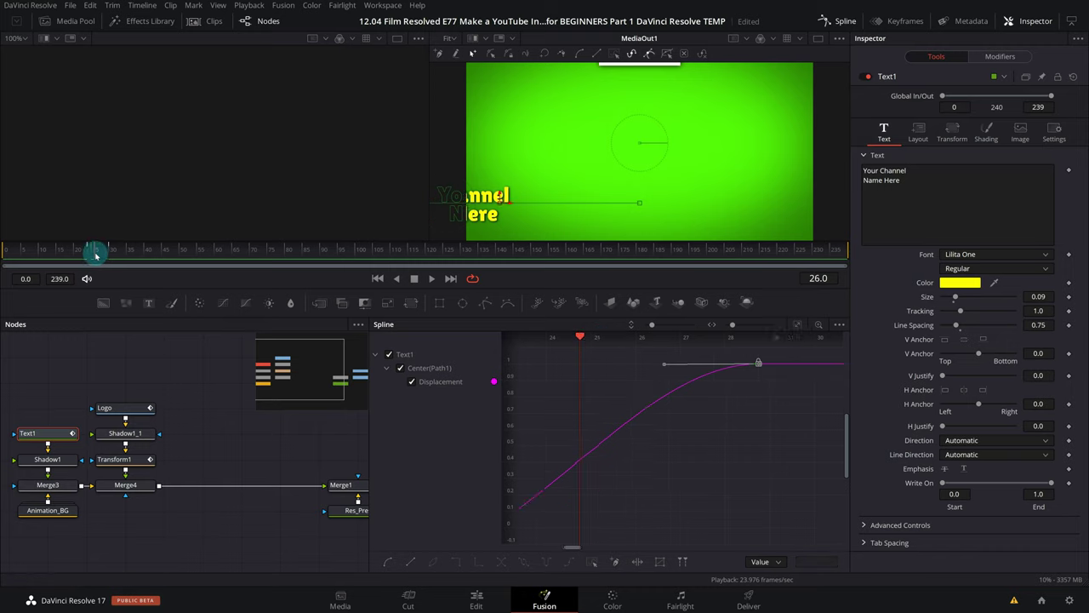
left_click_drag(103, 253, 111, 256)
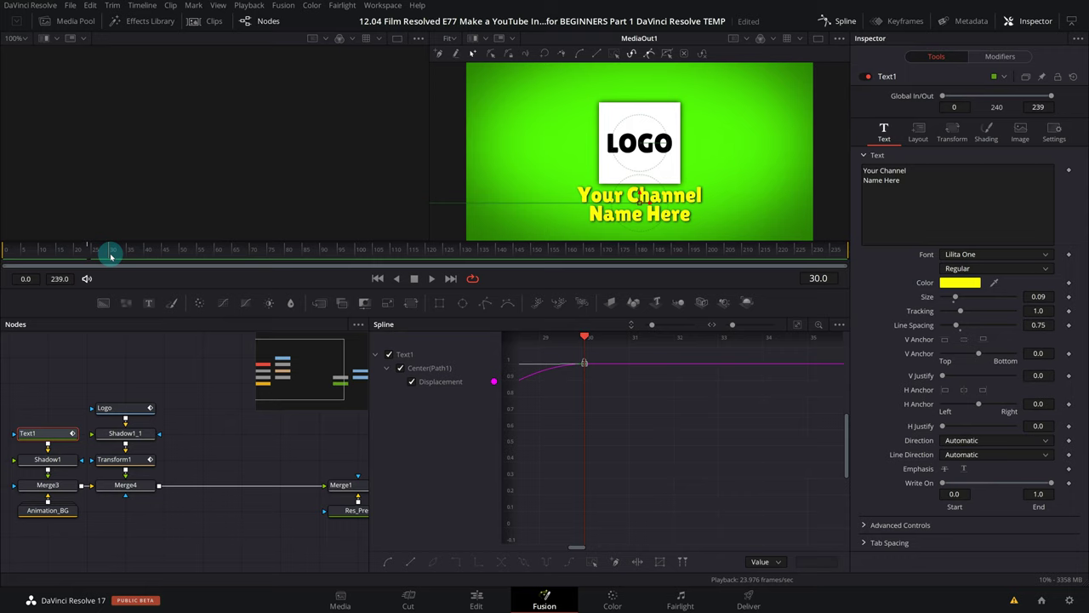
left_click_drag(111, 256, 94, 252)
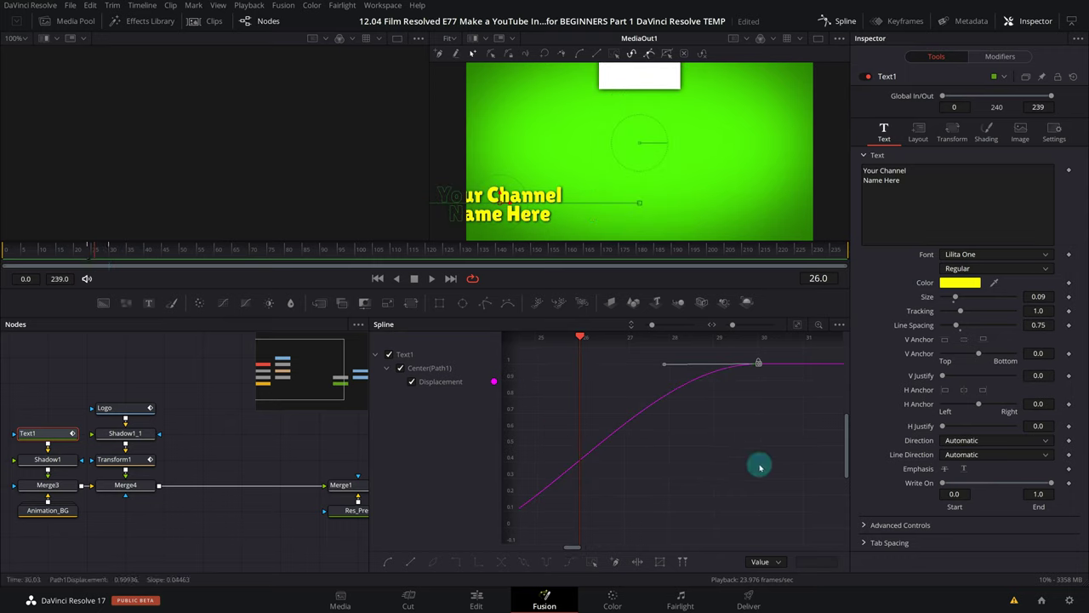
left_click(797, 324)
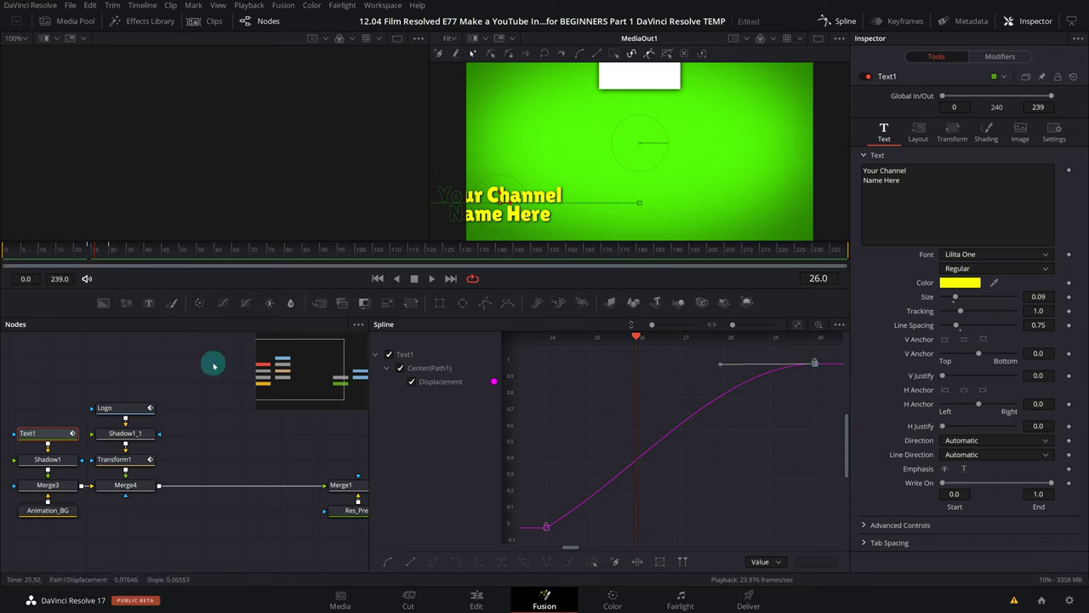
left_click(62, 250)
key("space")
left_click(54, 250)
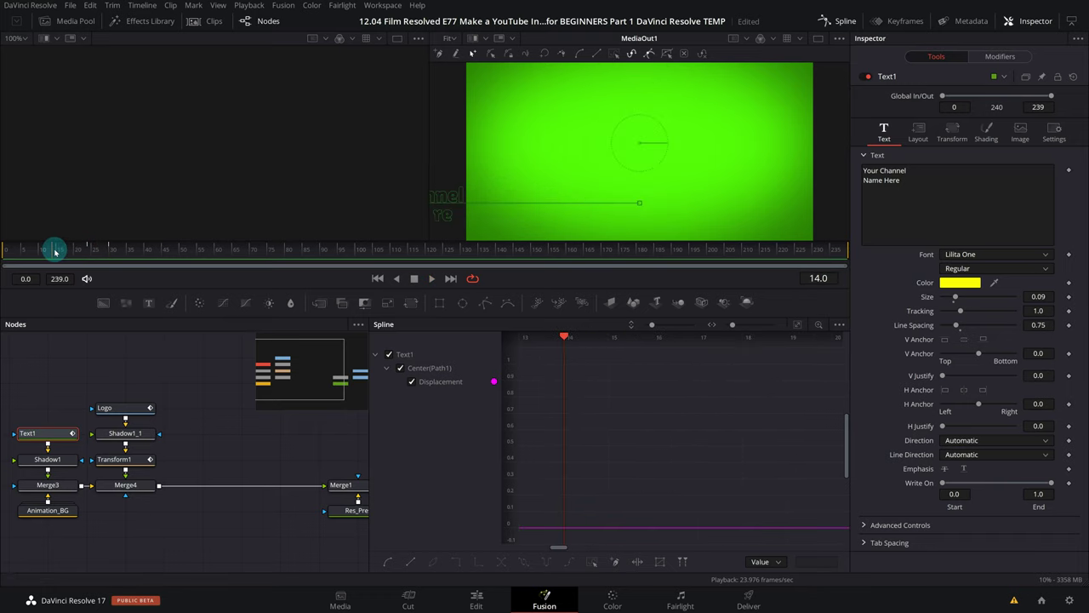
left_click(798, 328)
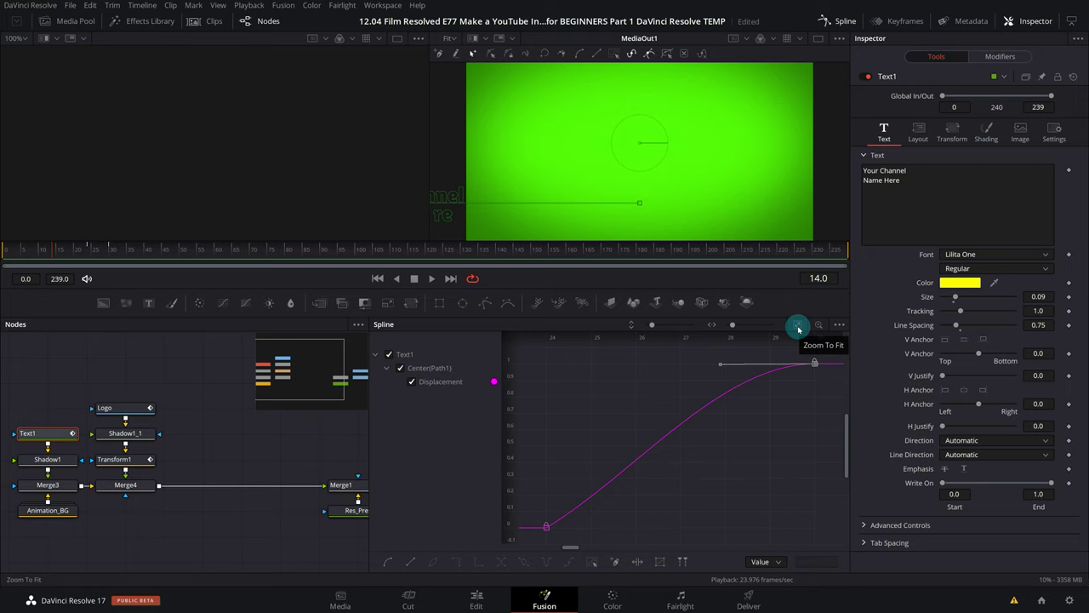
Step: Smooth the Displacement curve with L then S and flatten its handle at frame 30
left_click(812, 366)
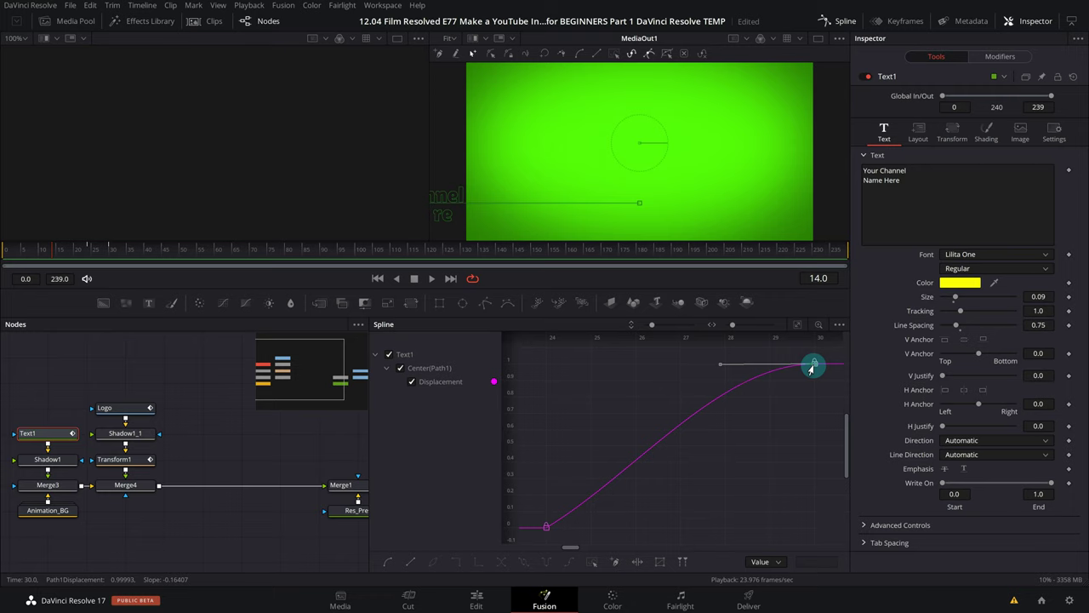
left_click_drag(811, 368, 814, 365)
left_click_drag(813, 367, 811, 367)
key("l")
left_click(632, 455)
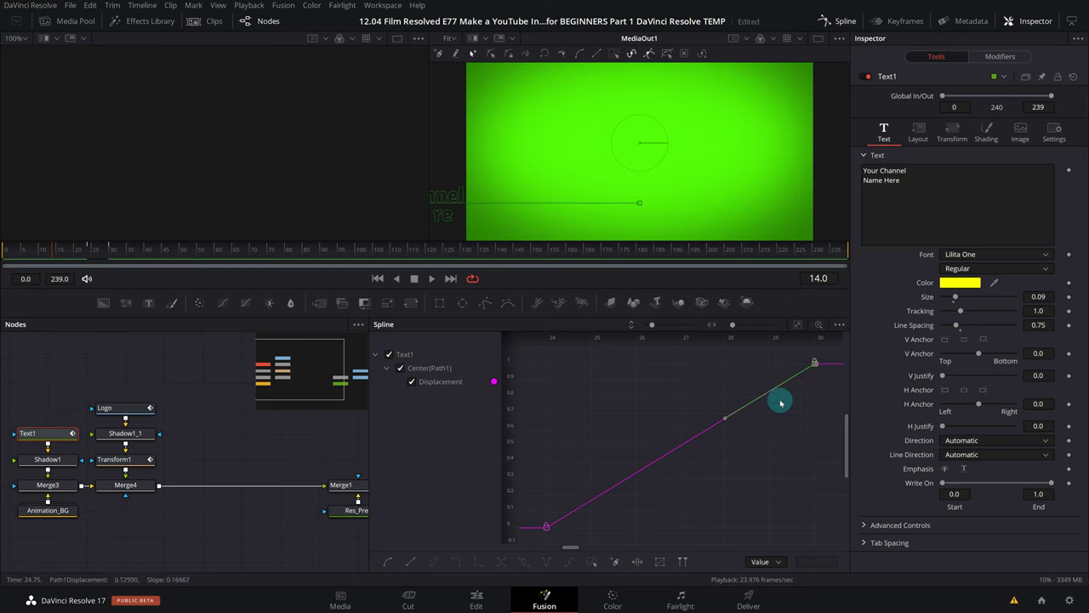
key("s")
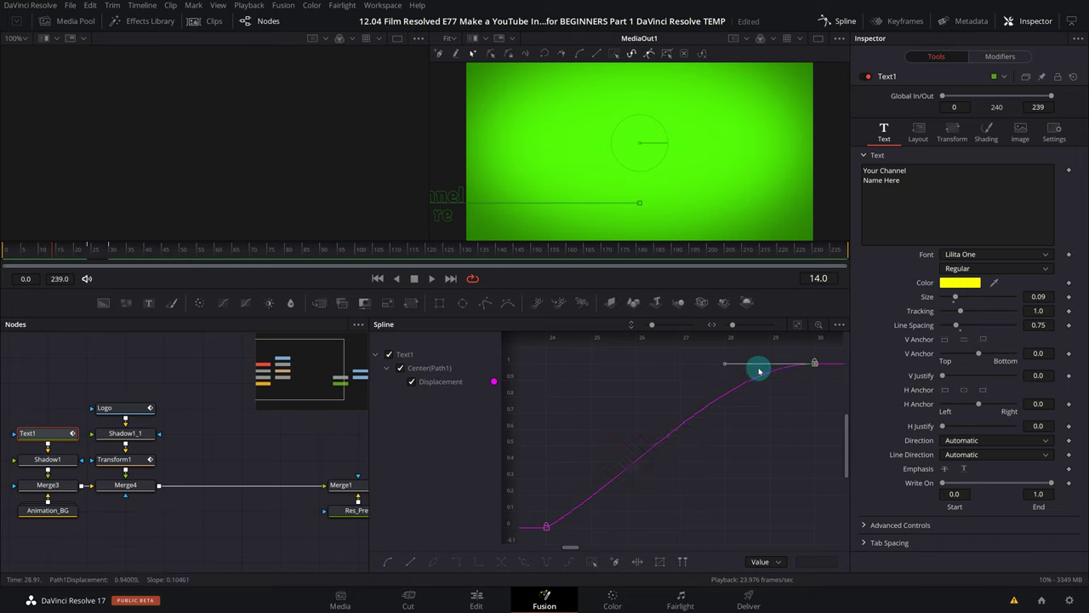
left_click(774, 408)
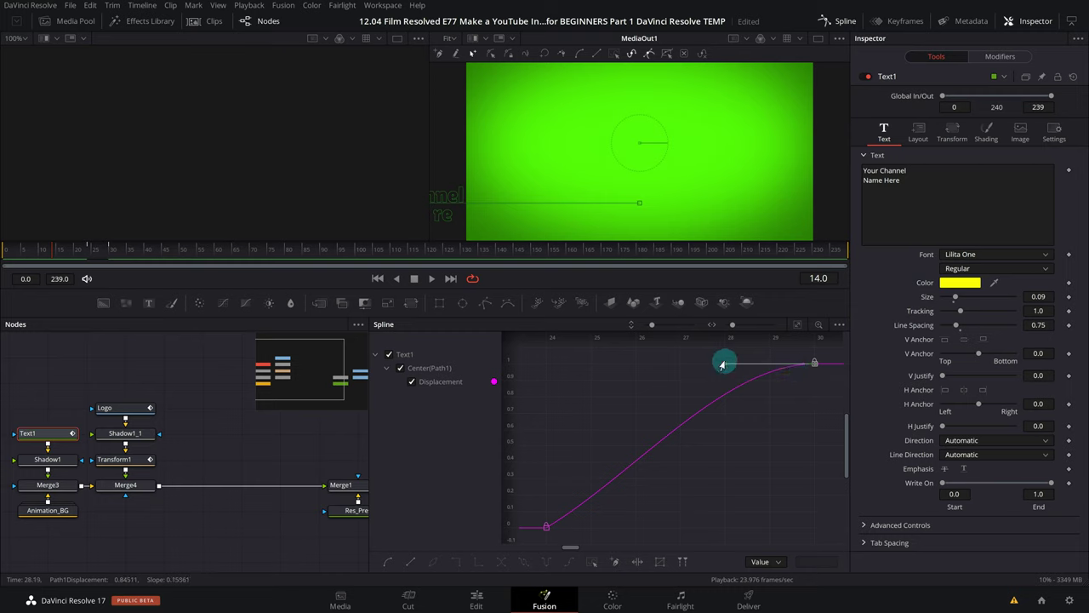
left_click_drag(721, 366, 723, 370)
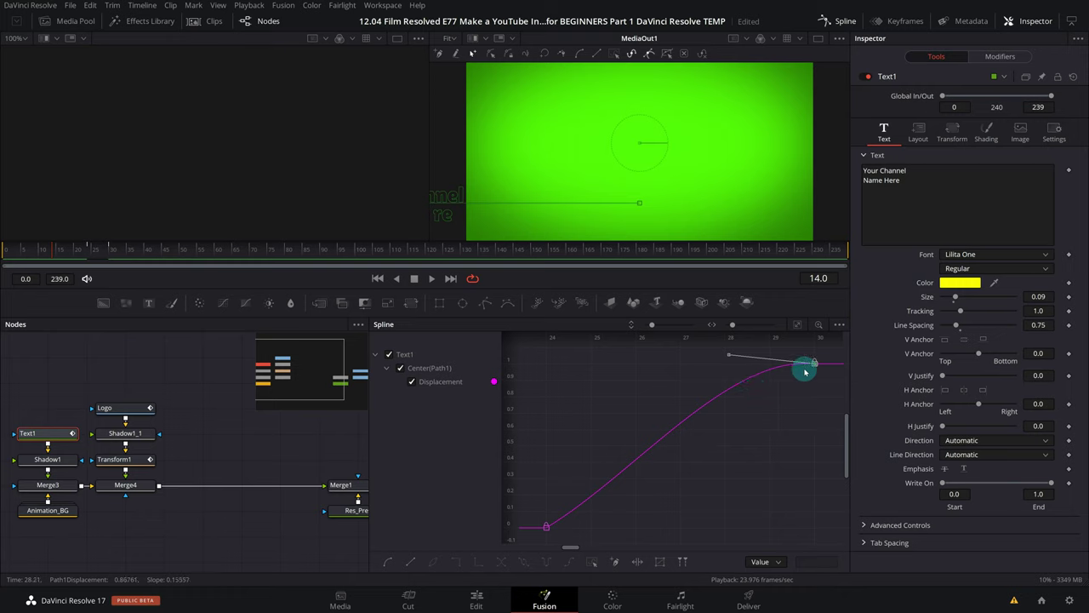
left_click_drag(803, 366, 810, 367)
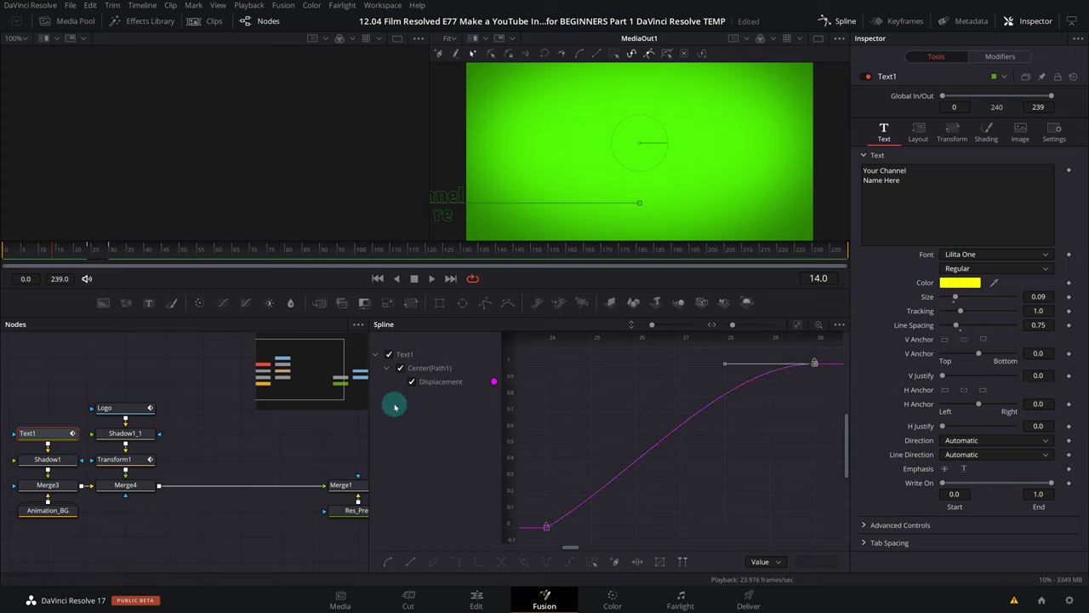
left_click_drag(97, 248, 110, 248)
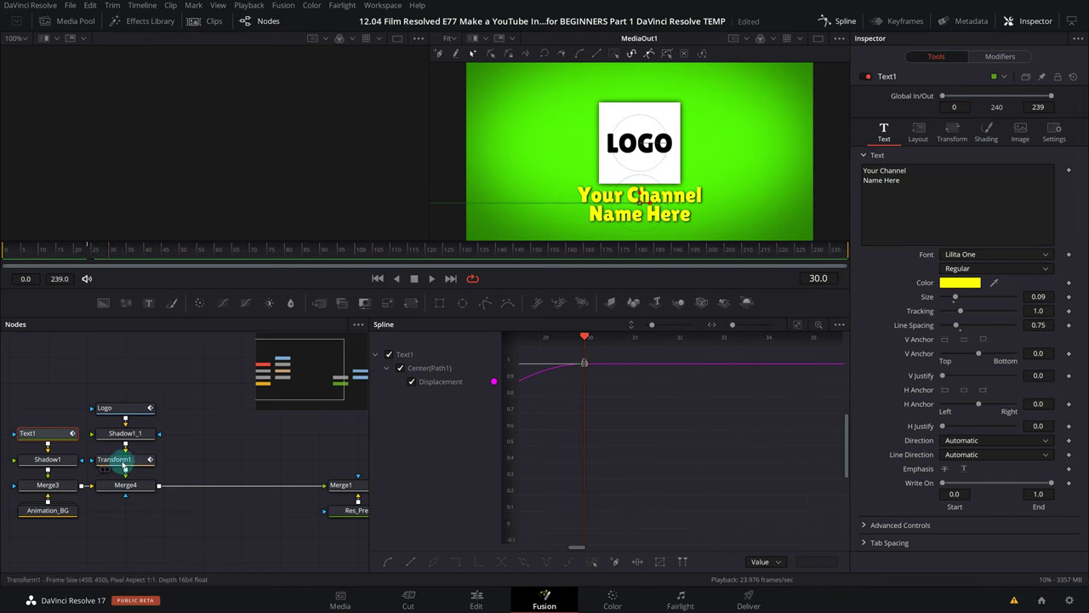
Step: Smooth the top keyframe of Transform1's logo Displacement curve with Shift+S so it eases in
left_click(123, 460)
left_click(413, 381)
left_click(798, 328)
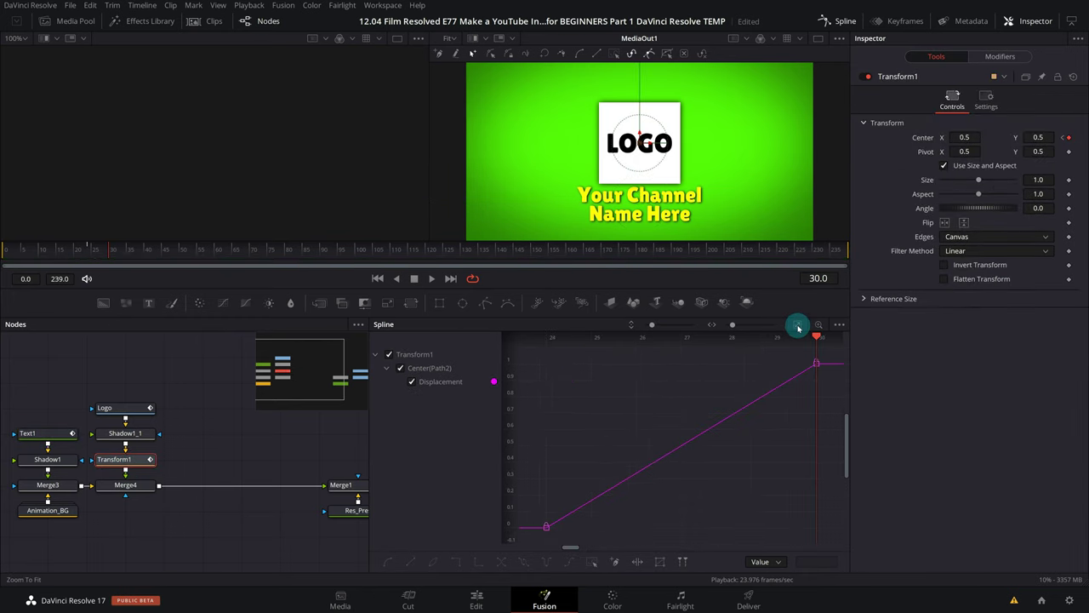
left_click(813, 368)
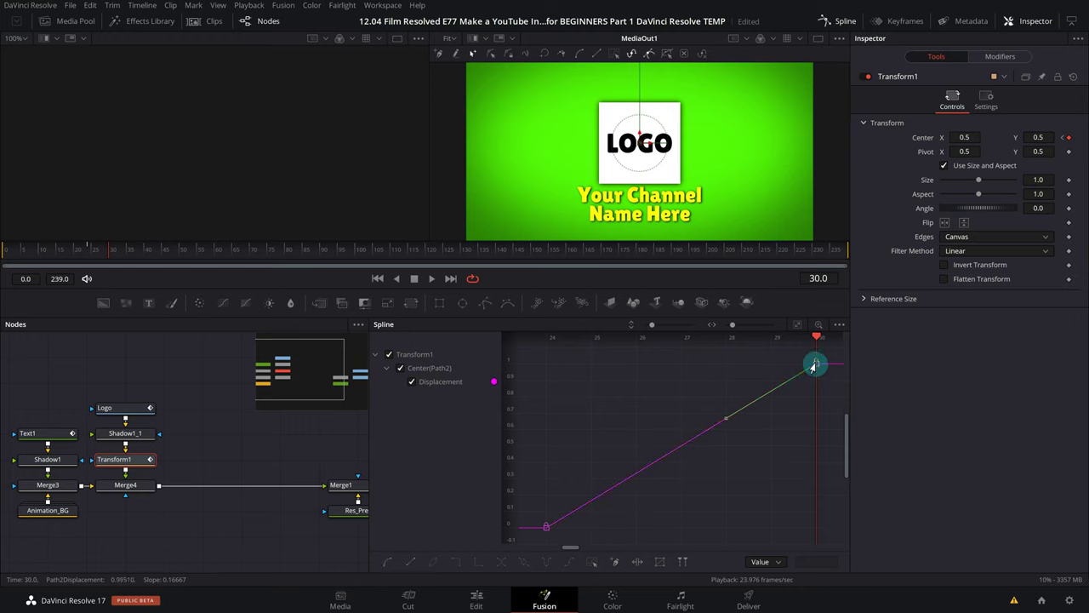
key("shift+s")
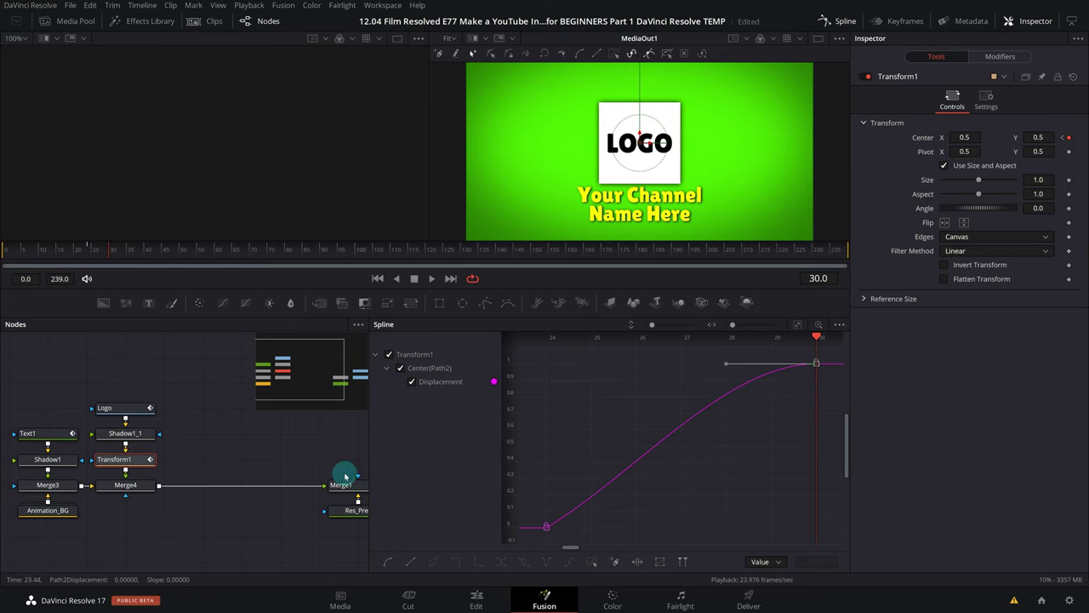
left_click_drag(290, 451, 171, 433)
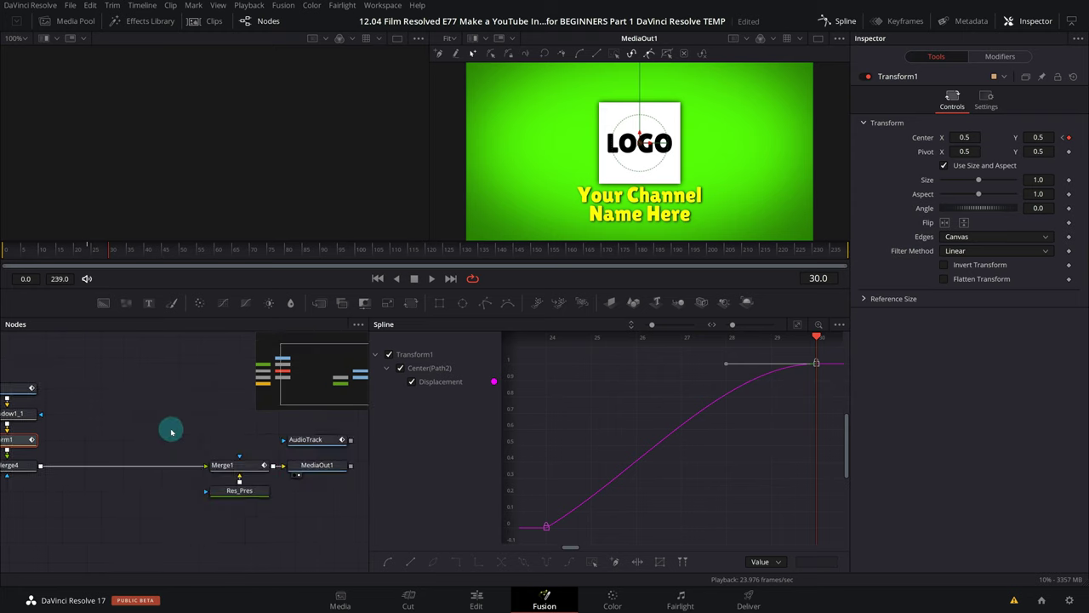
Step: Smooth both keyframes of Merge1's Blend curve so the 1-to-0 fade at frames 132–136 eases
left_click(226, 464)
left_click(401, 369)
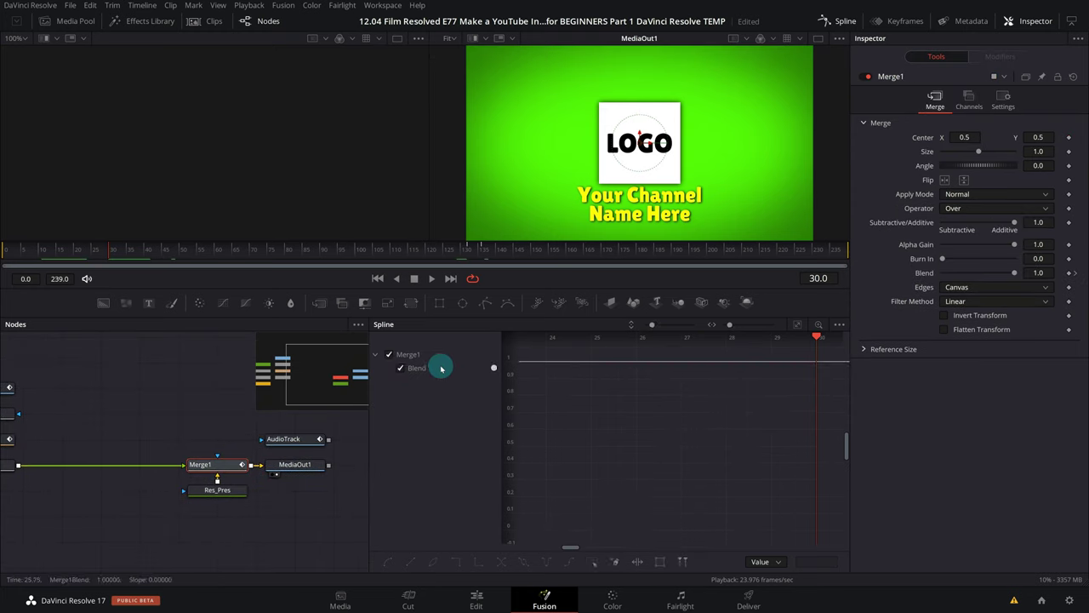
left_click(798, 327)
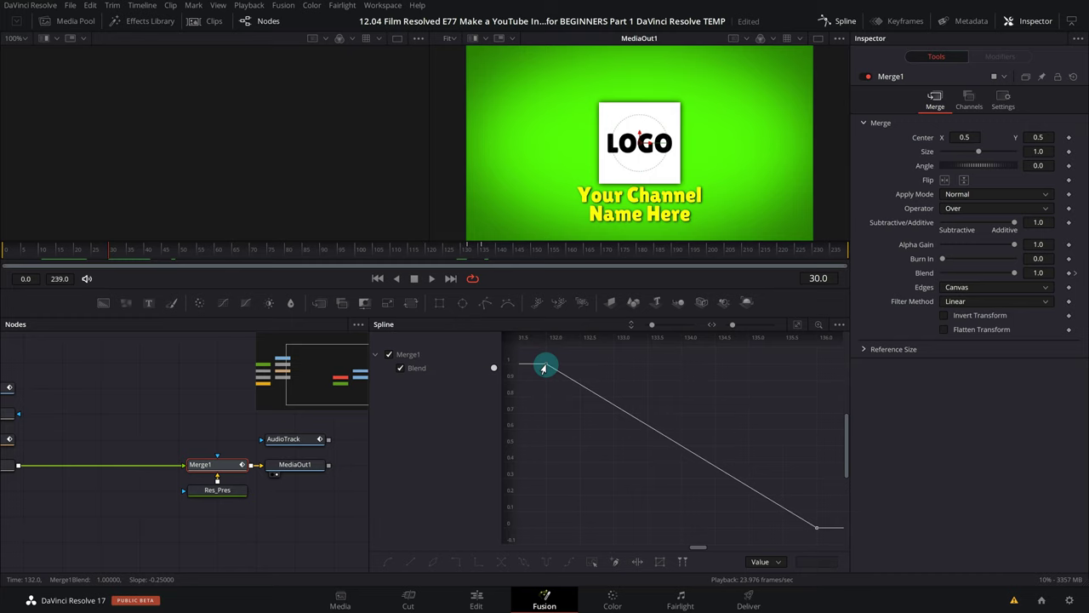
left_click(544, 366)
left_click(813, 531)
key("s")
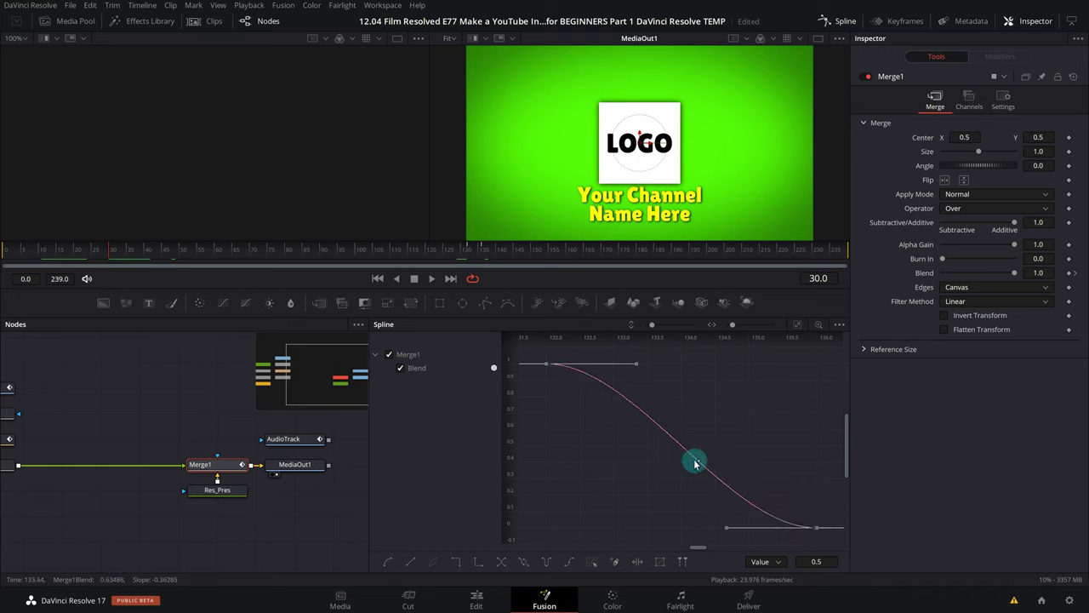
left_click(470, 256)
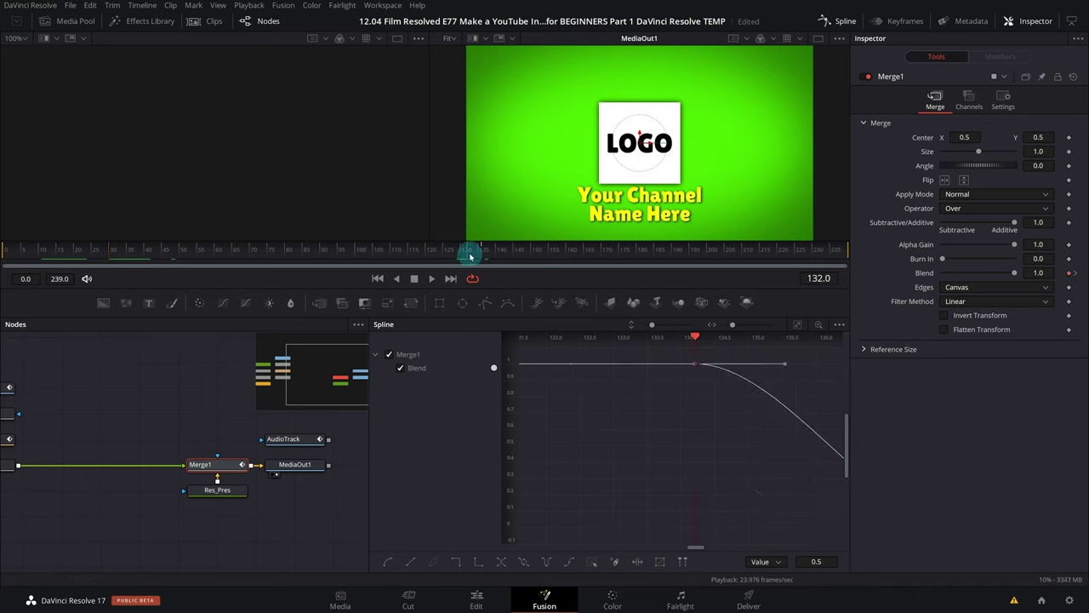
Step: Fit the whole Blend curve in the Spline view
left_click(796, 325)
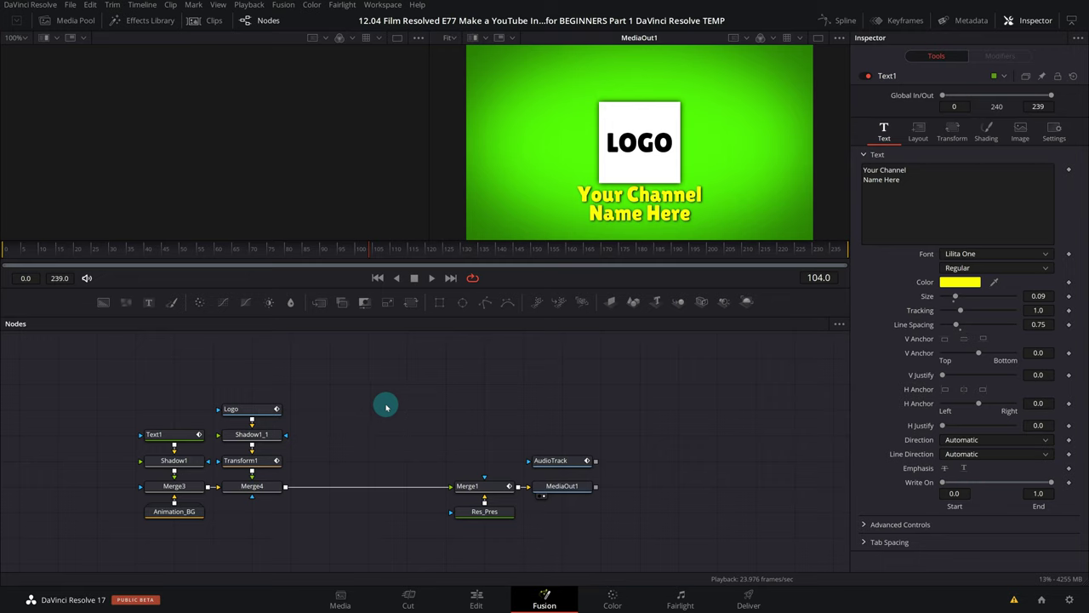
Step: Select Text1, scrub back through the intro, and show its Inspector Settings tab
left_click(167, 438)
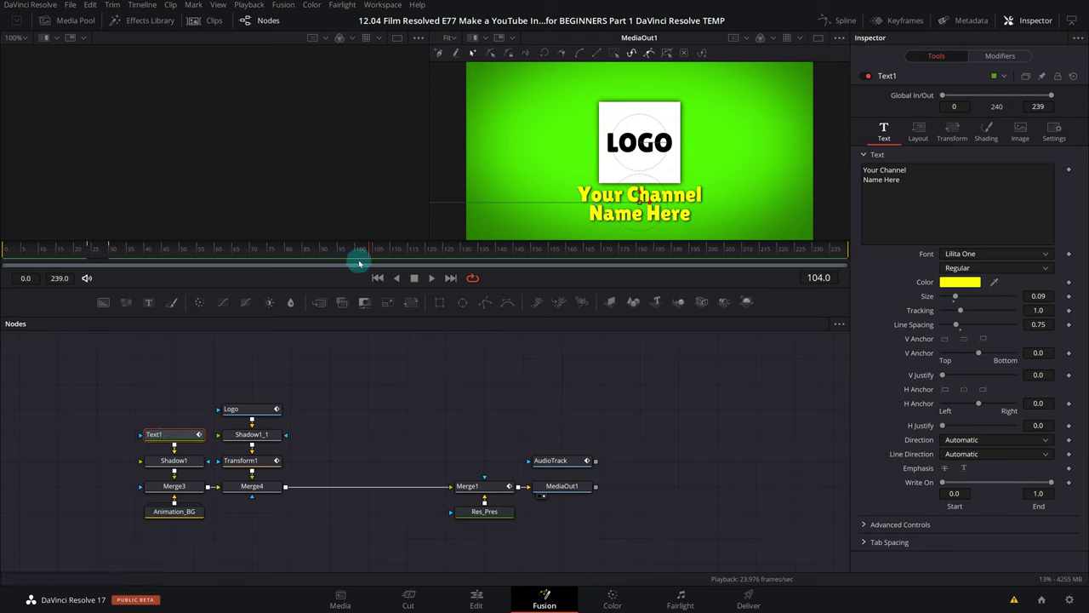
mouse_move(369, 252)
left_mouse_down()
mouse_move(154, 263)
mouse_move(101, 254)
left_mouse_up()
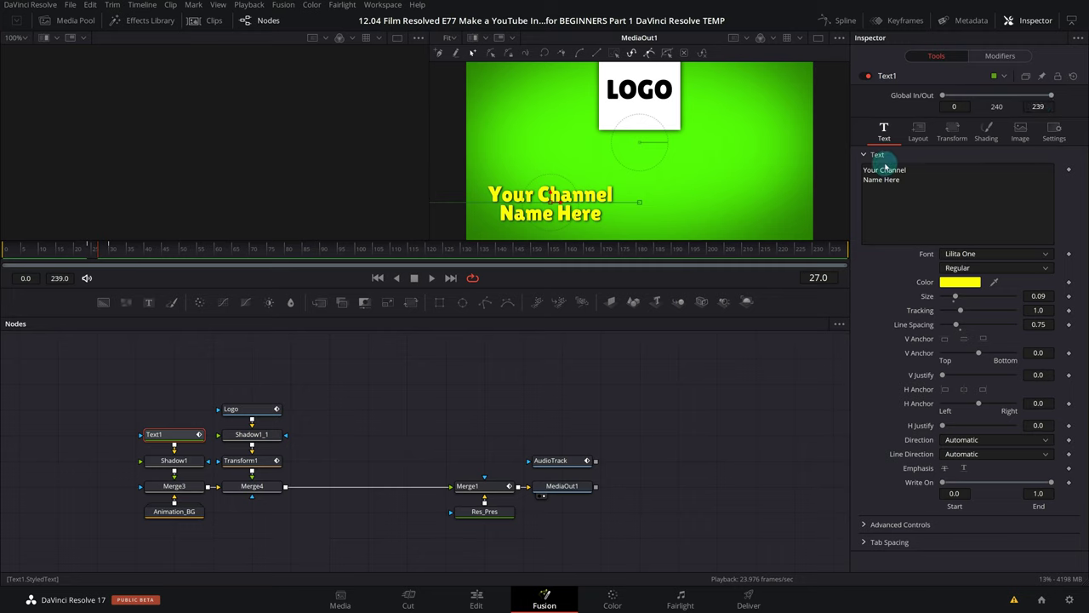
left_click(1055, 132)
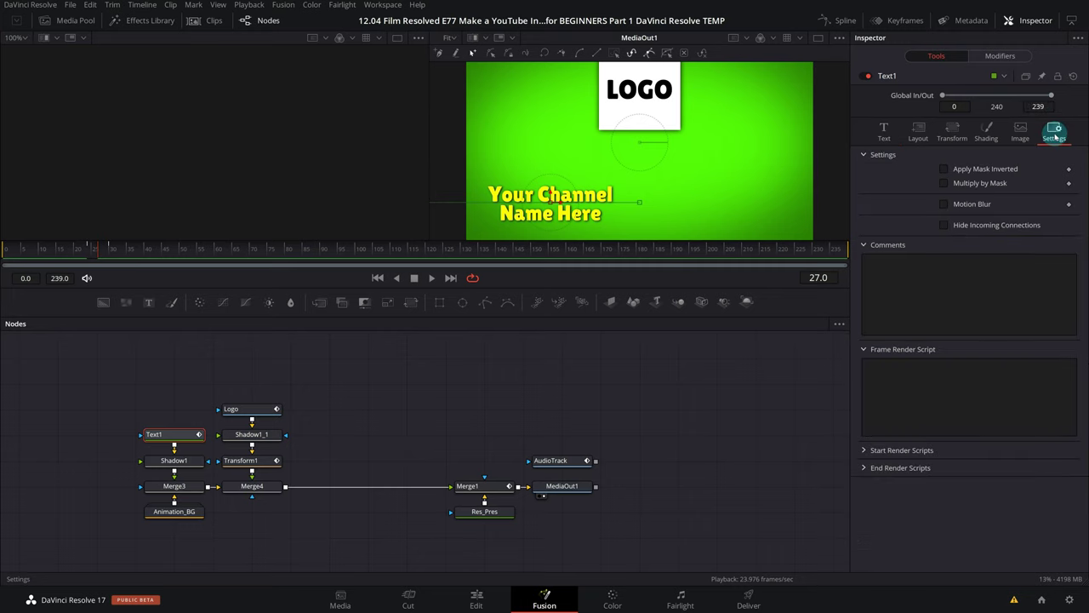
Step: Enable Motion Blur on Text1 and in the viewer's playback options
left_click(943, 204)
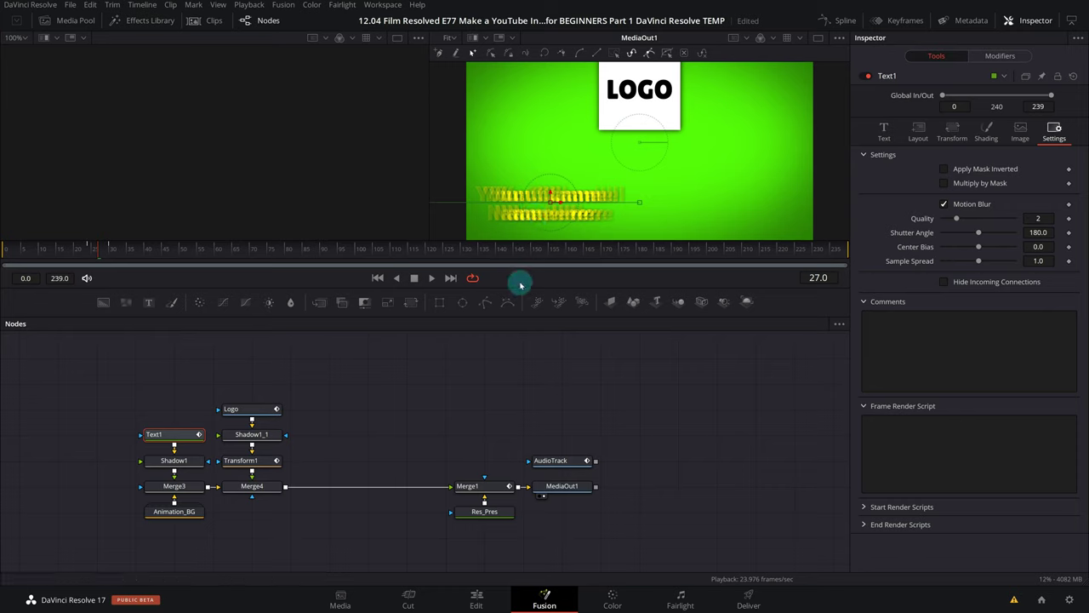
right_click(602, 282)
left_click(627, 301)
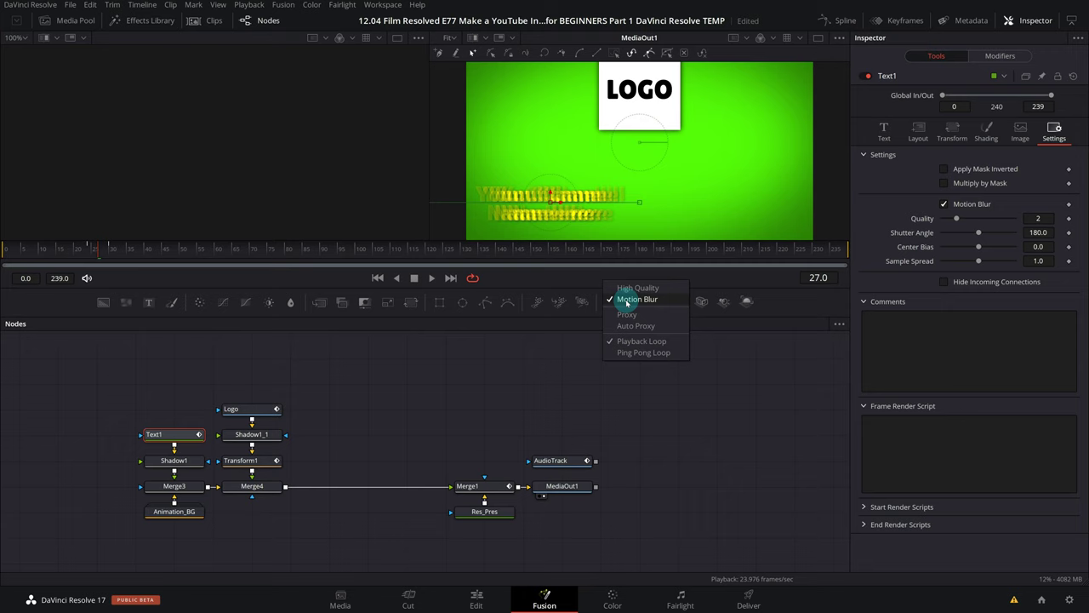
left_click(588, 281)
right_click(589, 282)
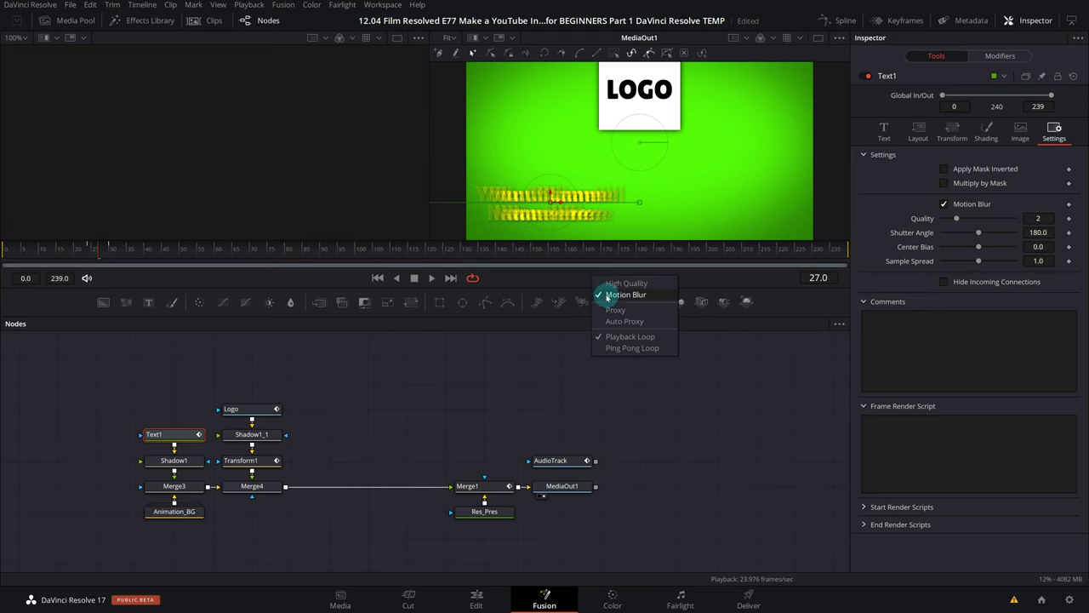
right_click(586, 302)
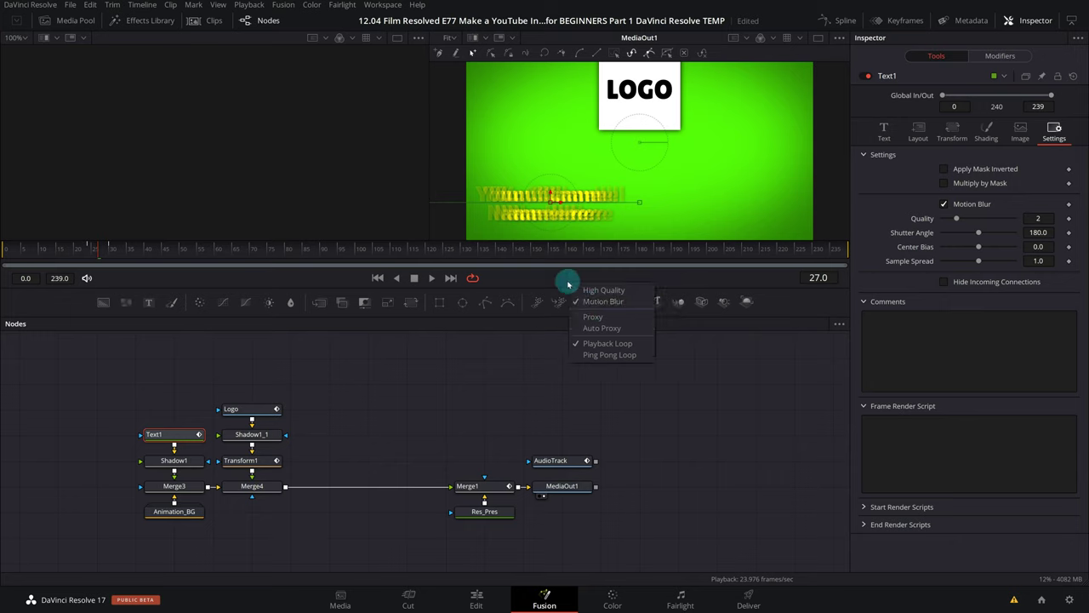
left_click(614, 302)
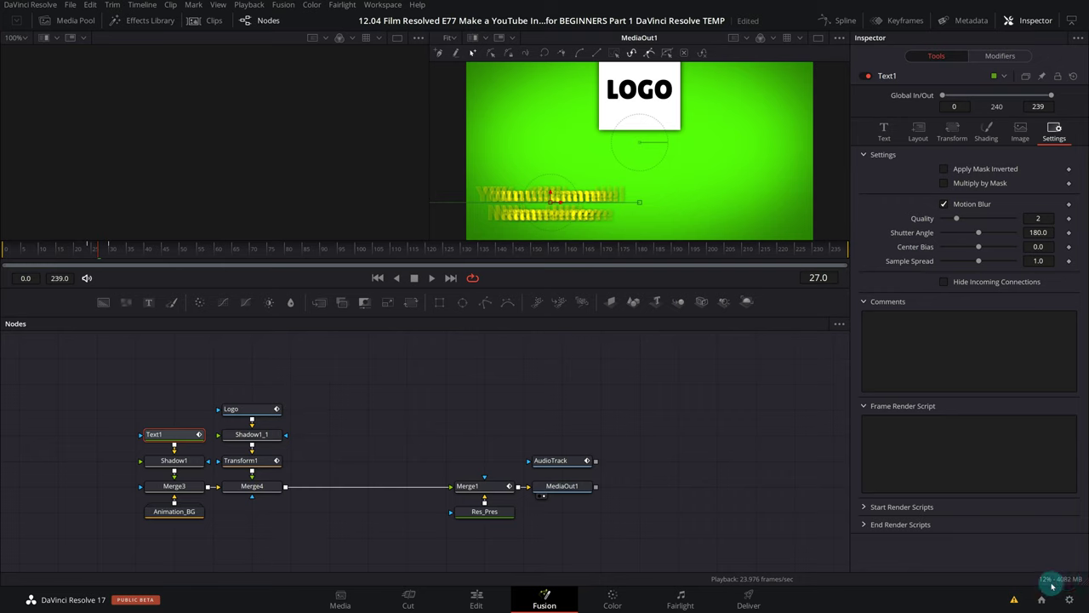
Step: Re-render the current frame from the cache and rendering options
right_click(1060, 581)
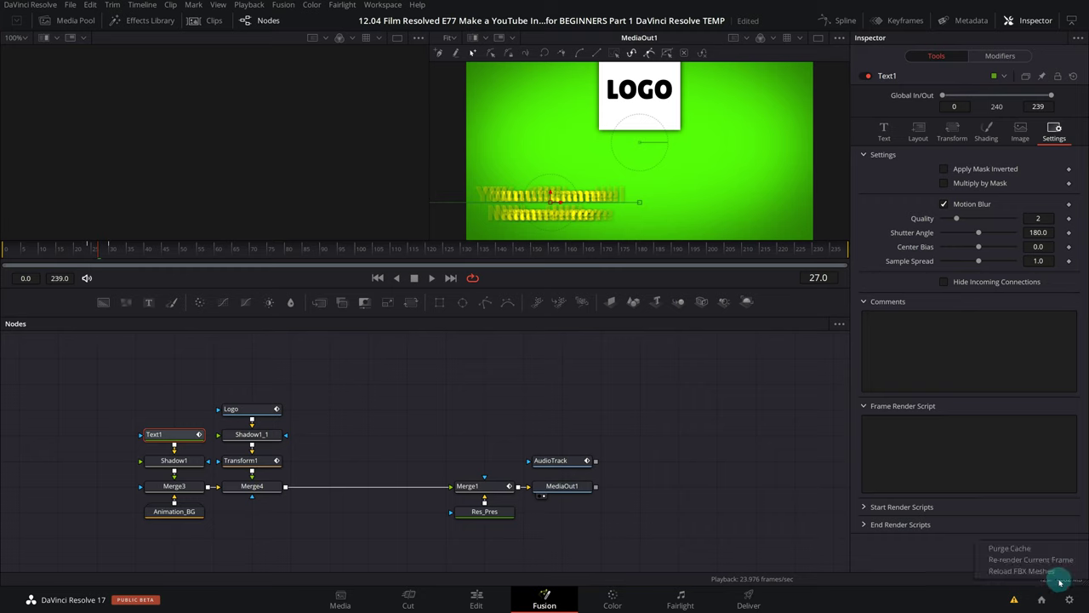
left_click(1024, 562)
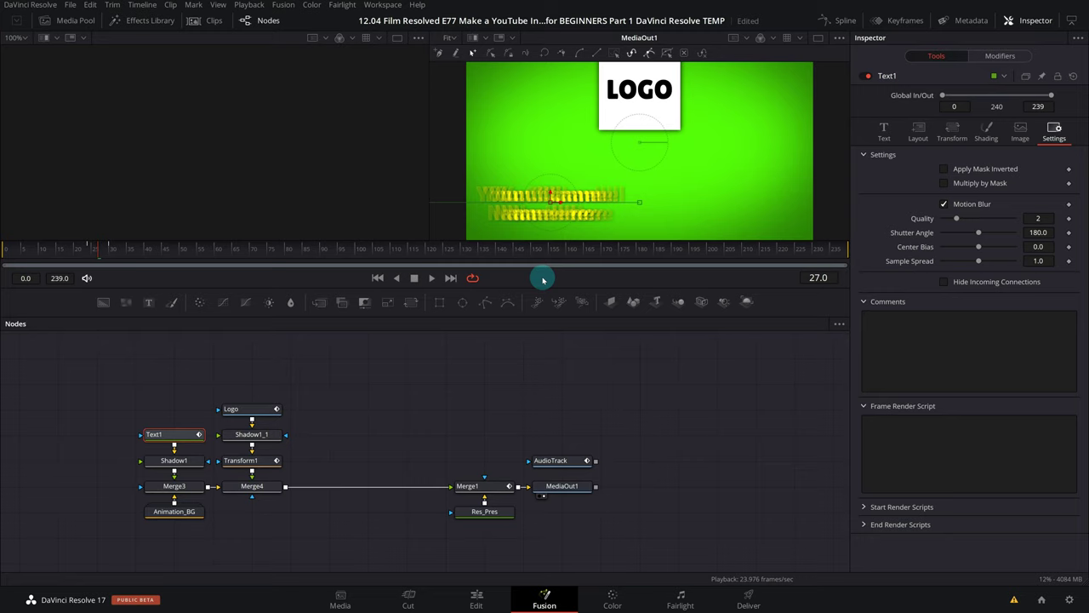
scroll(532, 196, "up", 2)
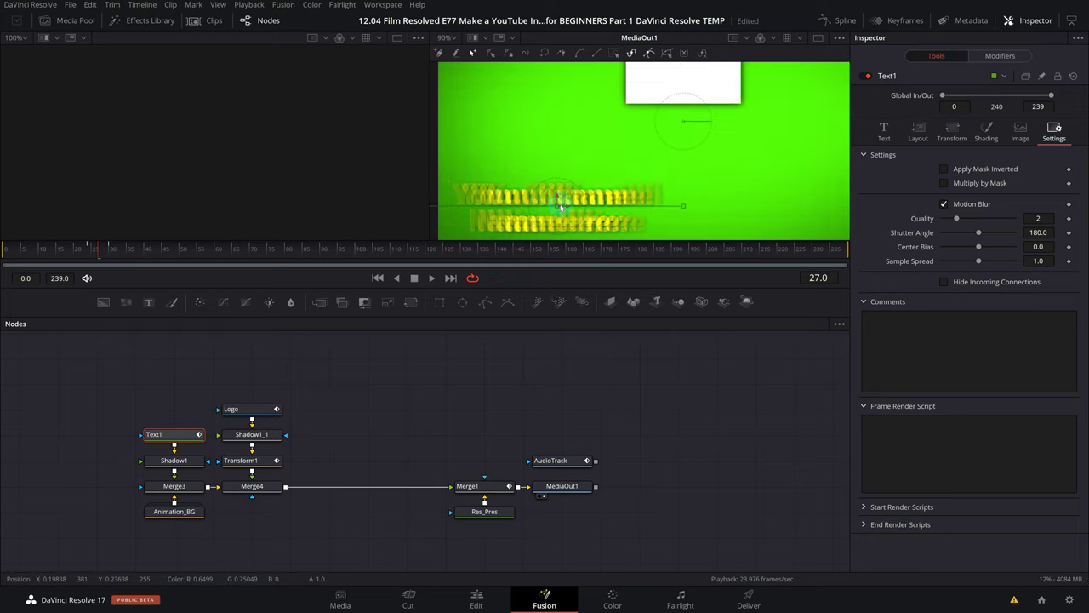
scroll(576, 215, "down", 2)
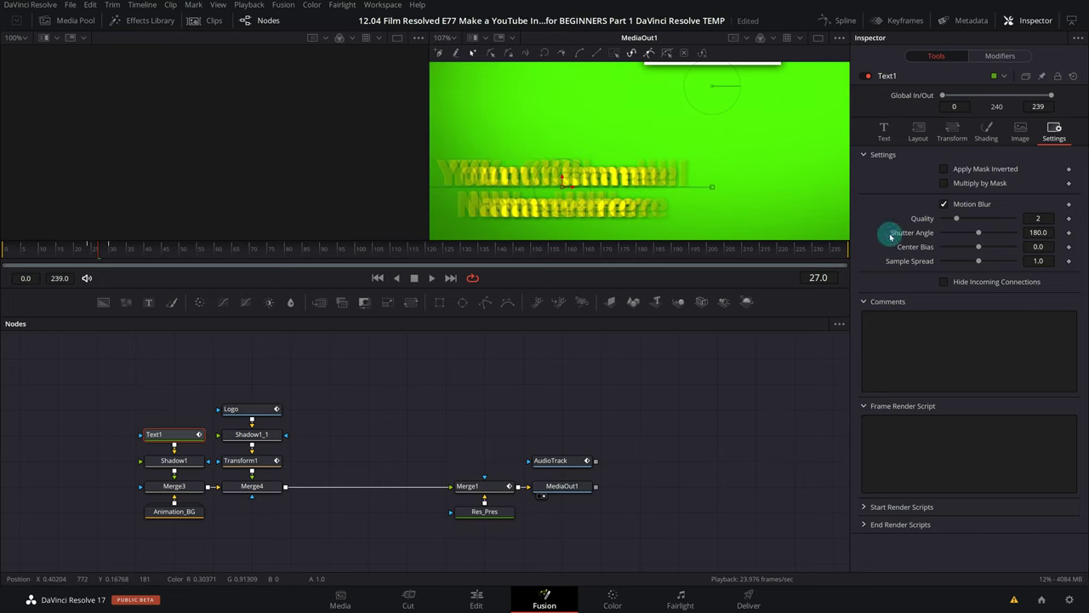
Step: Set Text1's Motion Blur Quality to 10 after trying 20, and fit the viewer
left_click(1040, 219)
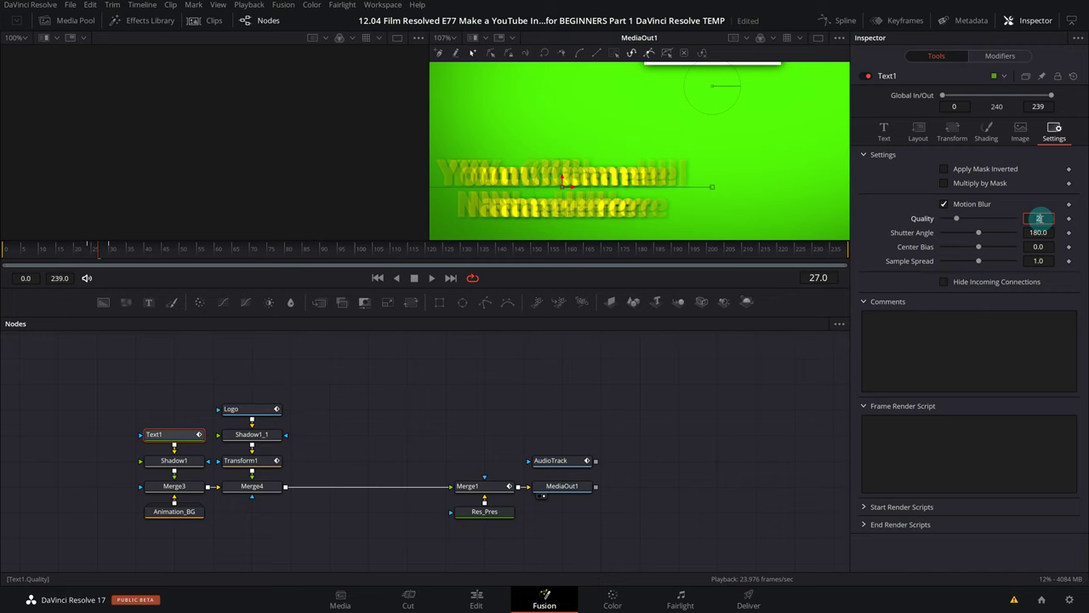
type("10")
key("Tab")
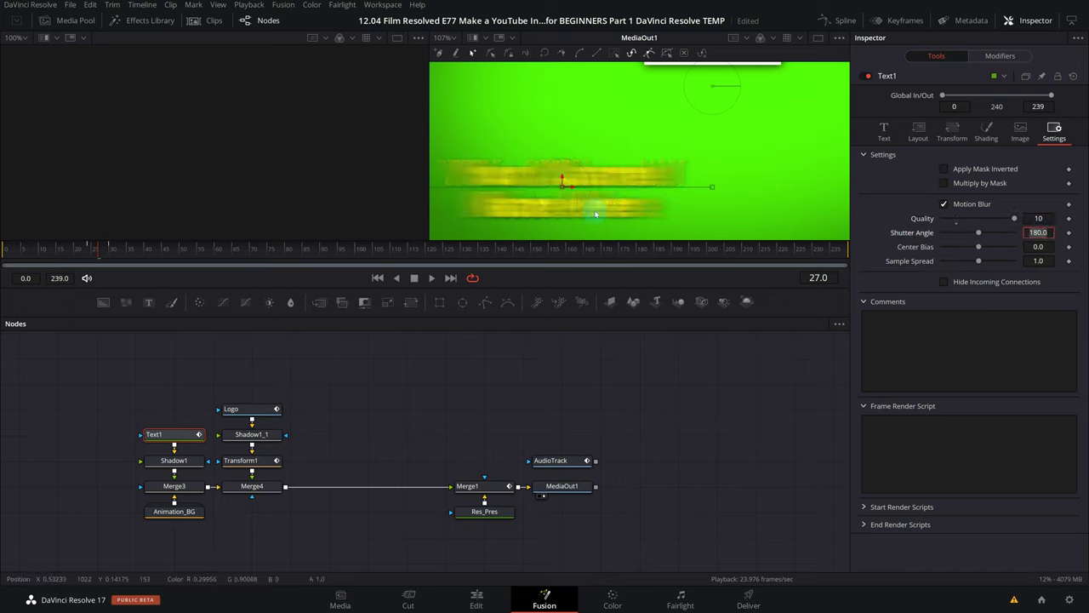
scroll(636, 179, "up", 5)
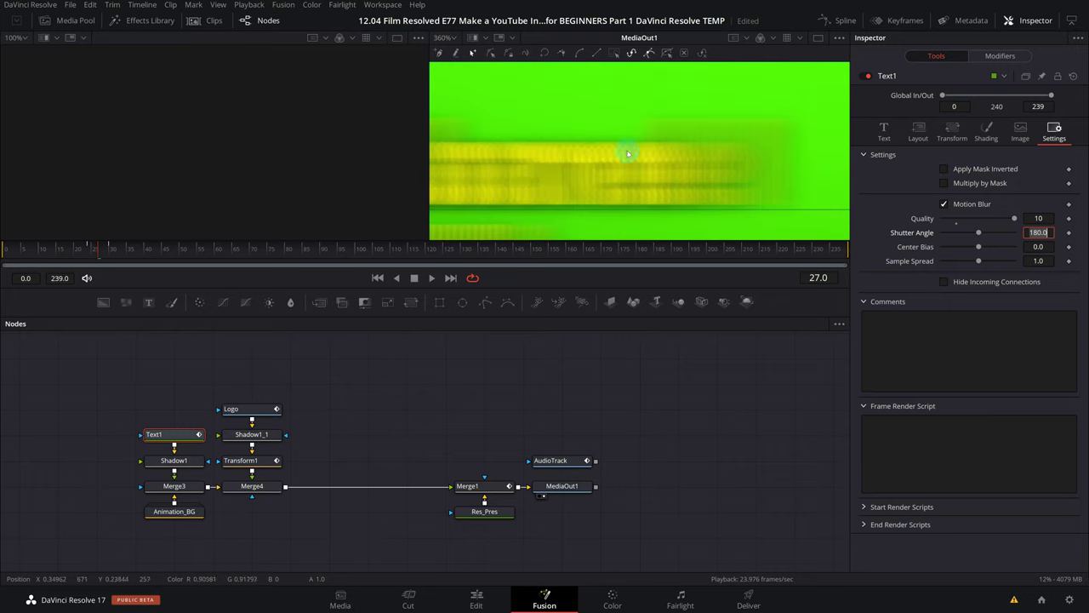
left_click(1040, 218)
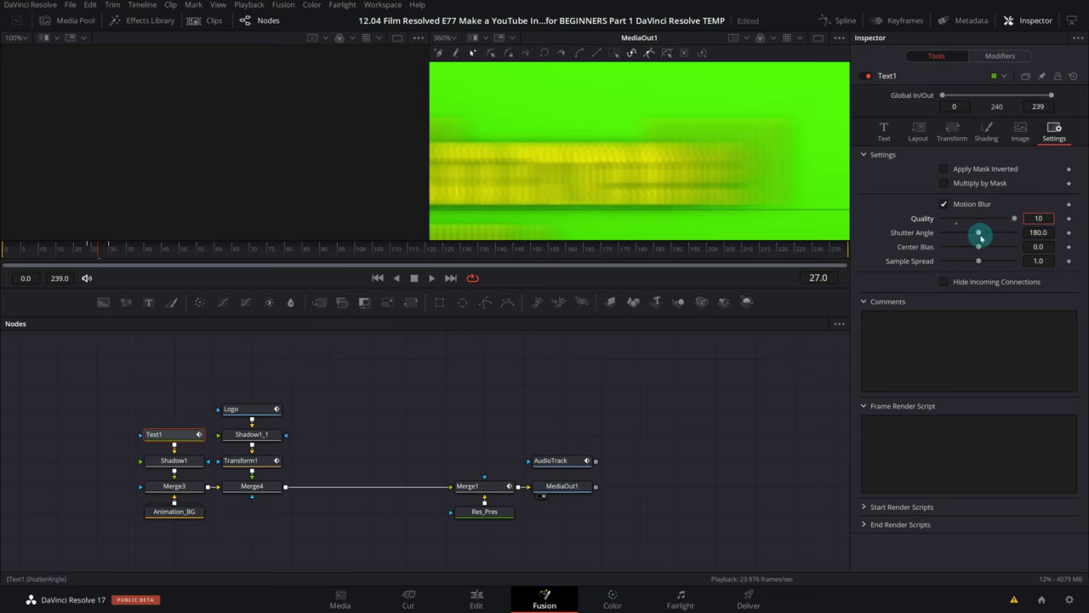
type("20")
key("Tab")
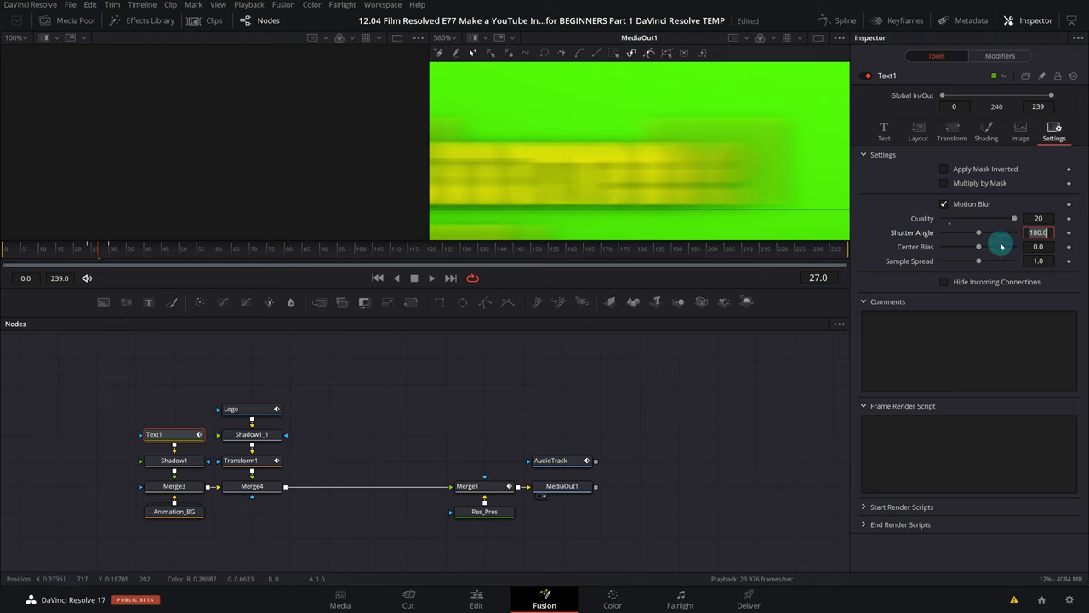
left_click(1042, 218)
type("0")
key("Tab")
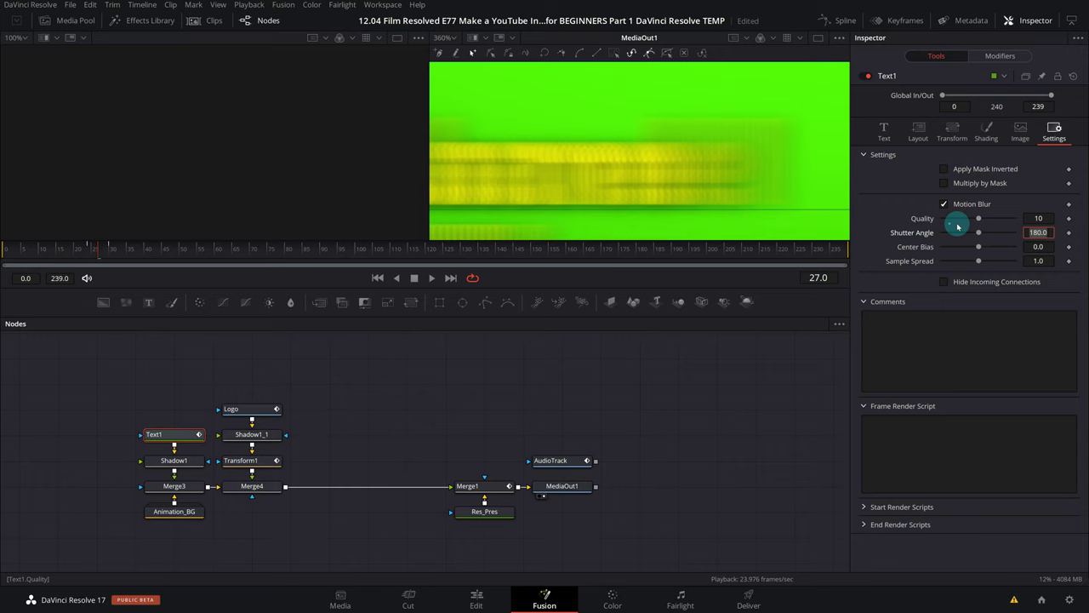
left_click(444, 38)
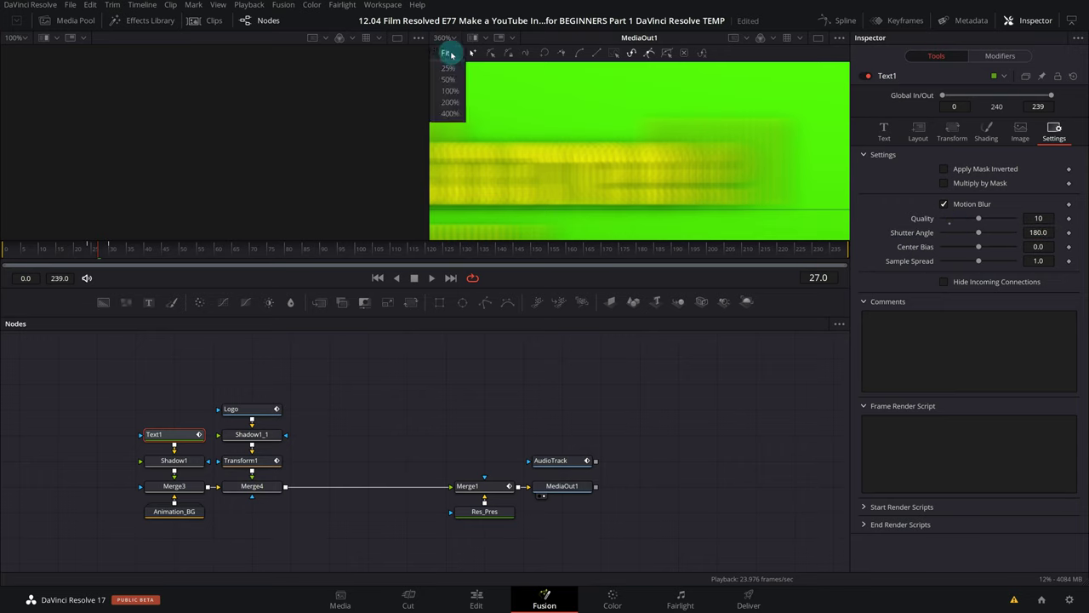
left_click(446, 54)
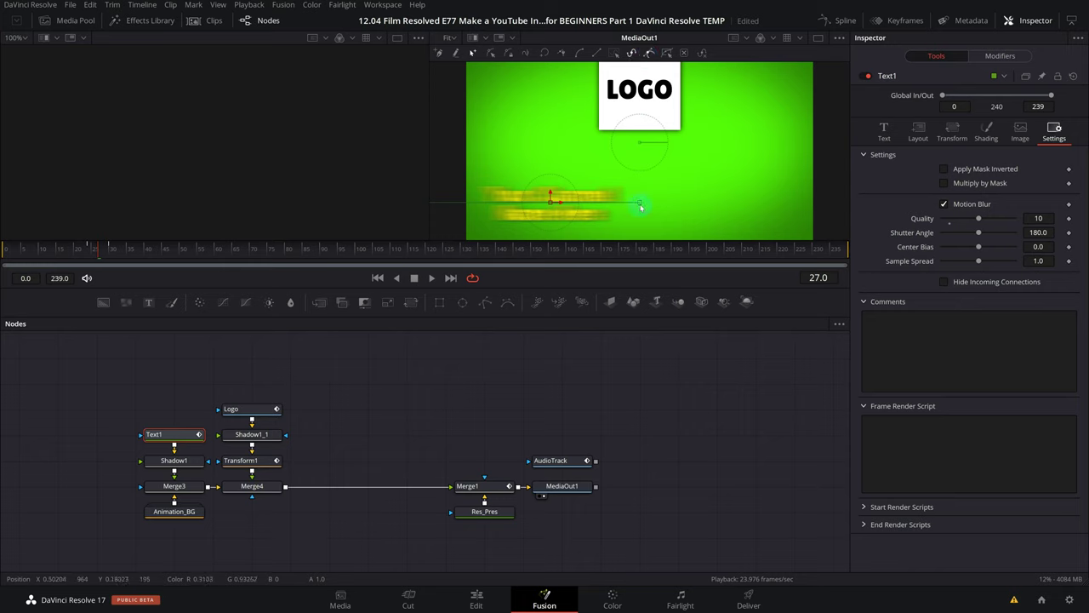
Step: Open the Logo and Shadow1_1 node settings and enable Motion Blur on Shadow1_1
left_click(252, 413)
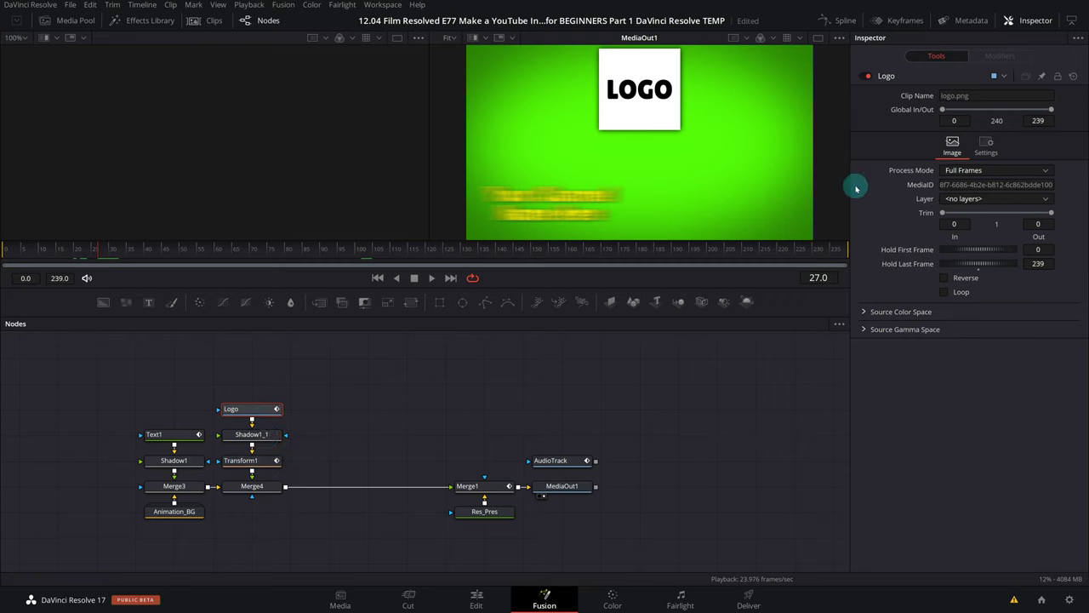
left_click(983, 143)
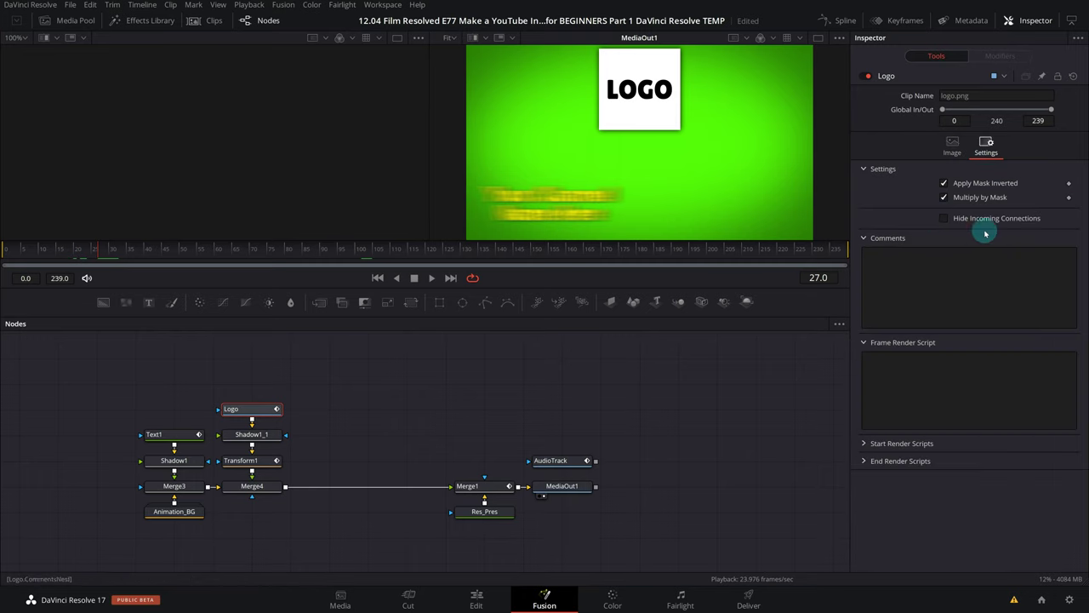
left_click(251, 435)
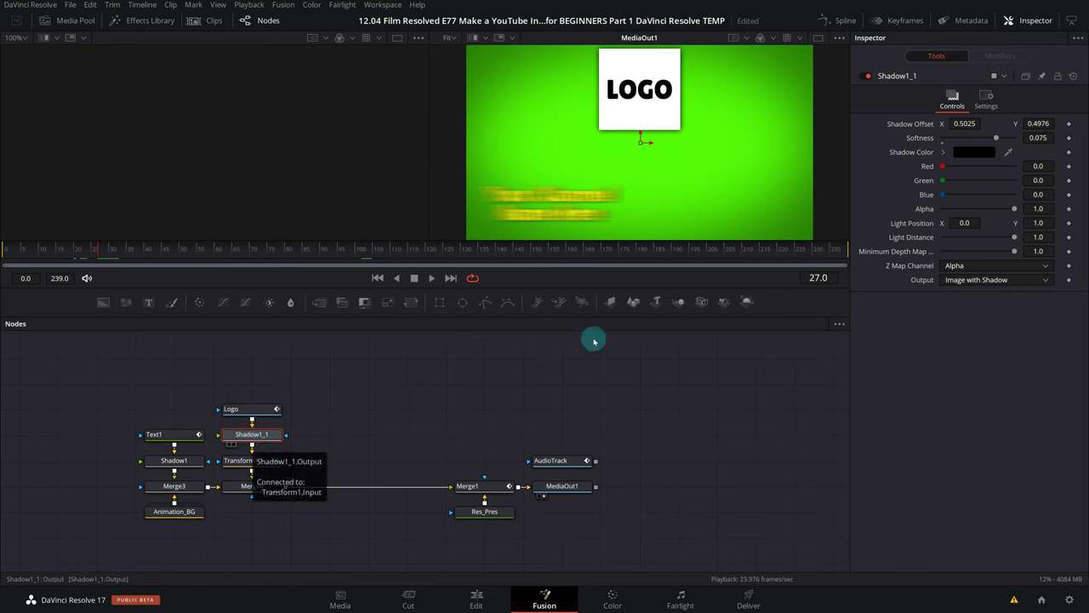
left_click(985, 99)
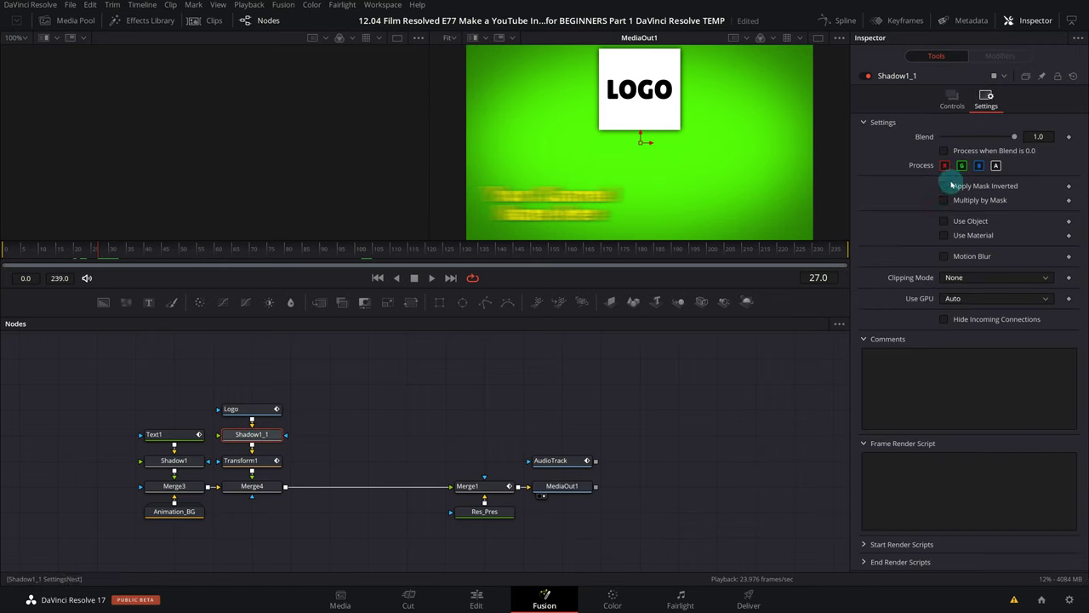
left_click(944, 257)
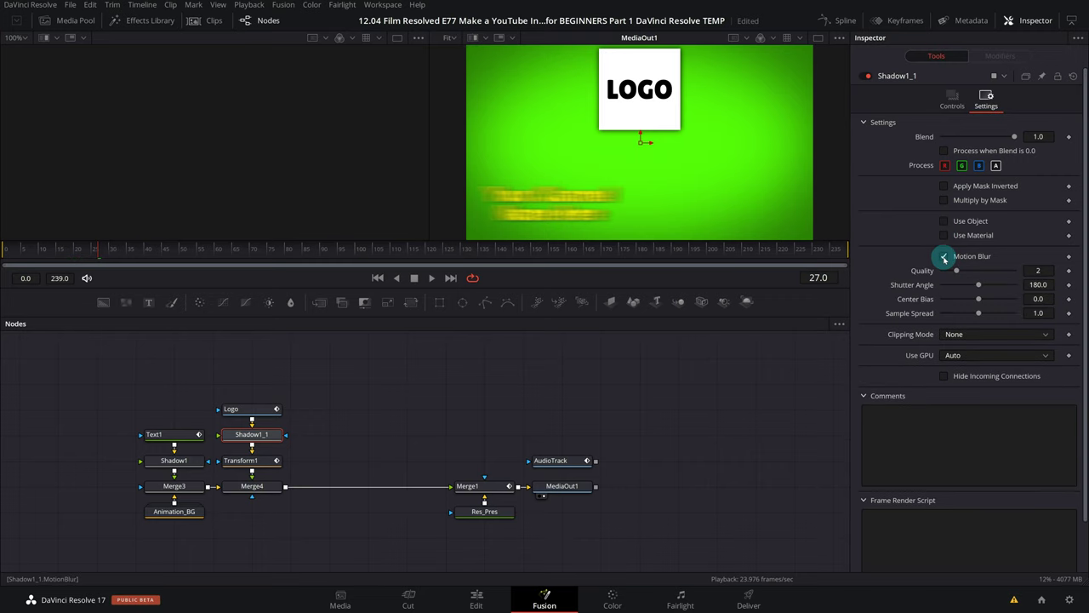
Step: Re-render the current frame, show Shadow1_1 in the left viewer, then disable its Motion Blur
right_click(617, 279)
left_click(693, 285)
right_click(1063, 578)
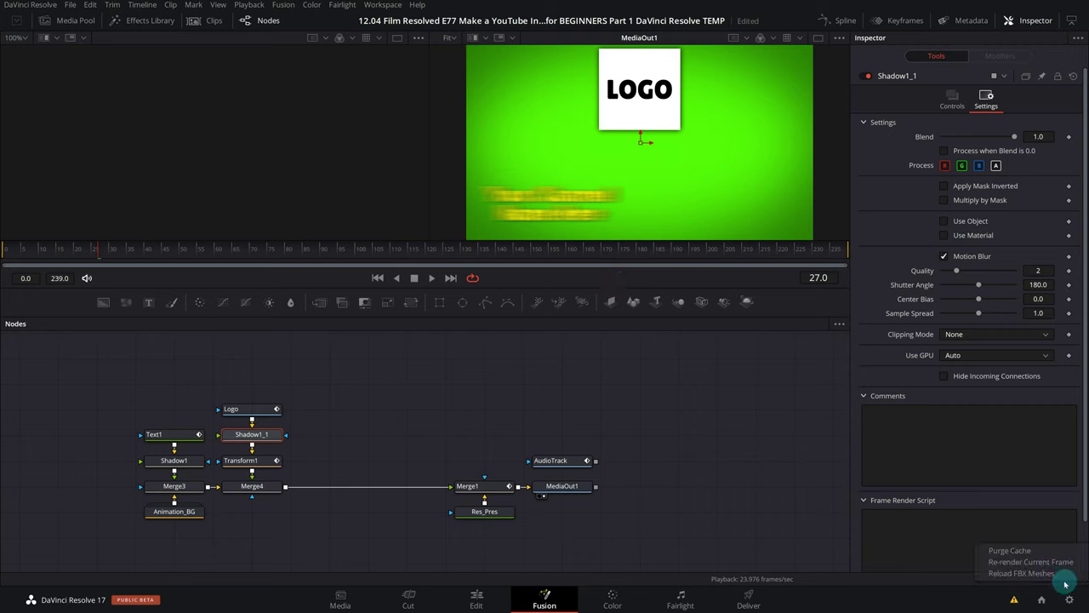
left_click(1043, 566)
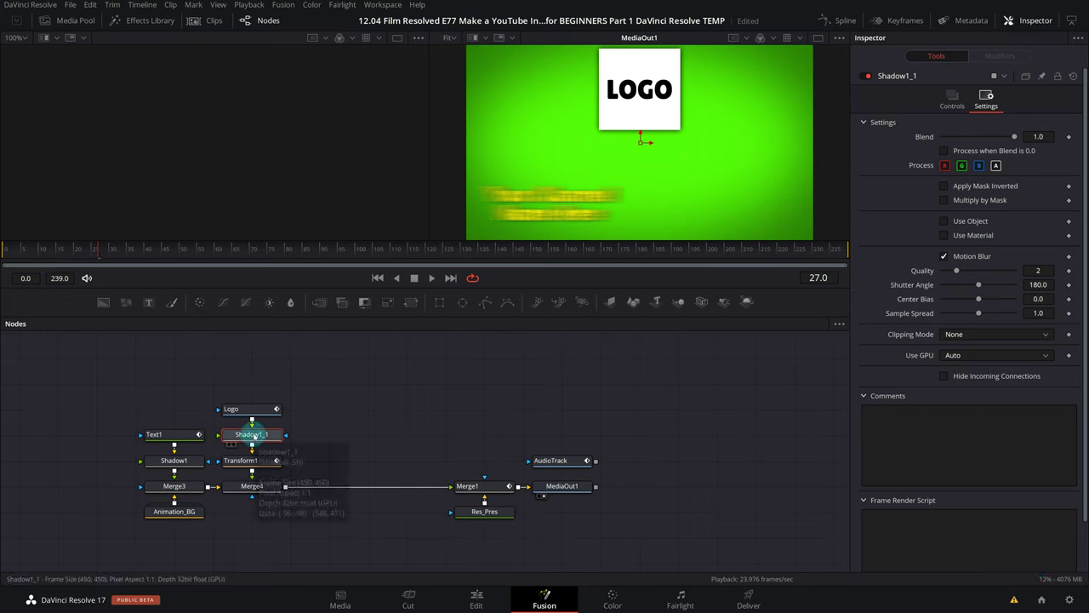
key("1")
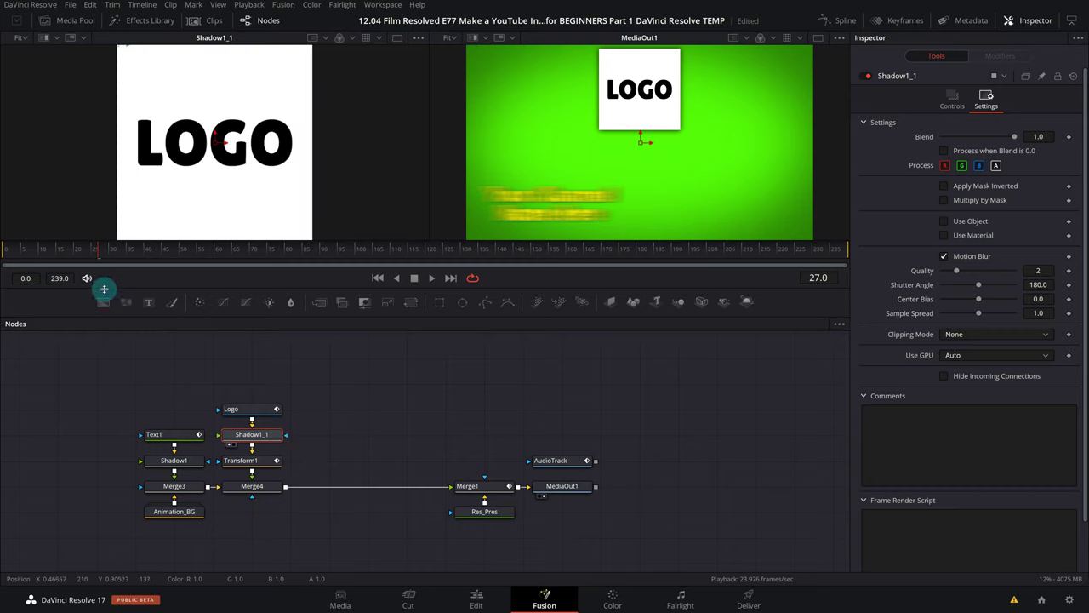
left_click_drag(91, 250, 99, 259)
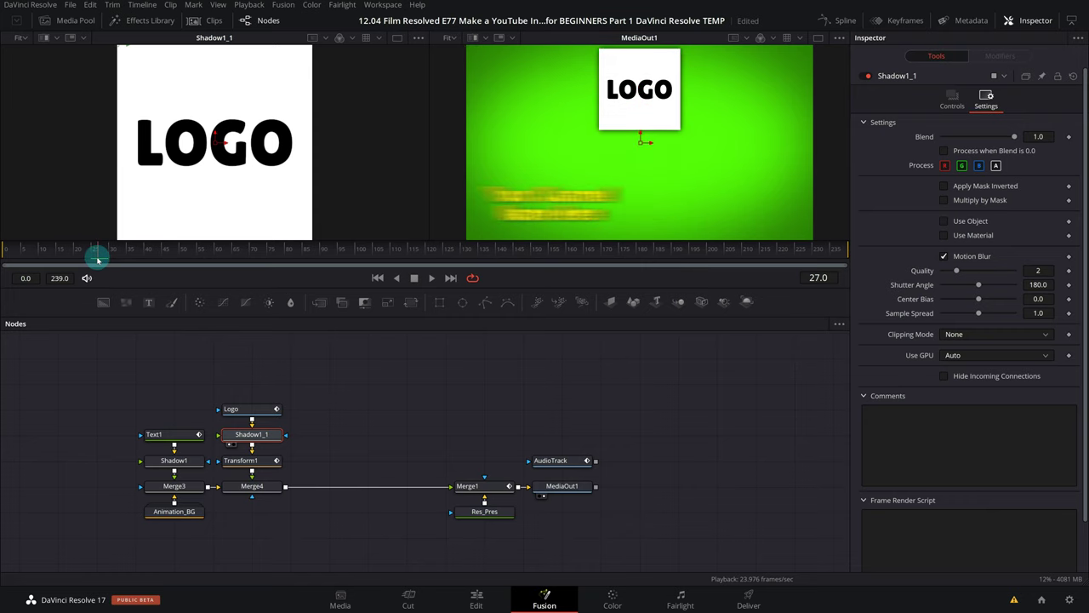
left_click_drag(99, 259, 99, 258)
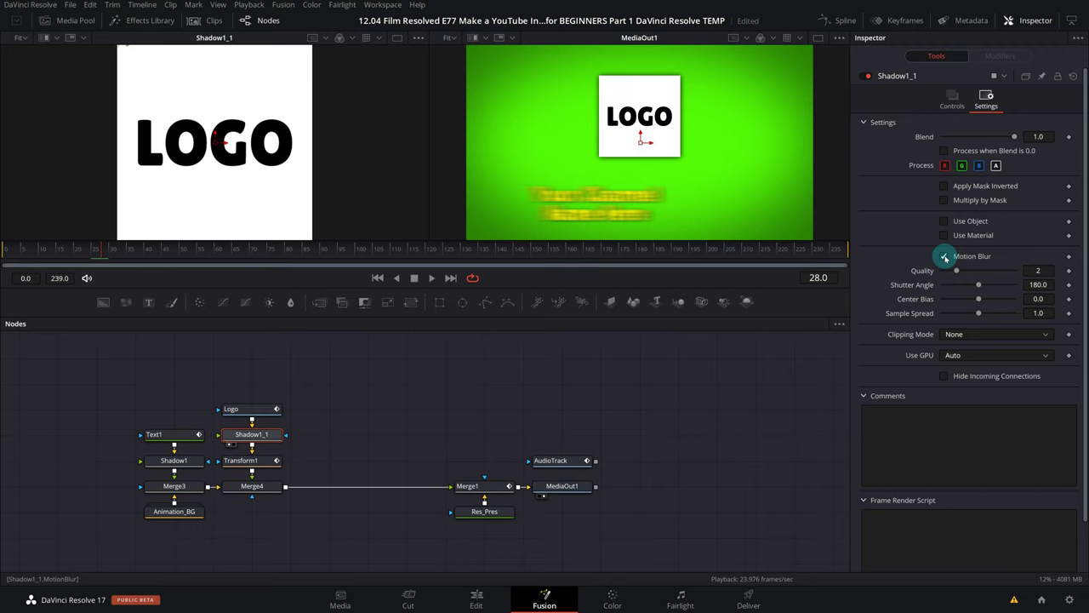
left_click(945, 257)
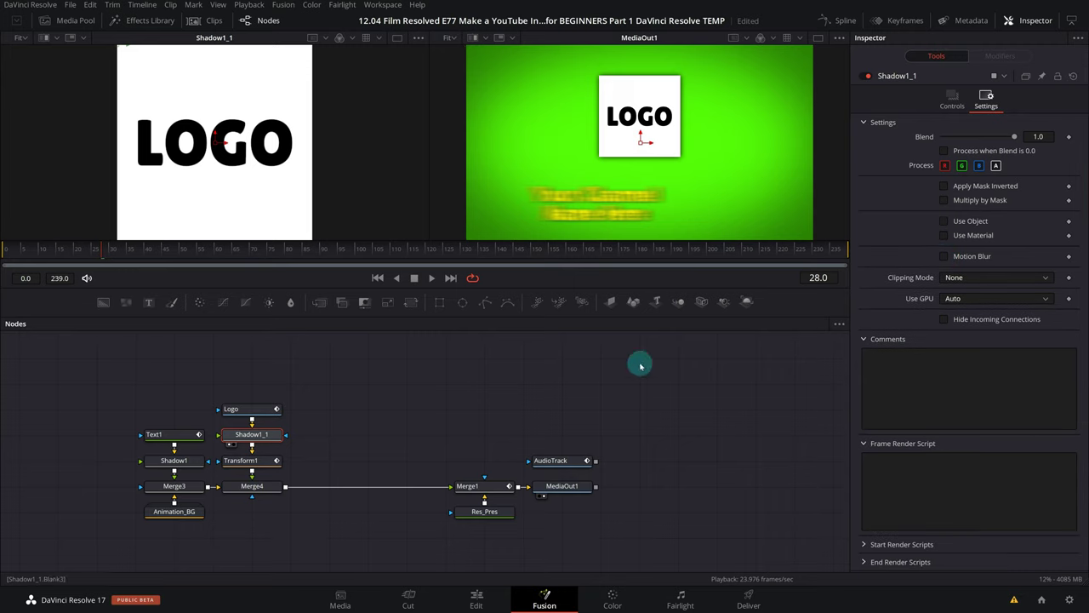
Step: Enable Motion Blur on Transform1 with Quality 10, keeping the 180 shutter angle
left_click(263, 465)
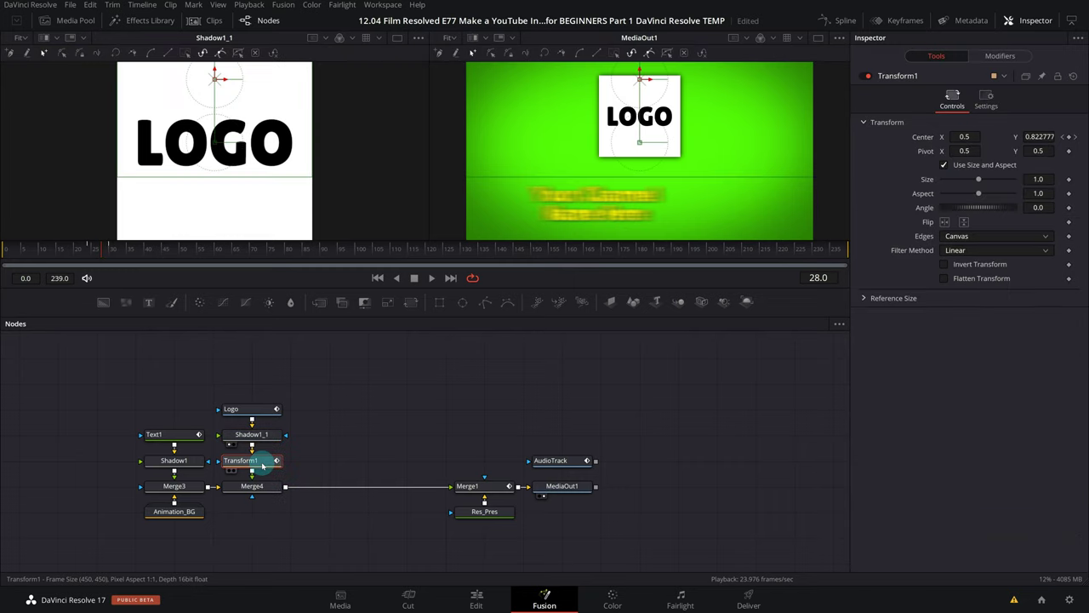
left_click(99, 249)
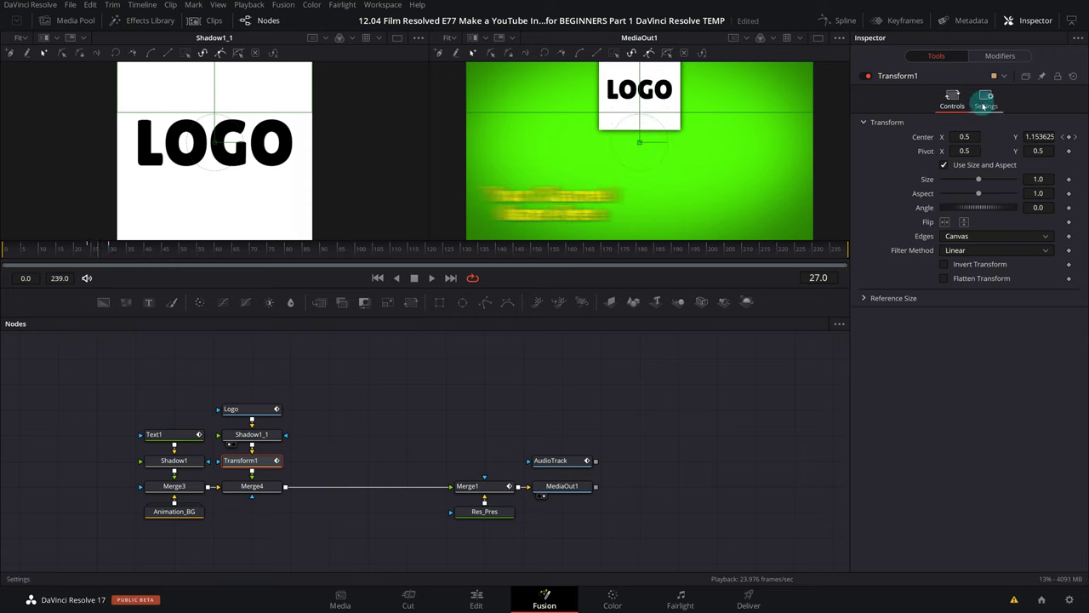
left_click(984, 101)
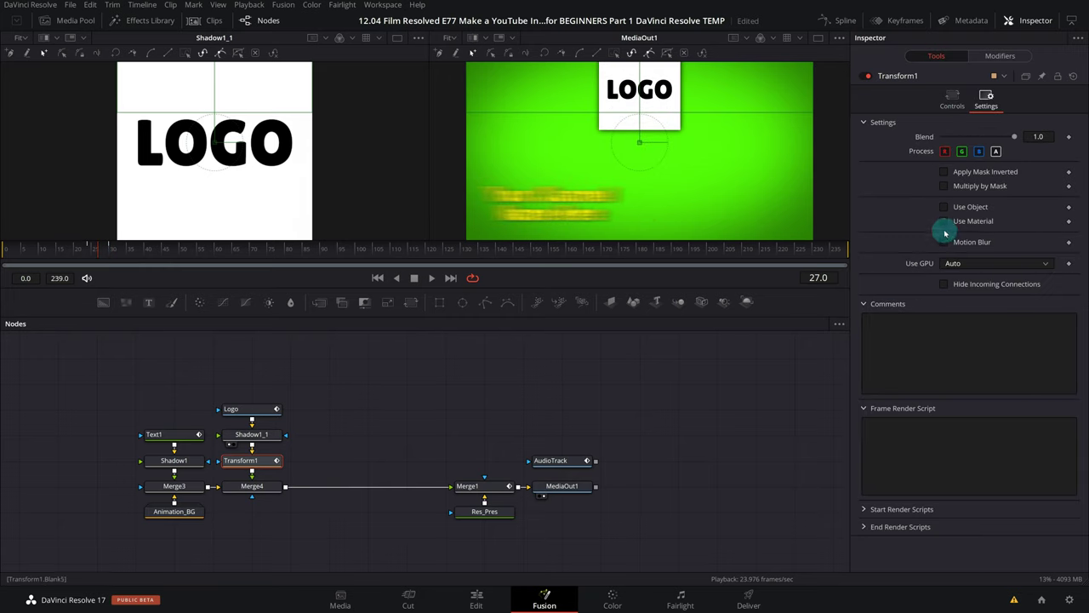
left_click(944, 242)
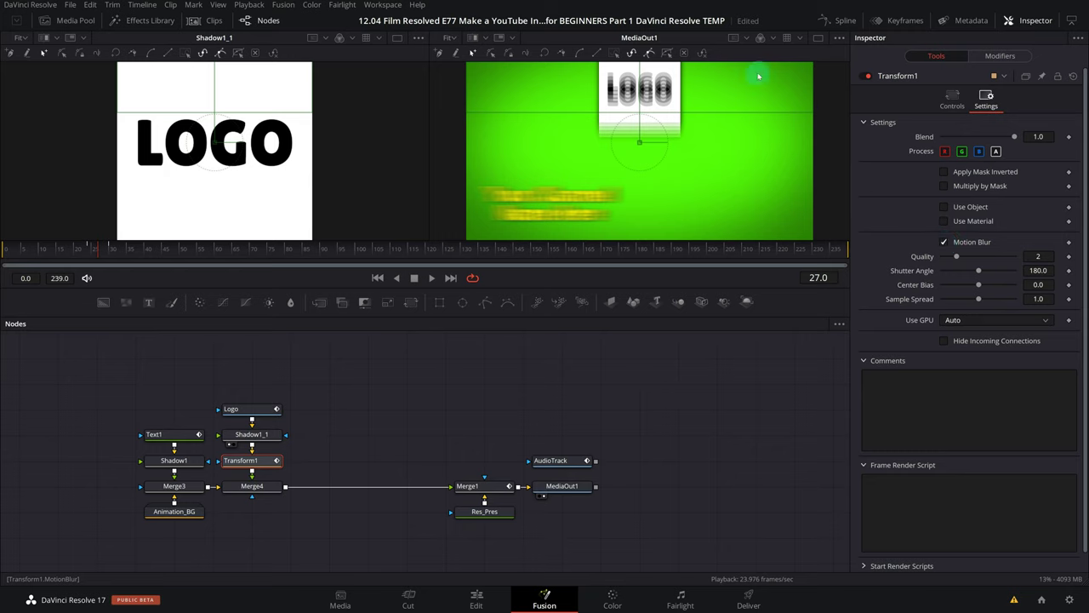
left_click(1039, 256)
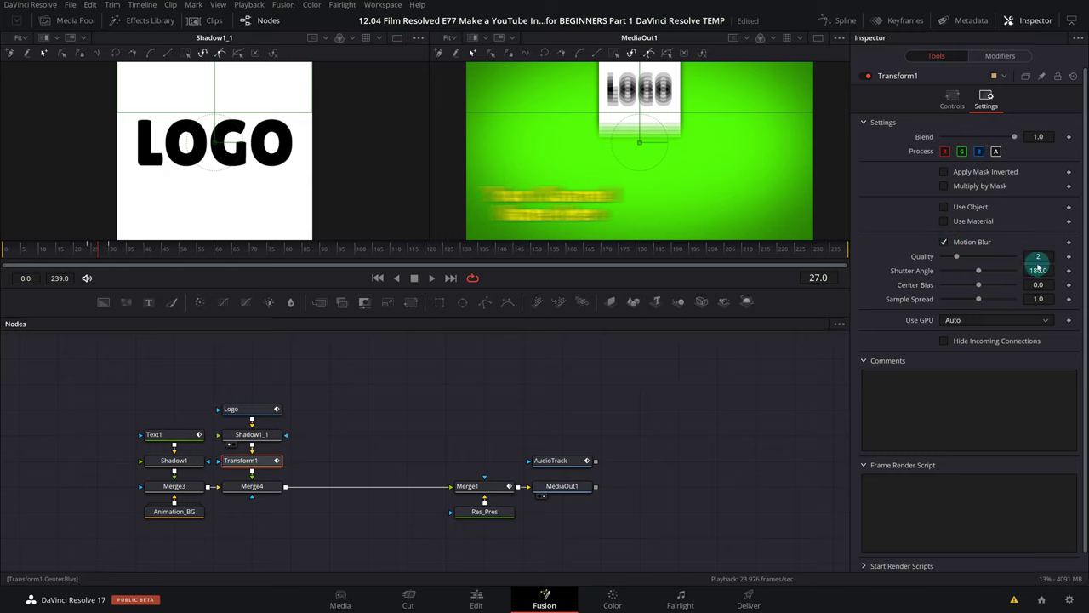
type("10")
key("Tab")
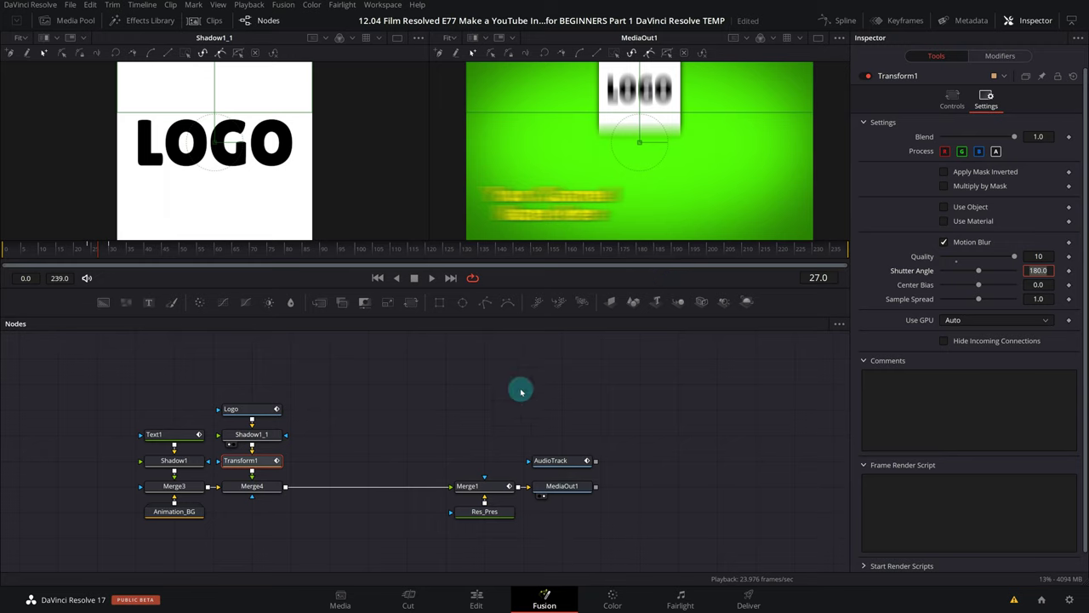
key("Return")
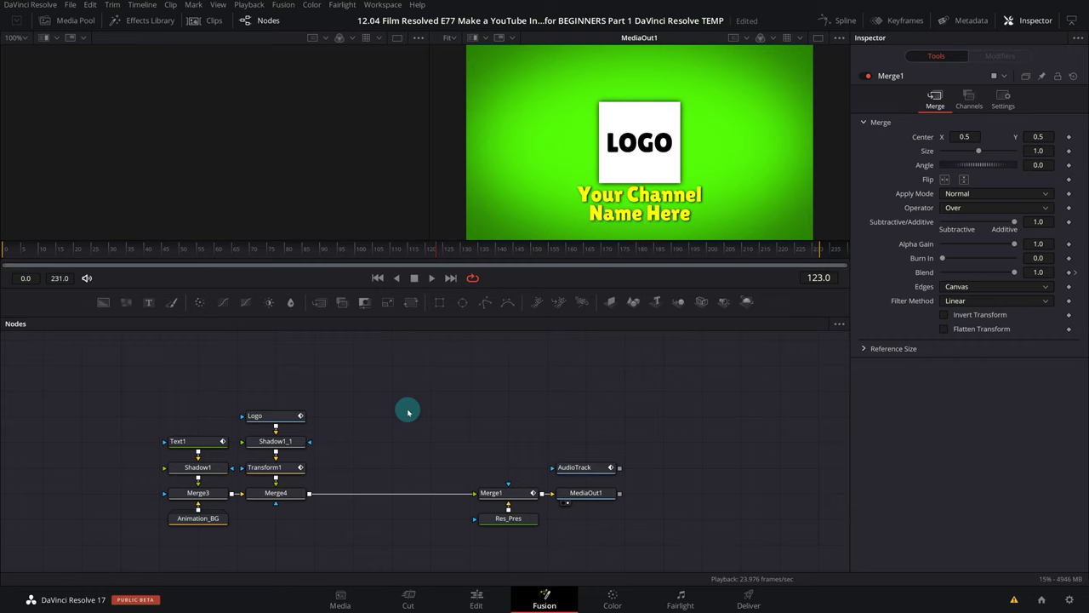
key("space")
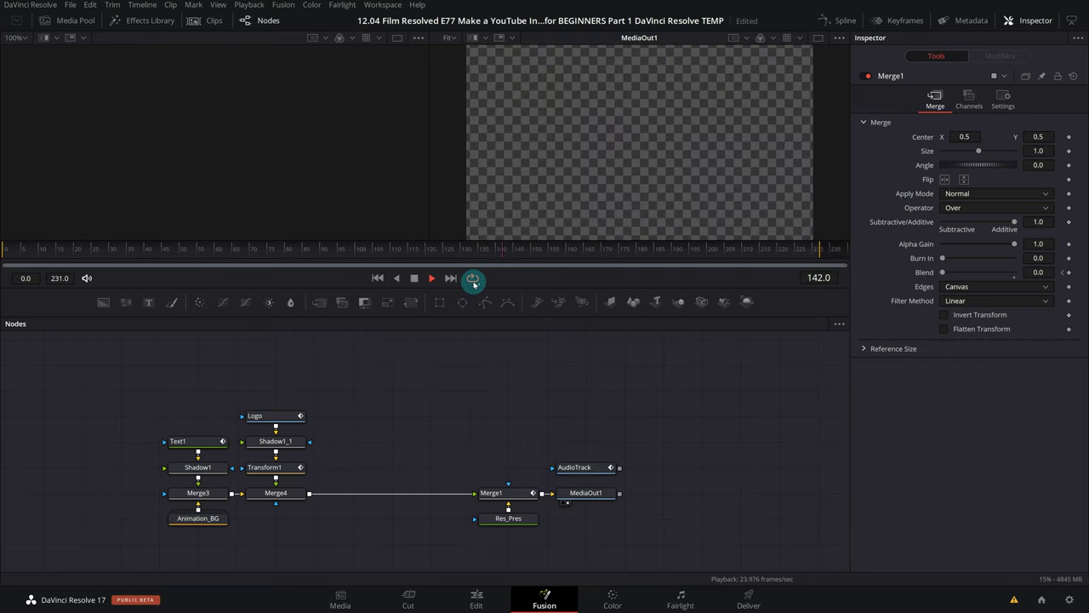
left_click(148, 247)
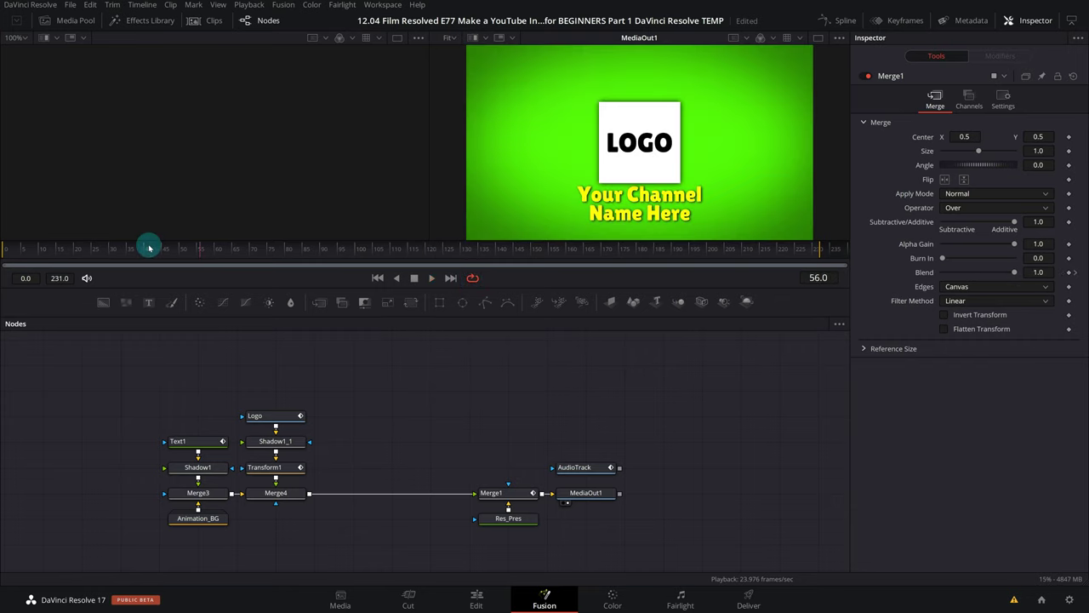
left_click(27, 248)
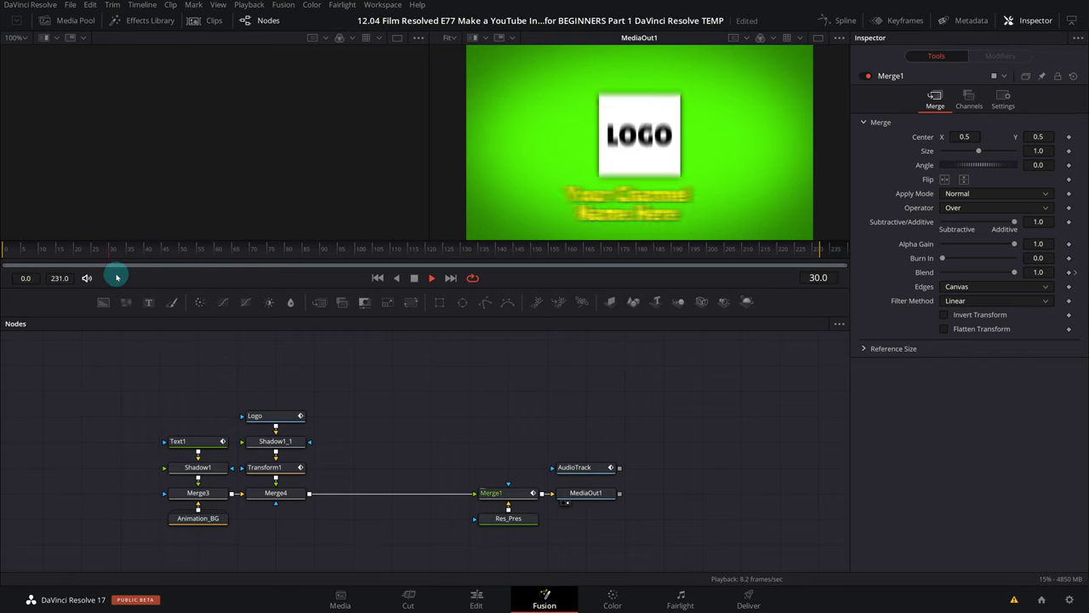
key("space")
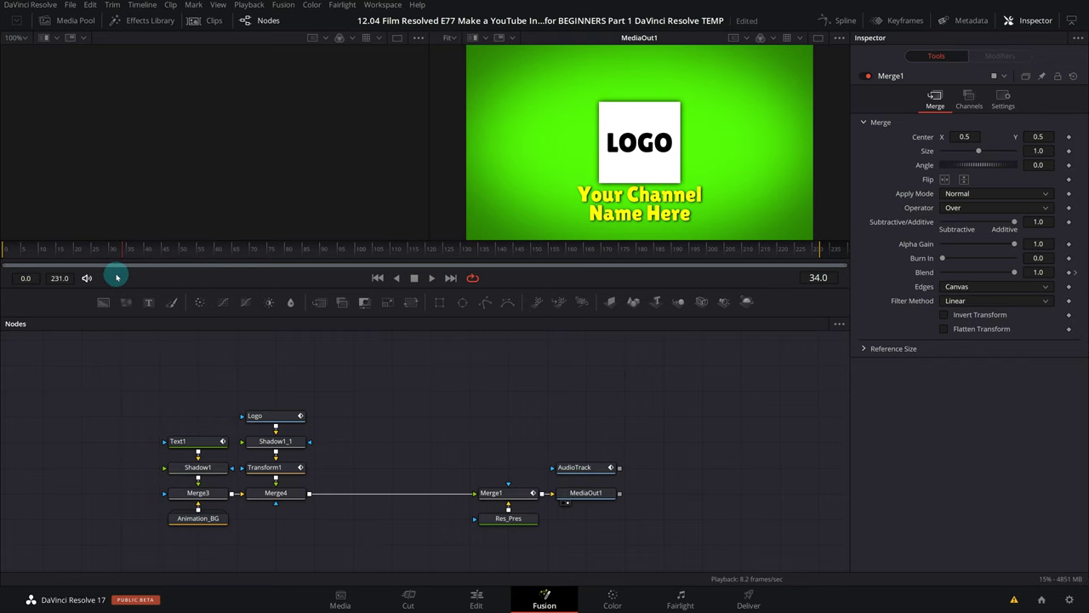
right_click(637, 285)
left_click(644, 295)
right_click(632, 282)
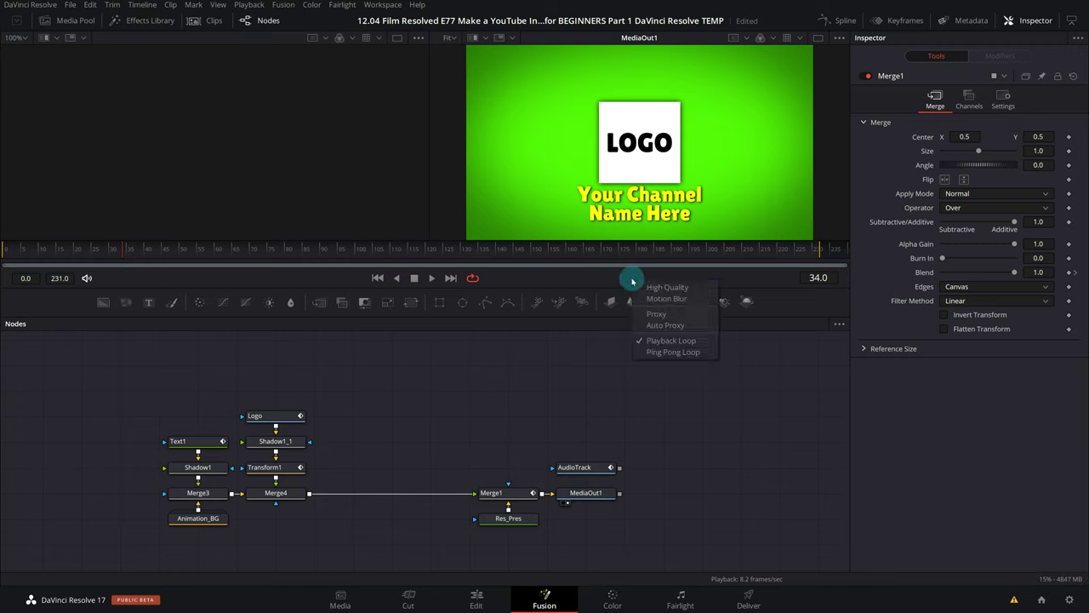
left_click(653, 326)
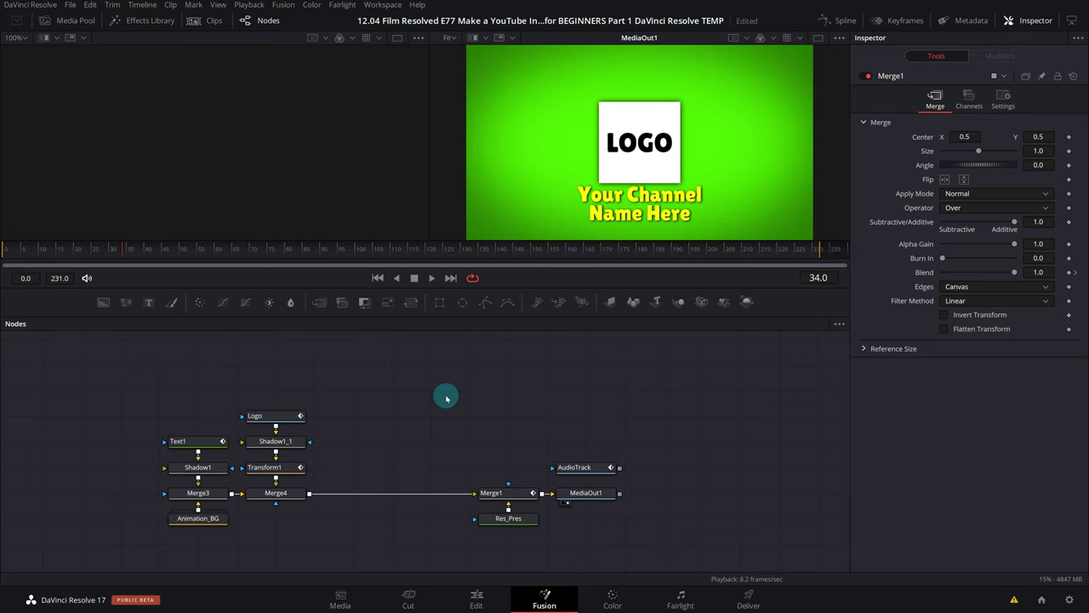
left_click(477, 600)
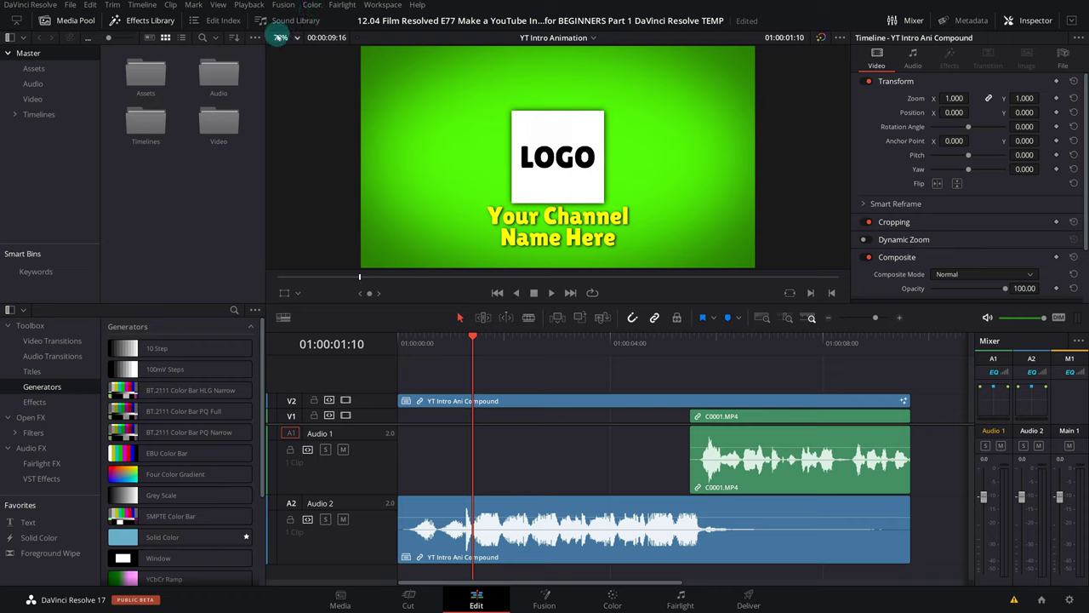
Step: Set Playback > Render Cache to User and review the compound clip's cache options unchanged
left_click(250, 5)
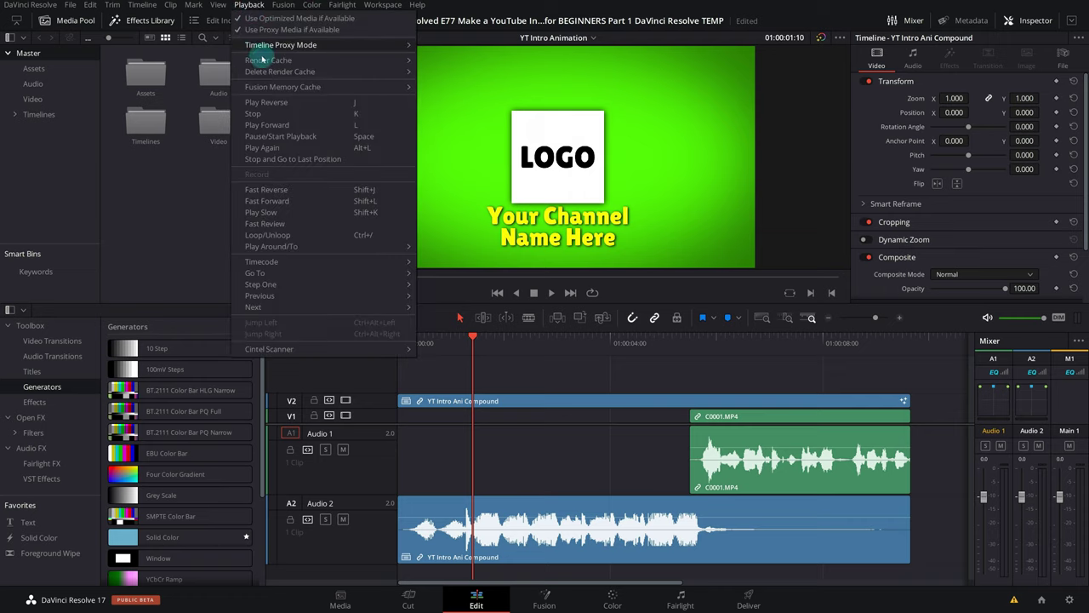
mouse_move(262, 59)
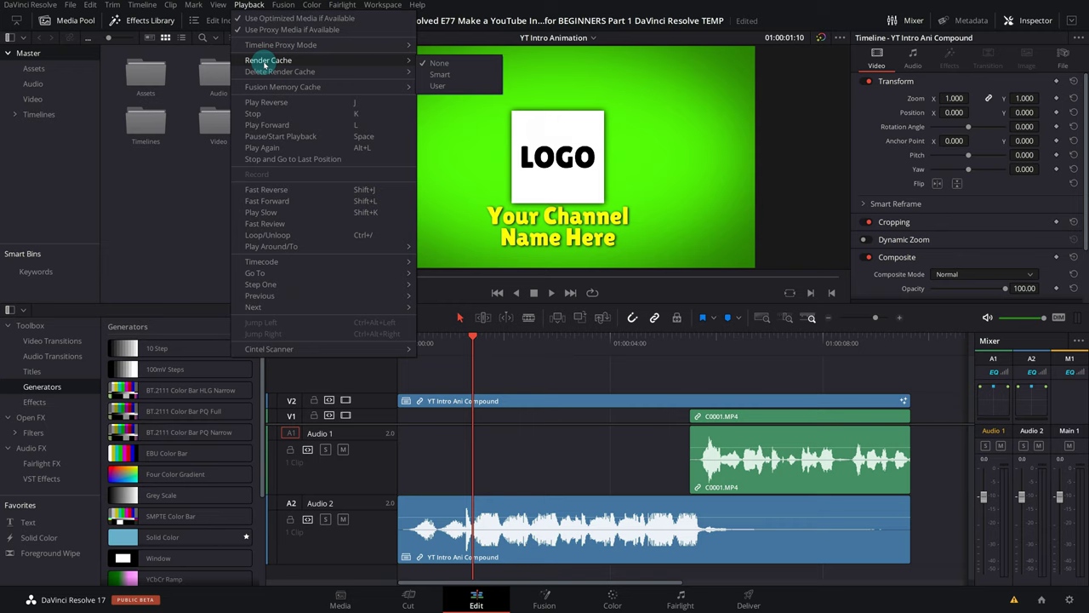
left_click(440, 86)
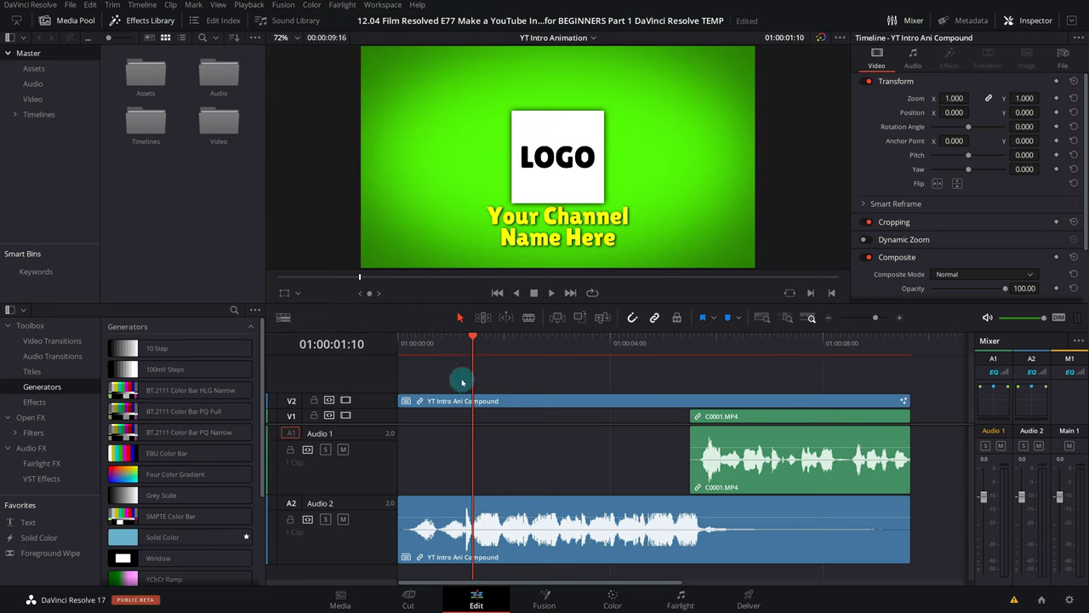
right_click(584, 400)
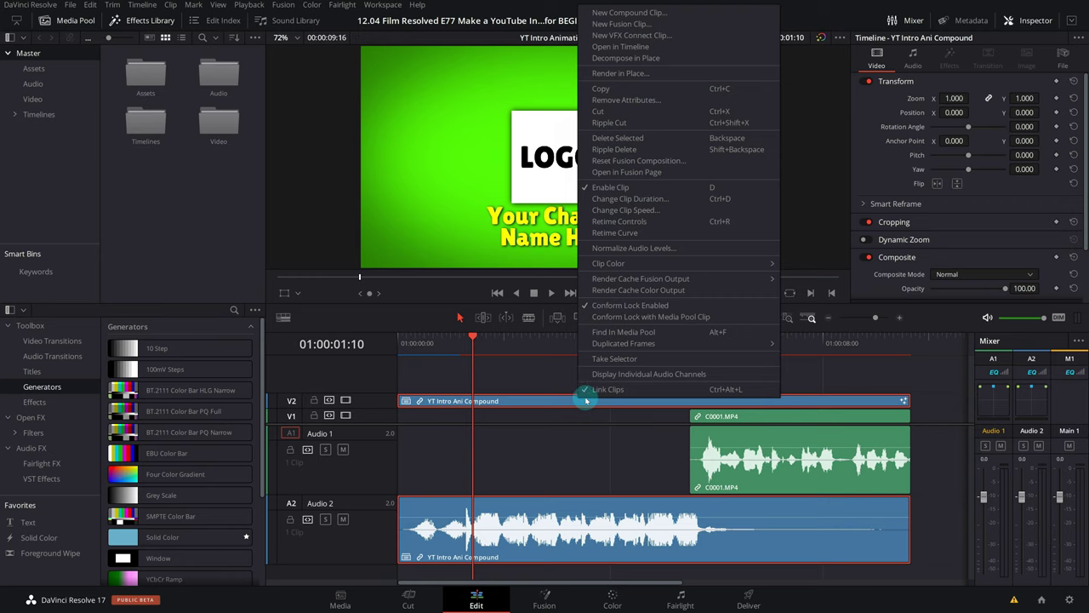
mouse_move(602, 278)
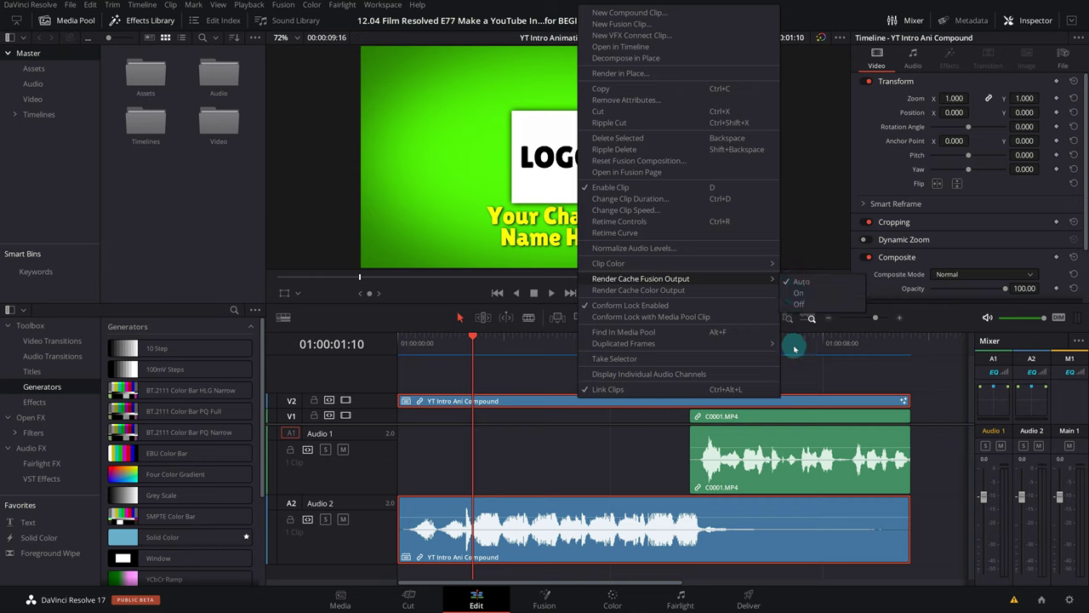
left_click(801, 375)
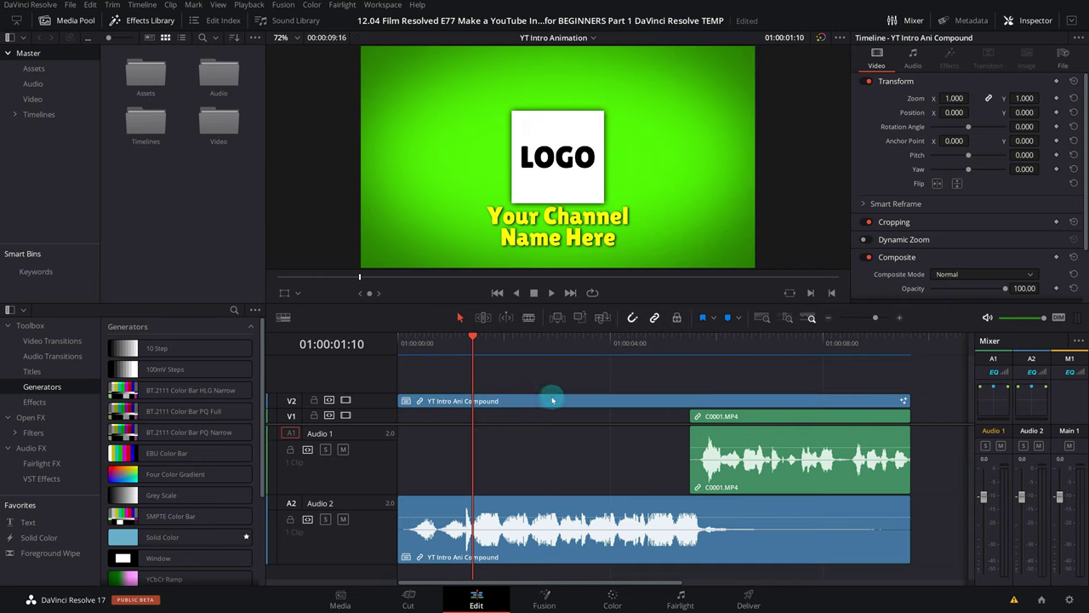
left_click_drag(448, 342, 370, 345)
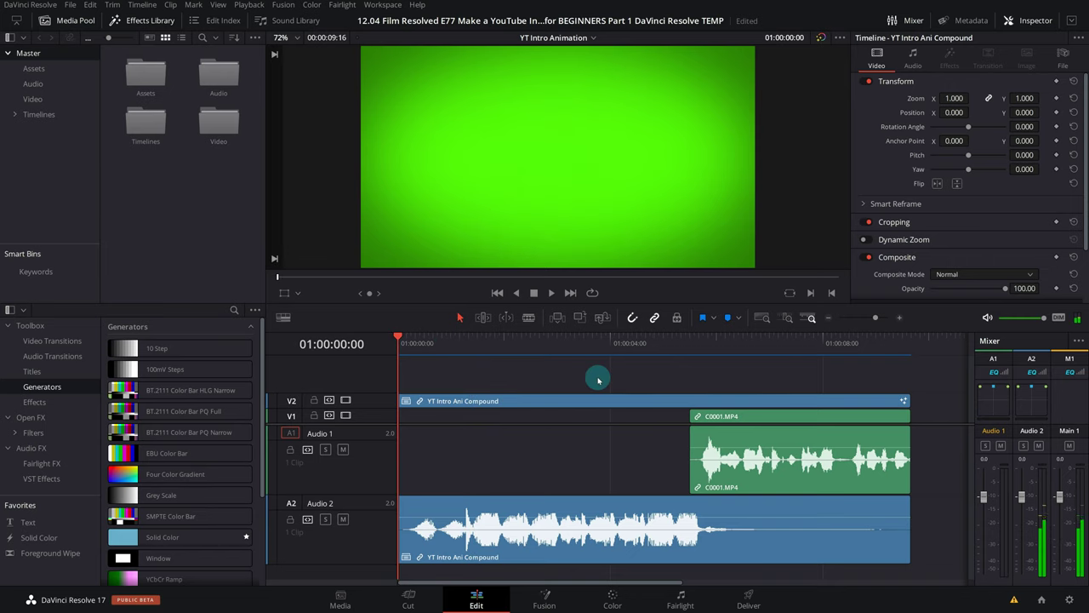
left_click(612, 400)
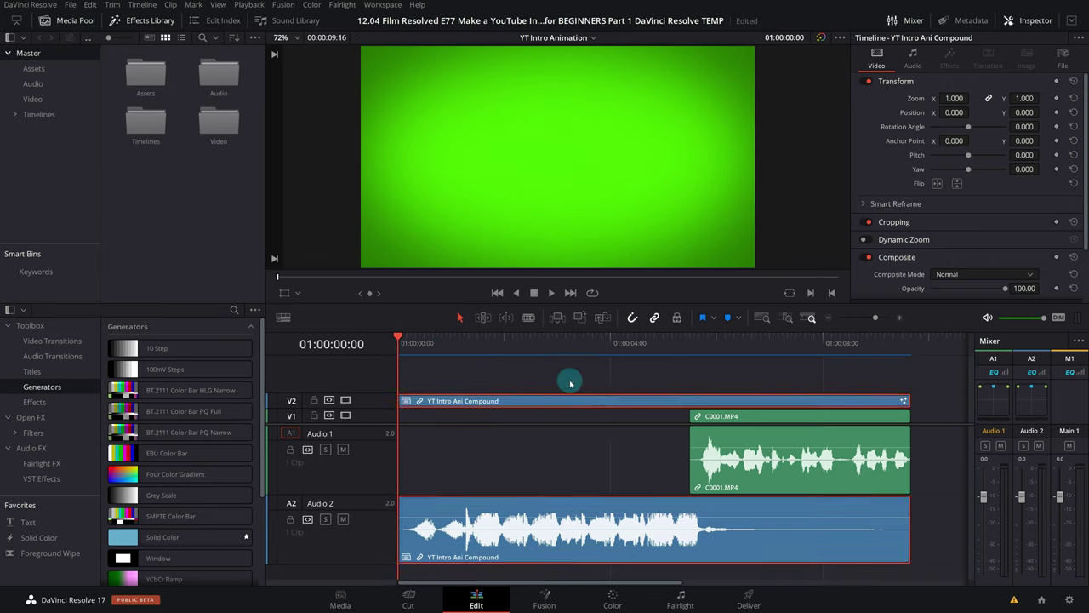
key("space")
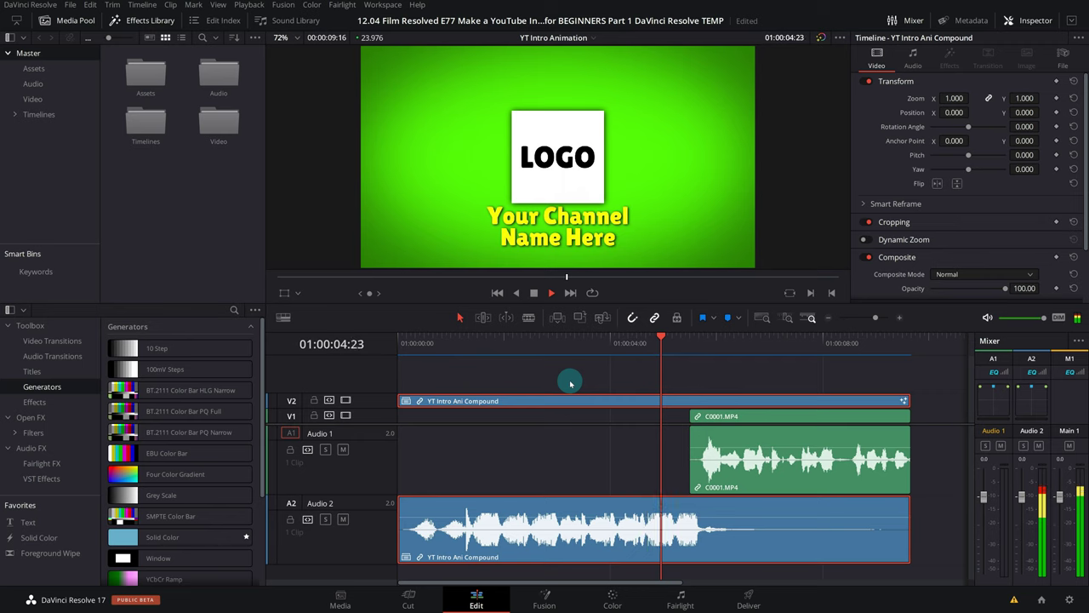
key("space")
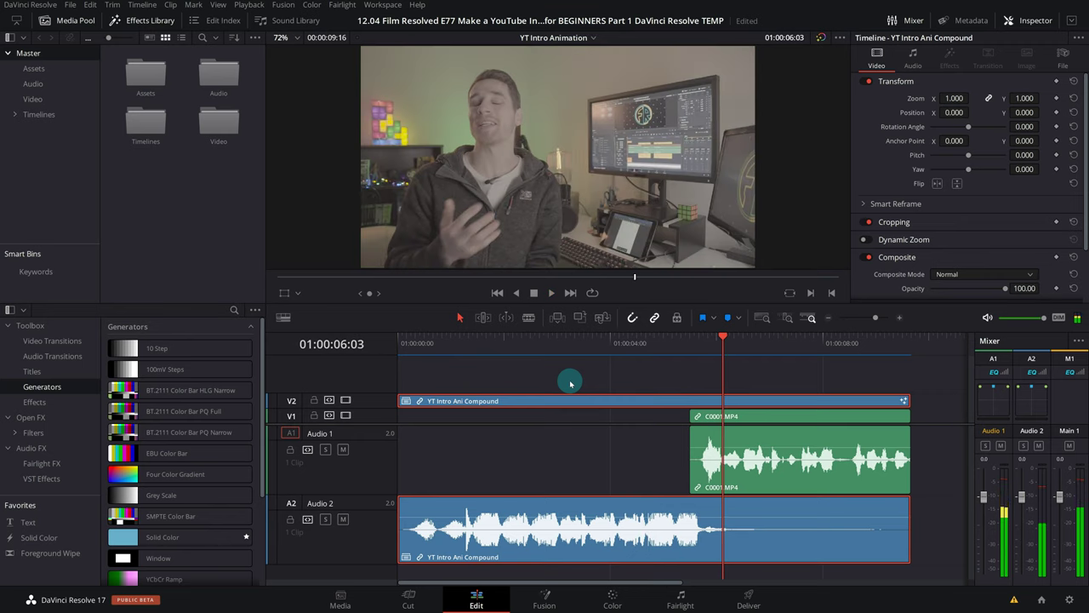
left_click(678, 341)
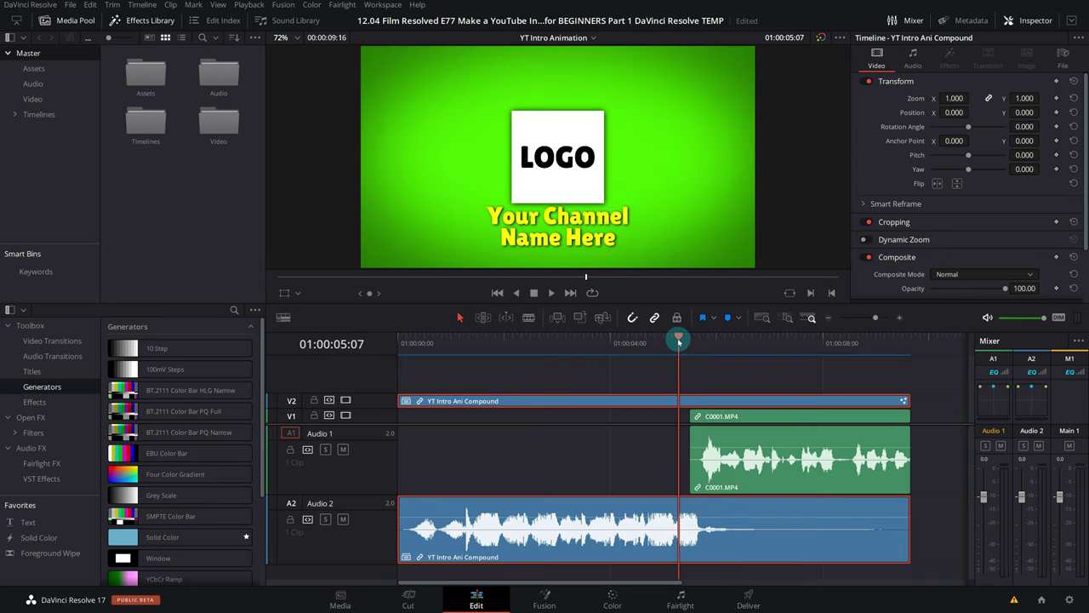
key("space")
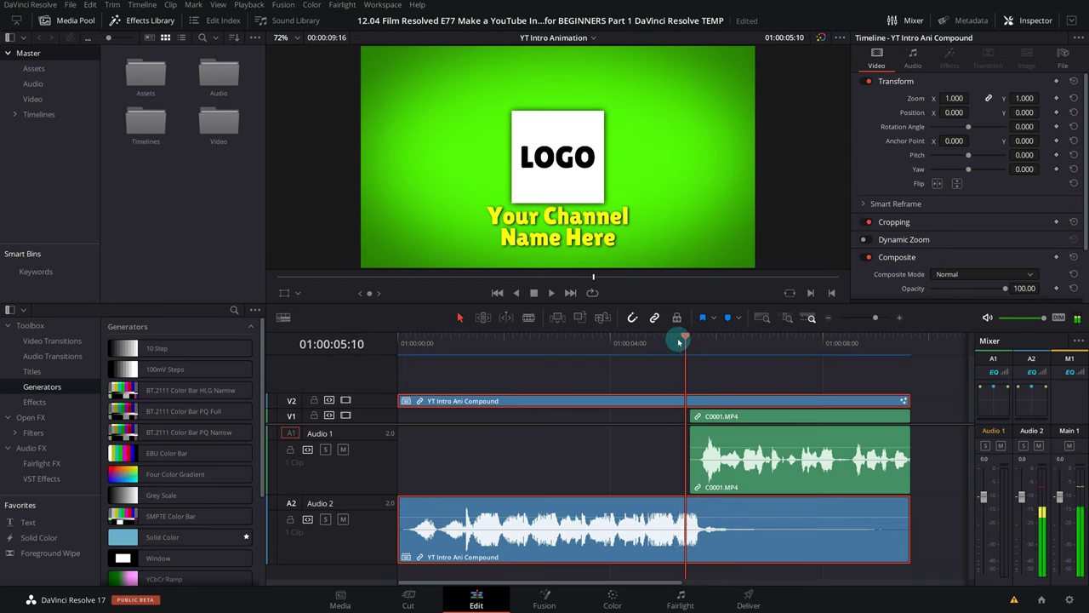
key("space")
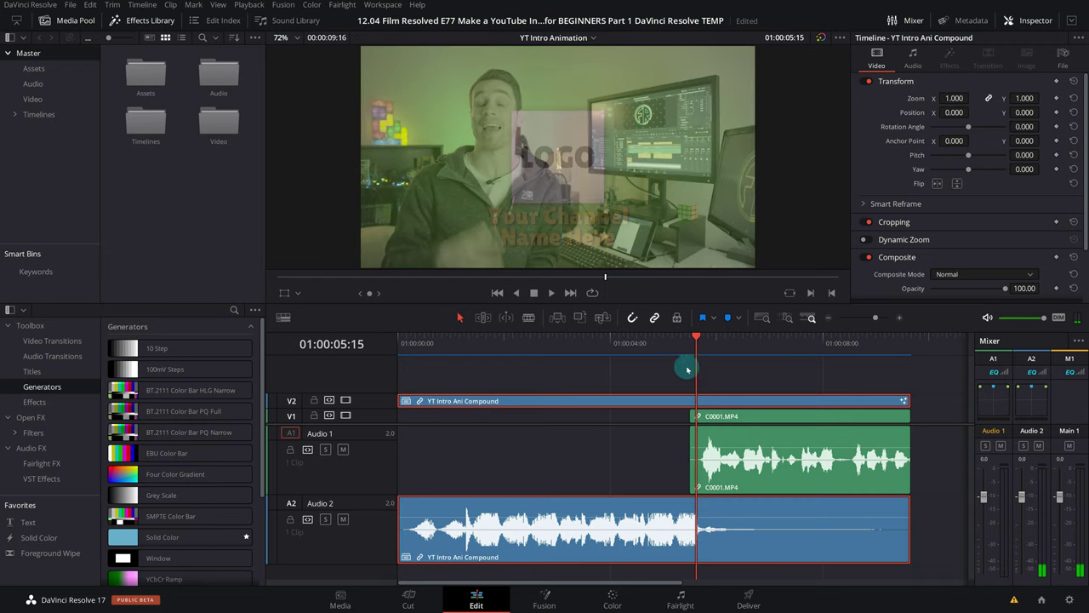
left_click(551, 605)
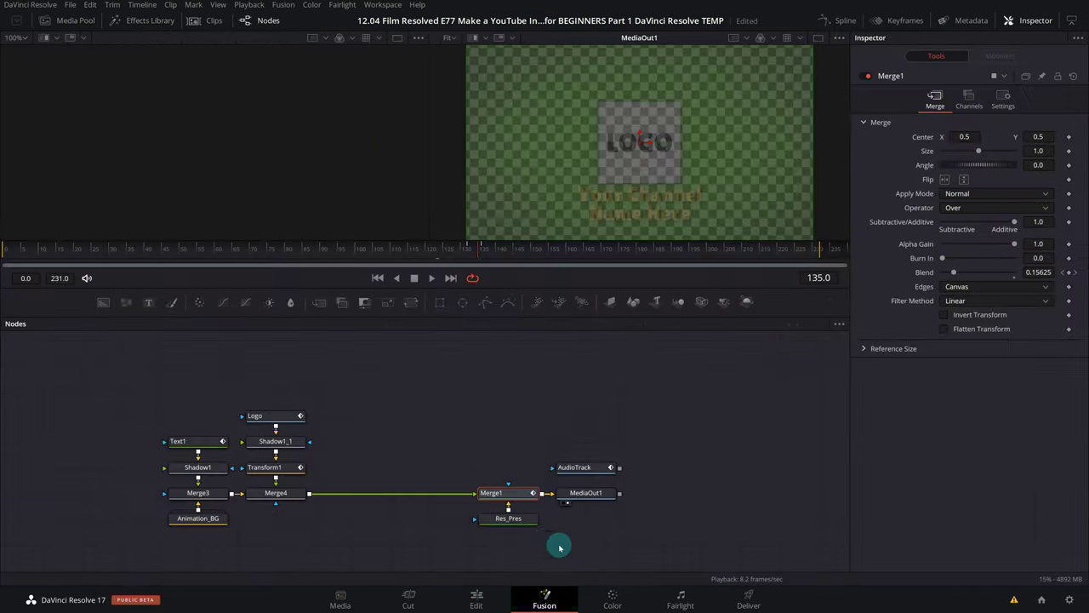
left_click(518, 522)
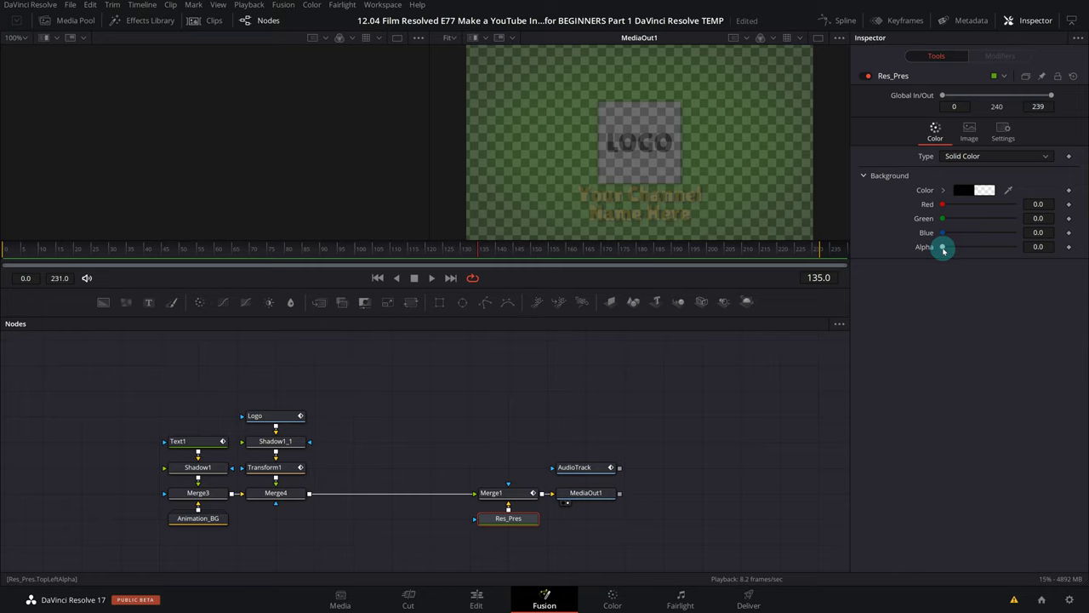
left_click_drag(943, 248, 1040, 248)
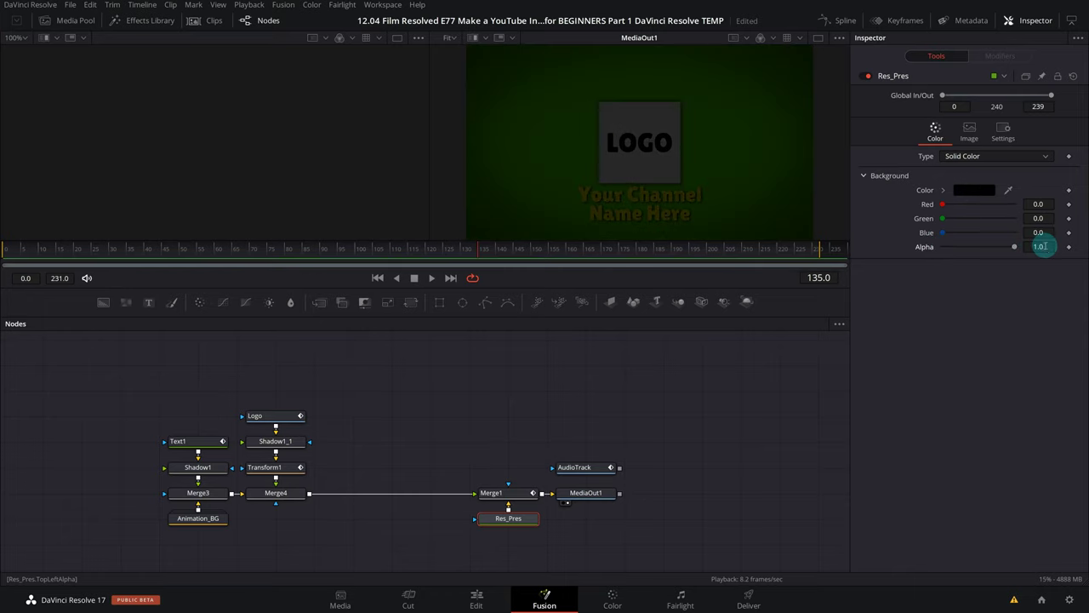
left_click(476, 600)
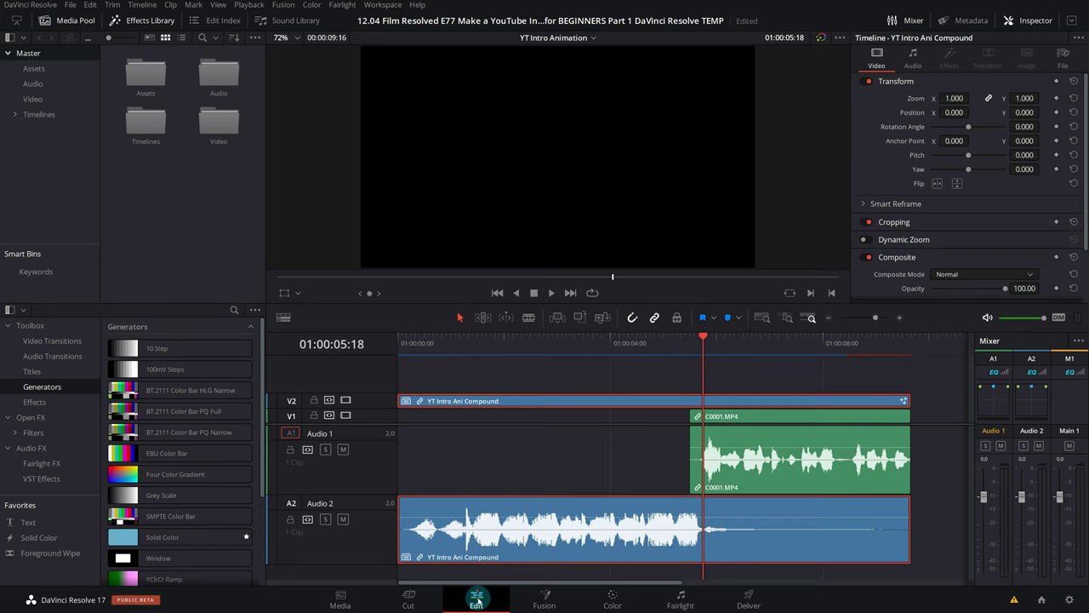
left_click(543, 600)
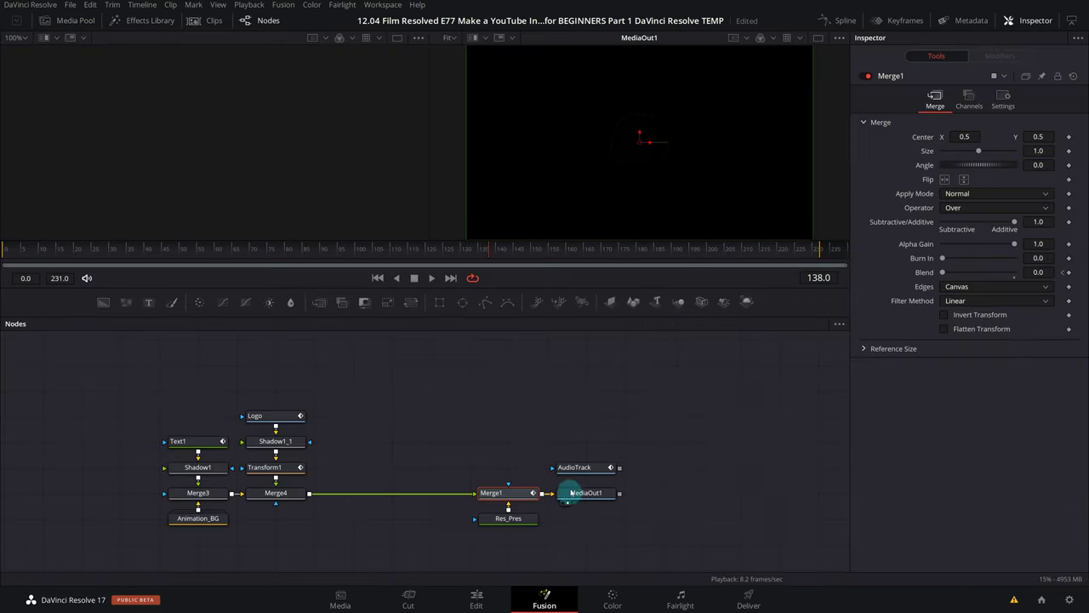
left_click(508, 518)
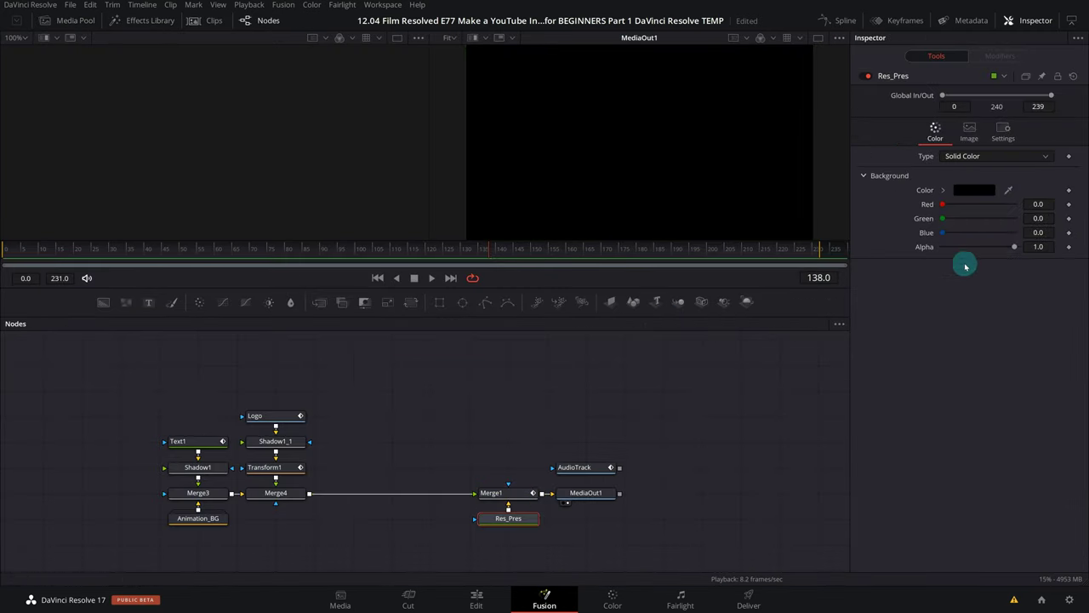
left_click(478, 598)
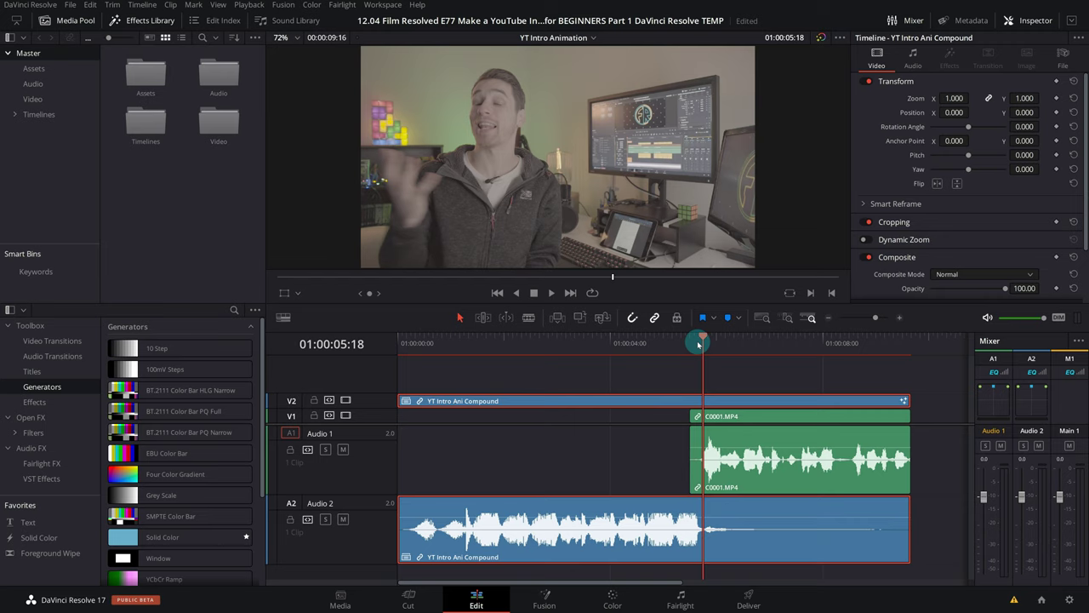
key("Left")
key("Left")
key("Left")
key("Left")
key("Left")
key("Left")
key("Left")
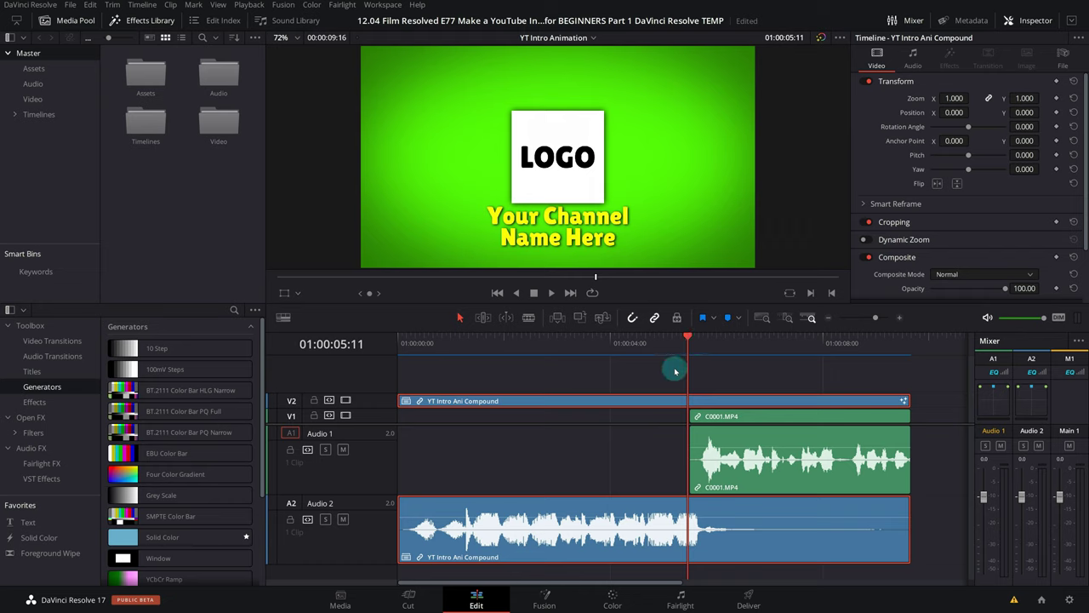
Step: Delete the C0001.MP4 clip and scrub the compound clip's ending to check it
left_click(739, 419)
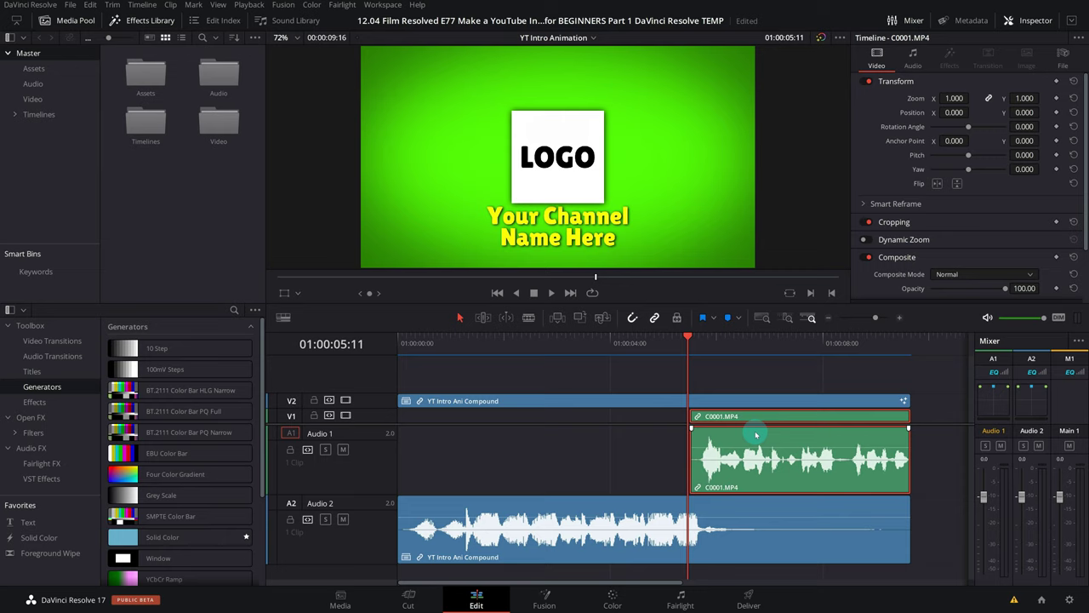
key("Delete")
left_click(584, 405)
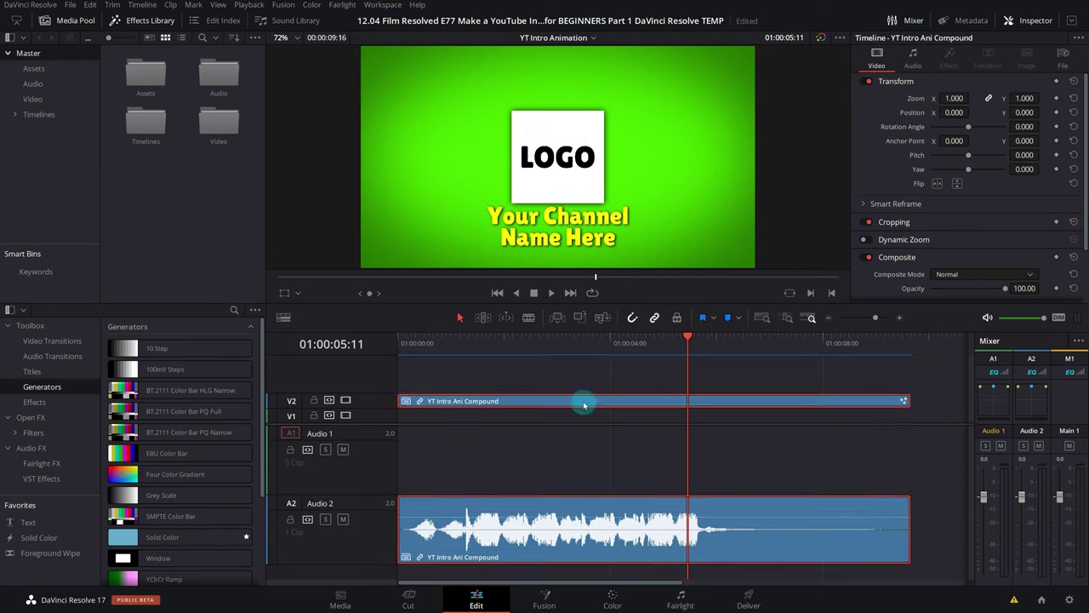
left_click_drag(673, 342, 688, 347)
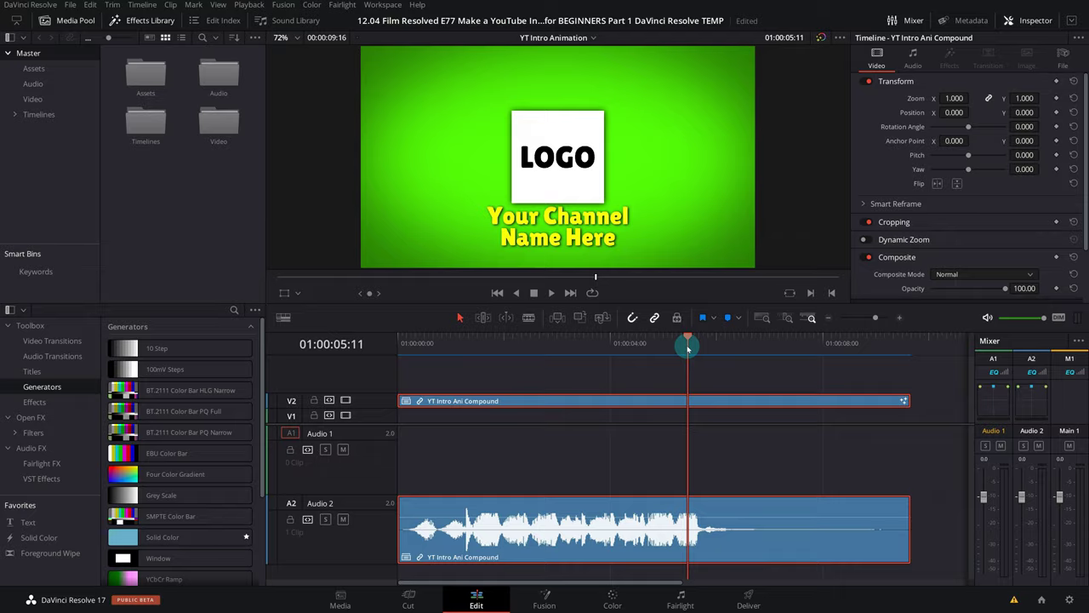
left_click_drag(687, 347, 686, 347)
left_click(725, 464)
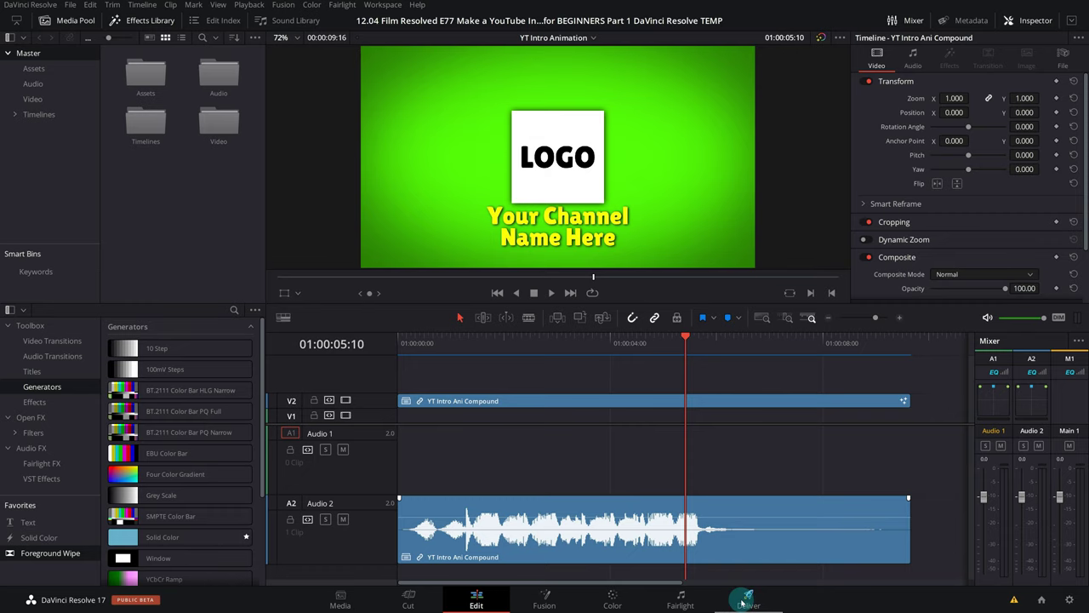
Step: Switch to the Deliver page and bring up the output format list
left_click(747, 599)
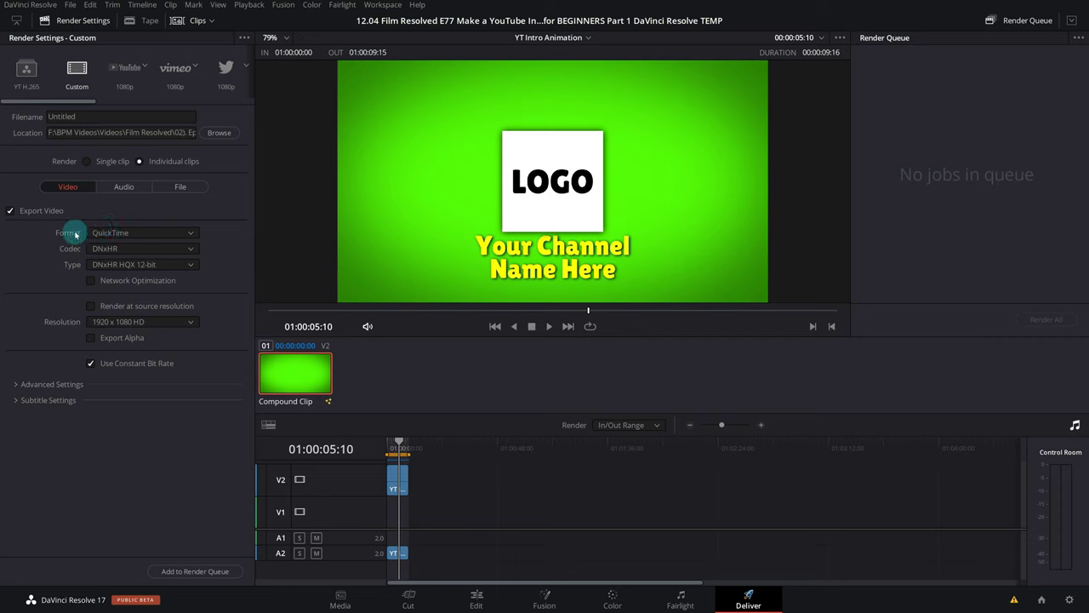
left_click(131, 235)
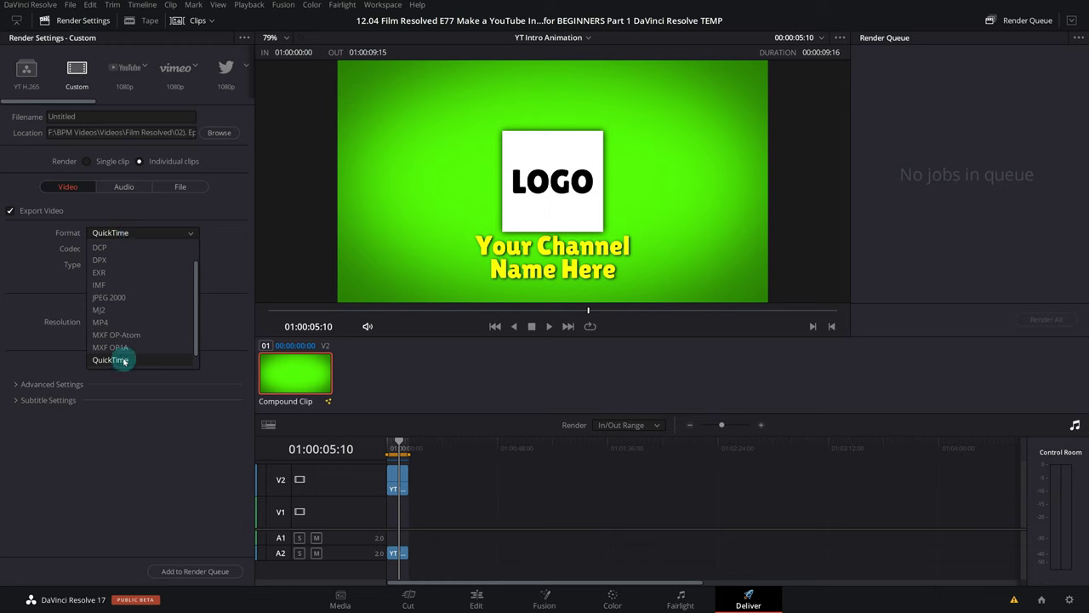
Step: Set the format to QuickTime, codec DNxHR, and type DNxHR HQX 12-bit
scroll(115, 308, "down", 1)
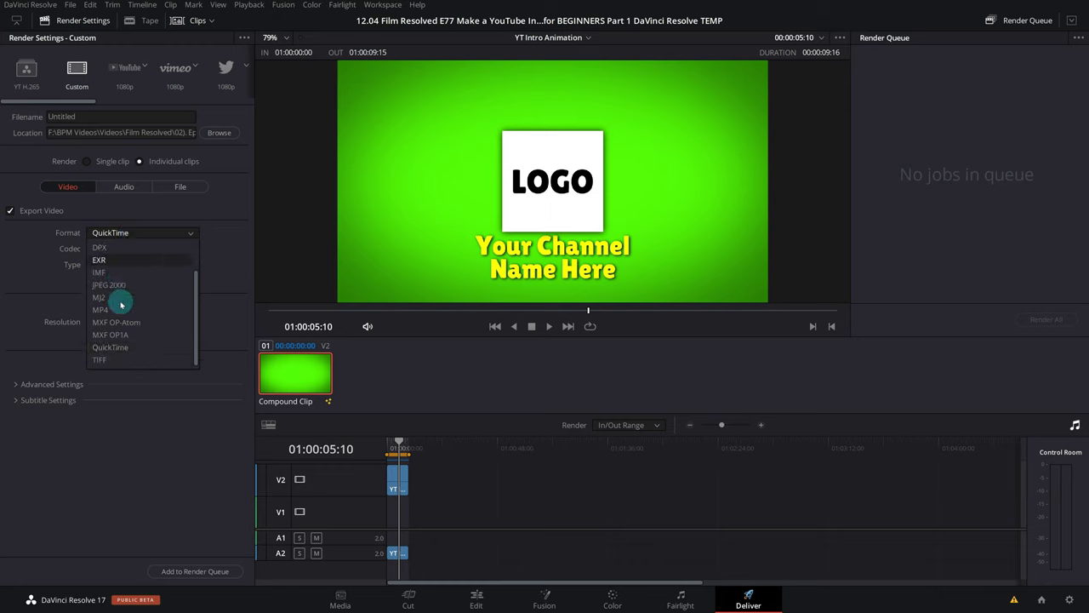
left_click(124, 350)
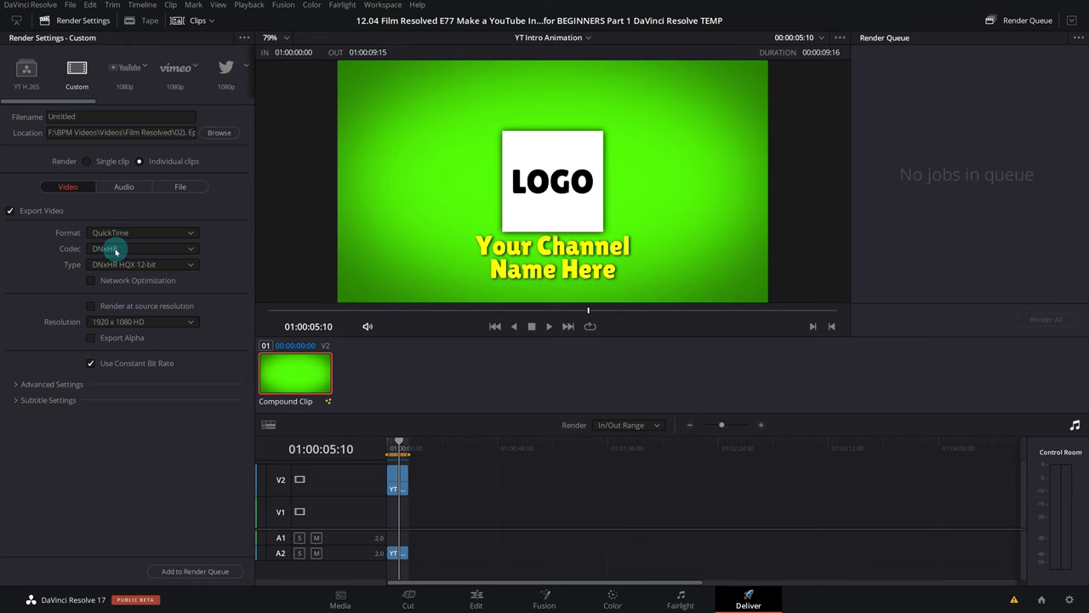
left_click(116, 249)
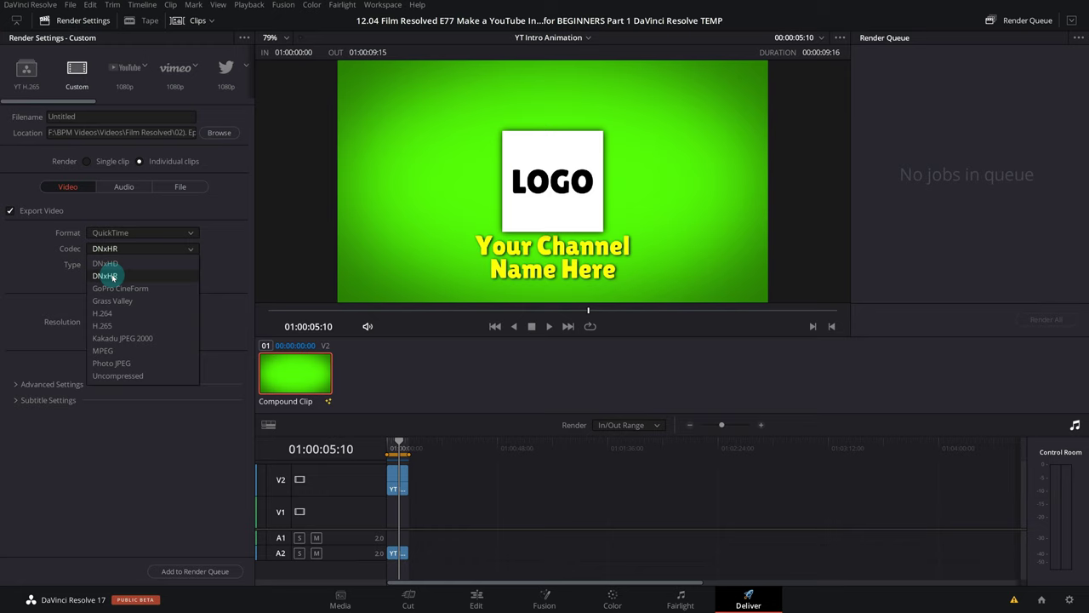
left_click(105, 275)
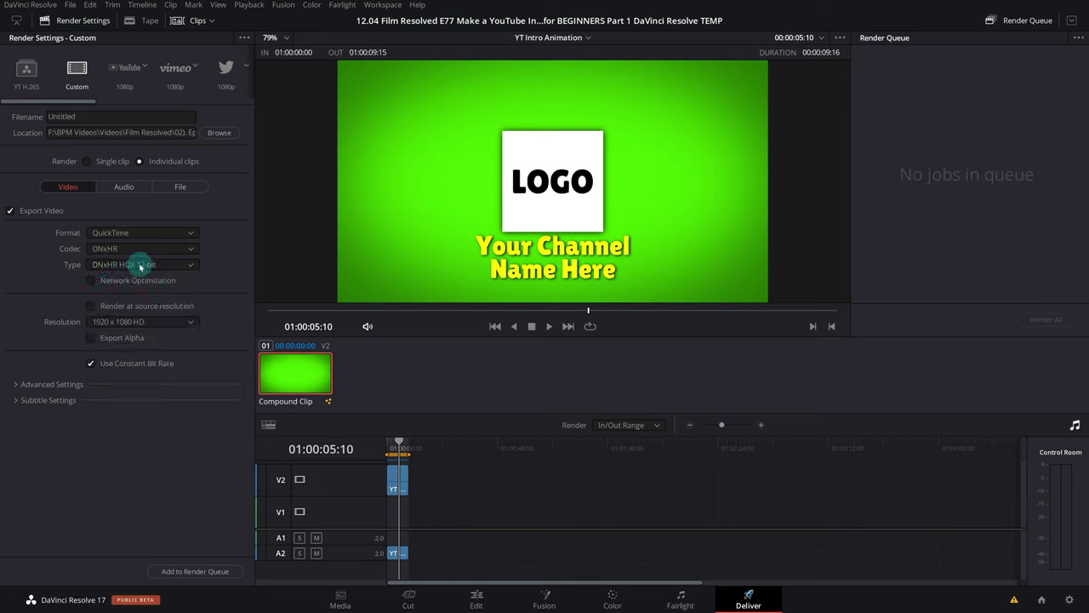
left_click(139, 266)
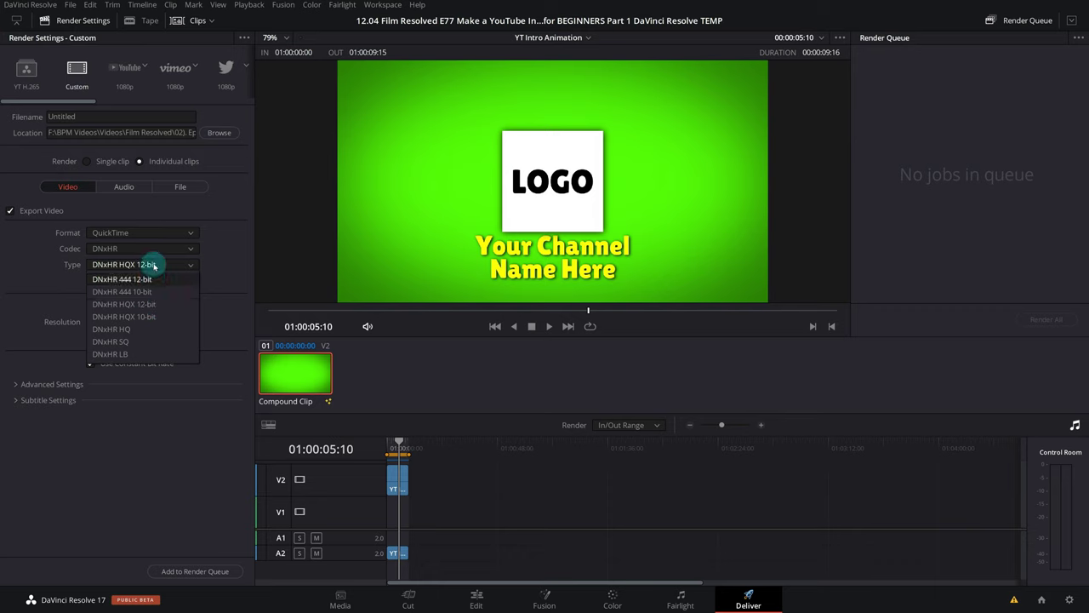
left_click(136, 279)
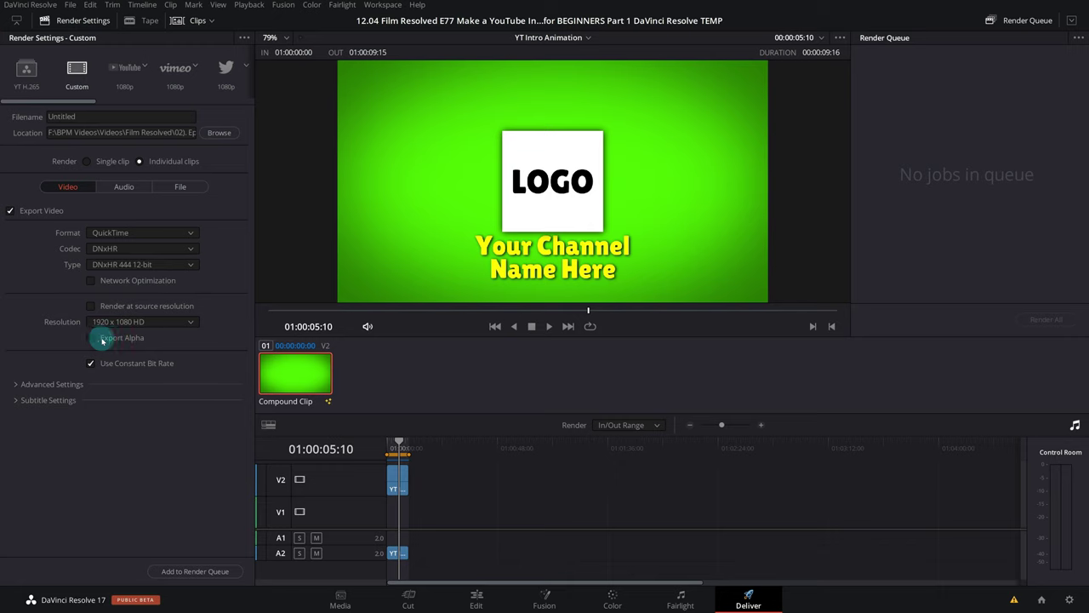
left_click(129, 264)
left_click(123, 317)
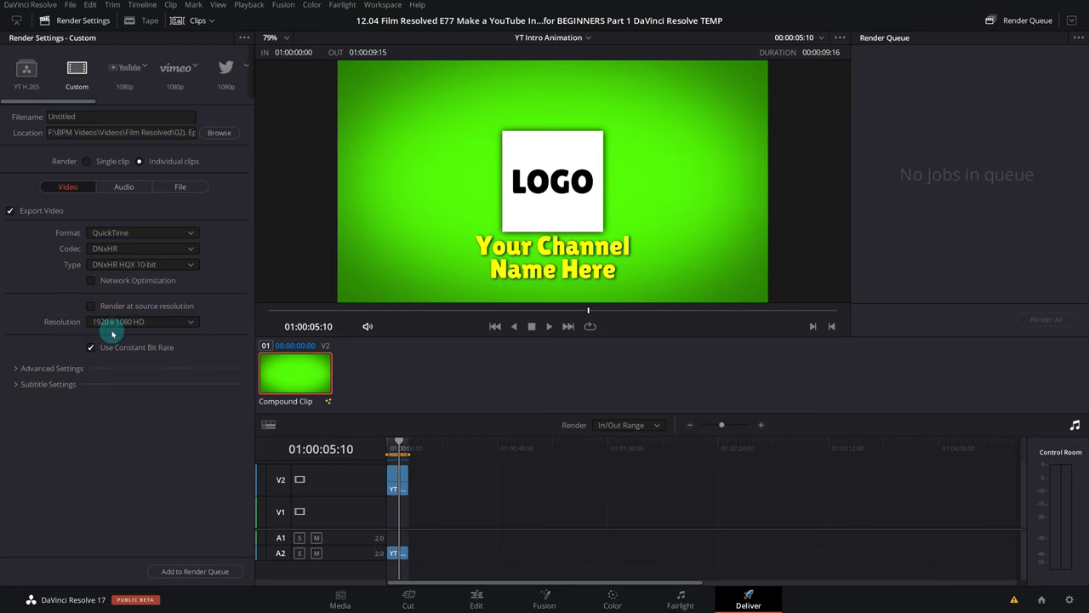
left_click(126, 264)
left_click(111, 333)
Step: Keep individual clips and DNxHR HQX 12-bit, and export alpha in Premultiplied mode
left_click(86, 161)
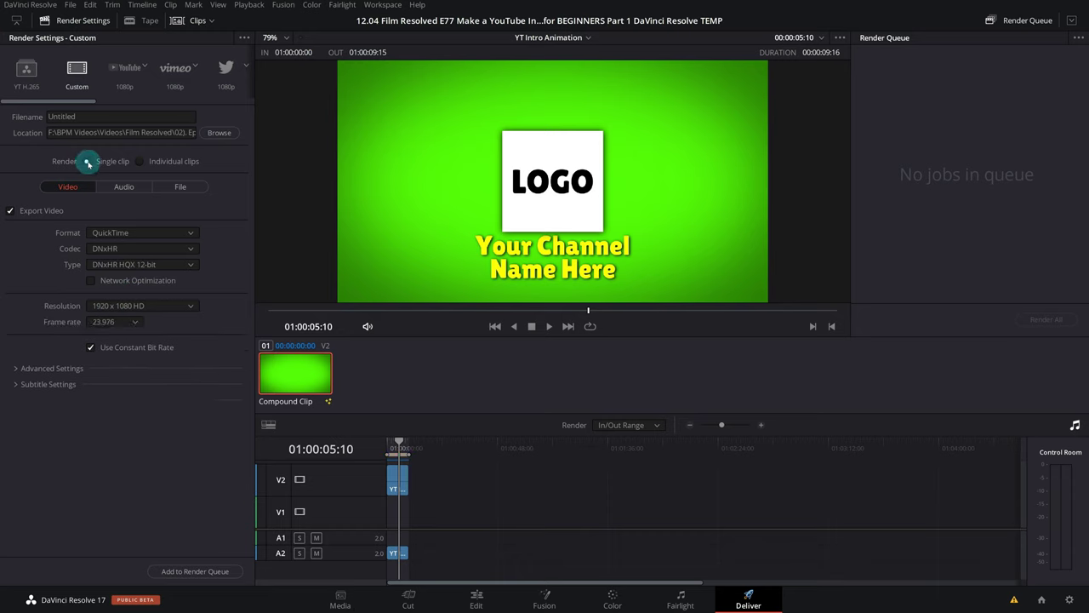
left_click(151, 161)
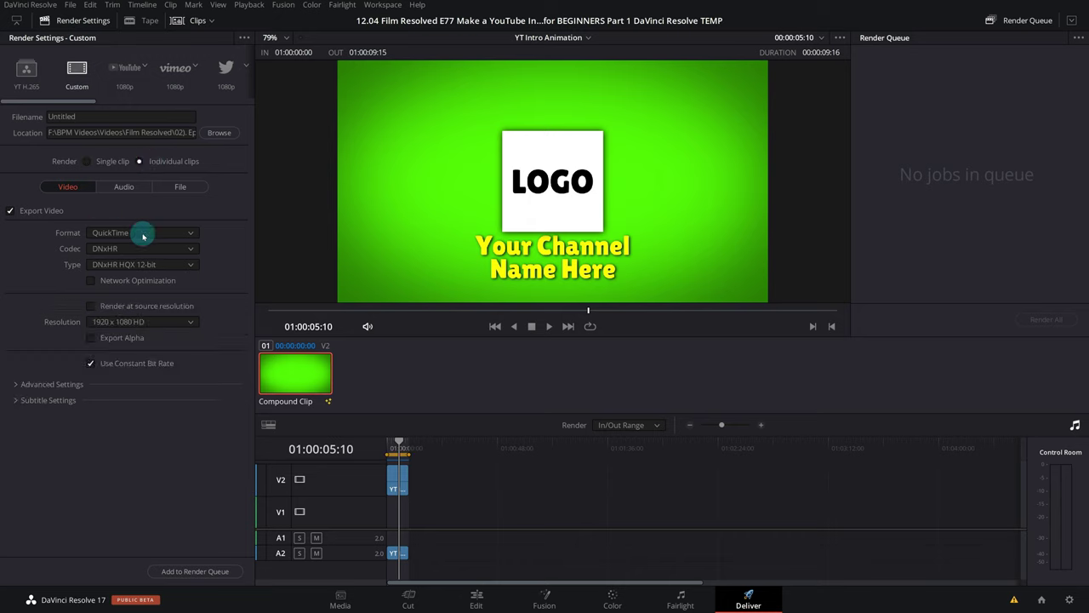
left_click(140, 264)
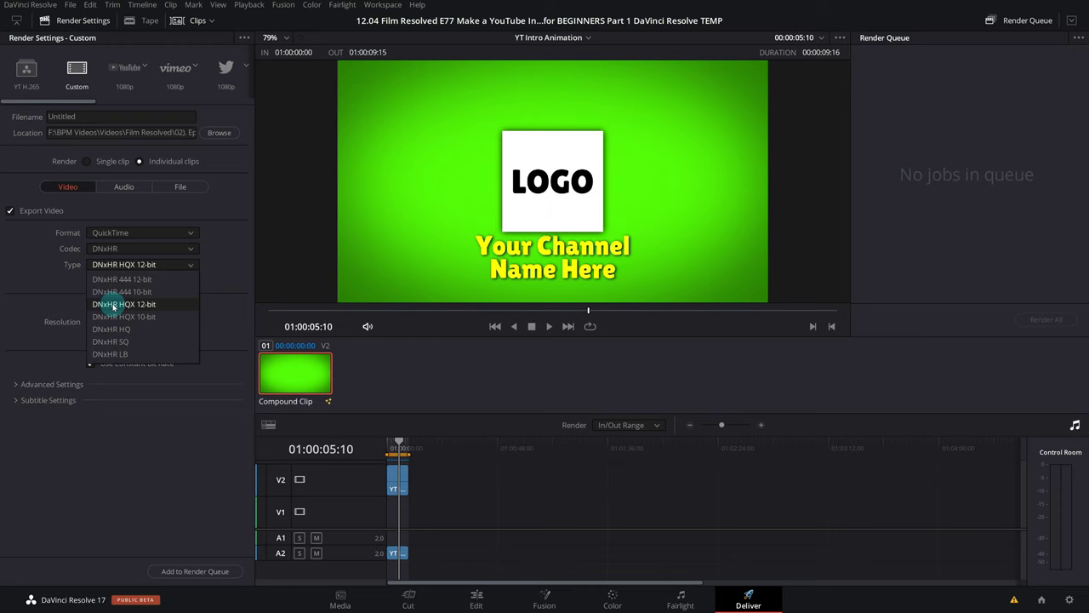
left_click(133, 305)
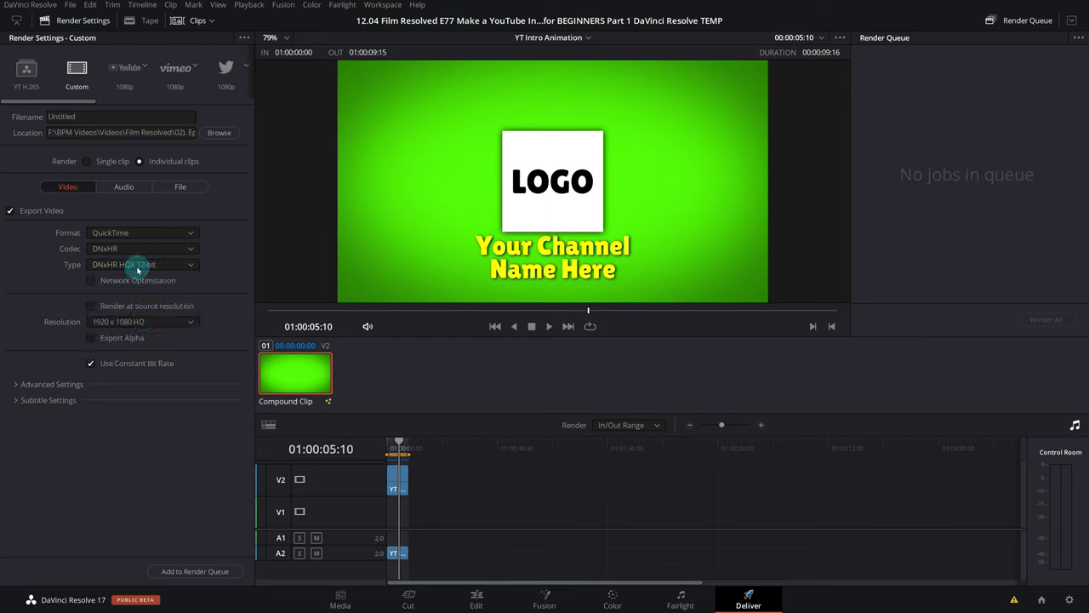
left_click(91, 340)
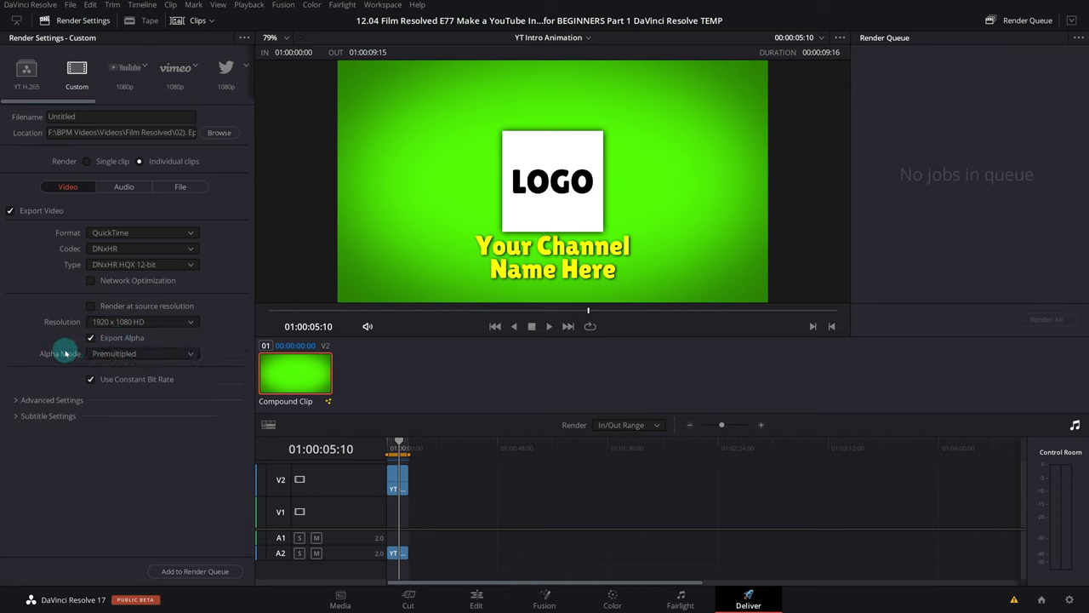
left_click(108, 357)
left_click(111, 368)
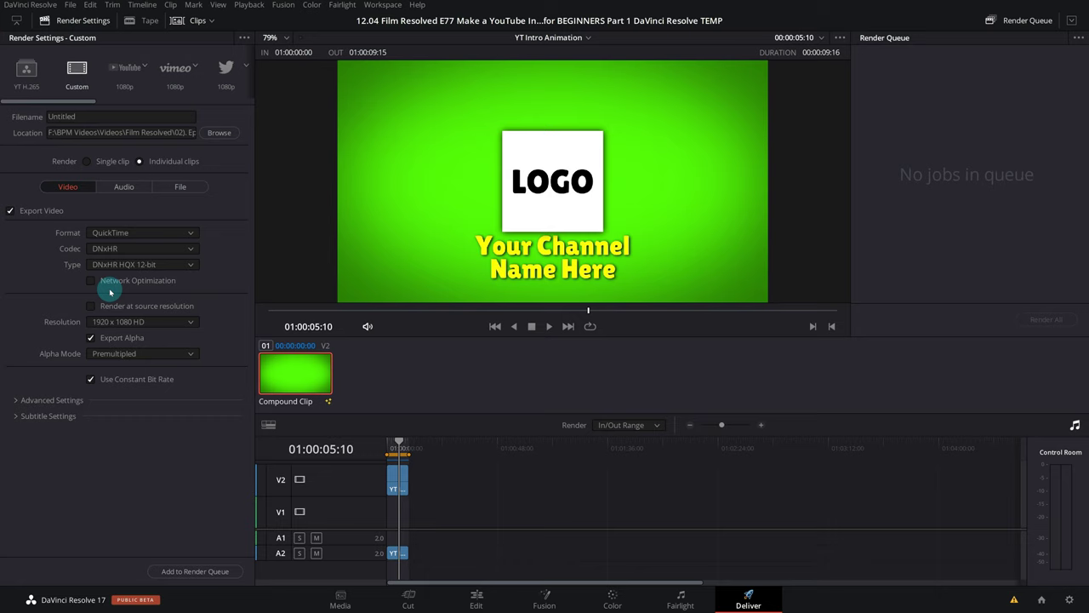
Step: Name the output 'YT Intro Ani', save to the Desktop, add to the queue and Render All
left_click(101, 114)
type("YT Intro Ani")
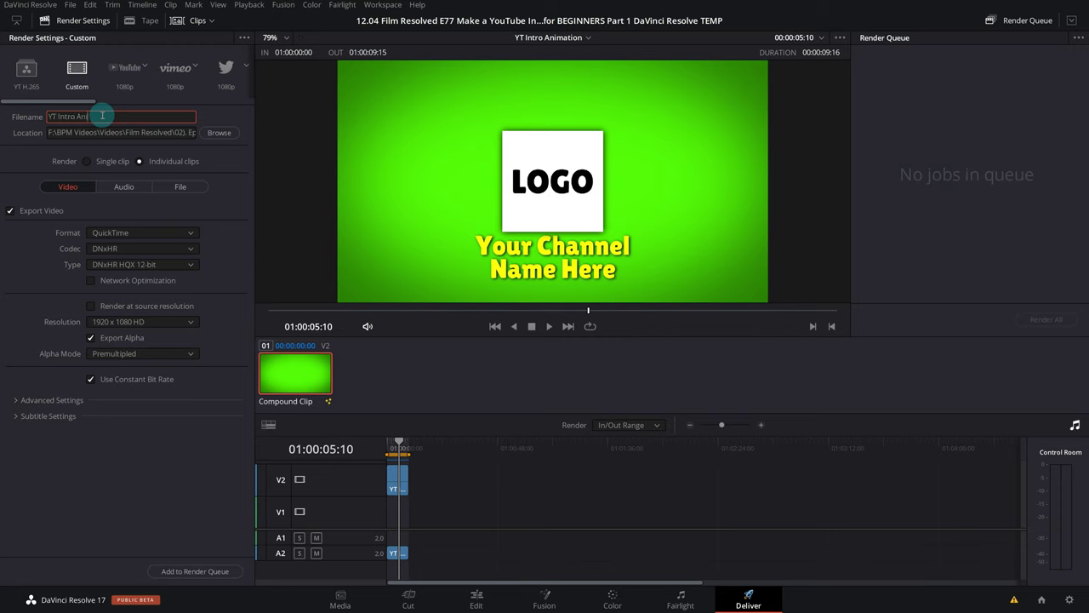
left_click(209, 132)
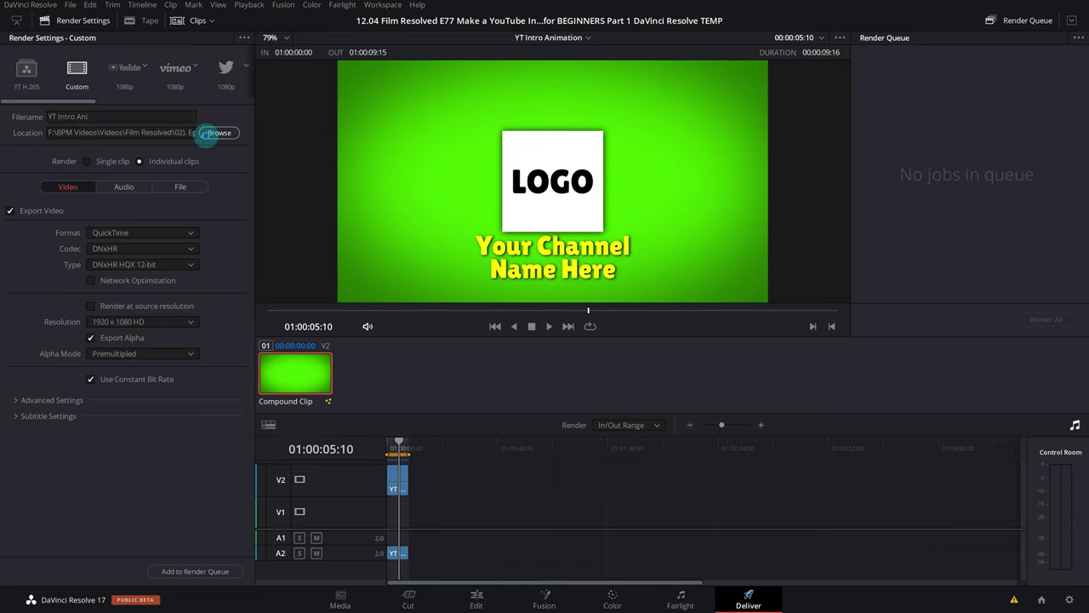
left_click(34, 96)
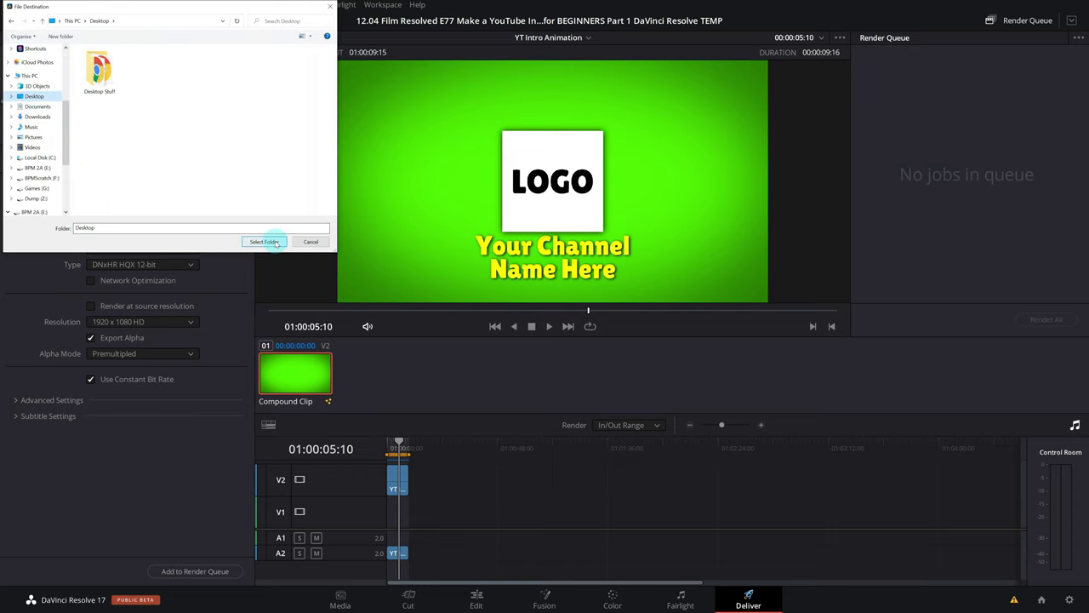
left_click(264, 242)
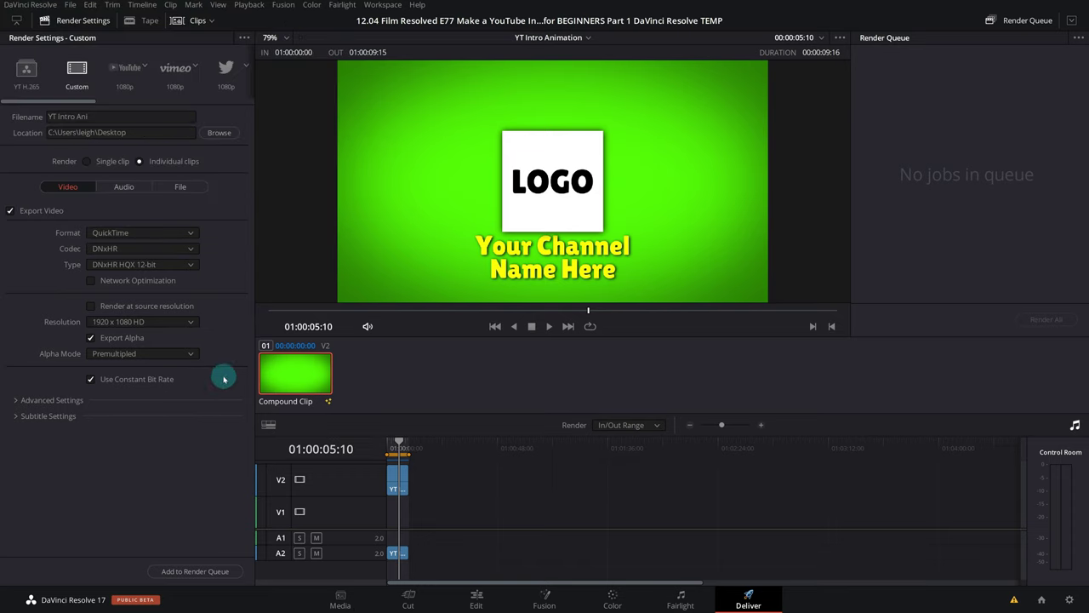
left_click(196, 572)
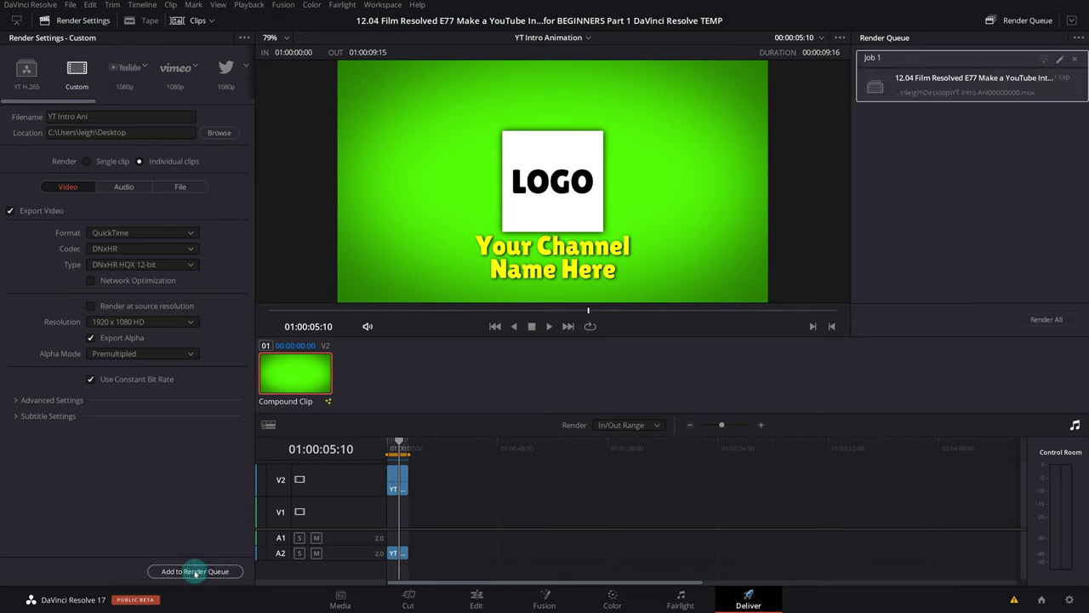
left_click(1058, 321)
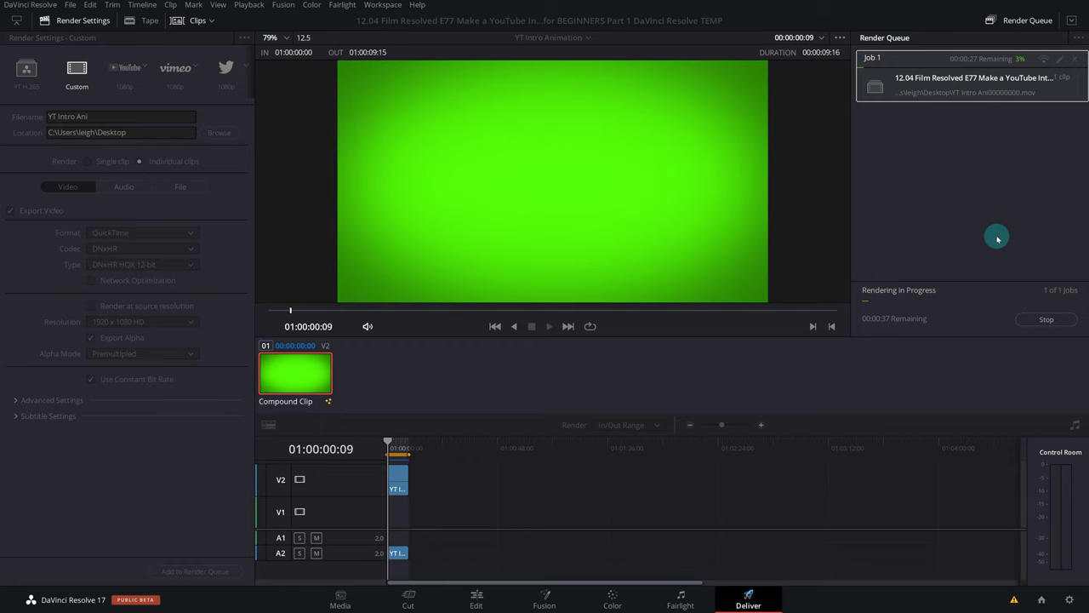